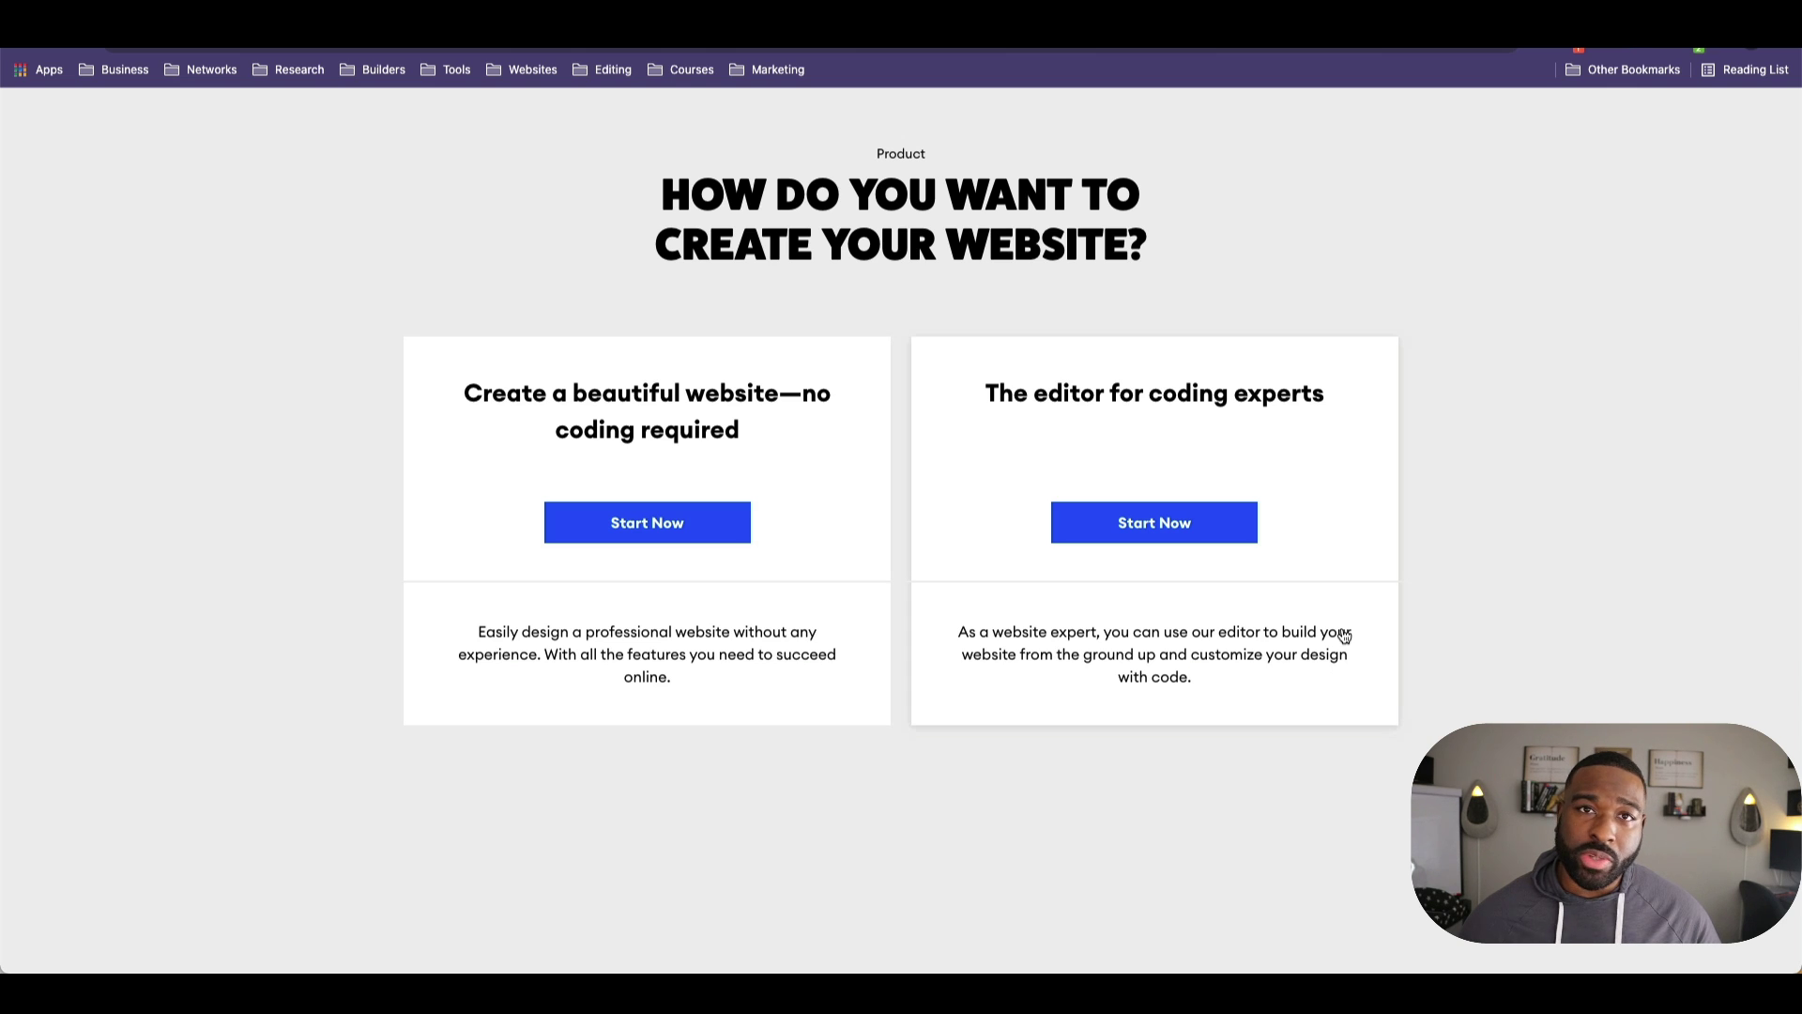
# Step: Start a no-code website for a single individual
pyautogui.click(711, 527)
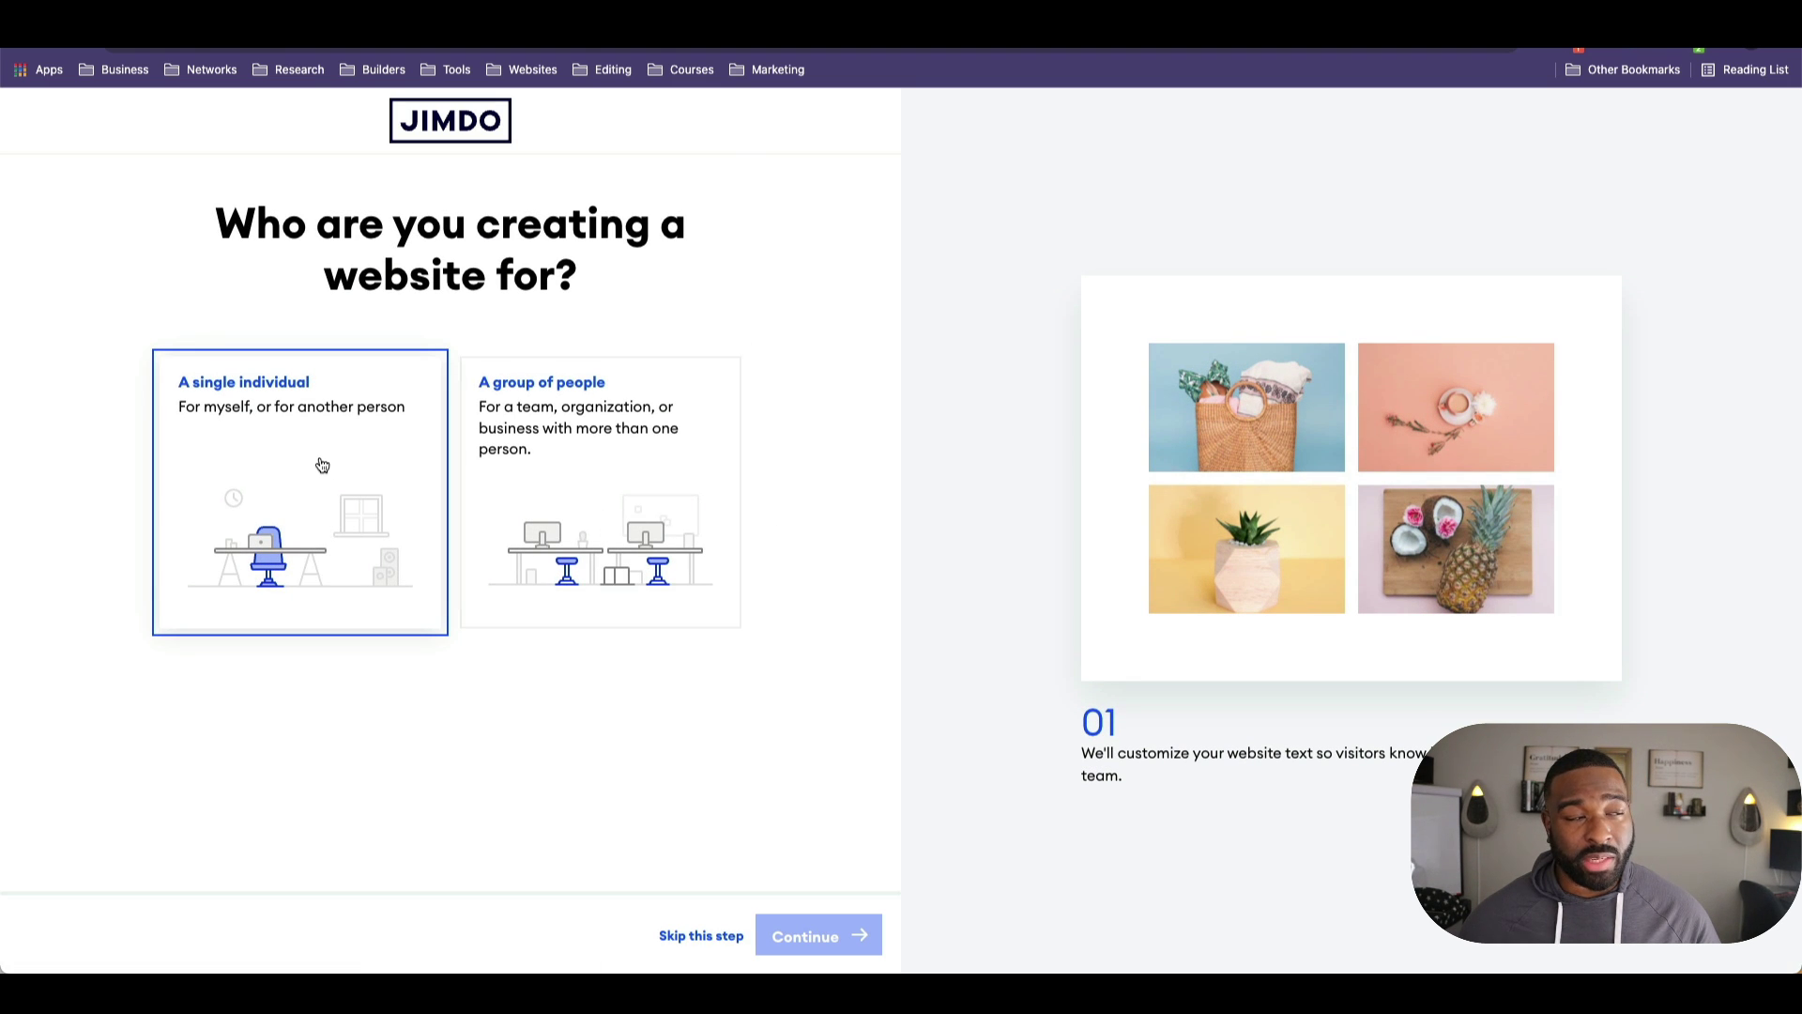
pyautogui.click(322, 465)
pyautogui.click(822, 931)
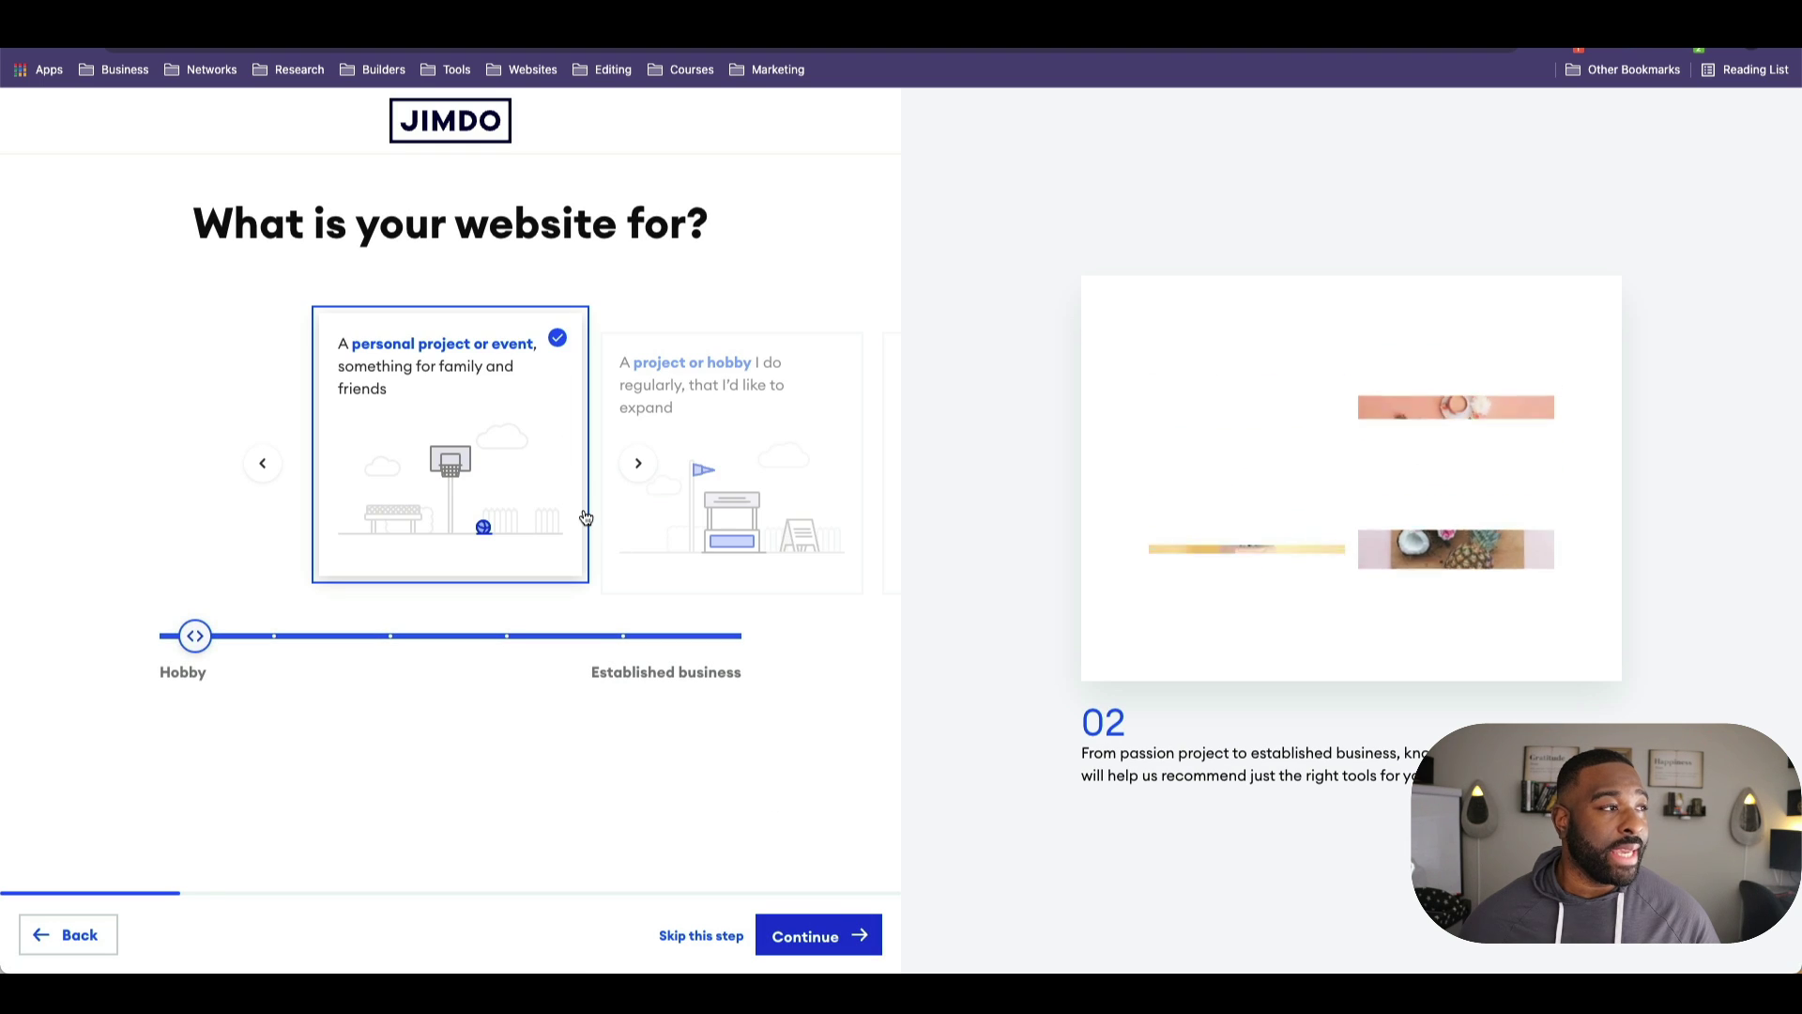
# Step: Set the site's purpose slider to a project that might become a business
pyautogui.click(403, 641)
pyautogui.click(564, 639)
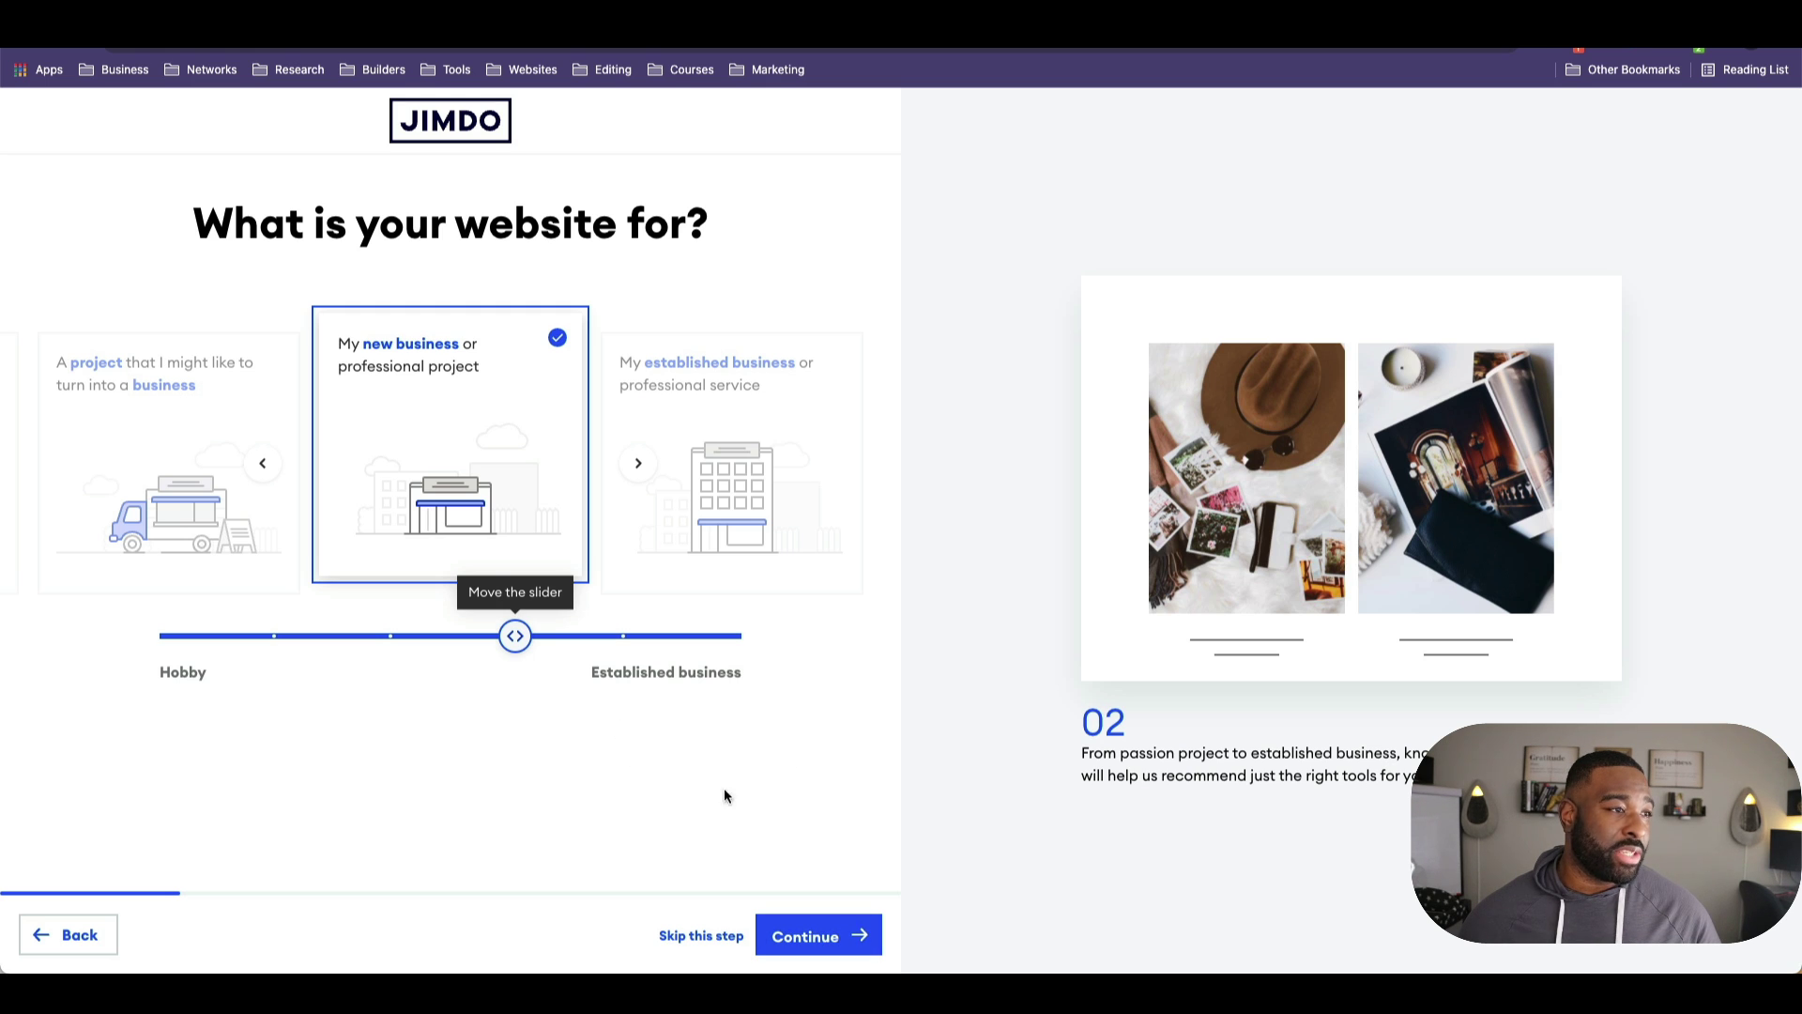
pyautogui.moveTo(515, 637); pyautogui.dragTo(447, 640)
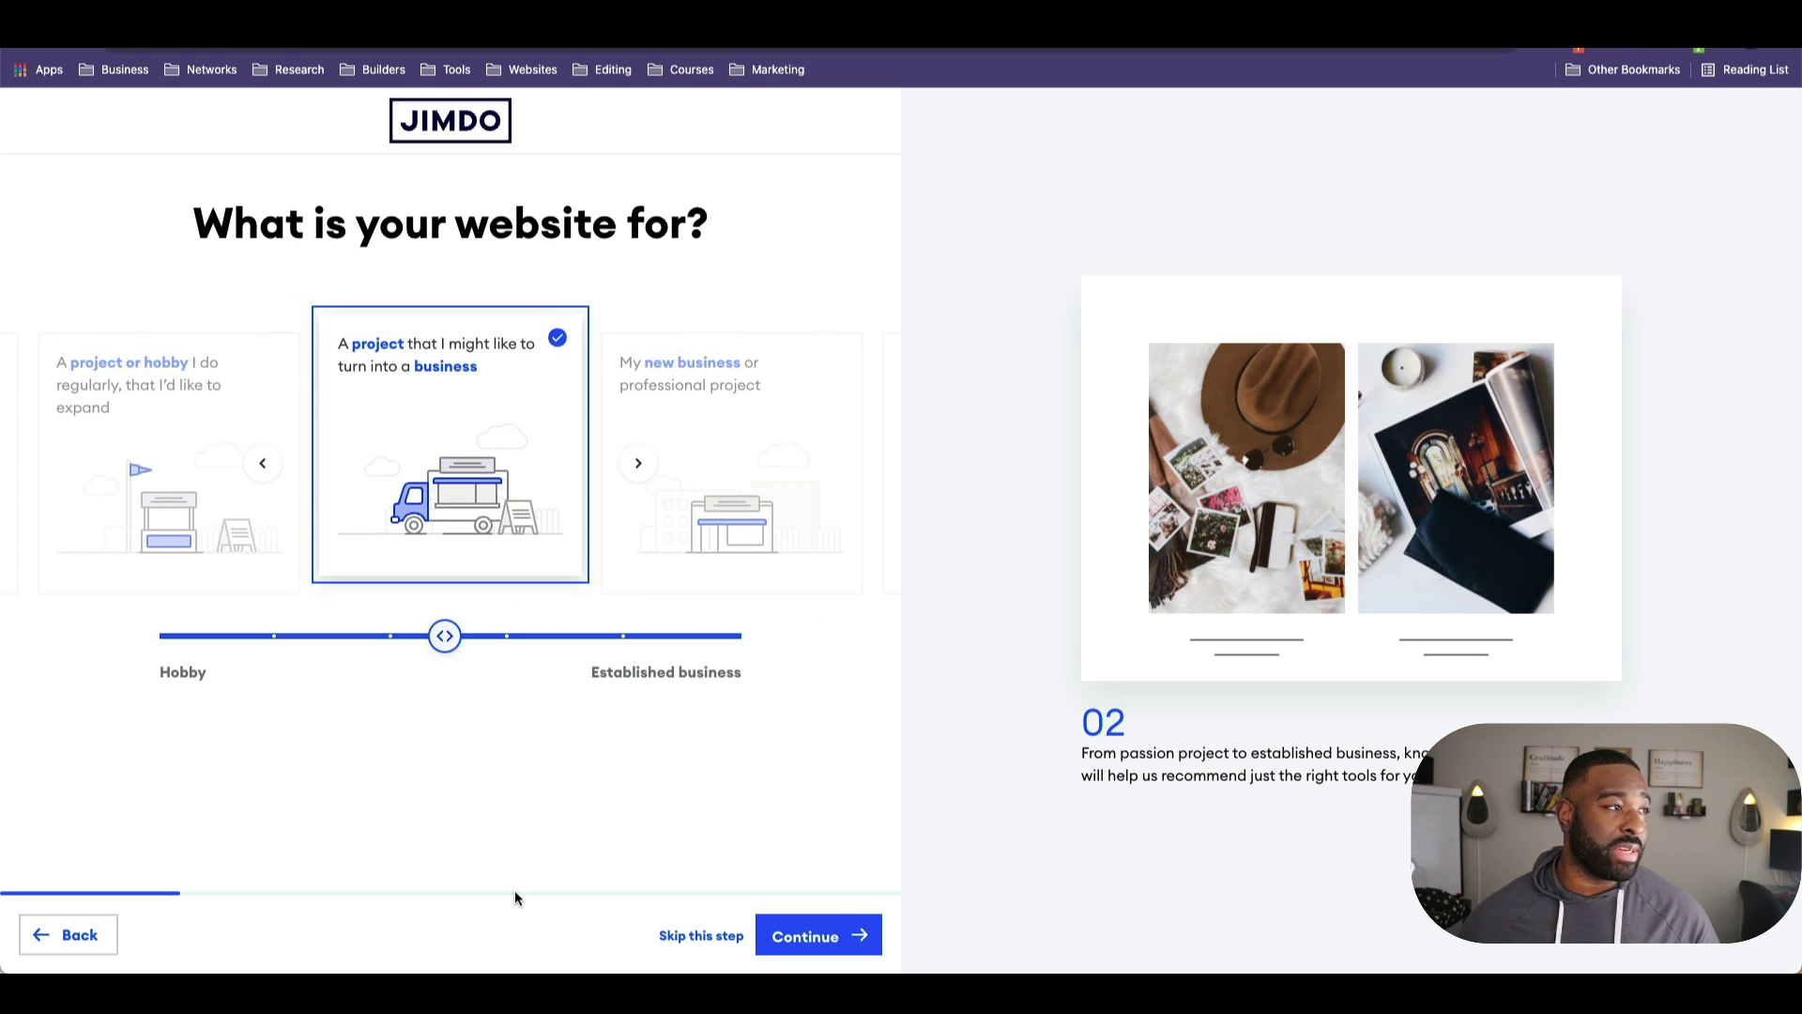
pyautogui.click(795, 950)
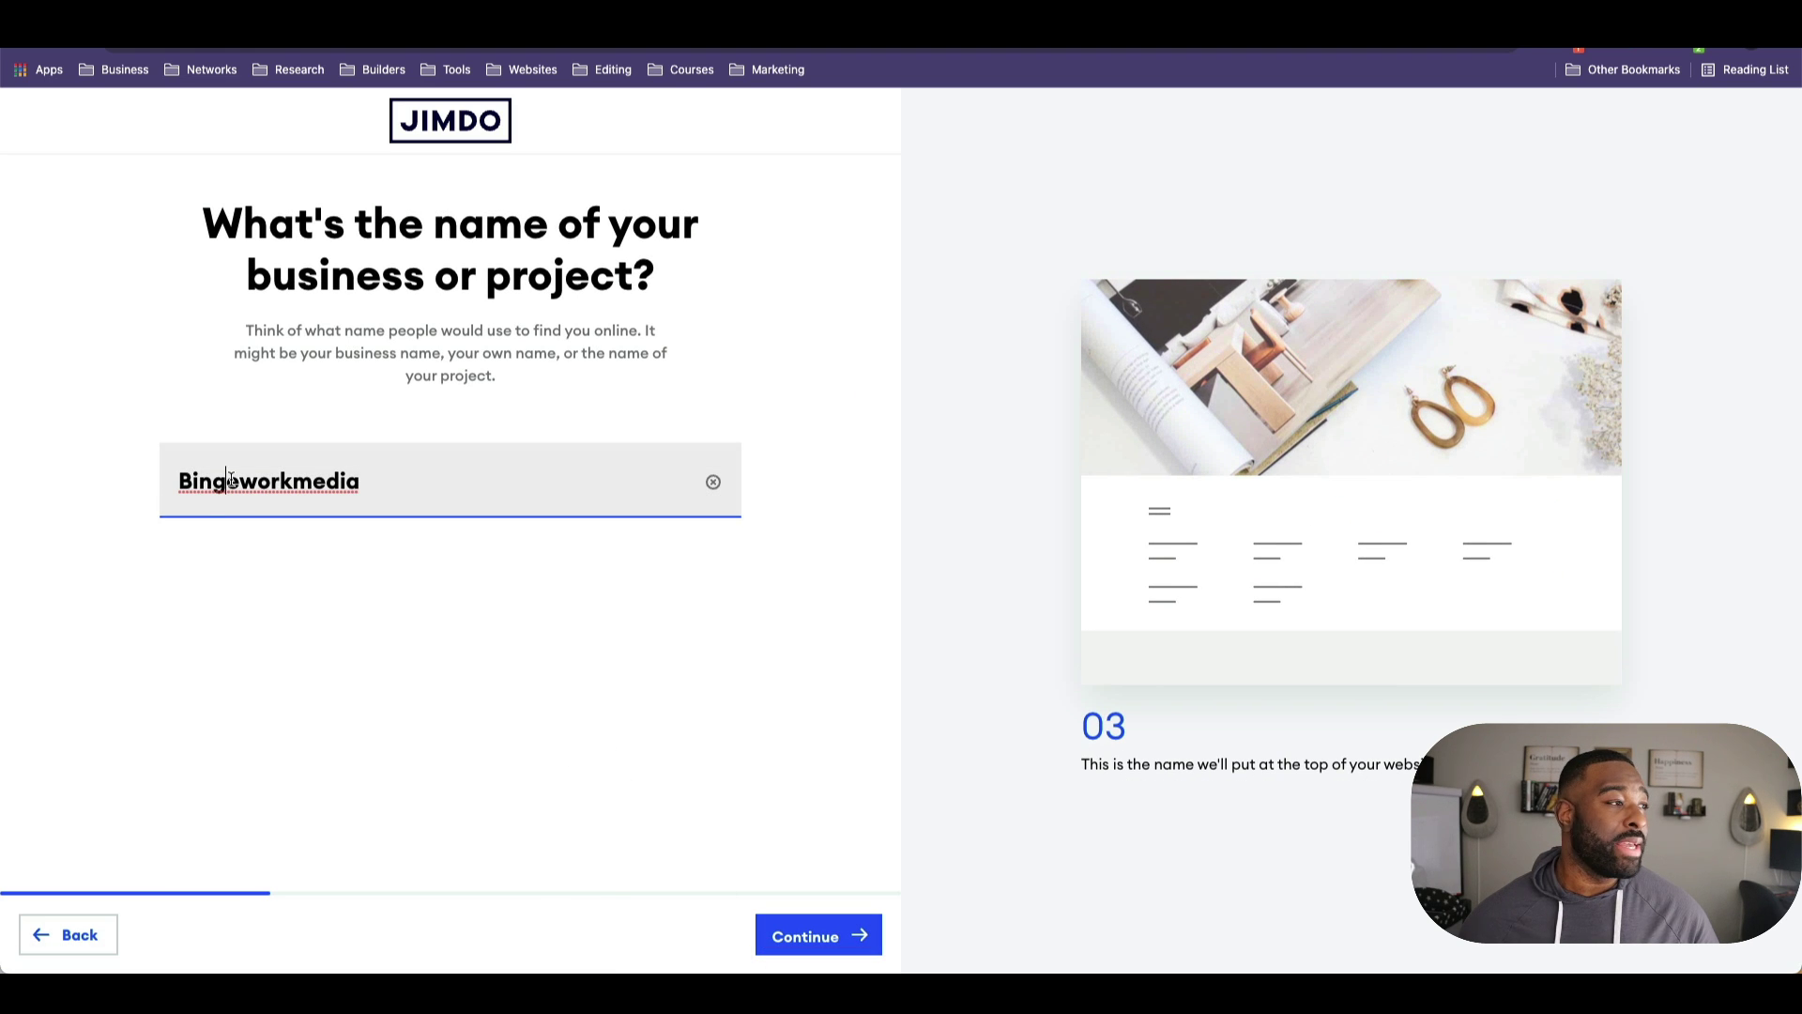
# Step: Change the prefilled business name to 'Bingework Designs' and confirm it
pyautogui.doubleClick(297, 482)
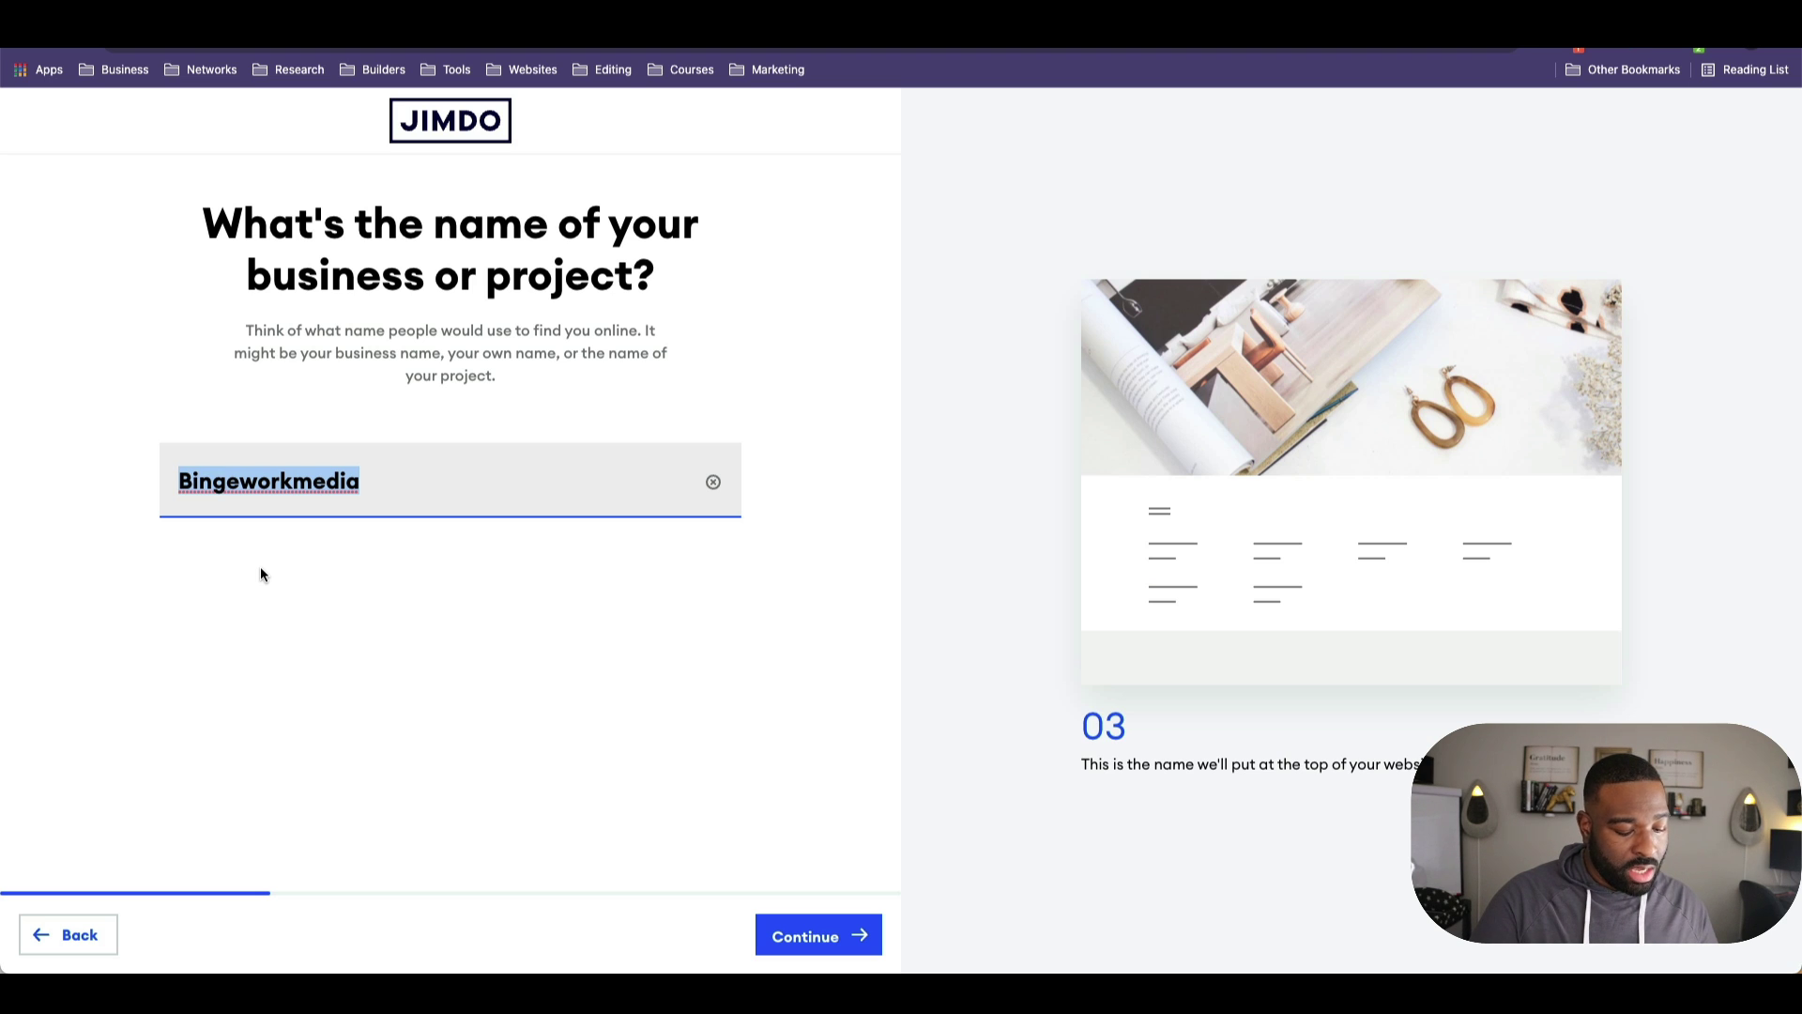
pyautogui.press('Right')
pyautogui.press('BackSpace')
pyautogui.press('BackSpace')
pyautogui.press('BackSpace')
pyautogui.press('BackSpace')
pyautogui.press('BackSpace')
pyautogui.write('De')
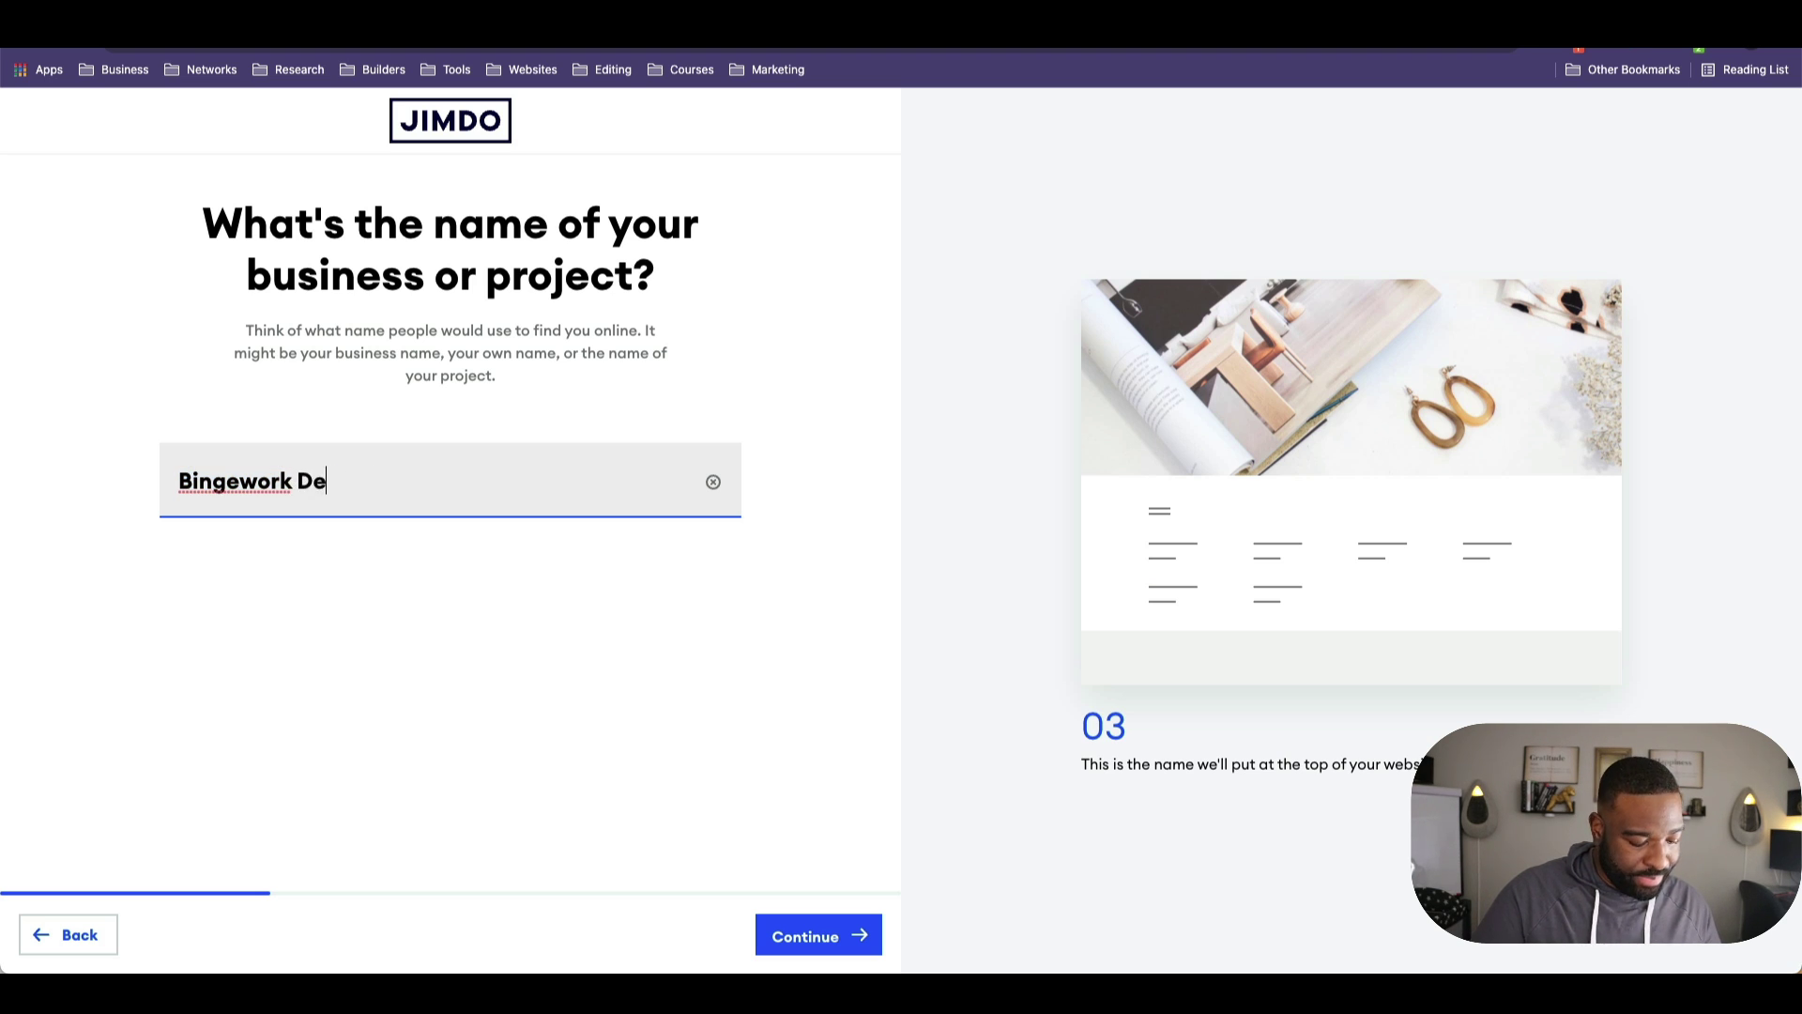
pyautogui.write('signs')
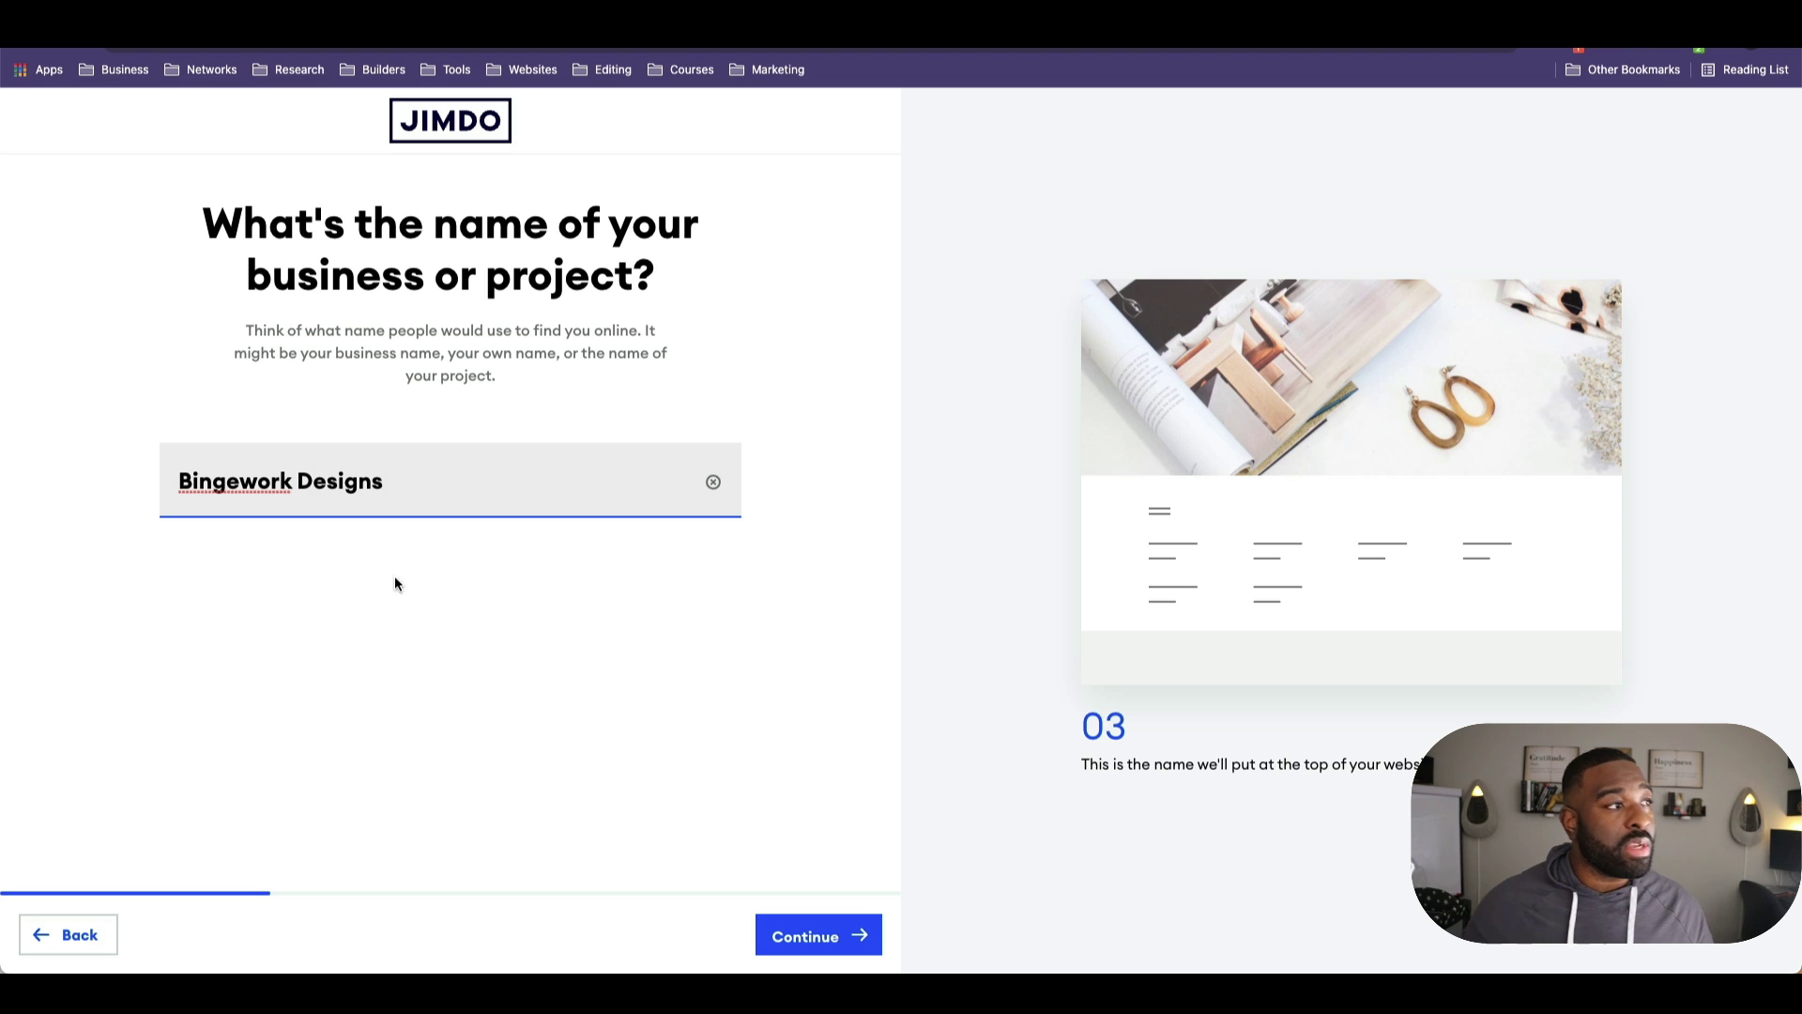
pyautogui.click(853, 929)
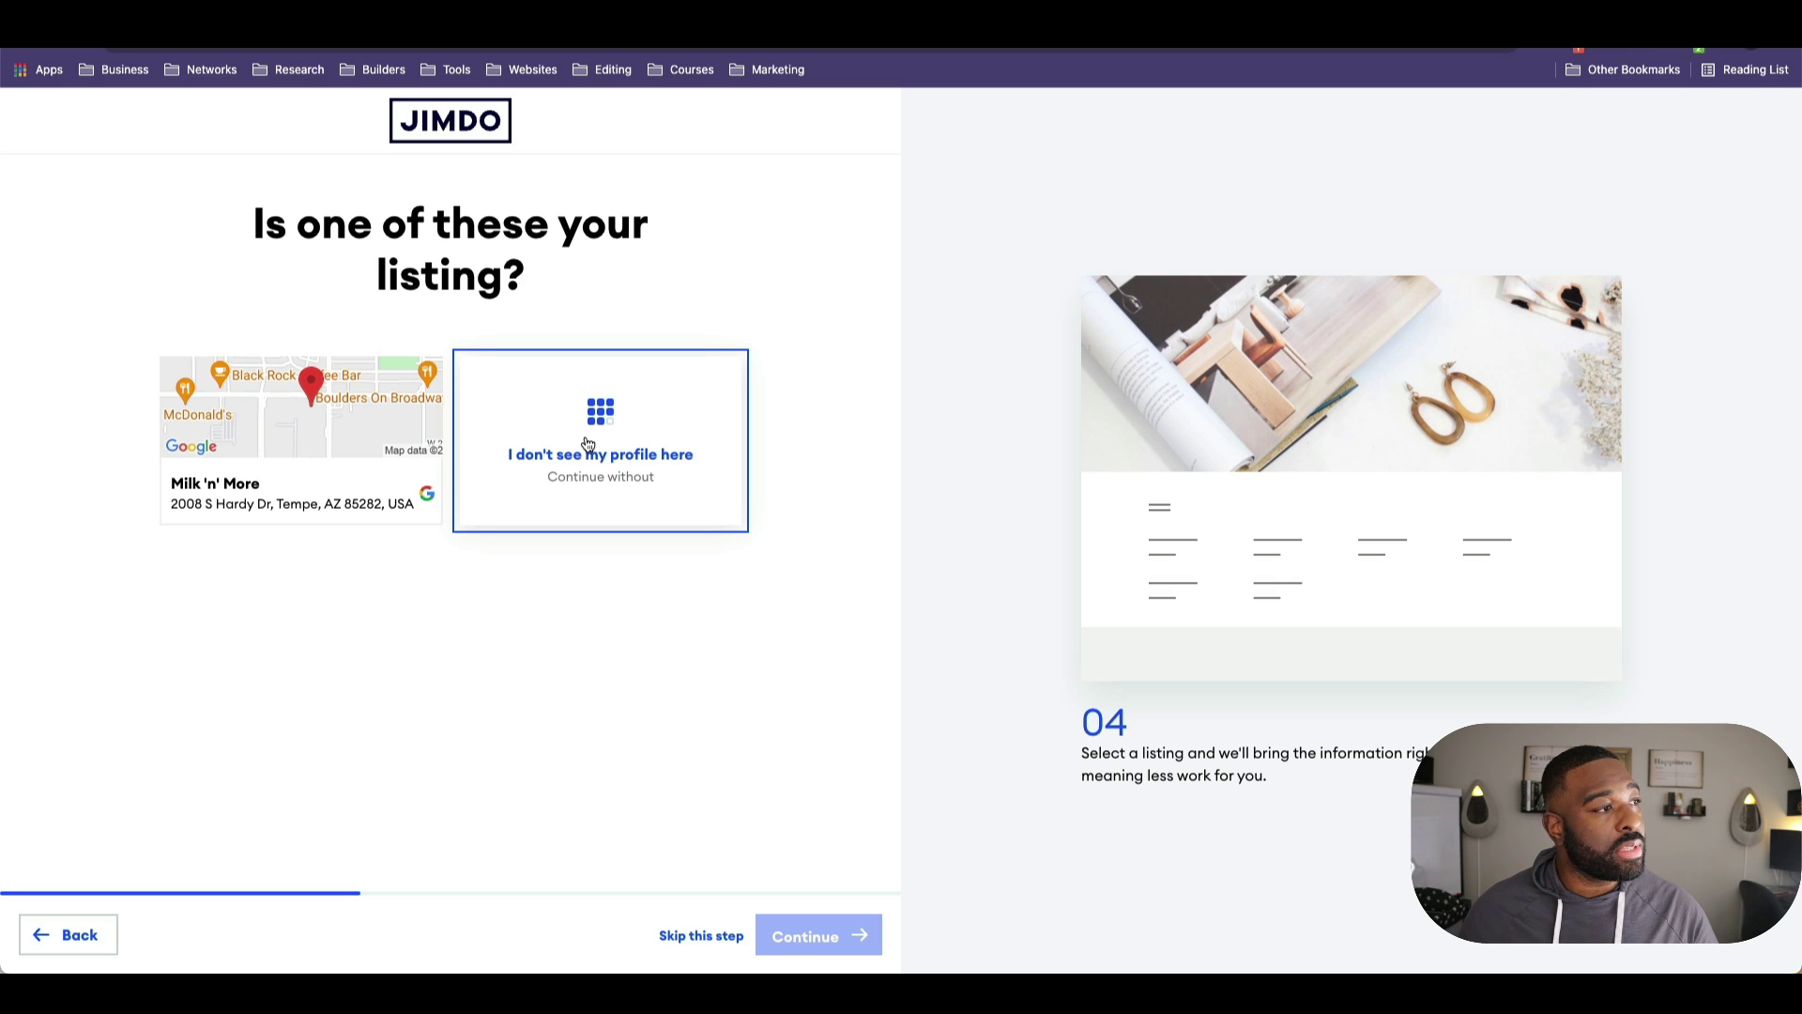
# Step: Skip the business listing and choose the goals Announce an event or project and Get online bookings
pyautogui.click(589, 445)
pyautogui.click(822, 935)
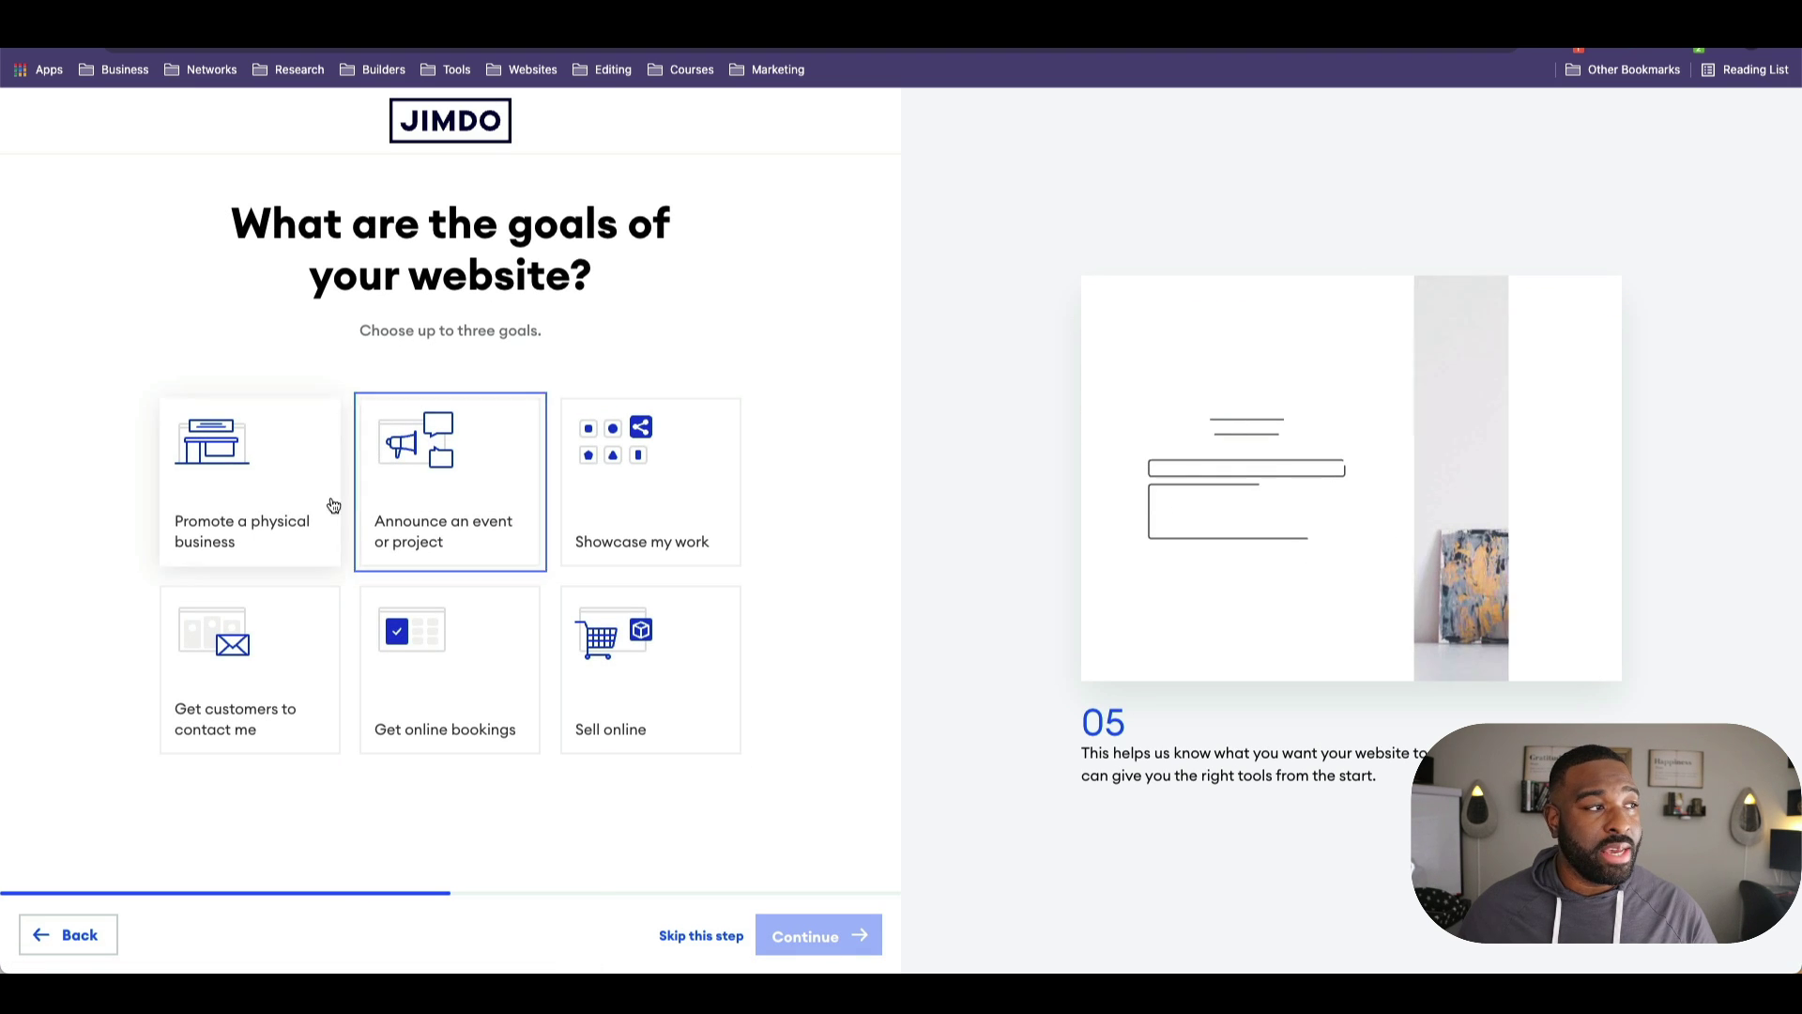
pyautogui.click(456, 523)
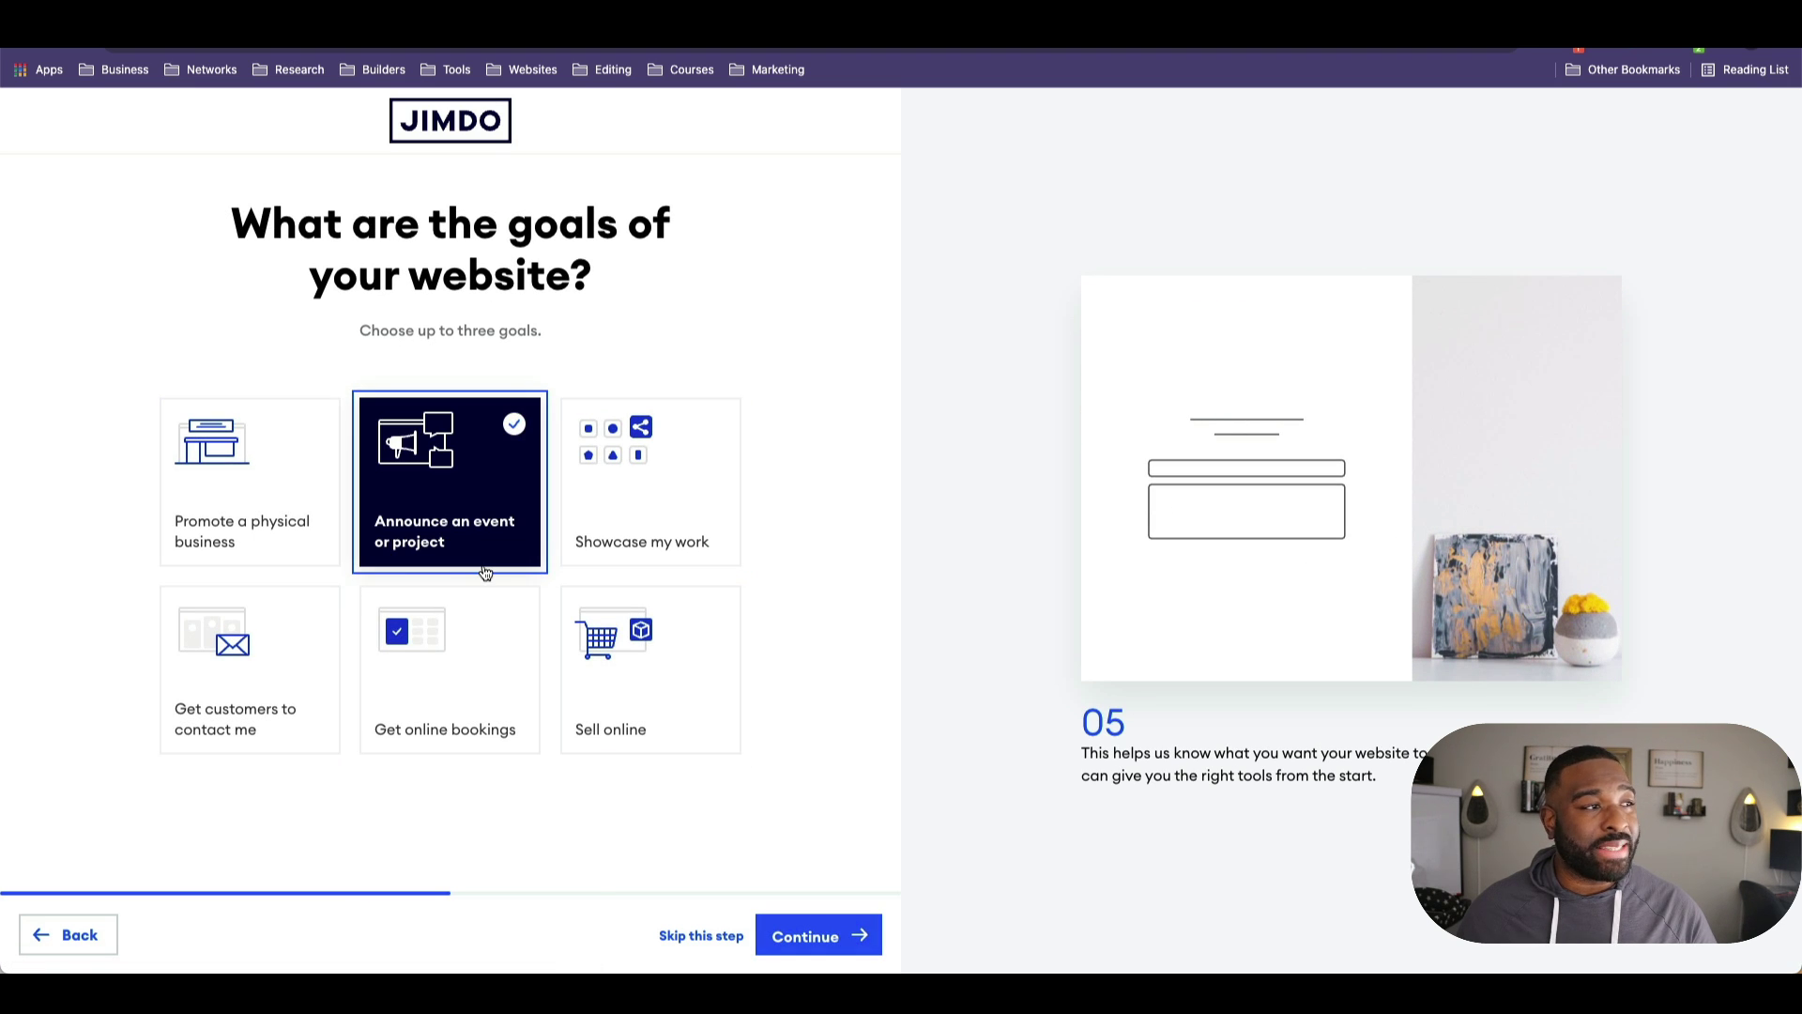
pyautogui.click(404, 681)
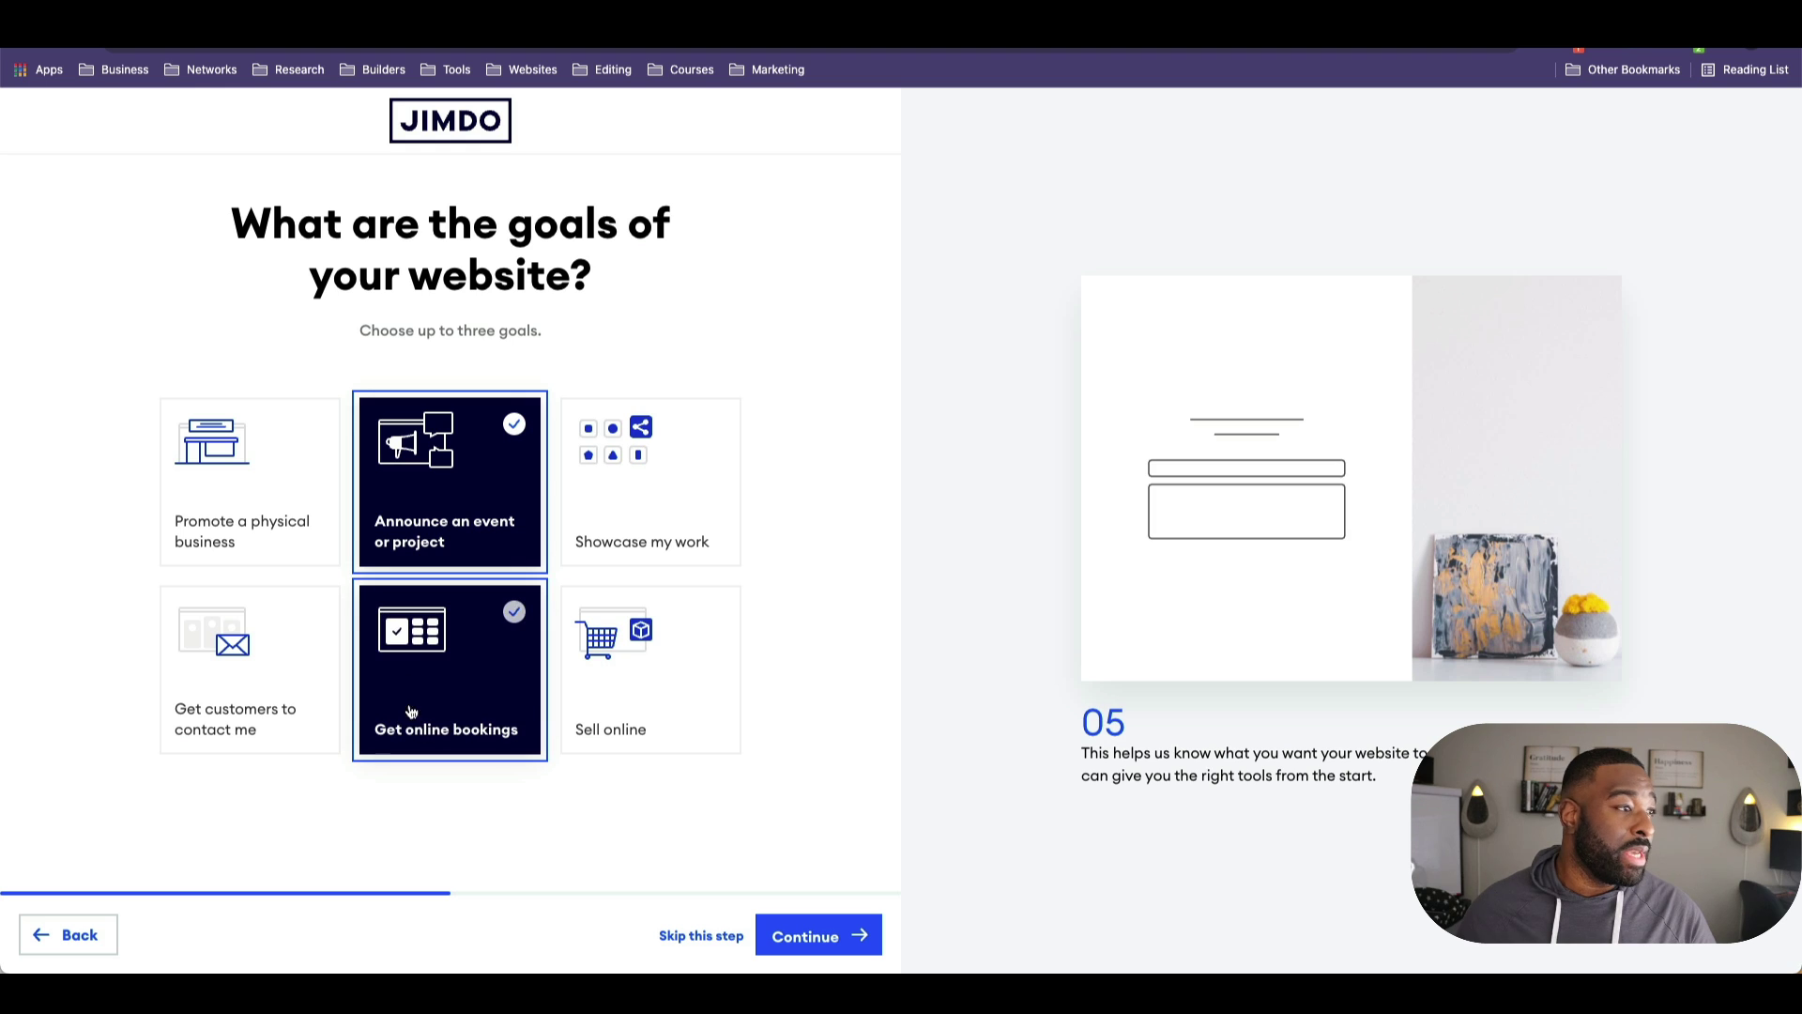
pyautogui.click(826, 934)
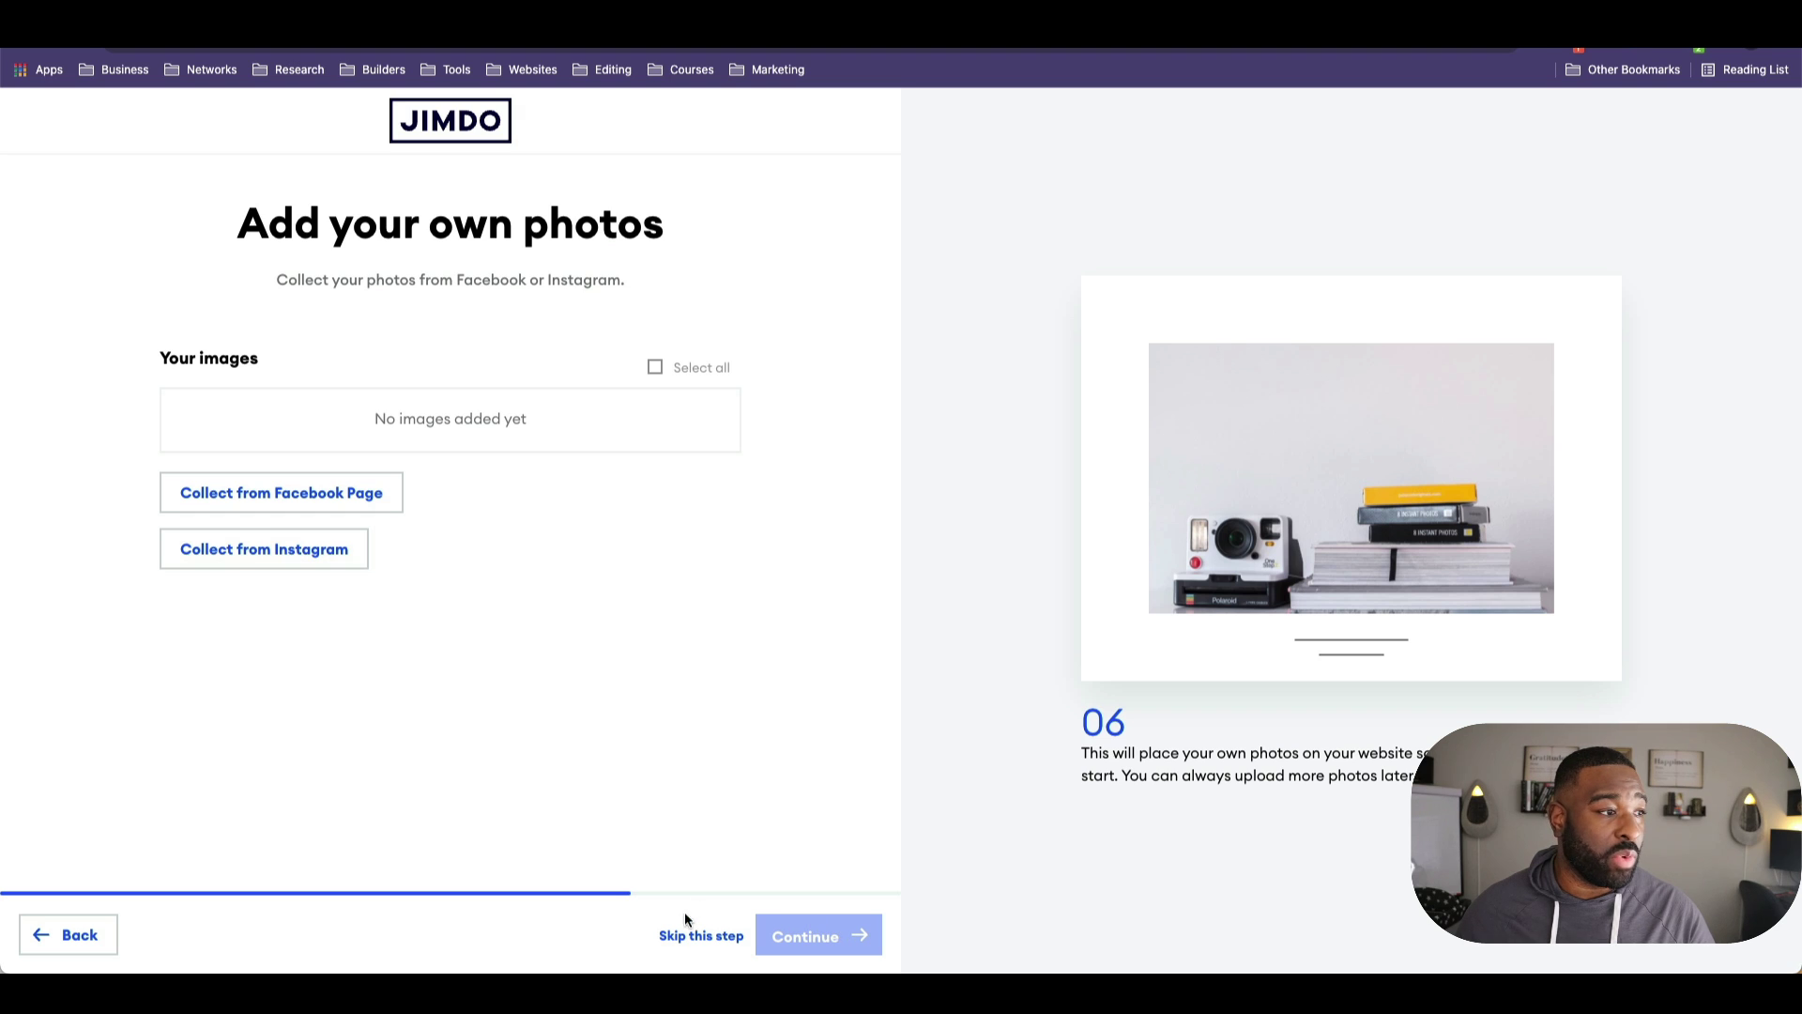
# Step: Skip adding photos and choose Graphic Design as the website topic
pyautogui.click(709, 938)
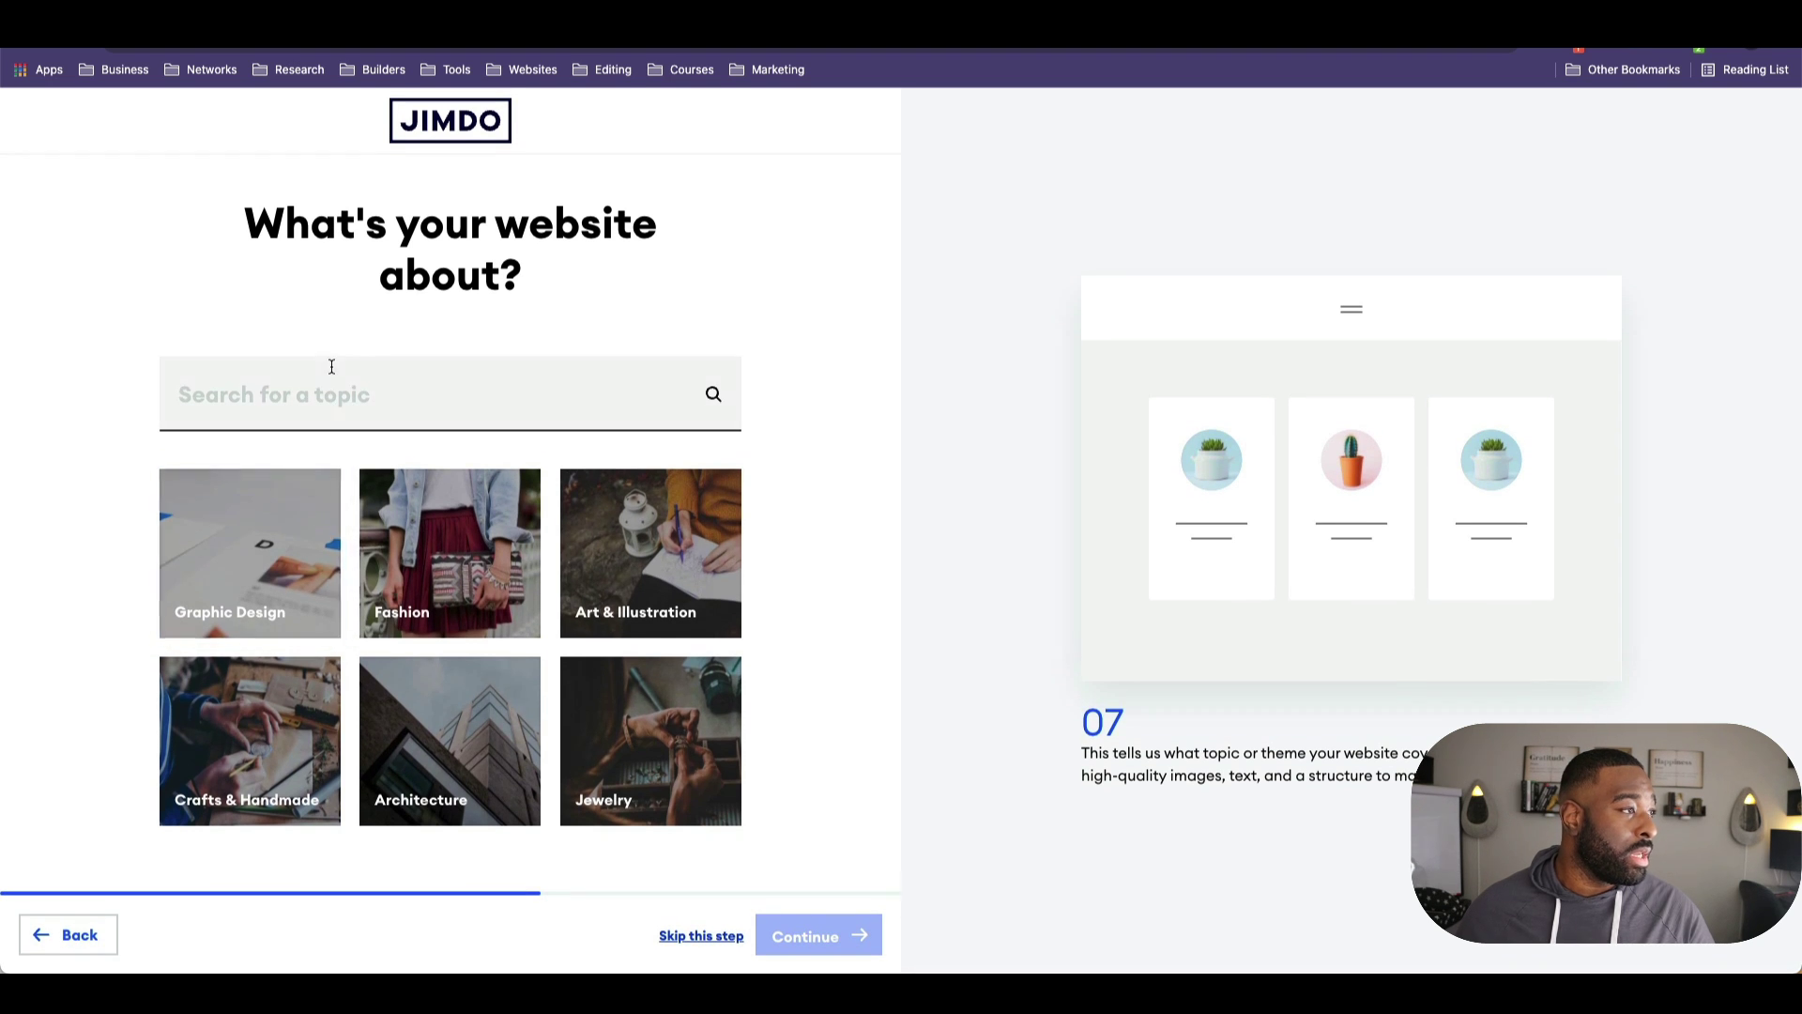
pyautogui.click(327, 368)
pyautogui.write('Design')
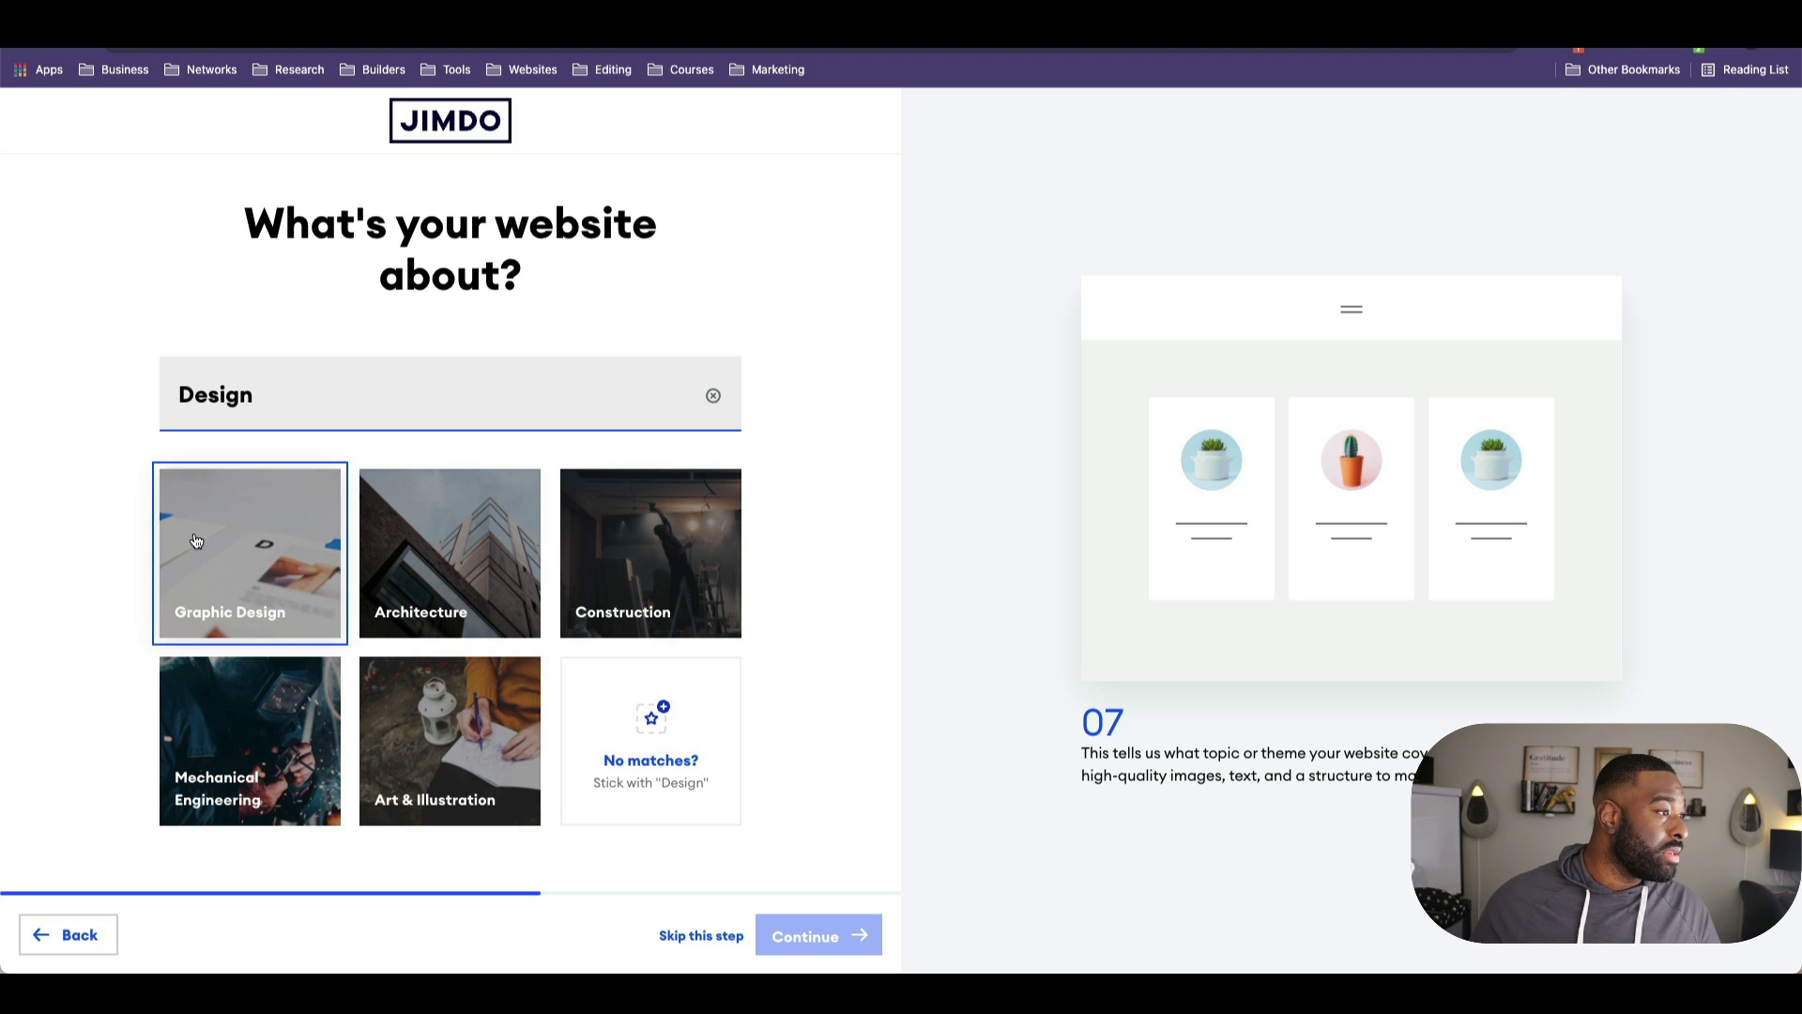
pyautogui.click(234, 610)
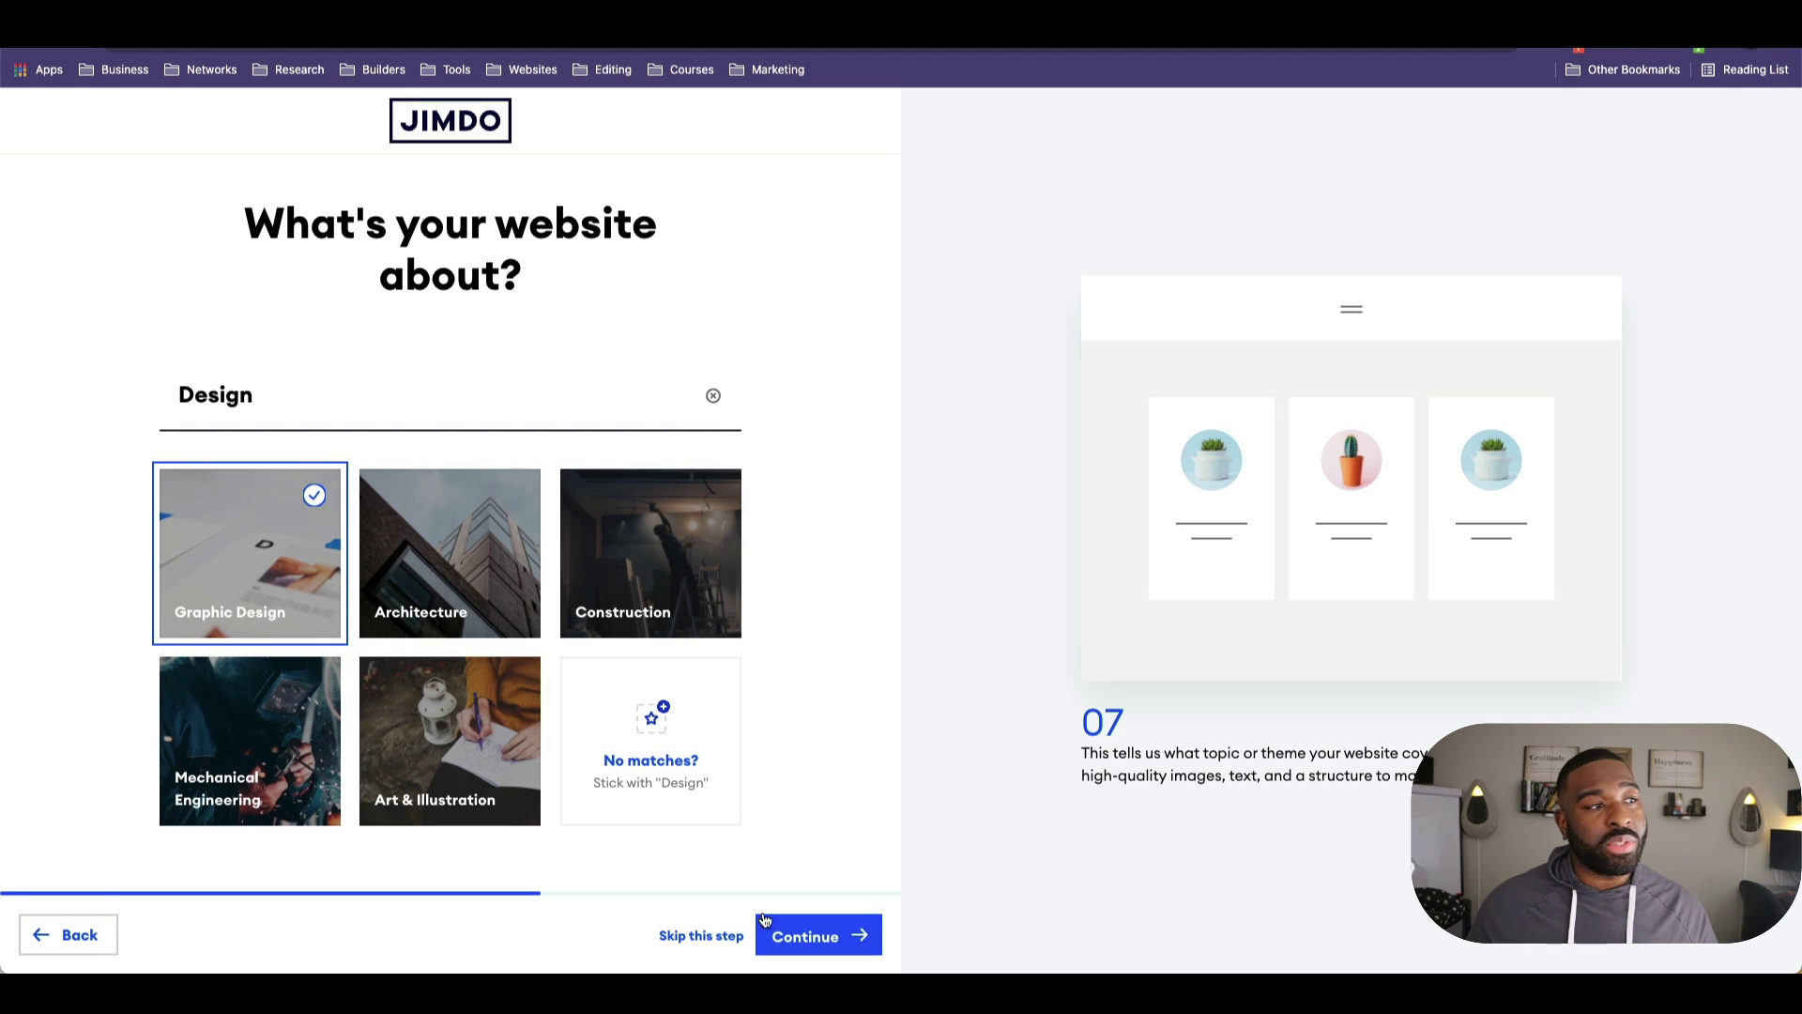
pyautogui.click(809, 934)
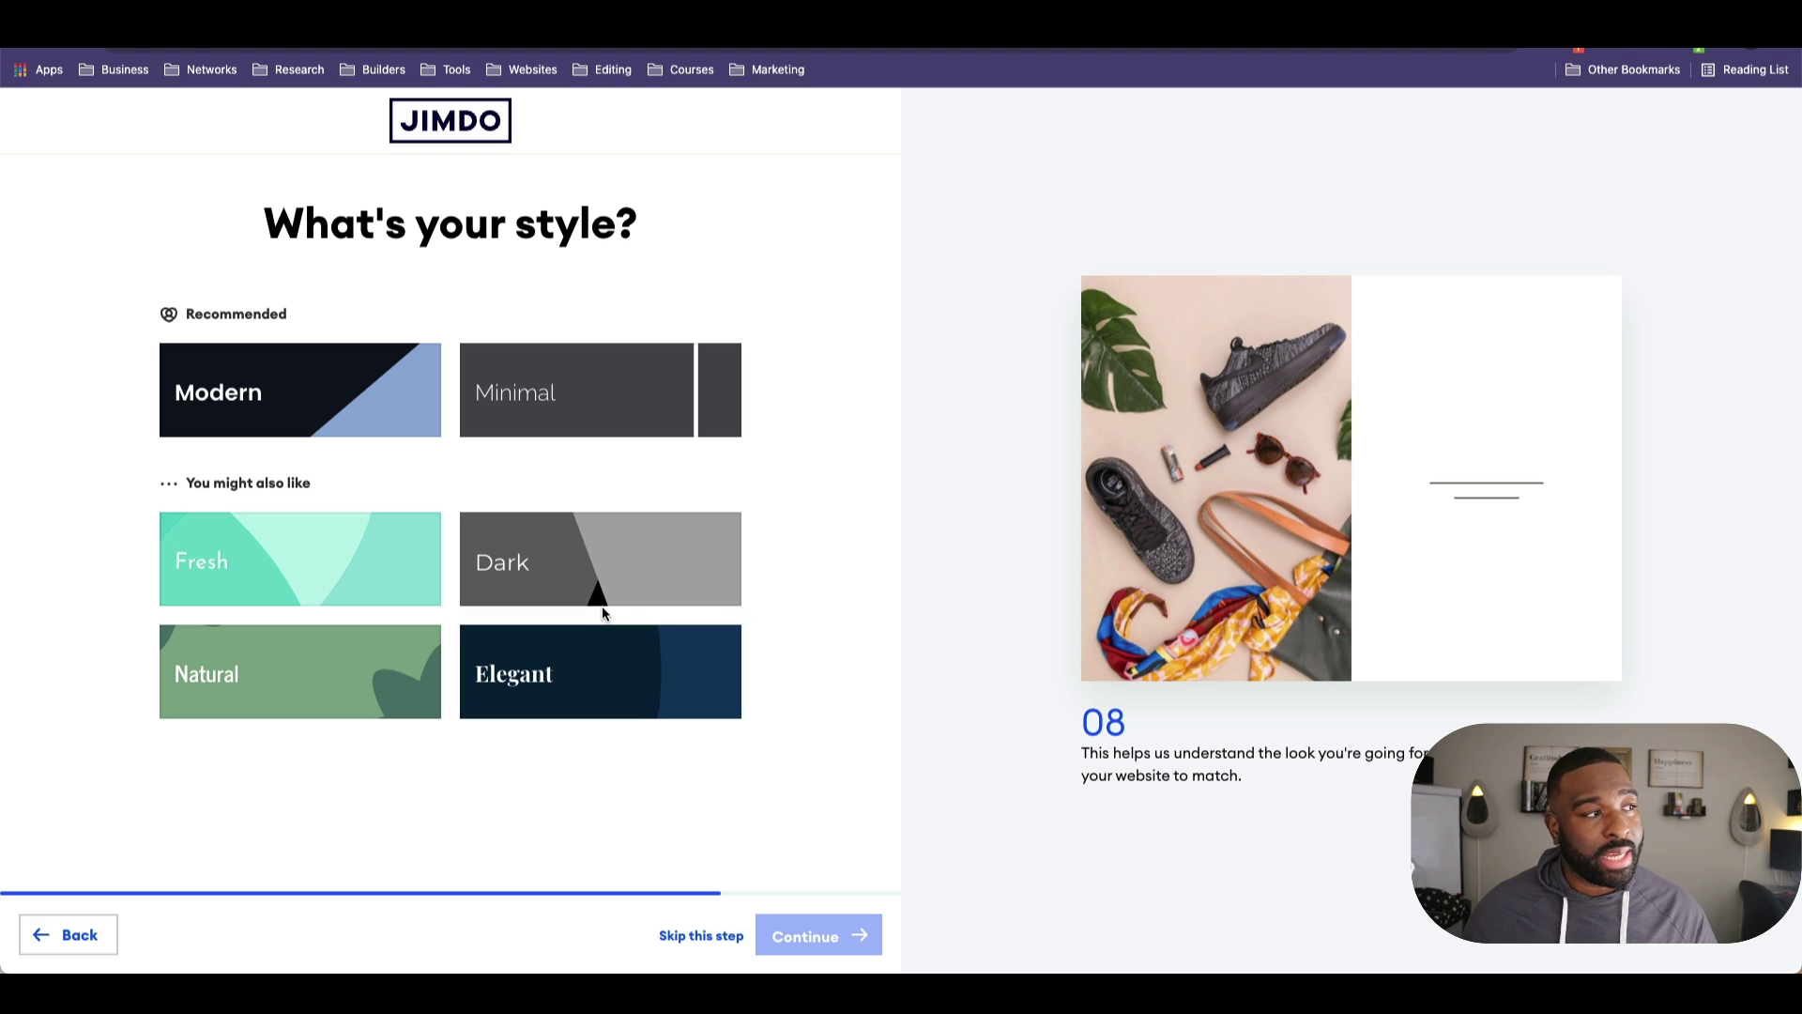
# Step: Choose the Elegant style and the maroon-and-grey colour palette
pyautogui.click(601, 646)
pyautogui.click(816, 935)
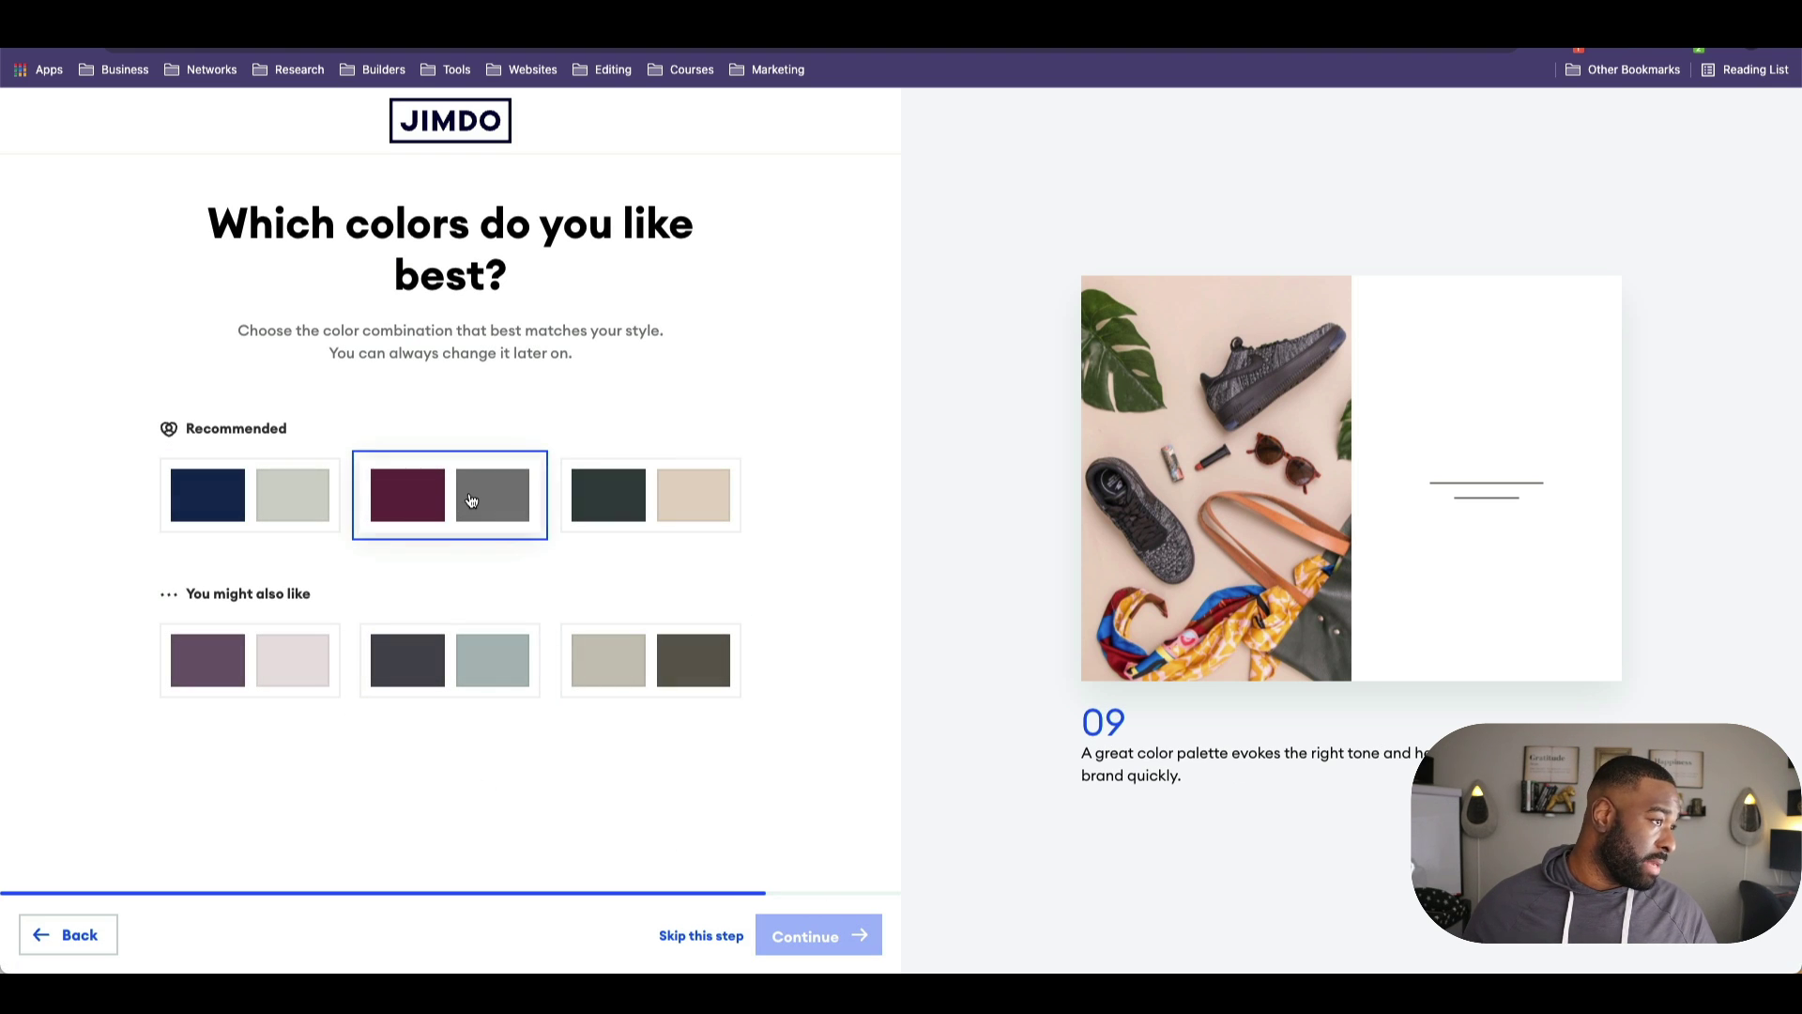
pyautogui.click(459, 501)
pyautogui.click(830, 936)
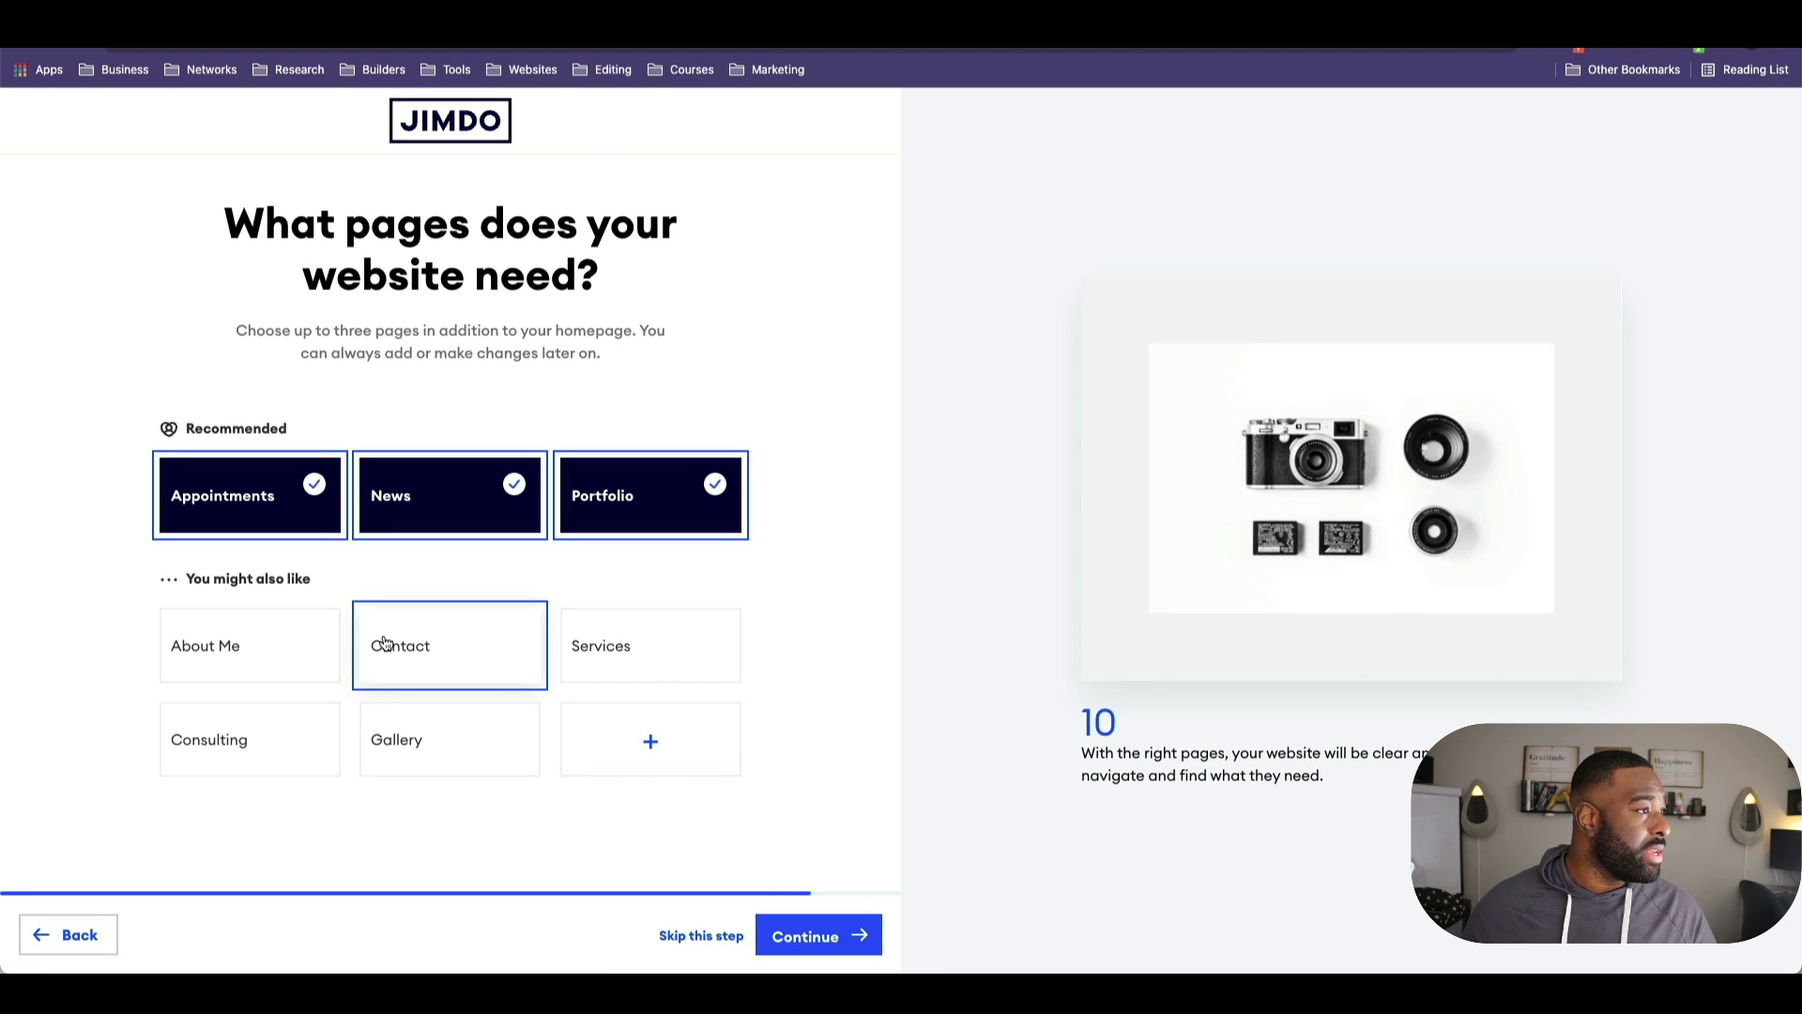
# Step: Select Appointments, Portfolio and About Me as the site's pages, leaving News off
pyautogui.click(339, 520)
pyautogui.click(648, 495)
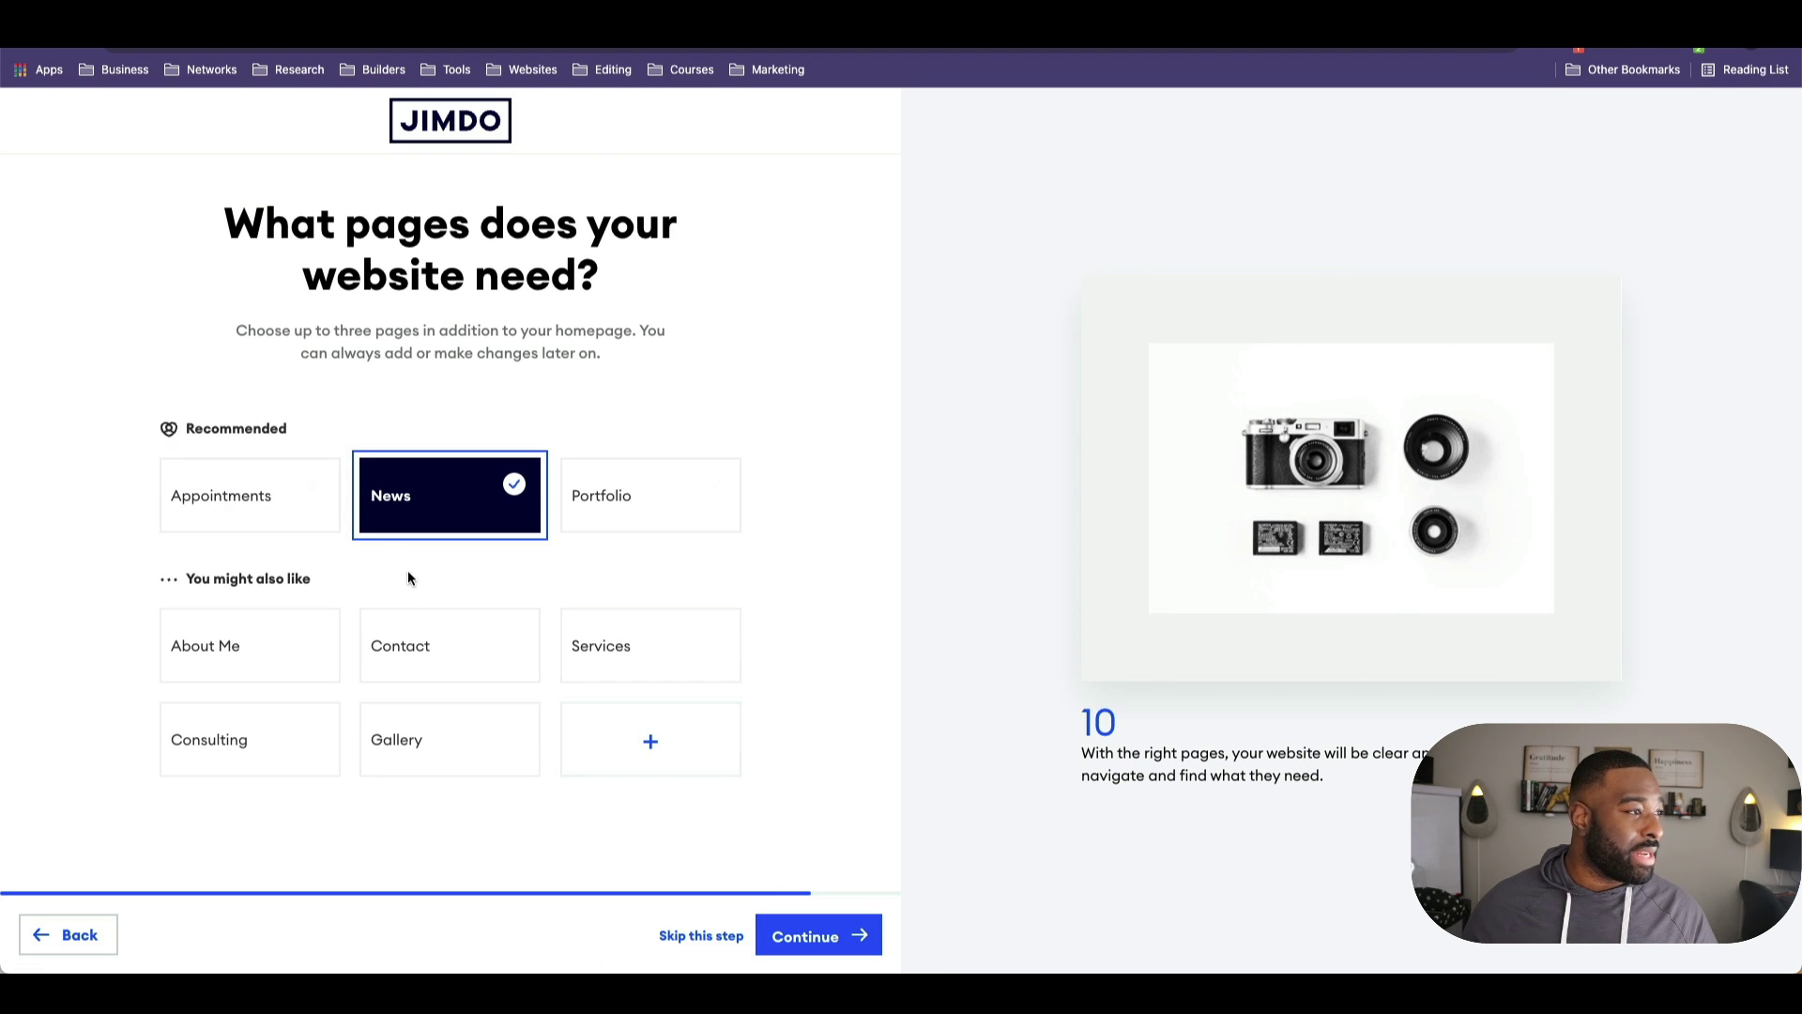
pyautogui.click(482, 511)
pyautogui.click(482, 510)
pyautogui.click(252, 505)
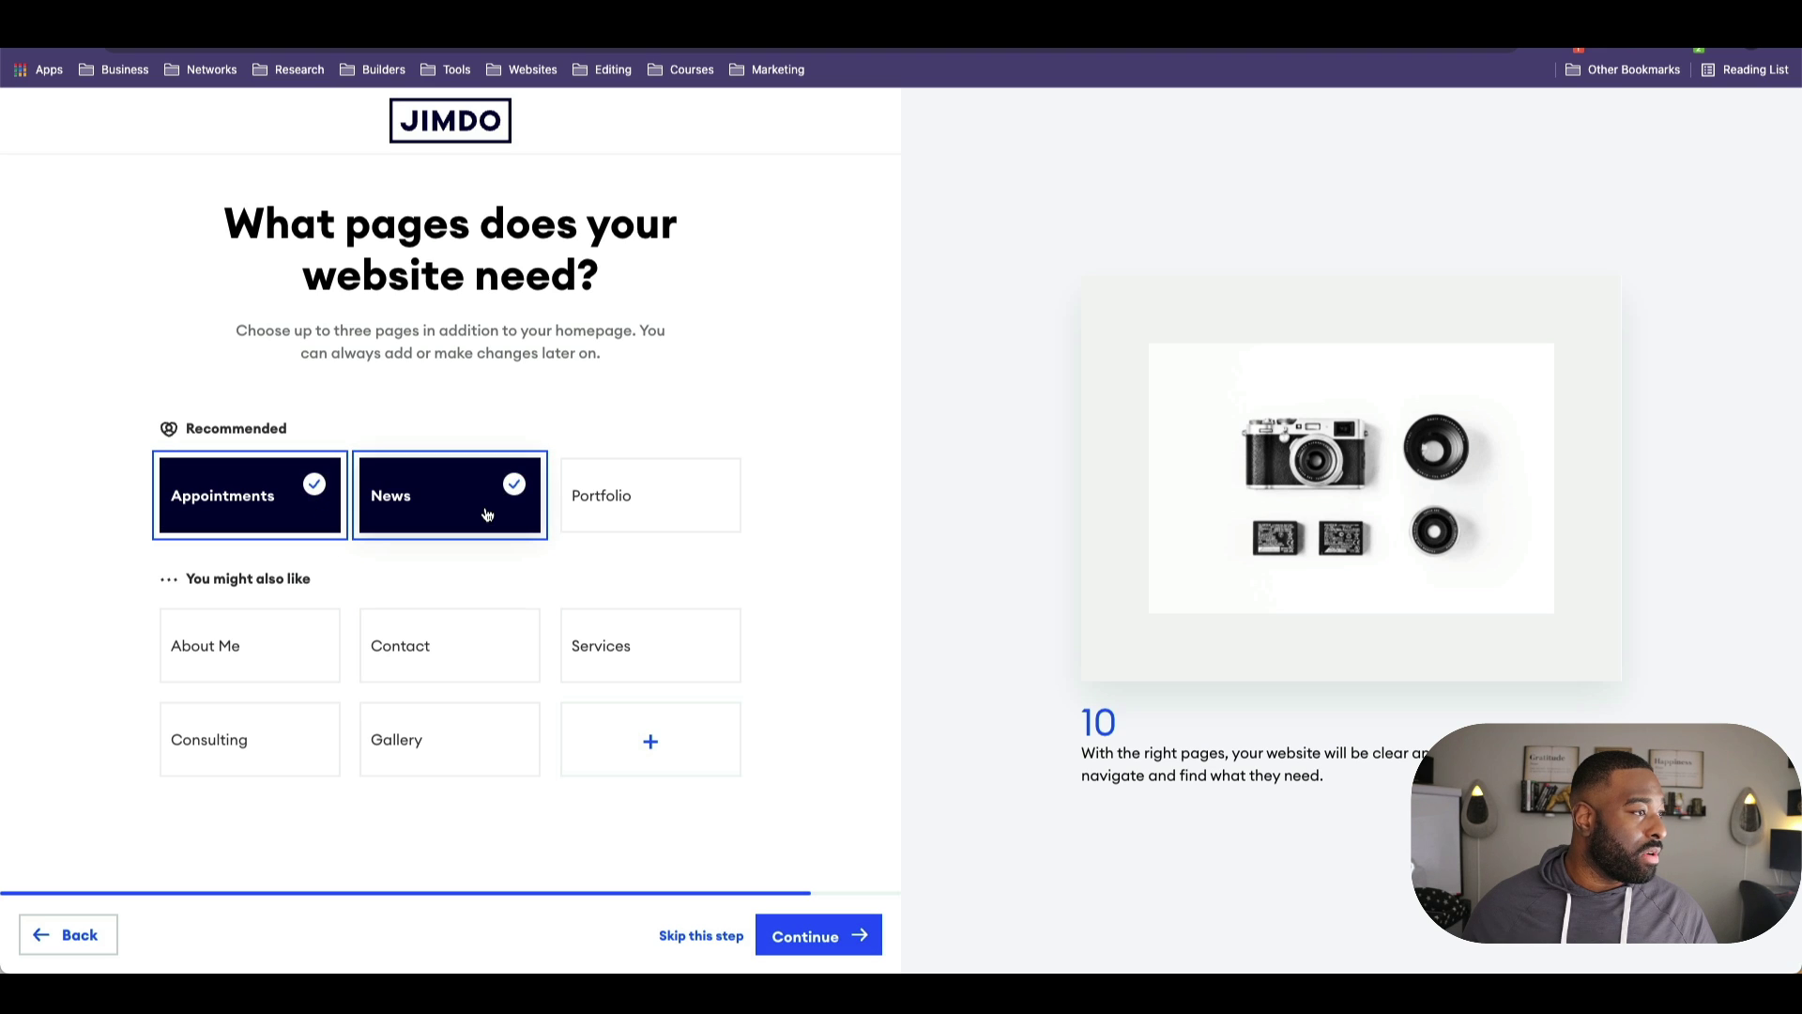
pyautogui.click(413, 512)
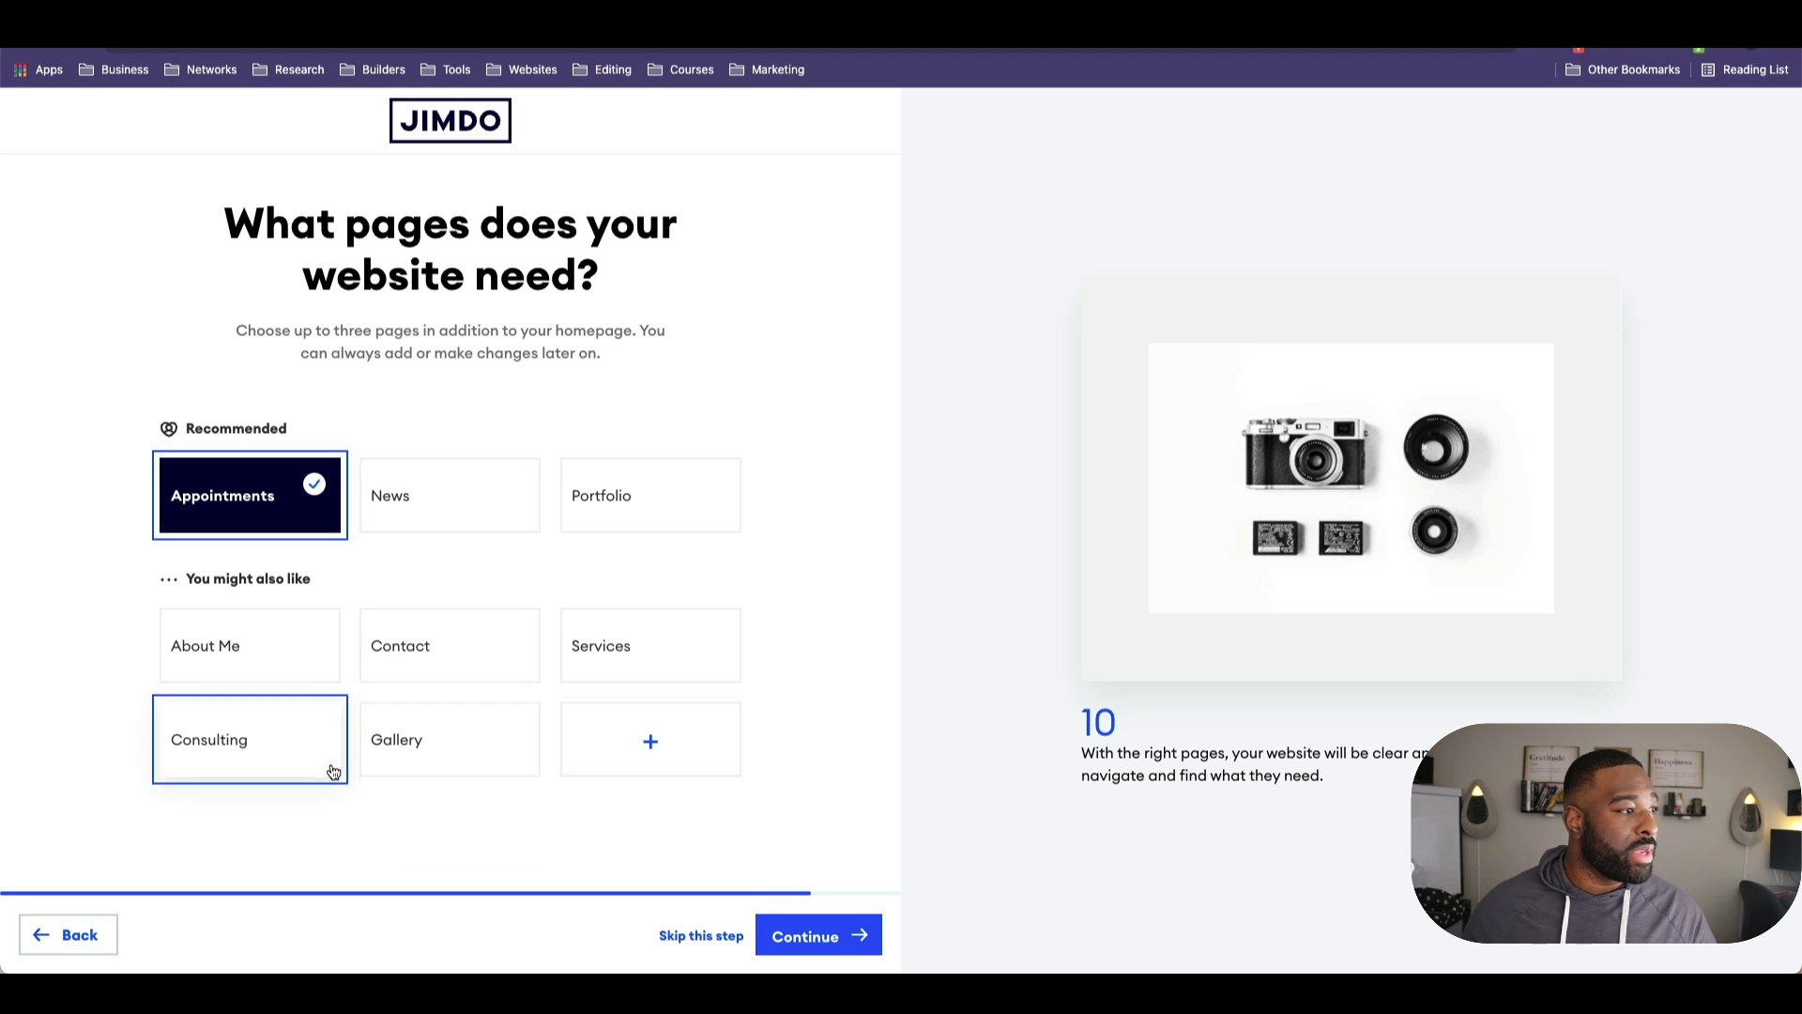
pyautogui.click(634, 487)
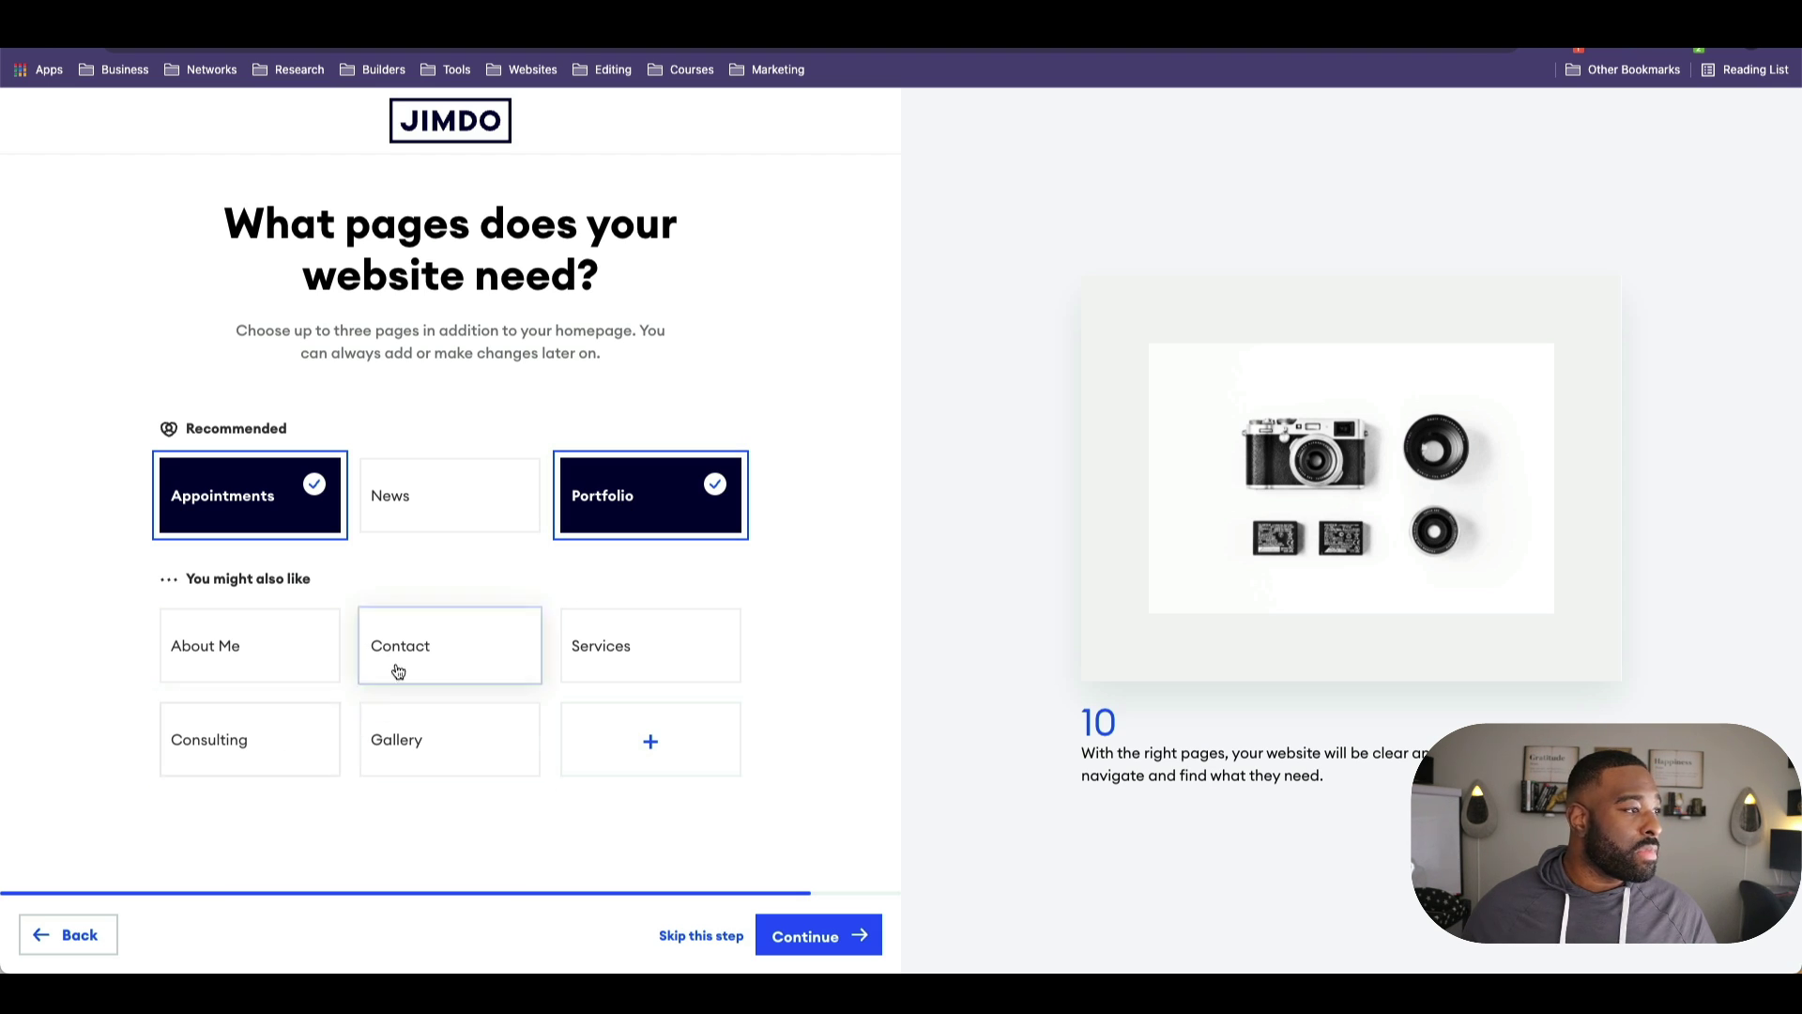
pyautogui.click(320, 678)
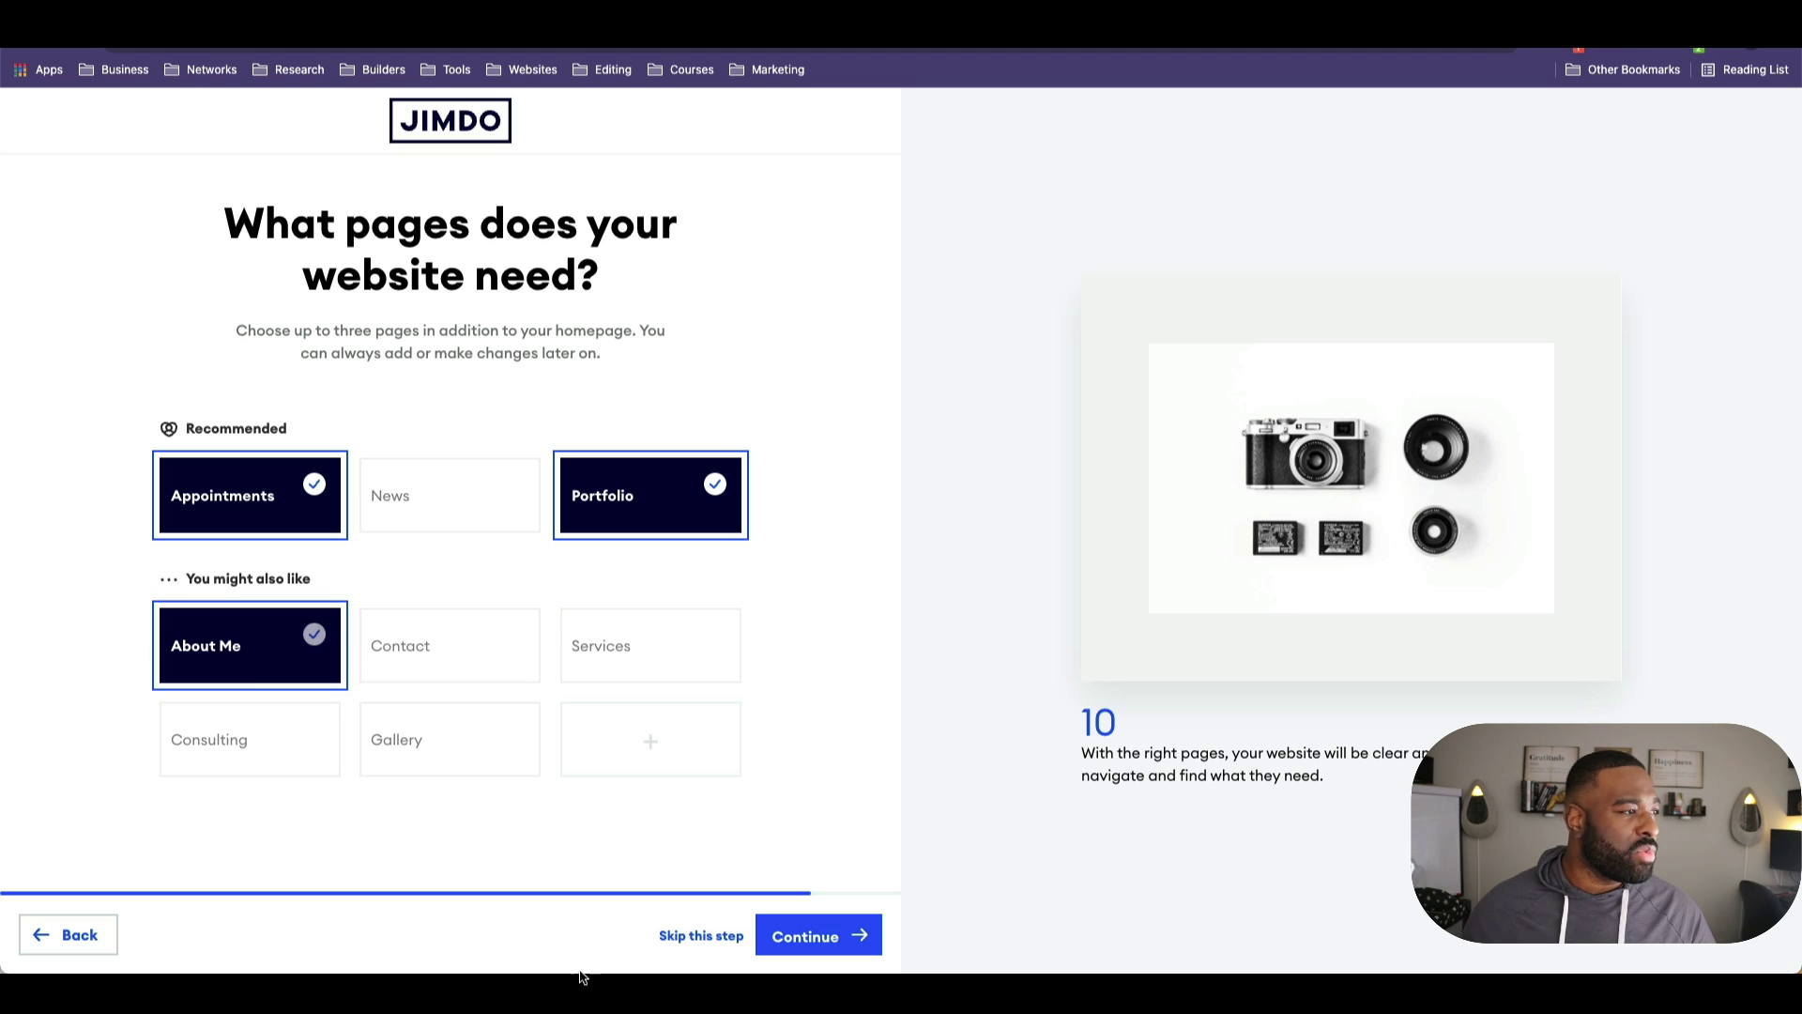
pyautogui.click(820, 935)
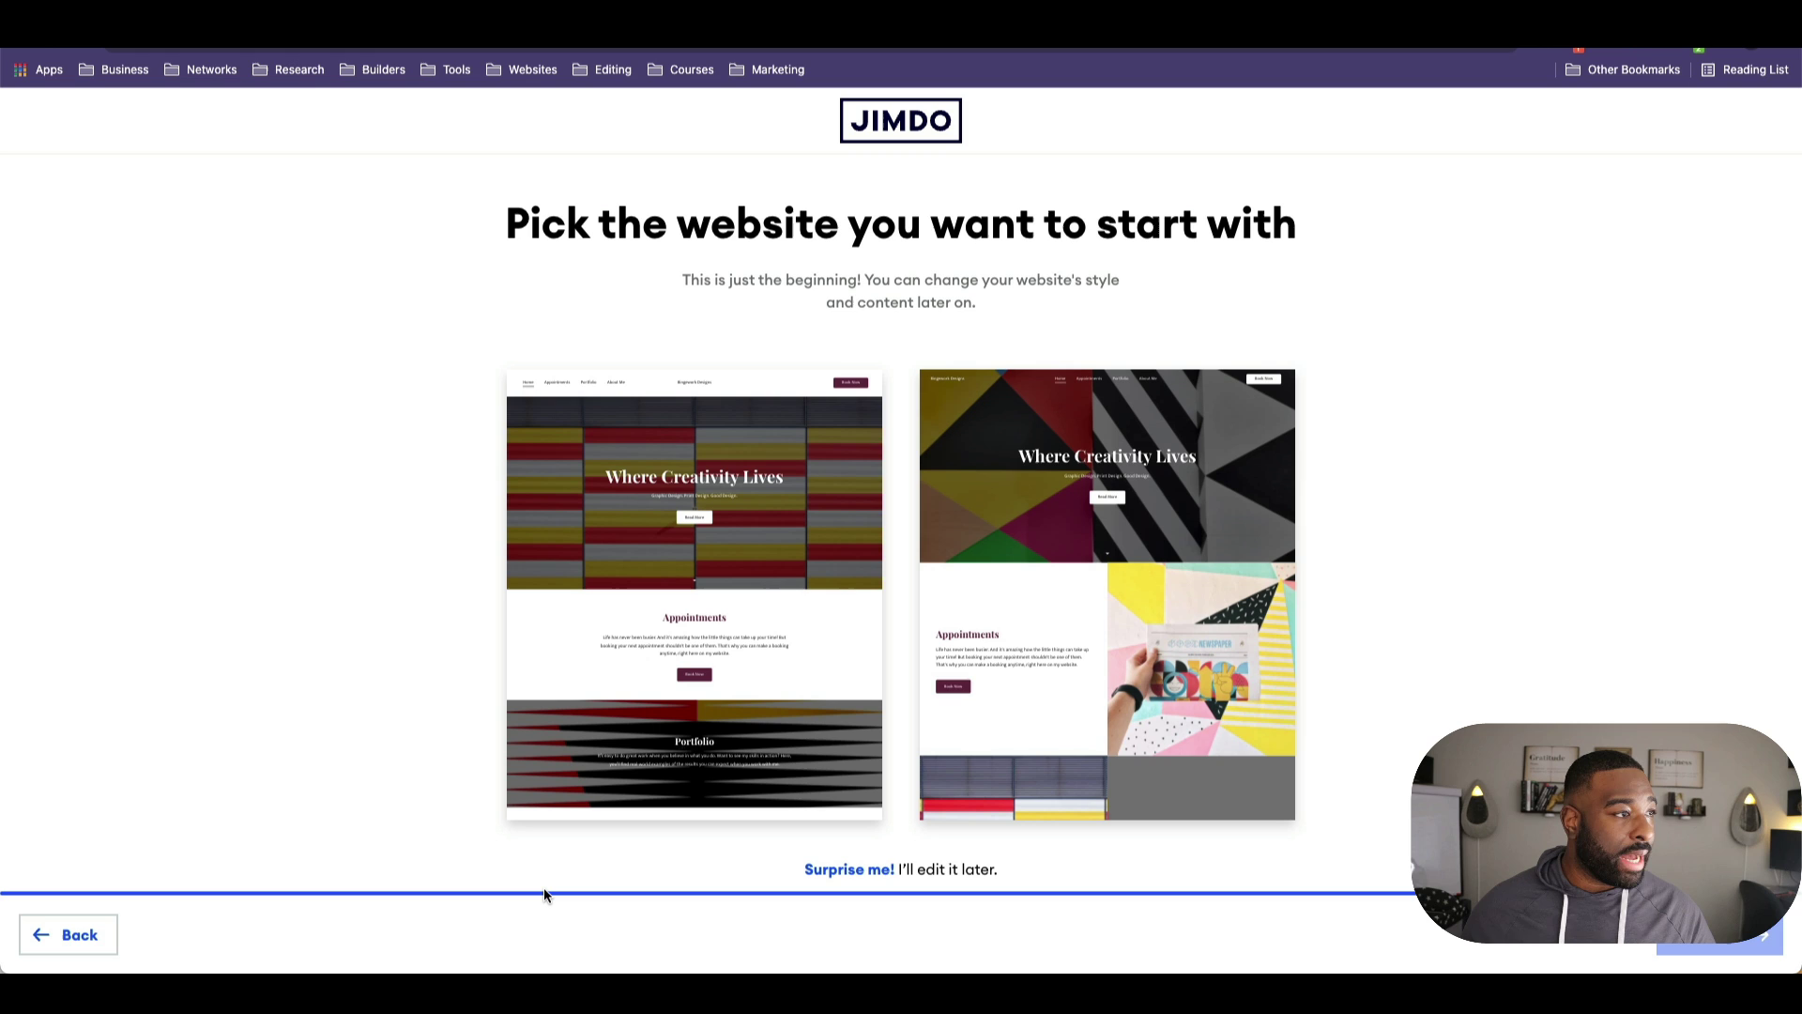
# Step: Pick the geometric-pattern template and choose to set a domain later
pyautogui.click(1126, 767)
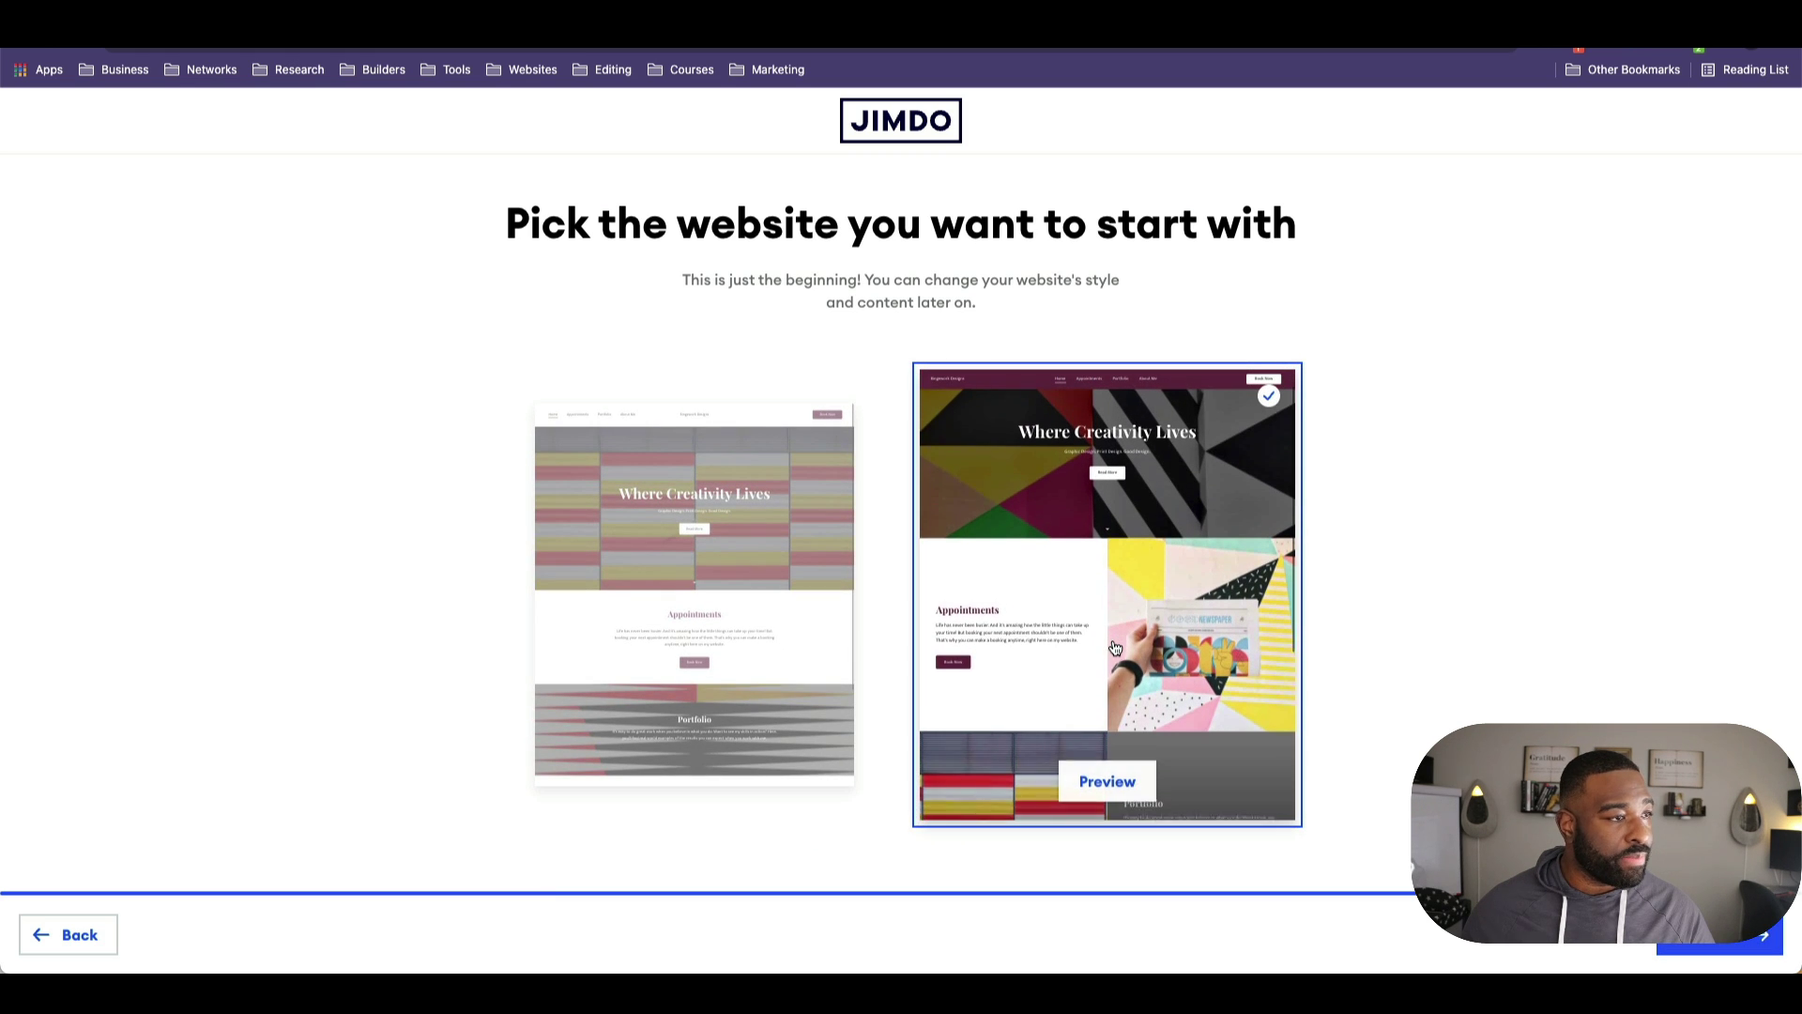
pyautogui.click(1719, 934)
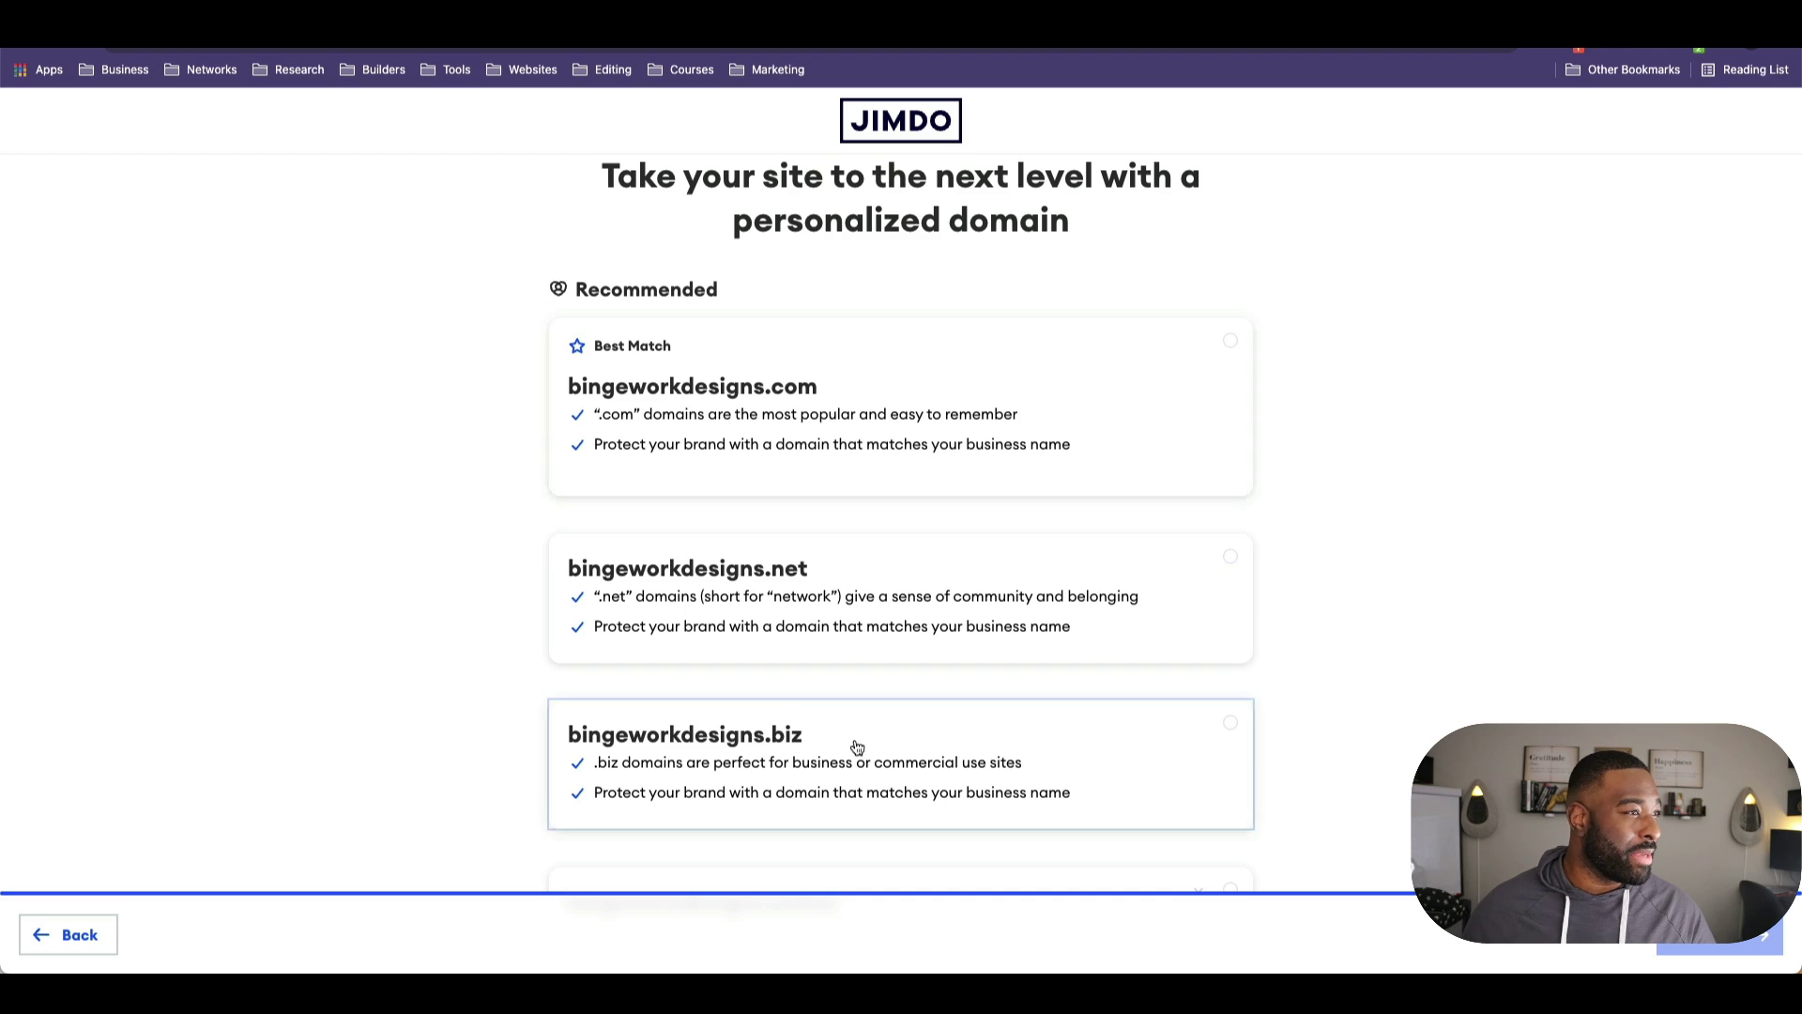
pyautogui.scroll(-9, 844, 740)
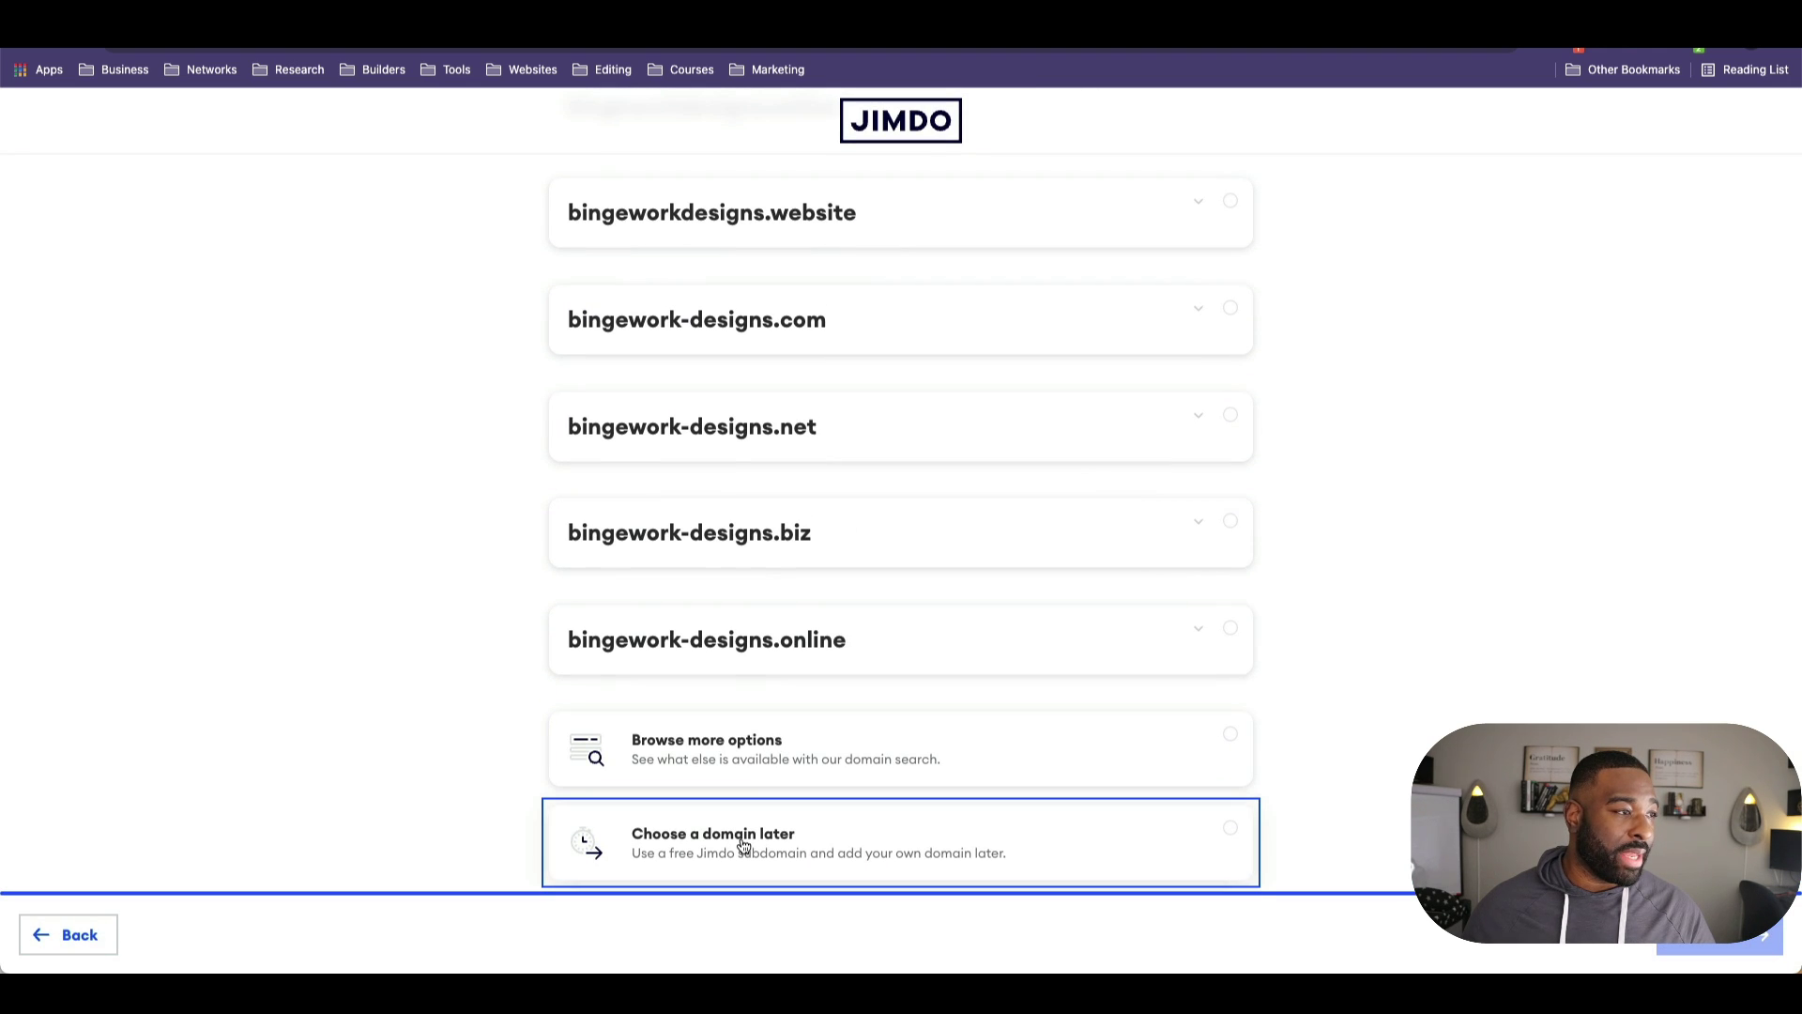
pyautogui.click(744, 846)
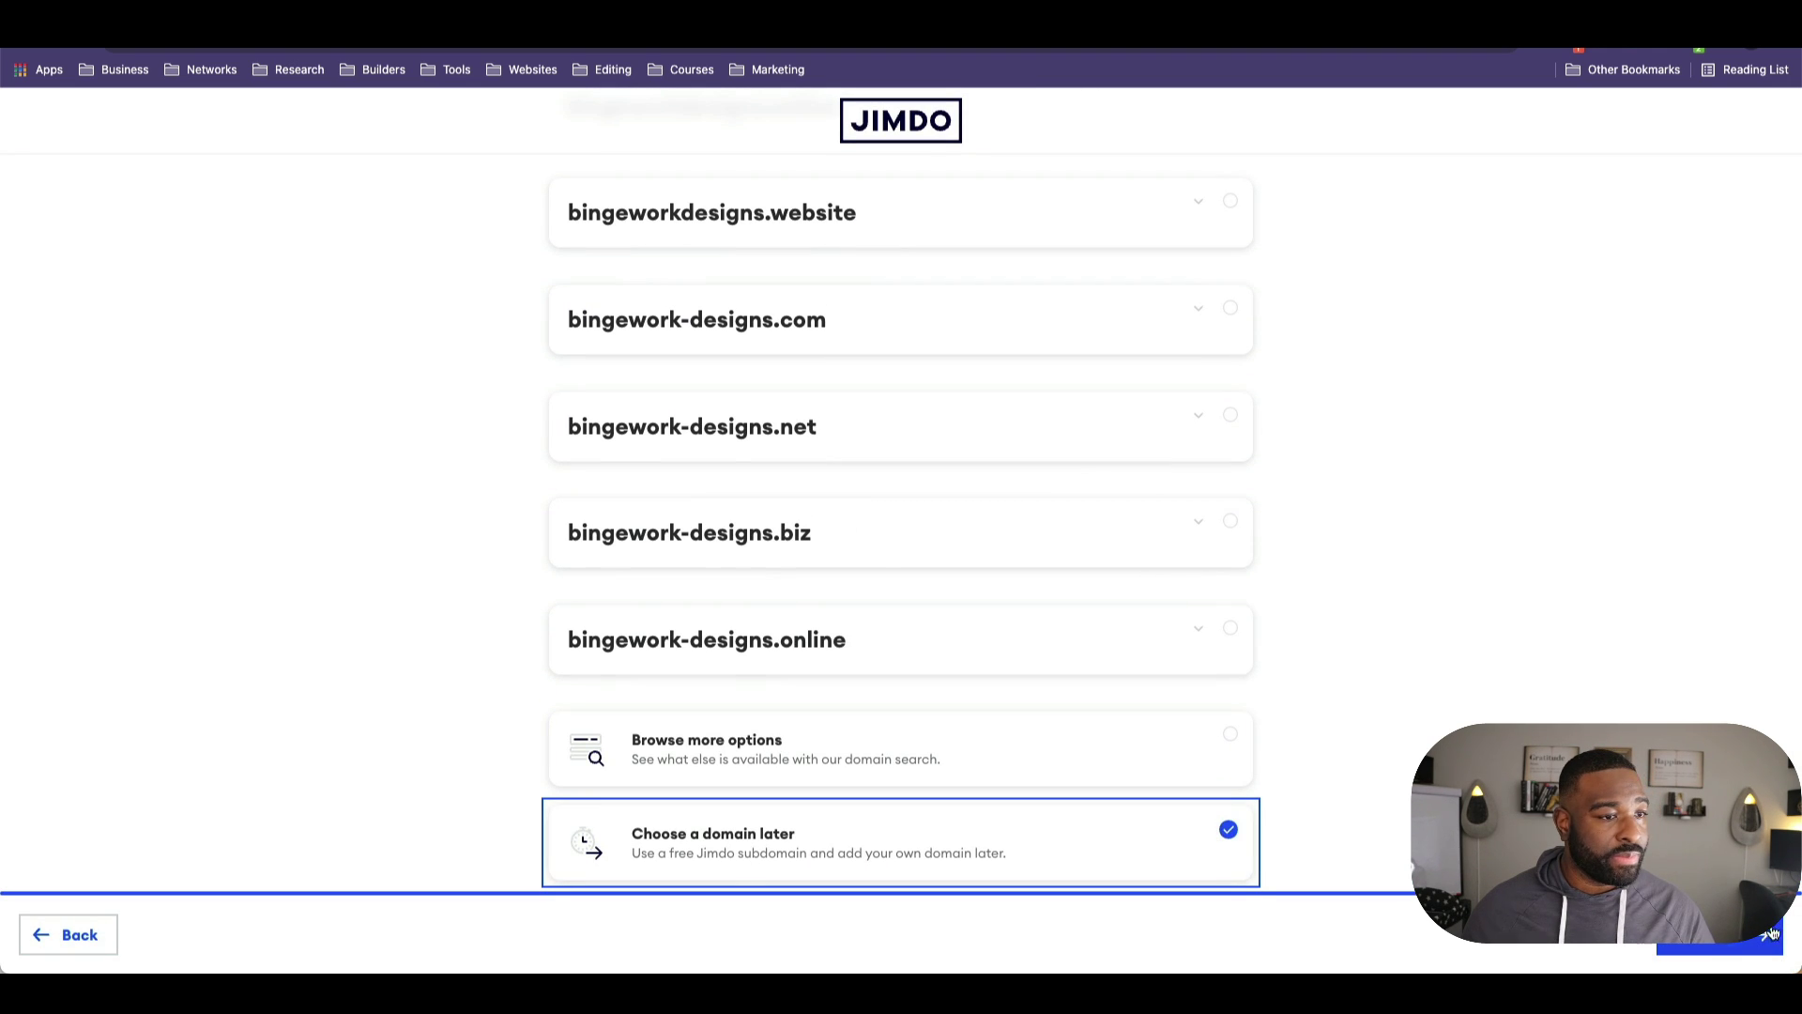
pyautogui.click(1777, 930)
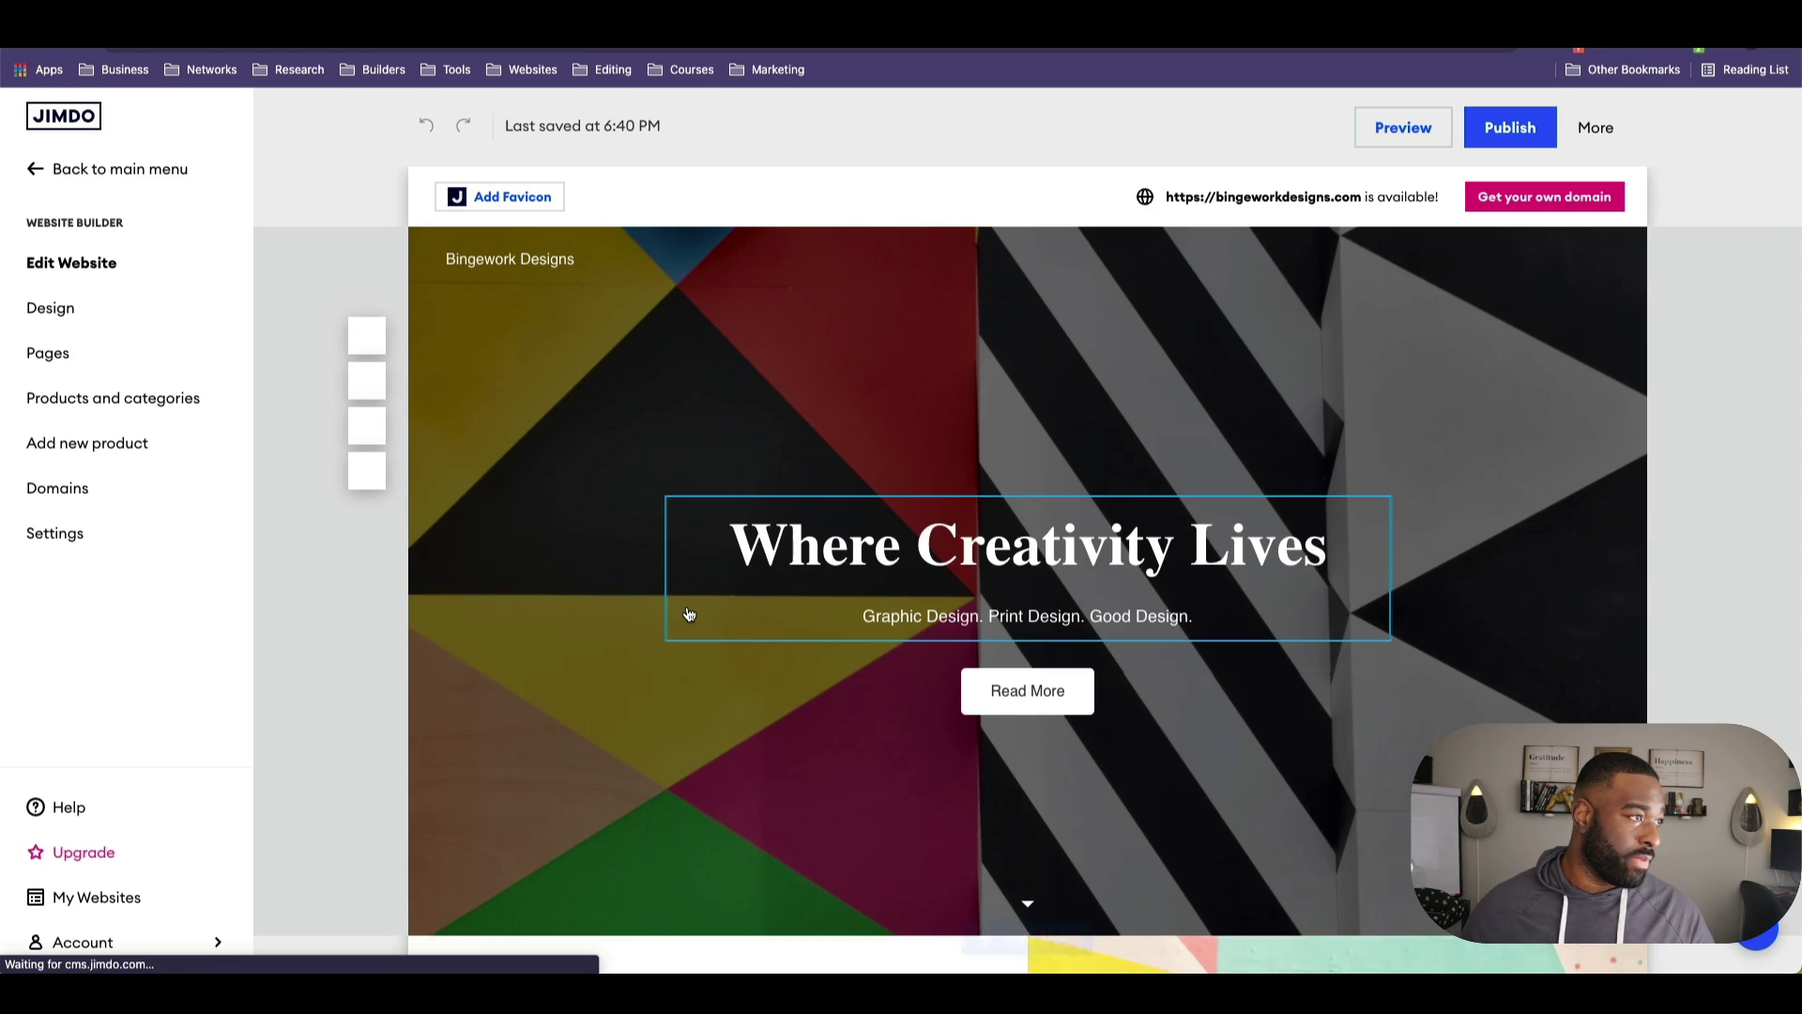
# Step: Go to Products and categories and add a new store product
pyautogui.scroll(-15, 882, 512)
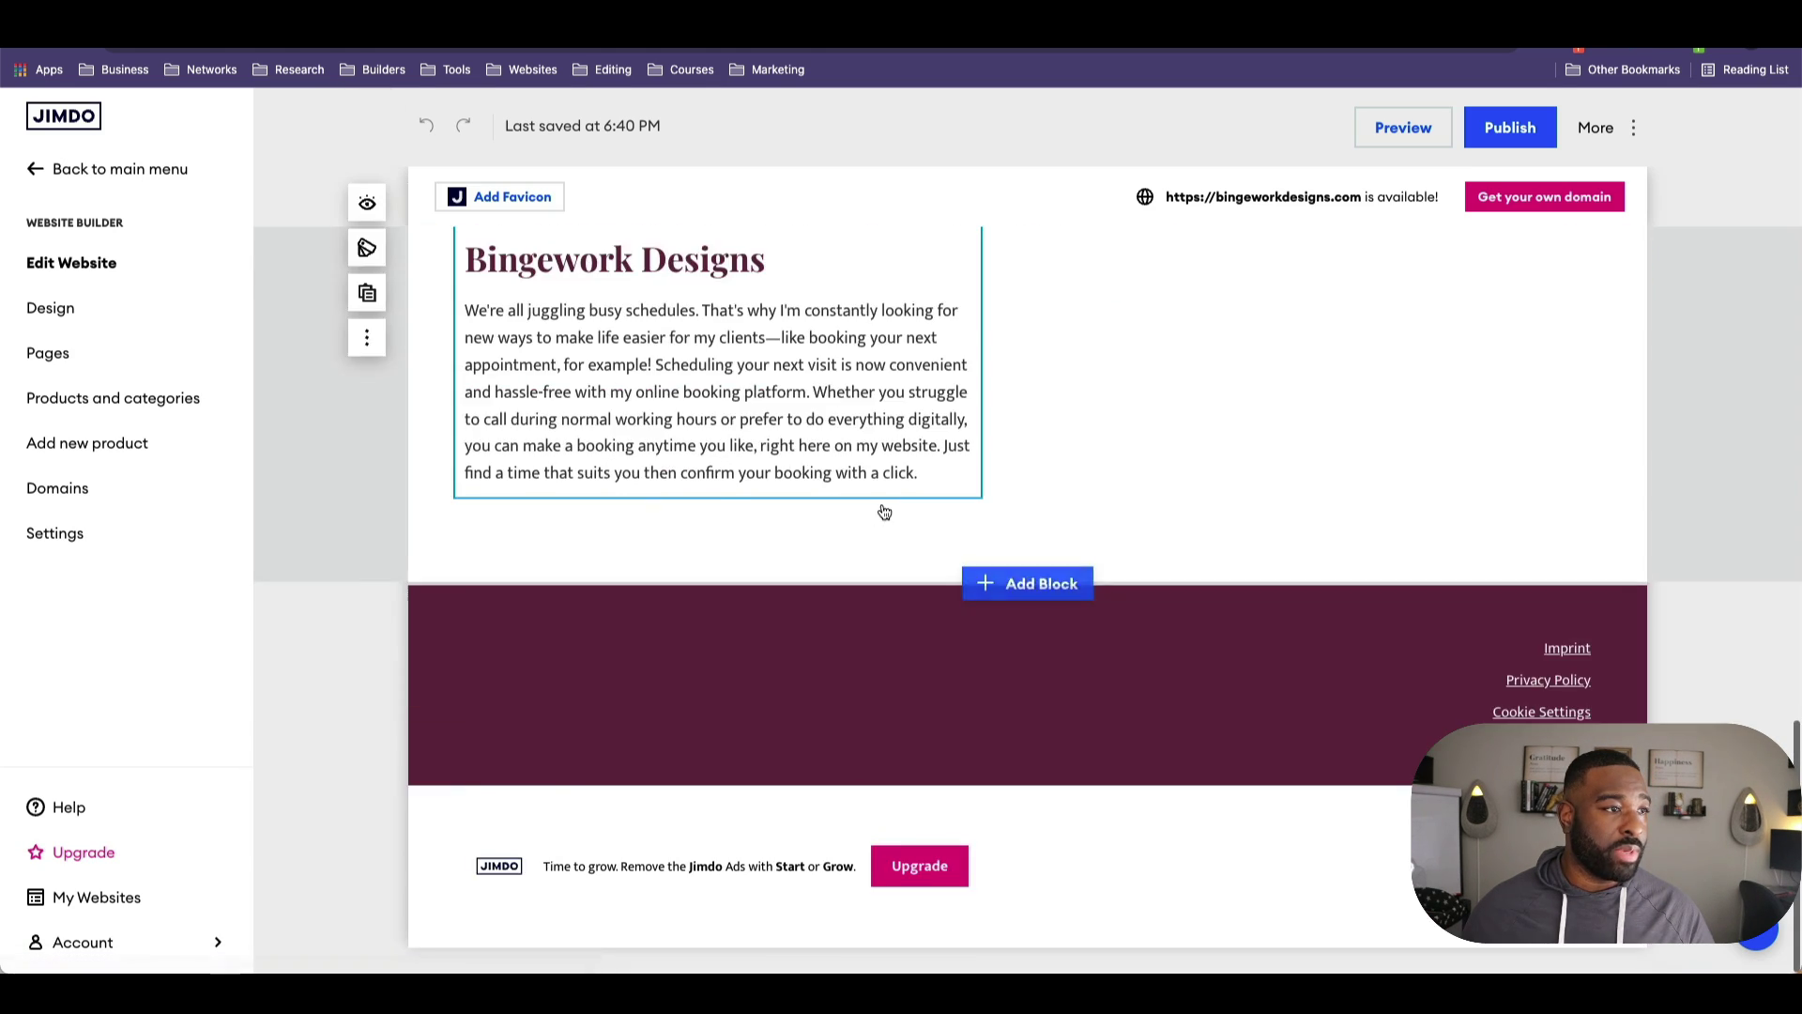
pyautogui.scroll(15, 882, 512)
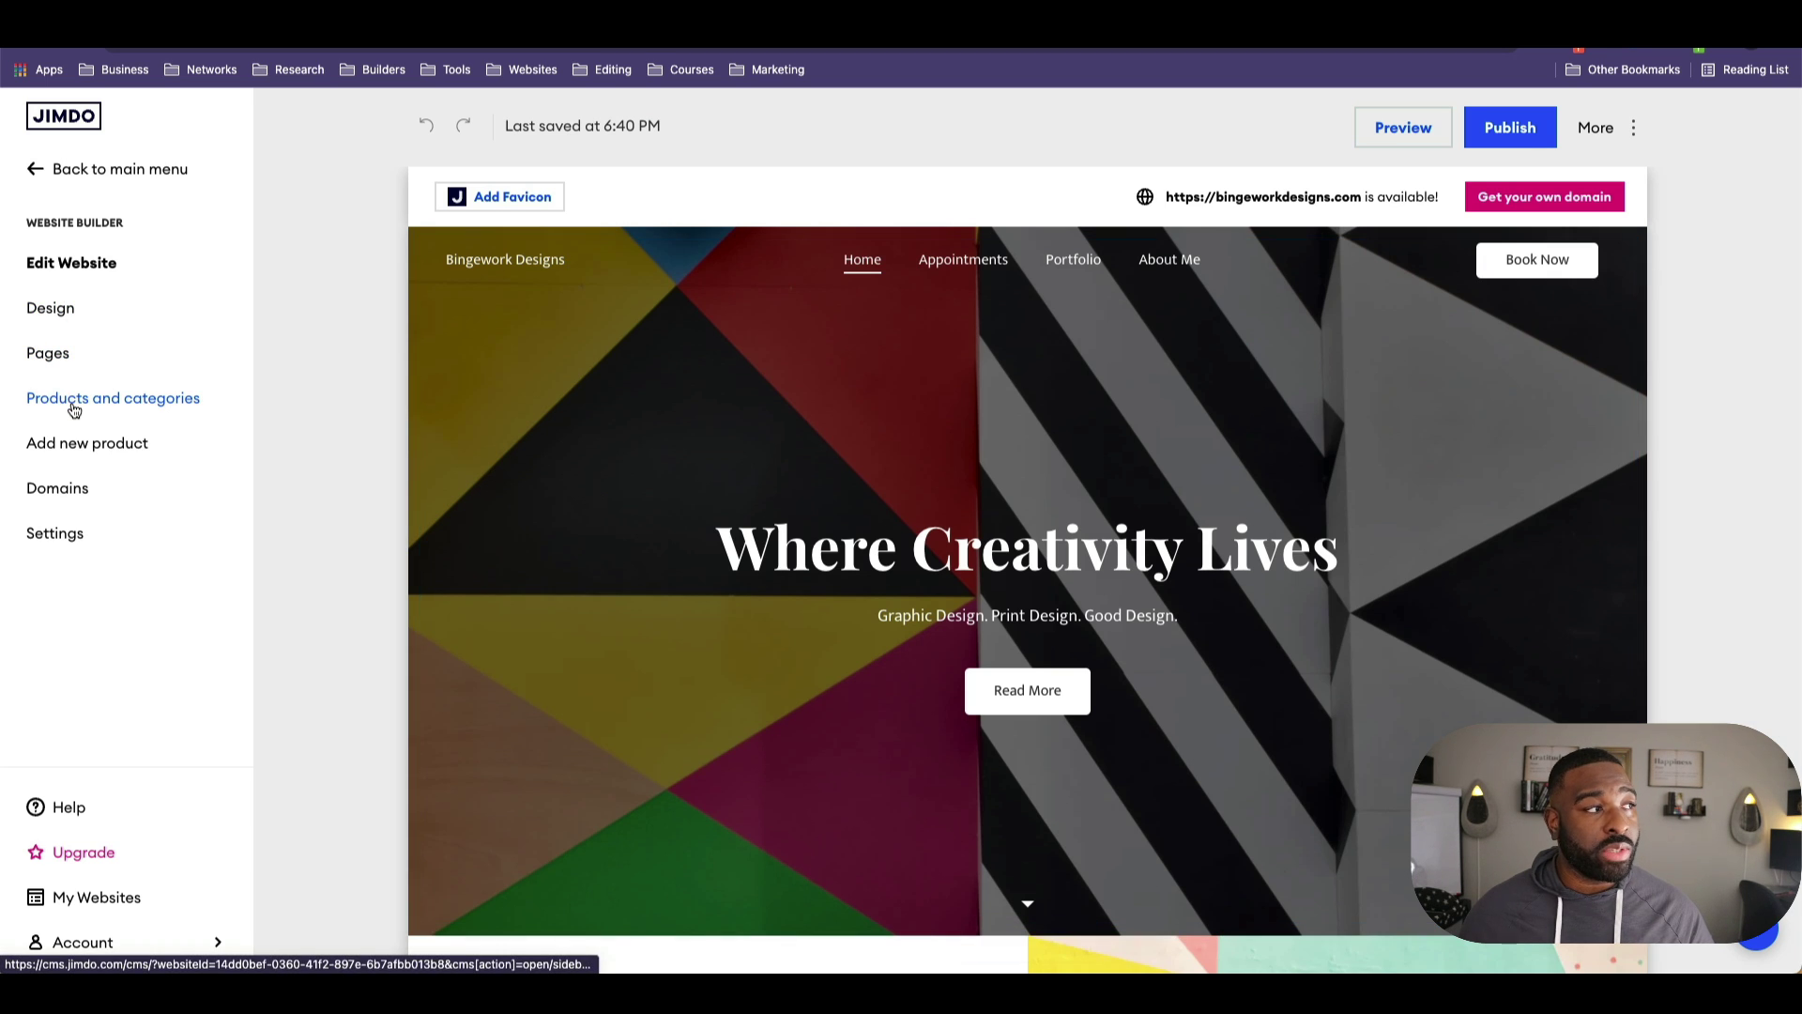
pyautogui.click(74, 404)
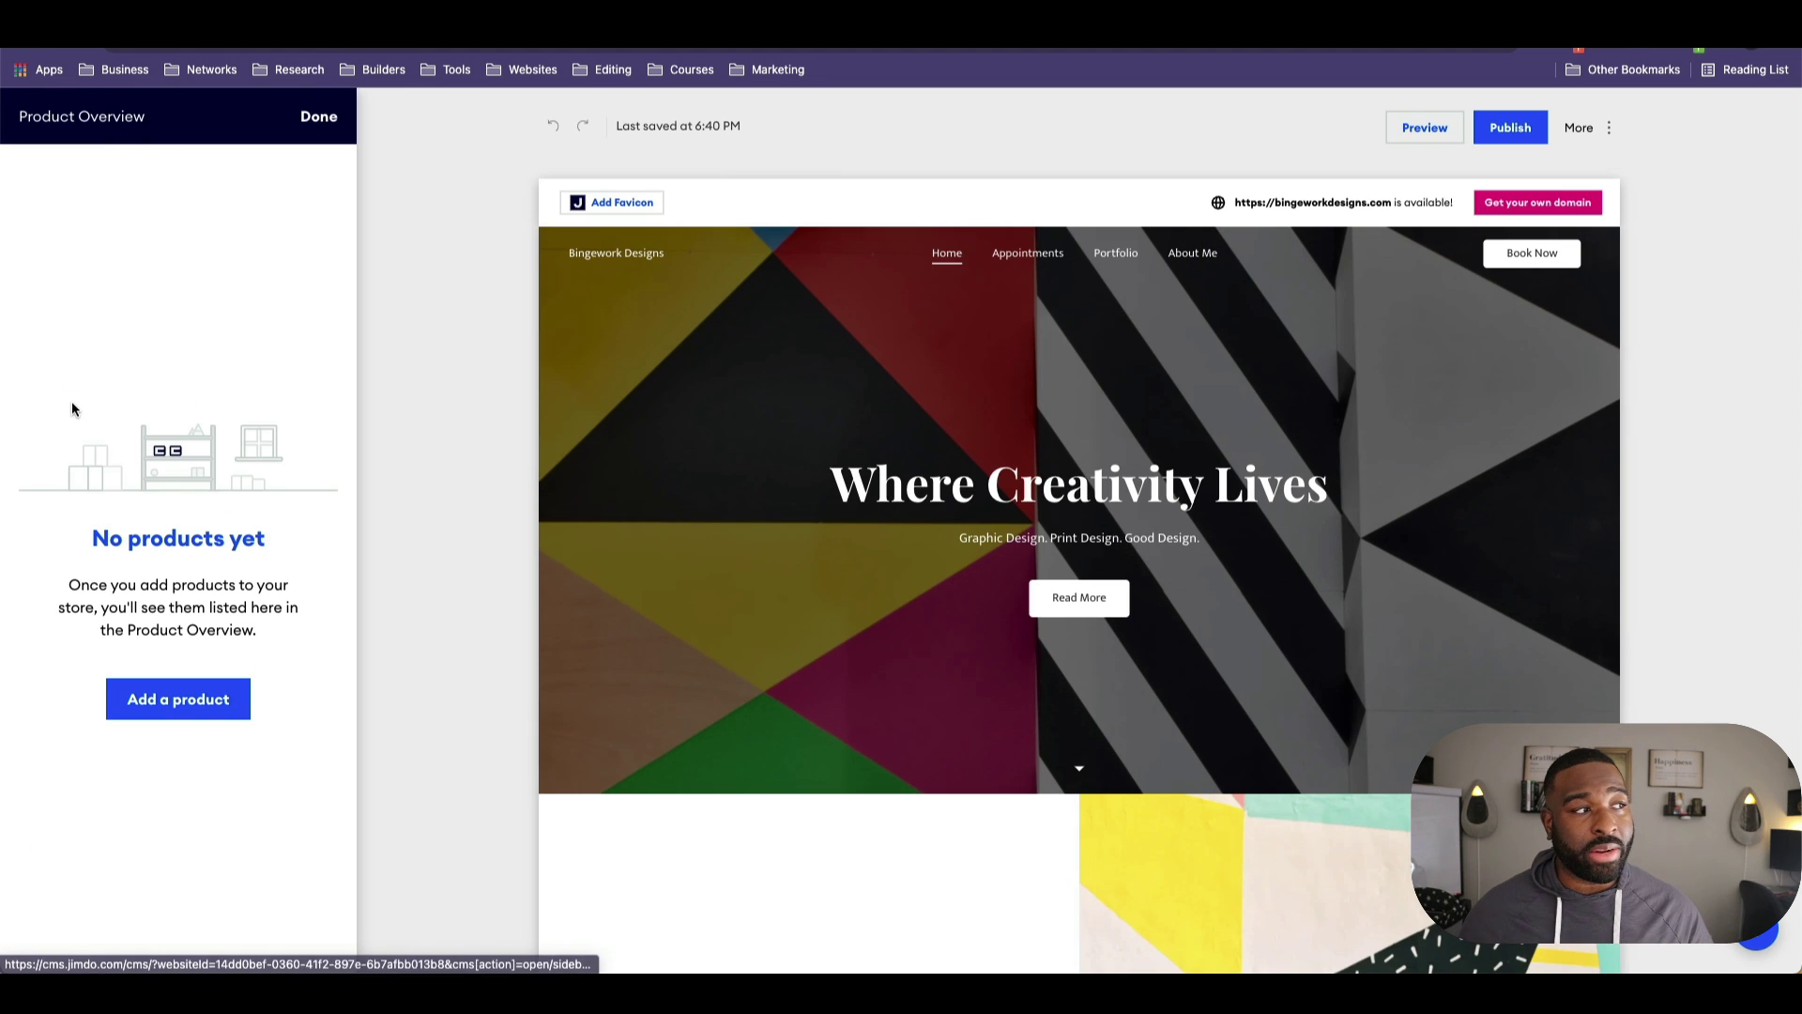
pyautogui.click(138, 695)
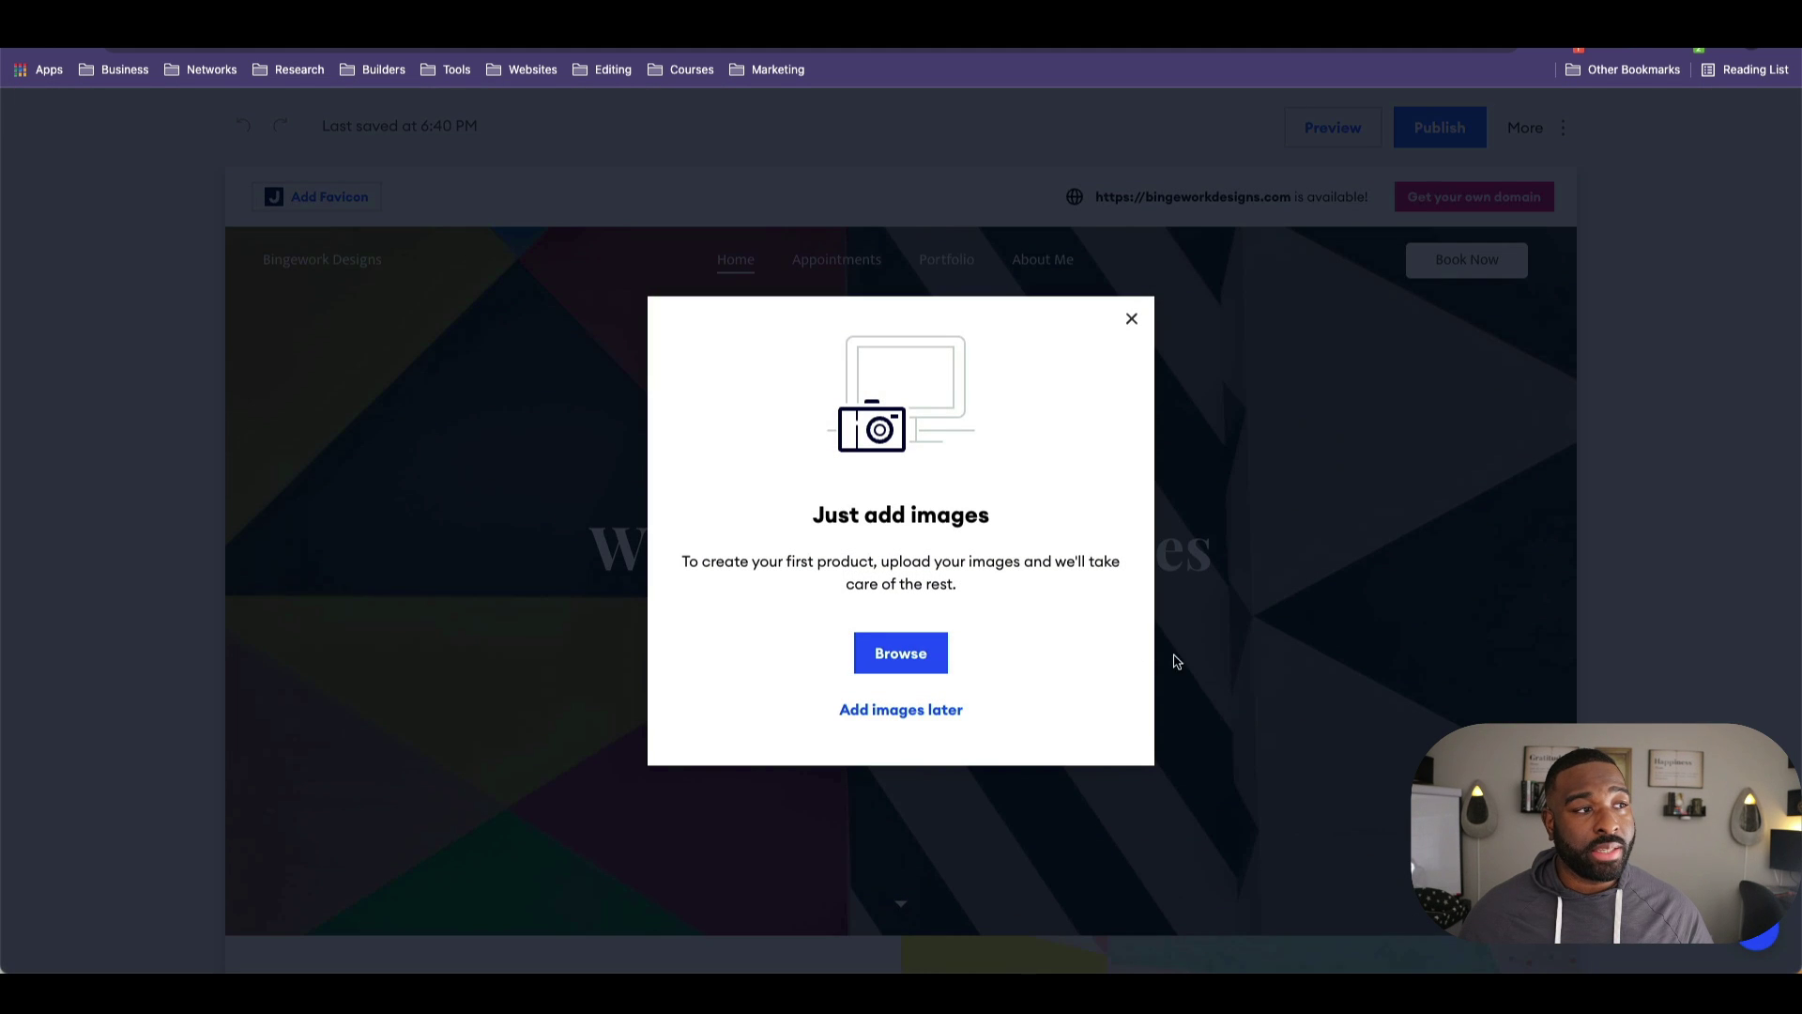
# Step: Upload the domenico-loia desk photo from the Desktop as the product image
pyautogui.click(908, 665)
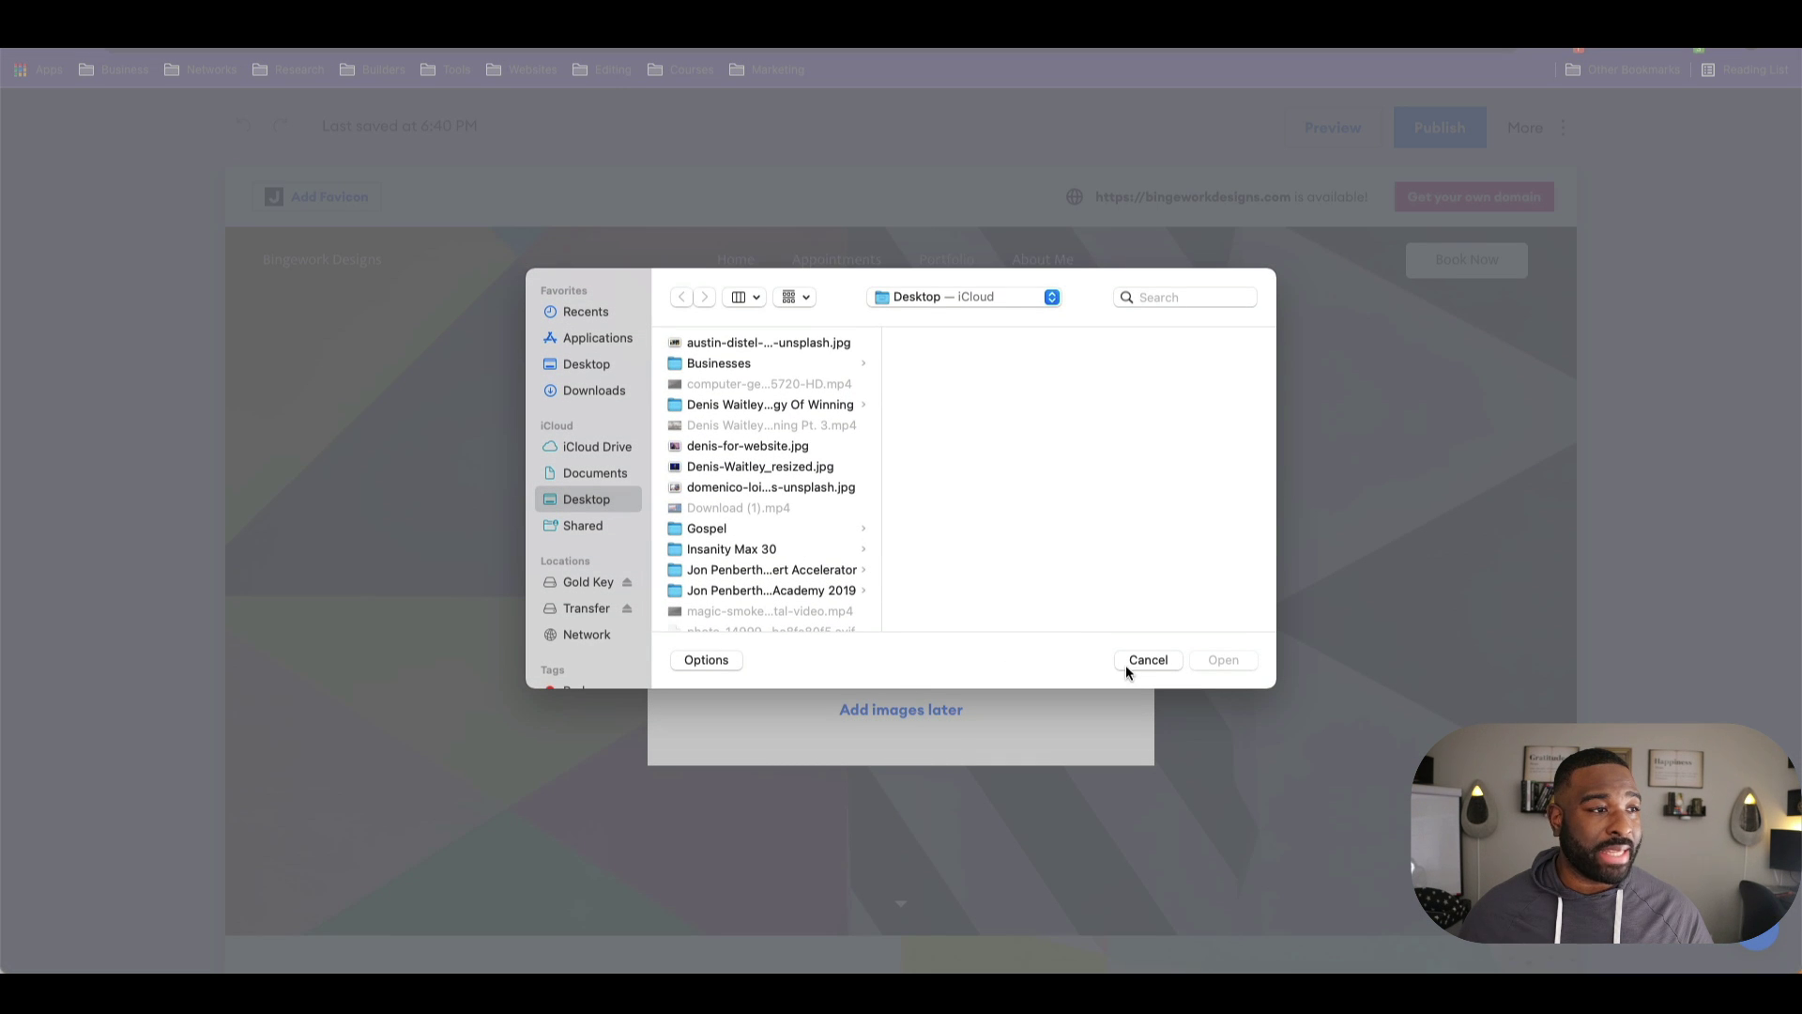
pyautogui.click(1120, 663)
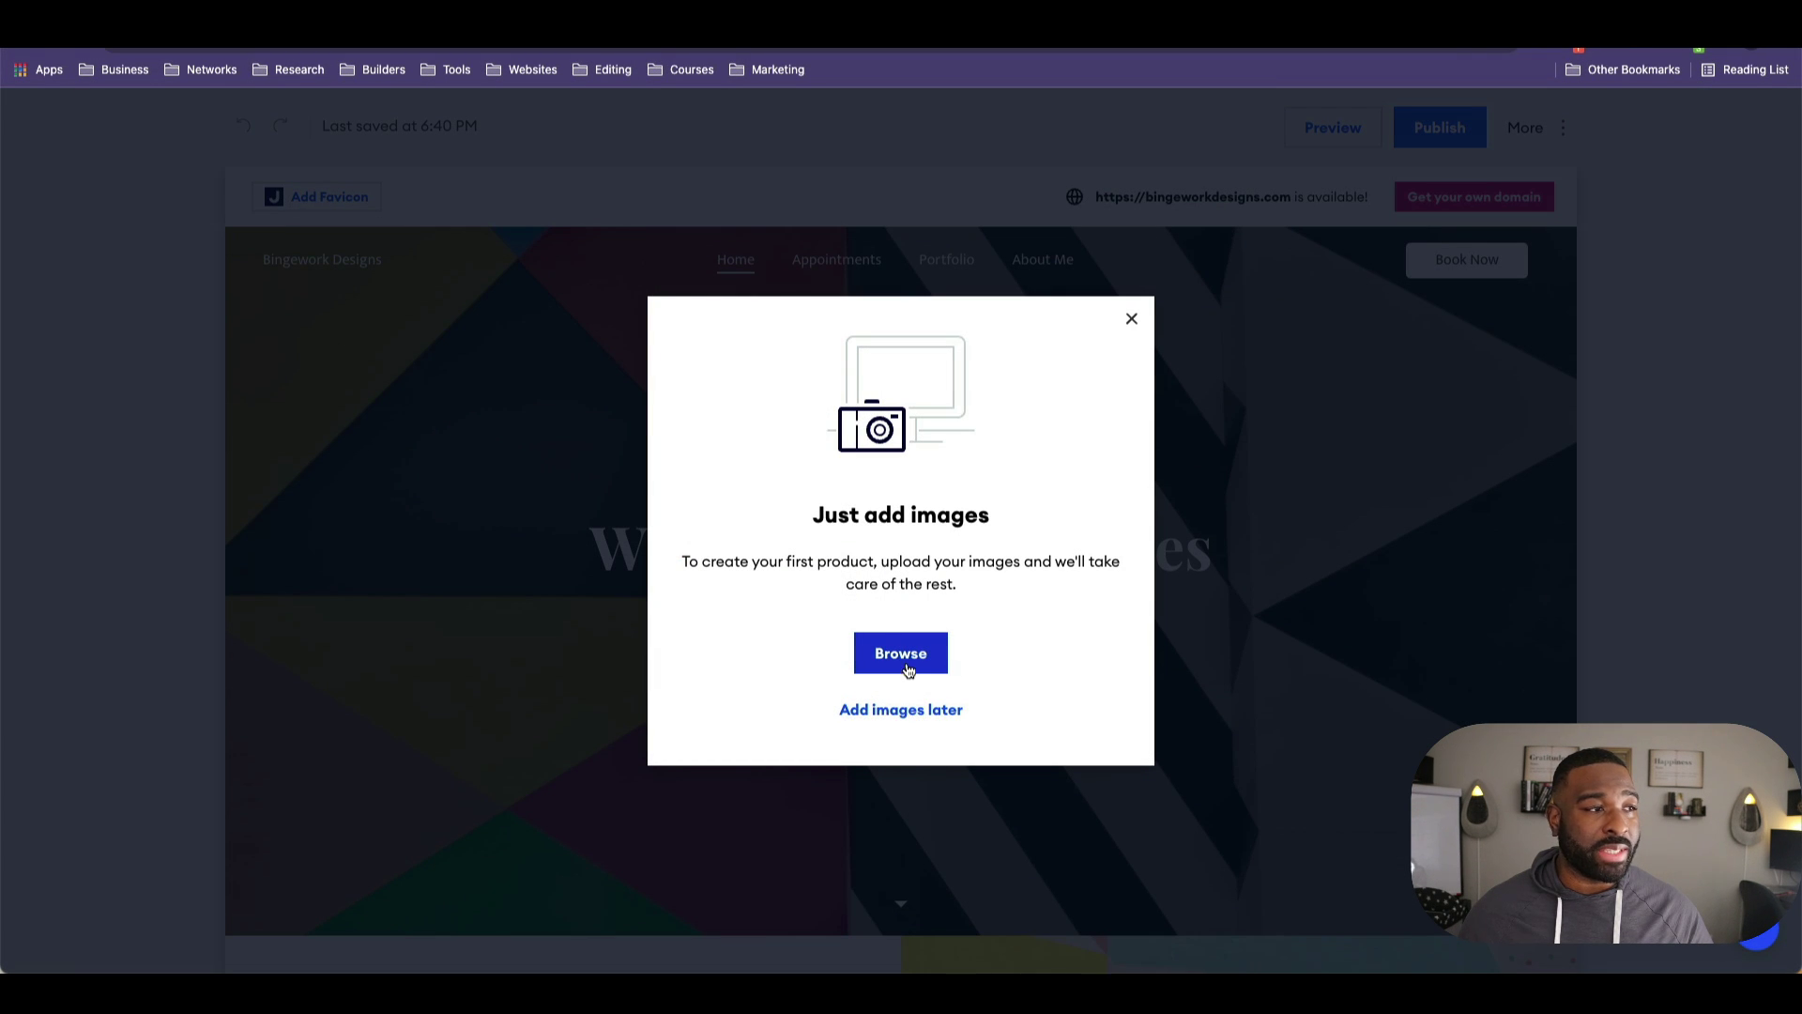
pyautogui.click(908, 668)
pyautogui.click(786, 485)
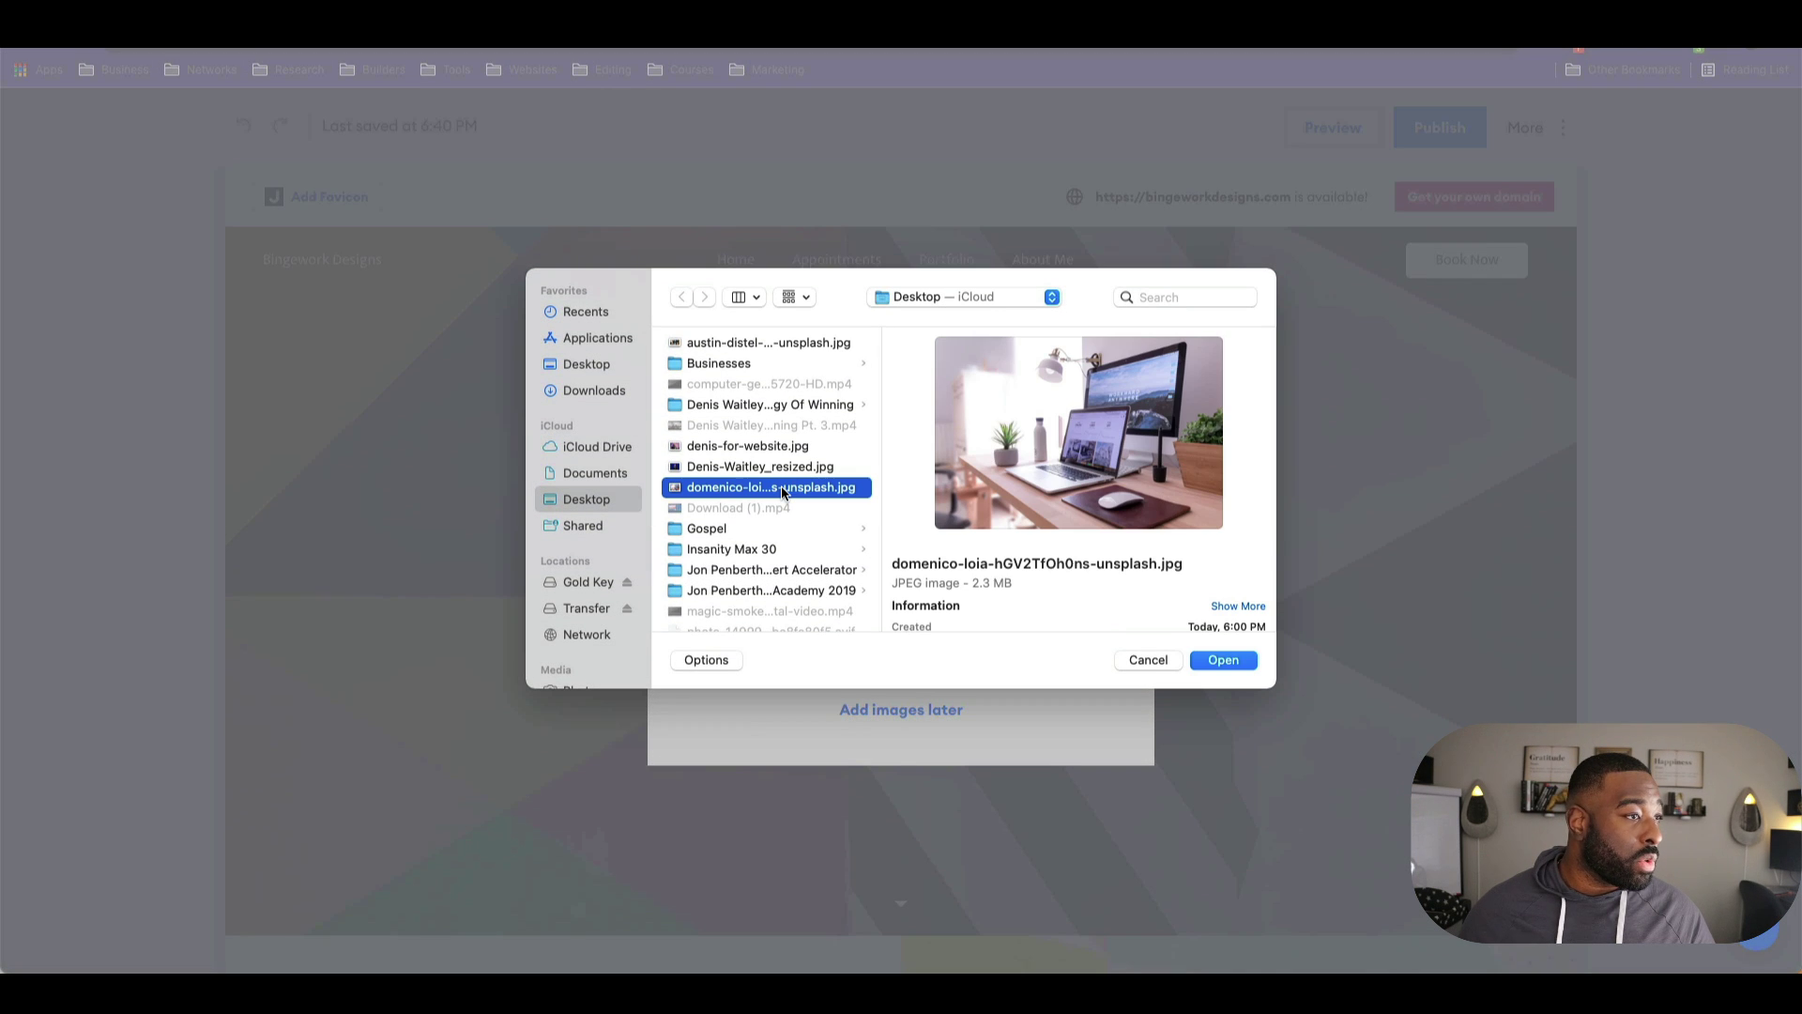
pyautogui.click(1241, 664)
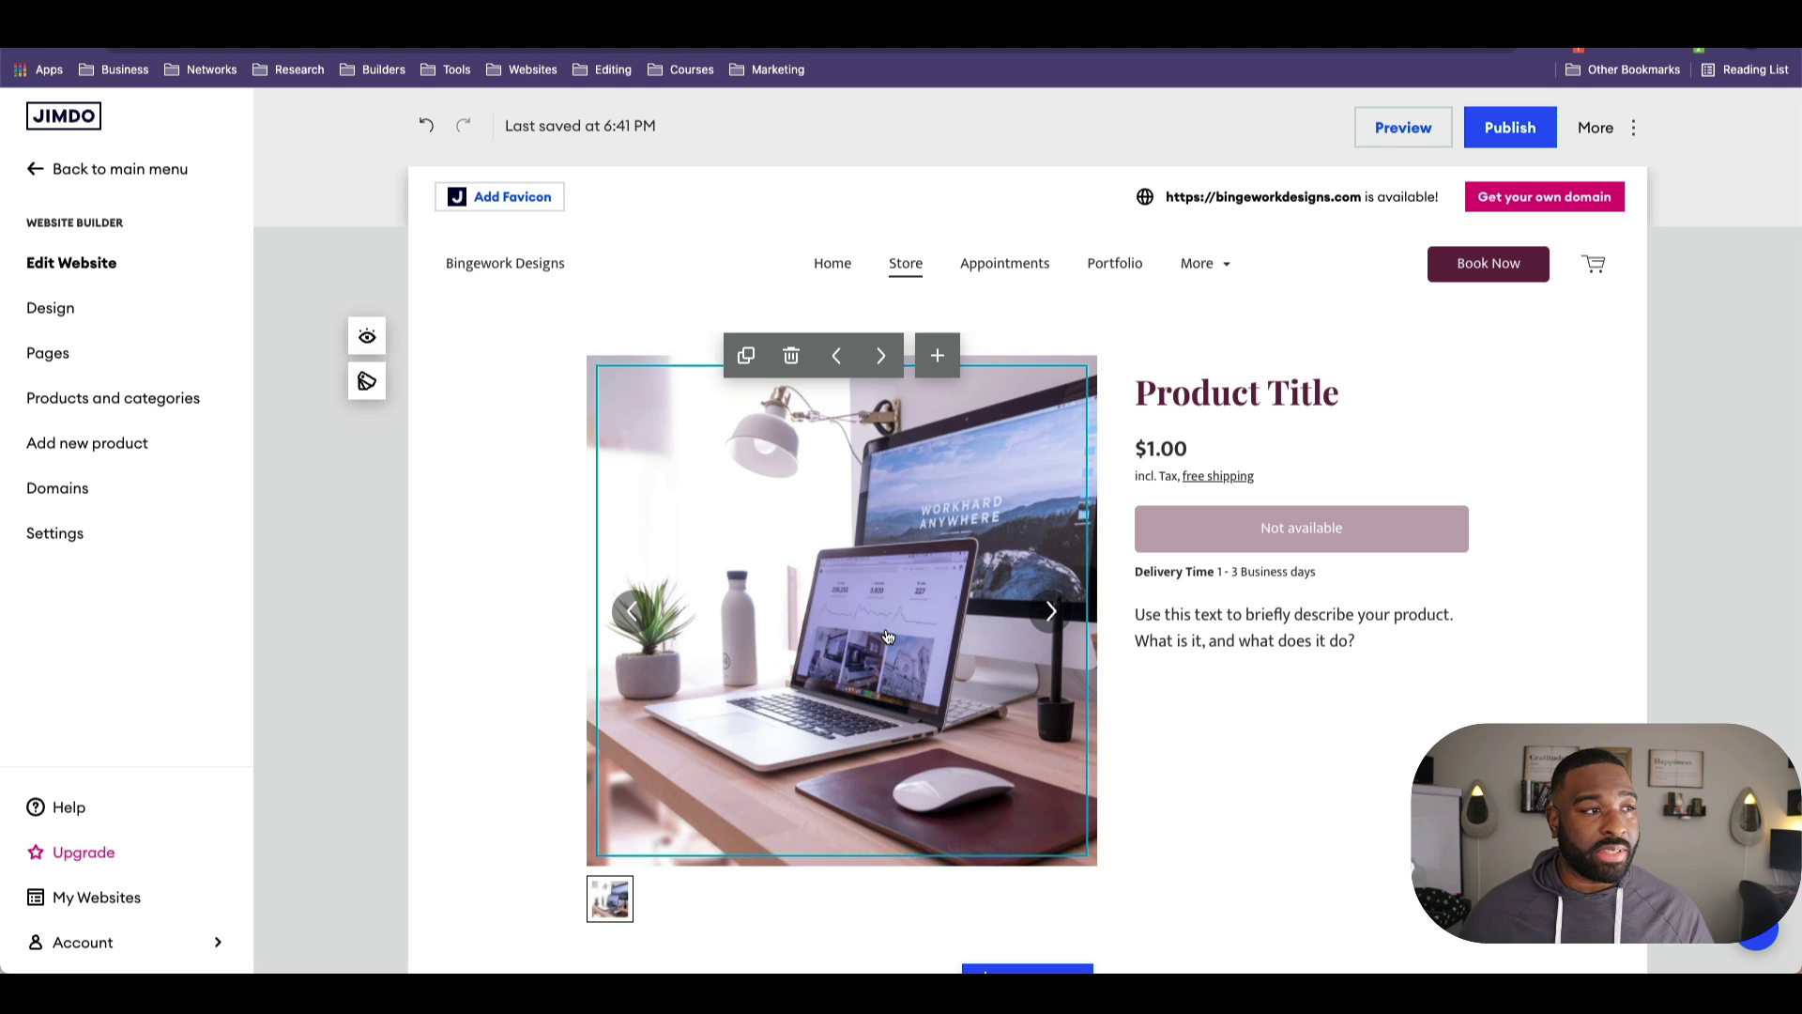
# Step: Crop the product photo so the picture shifts left within its frame
pyautogui.click(843, 588)
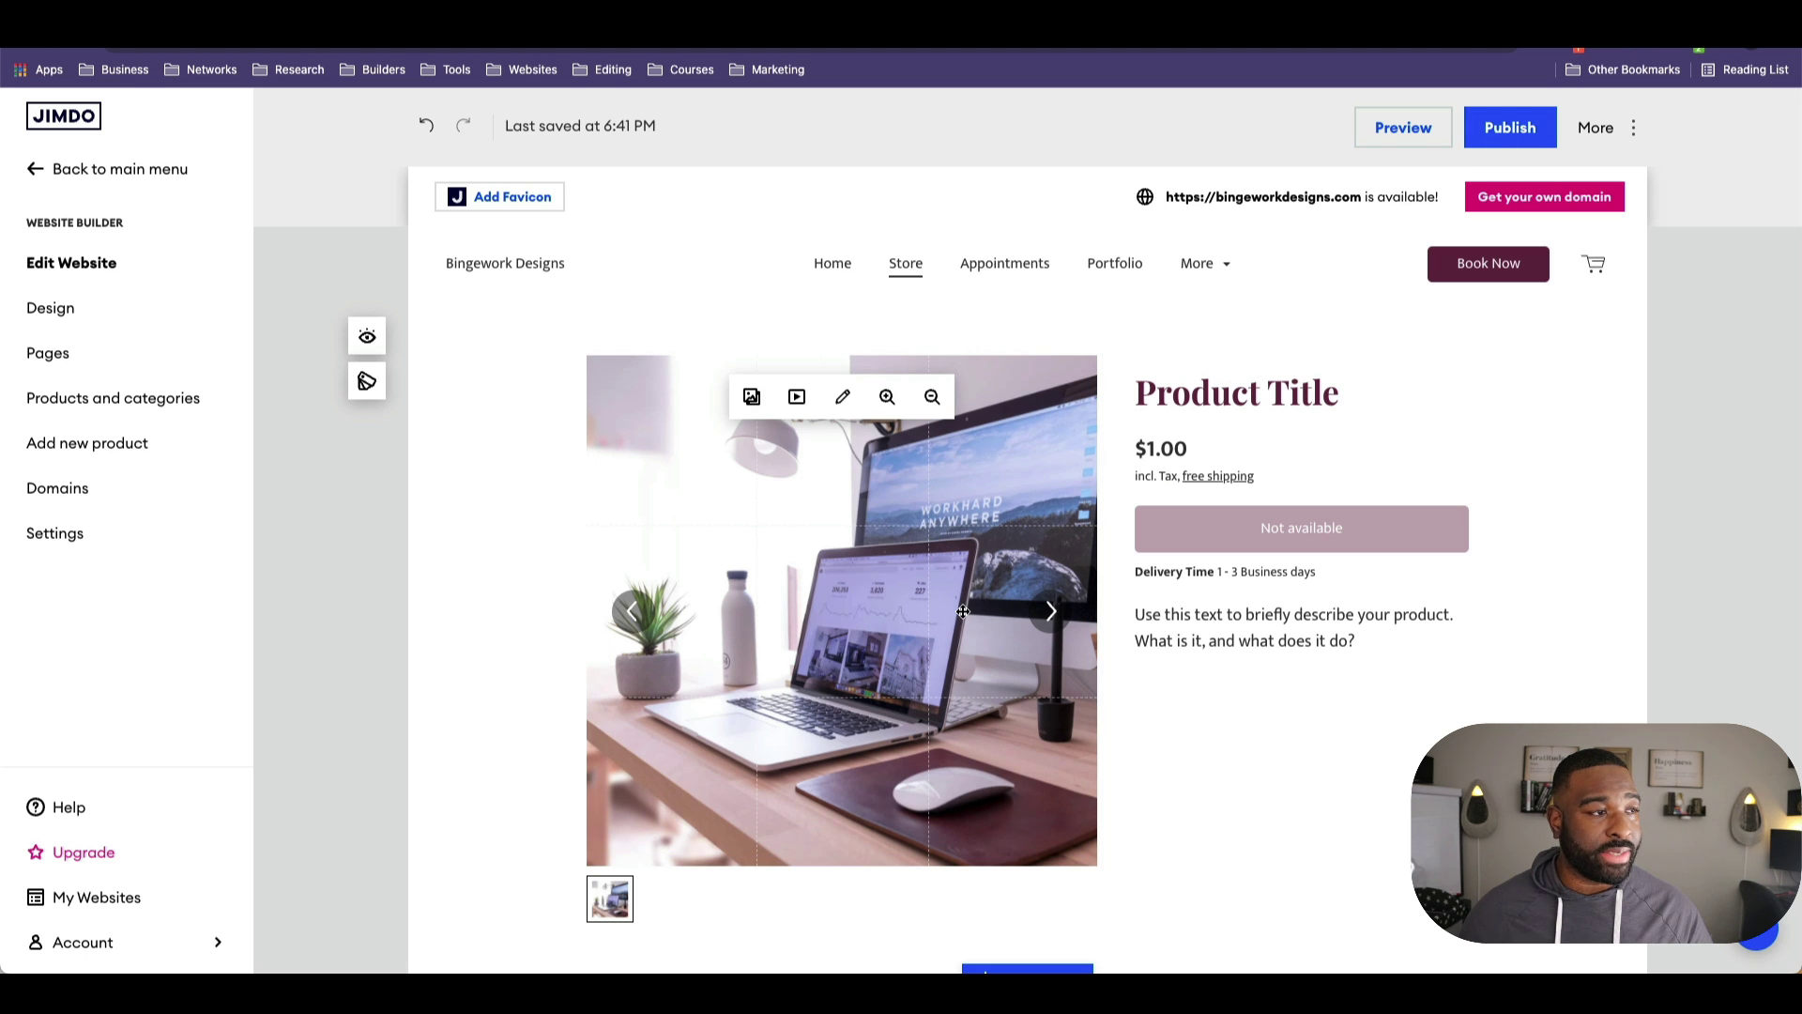
pyautogui.moveTo(844, 588); pyautogui.dragTo(826, 591)
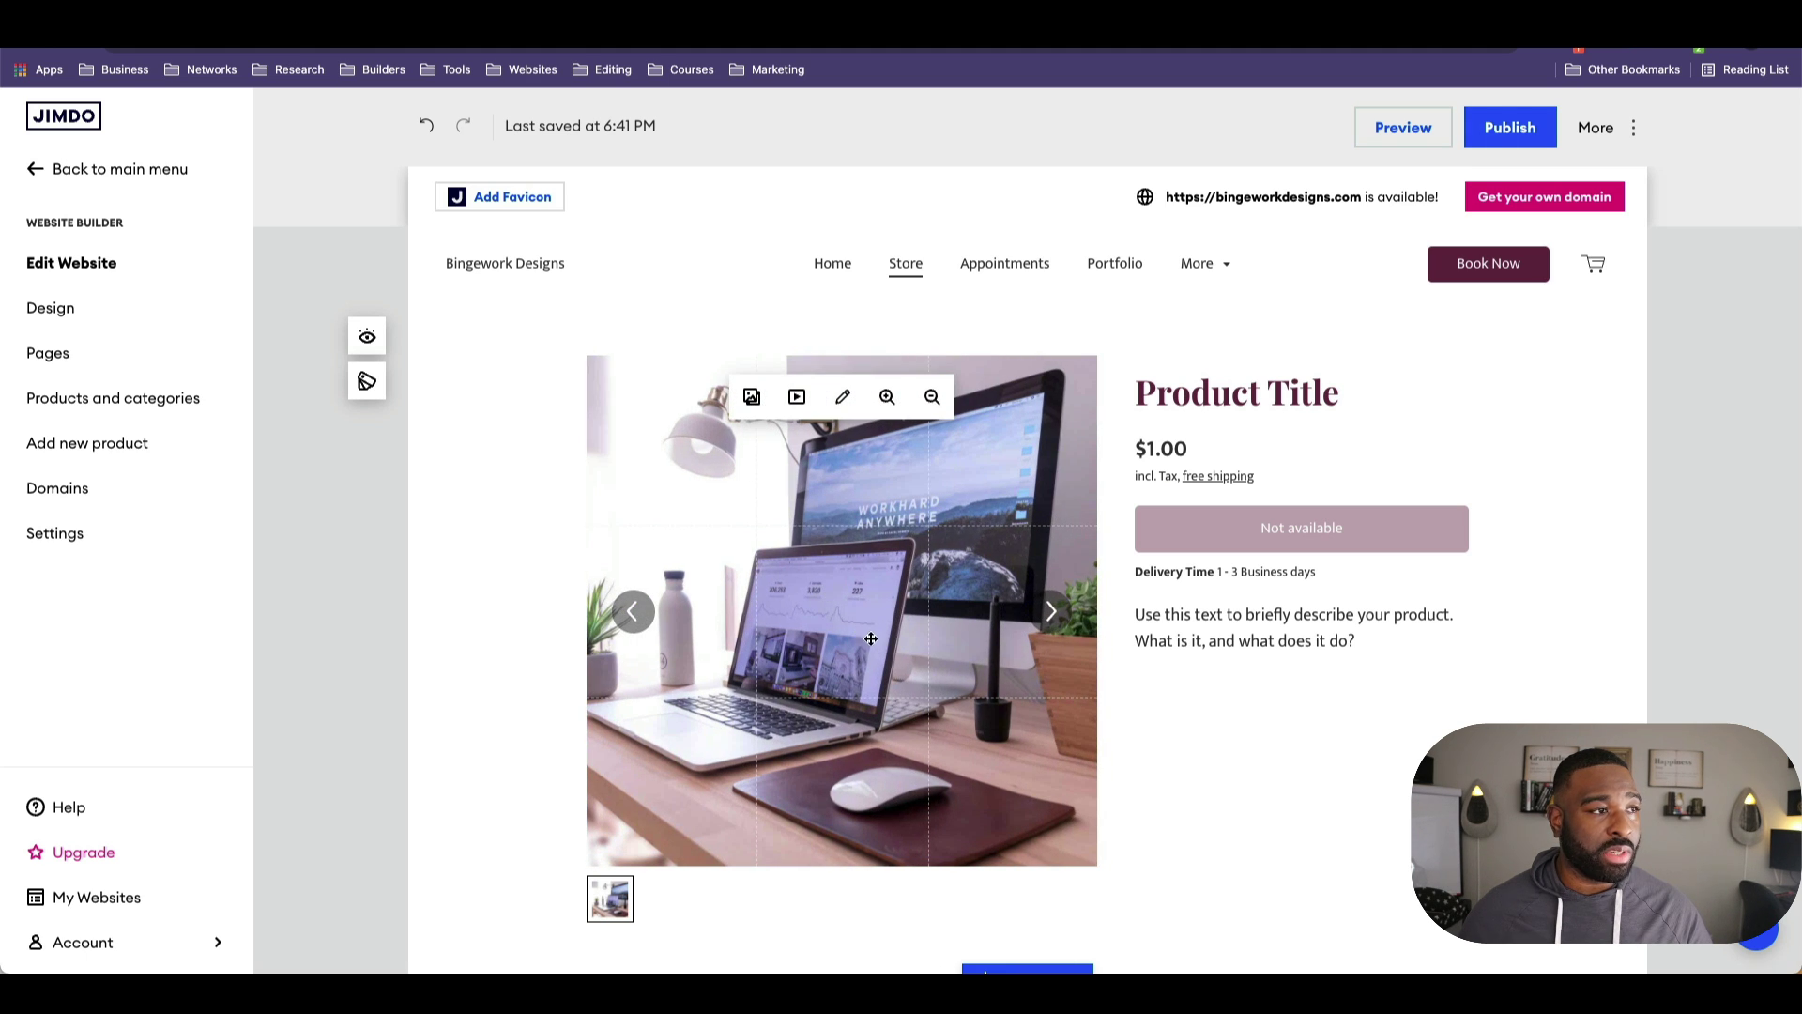
pyautogui.click(1206, 859)
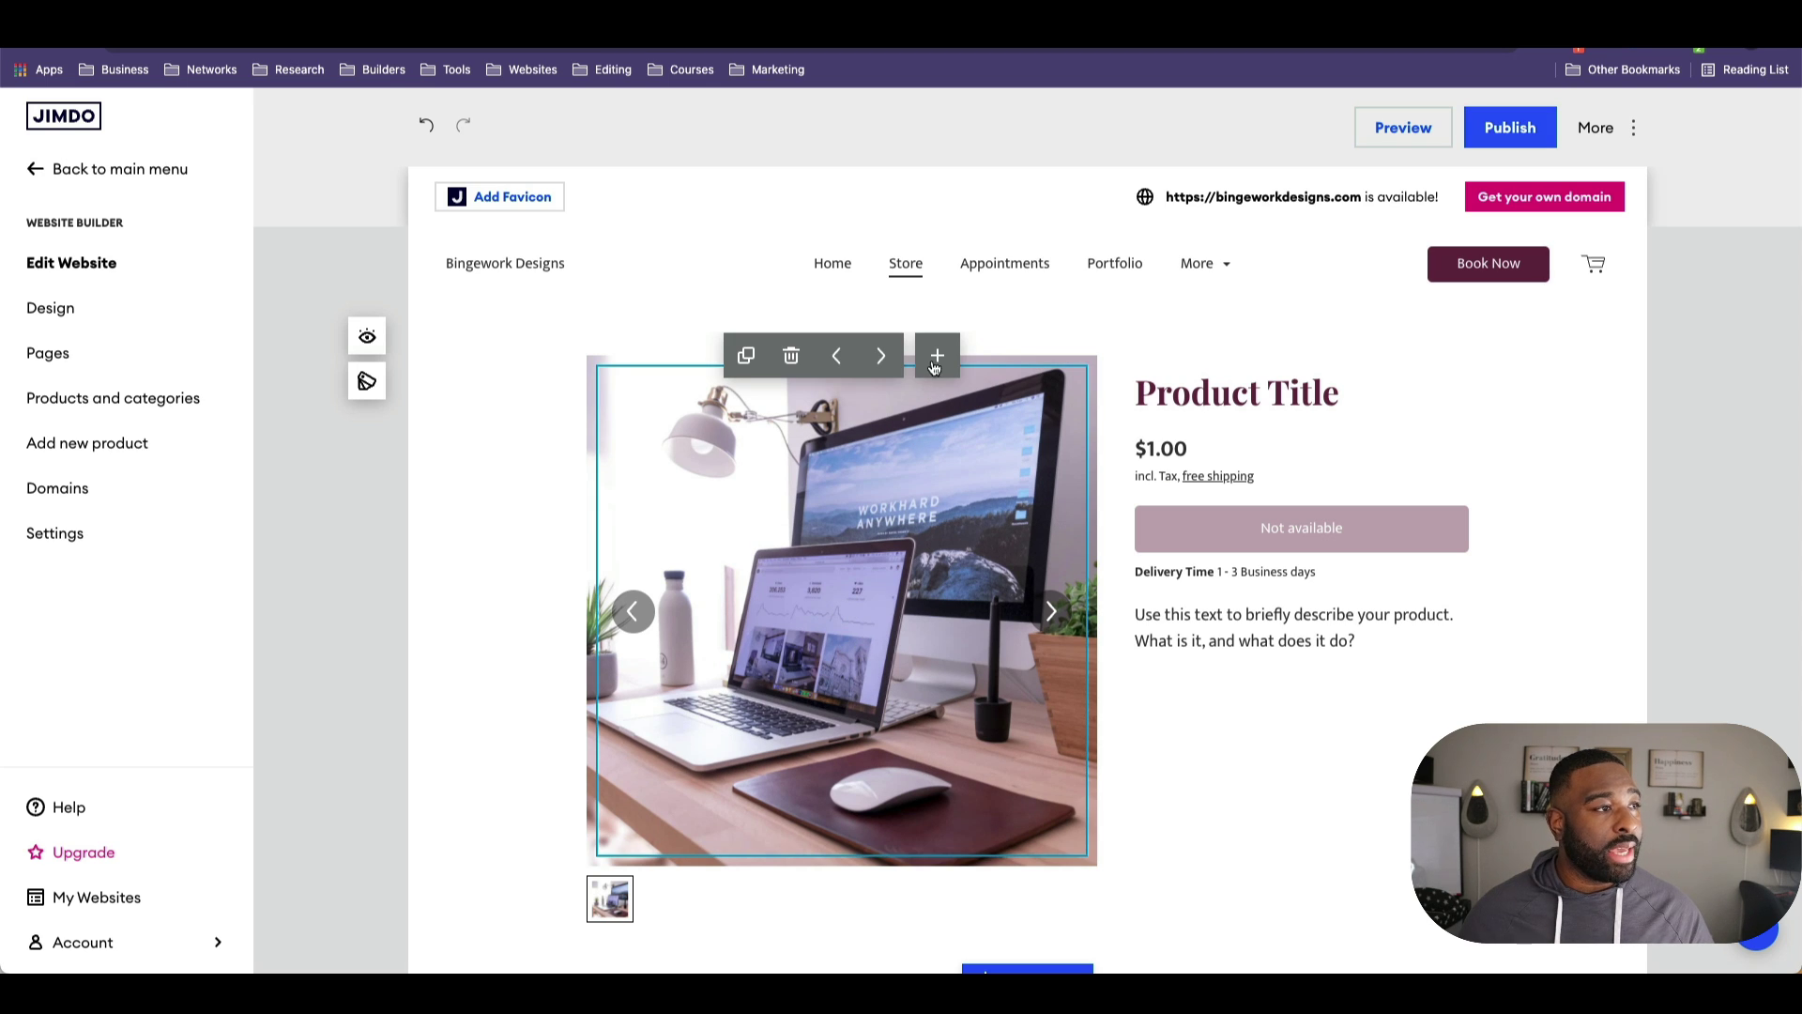
# Step: Select the header Book Now button and open its booking link settings
pyautogui.click(519, 268)
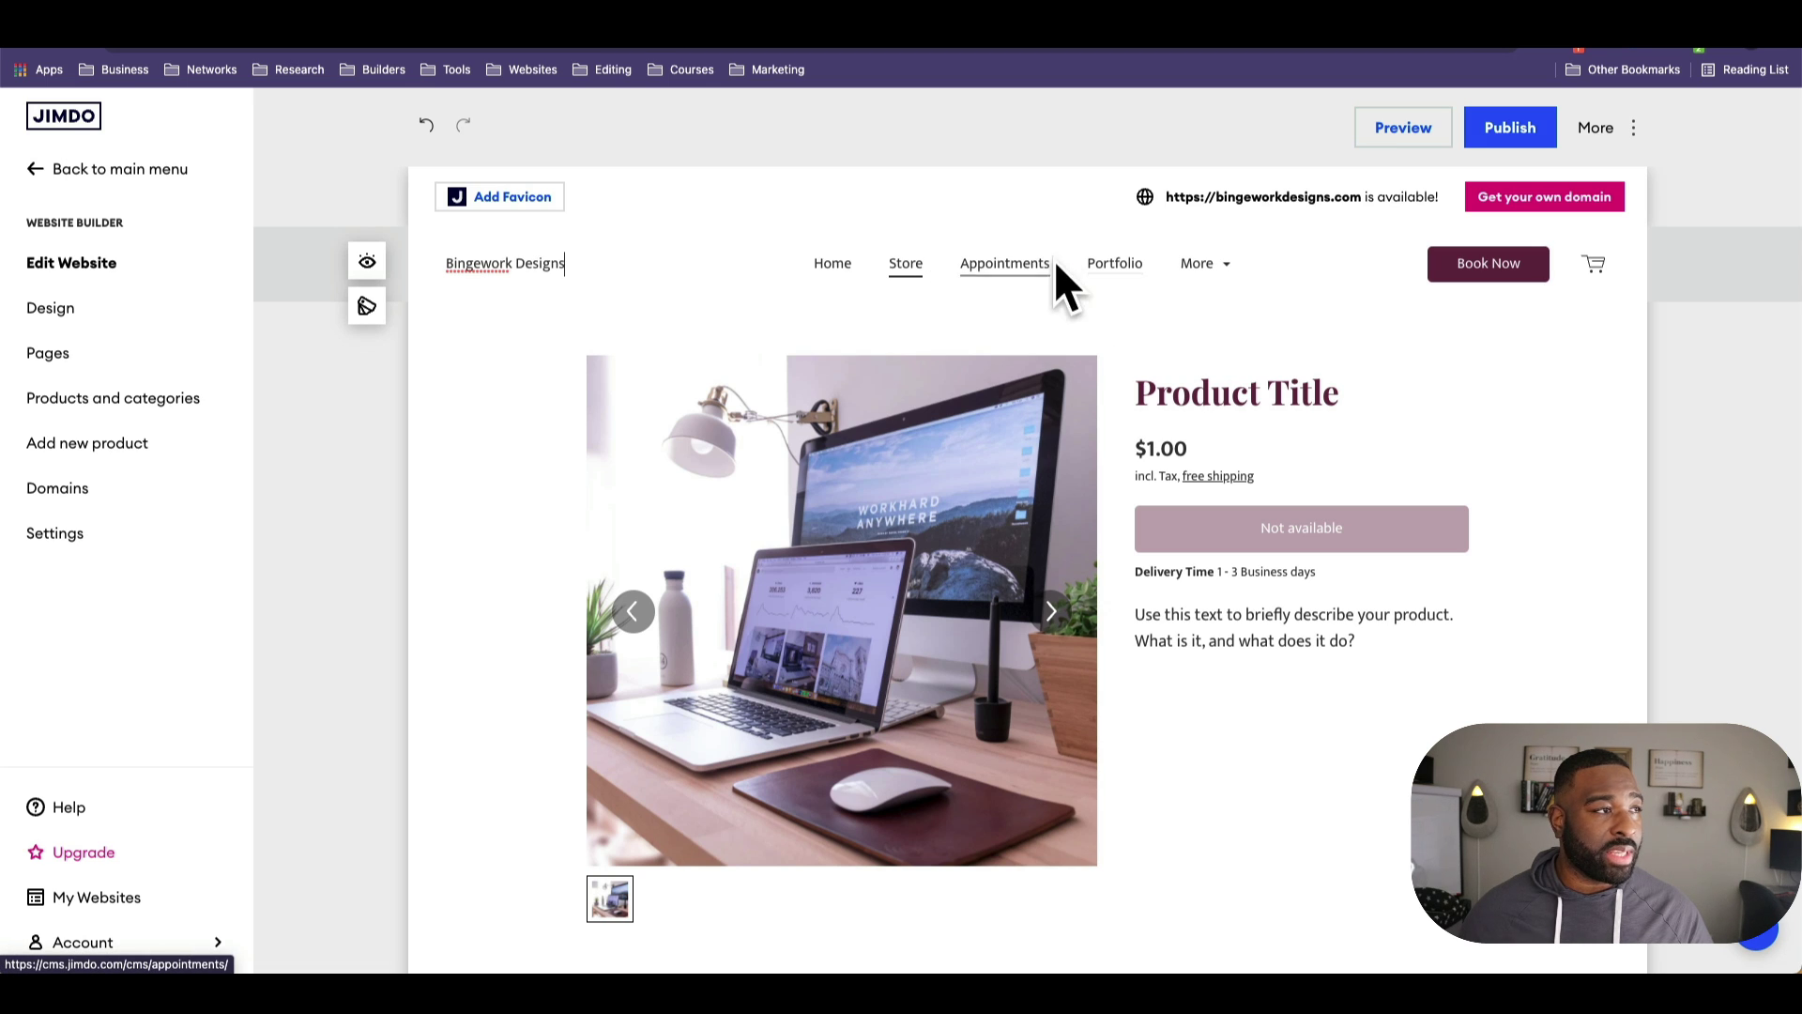
pyautogui.click(1479, 264)
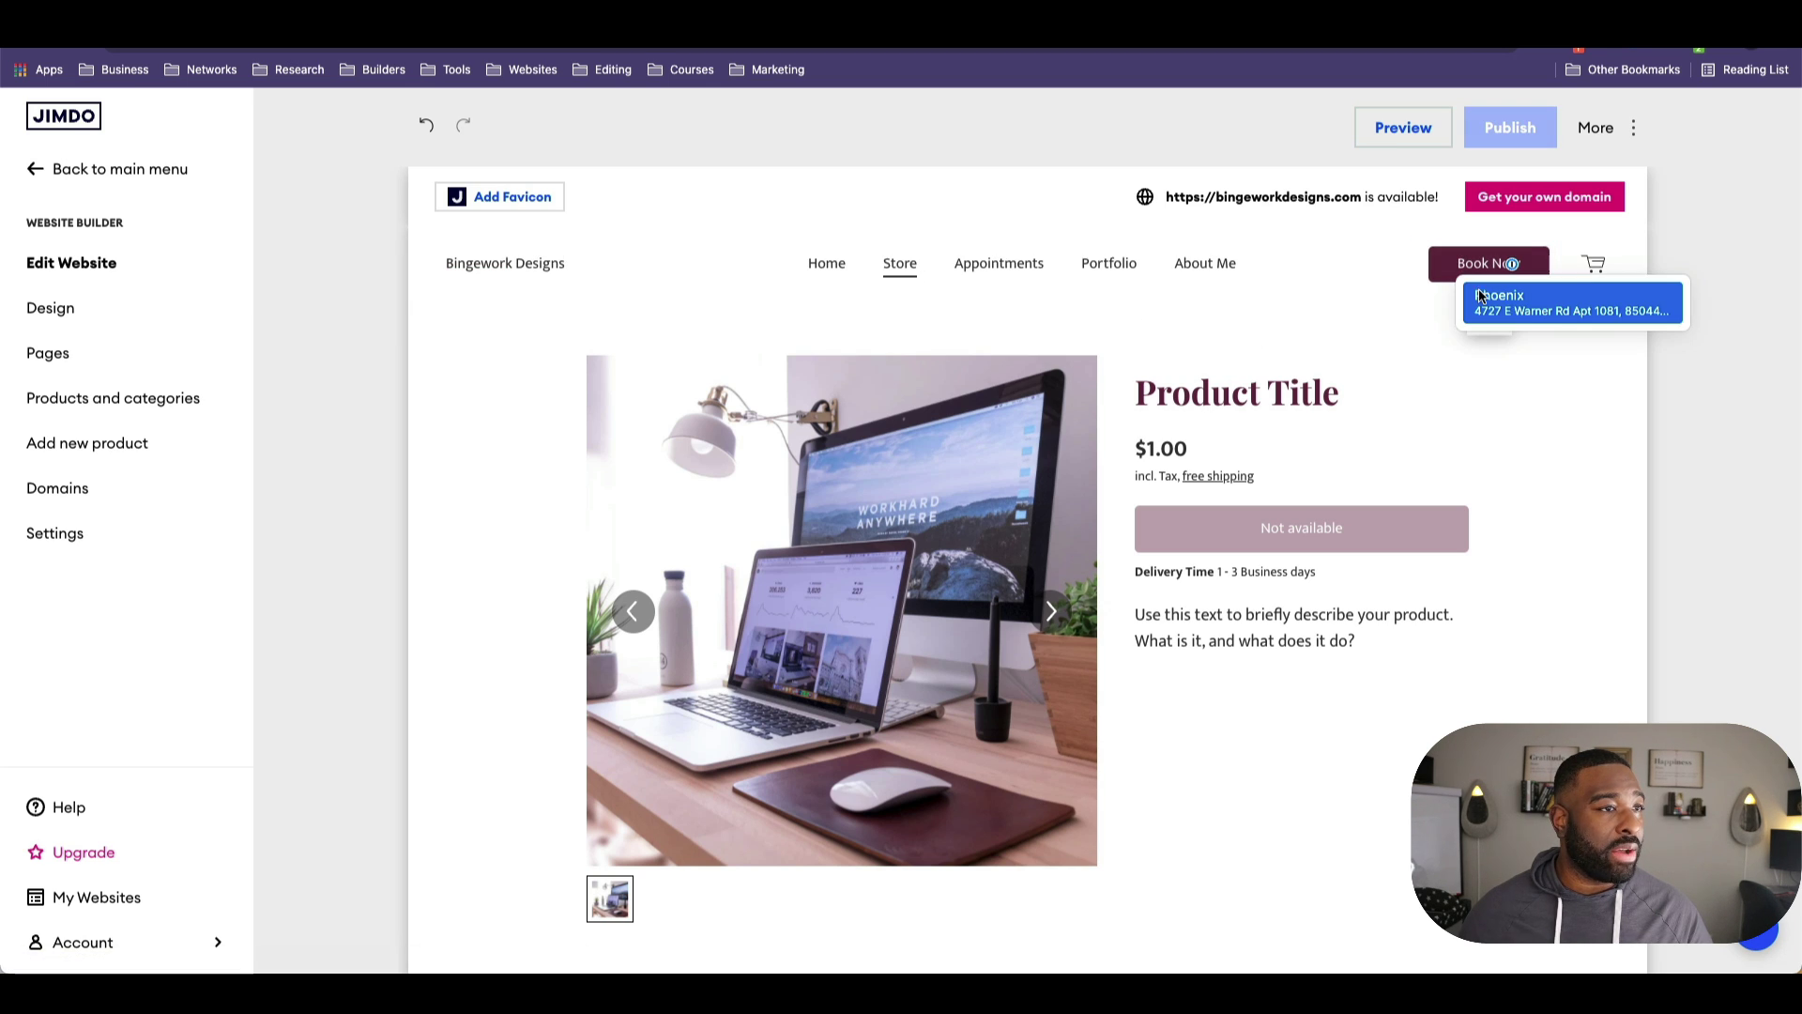
pyautogui.click(1535, 273)
pyautogui.click(1491, 270)
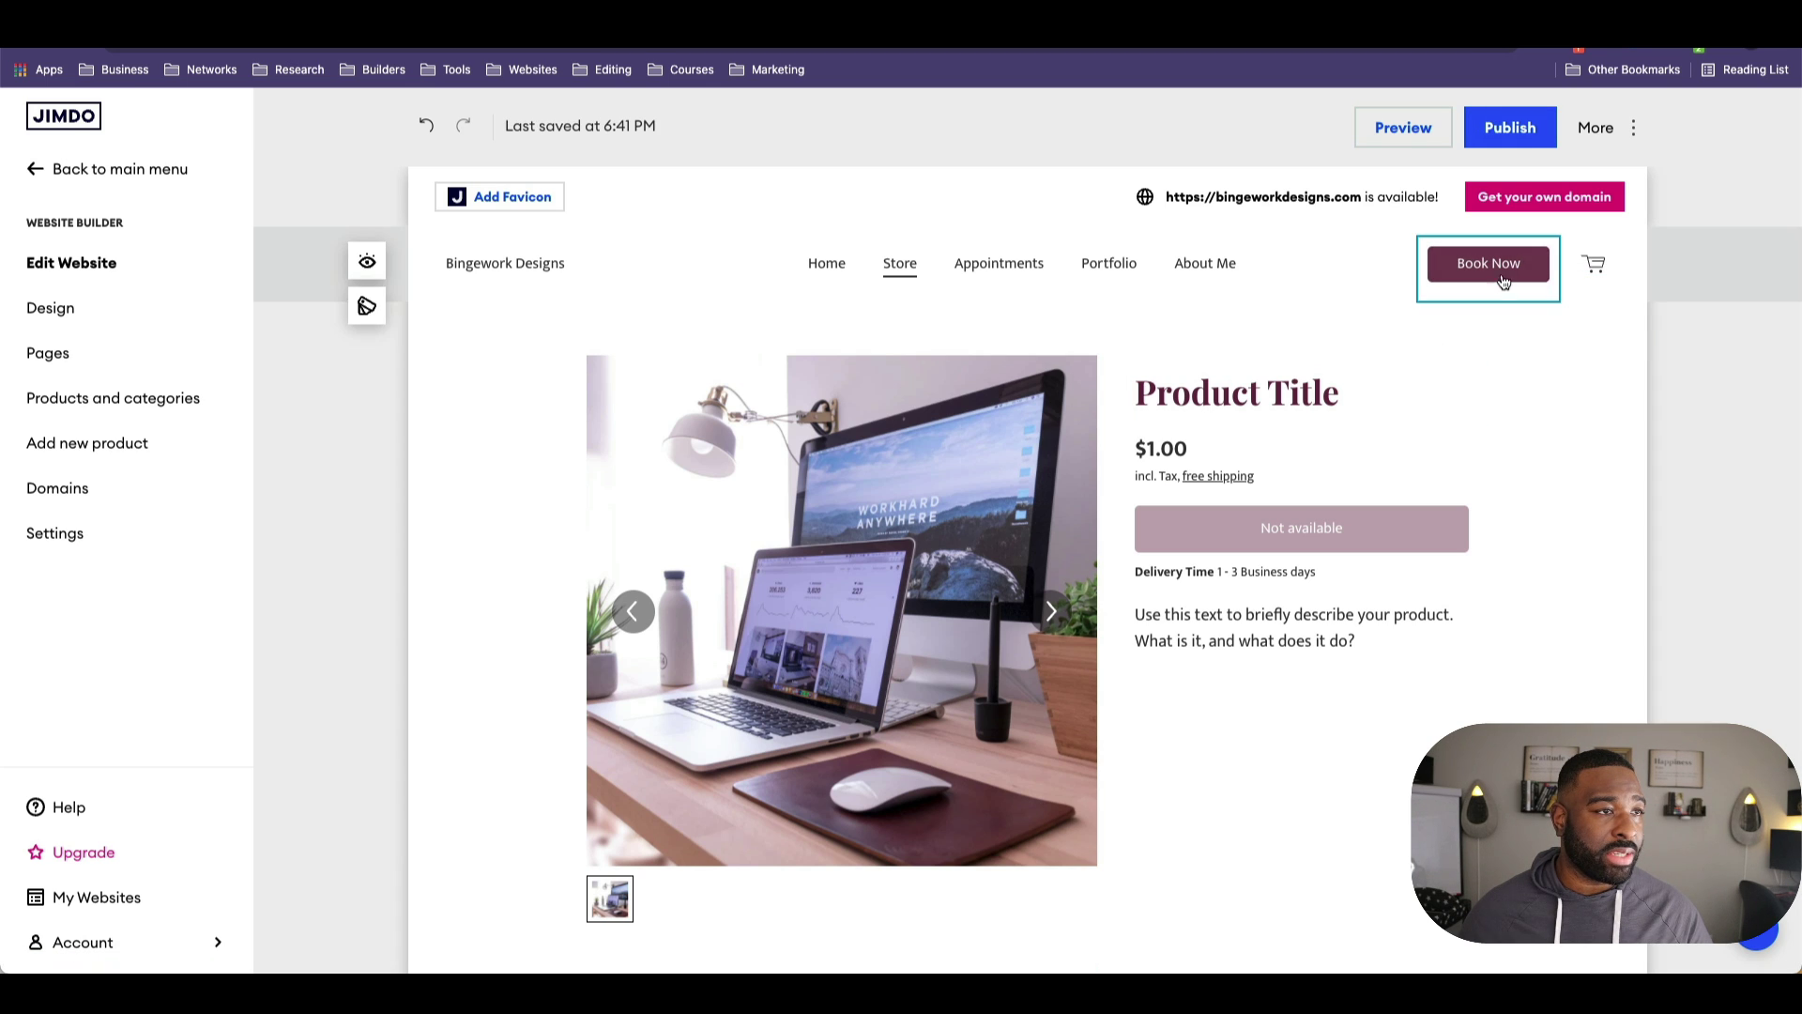
# Step: Review the Book Now link settings, then close the panel
pyautogui.click(1486, 329)
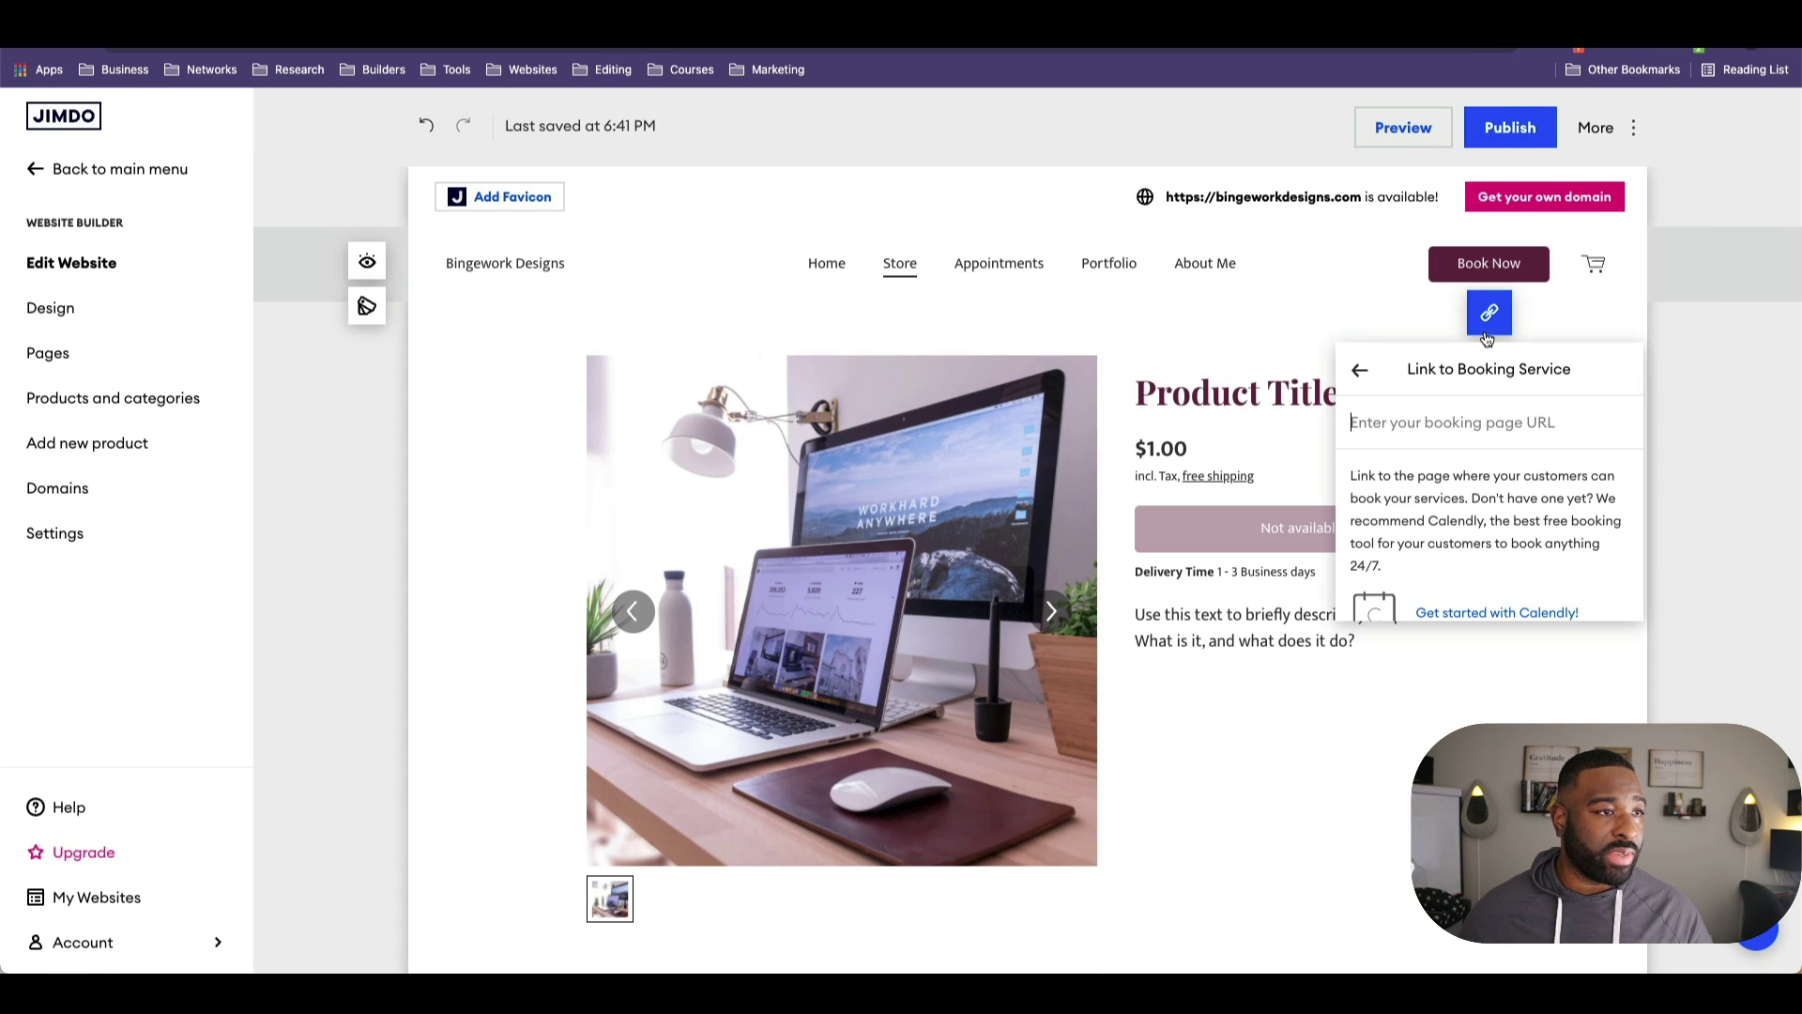
pyautogui.scroll(-1, 1484, 506)
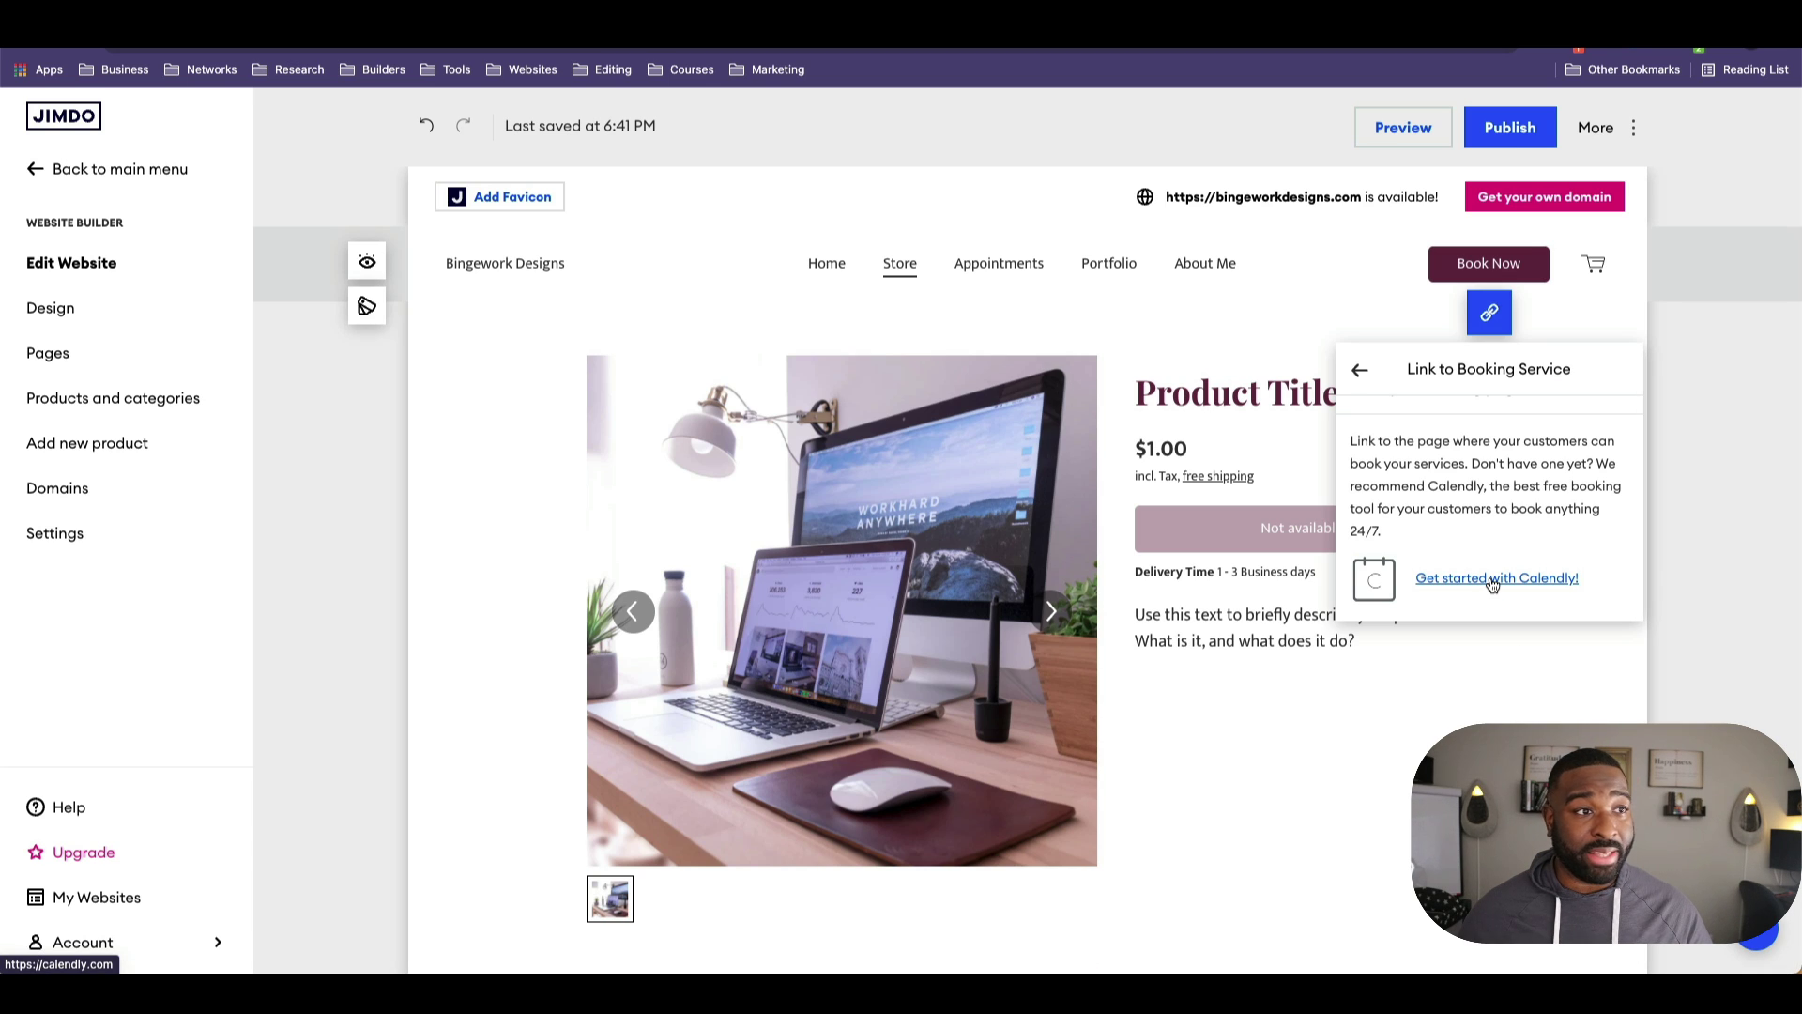
pyautogui.click(1343, 289)
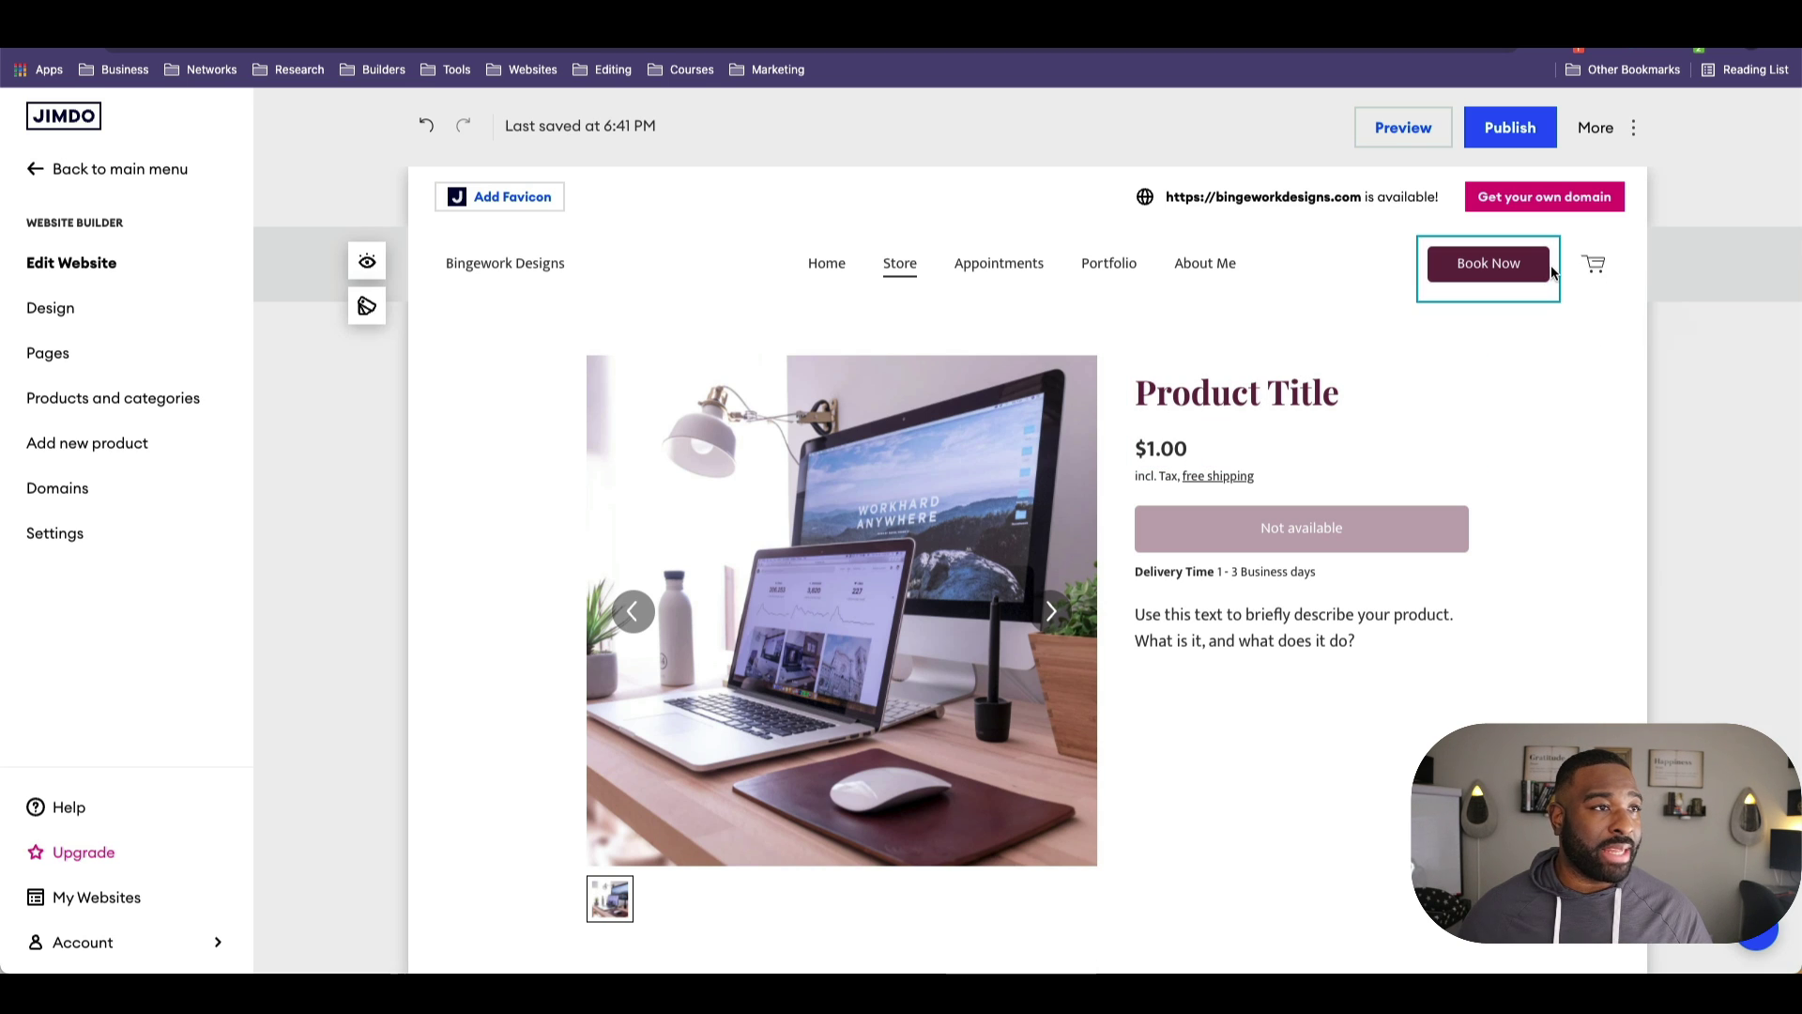
# Step: Retitle the product from Product Title to 'Web Design' and check the price area
pyautogui.click(1329, 407)
pyautogui.tripleClick(1329, 407)
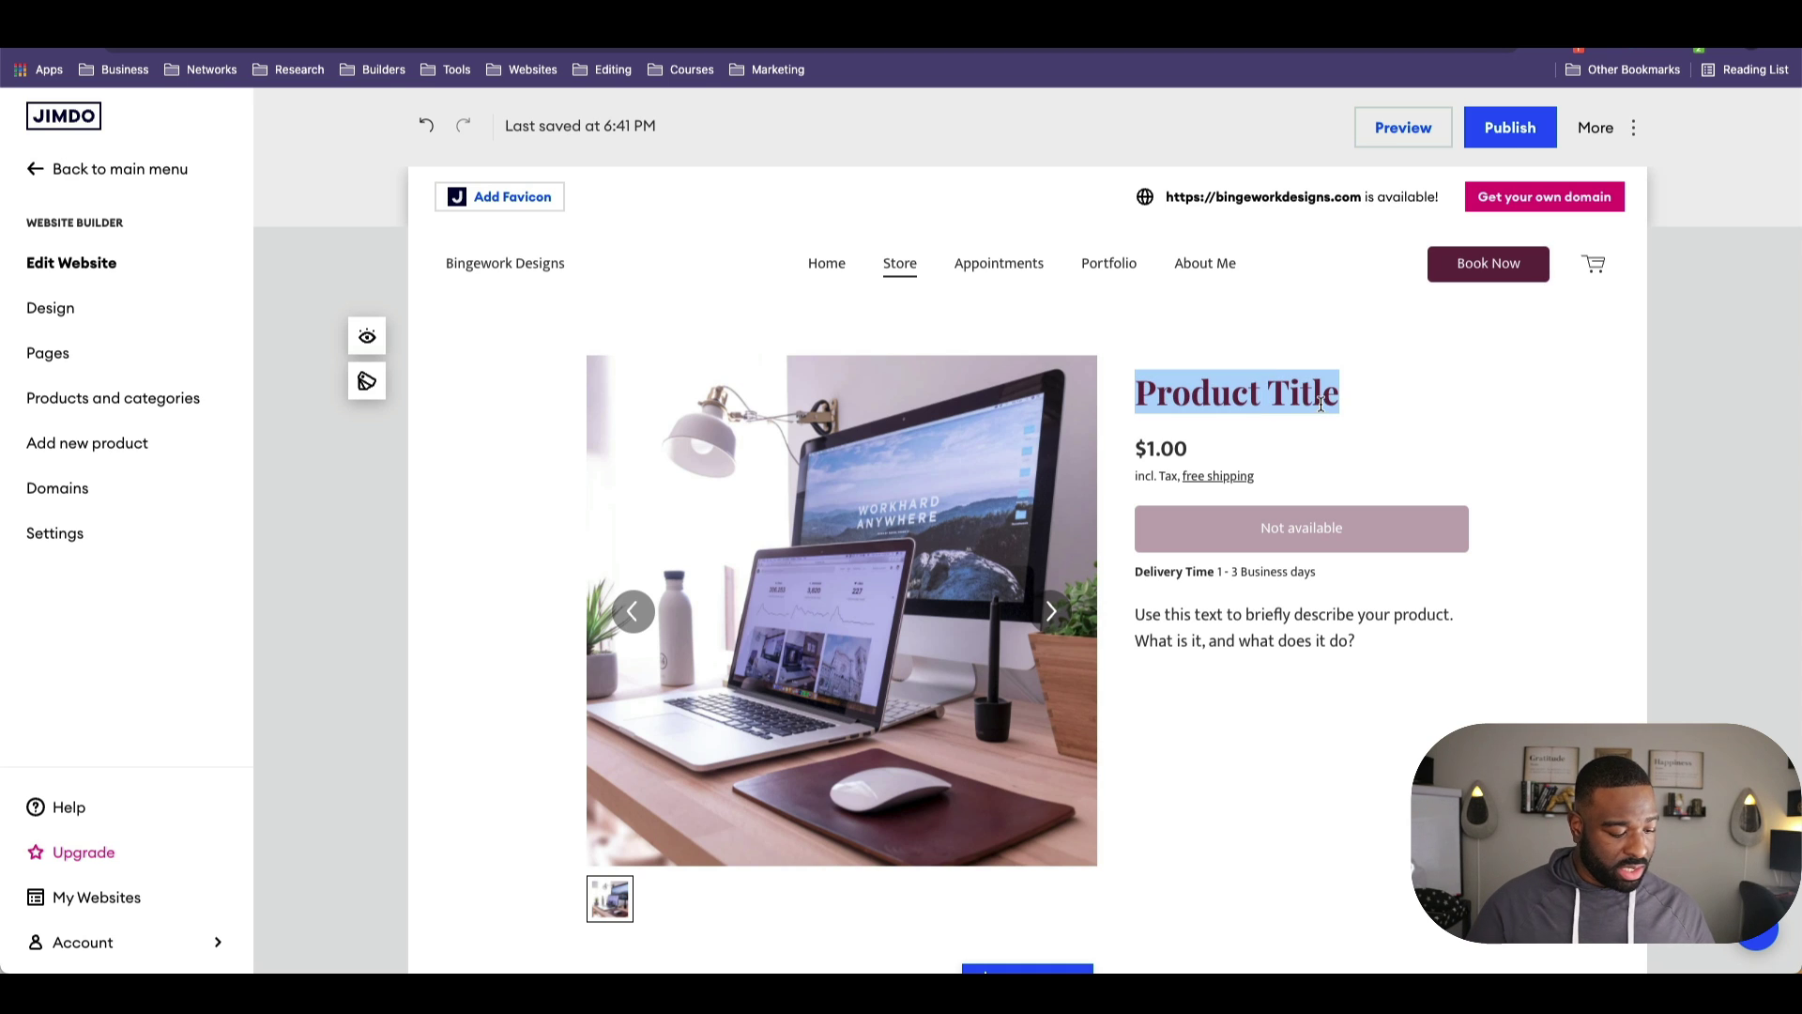
pyautogui.write('Web Design')
pyautogui.click(1202, 469)
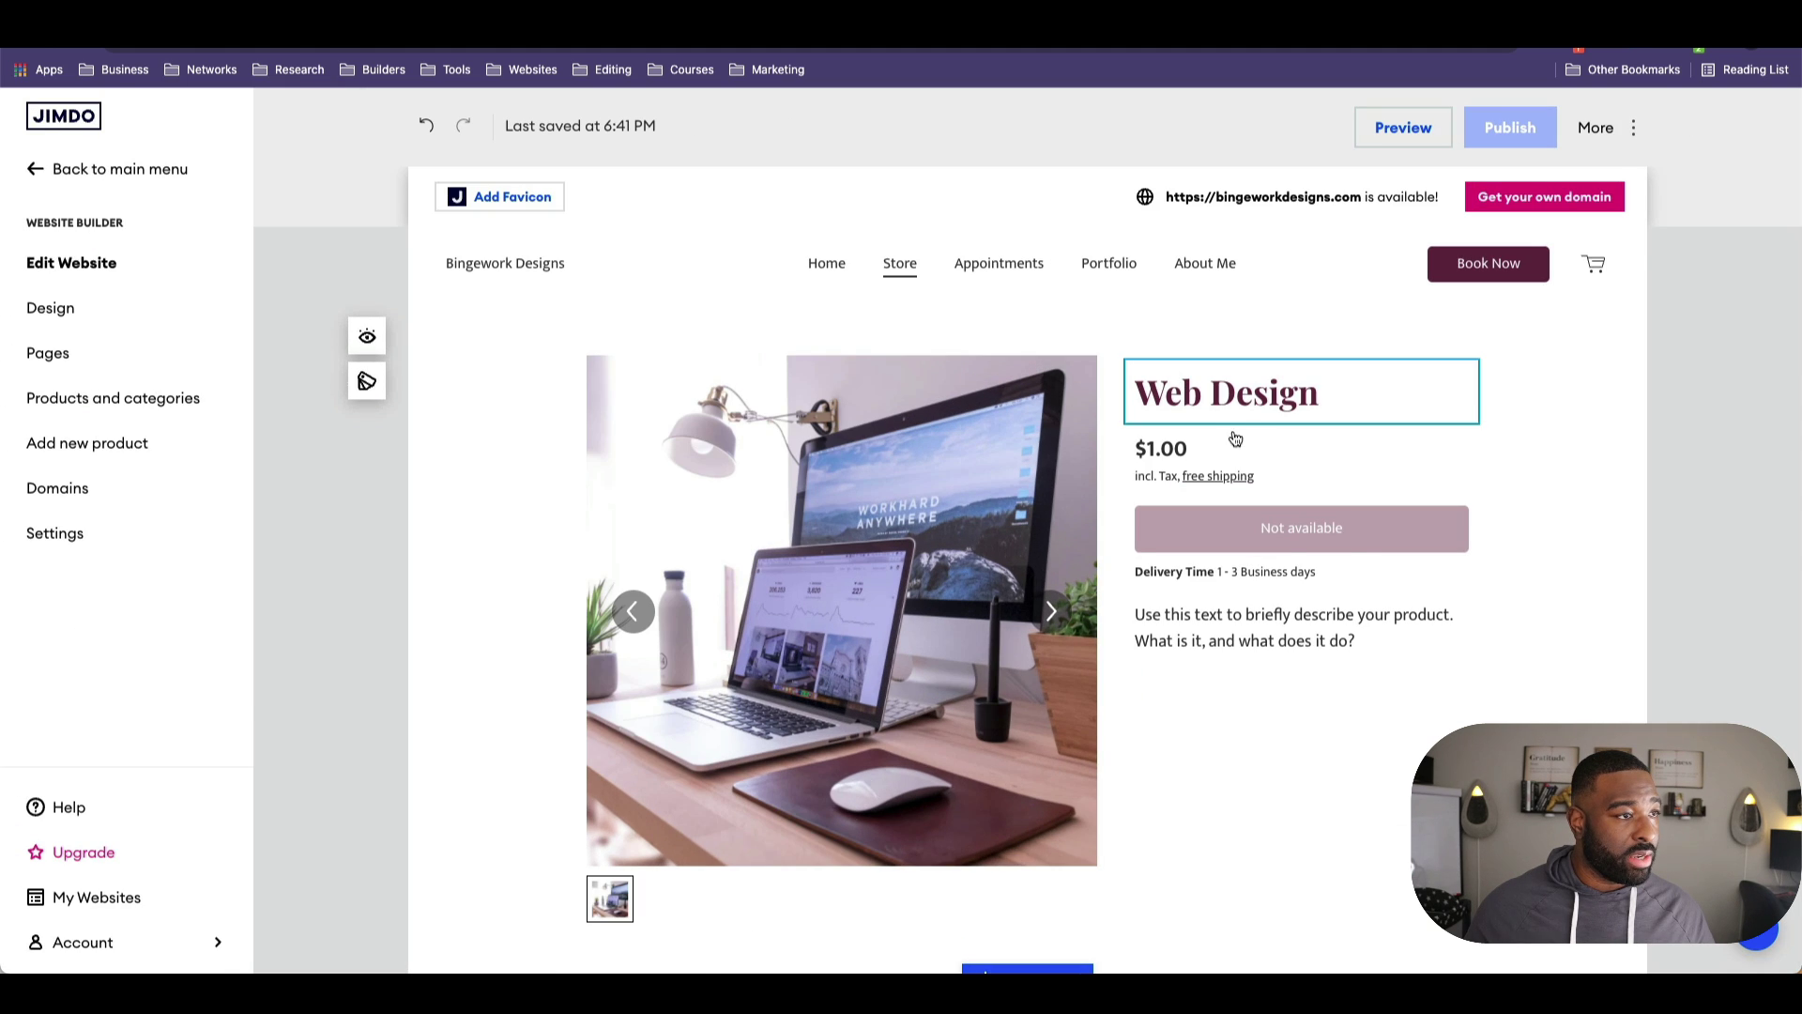
pyautogui.click(1203, 464)
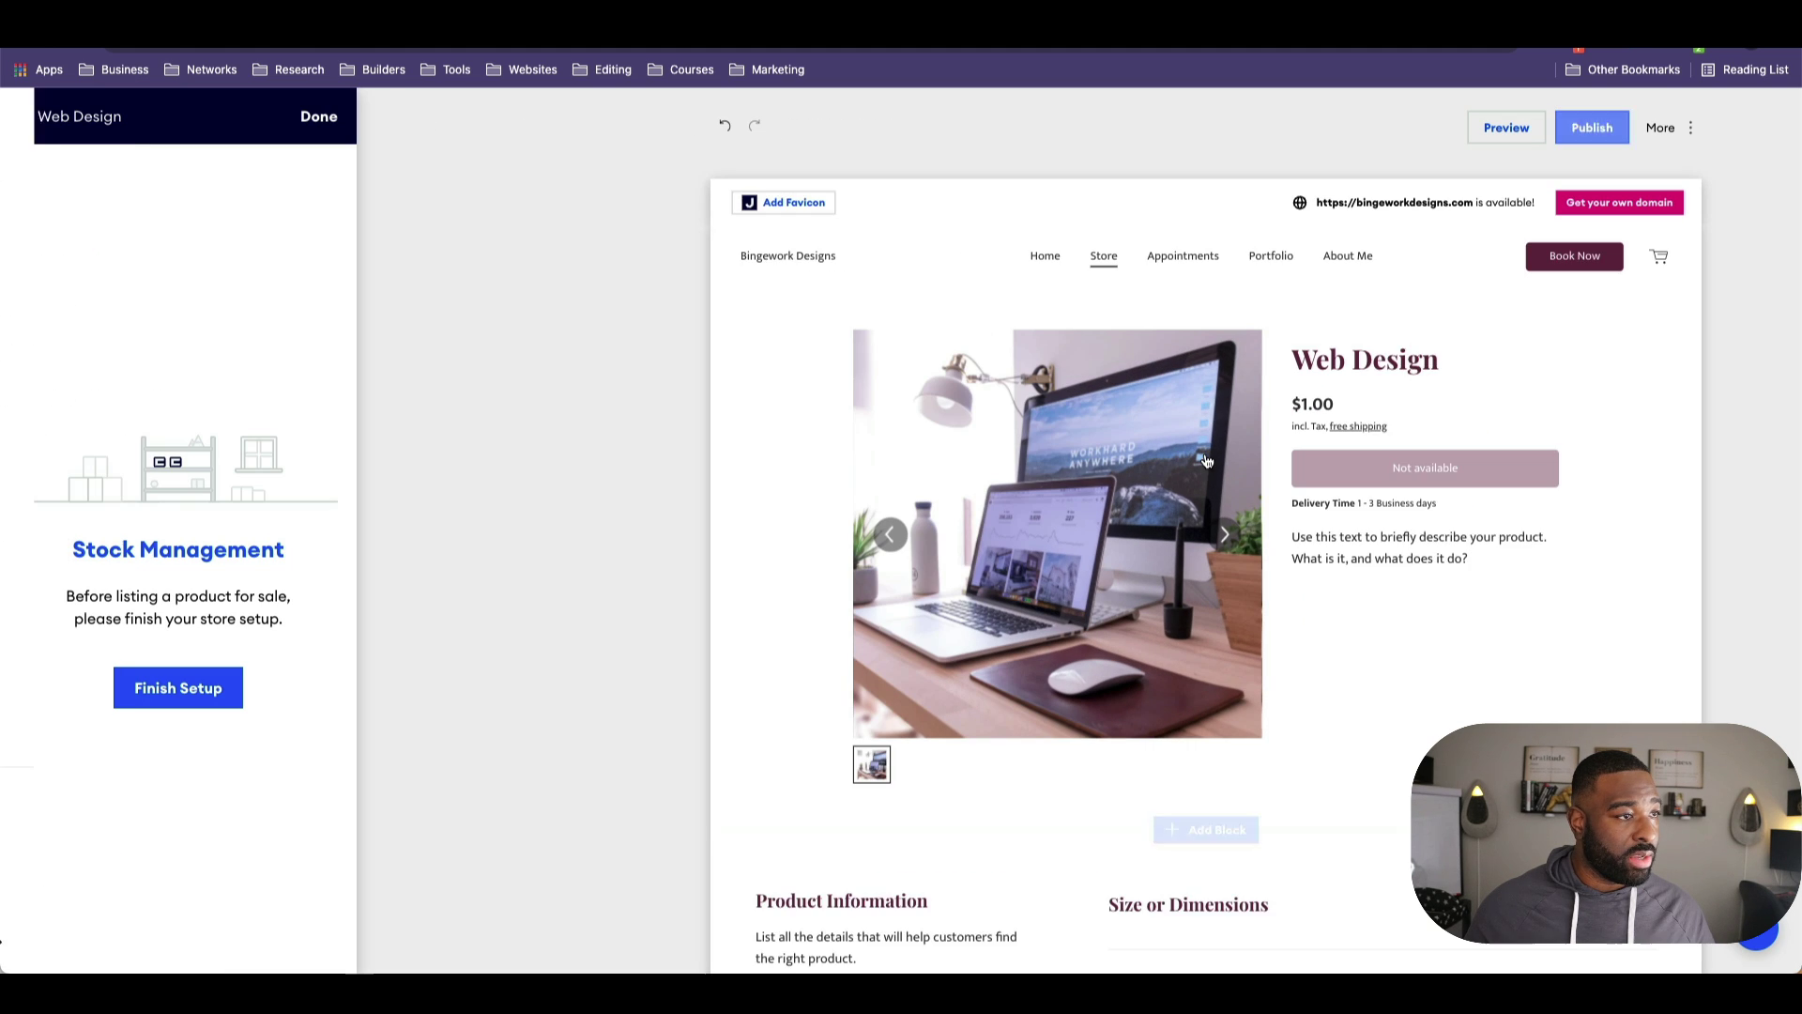
pyautogui.scroll(-3, 1343, 587)
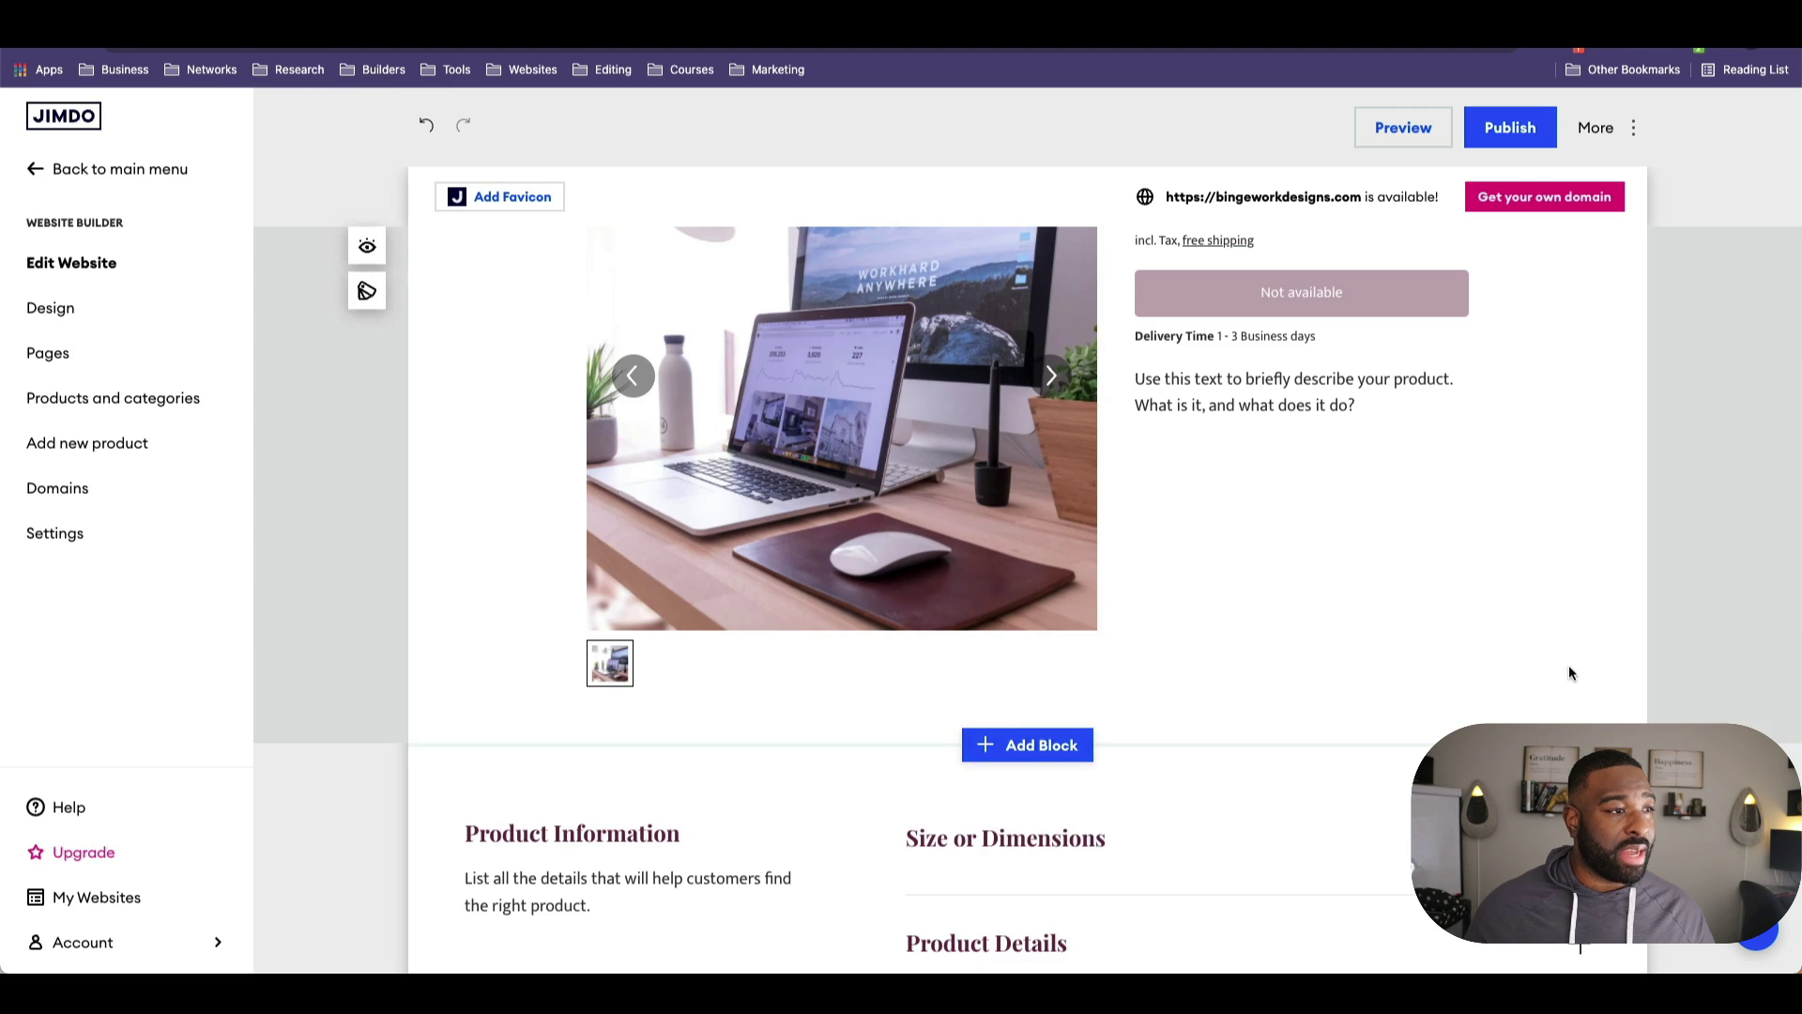
pyautogui.scroll(-3, 1568, 668)
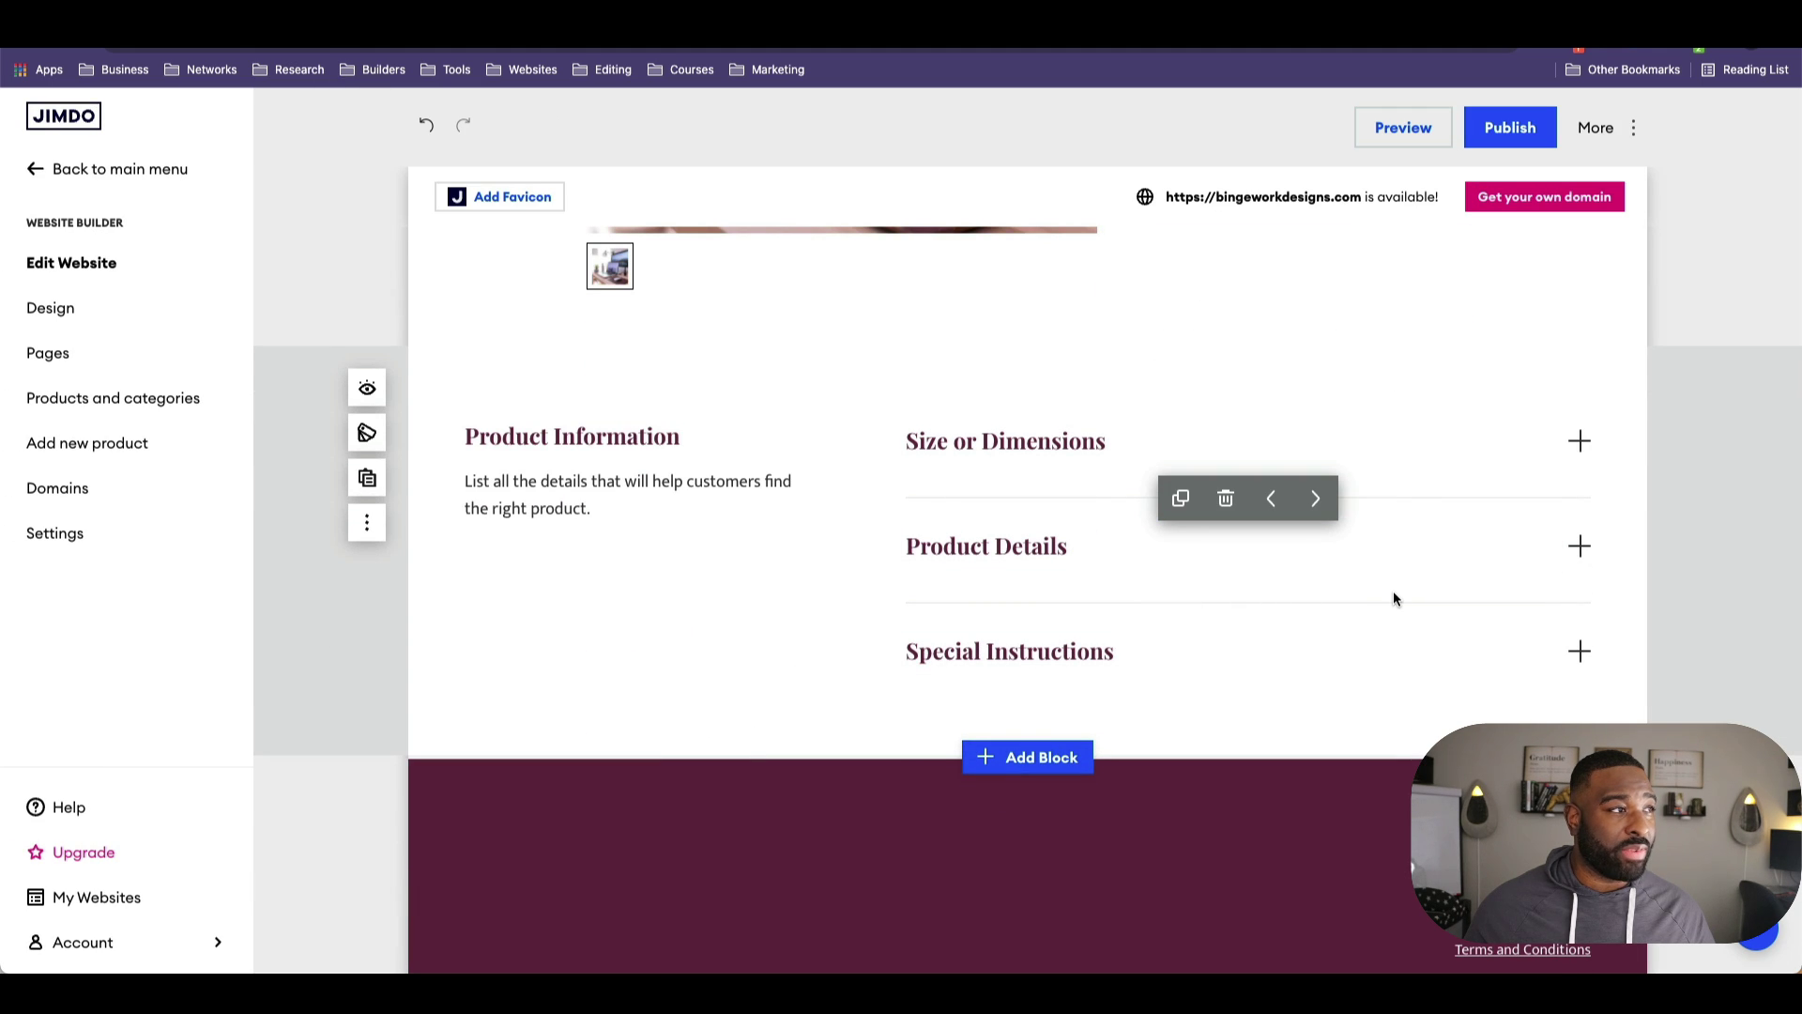
pyautogui.scroll(8, 1392, 590)
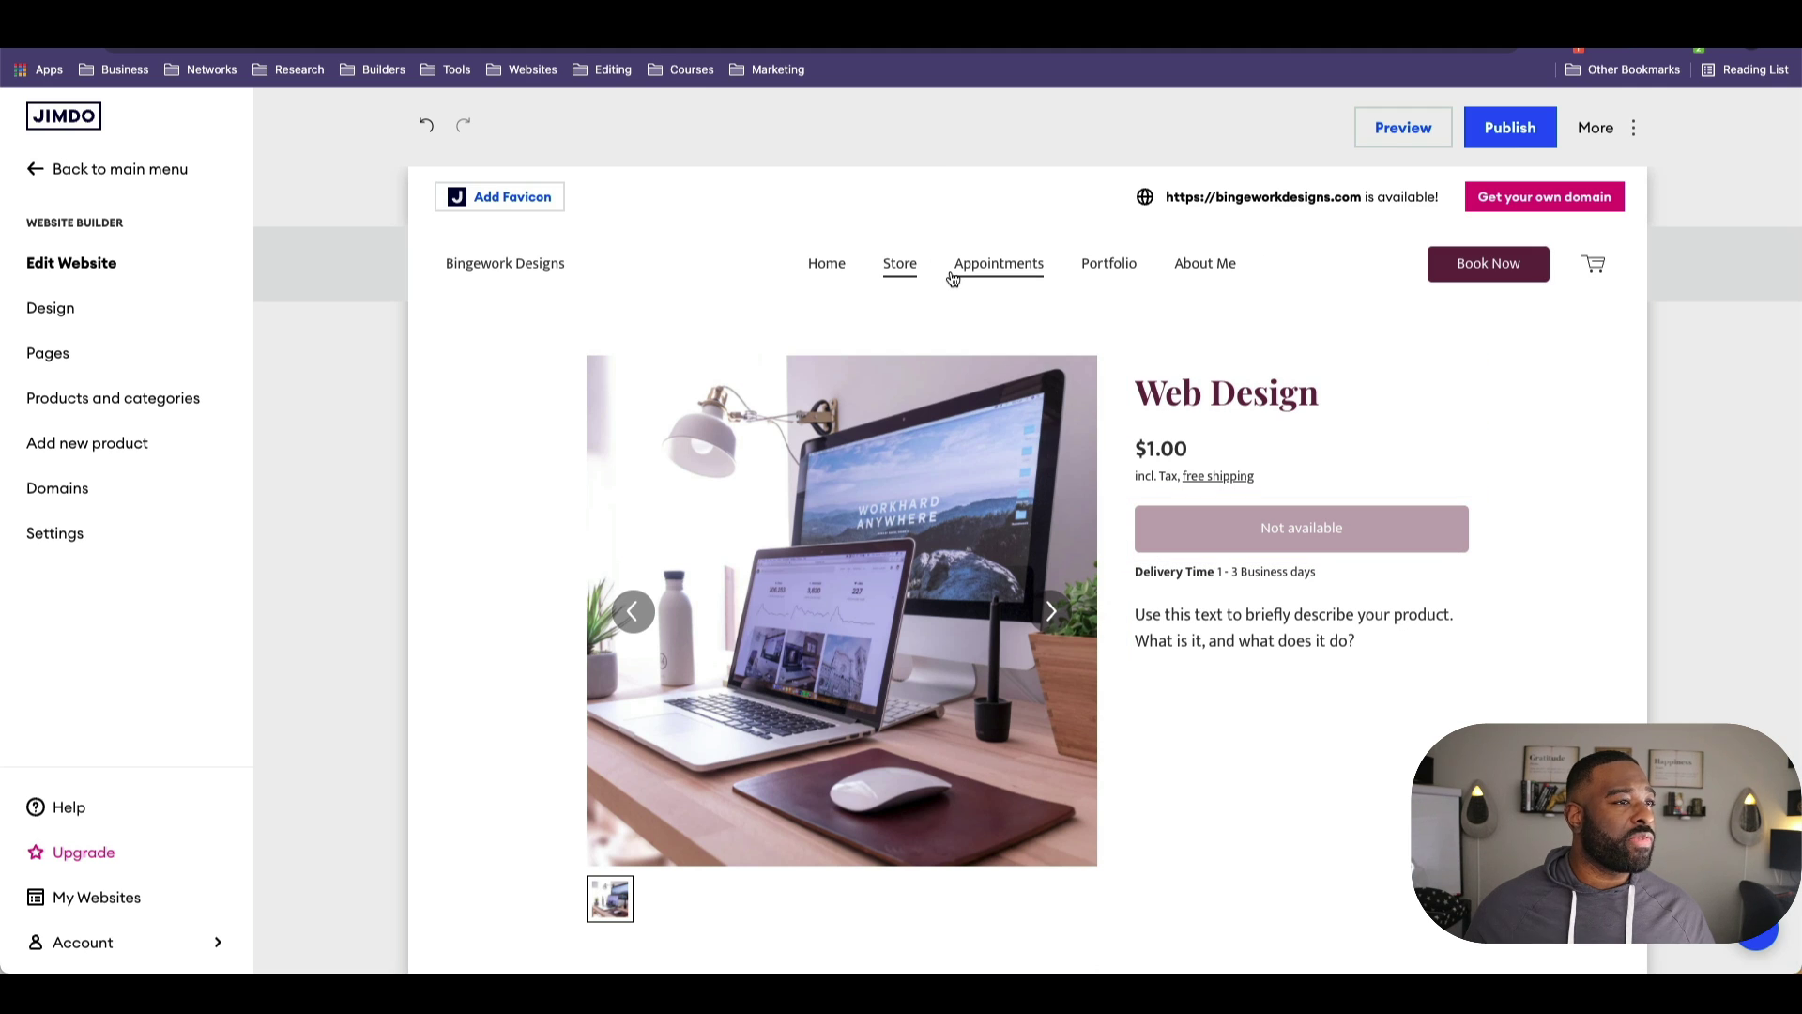
# Step: Switch to the Appointments page and check where its Book Now button links
pyautogui.click(953, 267)
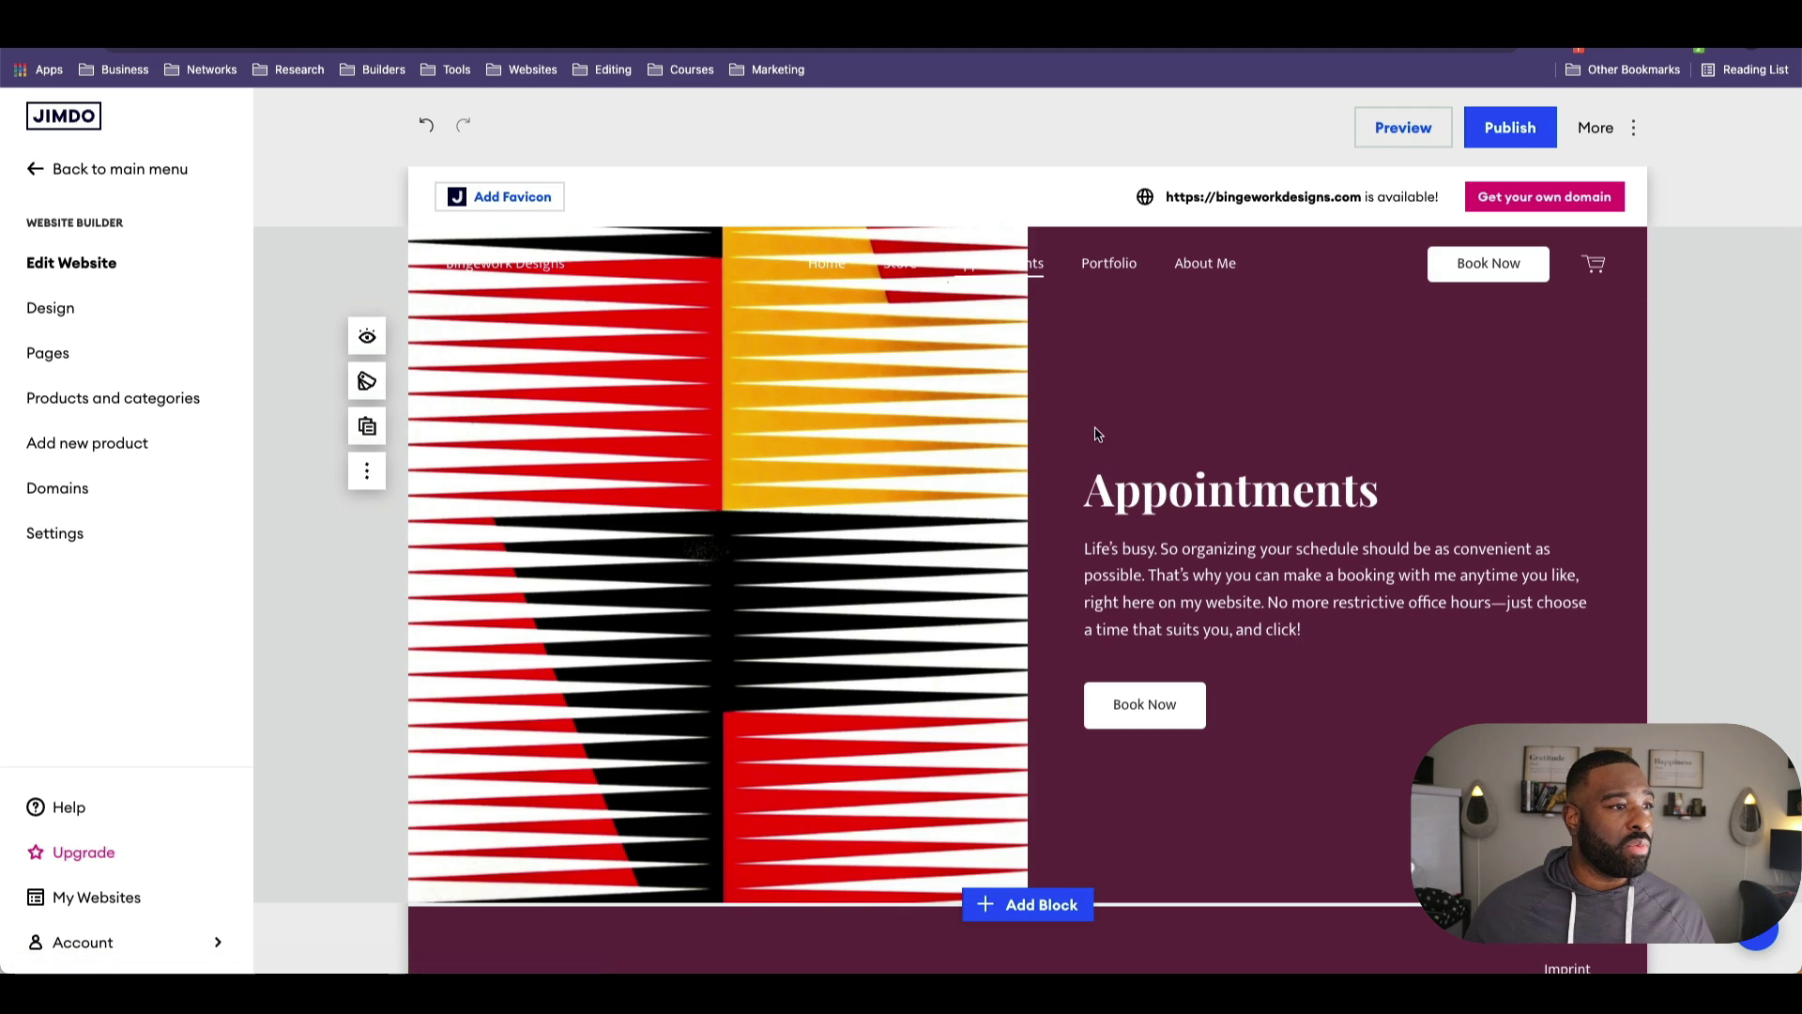
pyautogui.scroll(-3, 1145, 752)
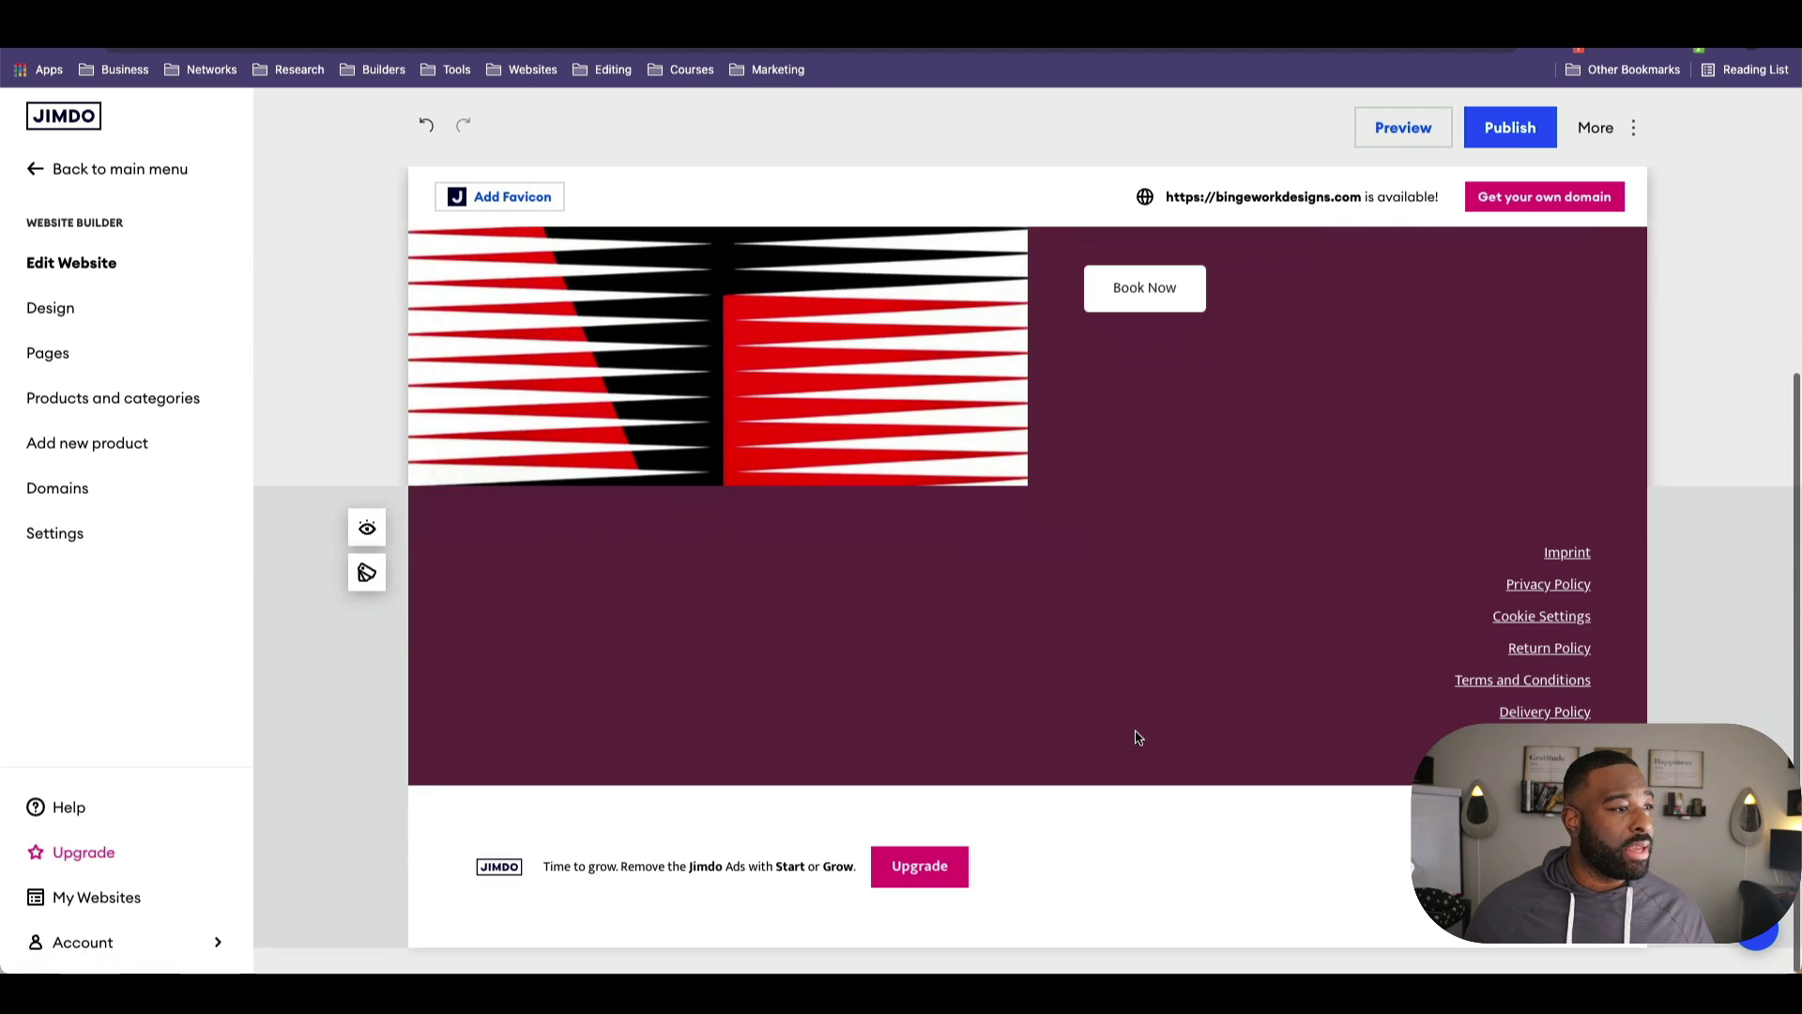
pyautogui.scroll(5, 1139, 741)
pyautogui.click(1146, 703)
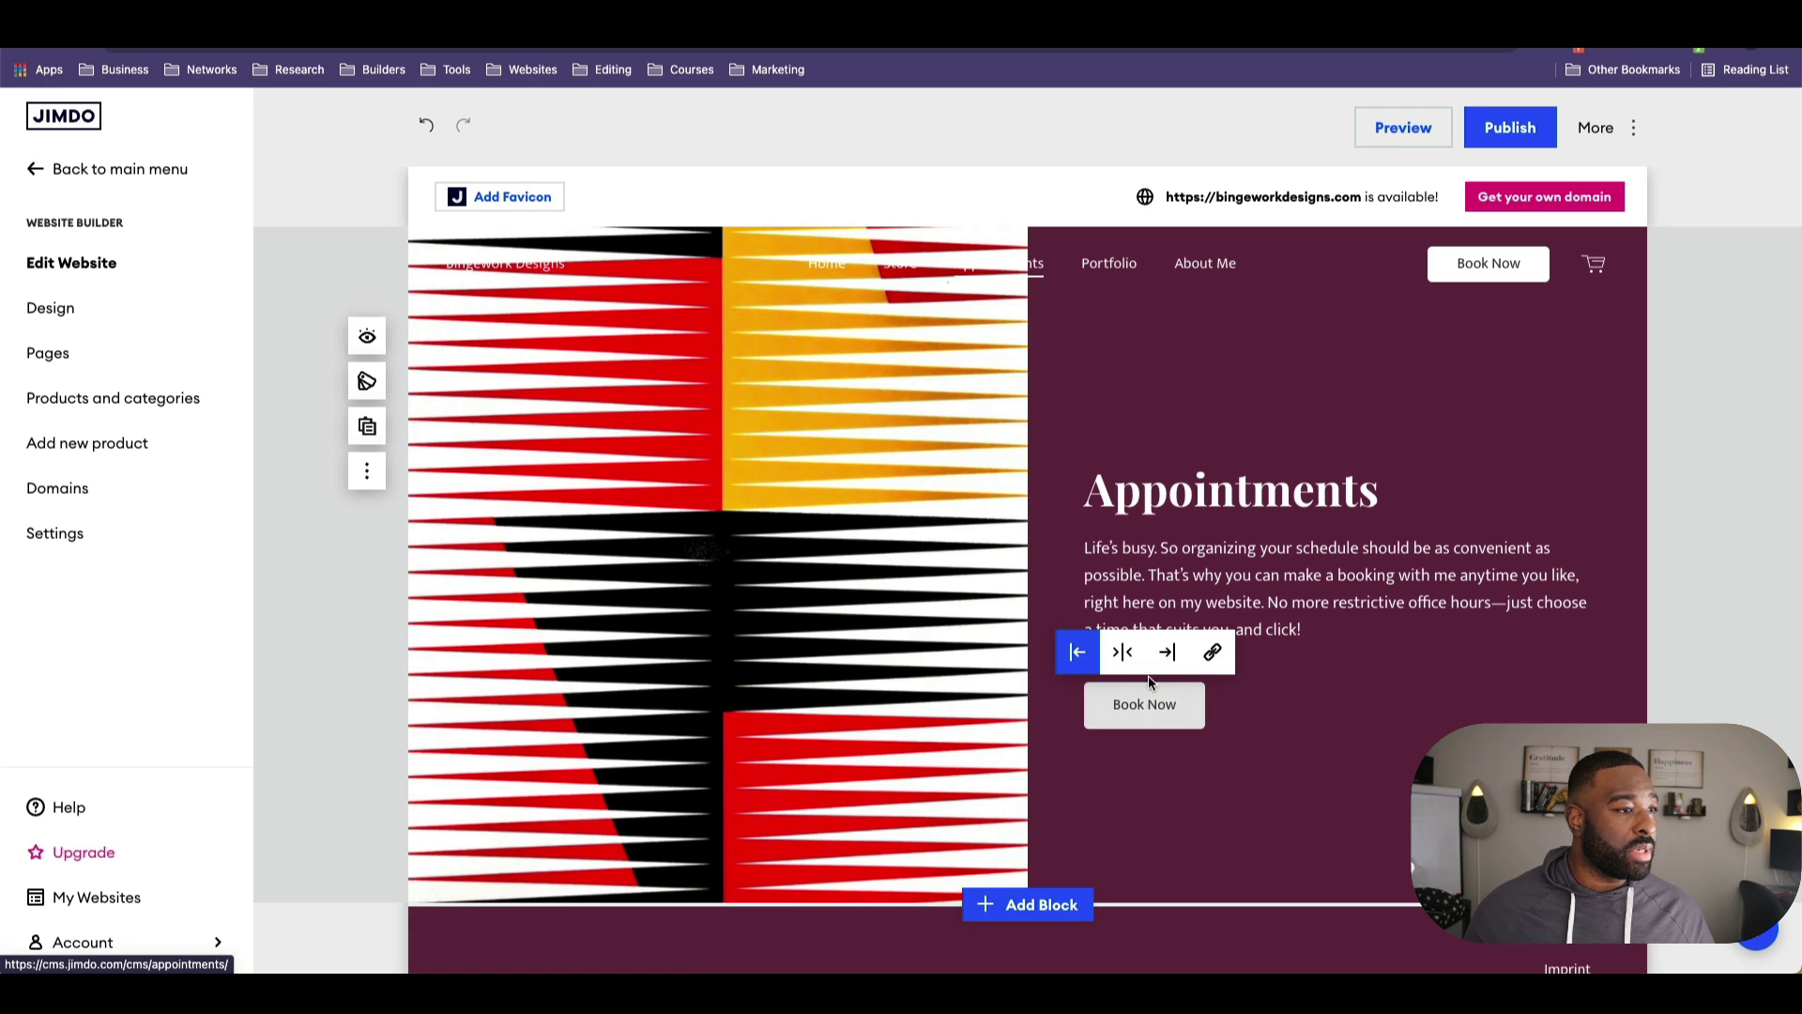
pyautogui.click(1210, 657)
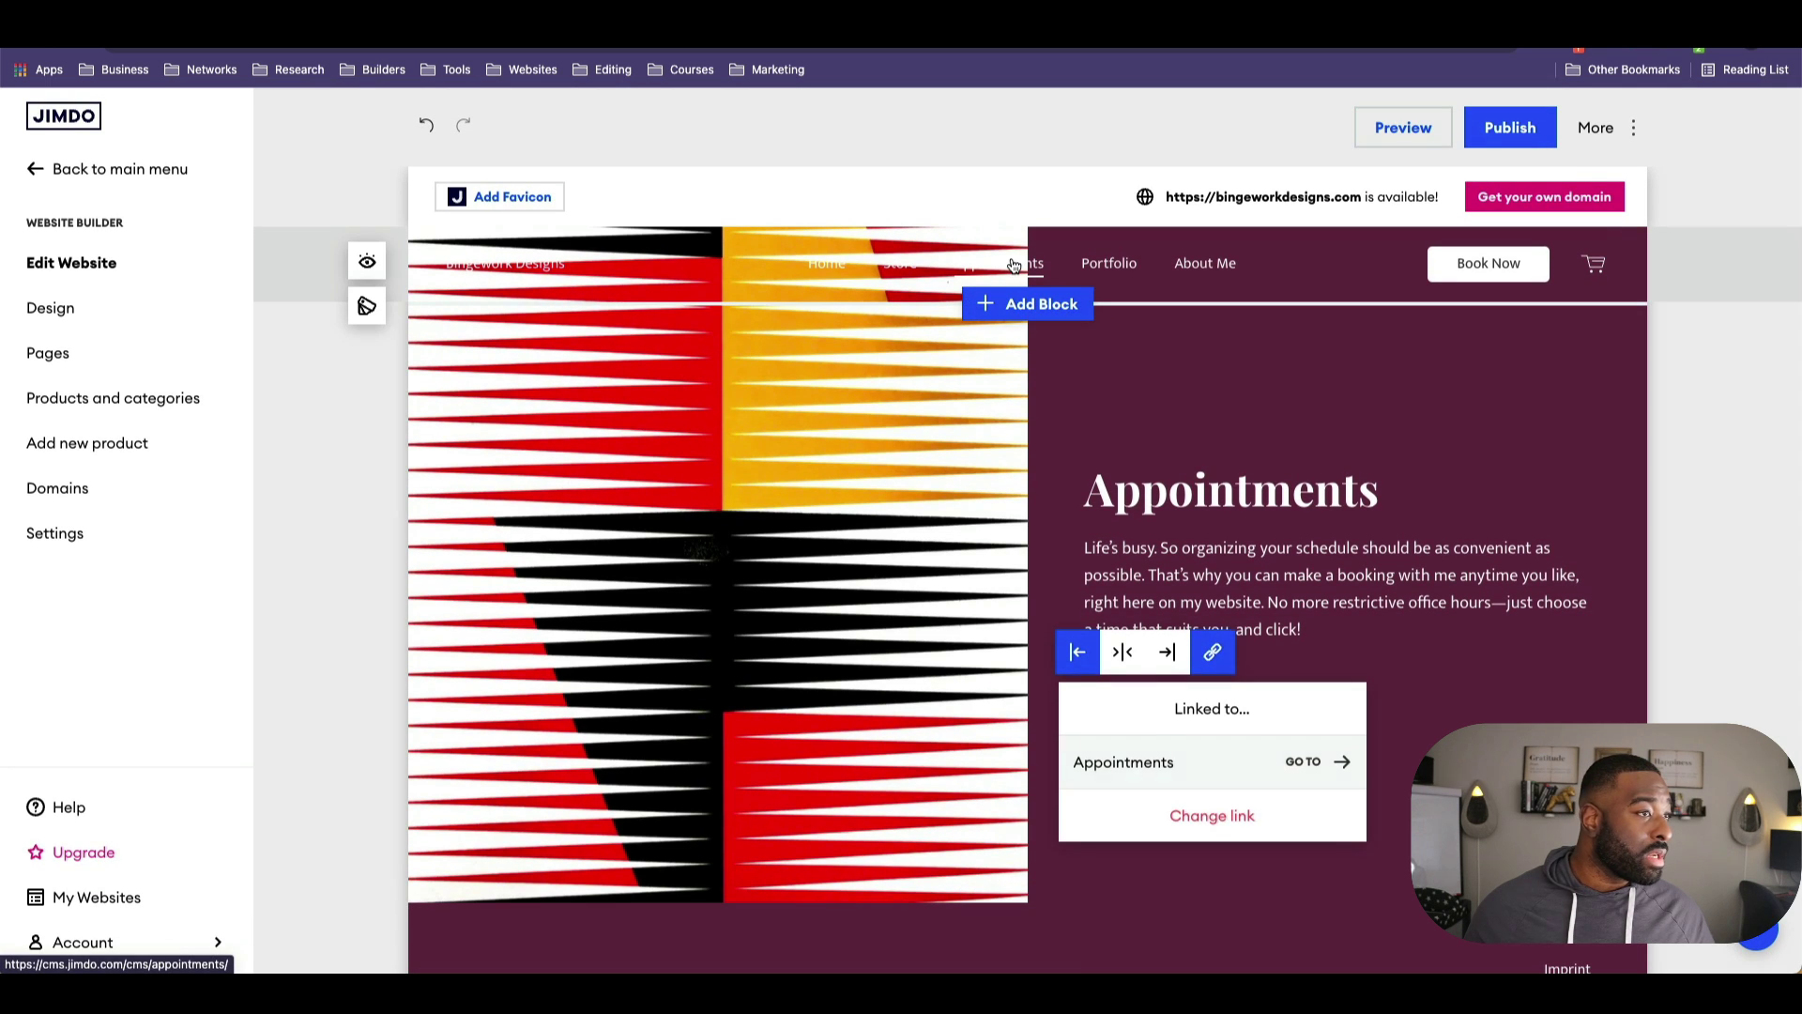
# Step: Inspect the header Book Now button, then open a new browser tab
pyautogui.click(1511, 264)
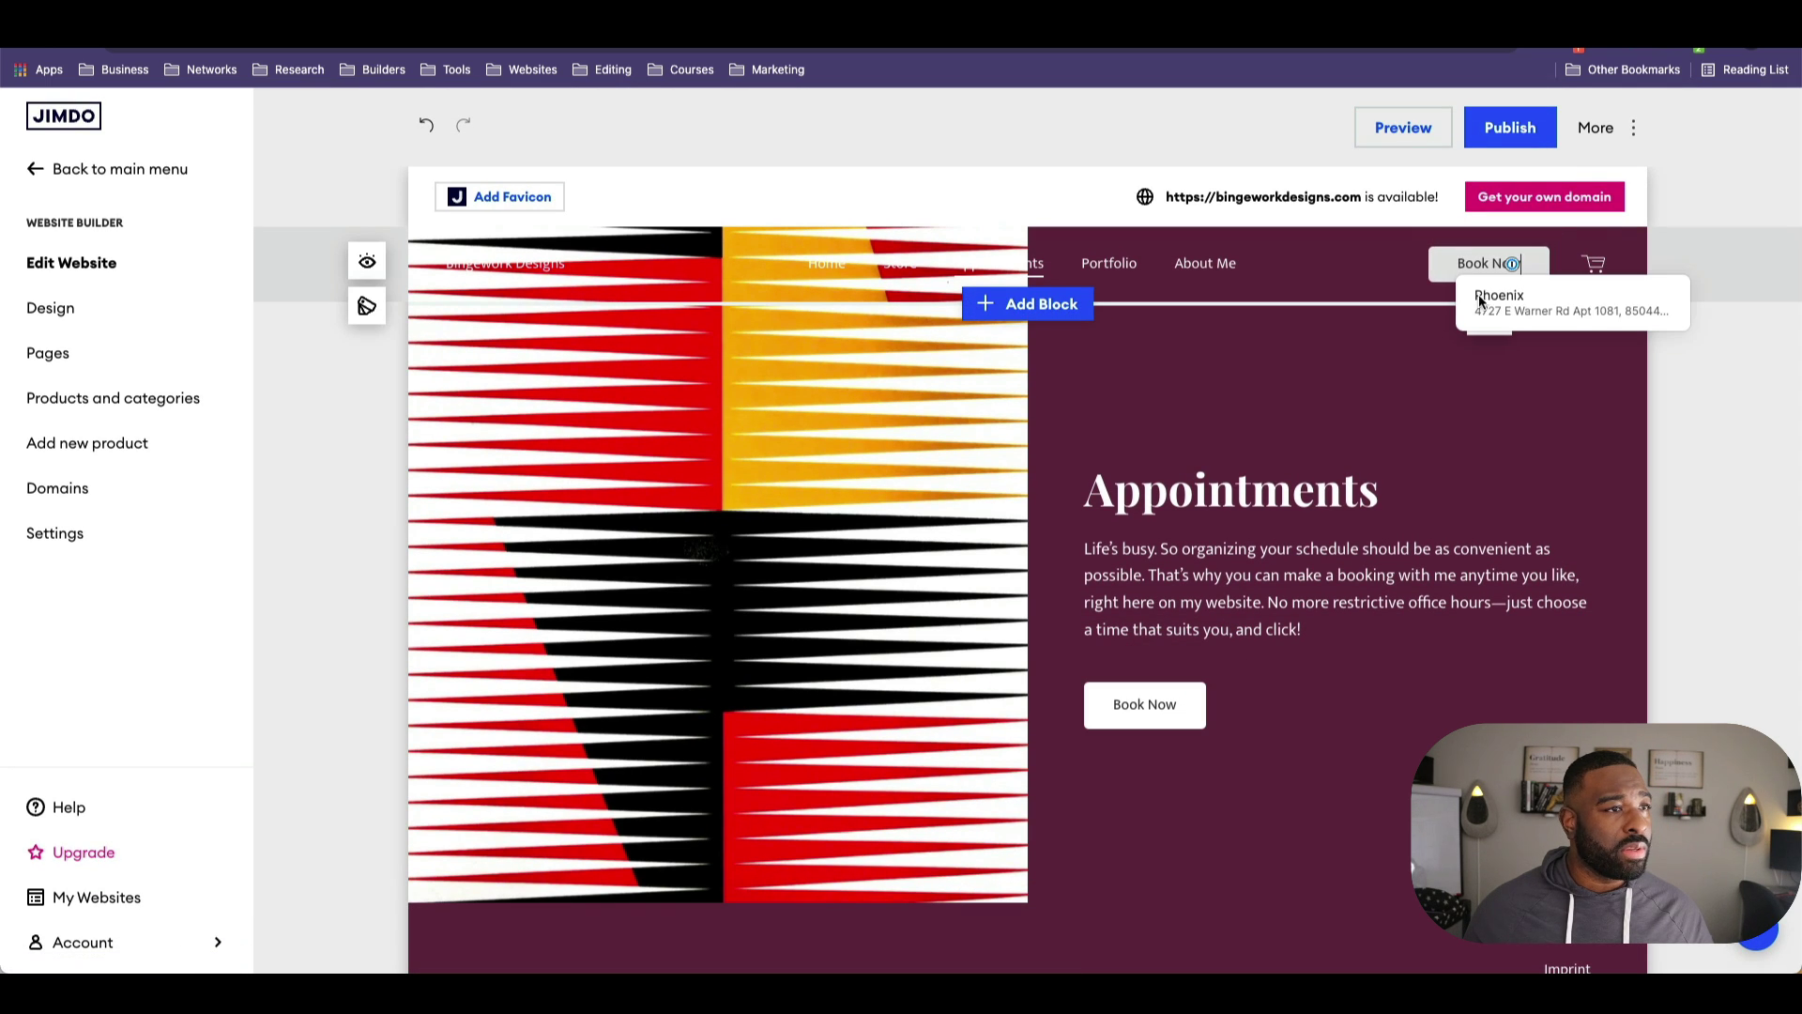
pyautogui.scroll(-4, 1468, 469)
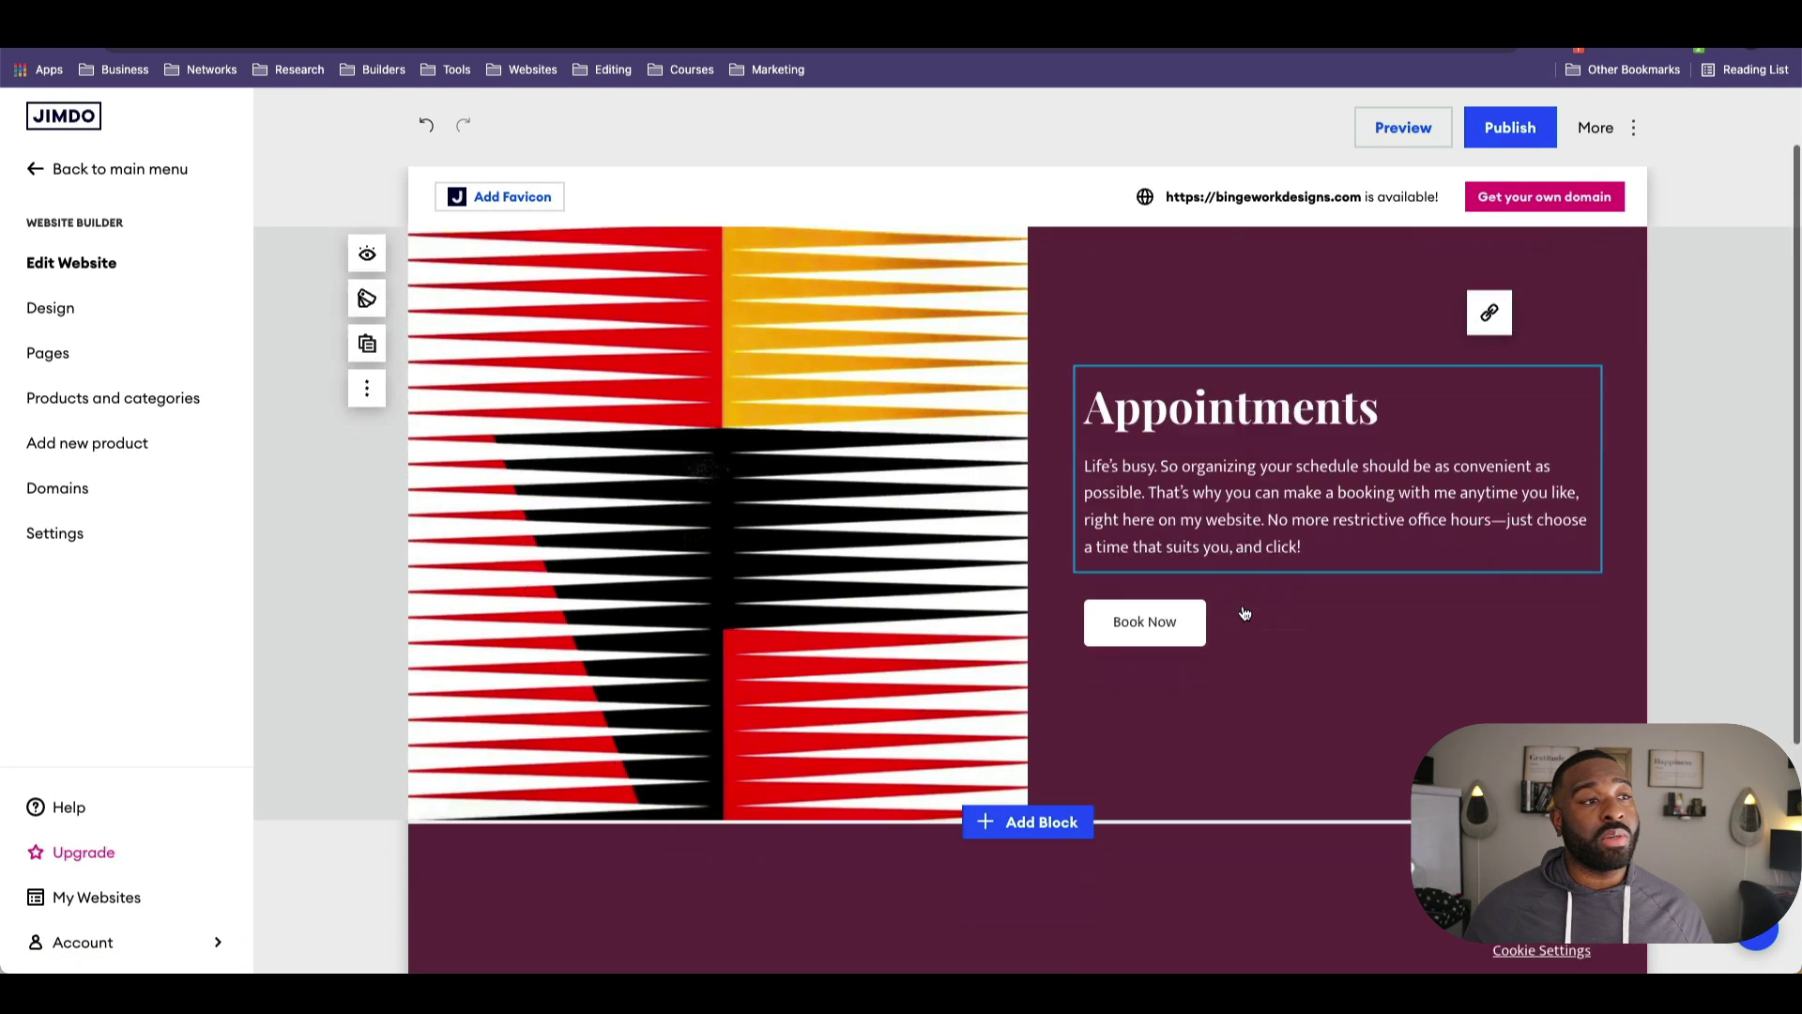
pyautogui.scroll(5, 1339, 636)
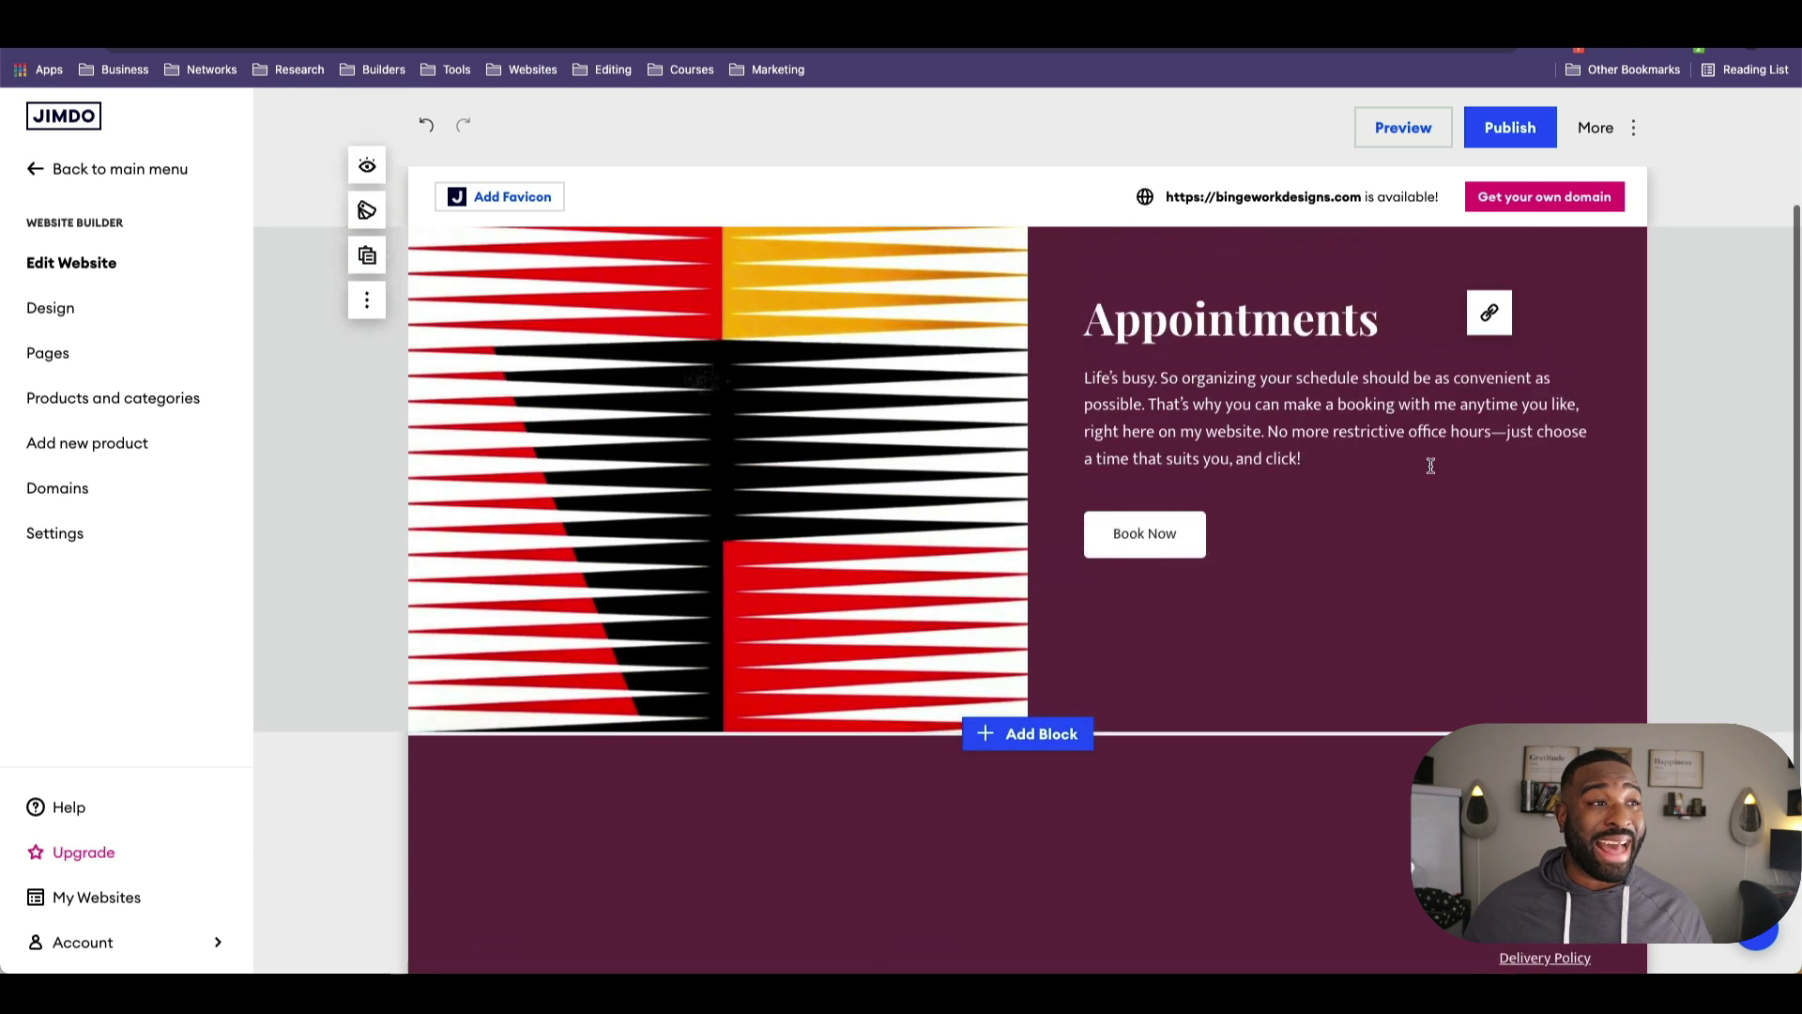
pyautogui.hotkey('ctrl', 't')
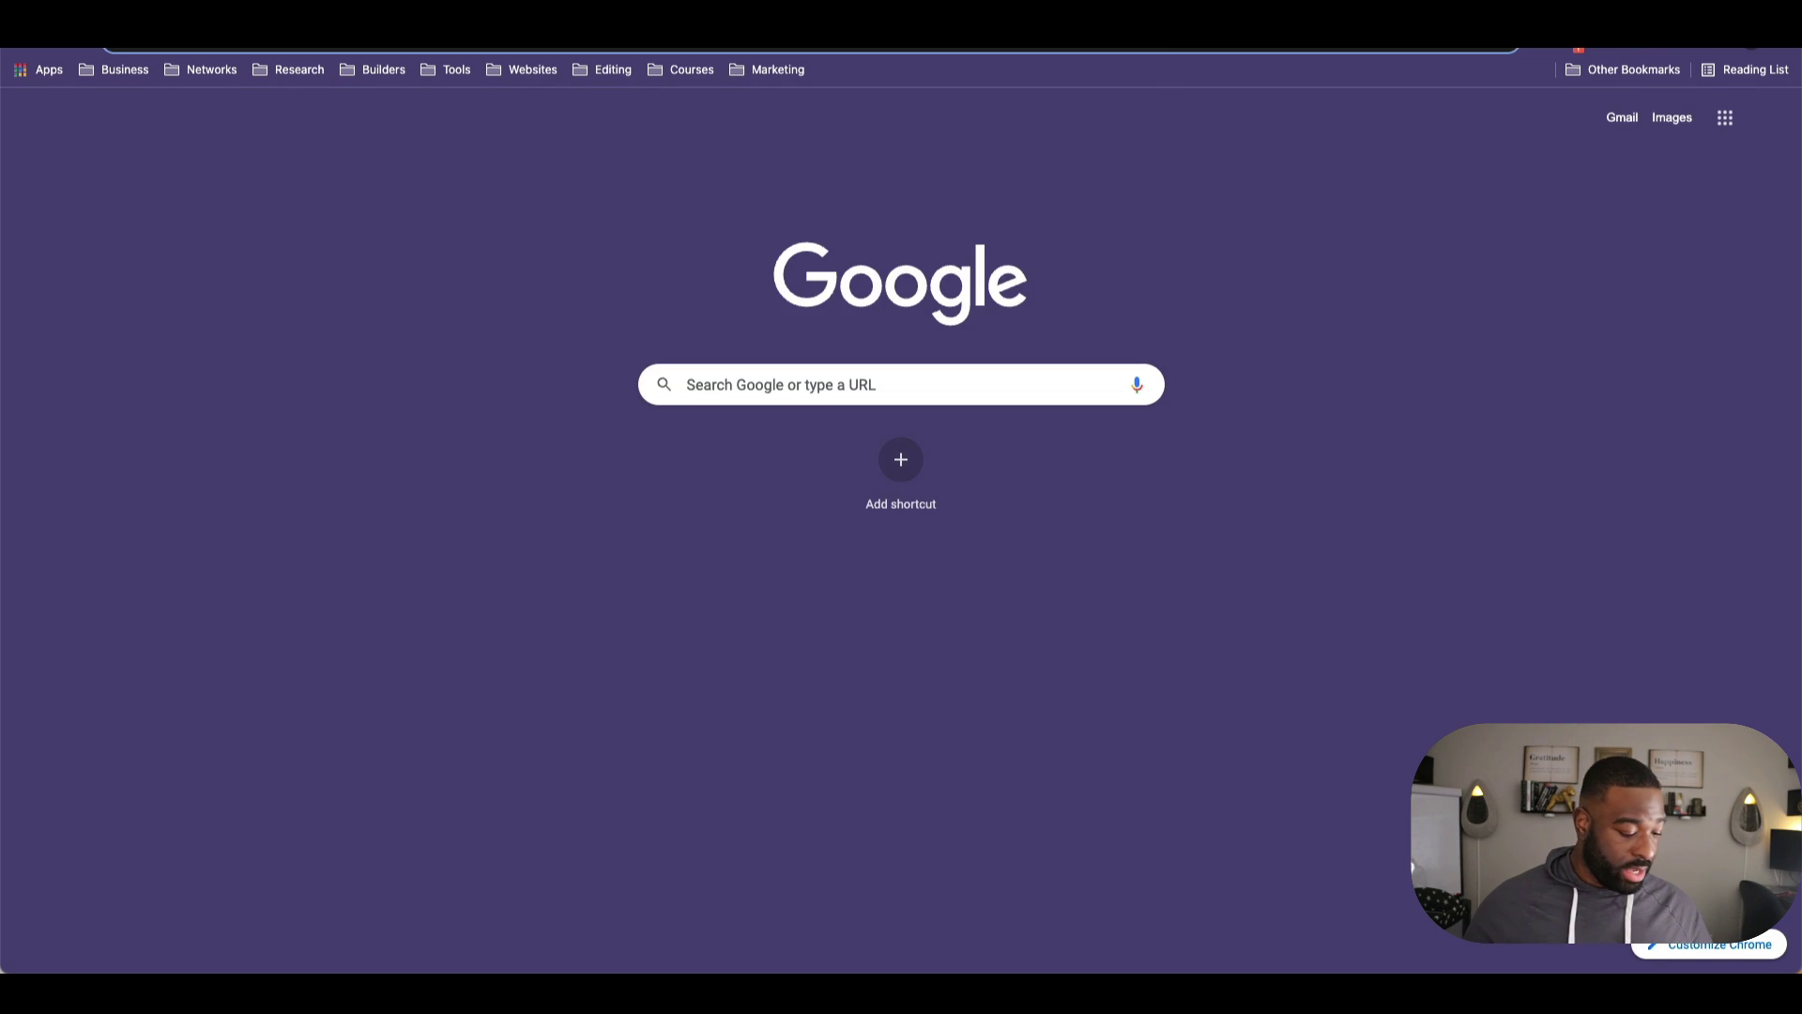
# Step: Search Google for 'calendly login' and open the Log In - Calendly page
pyautogui.write('cla')
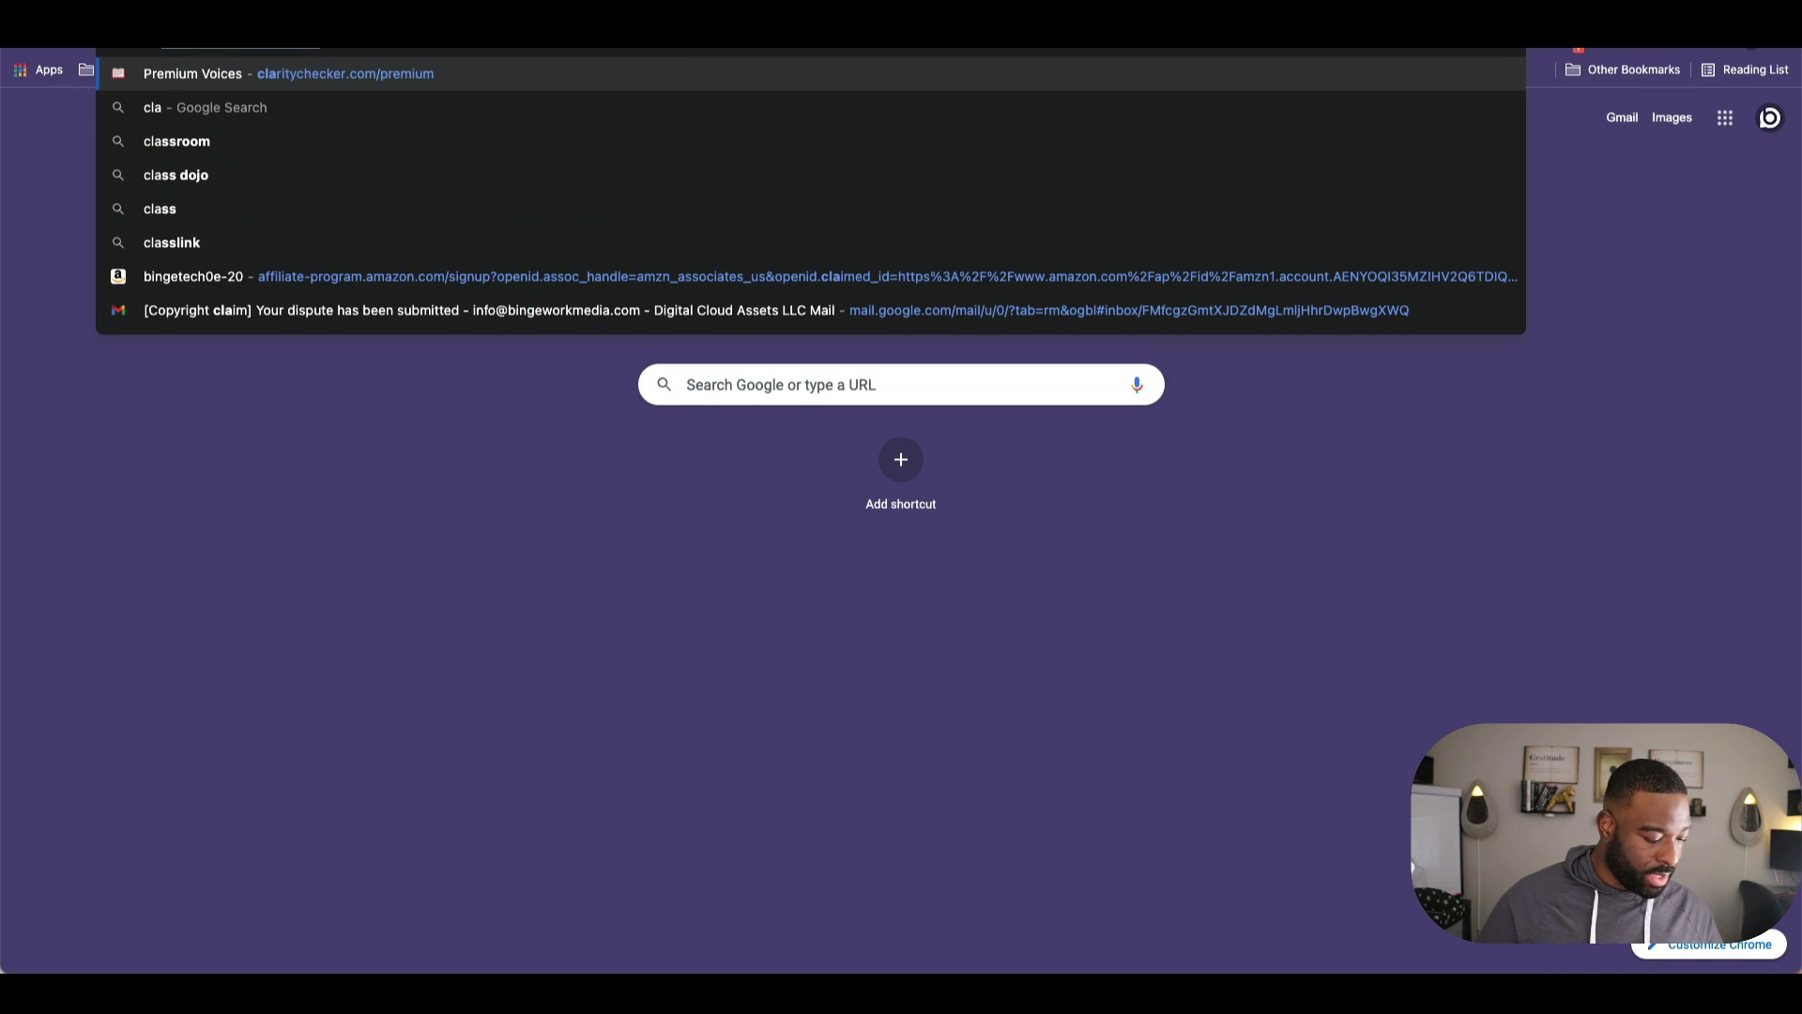
pyautogui.press('BackSpace')
pyautogui.write('e')
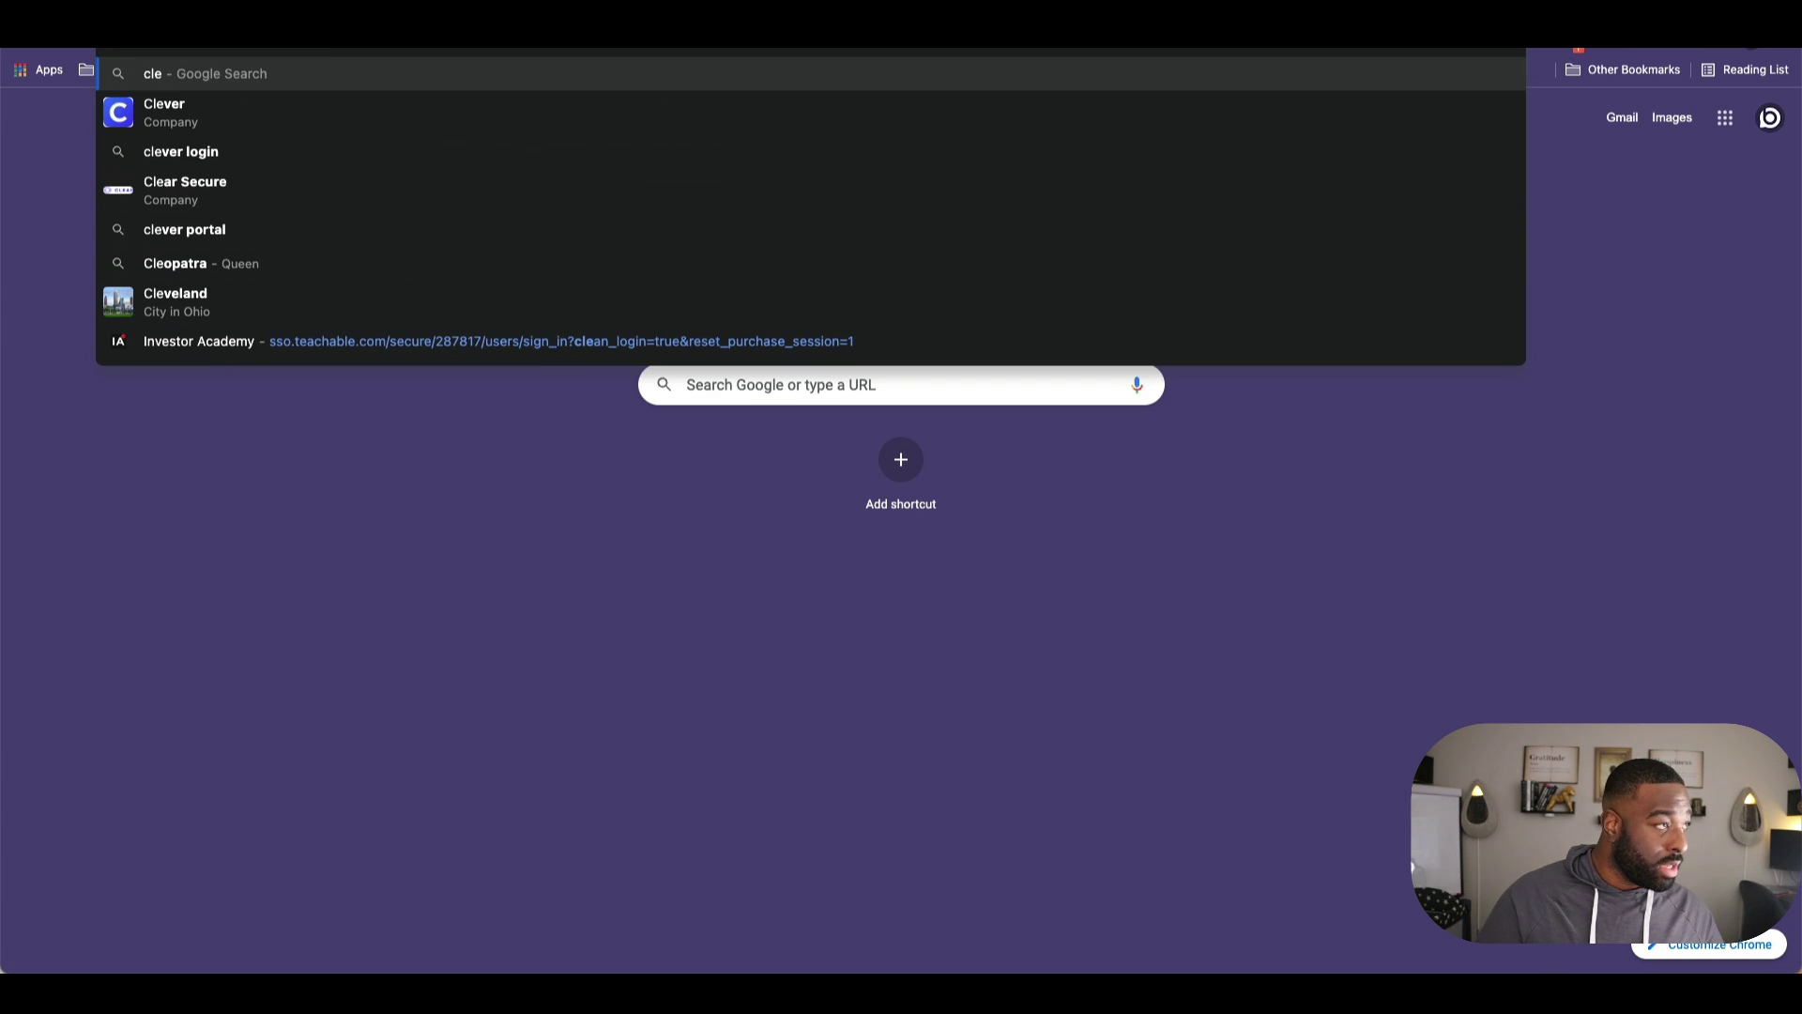
pyautogui.write('n')
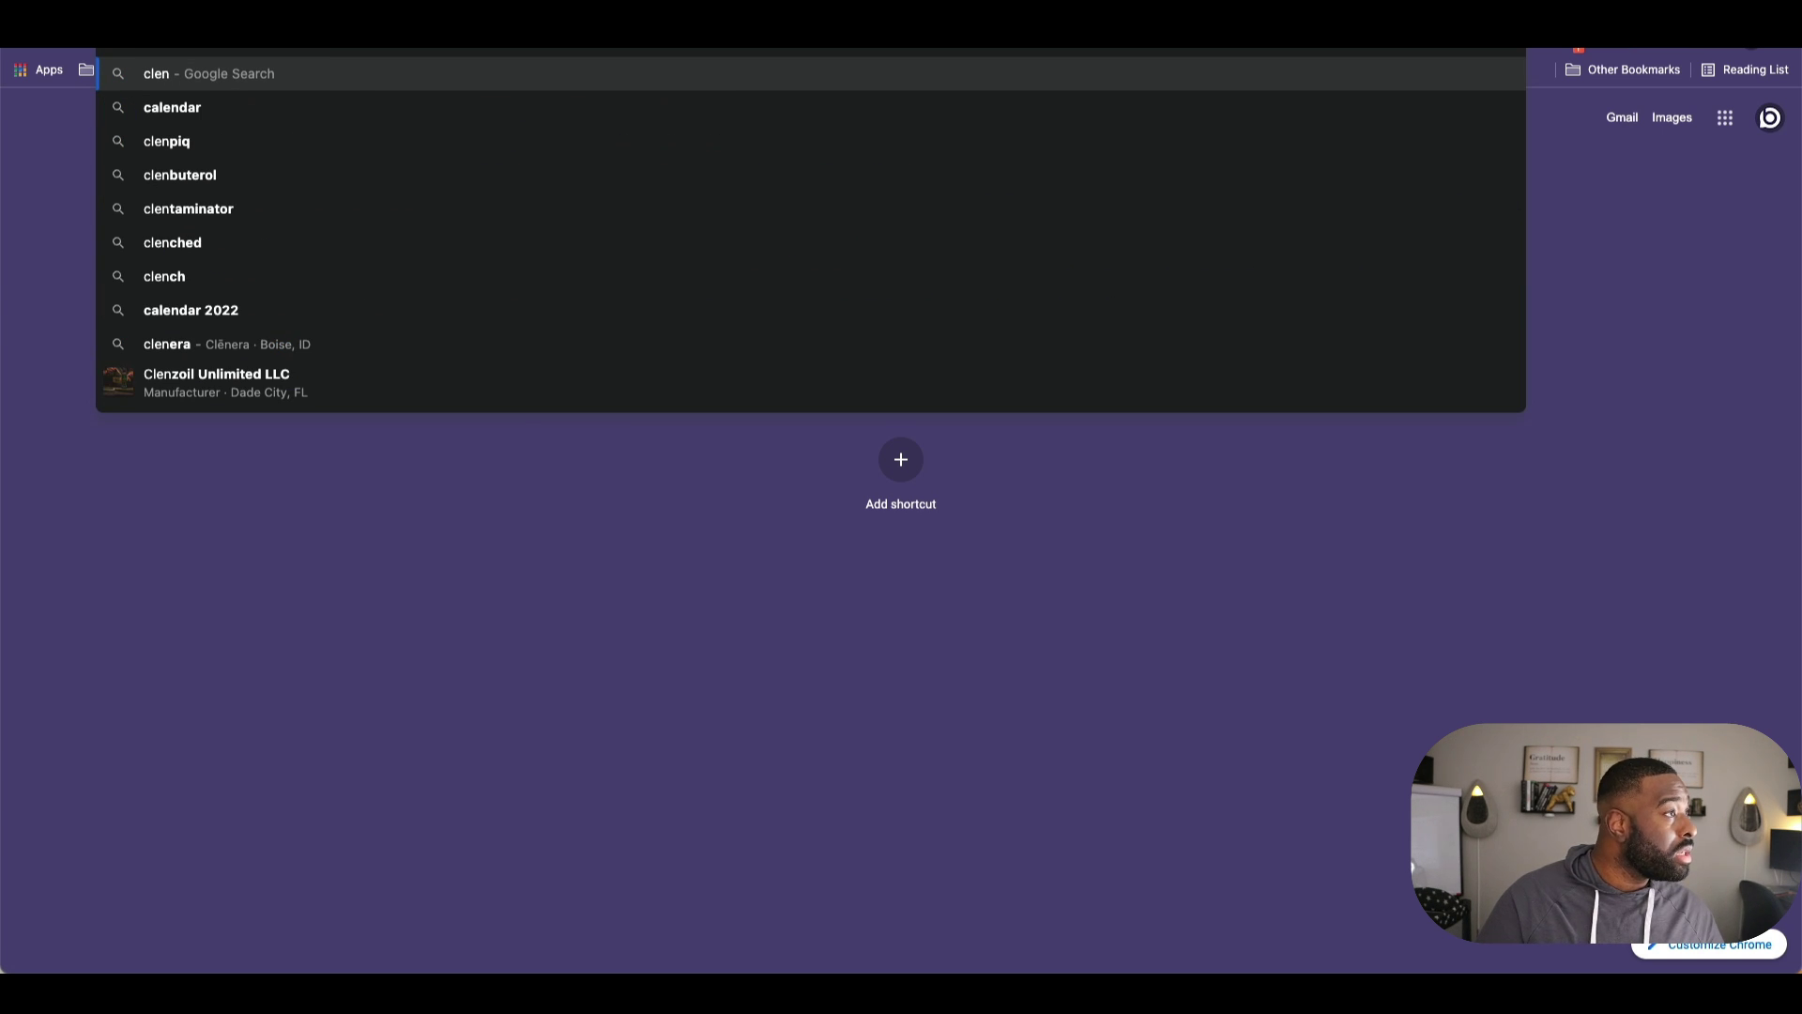
pyautogui.write('d')
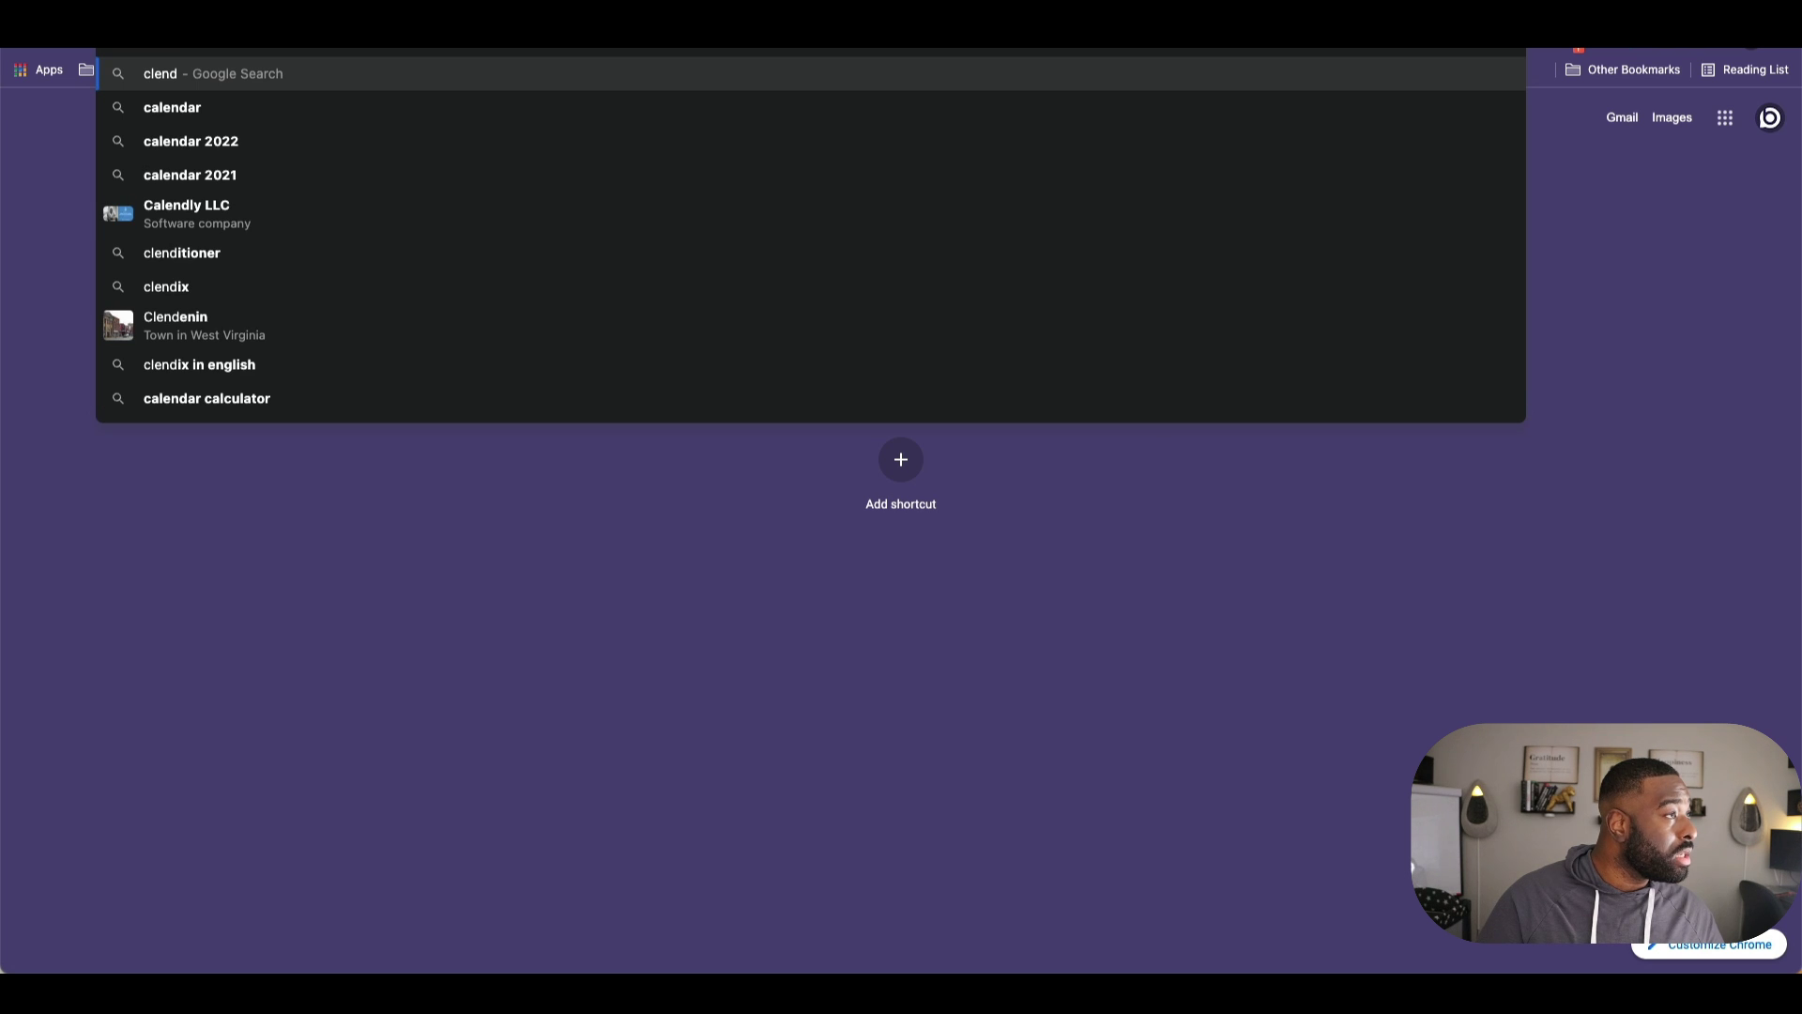
pyautogui.write('ly')
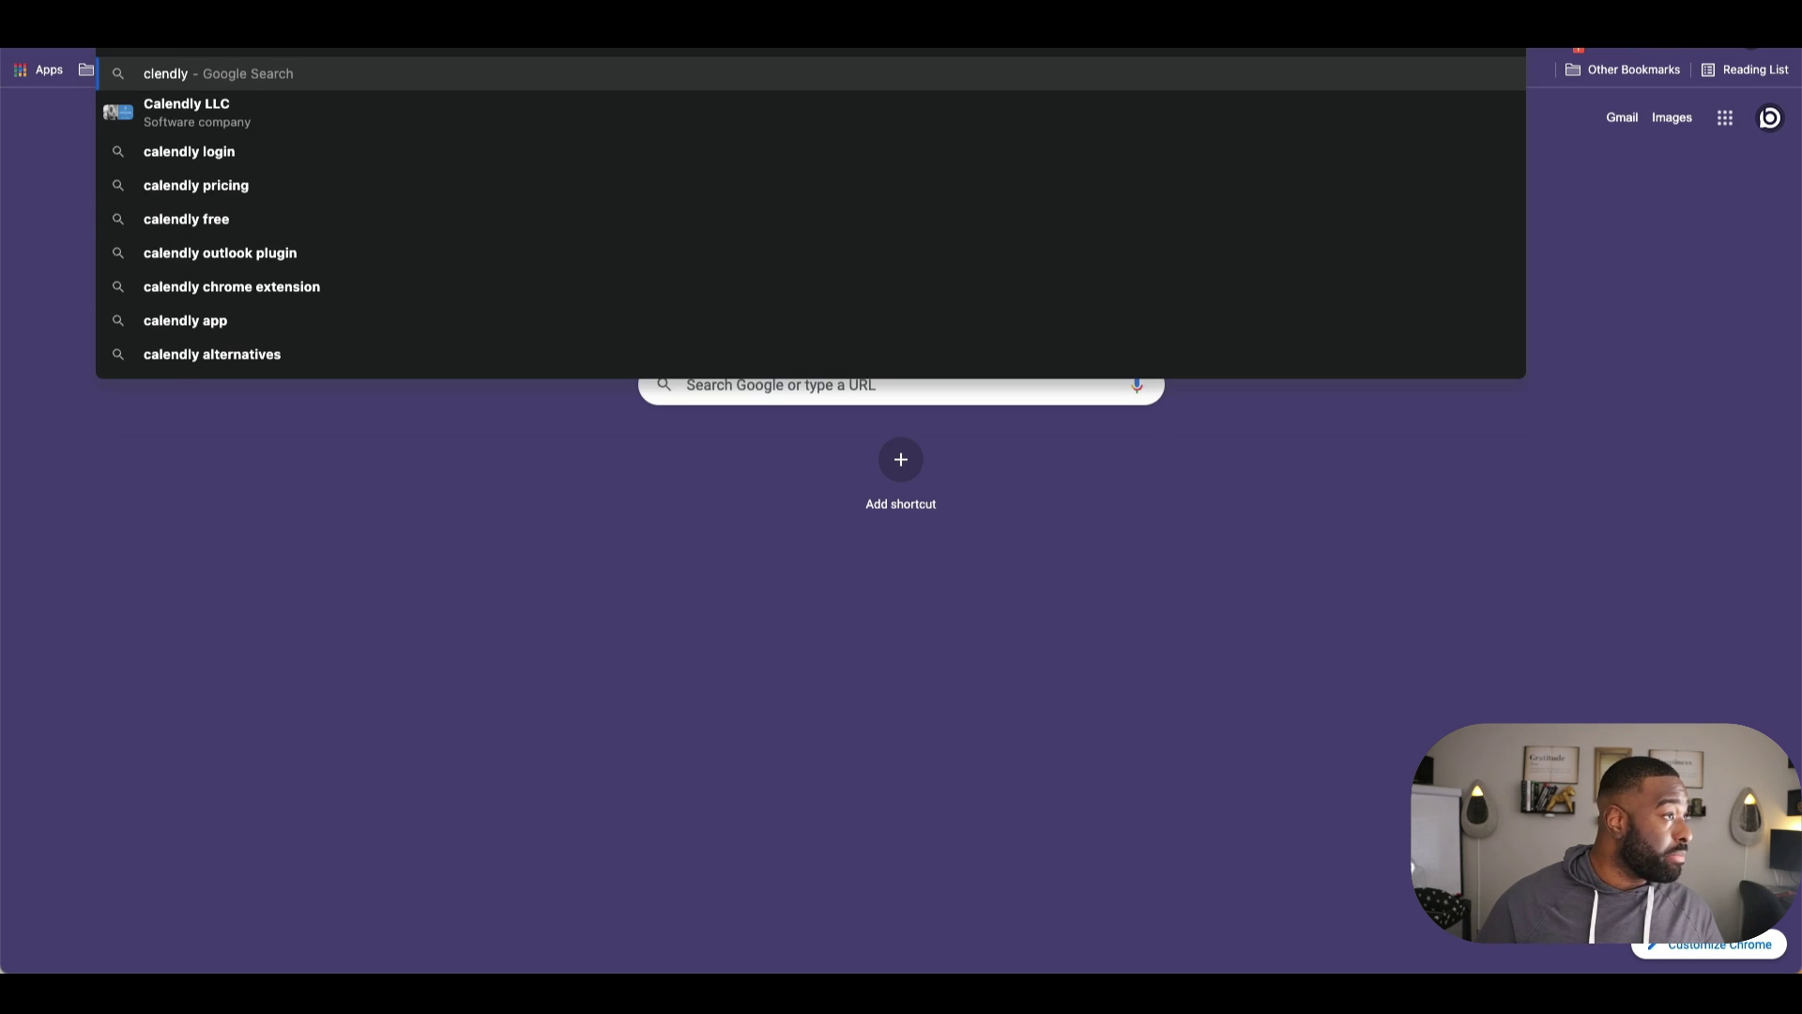
pyautogui.press('Down')
pyautogui.press('Down')
pyautogui.press('Down')
pyautogui.press('Up')
pyautogui.press('Return')
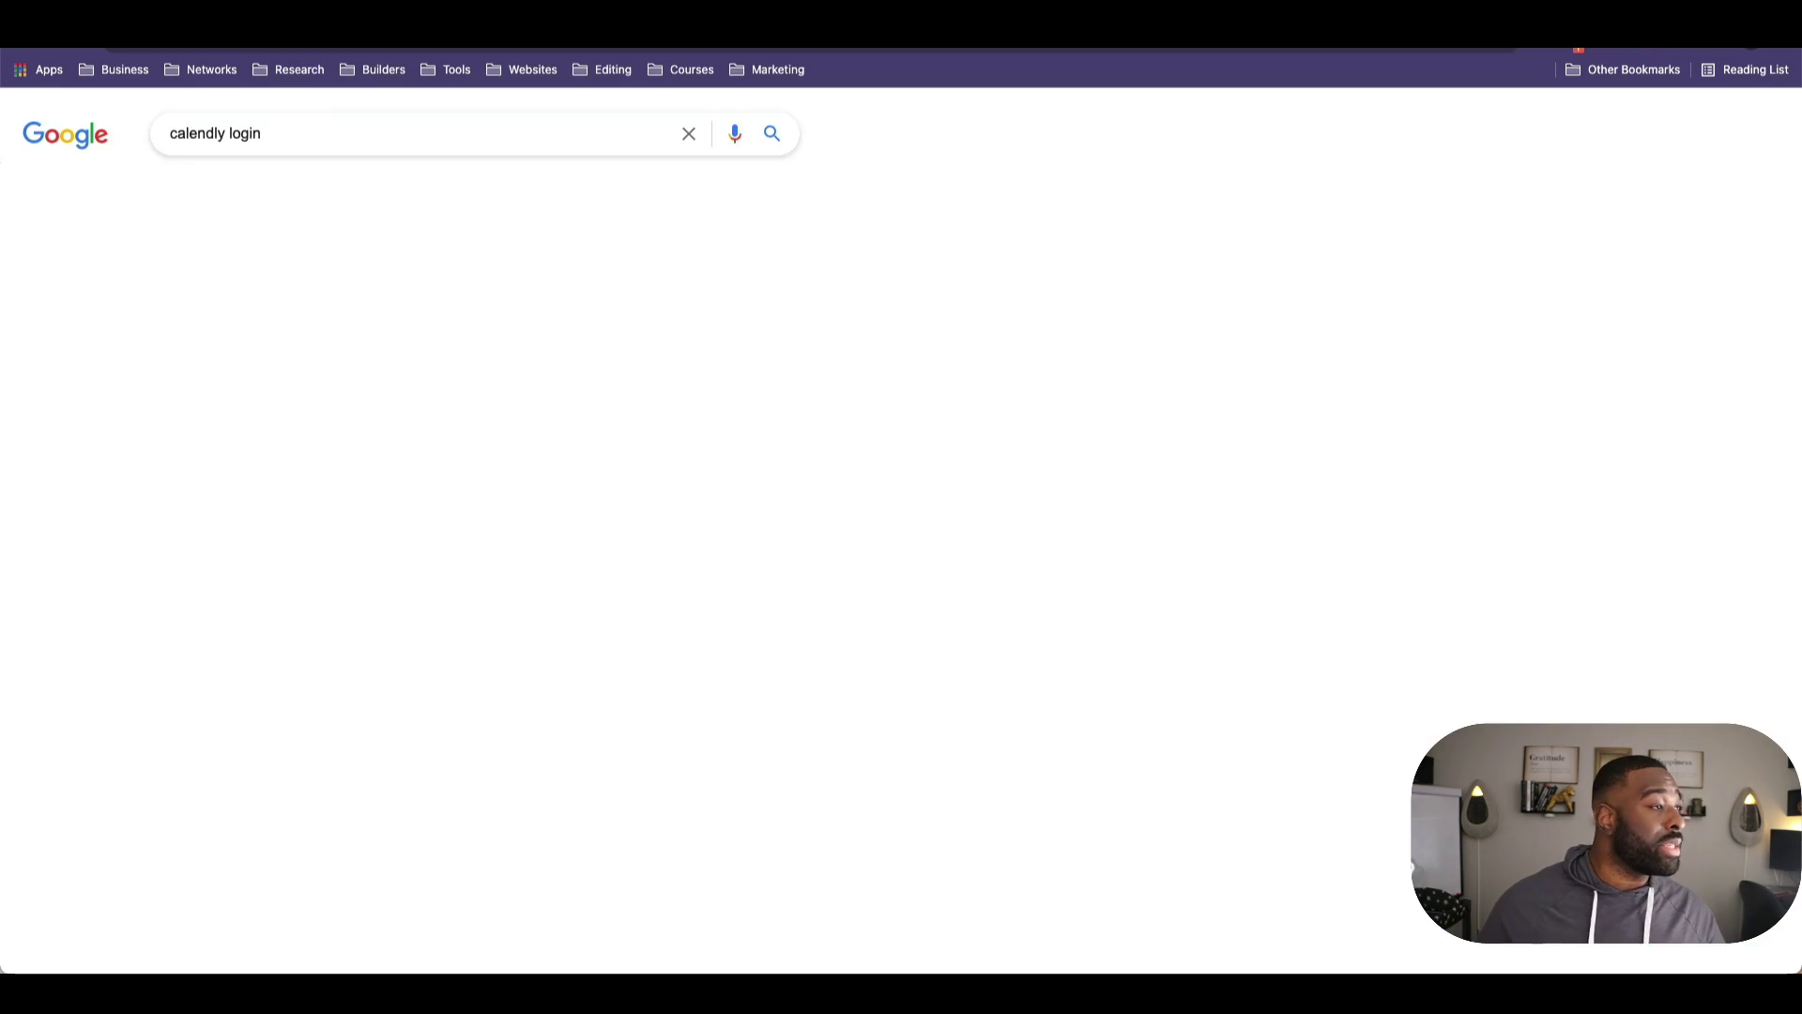
pyautogui.click(262, 601)
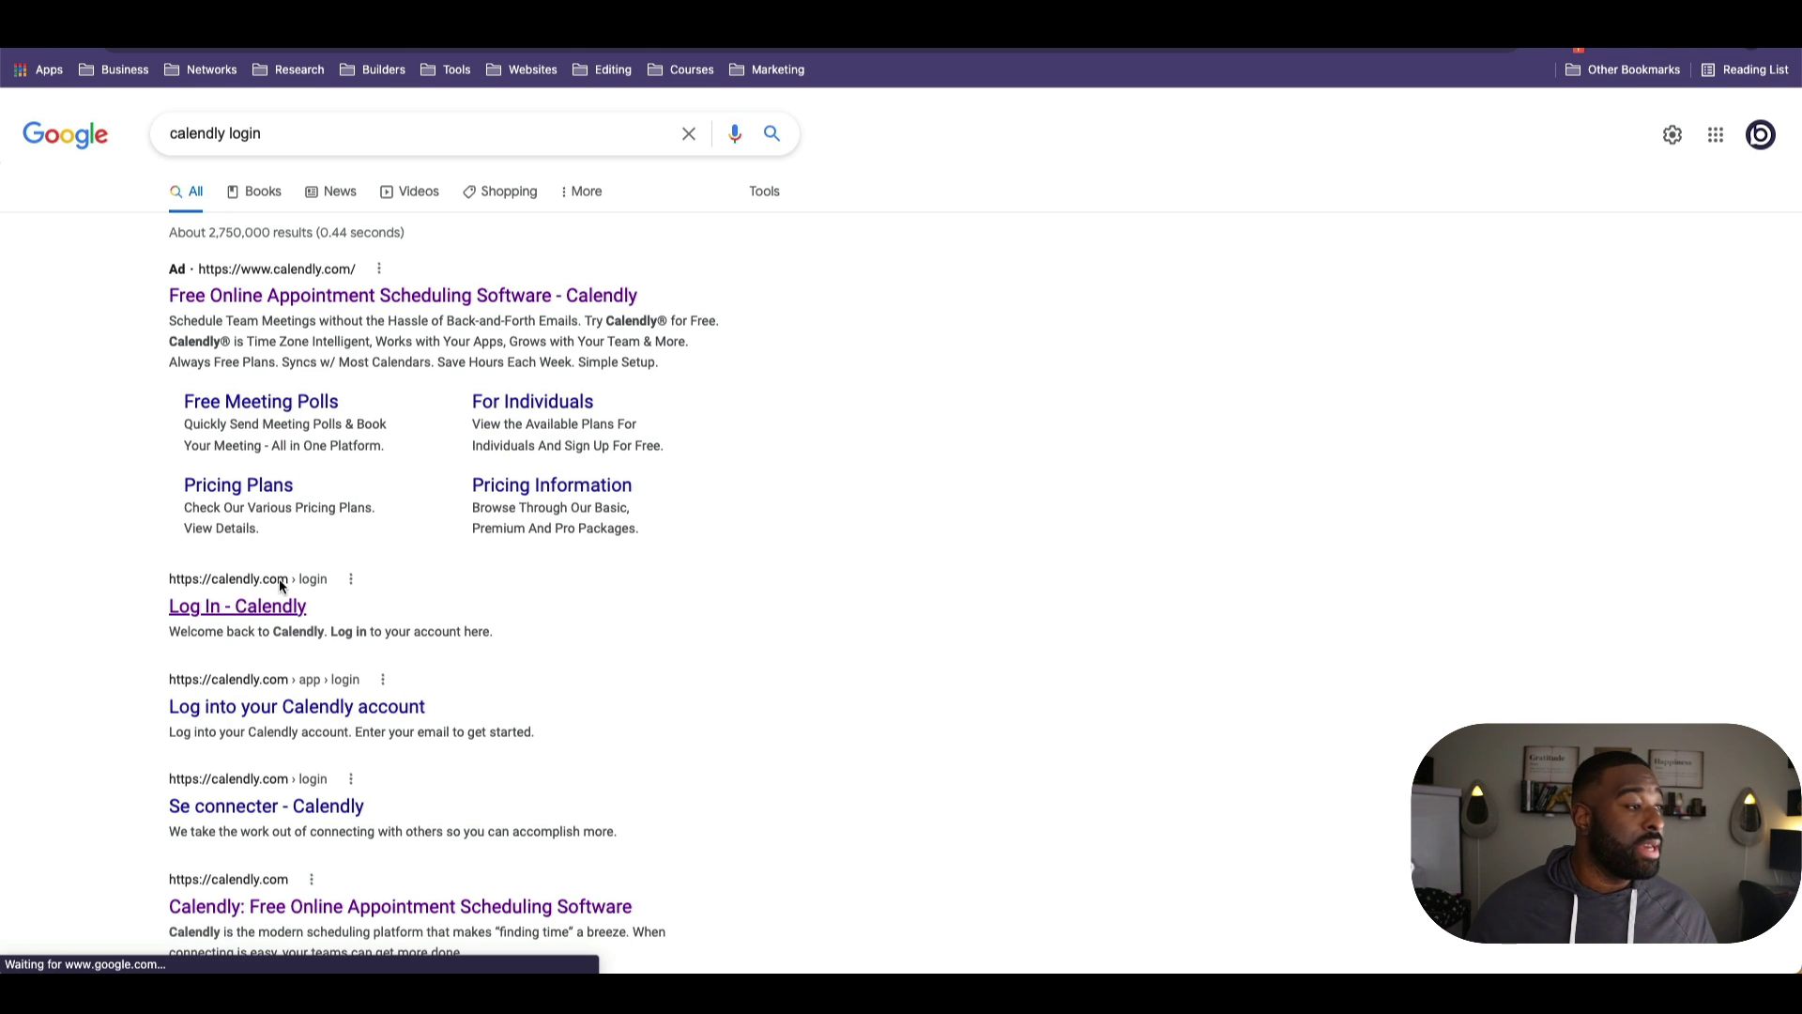
pyautogui.click(574, 532)
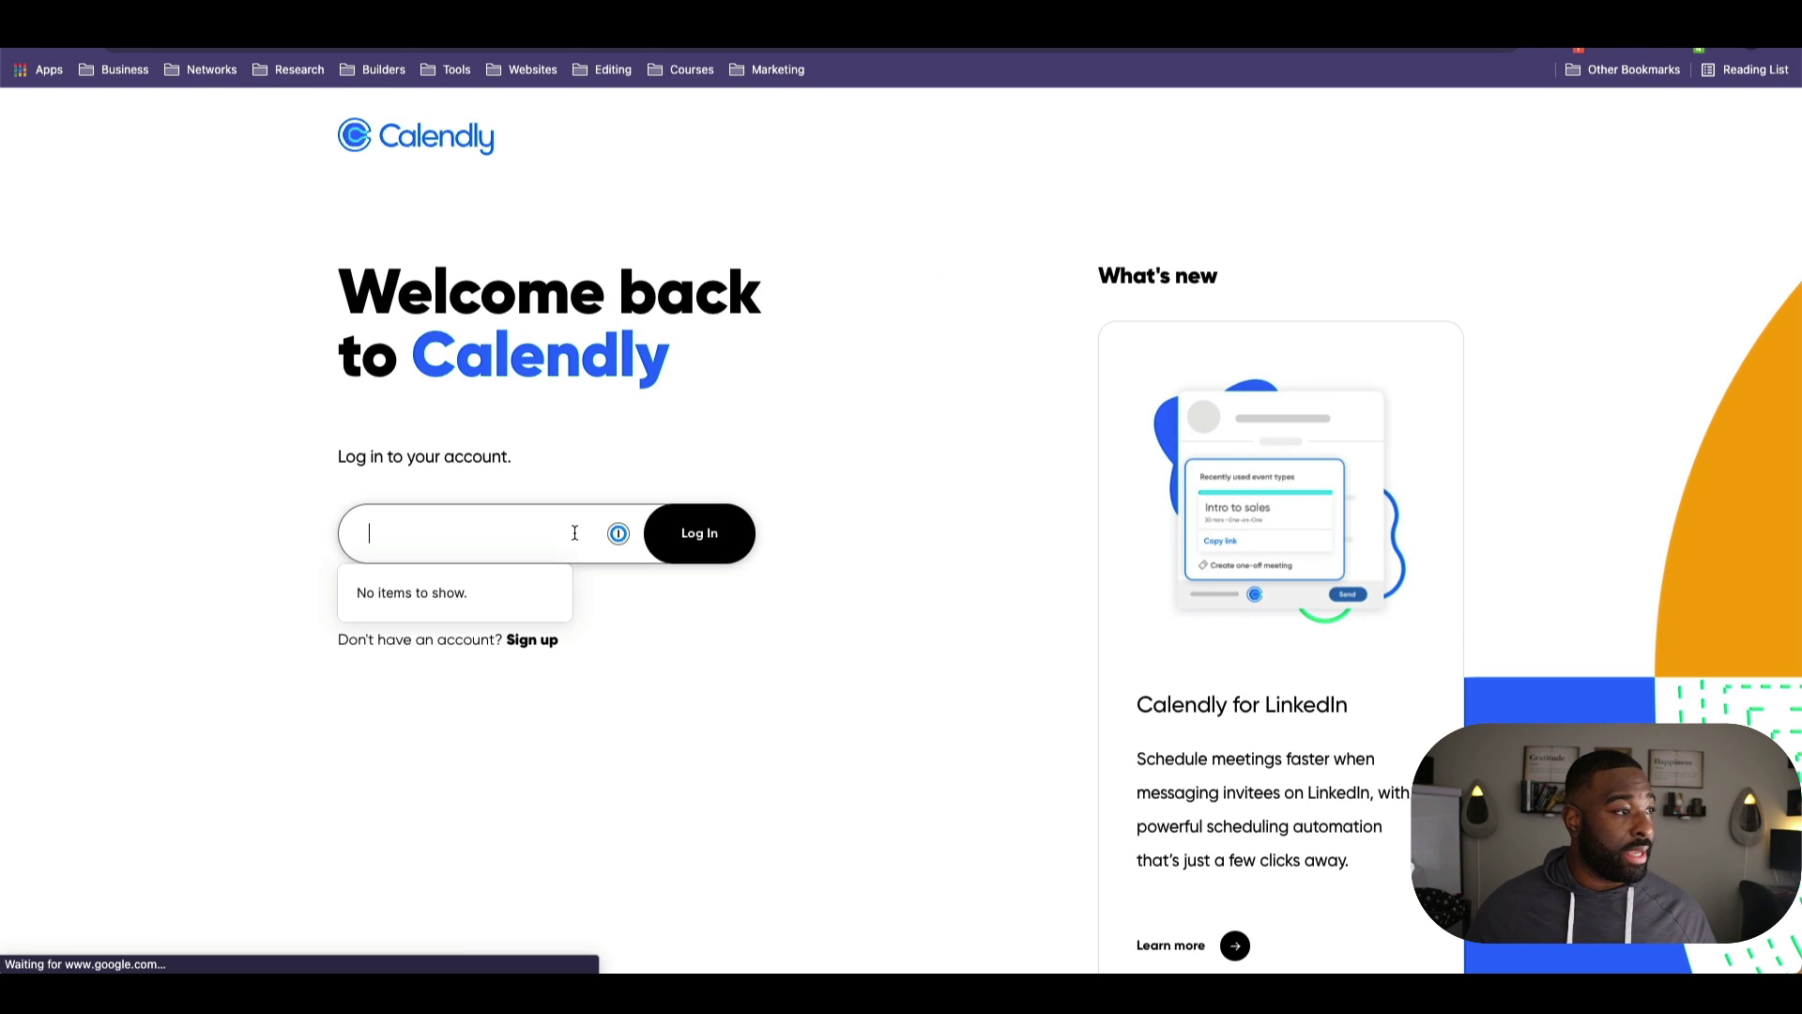
# Step: Sign in to Calendly with the account e-mail to reach the My Calendly dashboard
pyautogui.click(617, 535)
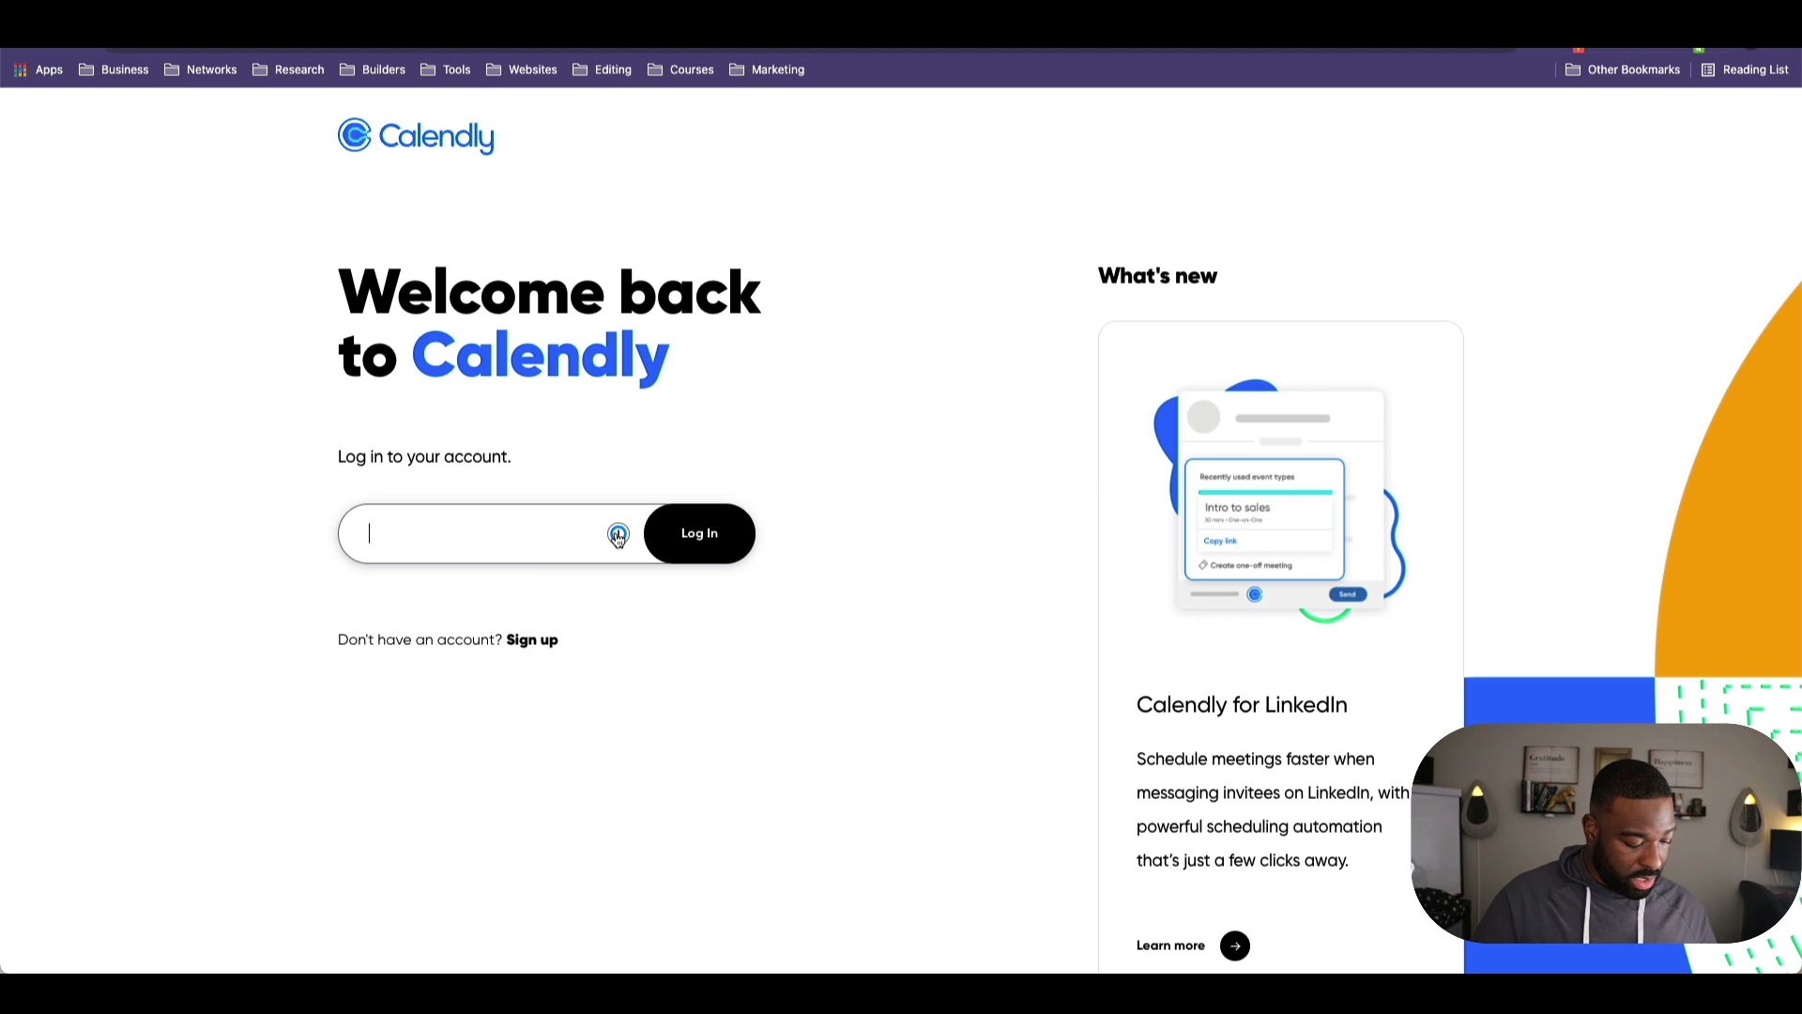
pyautogui.click(617, 535)
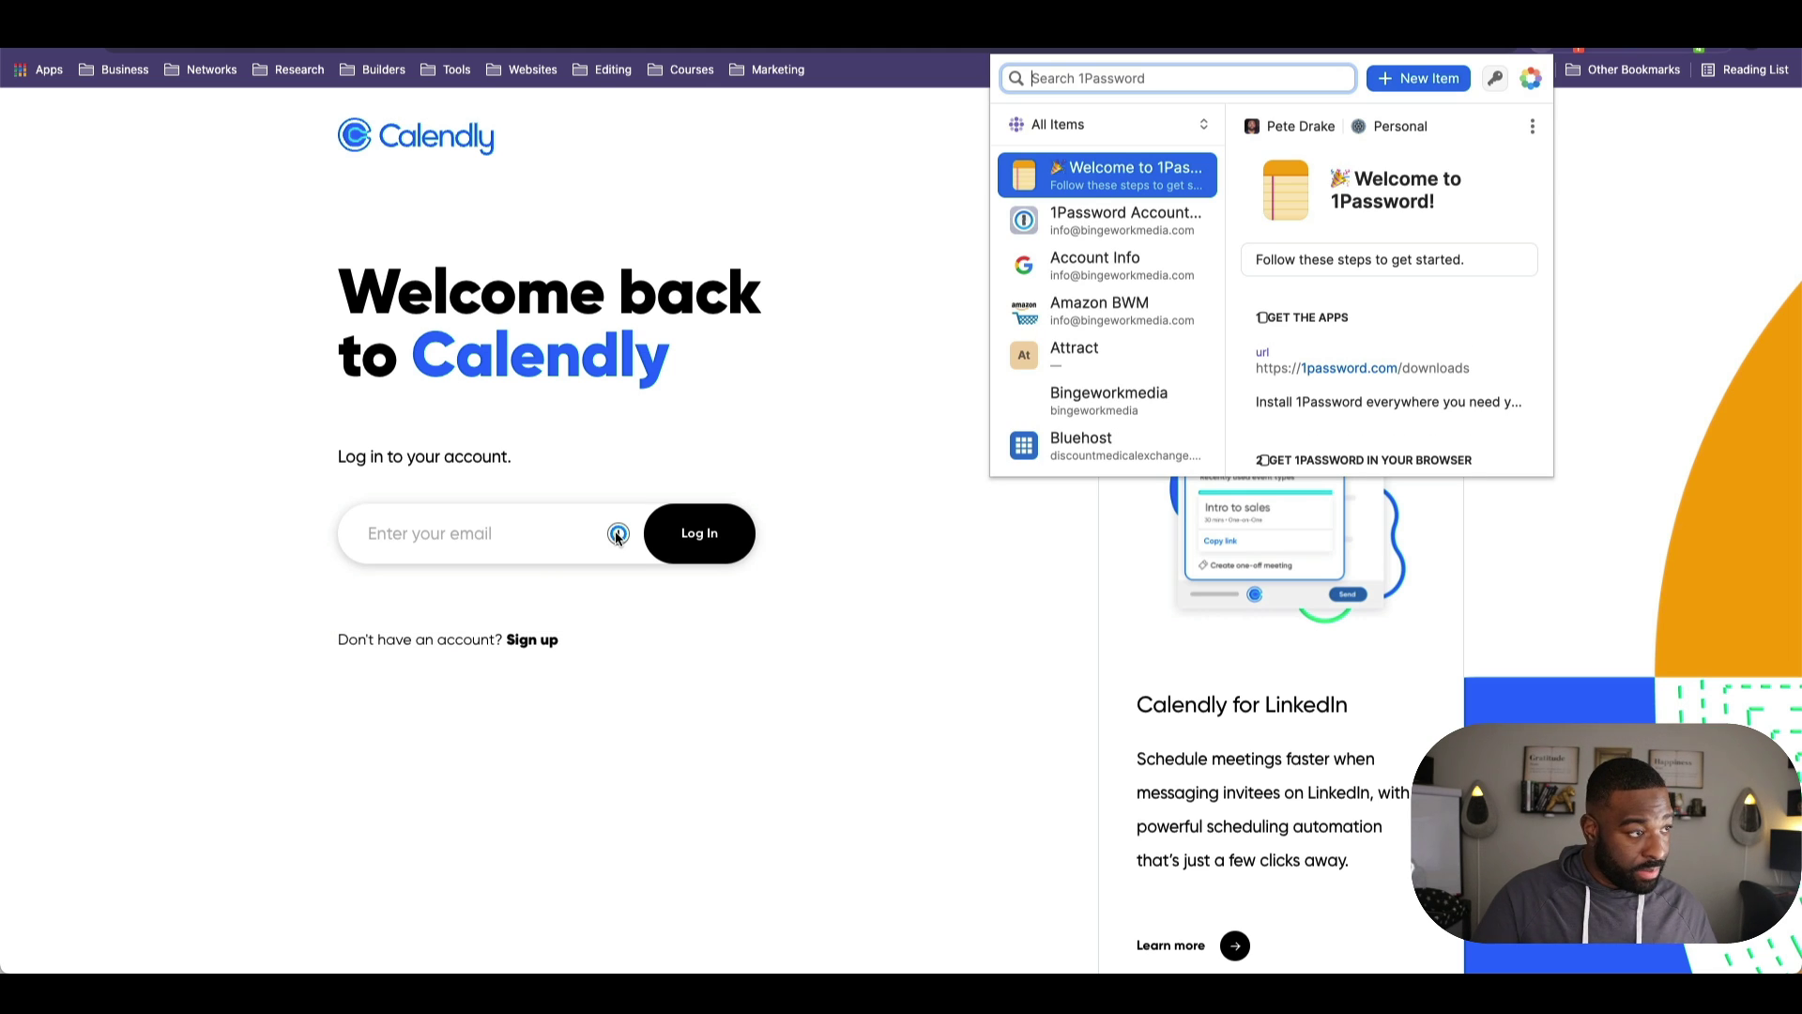
pyautogui.click(474, 525)
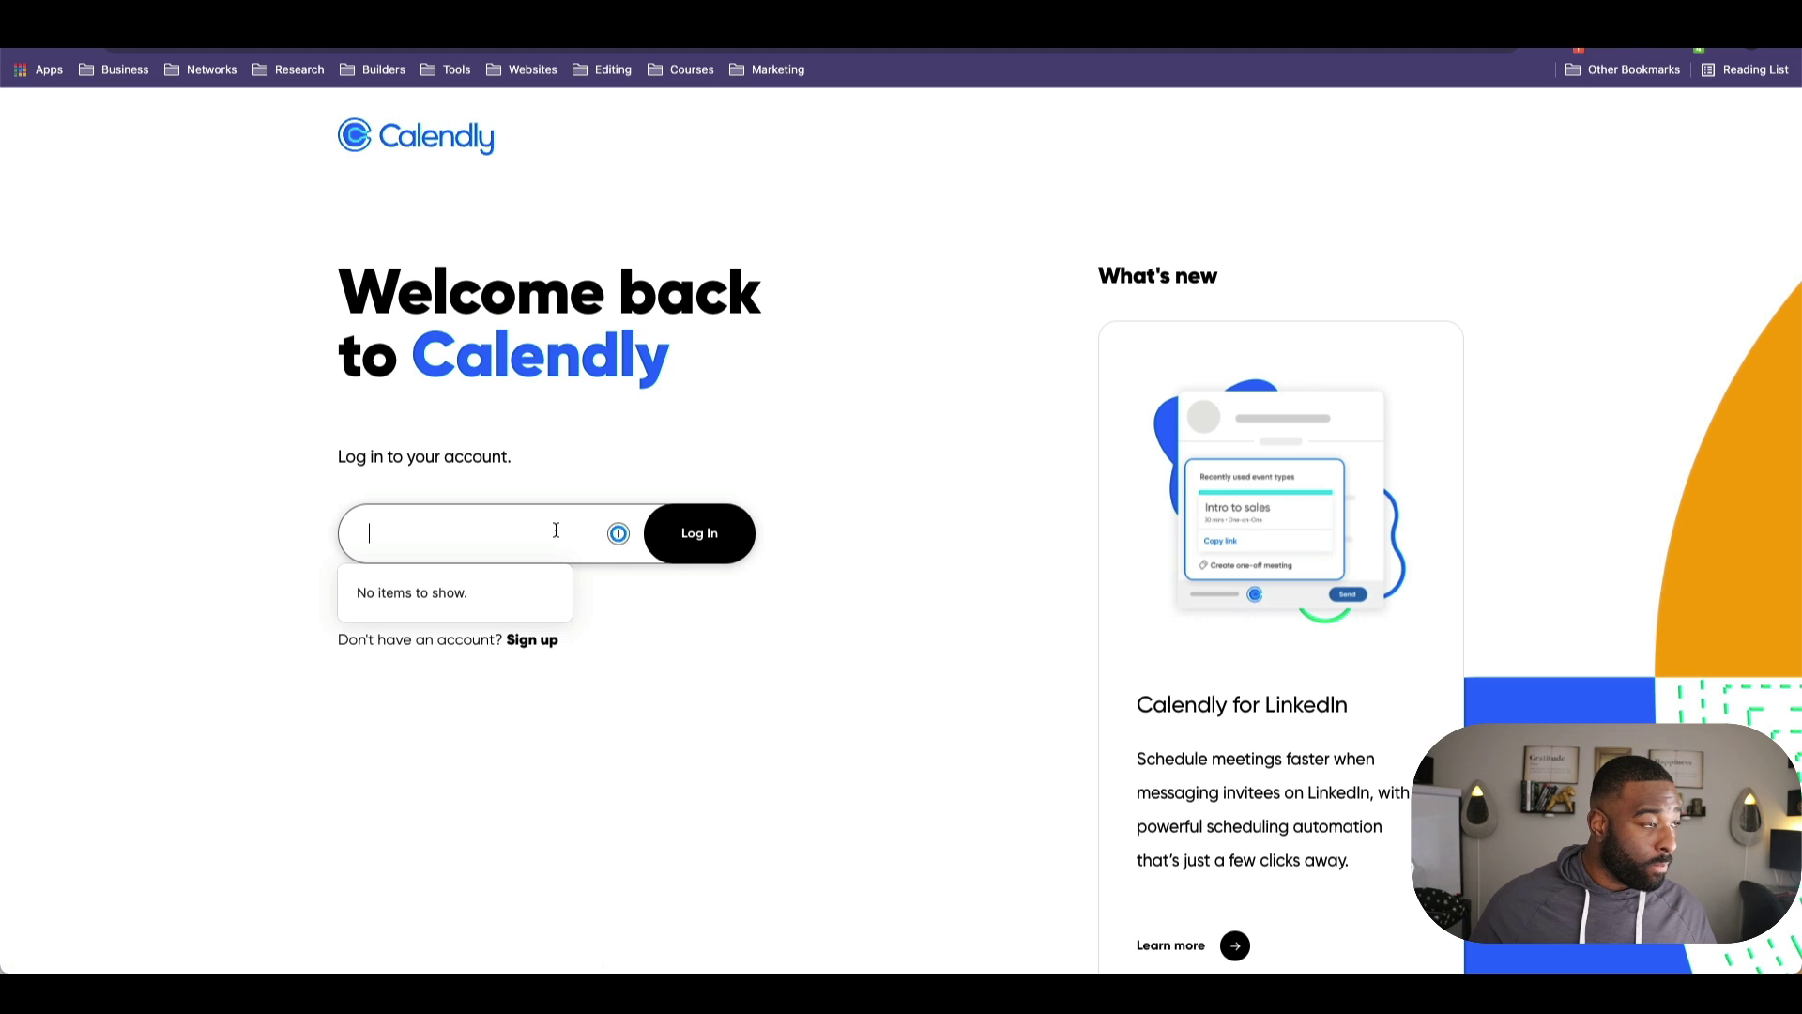
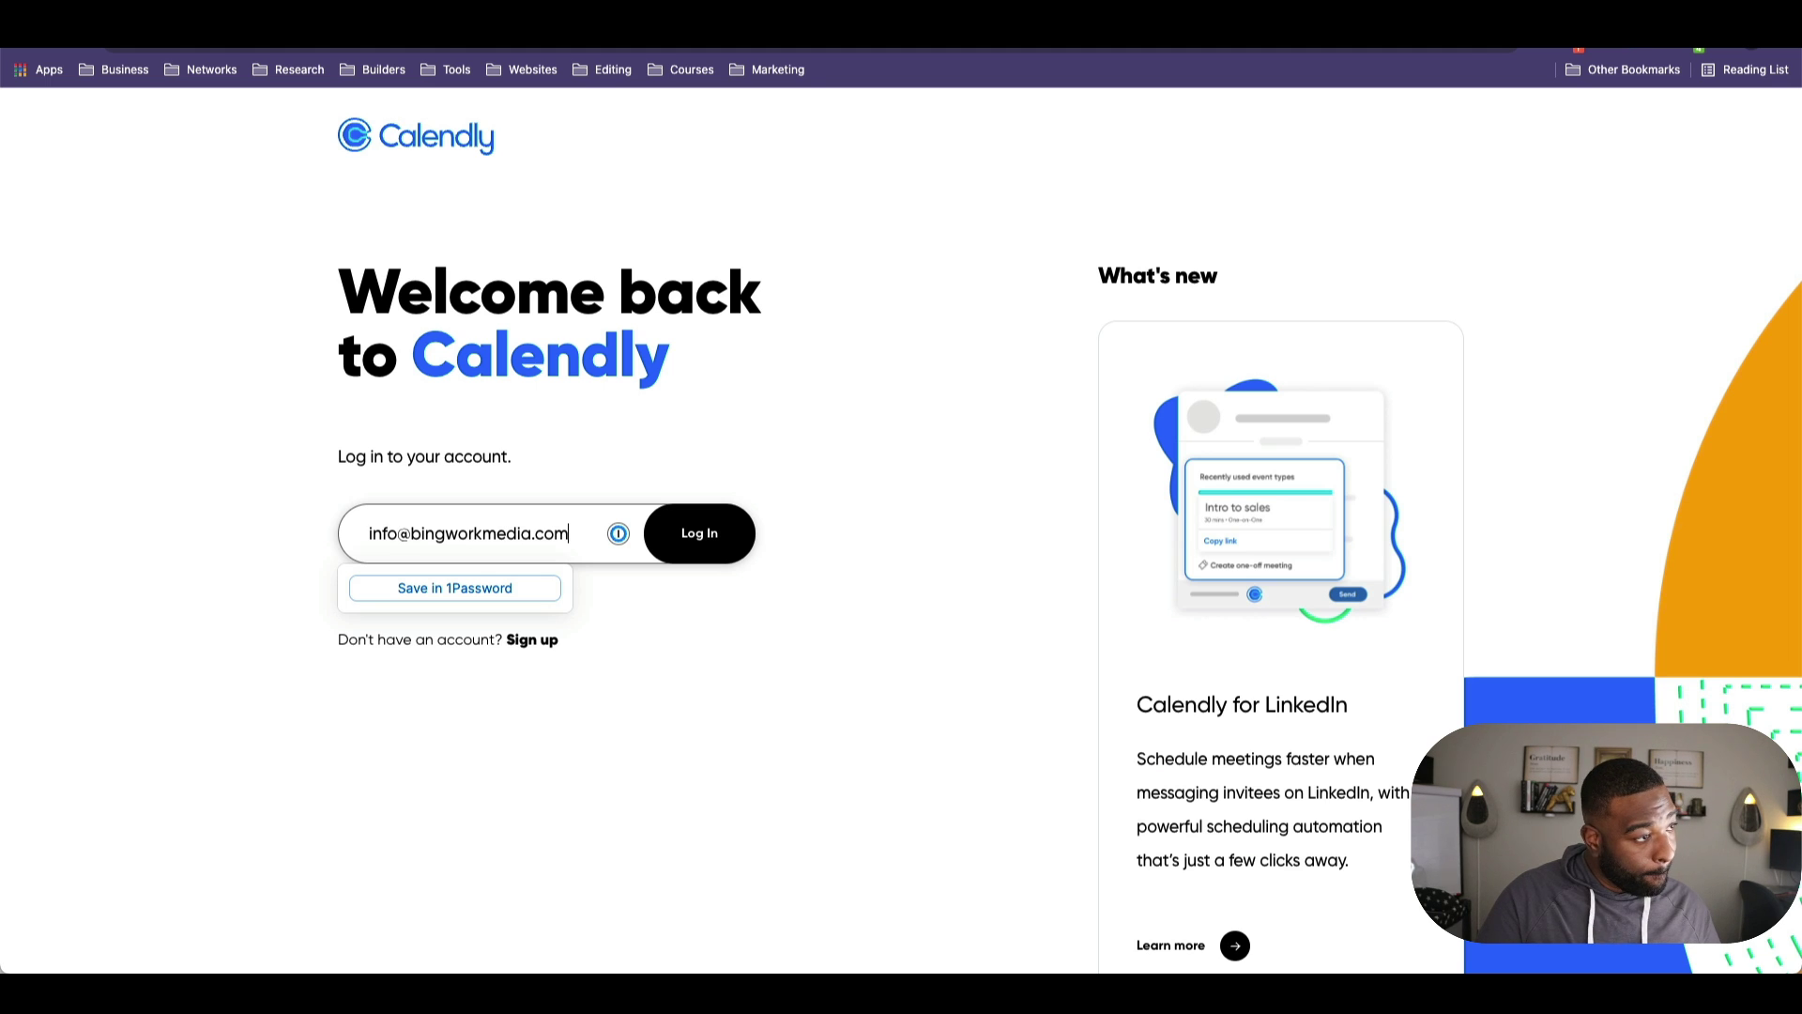
pyautogui.press('Return')
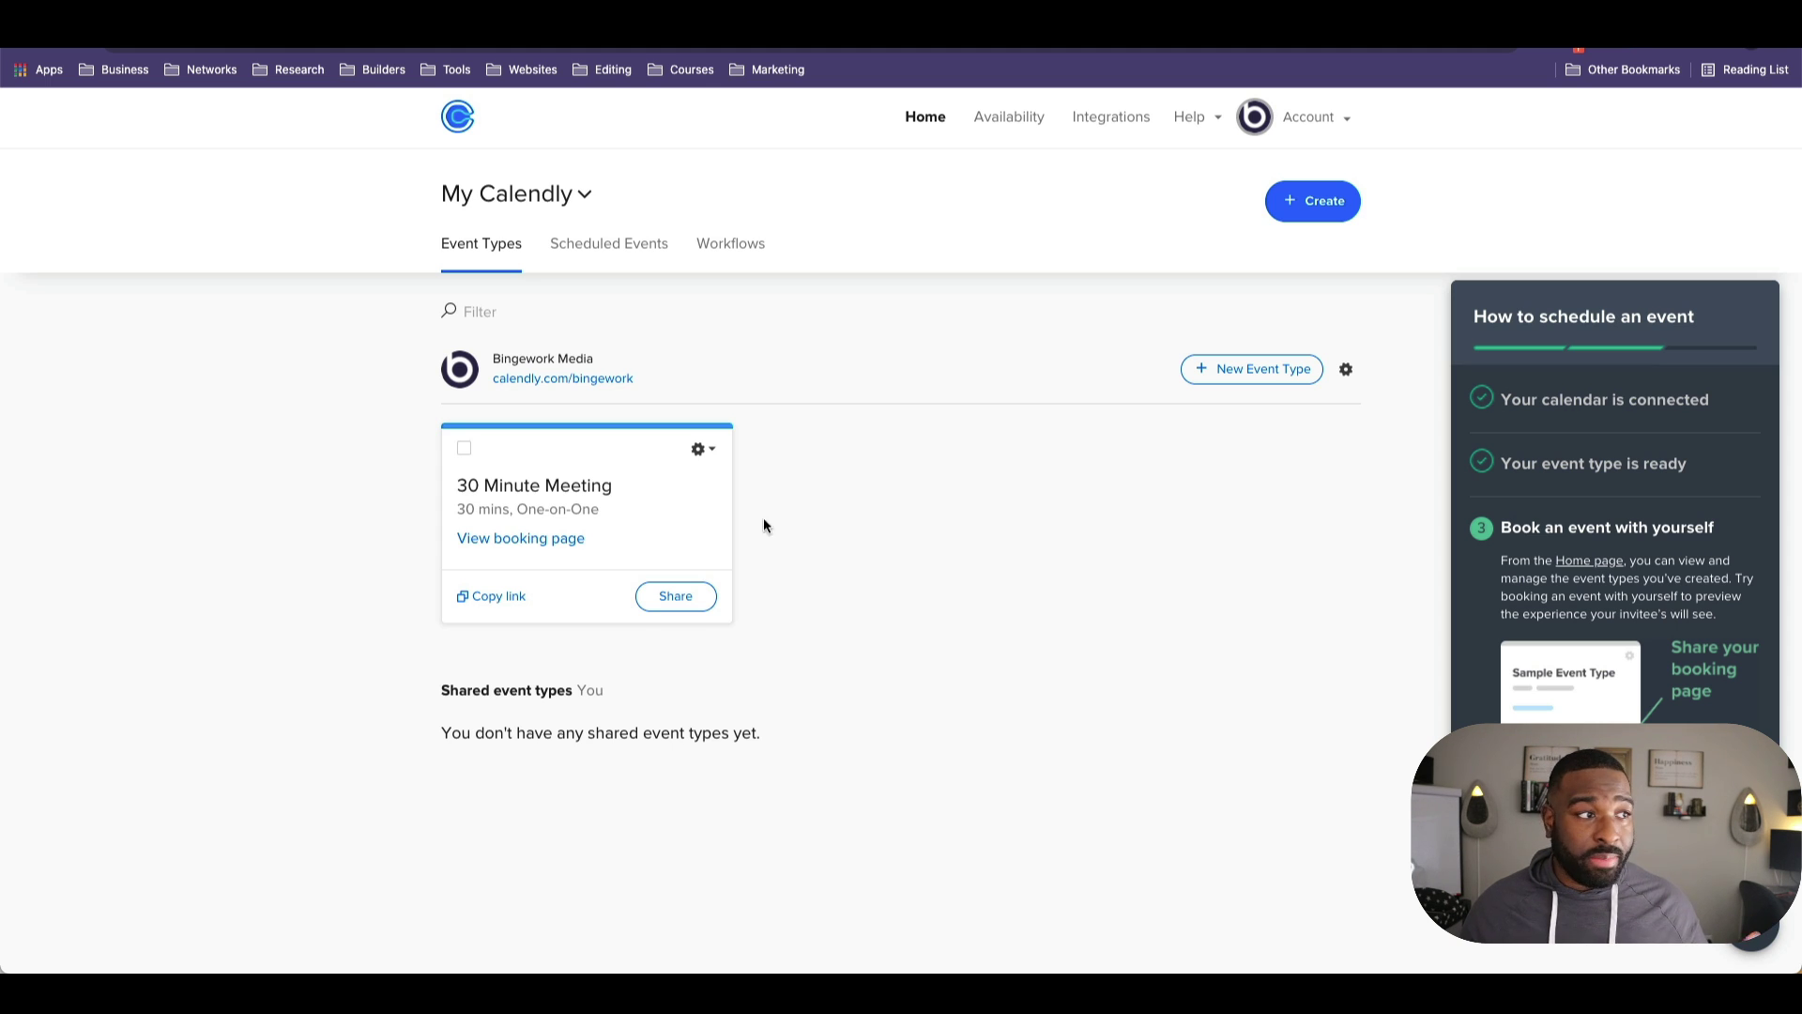
# Step: Generate and select the inline embed code for the 30 Minute Meeting in Calendly
pyautogui.click(708, 514)
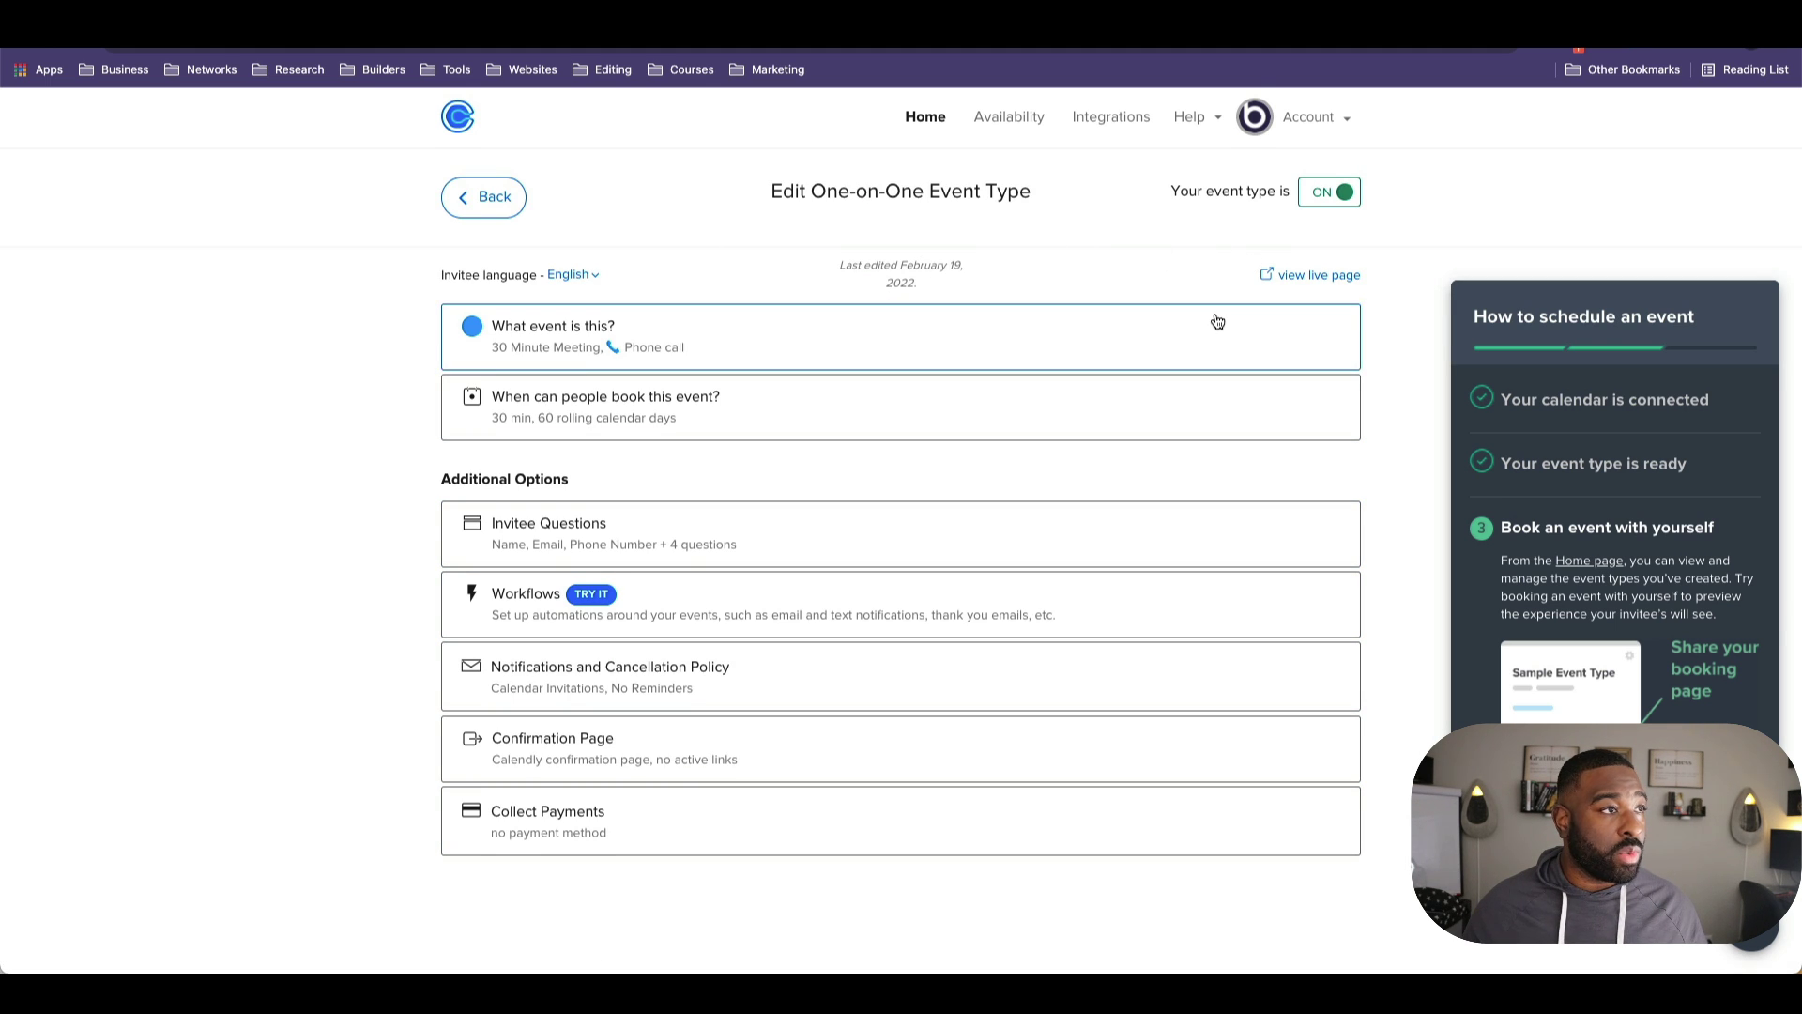
pyautogui.scroll(-1, 1215, 322)
pyautogui.scroll(1, 1217, 322)
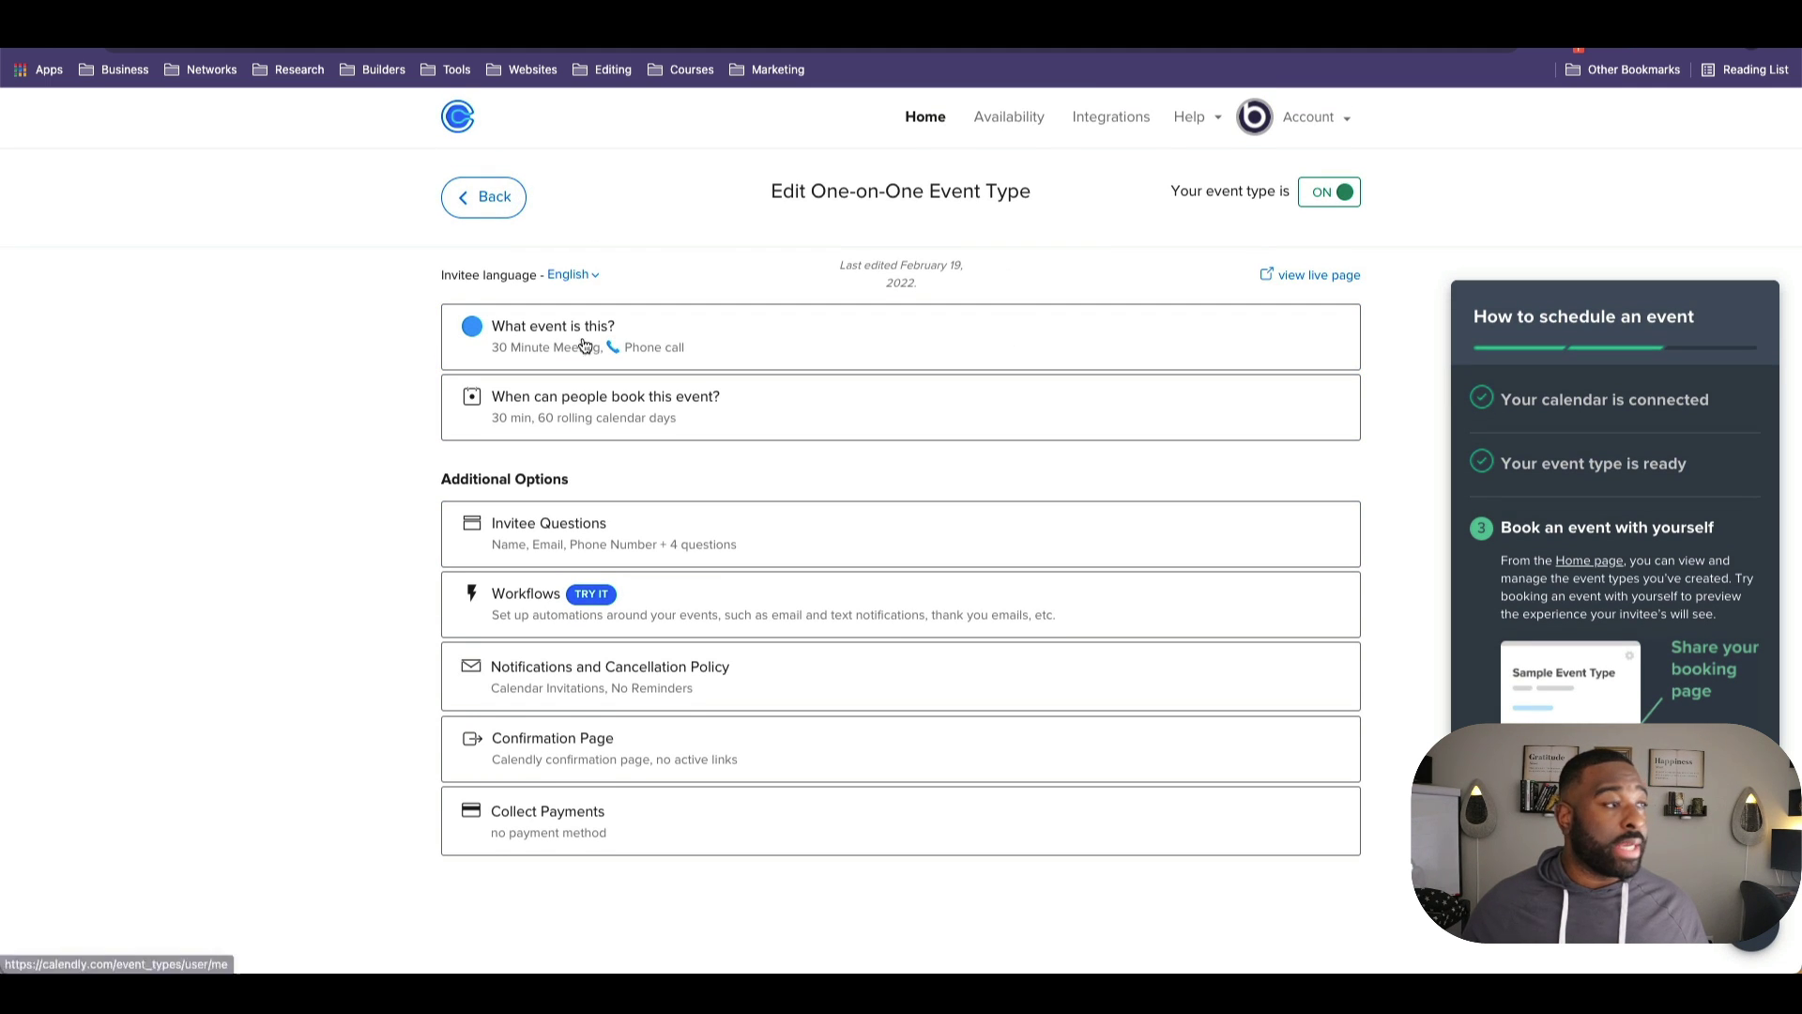
pyautogui.click(490, 197)
pyautogui.click(715, 444)
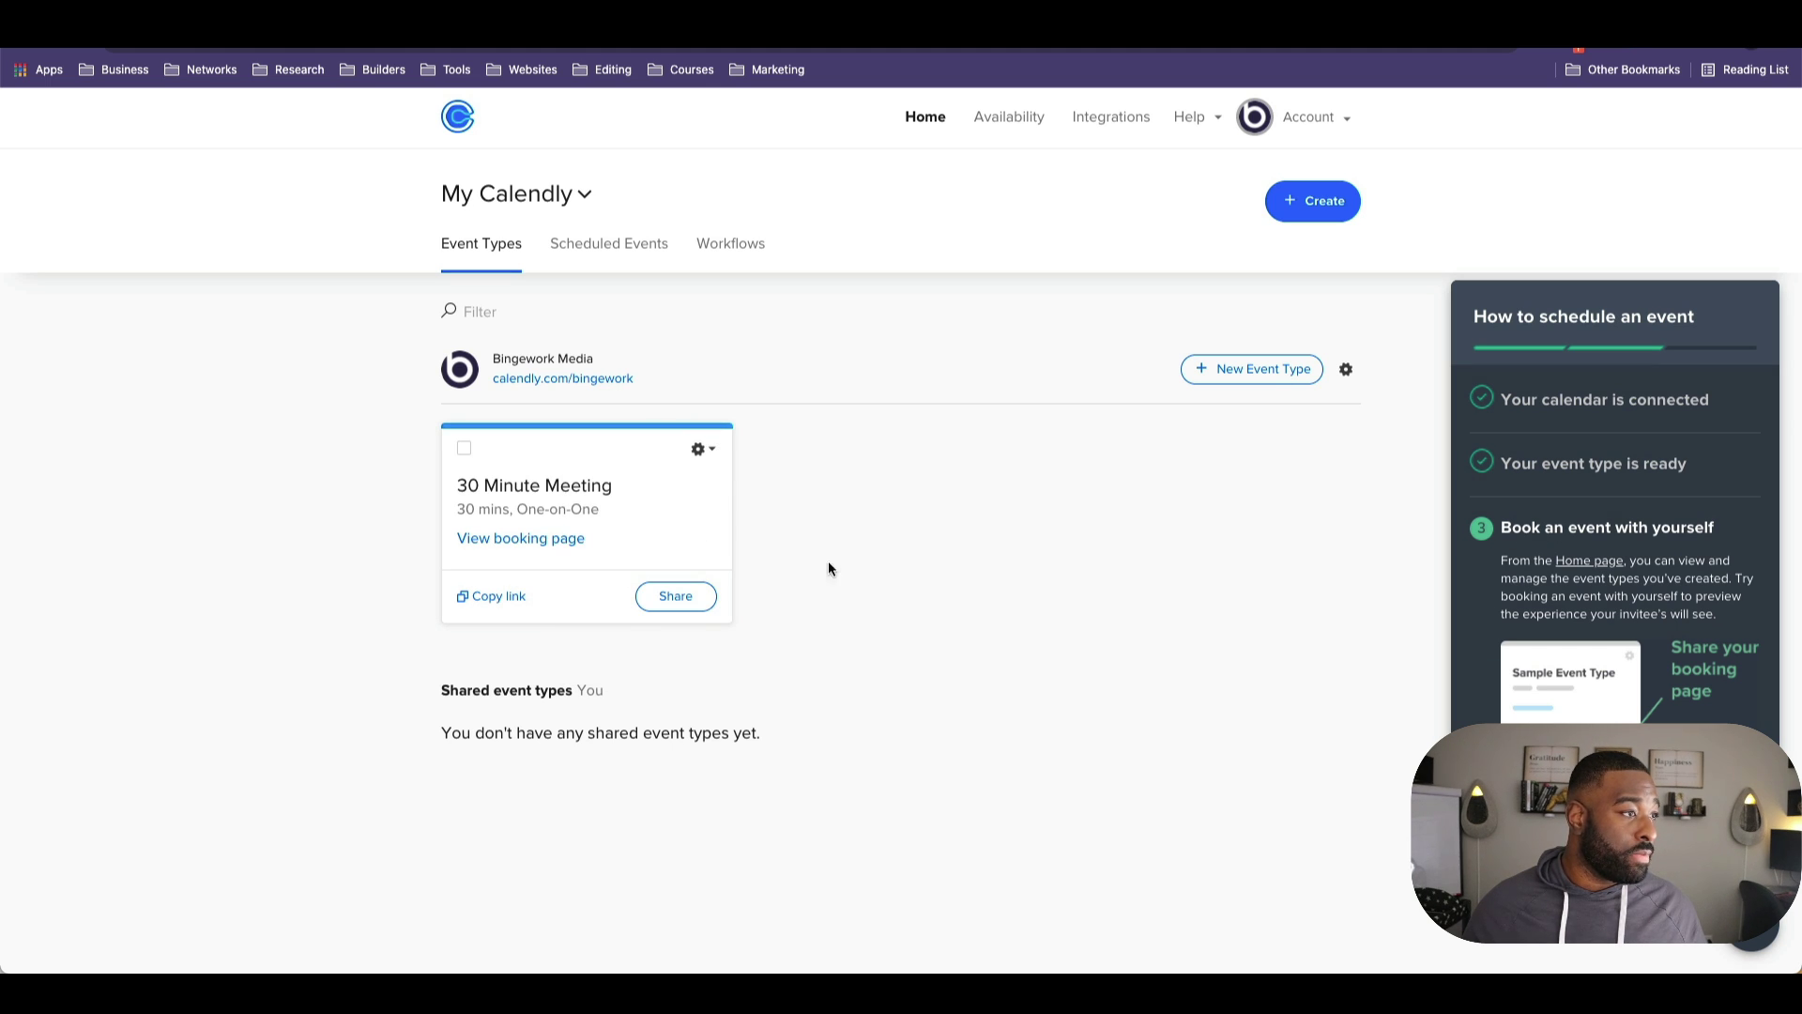
pyautogui.click(672, 594)
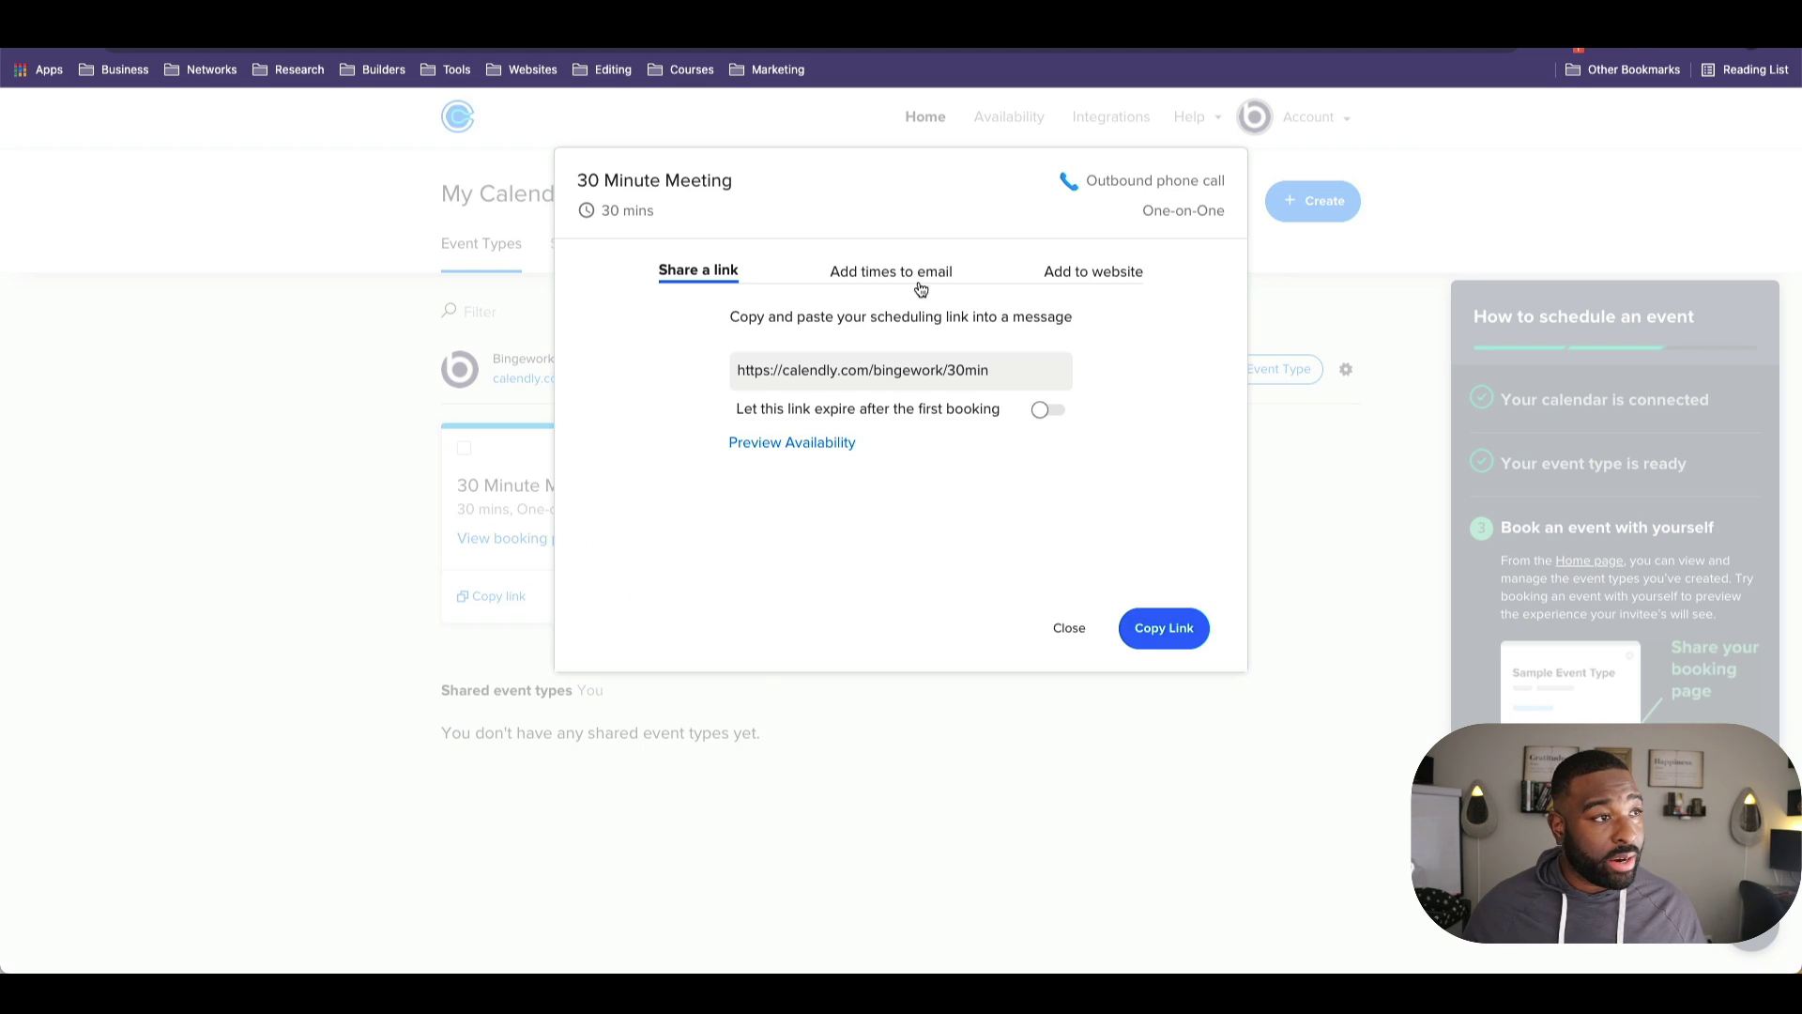
pyautogui.click(1064, 279)
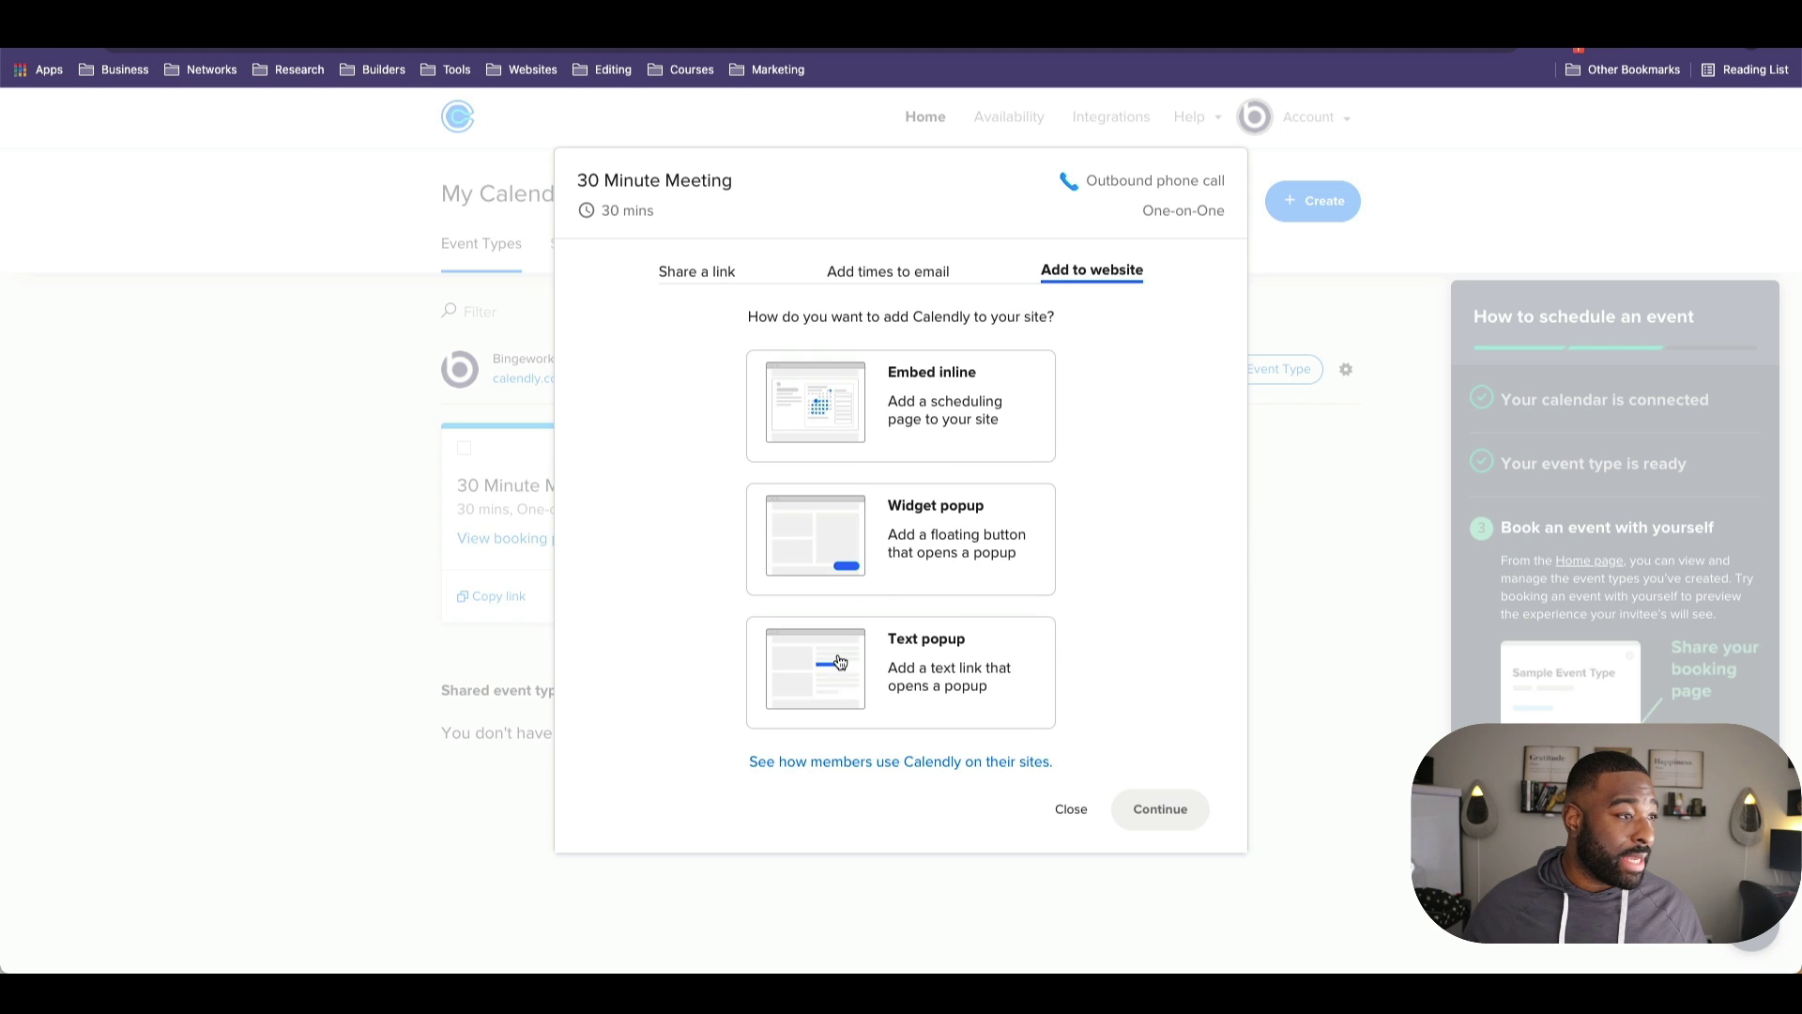
pyautogui.click(831, 416)
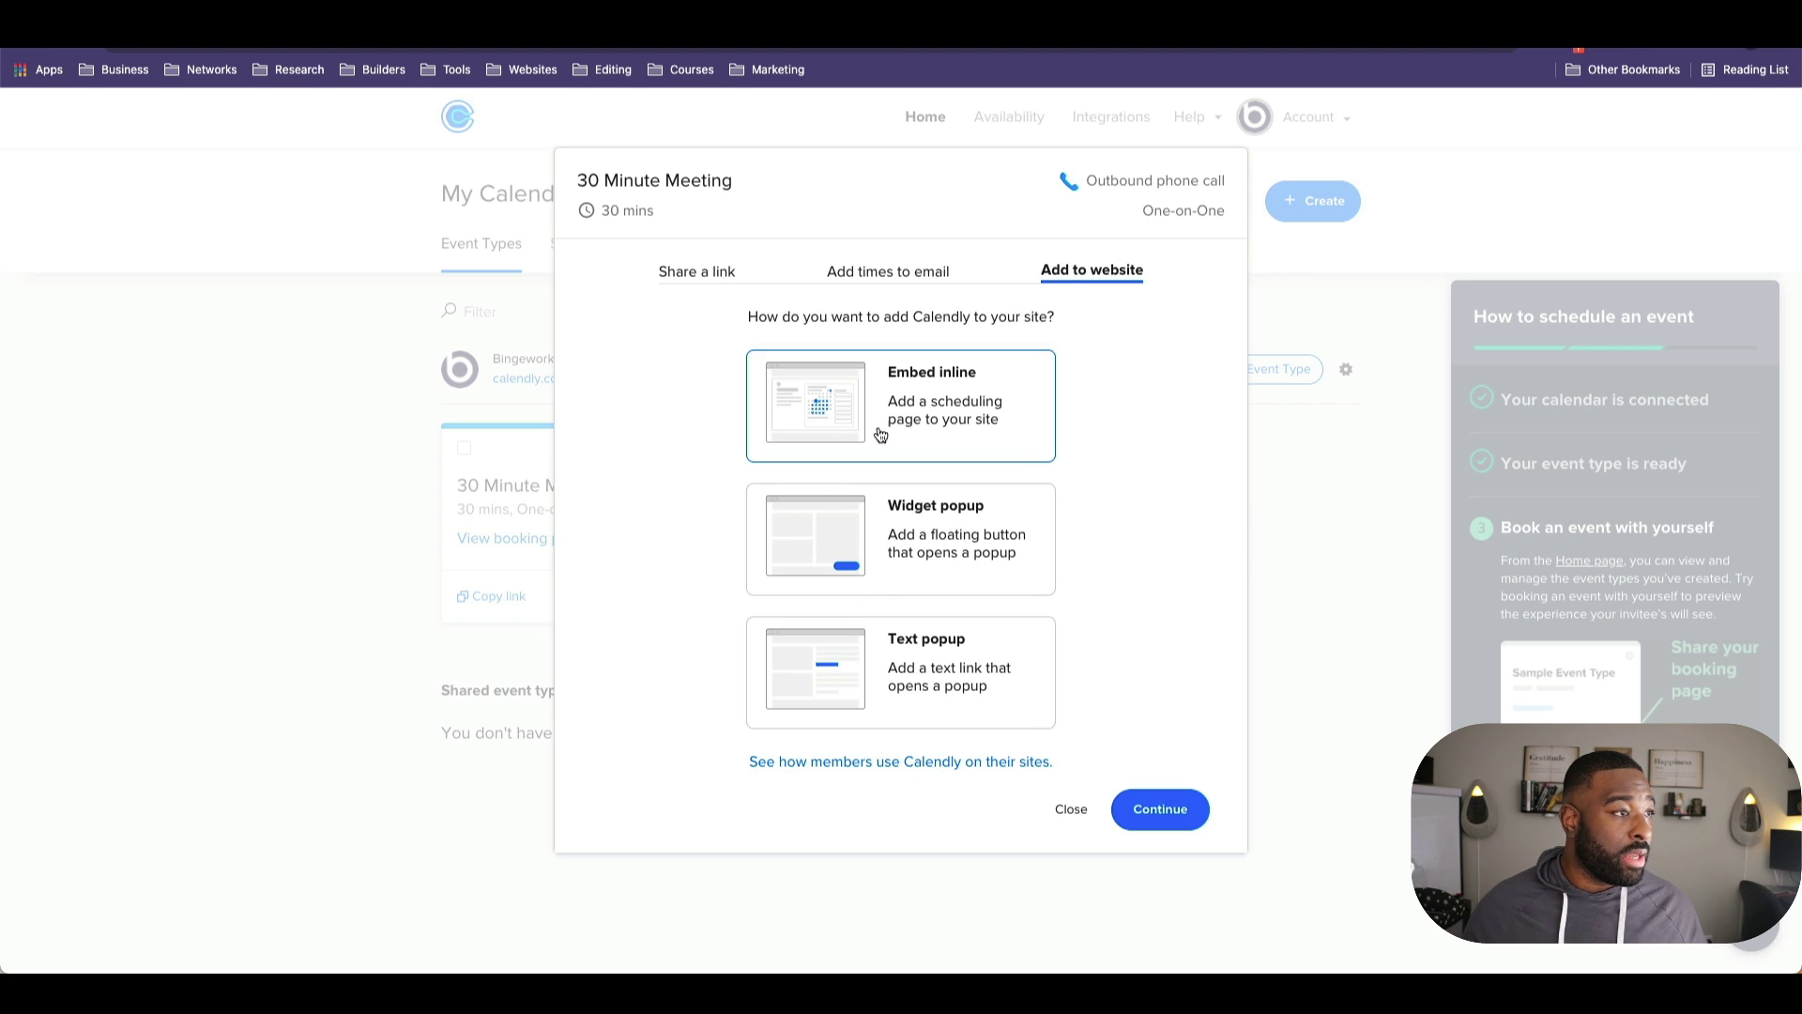
pyautogui.click(1156, 818)
pyautogui.click(1122, 541)
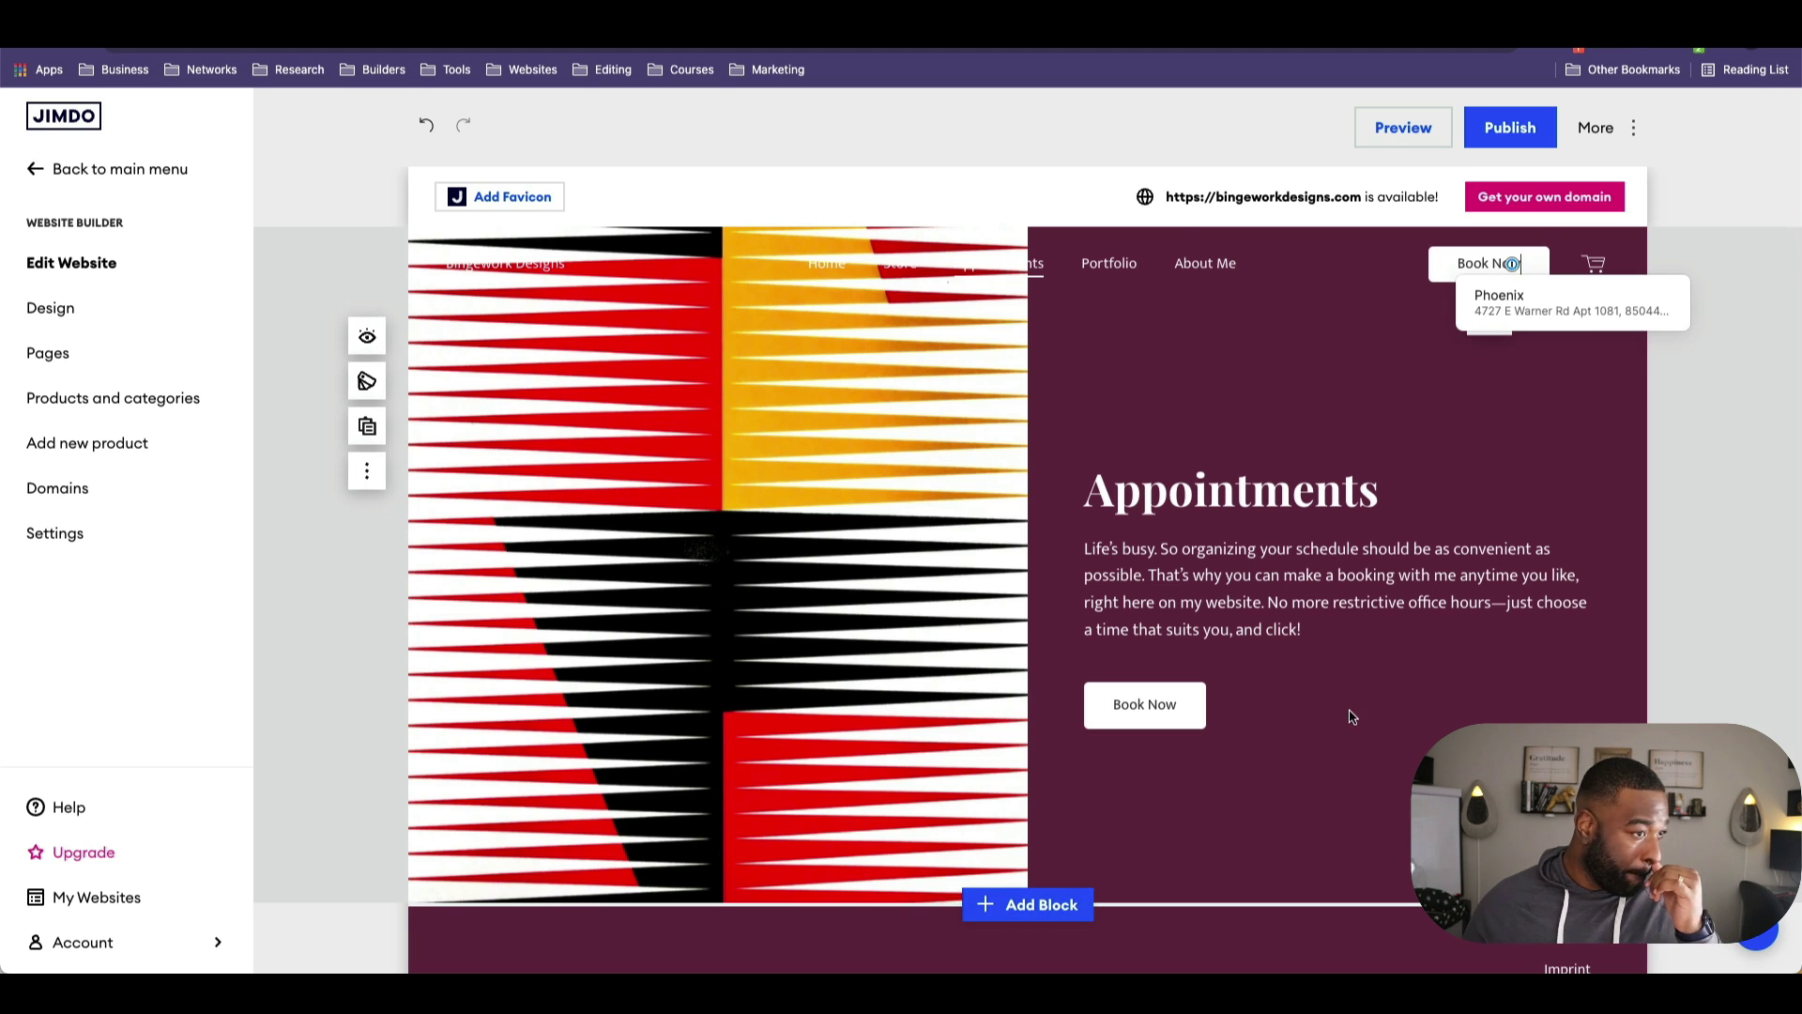
# Step: Start adding a new block below the Appointments section in Jimdo
pyautogui.scroll(-2, 1347, 716)
pyautogui.click(1006, 713)
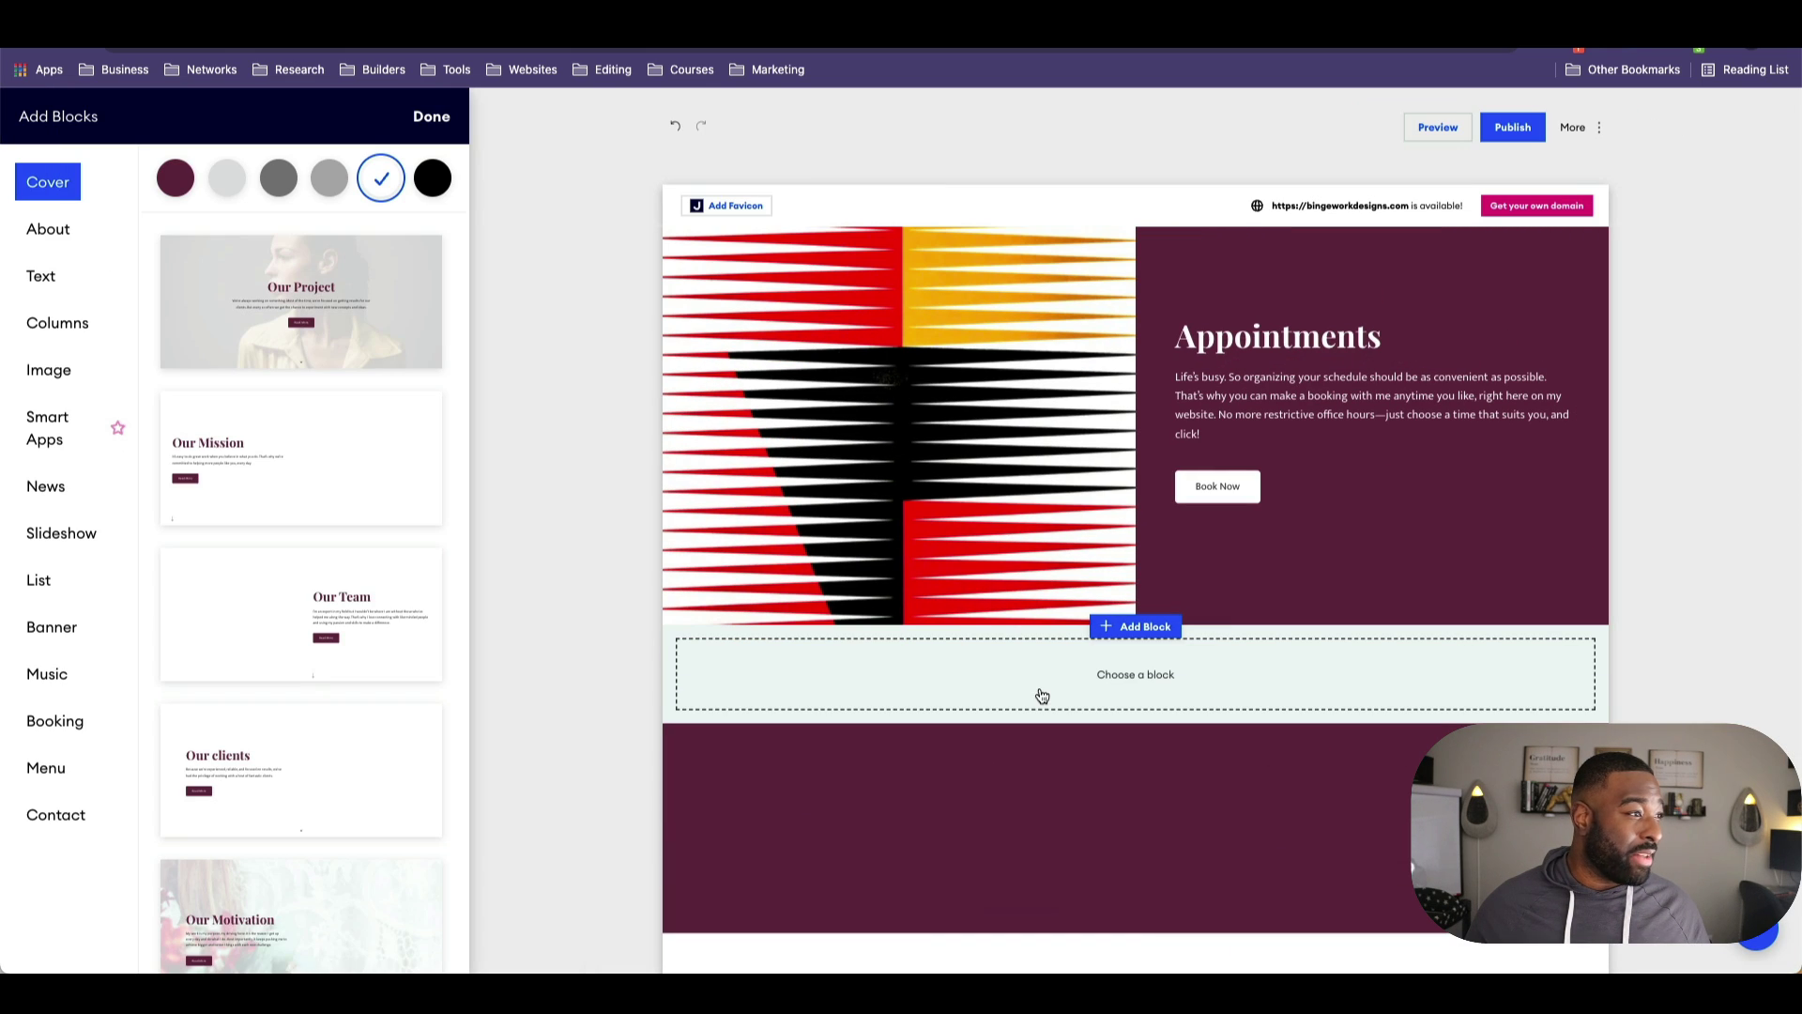
pyautogui.scroll(-2, 289, 579)
pyautogui.scroll(-3, 289, 579)
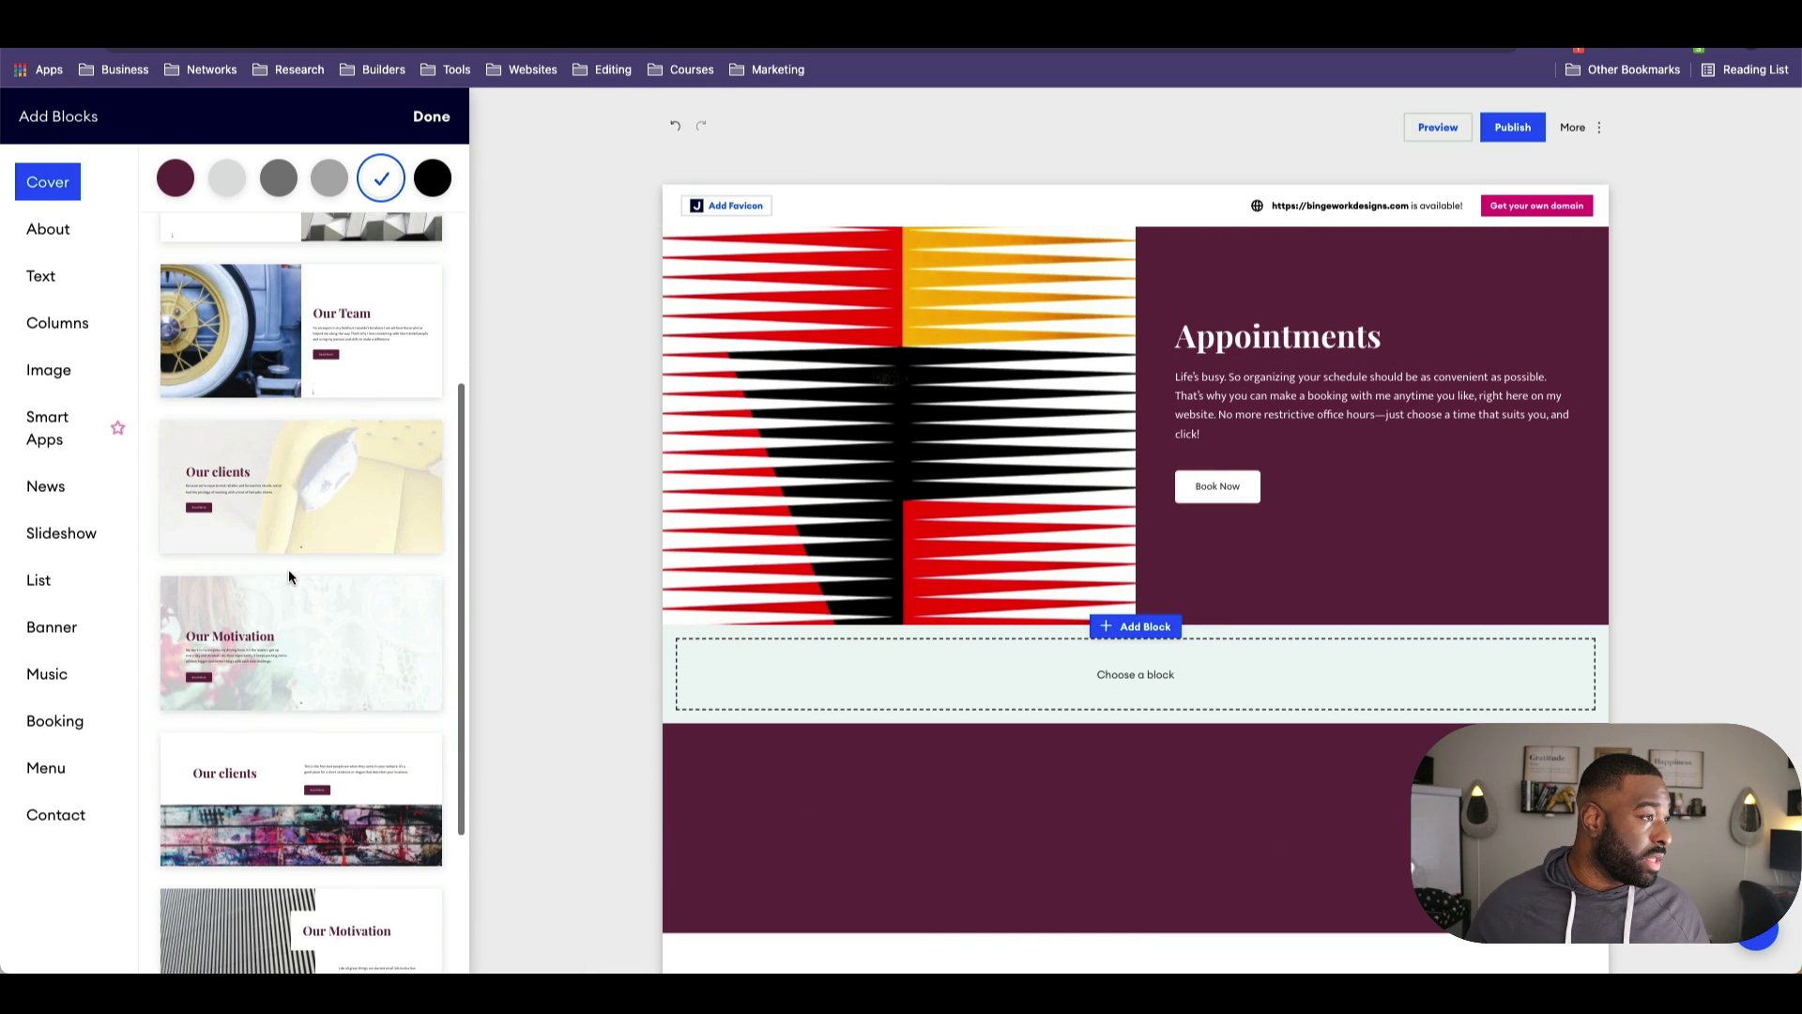
pyautogui.scroll(5, 289, 569)
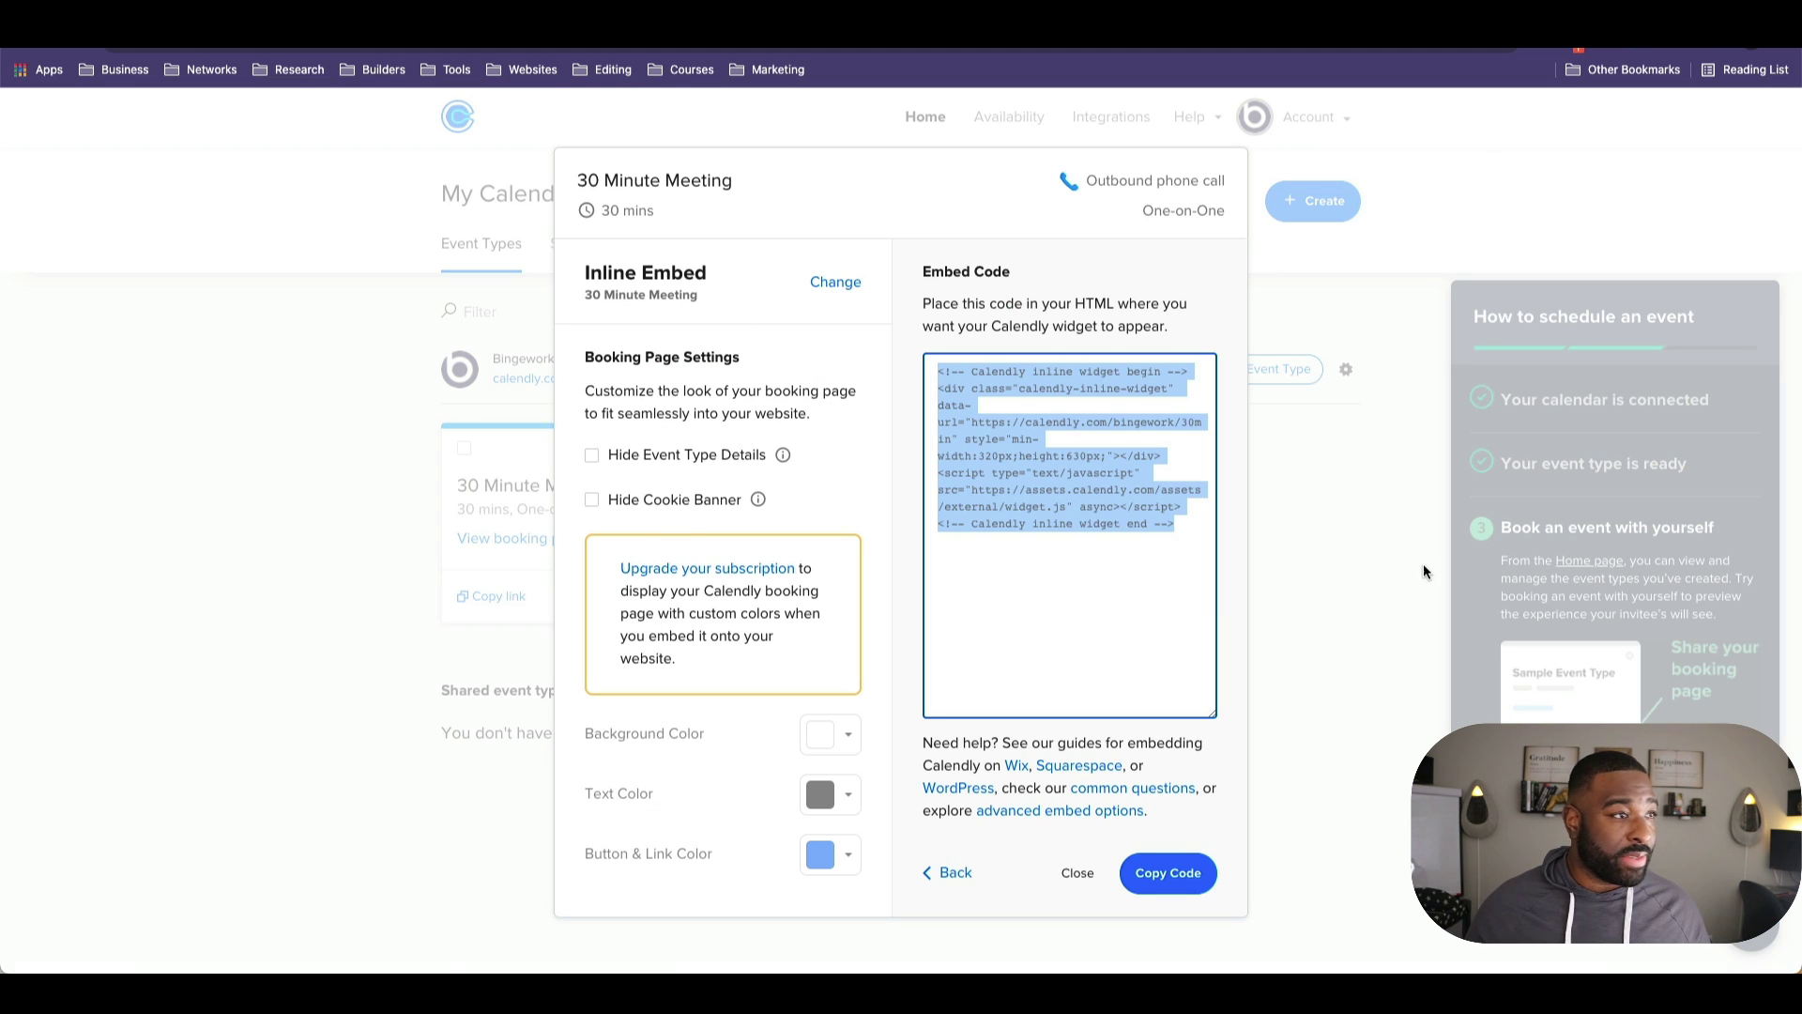
# Step: Copy the 30 Minute Meeting's Calendly scheduling link, then close Jimdo's block picker
pyautogui.click(954, 875)
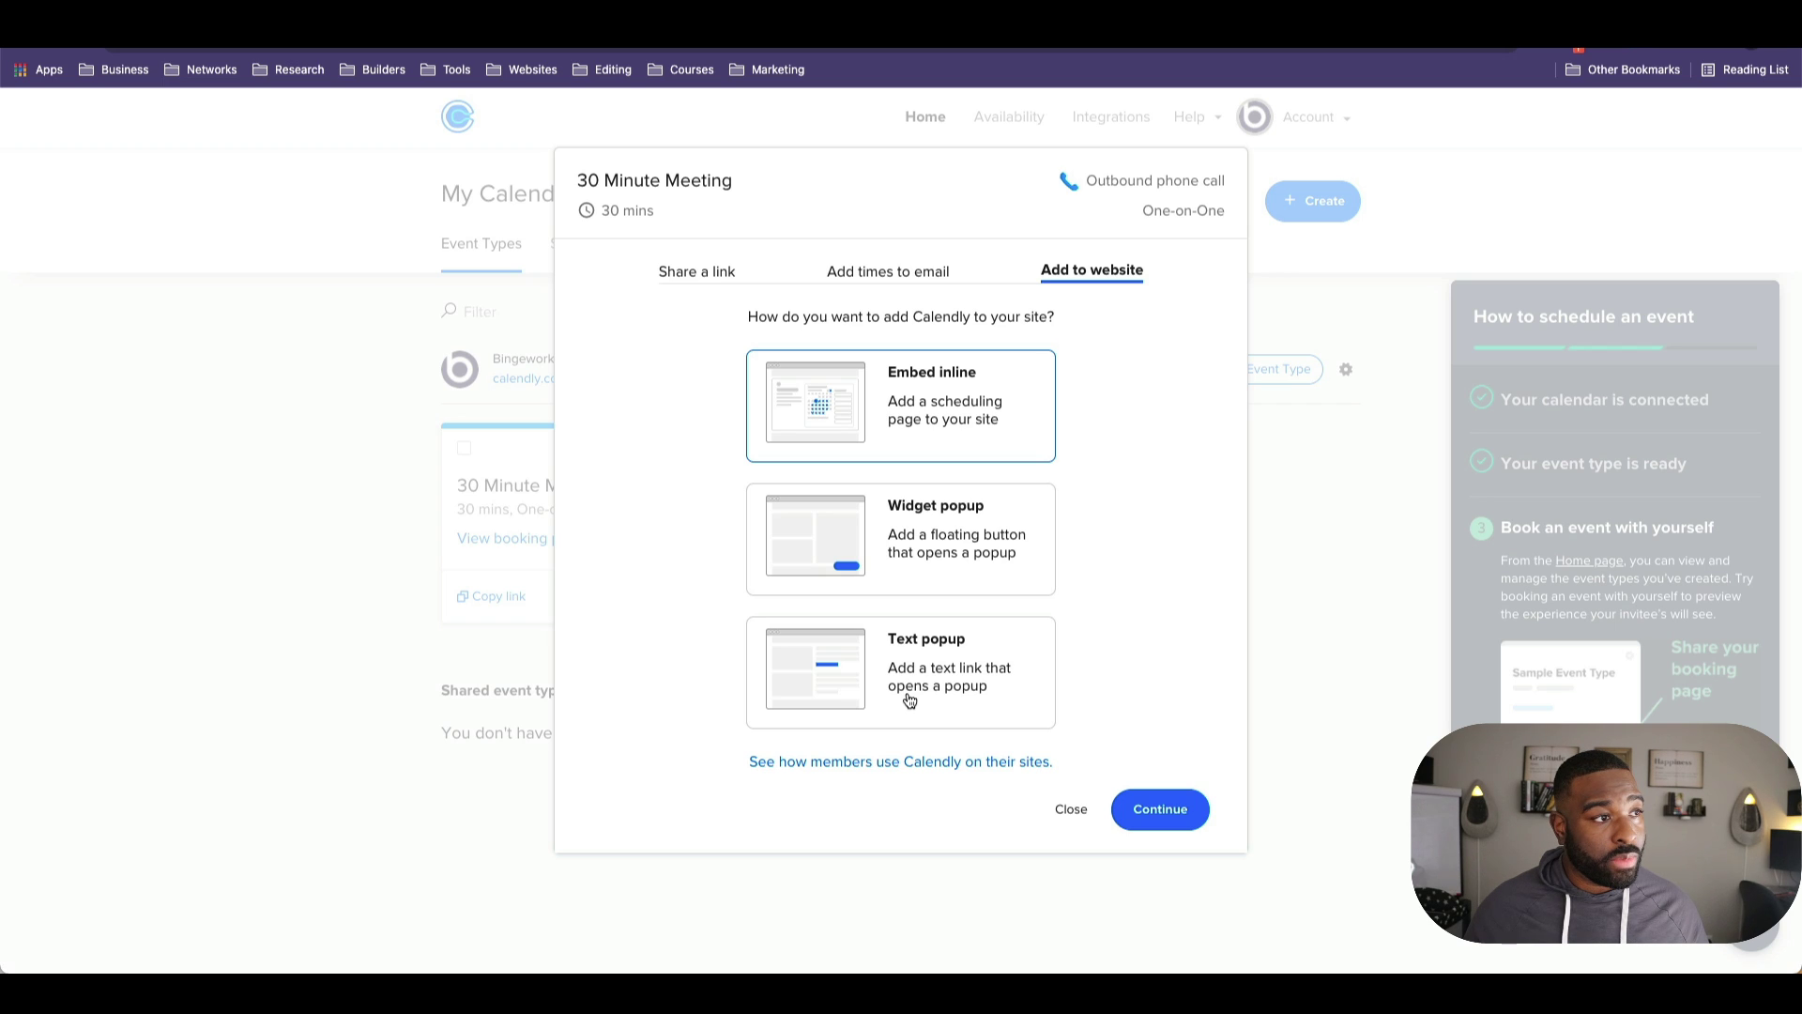
pyautogui.click(921, 567)
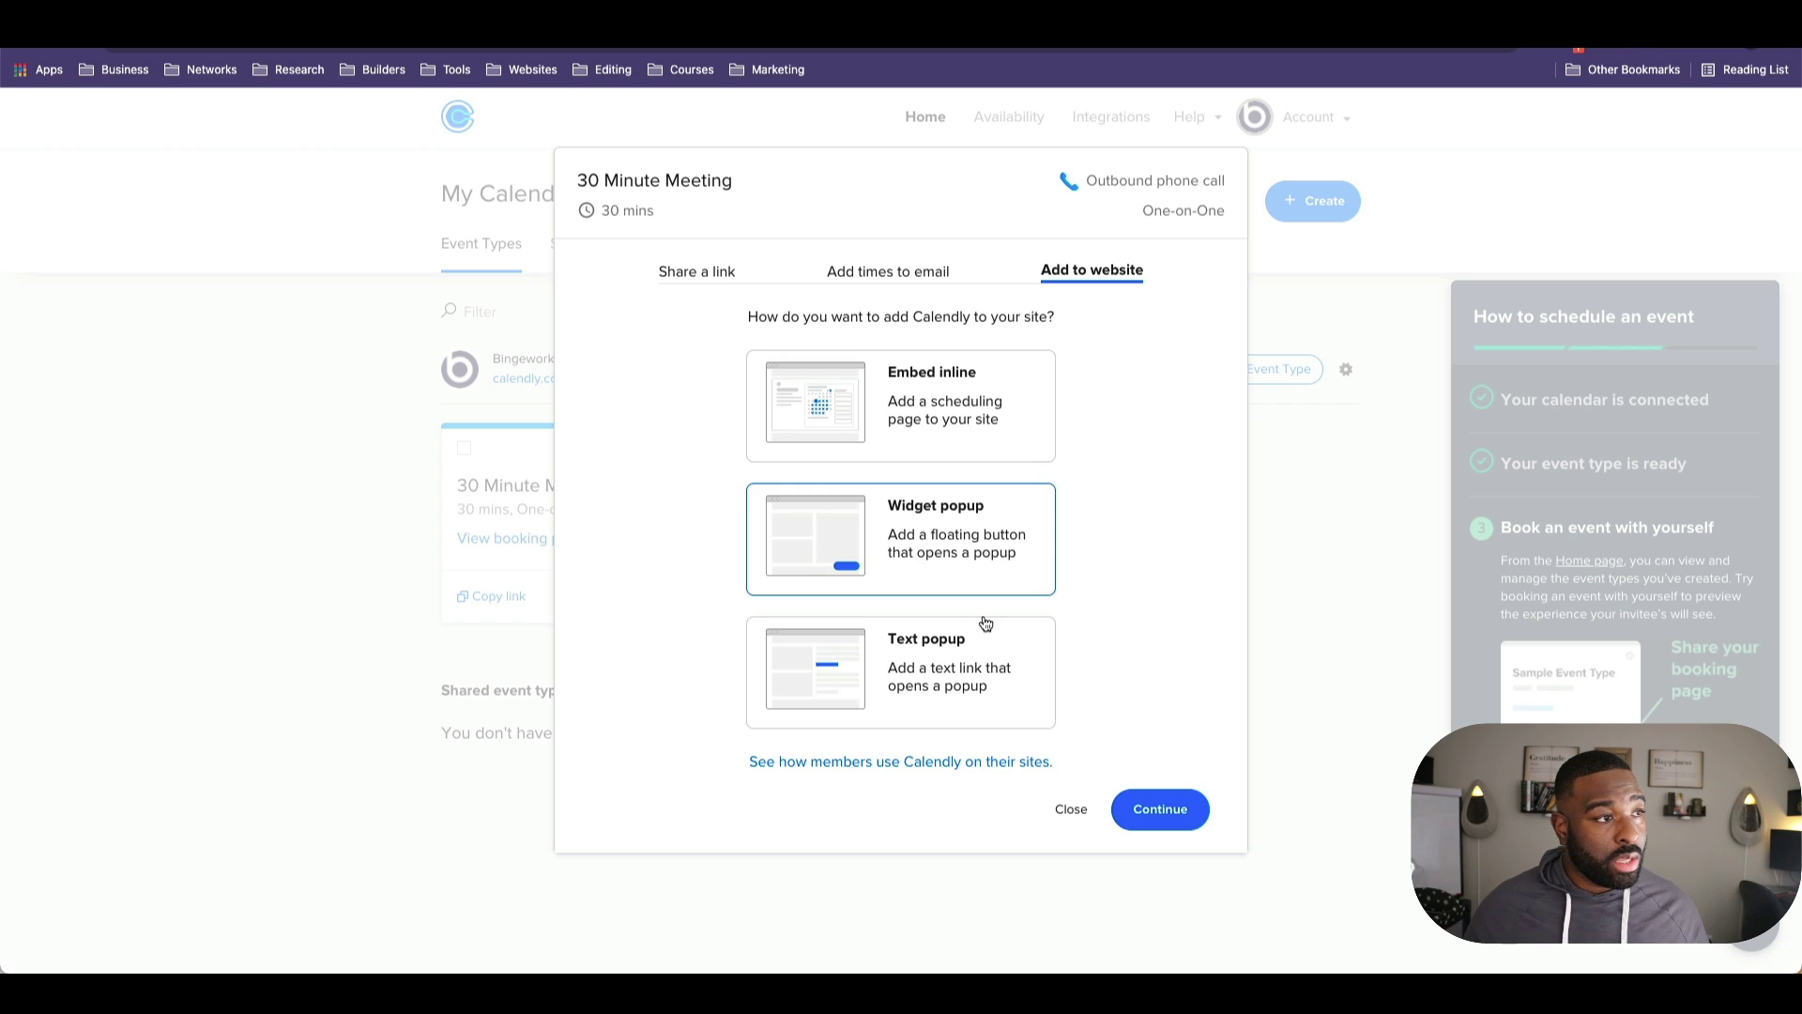
pyautogui.click(934, 673)
pyautogui.click(718, 273)
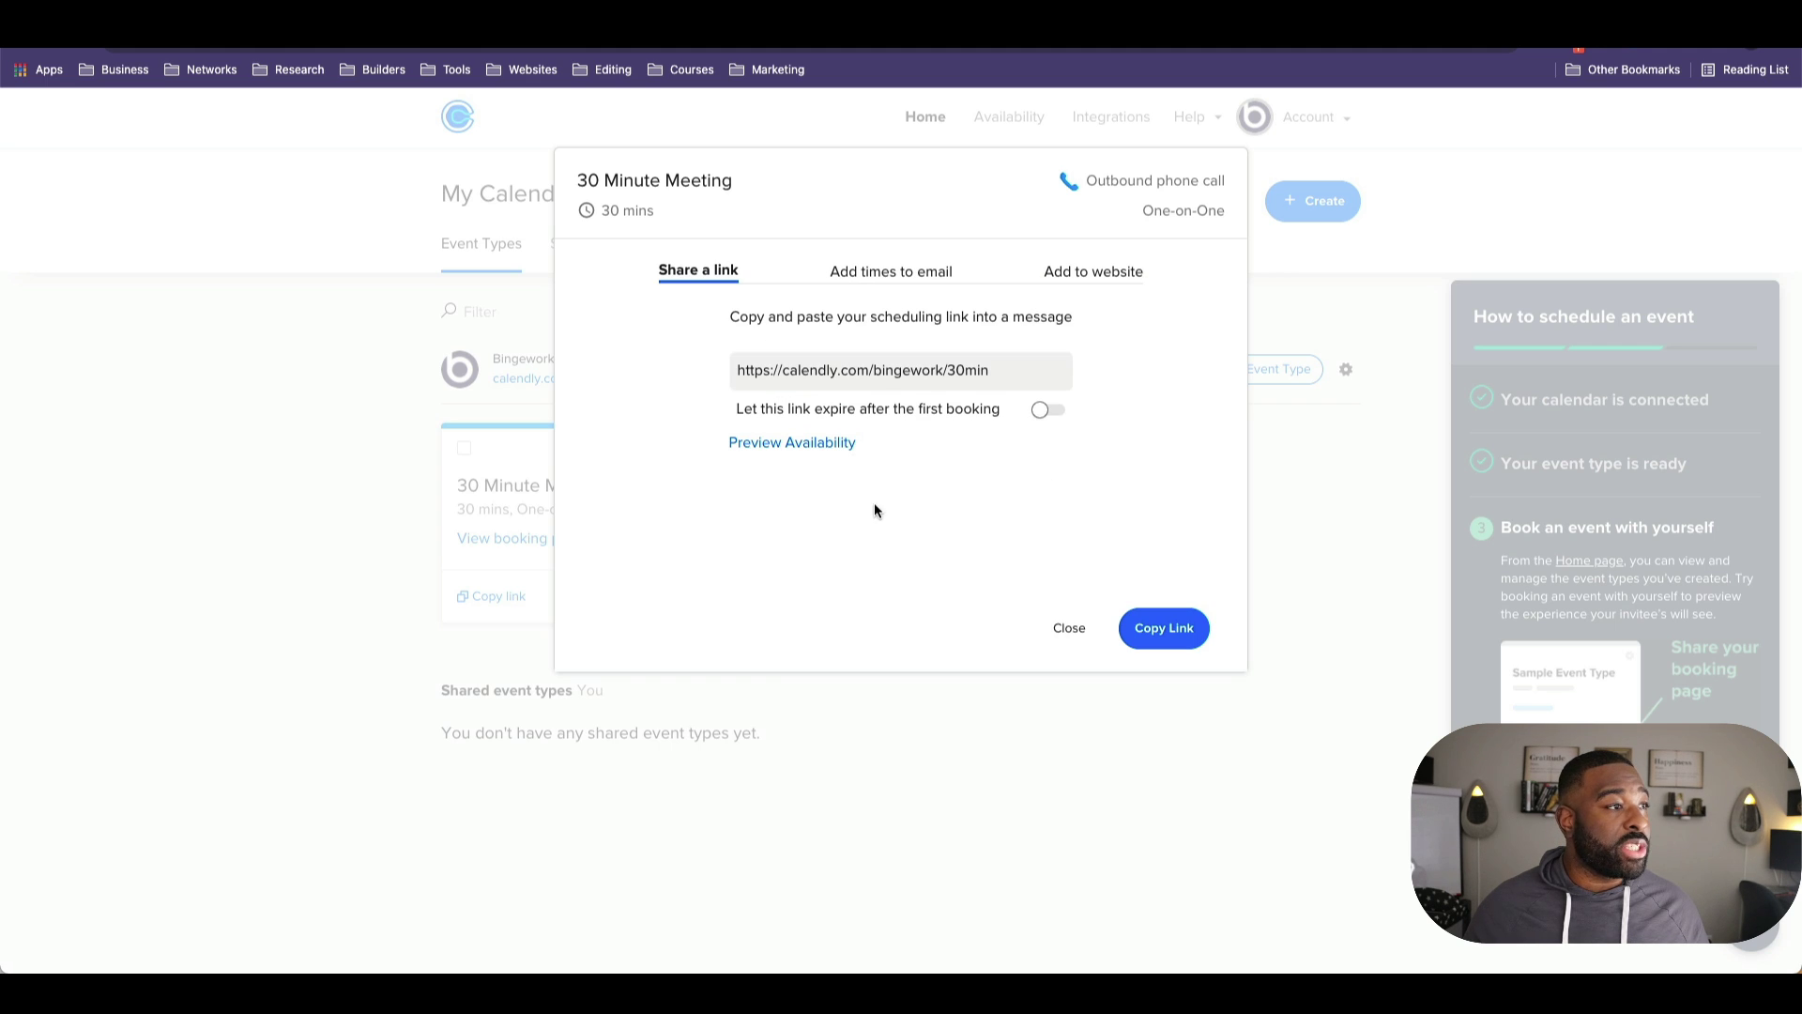
pyautogui.click(1016, 377)
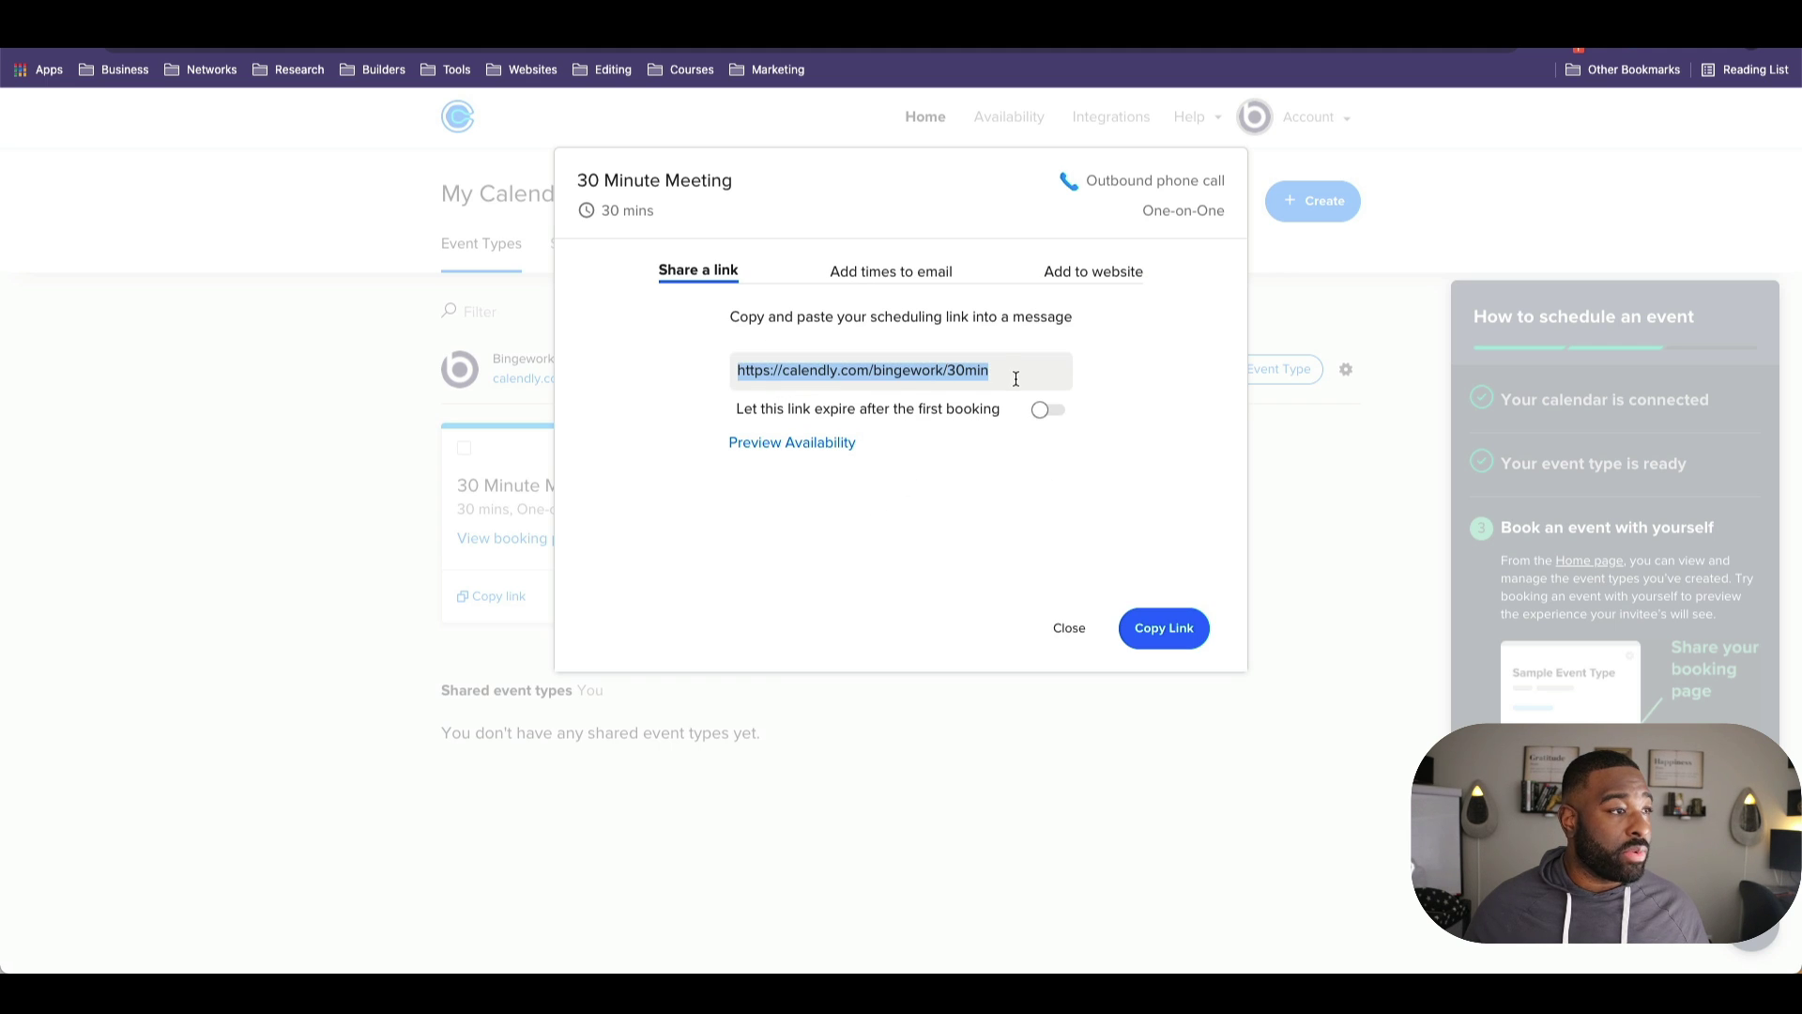
pyautogui.click(1160, 649)
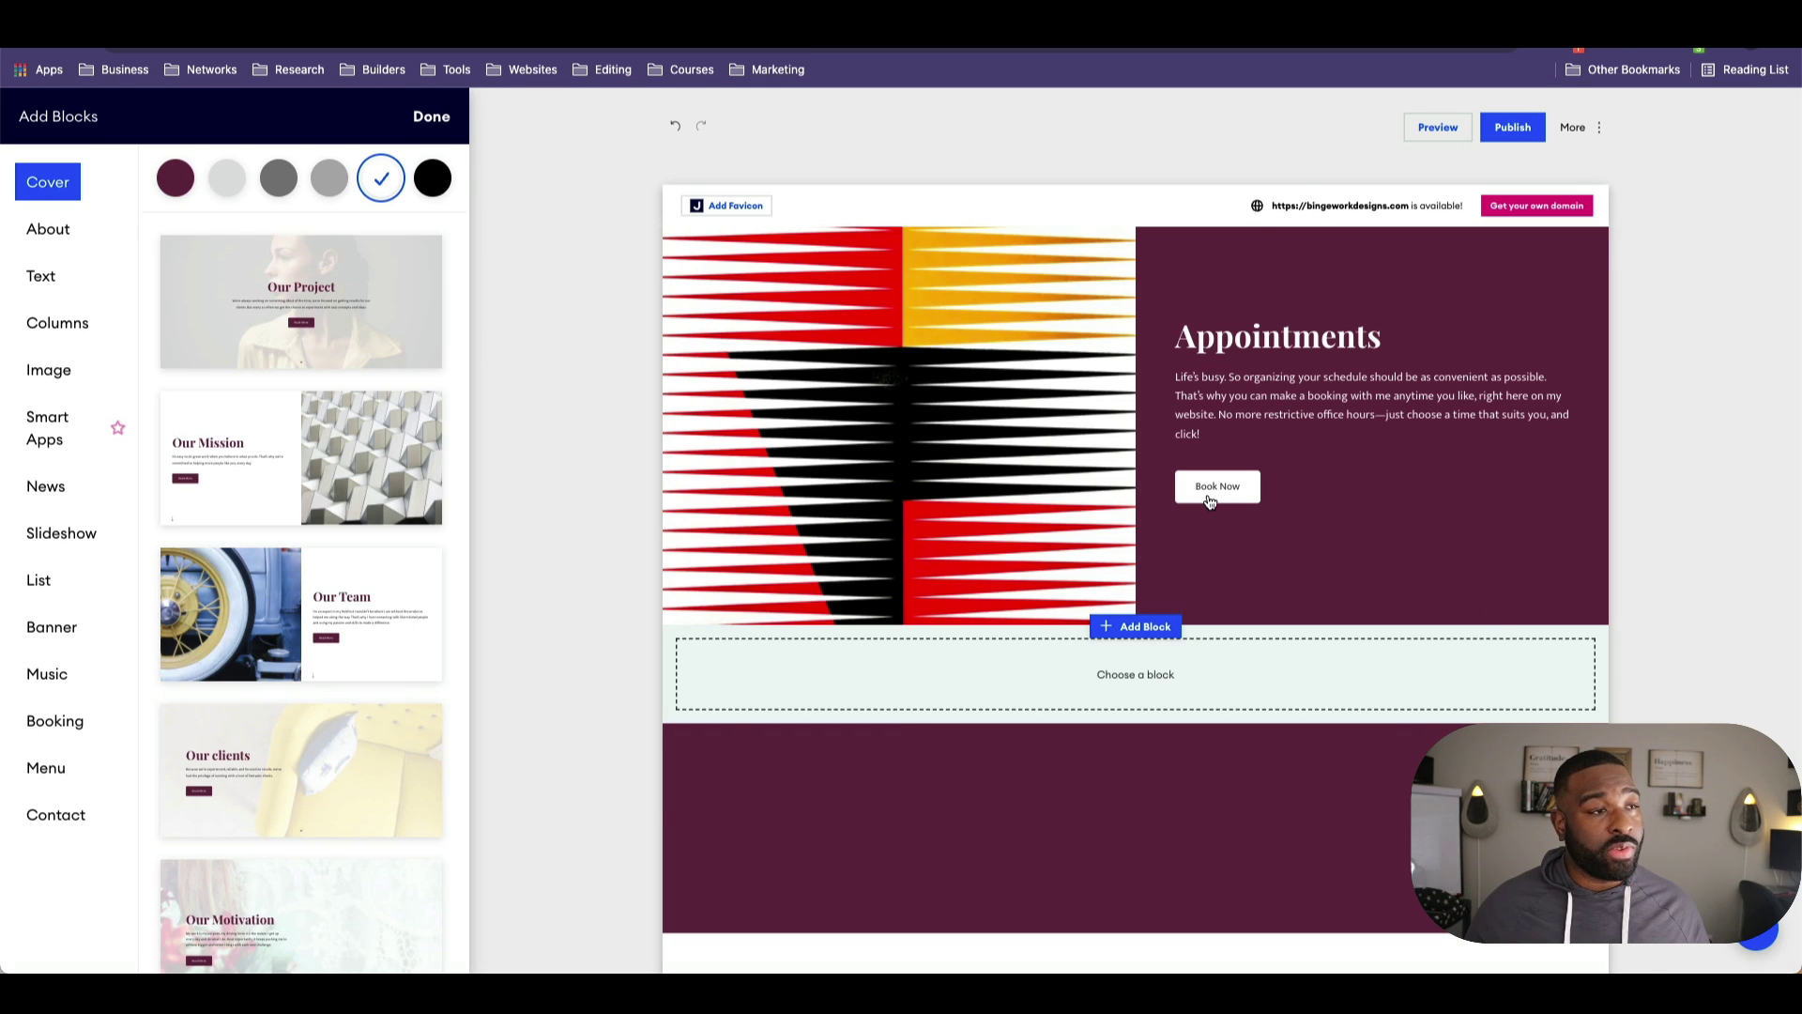
pyautogui.click(1210, 502)
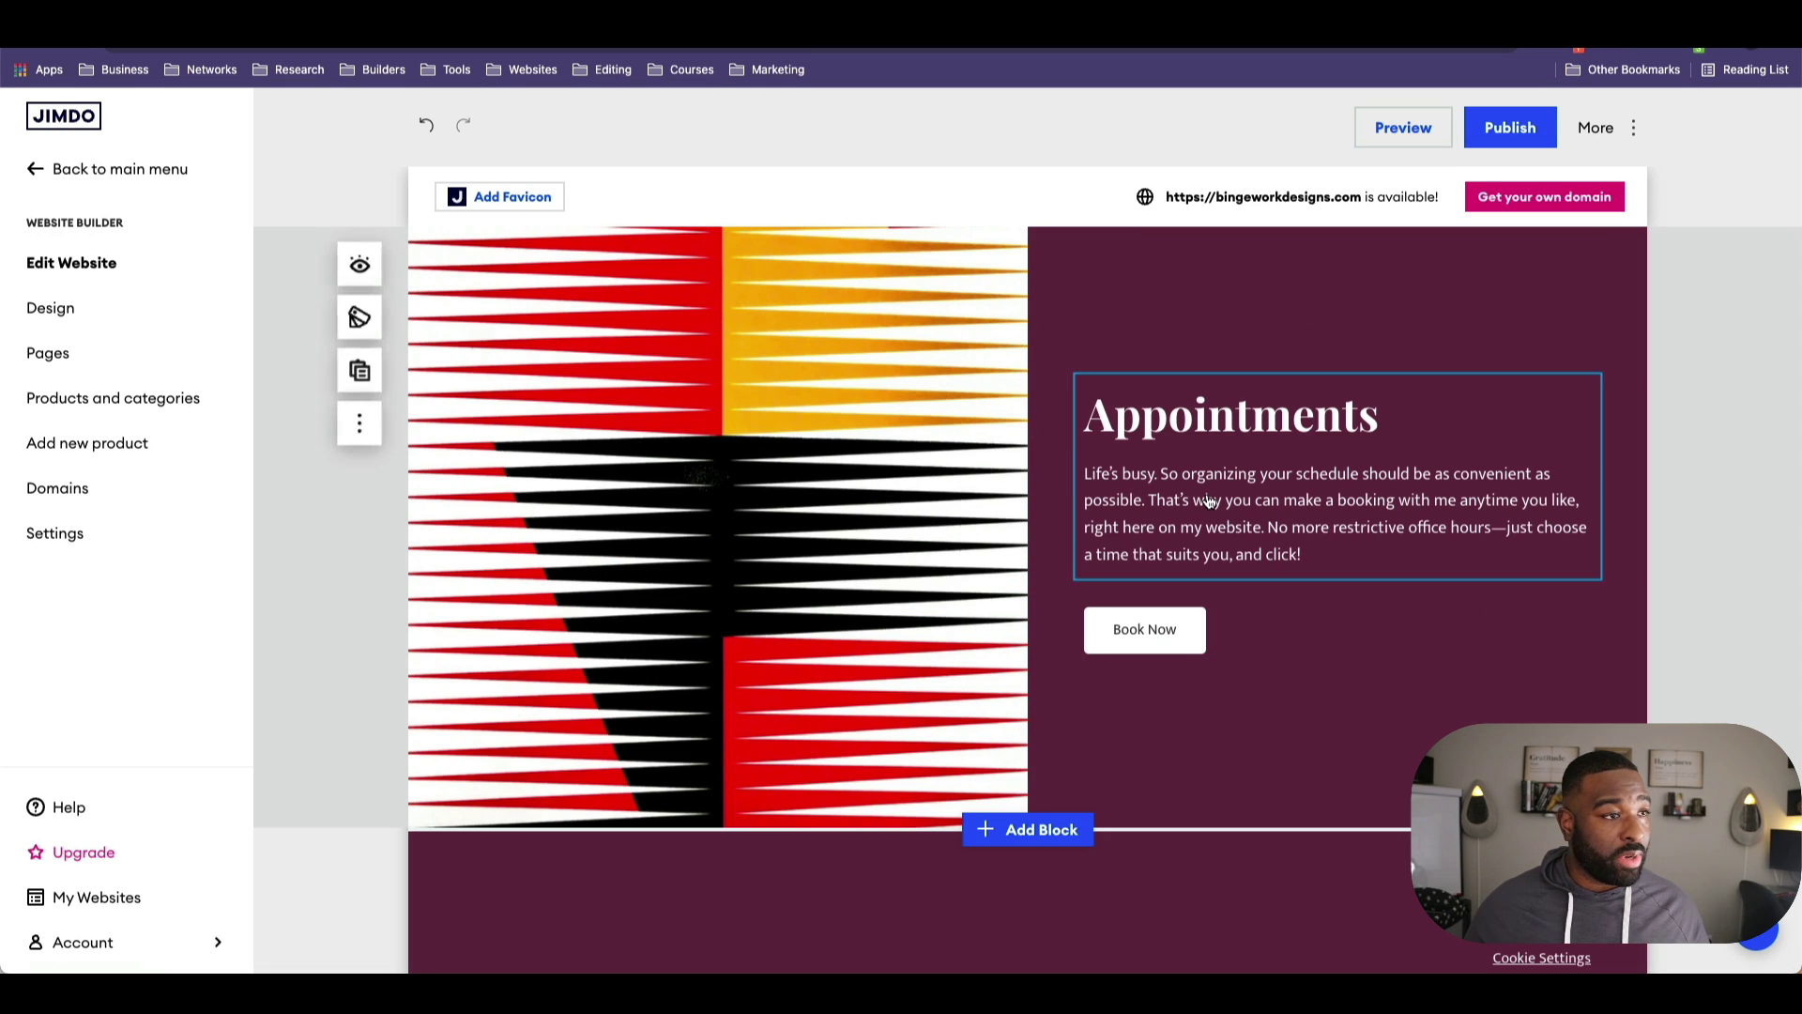
# Step: Change the Appointments Book Now button's link type to Booking Service
pyautogui.click(1174, 631)
pyautogui.click(1198, 581)
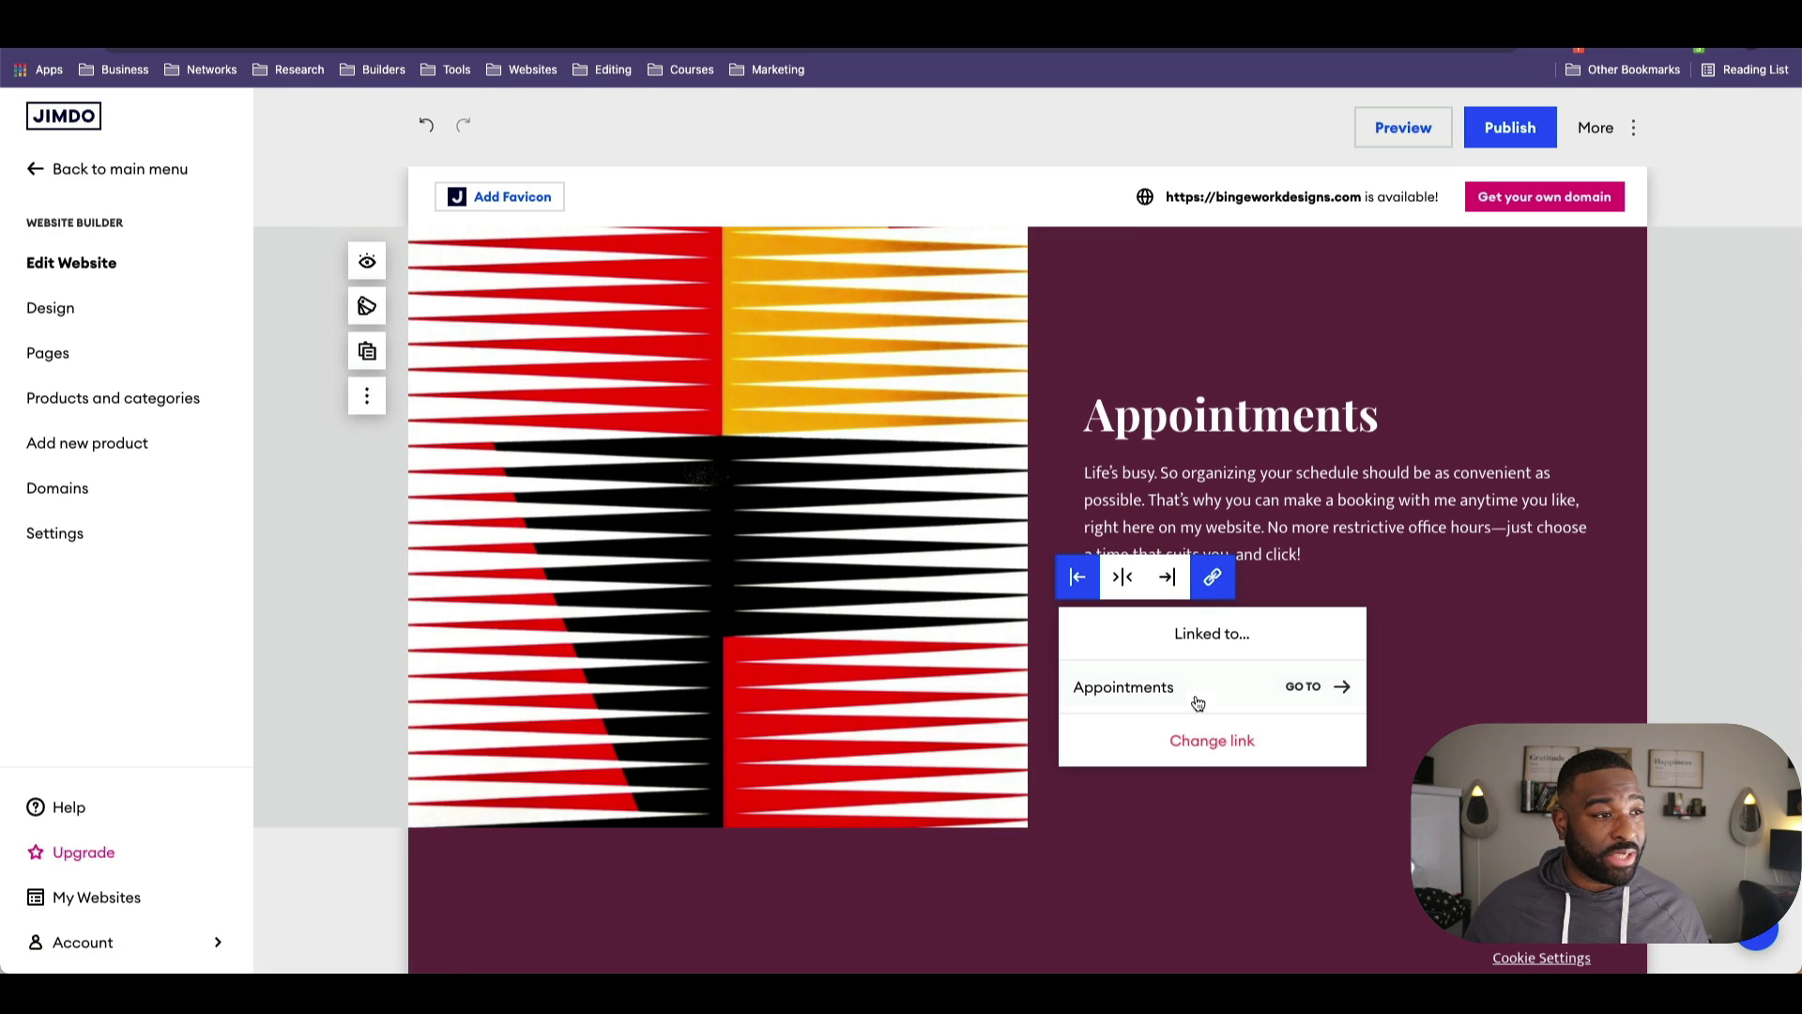
pyautogui.click(1241, 742)
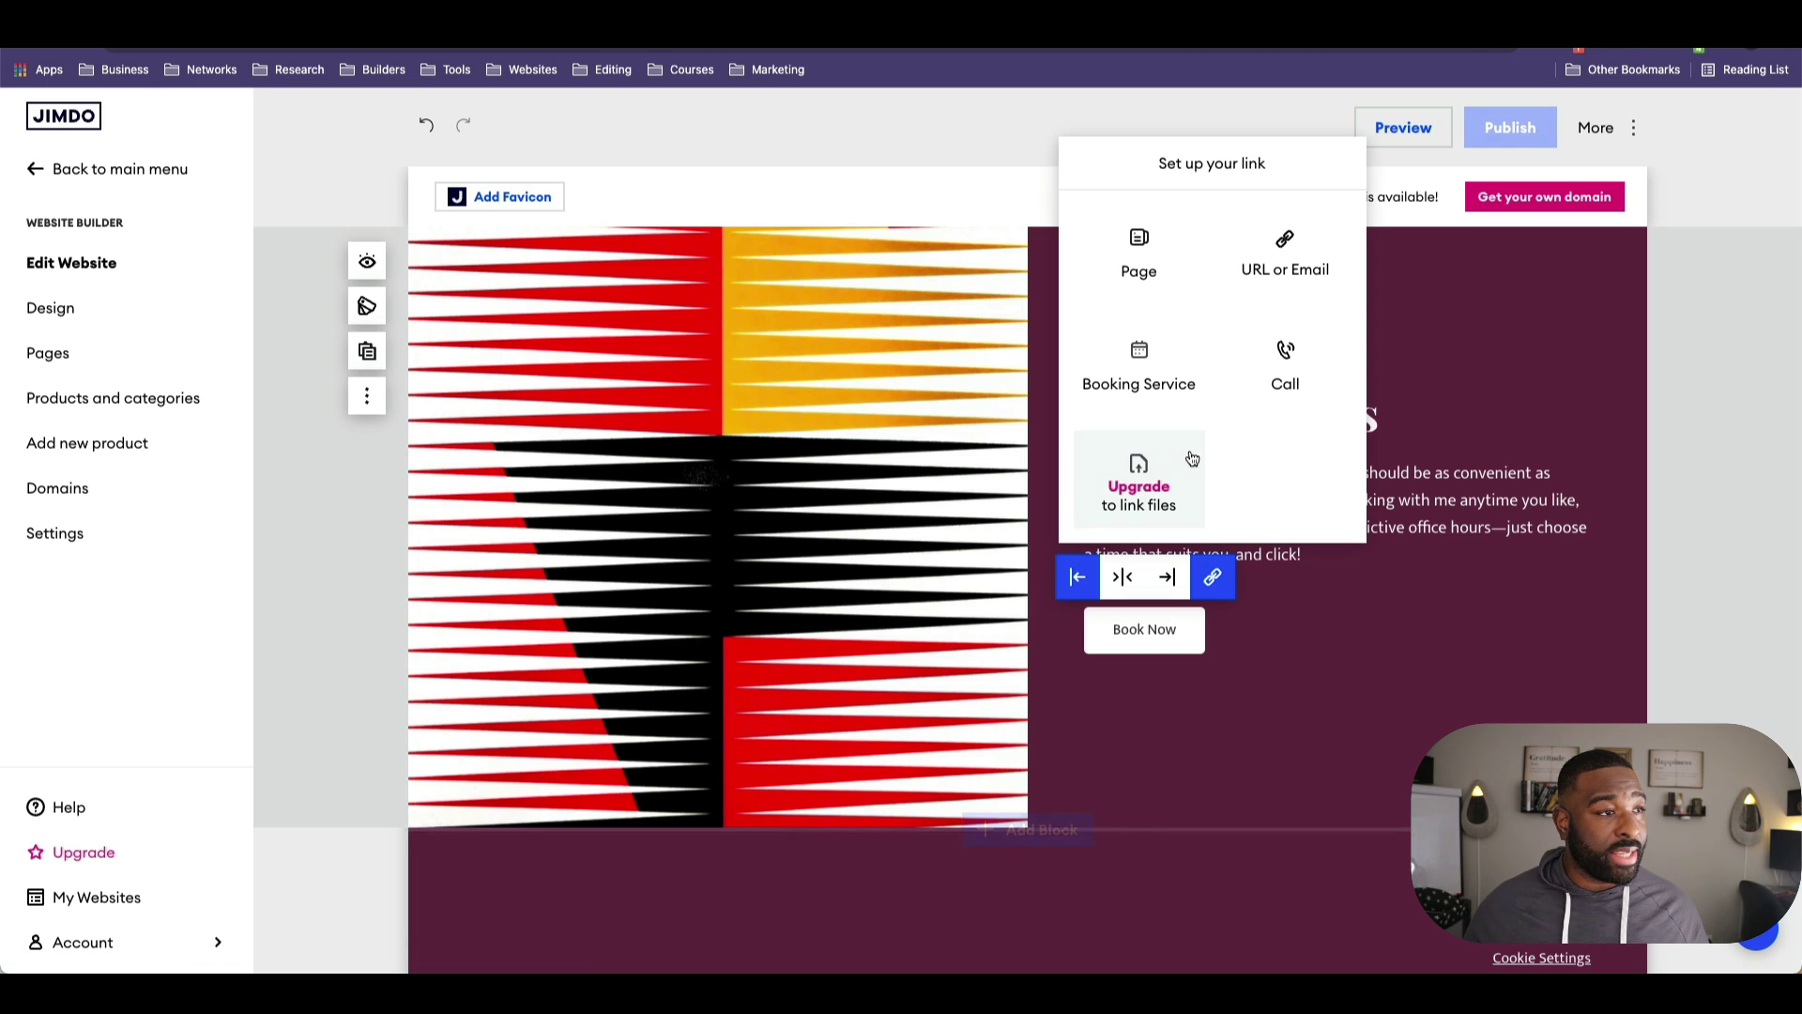
pyautogui.click(1280, 247)
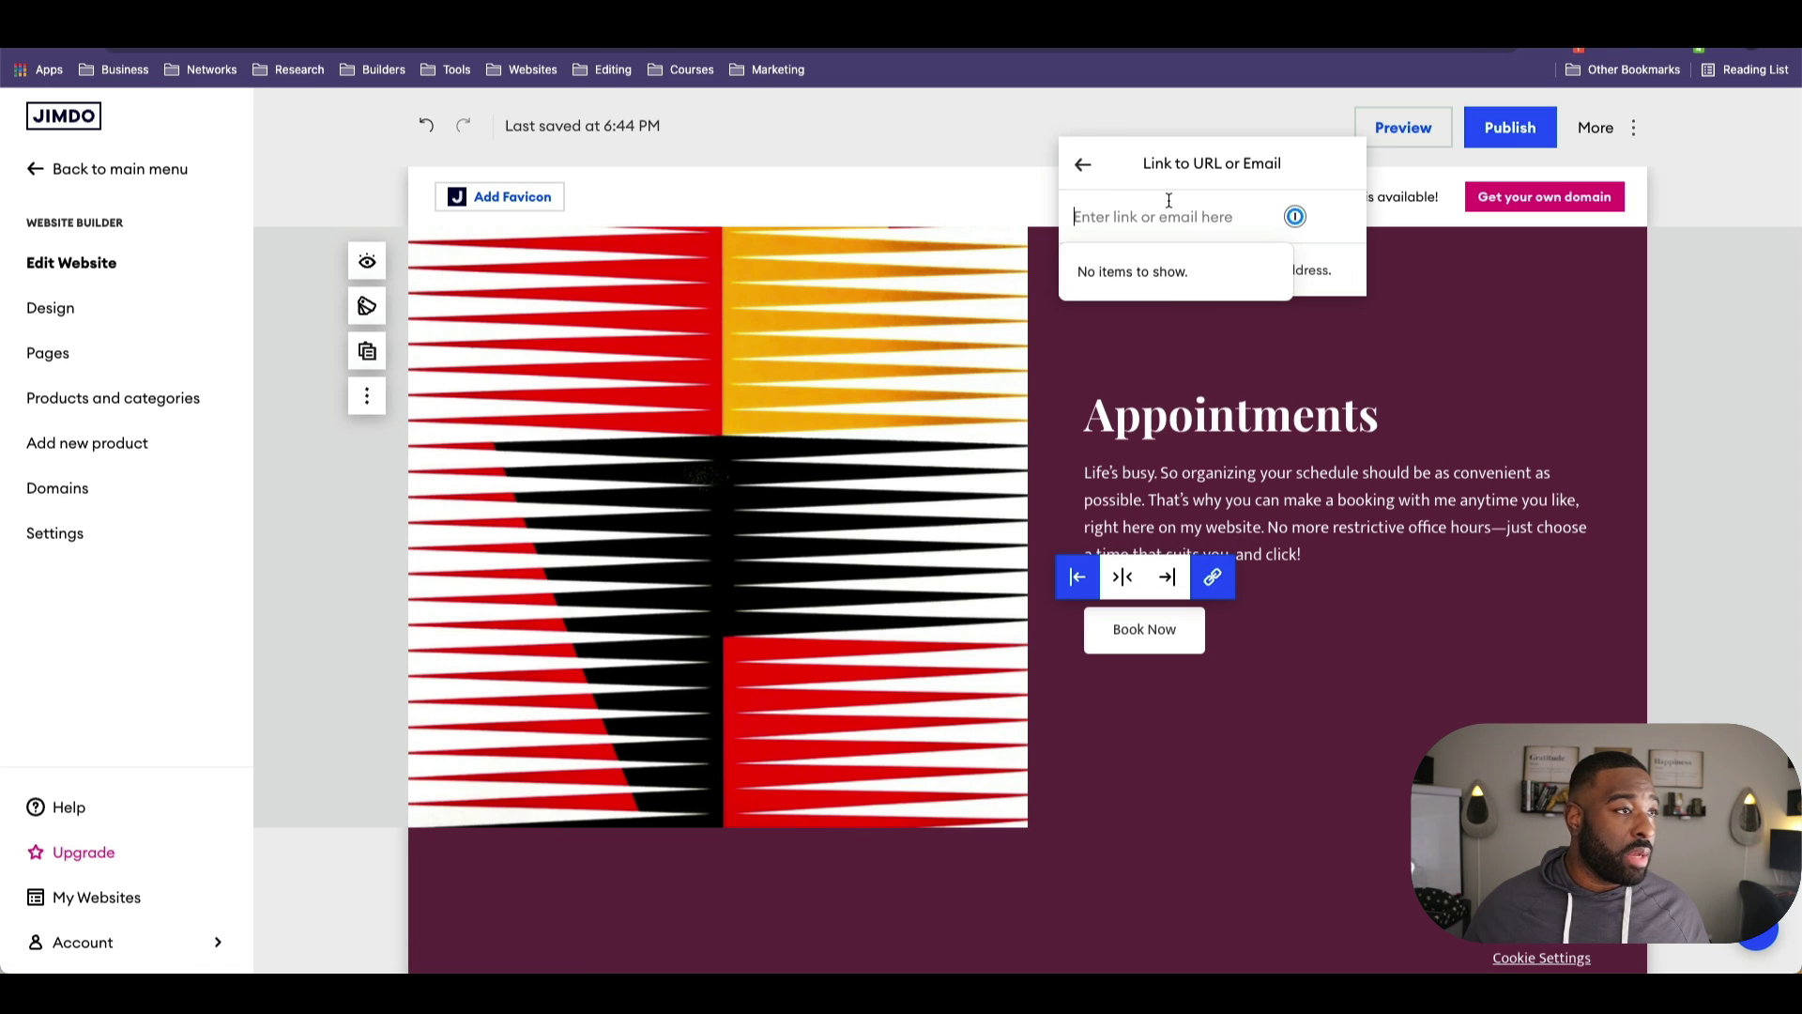
pyautogui.click(1087, 167)
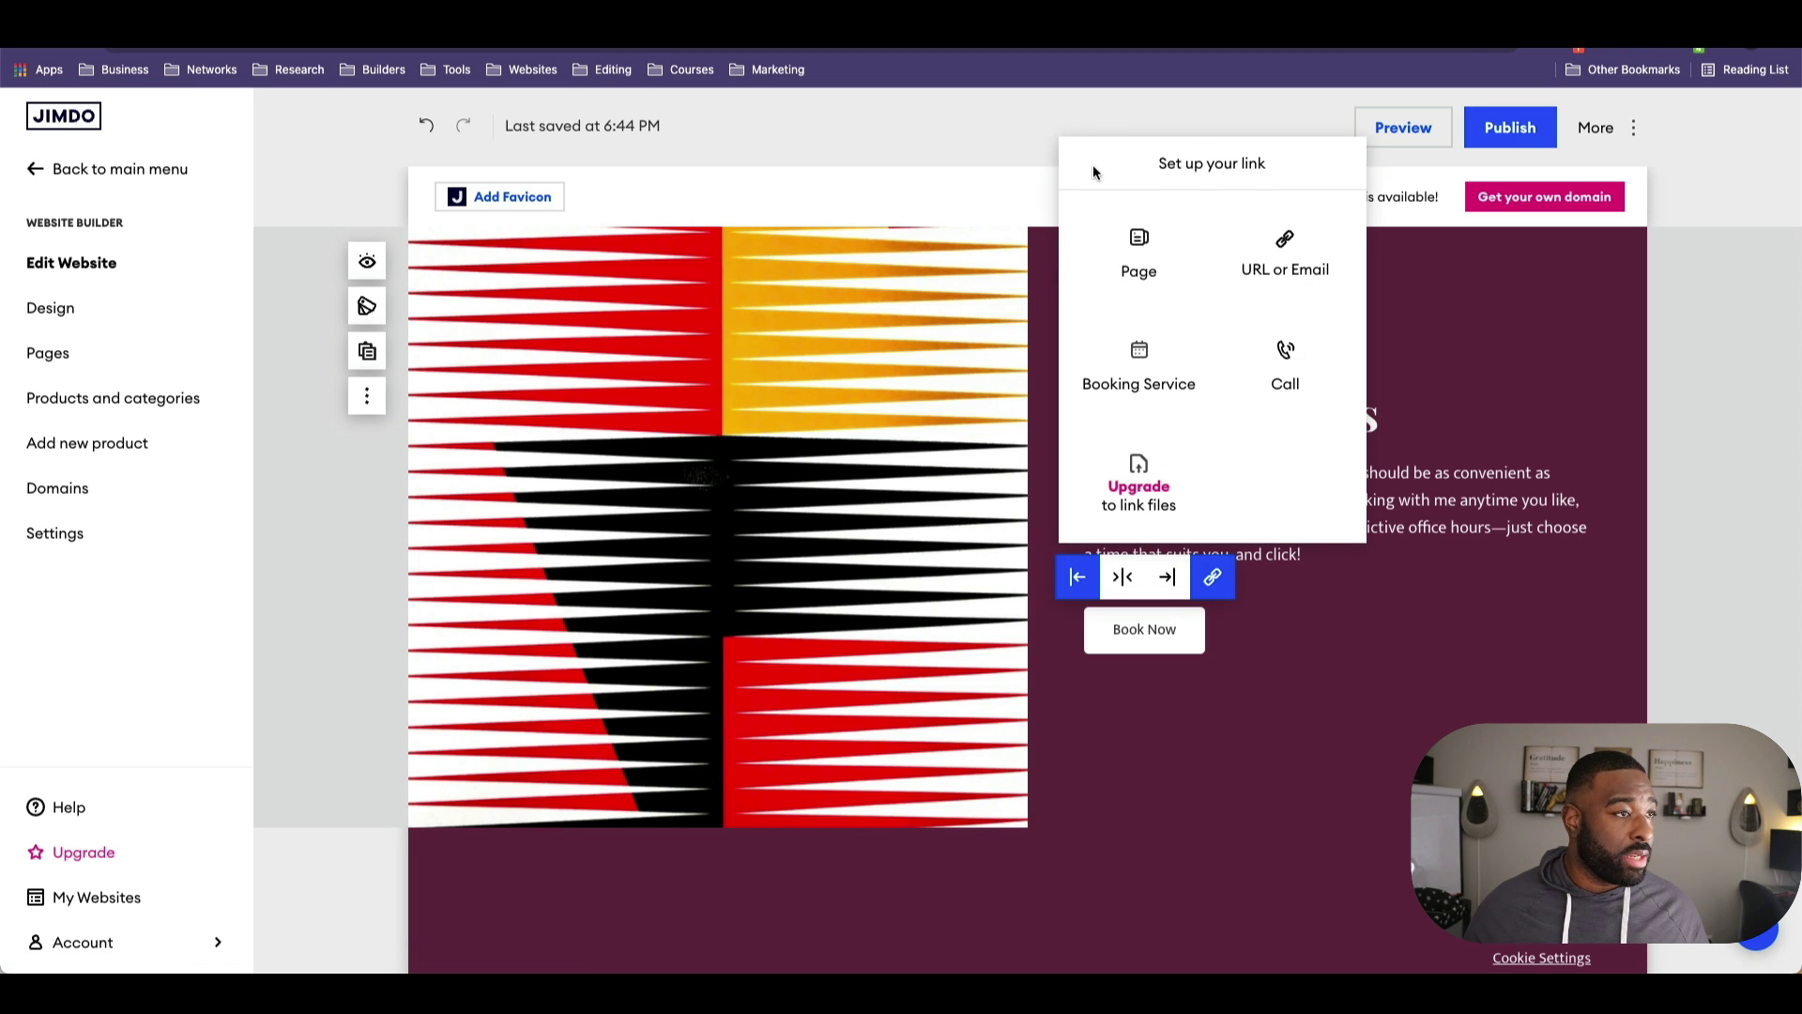
pyautogui.click(1136, 359)
pyautogui.scroll(-2, 1201, 371)
pyautogui.click(1202, 372)
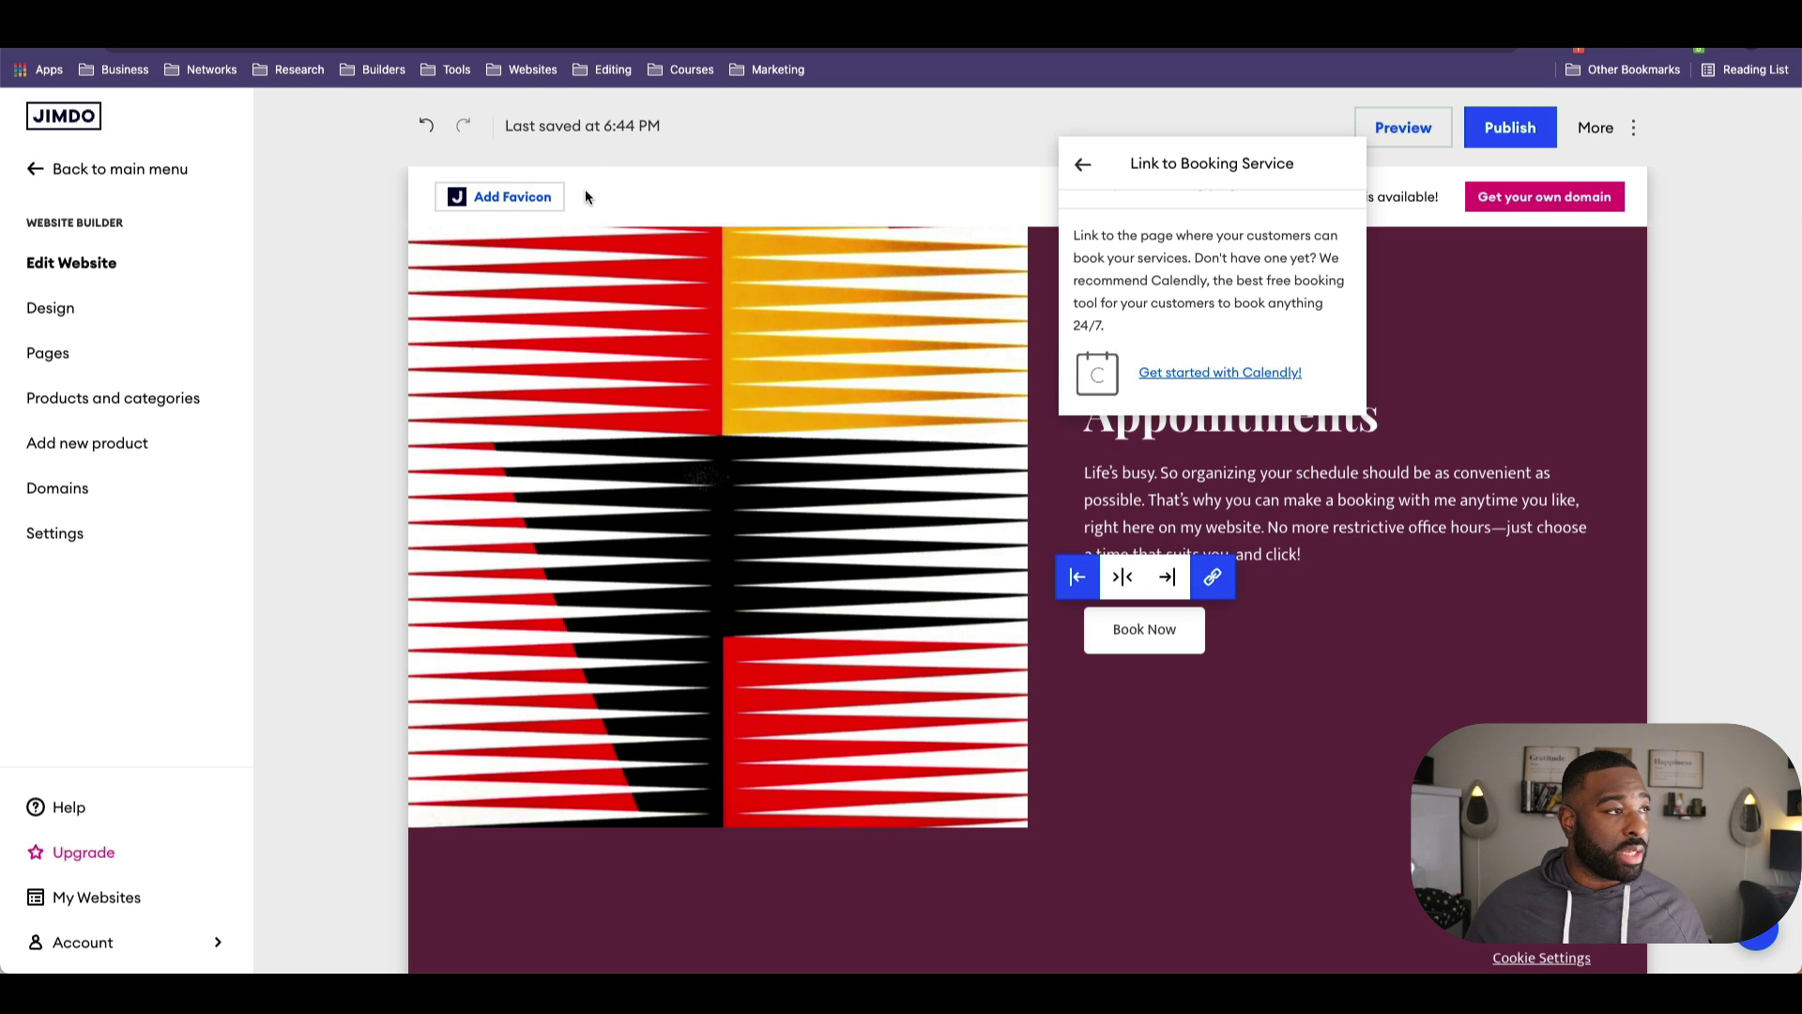
pyautogui.scroll(2, 1242, 301)
# Step: Paste the calendly.com/bingework/30min URL as the booking page and confirm it
pyautogui.click(1154, 217)
pyautogui.write('calendly.com/bingeworkdesigns/30min')
pyautogui.press('Return')
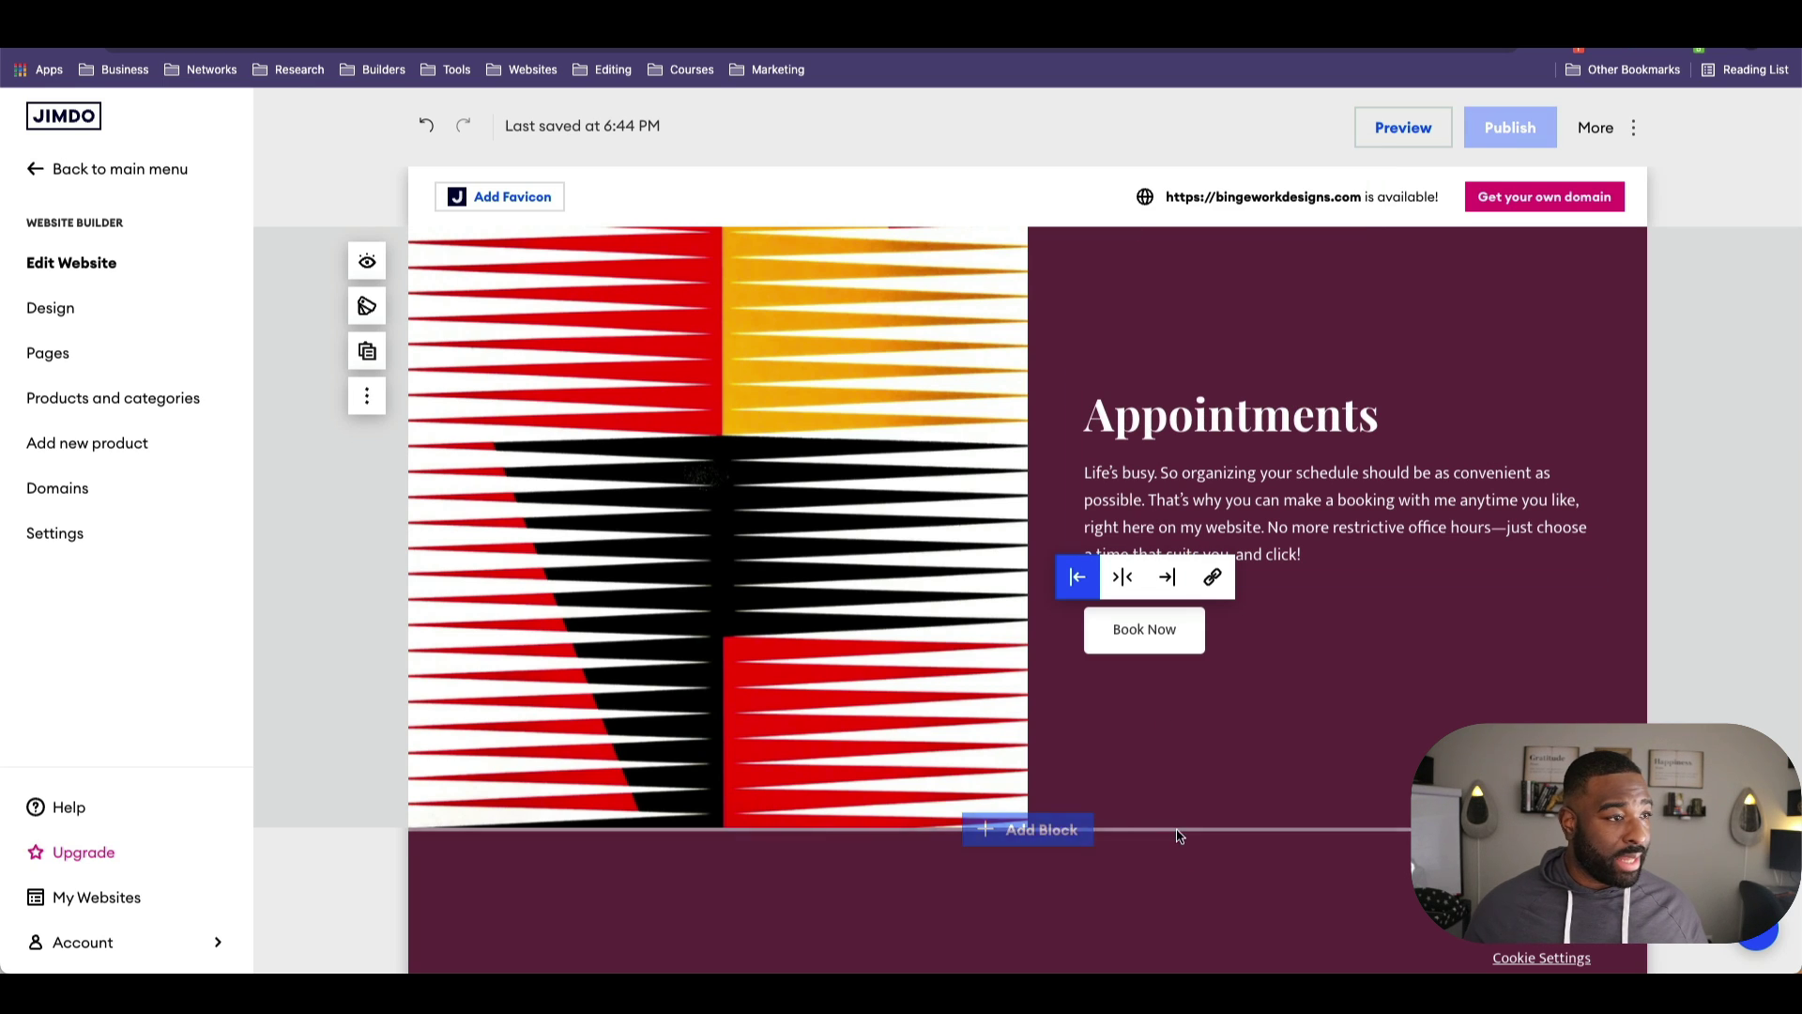
pyautogui.click(1212, 577)
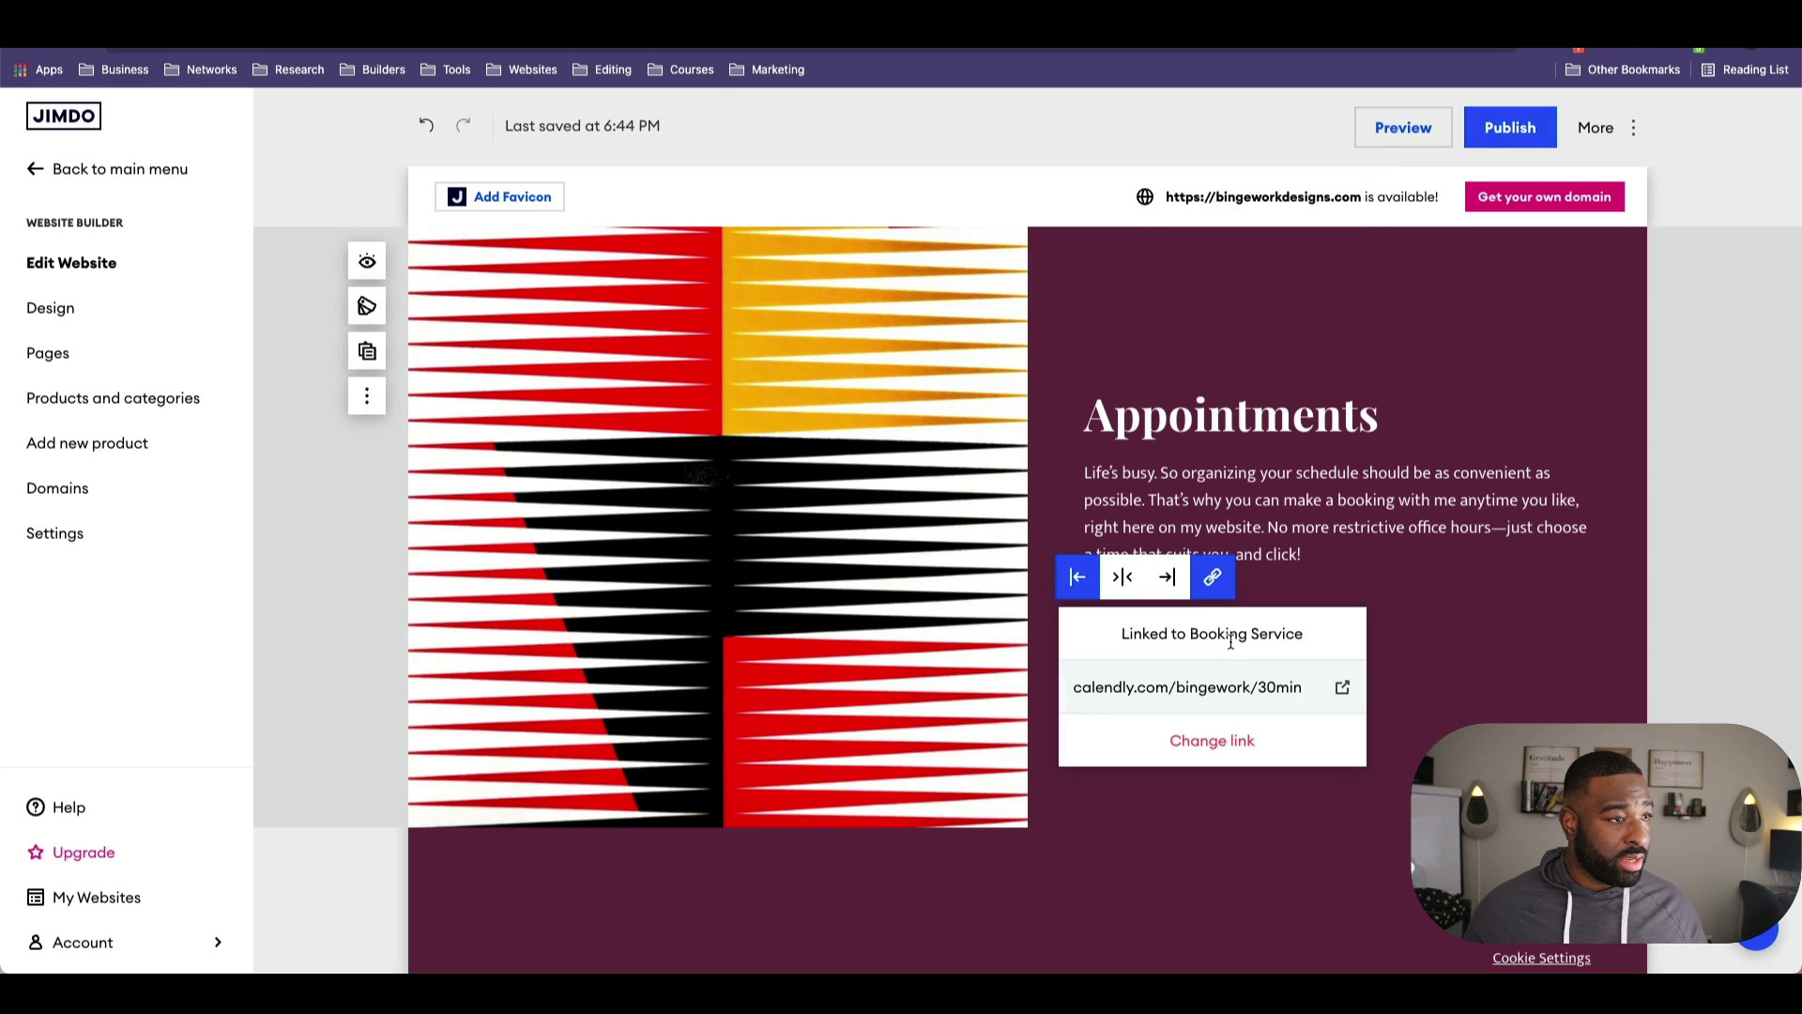
pyautogui.click(1388, 595)
pyautogui.scroll(-4, 1202, 529)
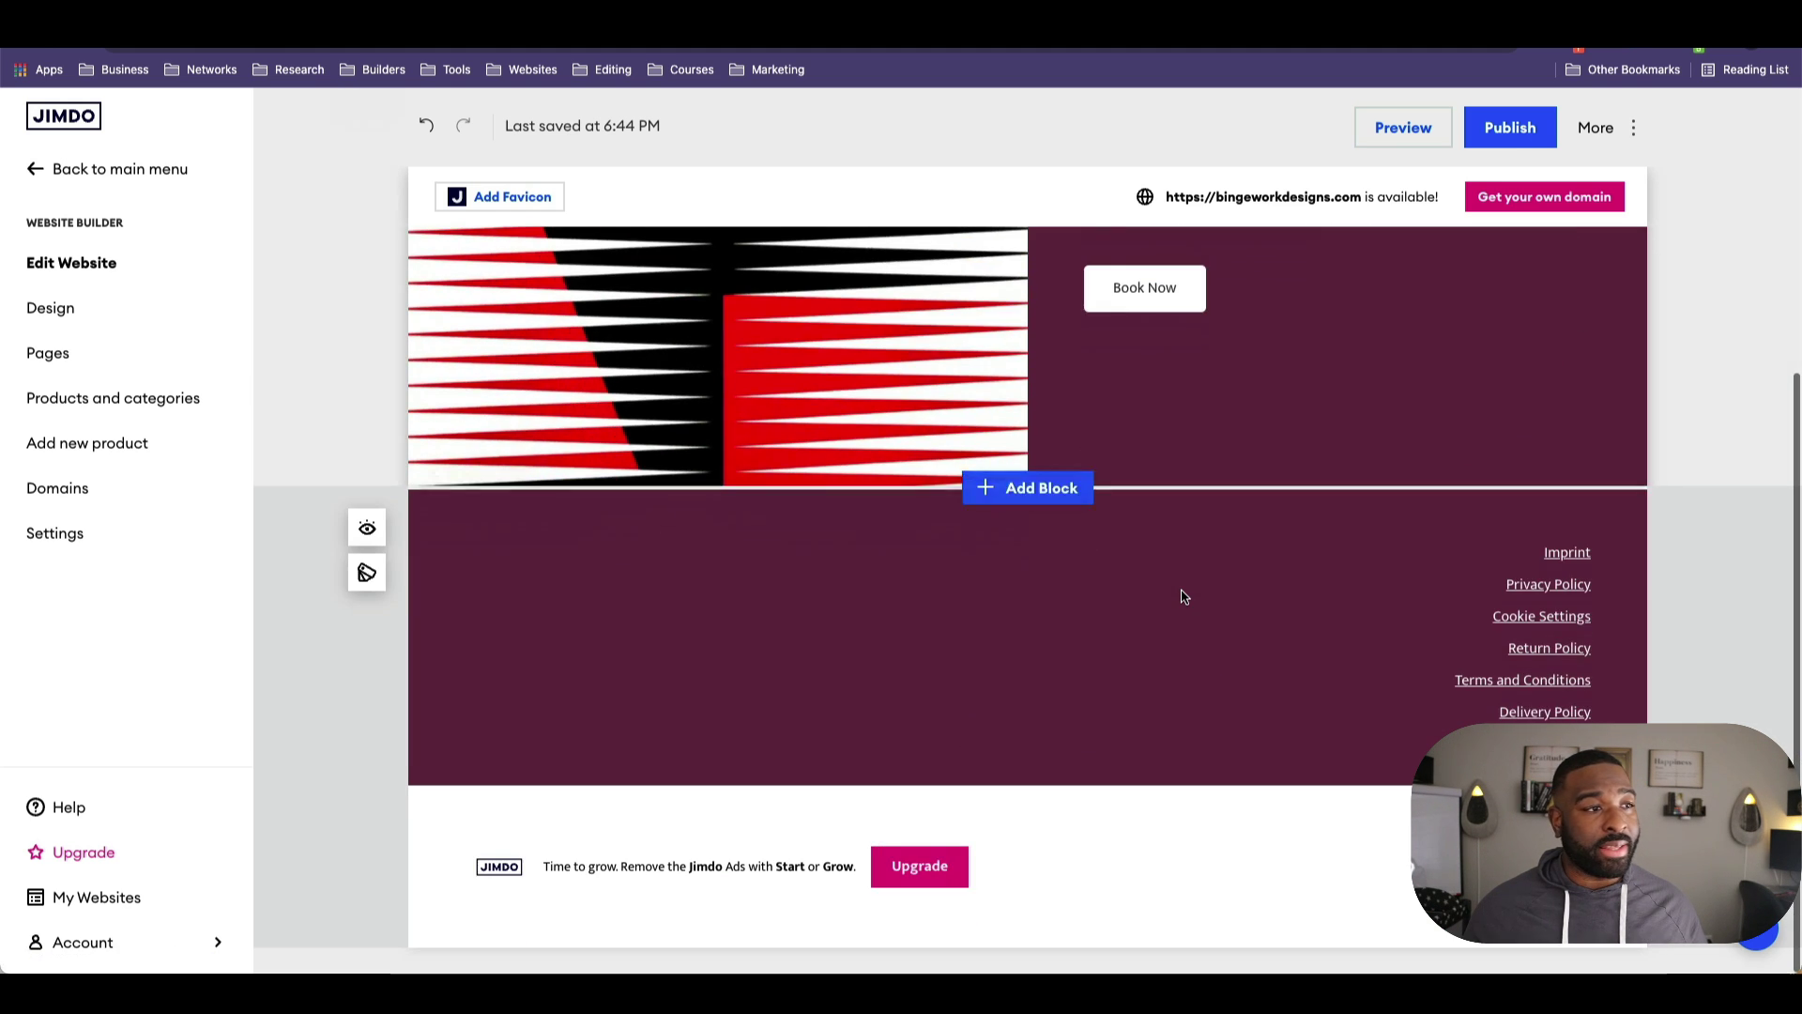
pyautogui.scroll(5, 1182, 595)
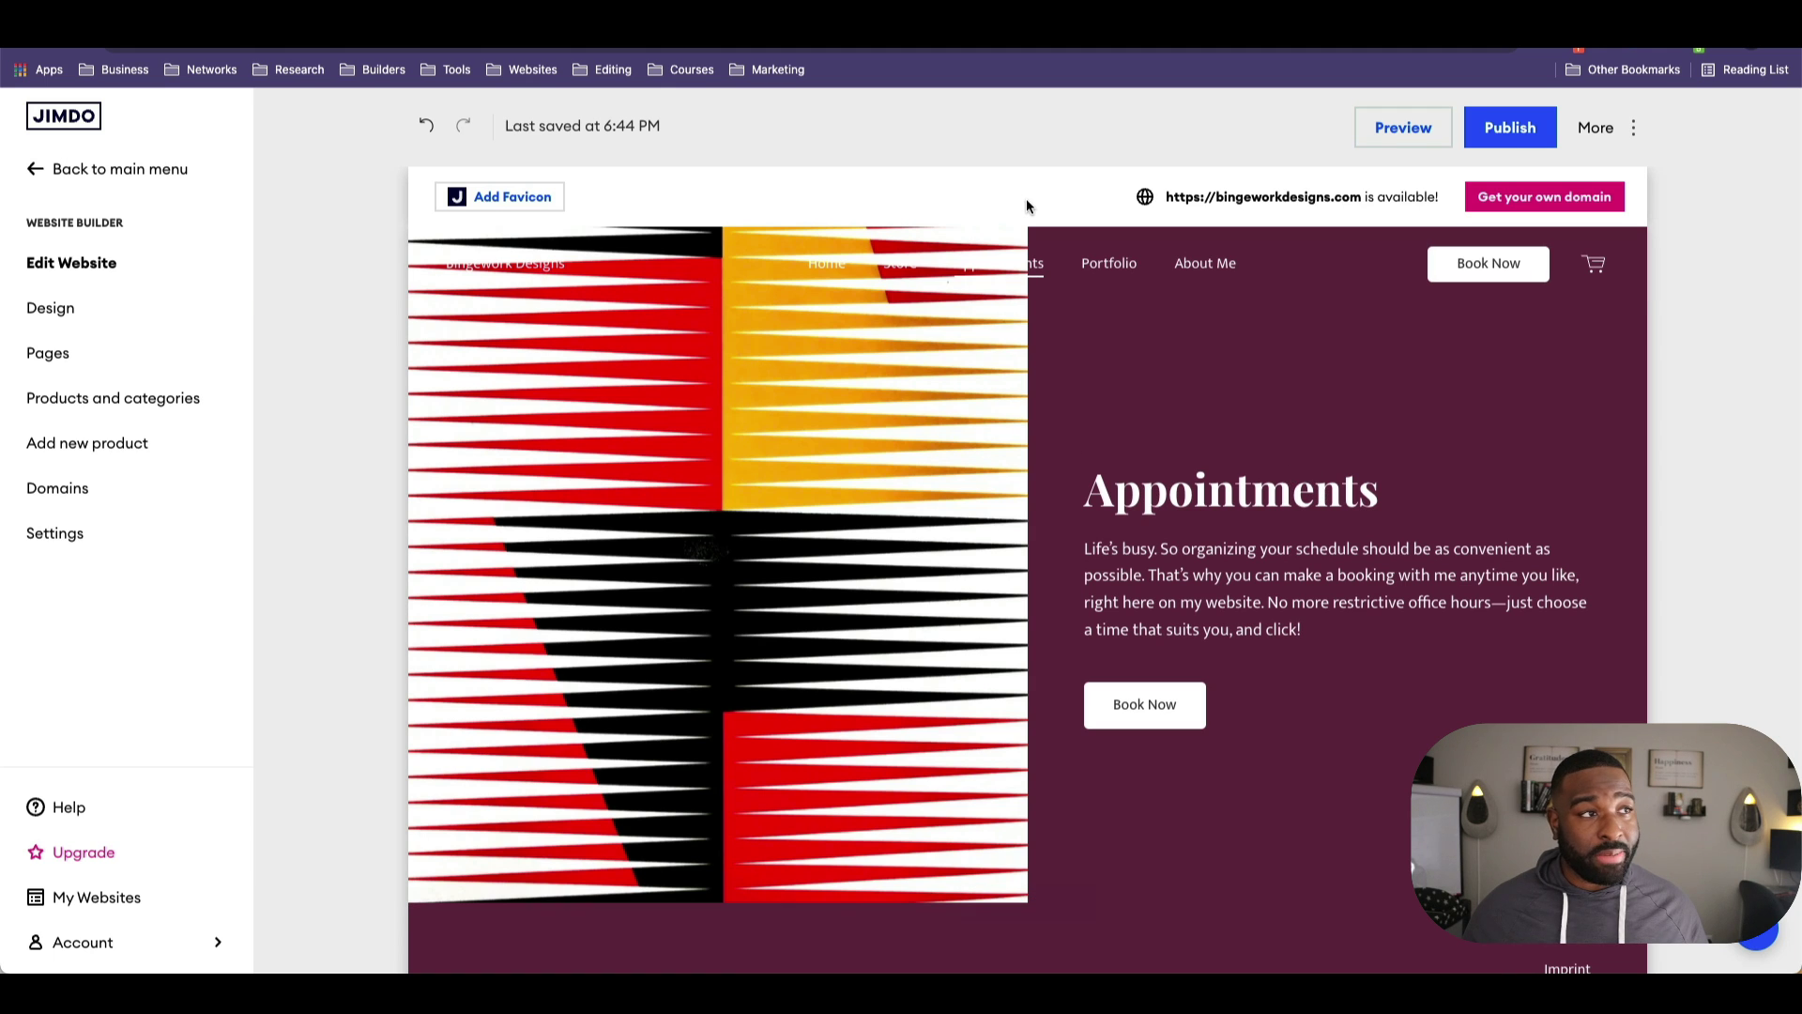
# Step: Look over the site's Store page
pyautogui.click(901, 268)
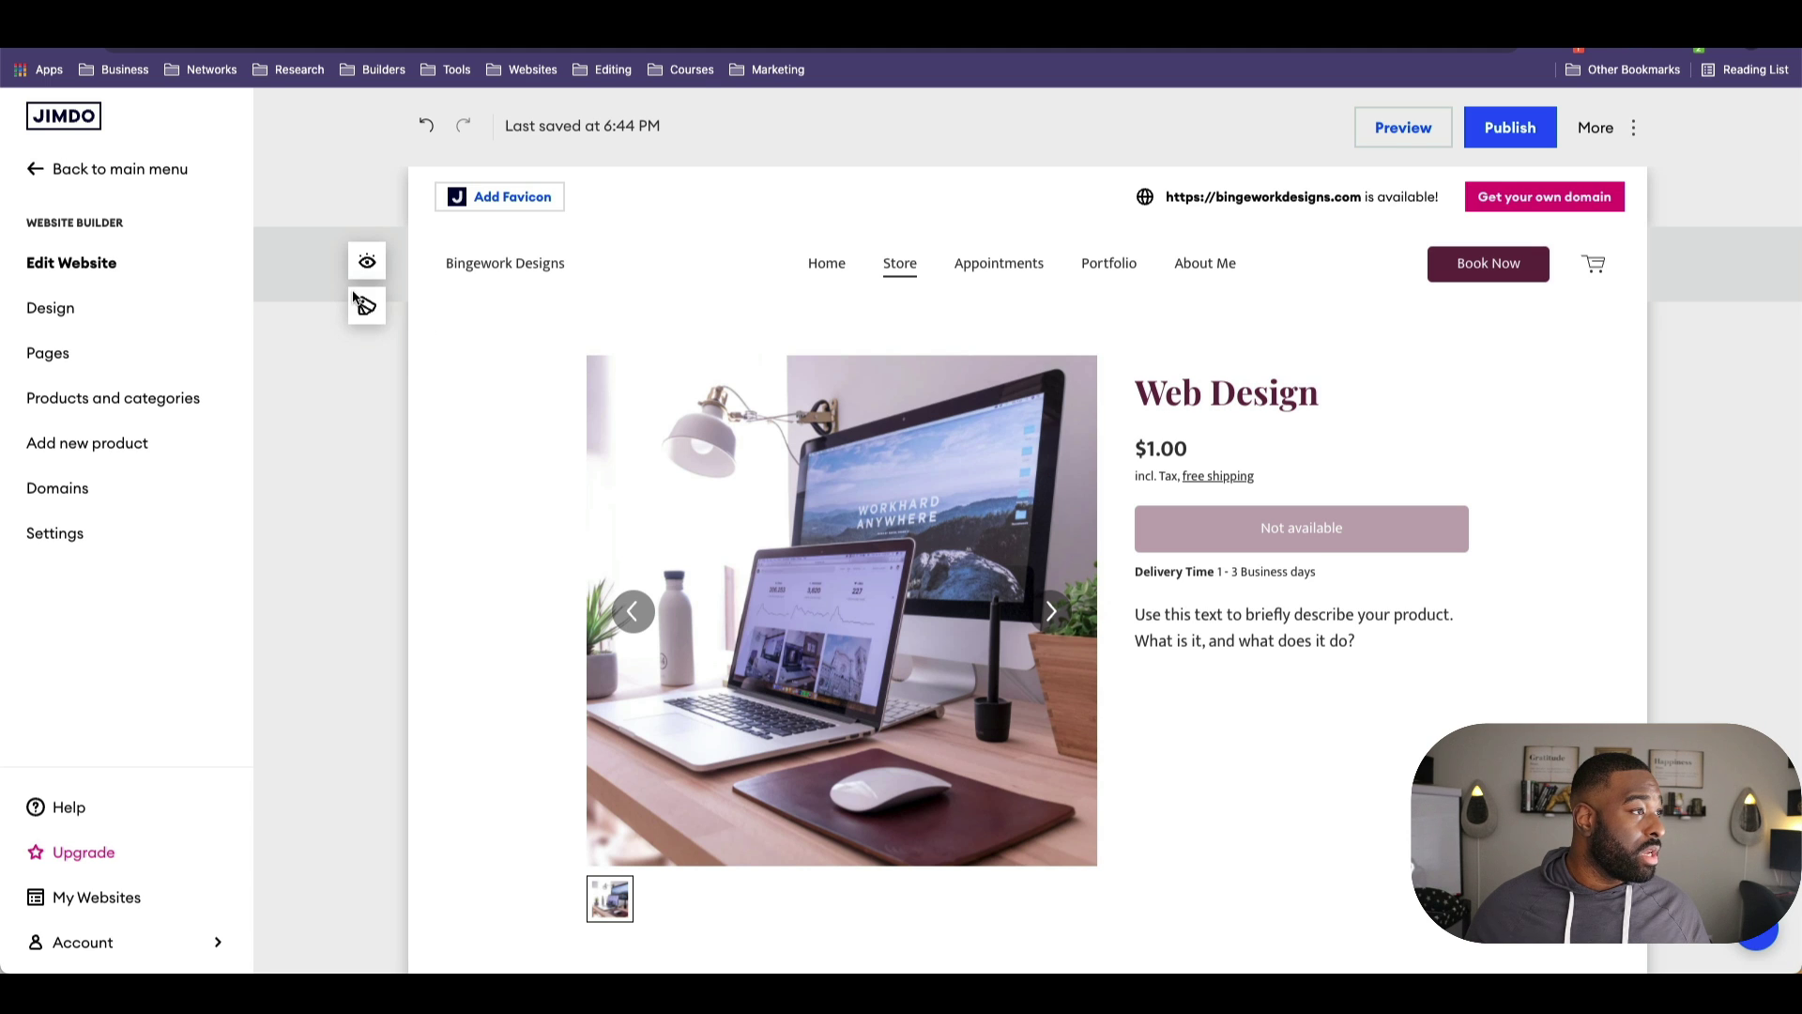
pyautogui.scroll(-10, 453, 413)
pyautogui.scroll(10, 514, 432)
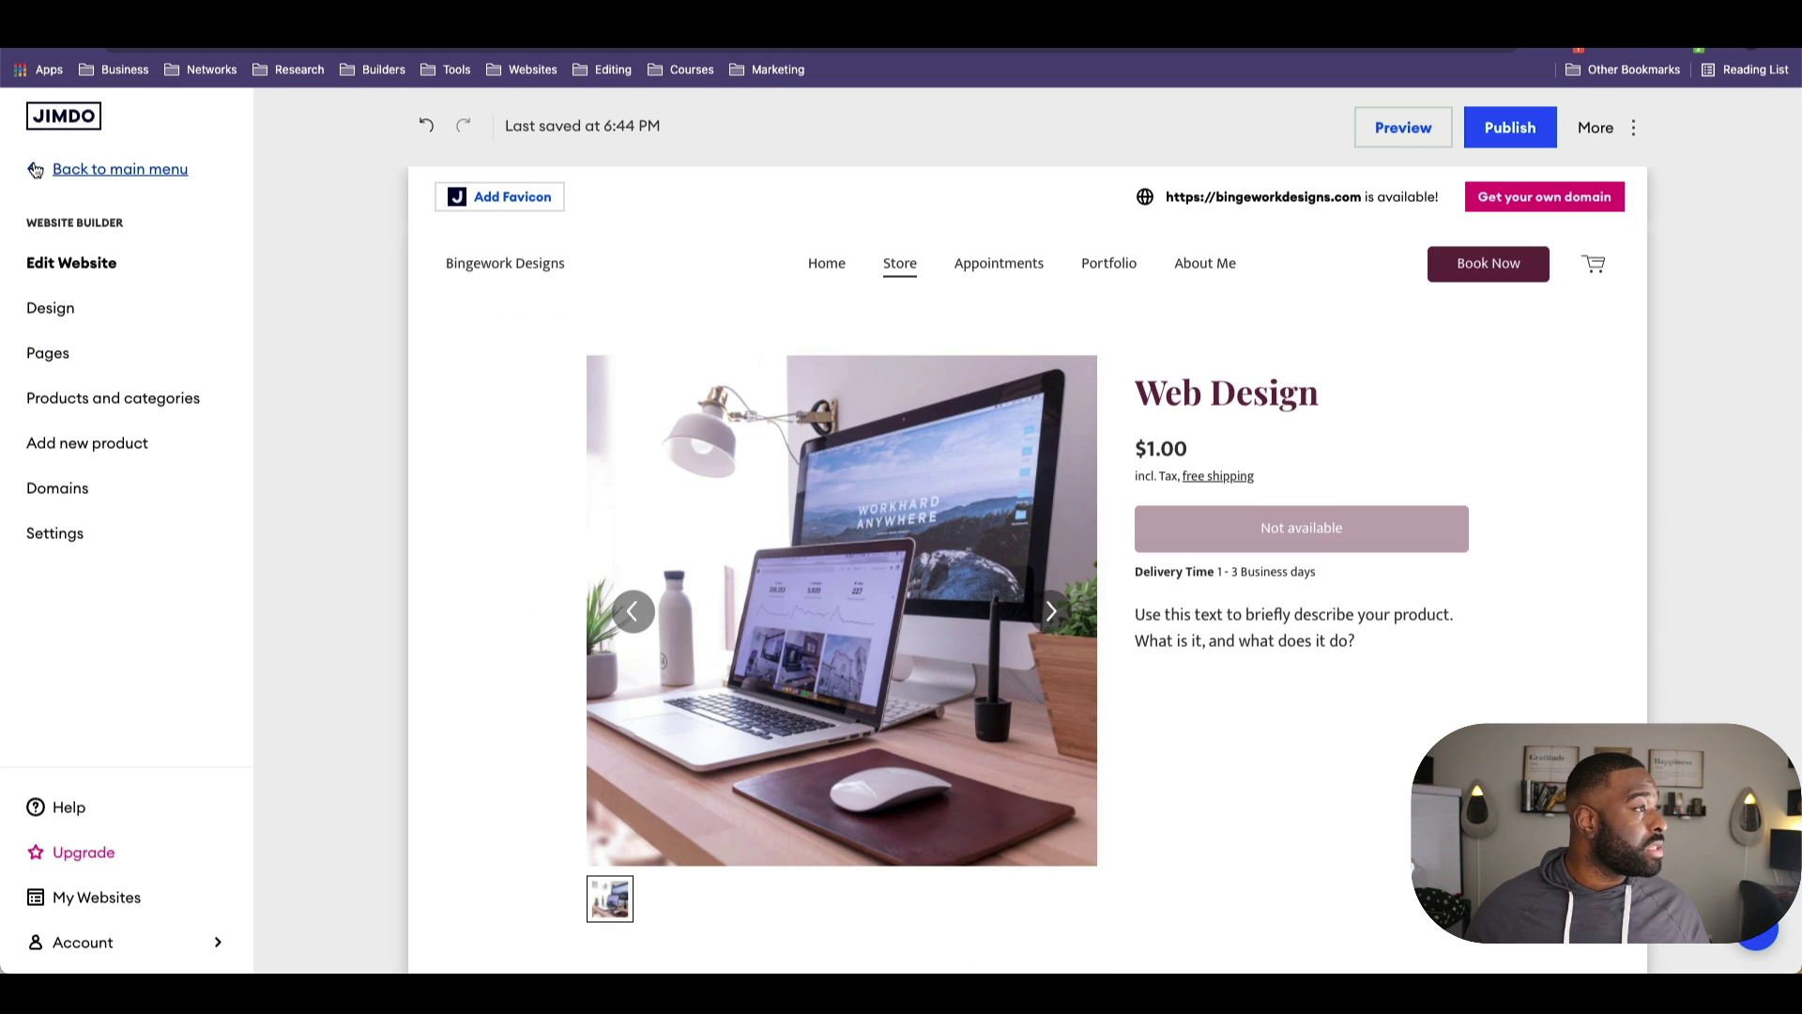
# Step: Review the store's Overview and USD Business Profile, then close the store settings
pyautogui.click(103, 169)
pyautogui.click(120, 284)
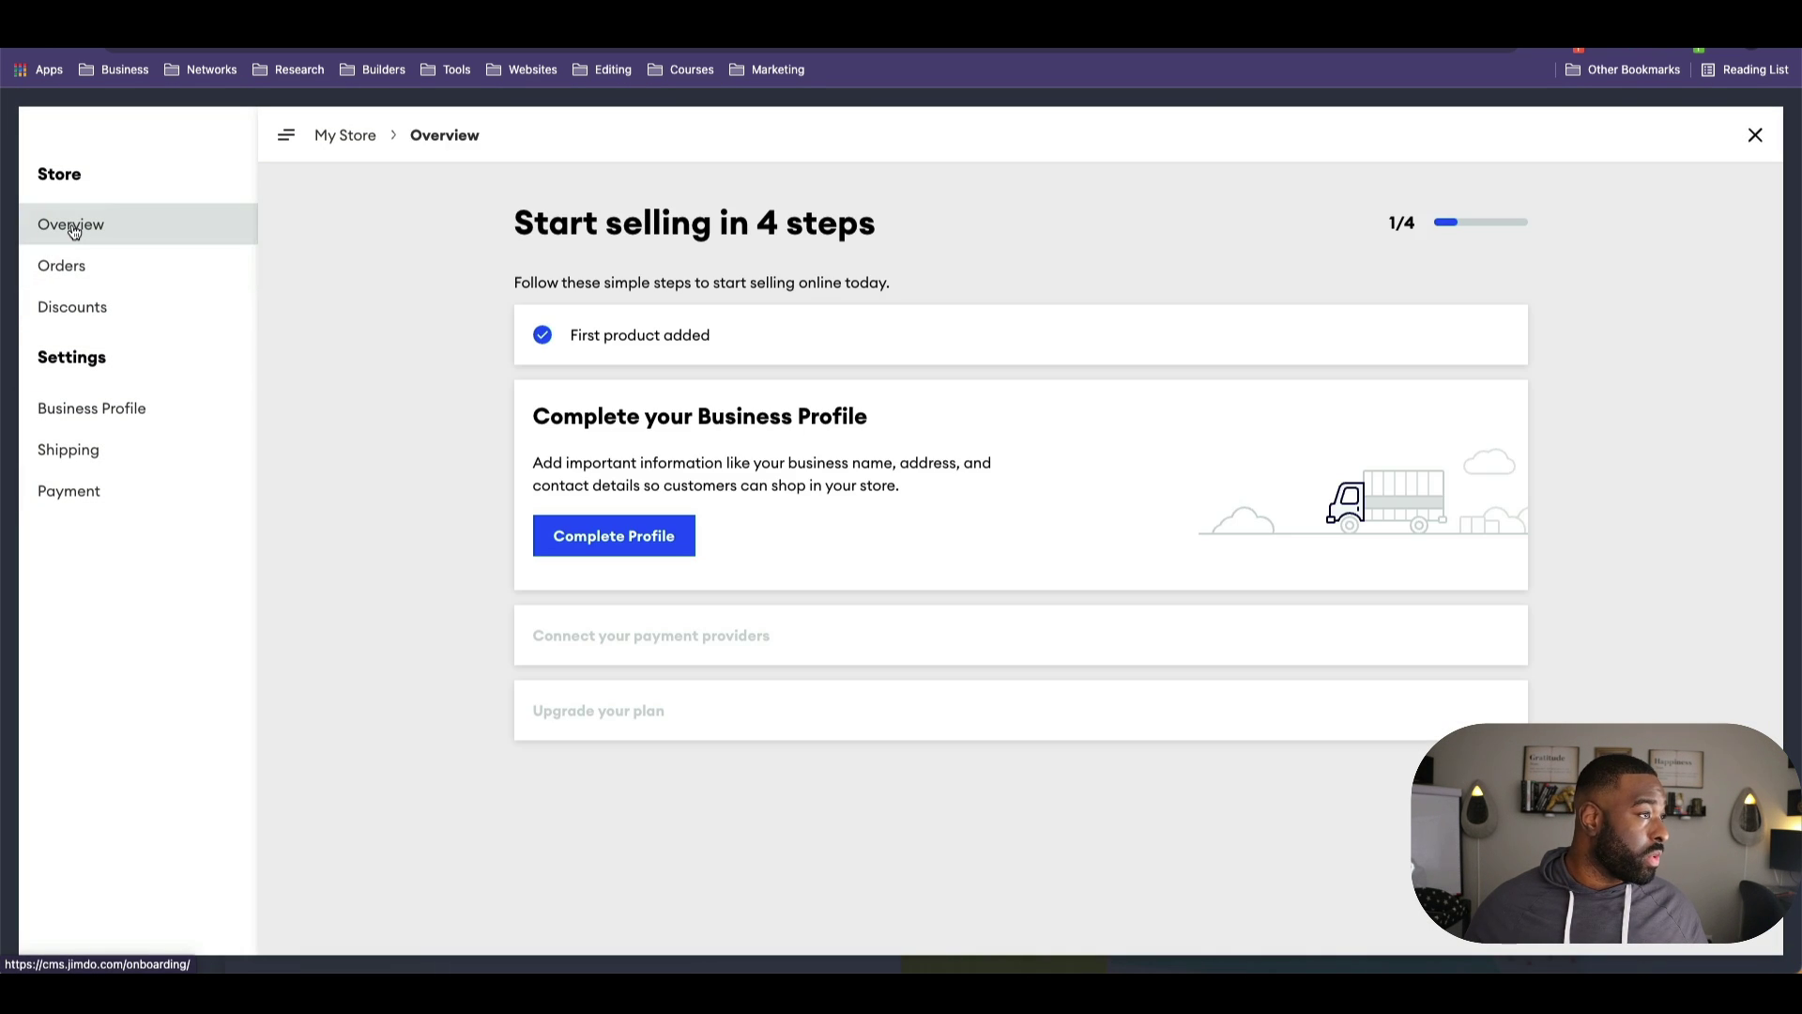
pyautogui.click(86, 409)
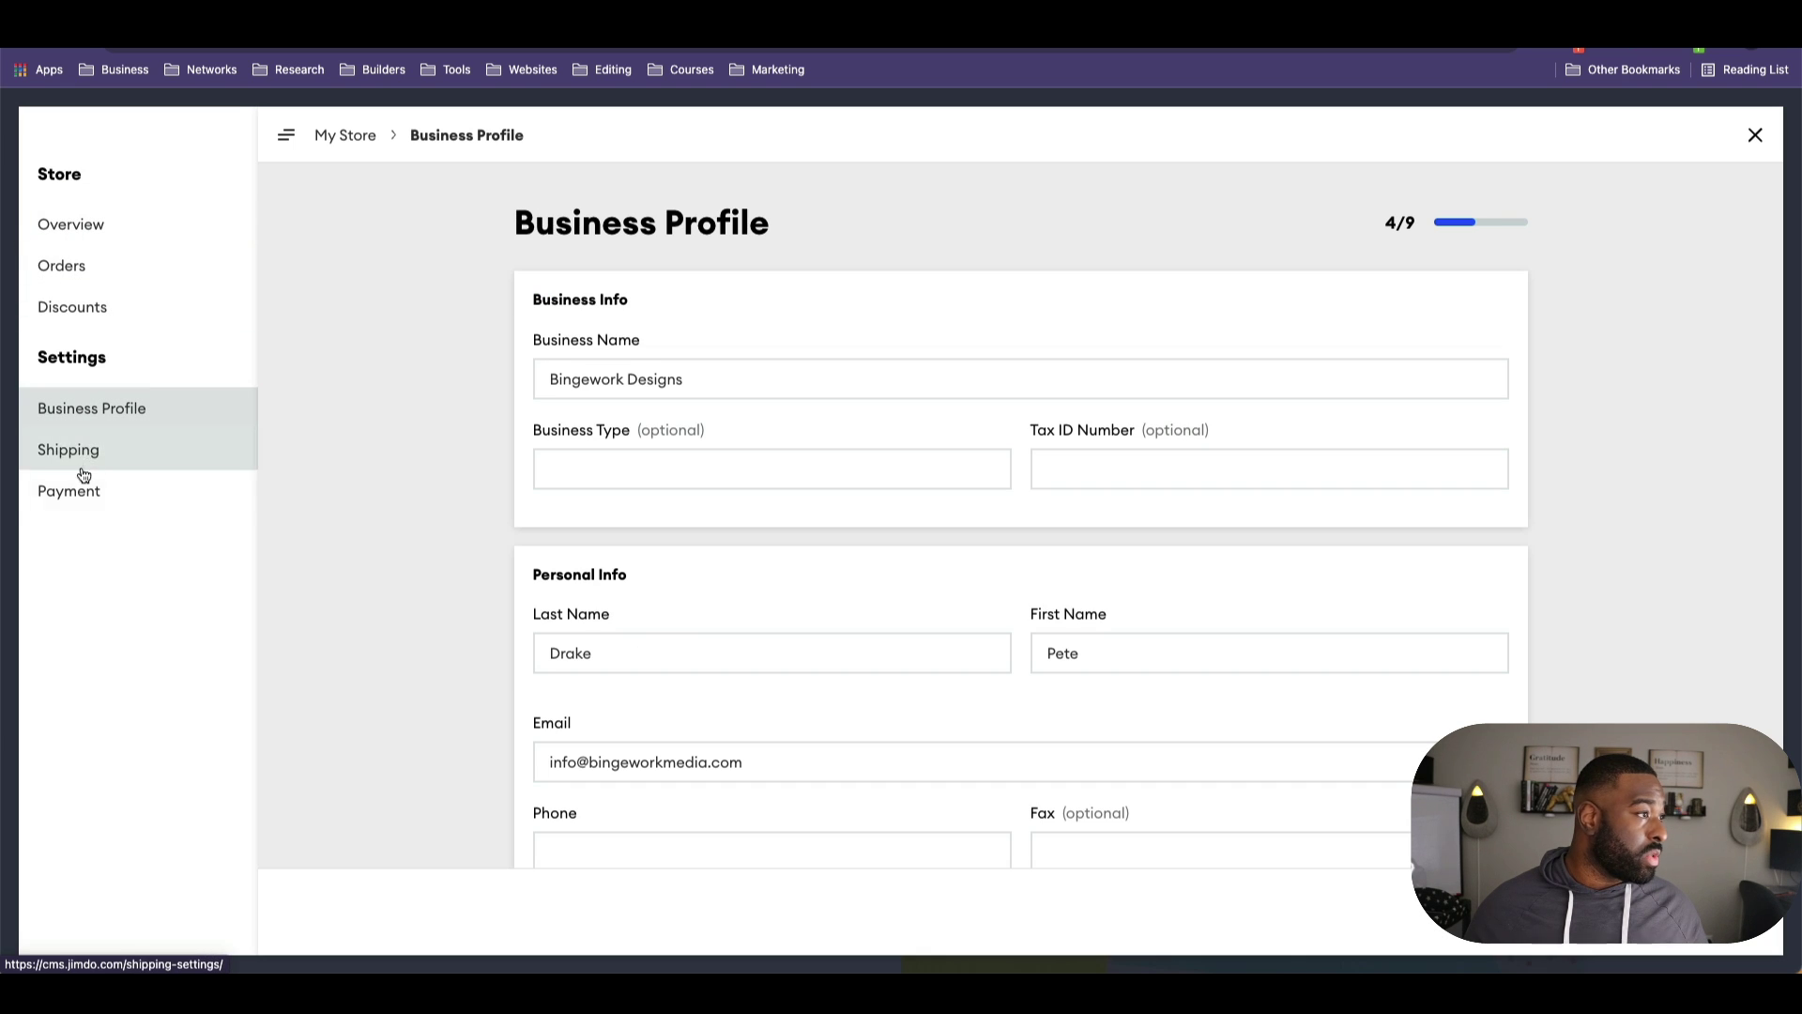
pyautogui.scroll(-8, 284, 515)
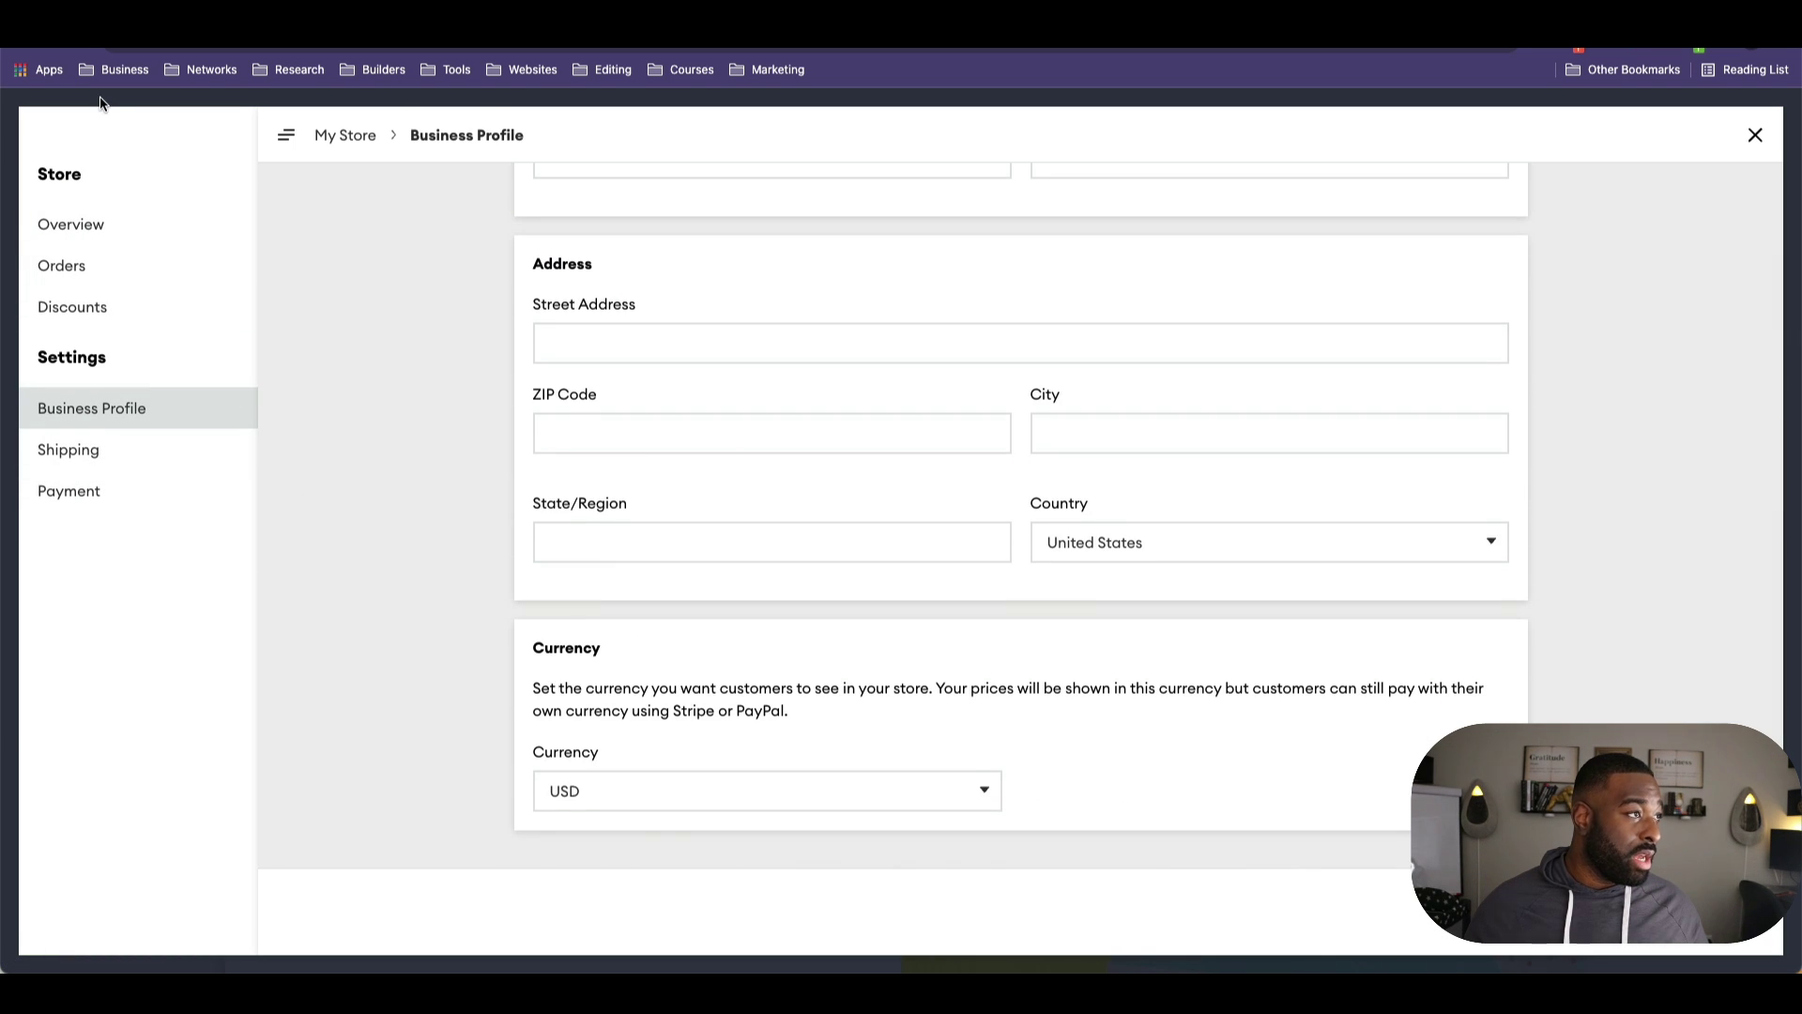
pyautogui.click(1755, 138)
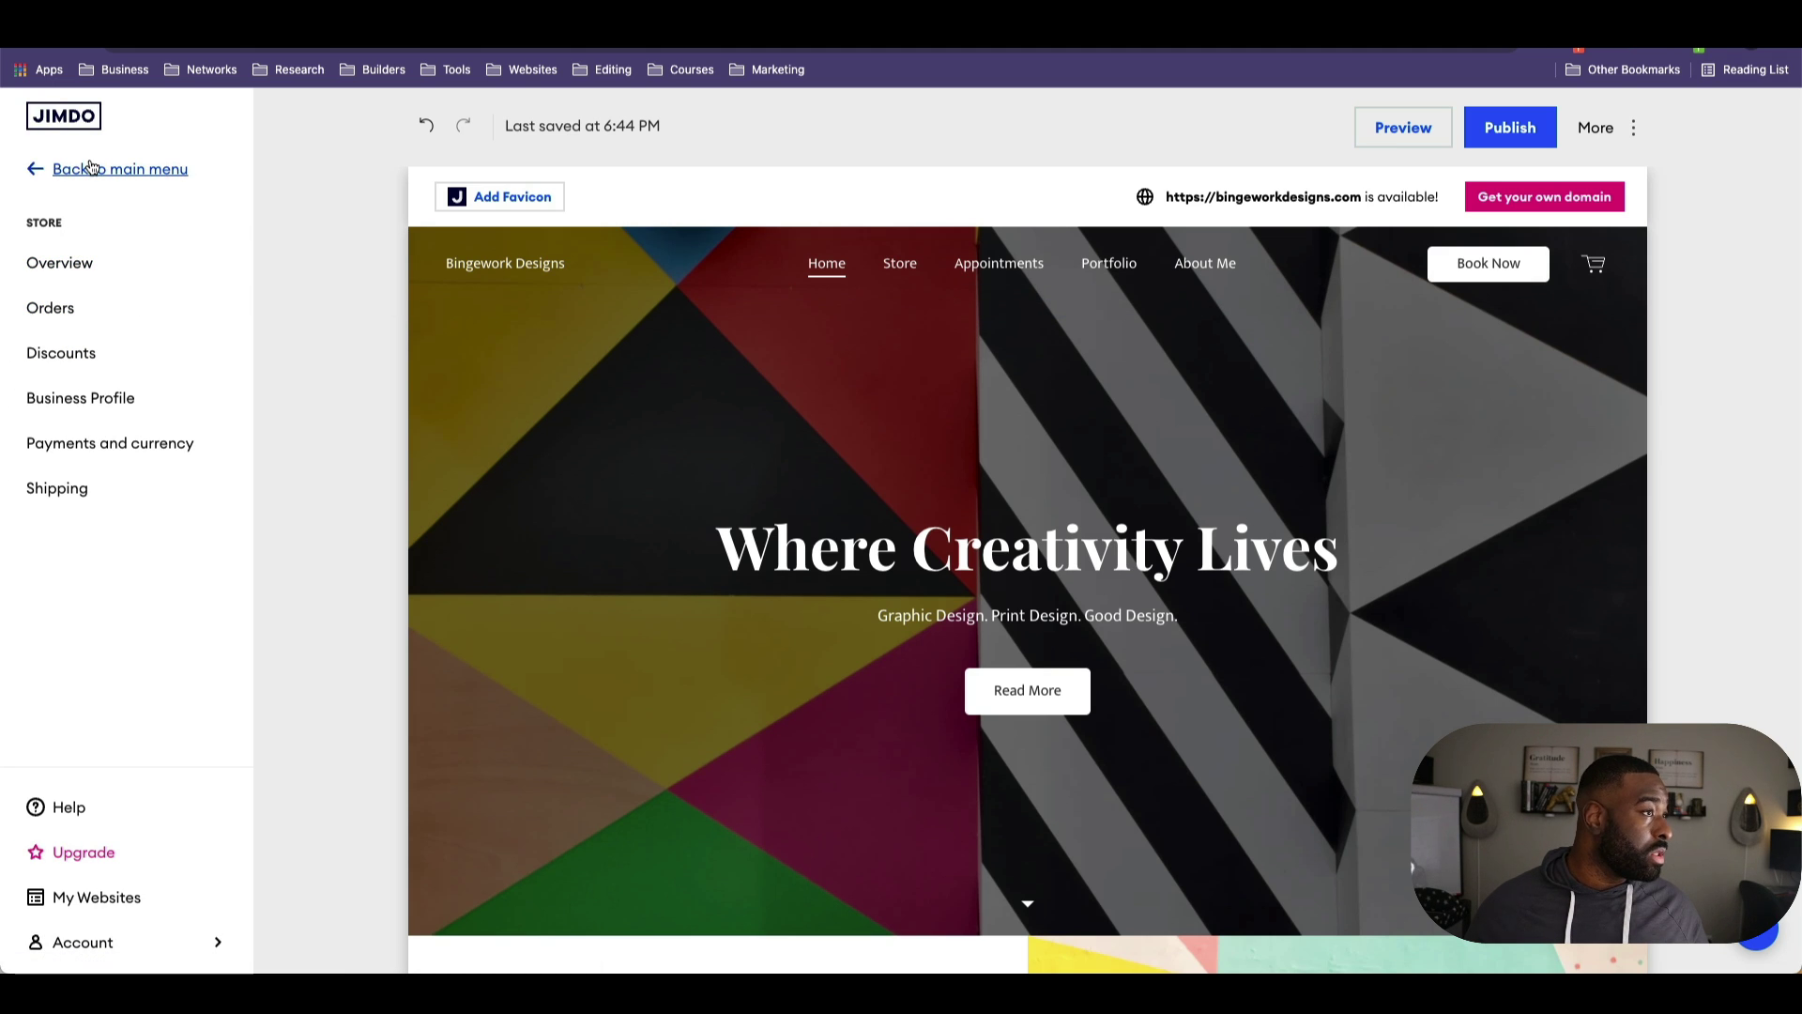
pyautogui.moveTo(539, 285)
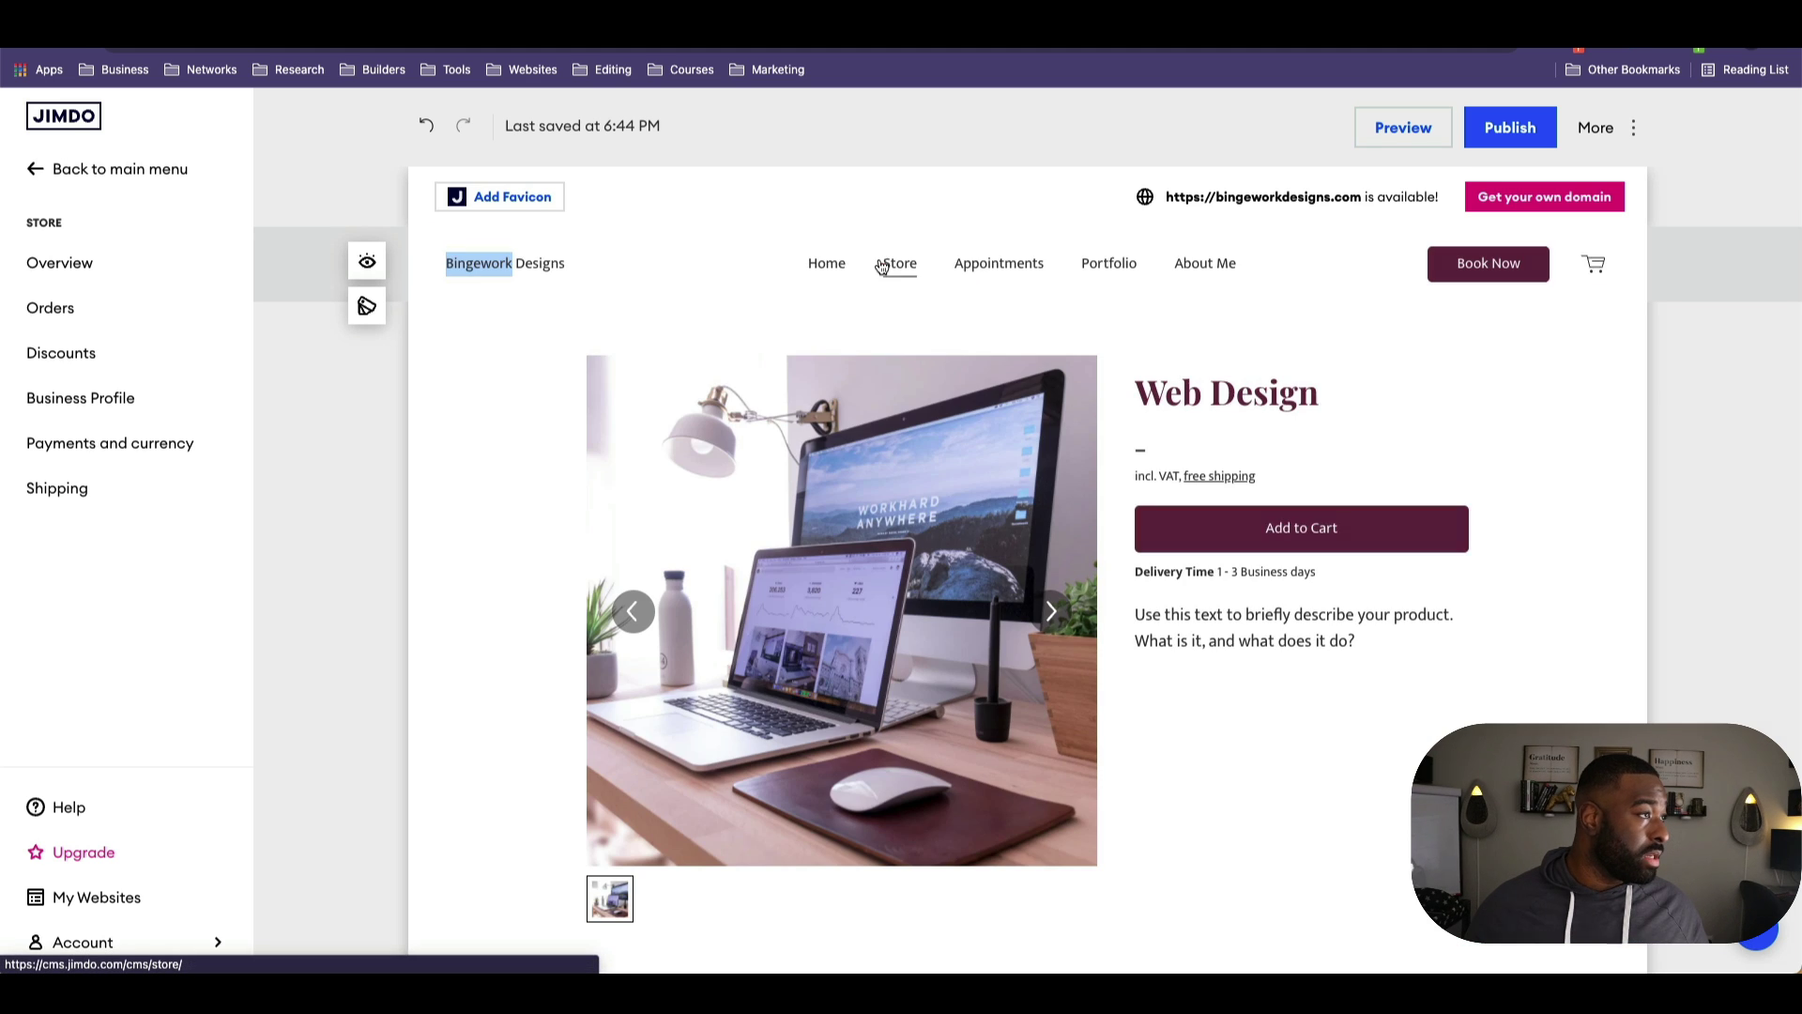
# Step: Delete the Store page from the Pages list, leaving Home, Appointments, Portfolio and About Me
pyautogui.click(899, 263)
pyautogui.click(827, 263)
pyautogui.click(113, 169)
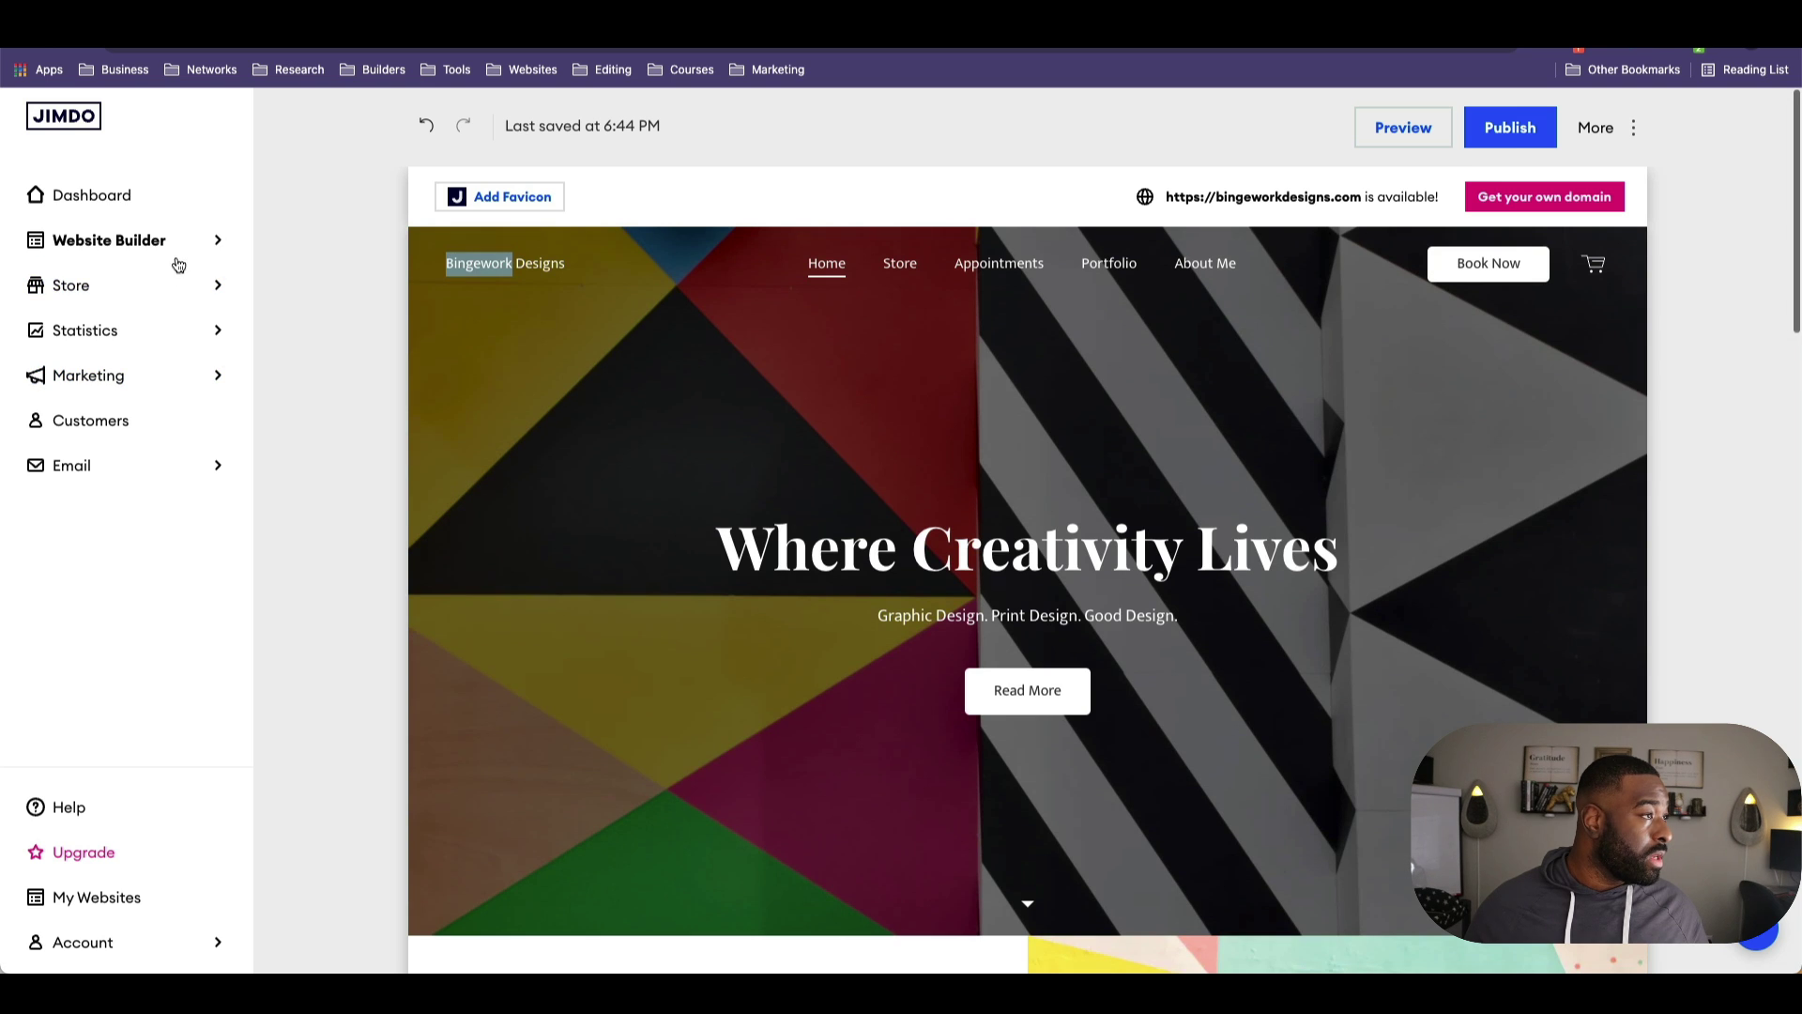
pyautogui.click(174, 246)
pyautogui.click(52, 352)
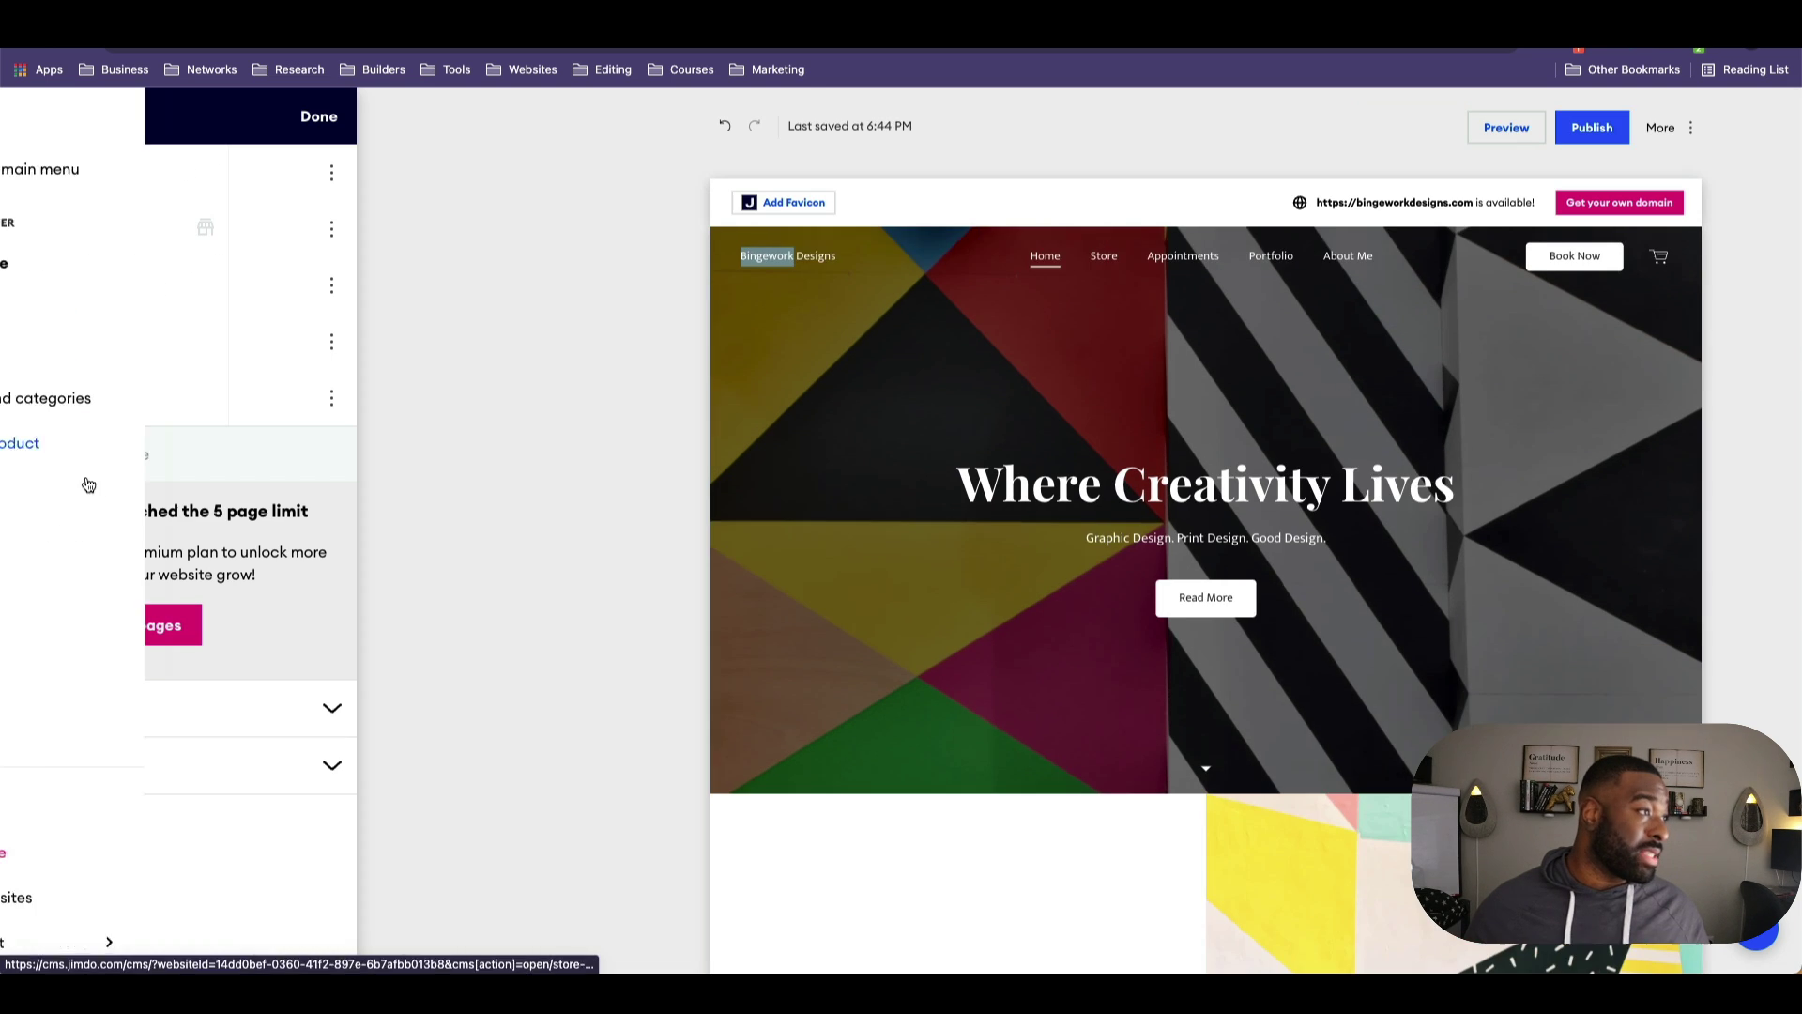
pyautogui.click(331, 229)
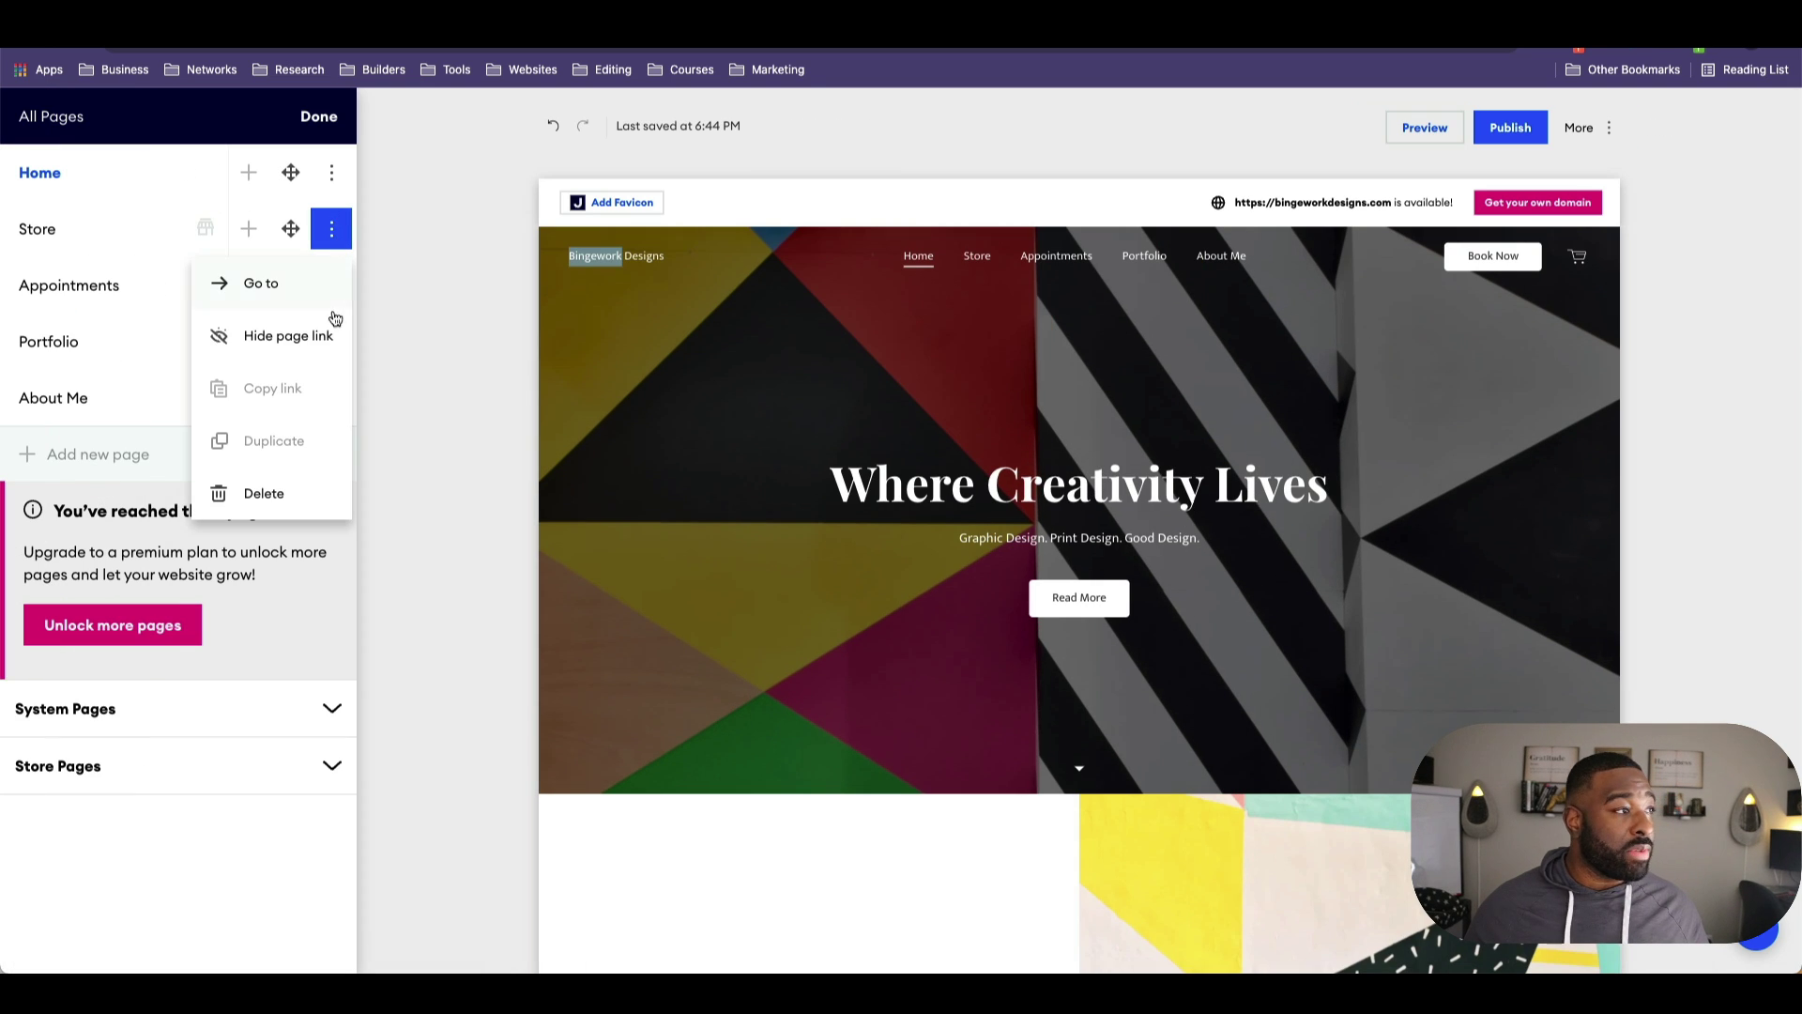
pyautogui.click(263, 490)
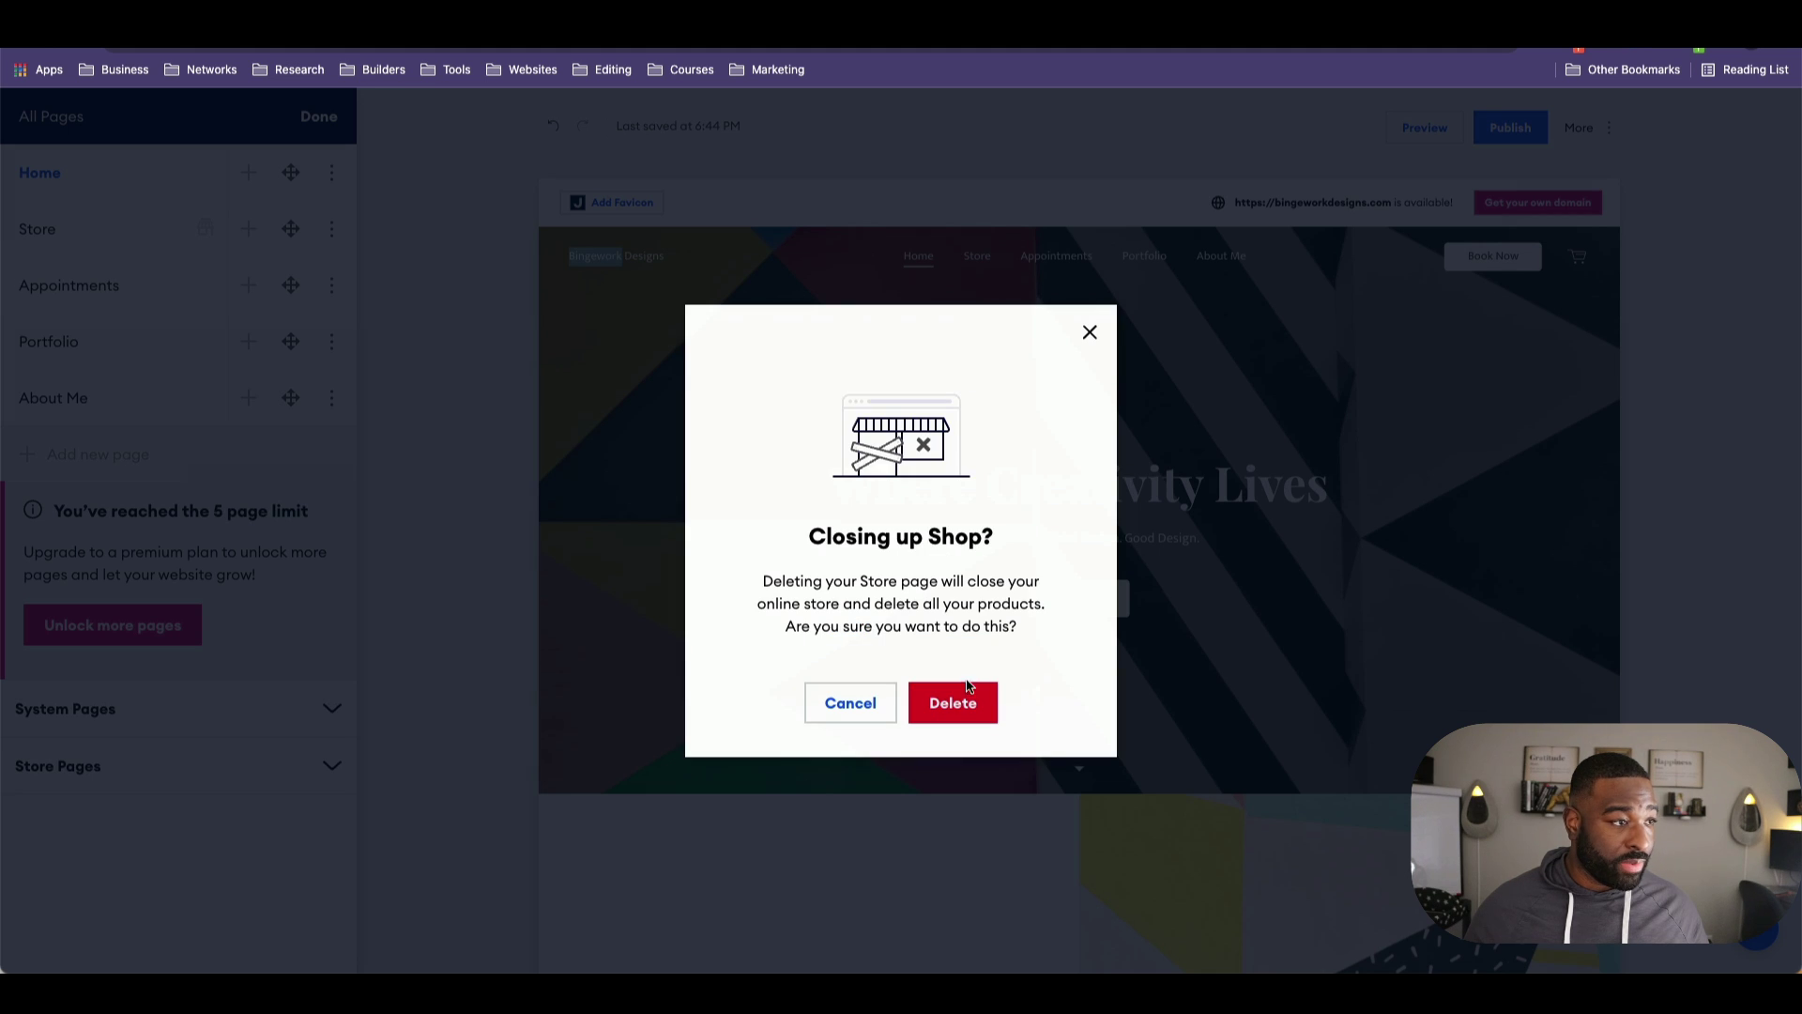
pyautogui.click(950, 702)
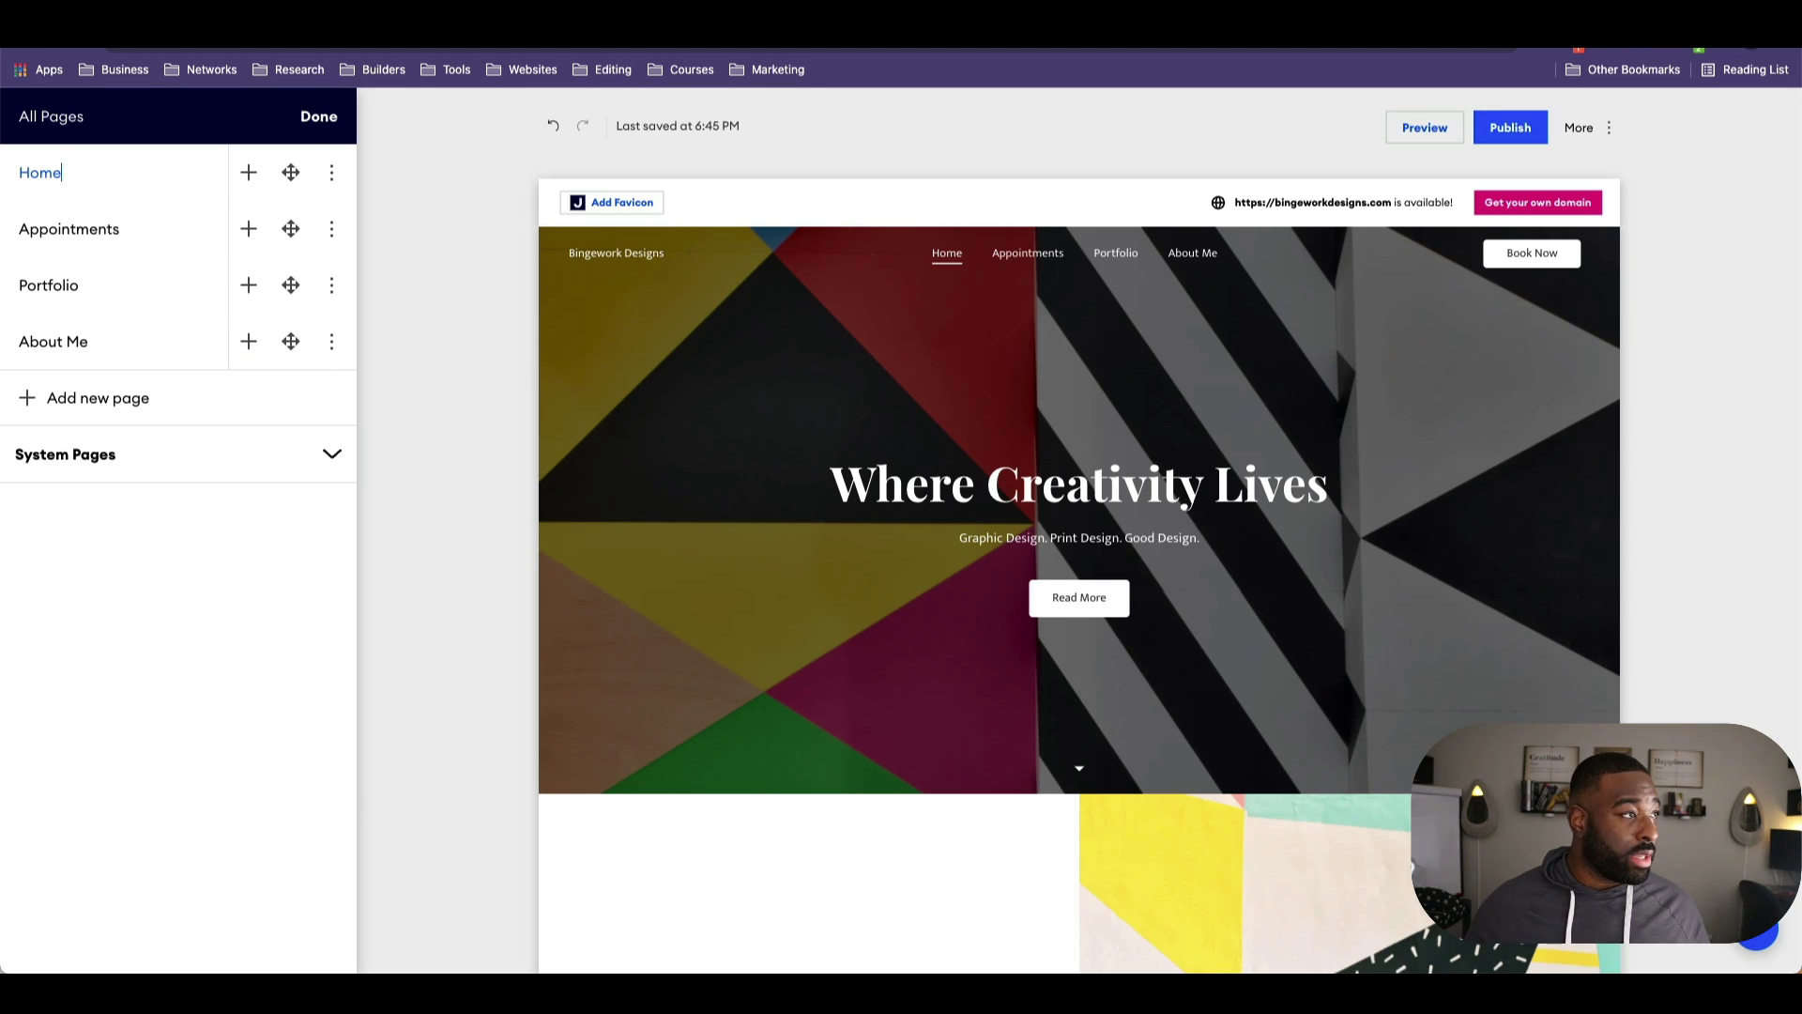
pyautogui.click(320, 117)
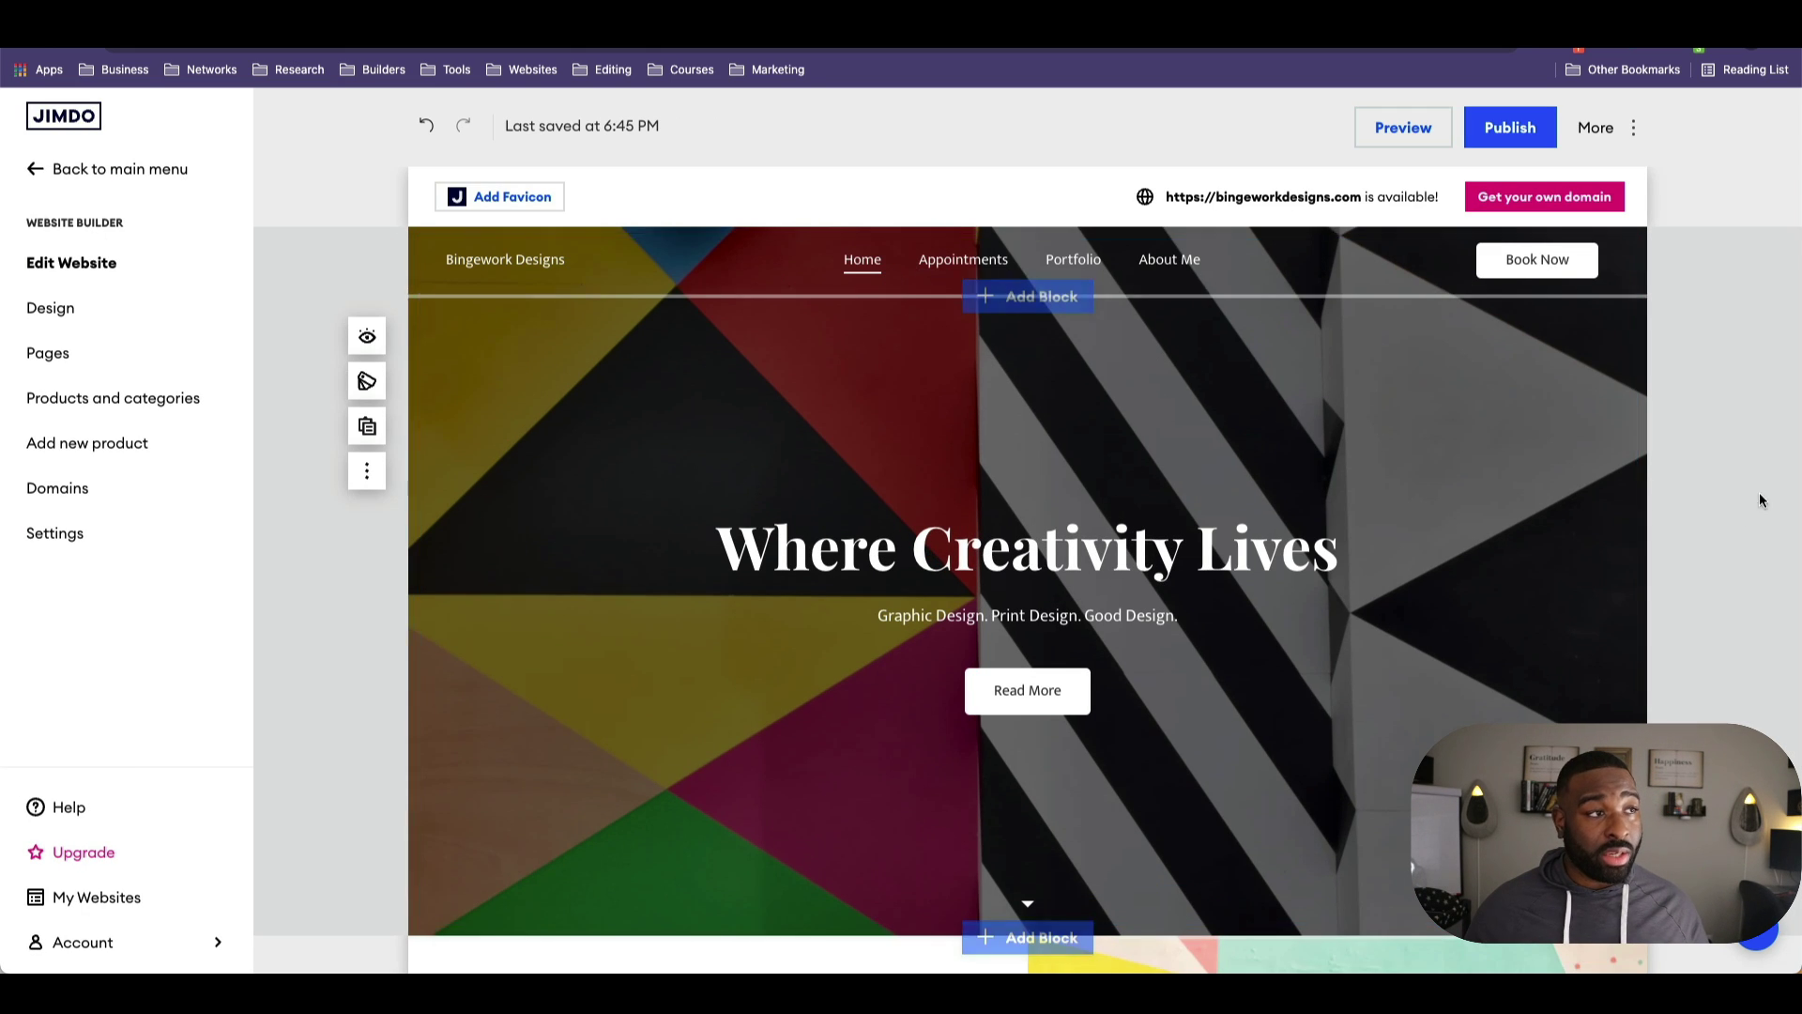
# Step: Edit the hero subtitle, replacing 'Print' with 'Web' and 'Good' with 'Logo'
pyautogui.scroll(-6, 1220, 450)
pyautogui.scroll(-5, 1318, 535)
pyautogui.scroll(15, 1319, 523)
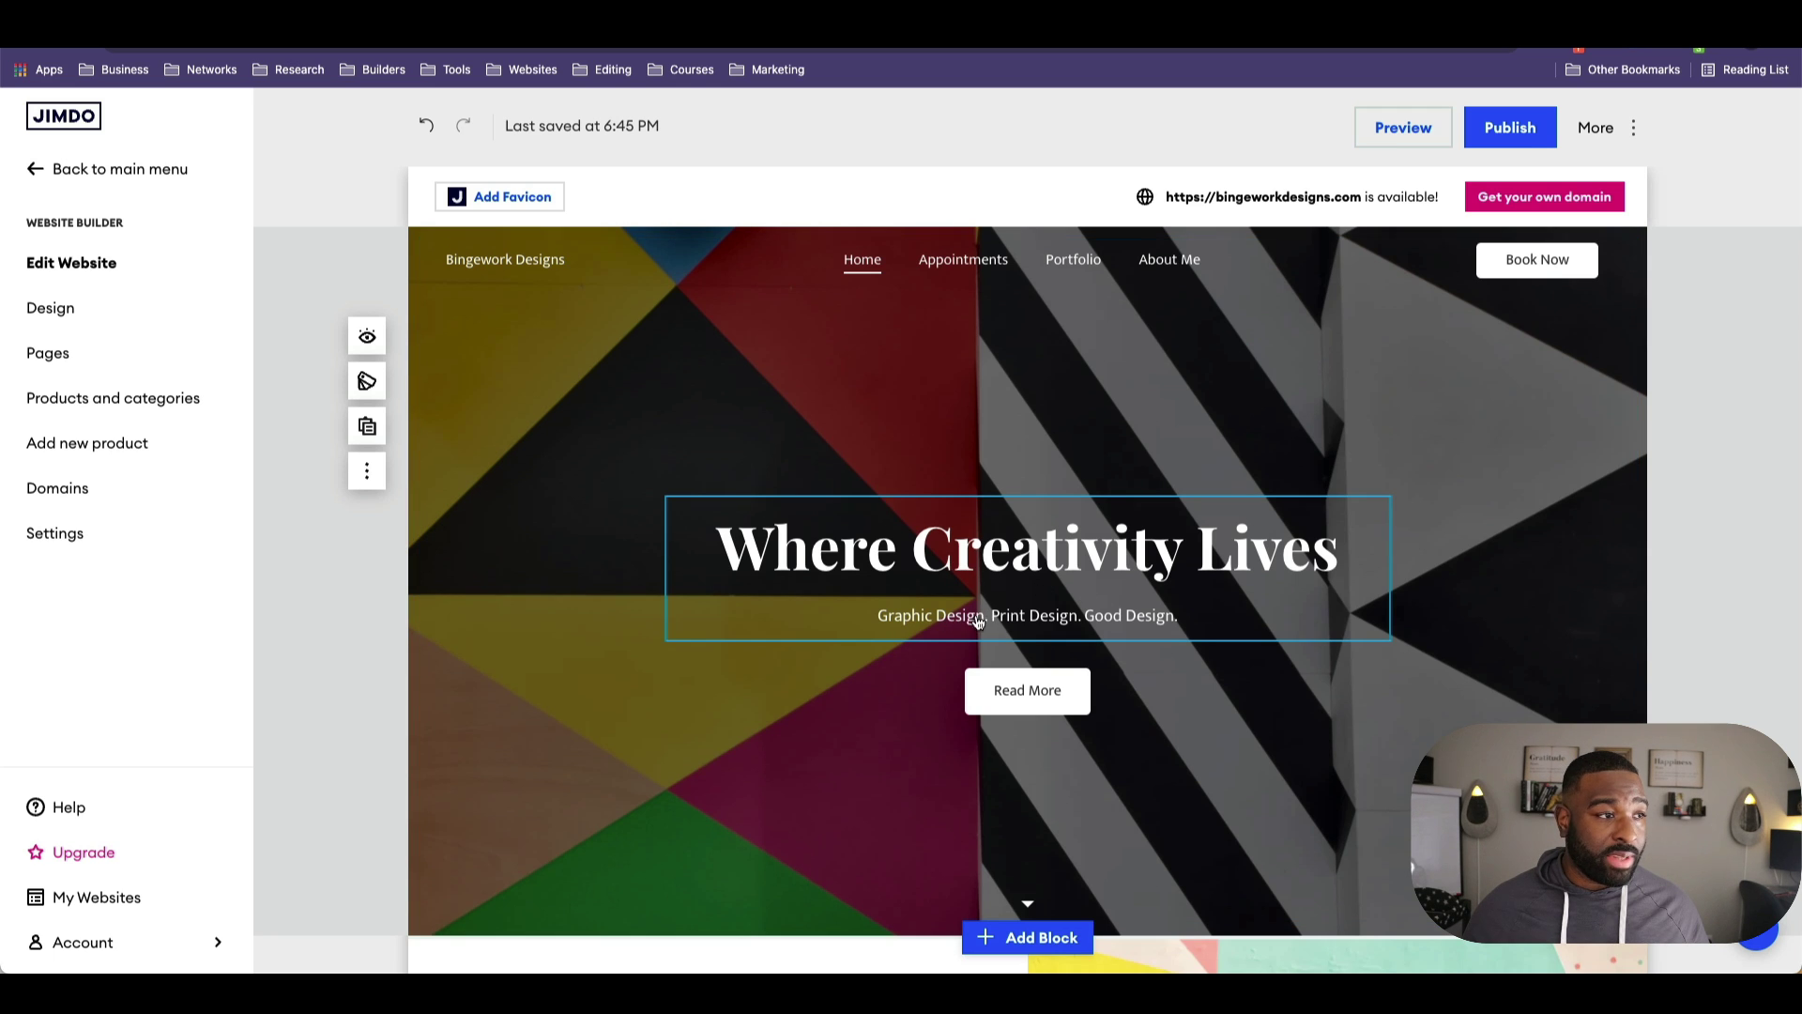
pyautogui.doubleClick(1021, 618)
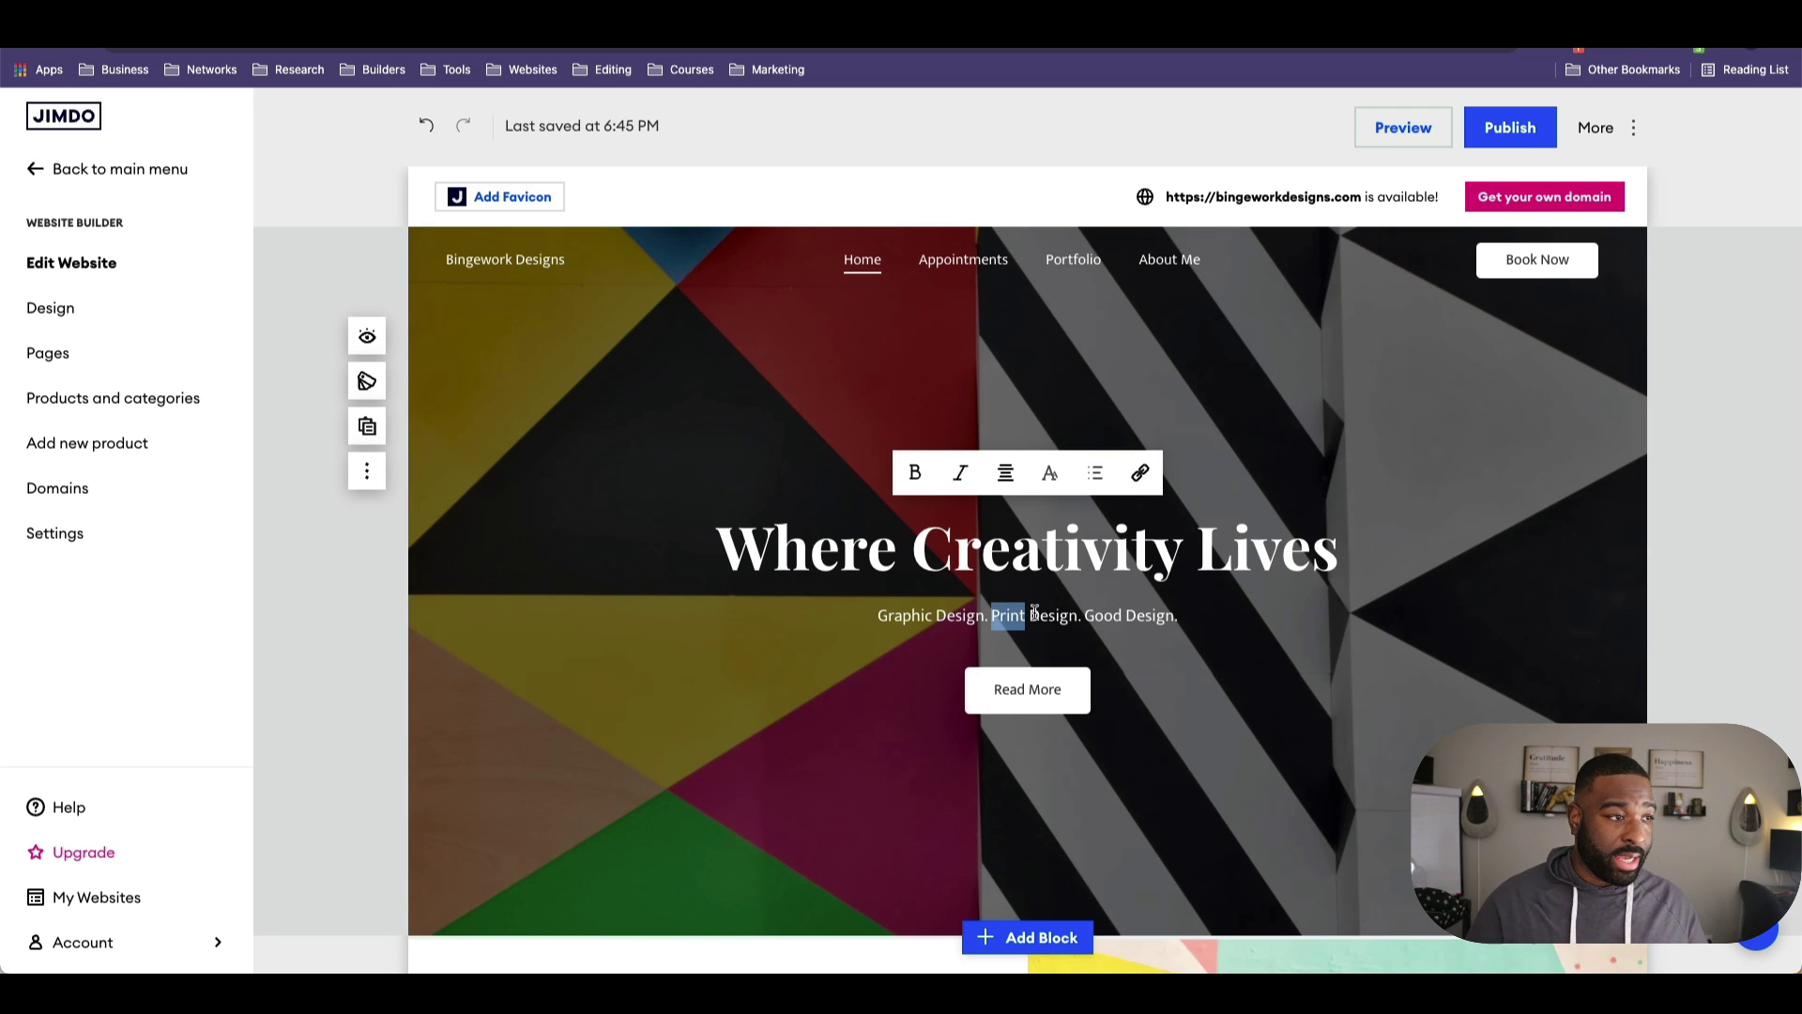
pyautogui.press('BackSpace')
pyautogui.press('BackSpace')
pyautogui.write('Web')
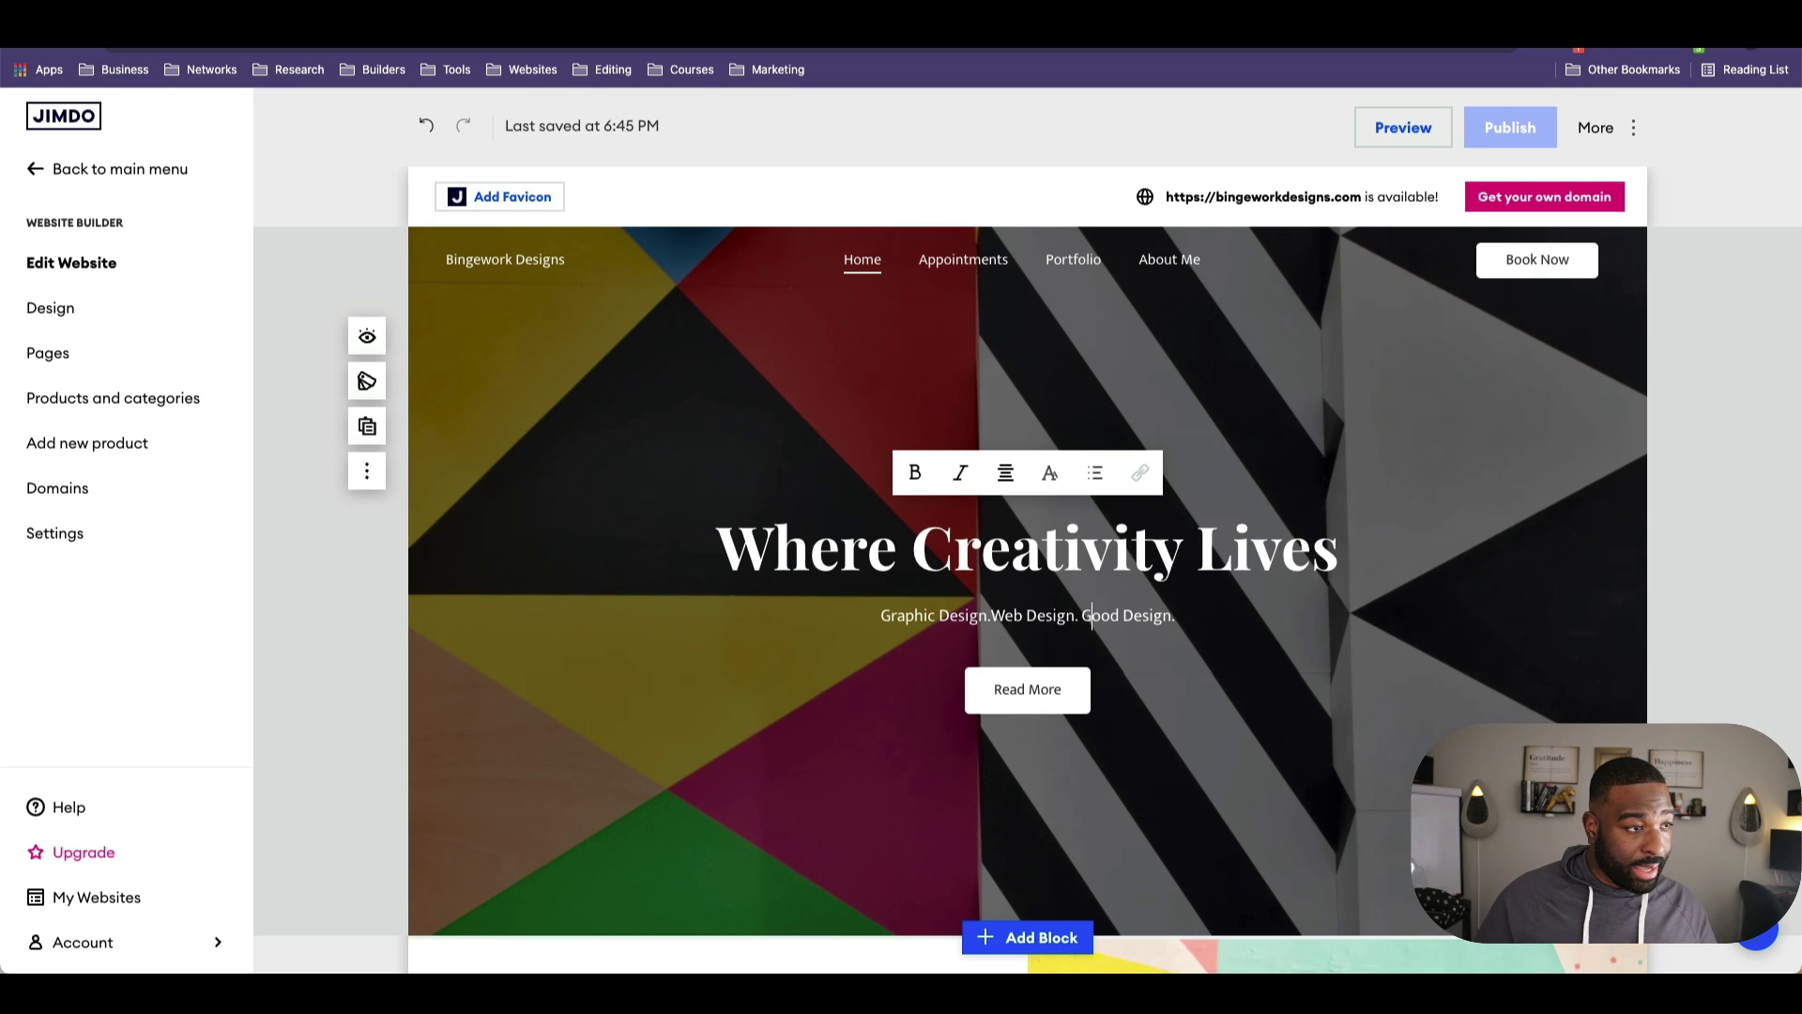
pyautogui.press('BackSpace')
pyautogui.press('BackSpace')
pyautogui.press('BackSpace')
pyautogui.press('BackSpace')
pyautogui.write('Logo')
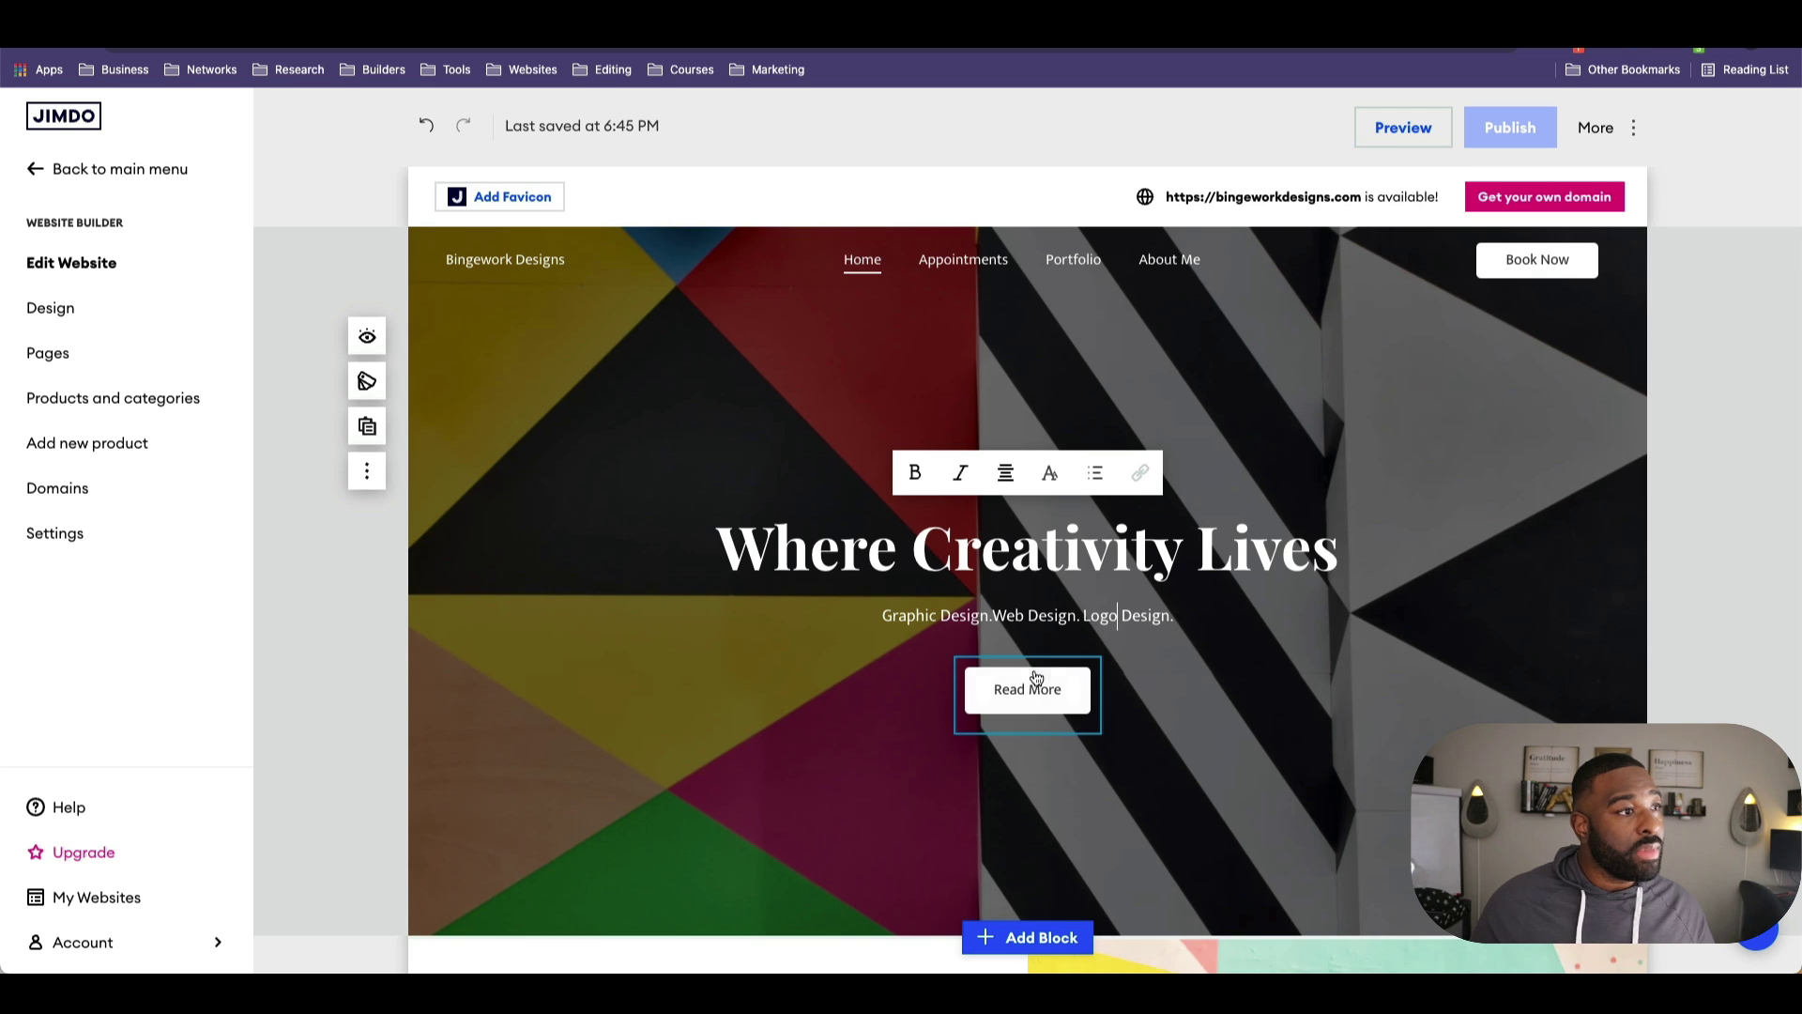
# Step: Link the hero Read More button to the Appointments page
pyautogui.click(1036, 687)
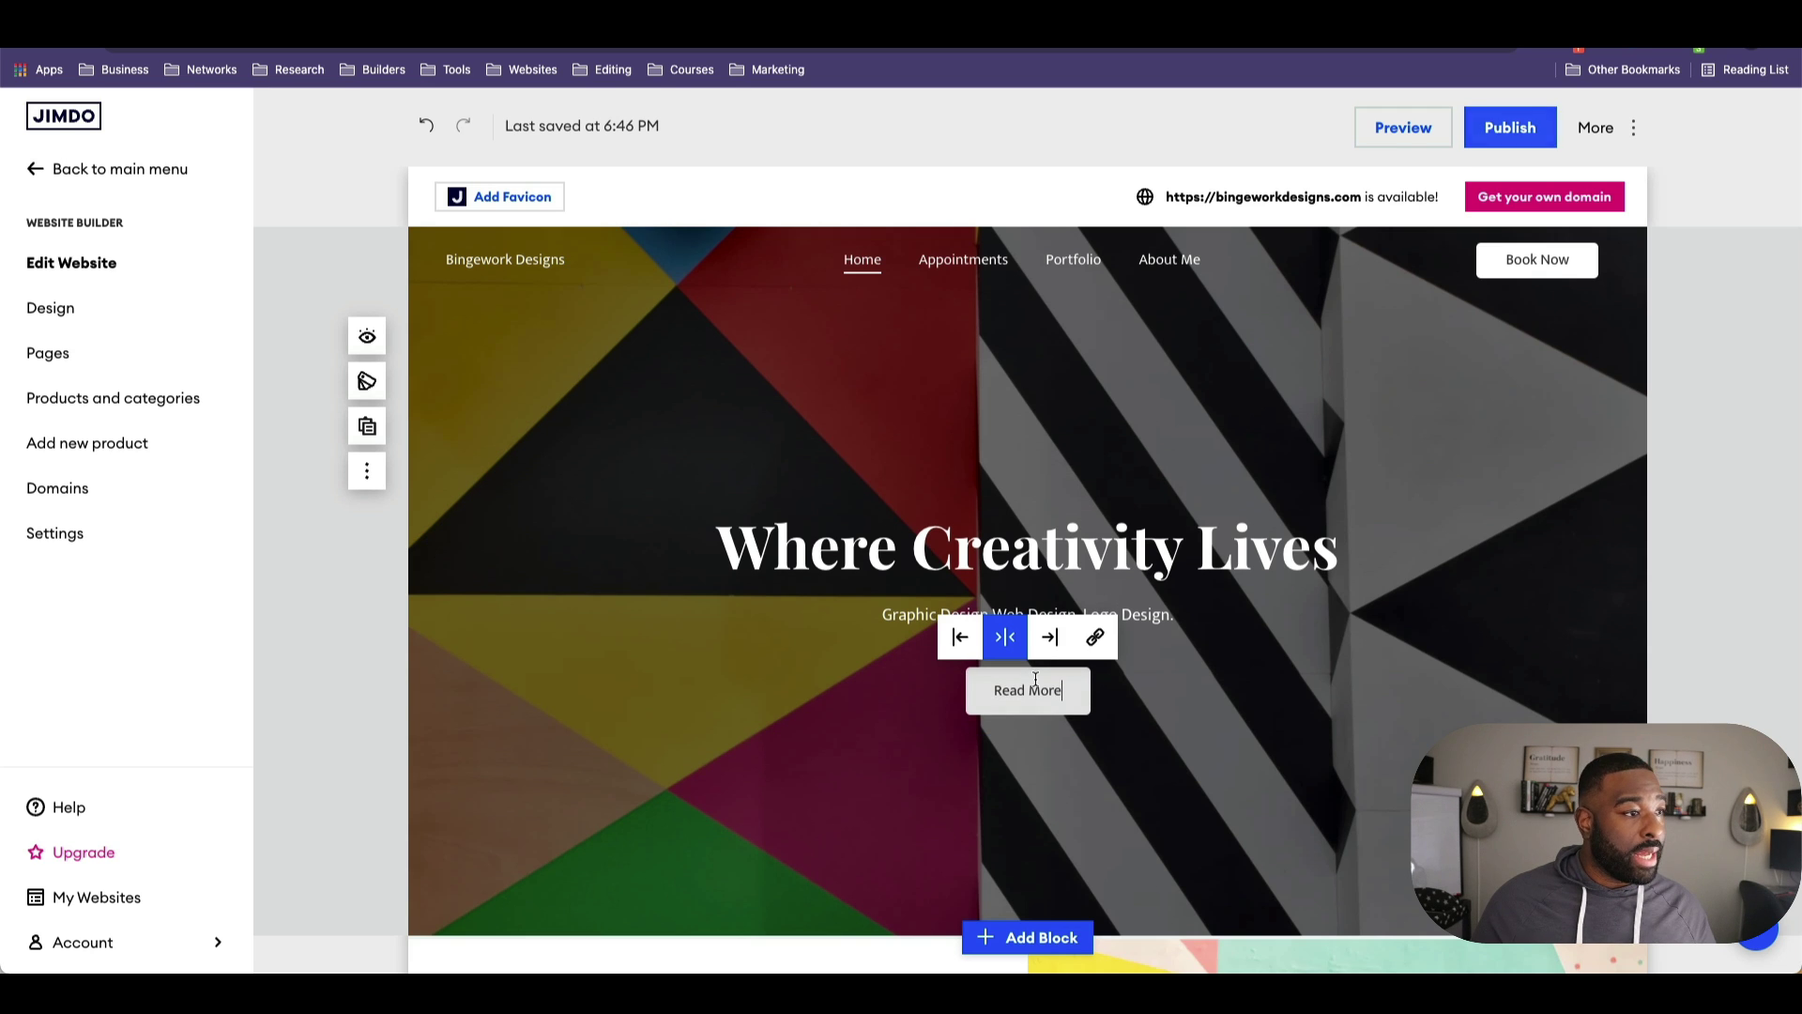
pyautogui.click(1094, 636)
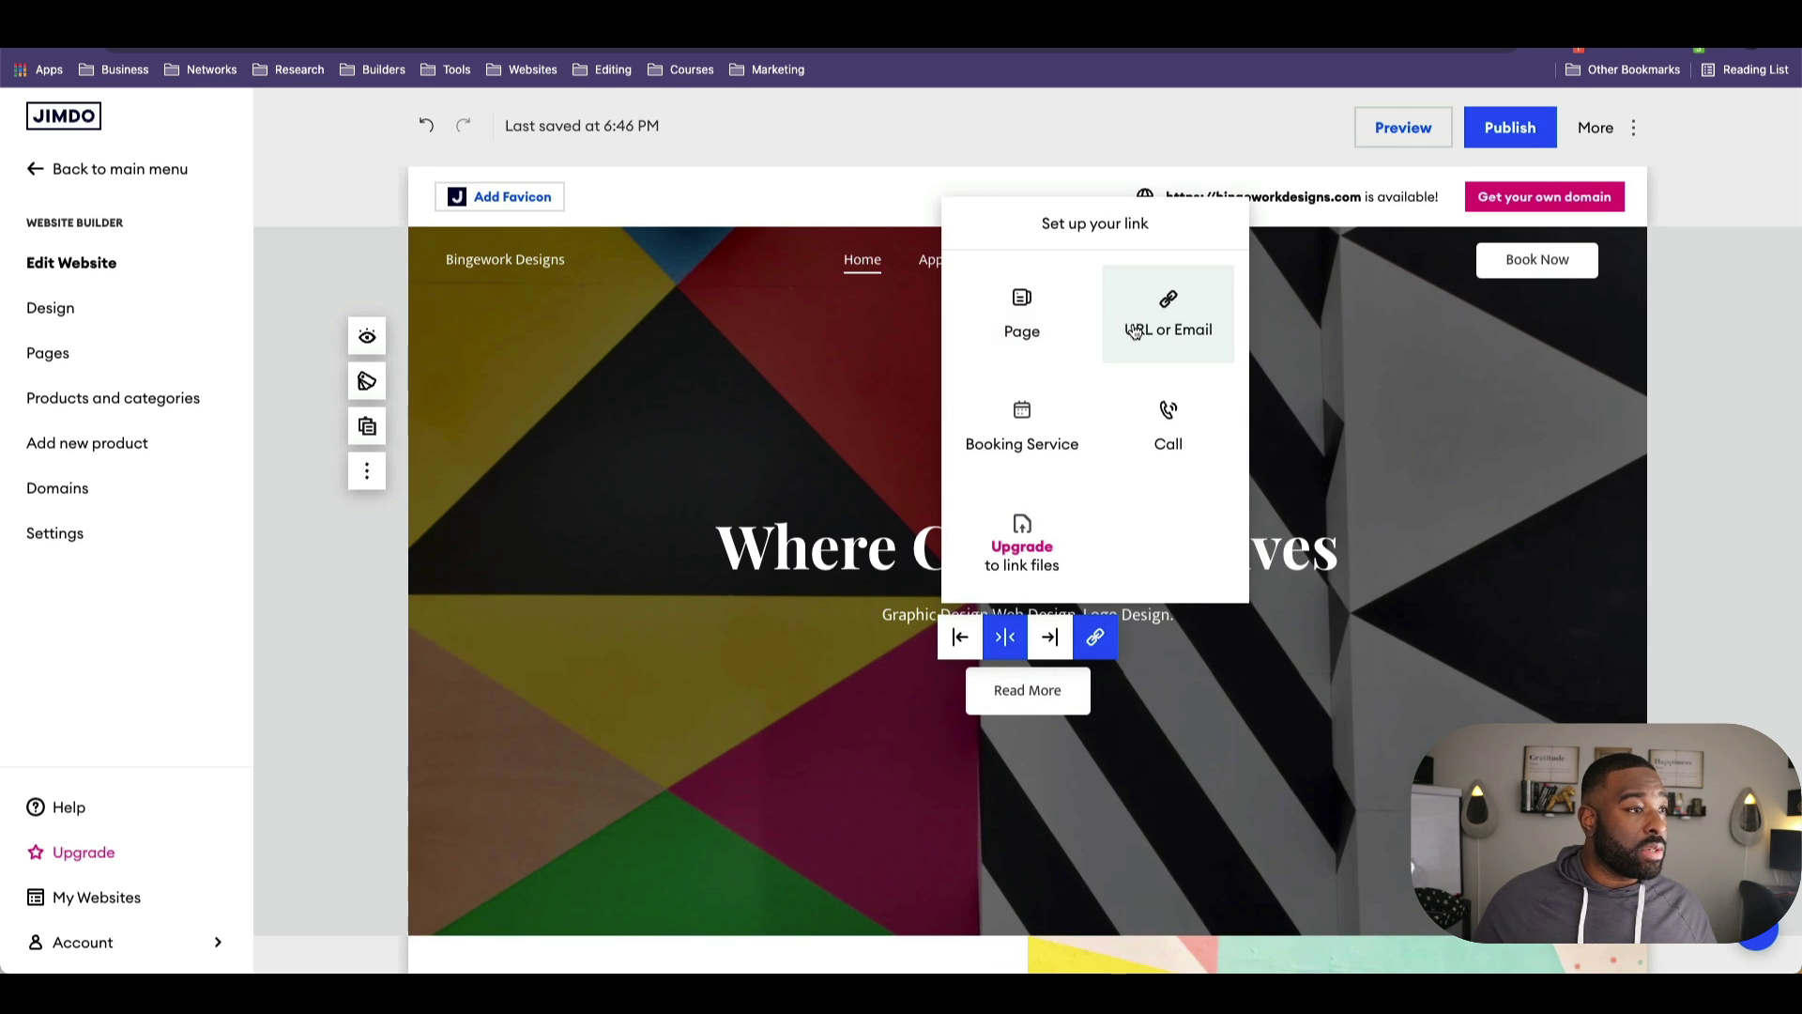
pyautogui.click(1016, 322)
pyautogui.click(1016, 392)
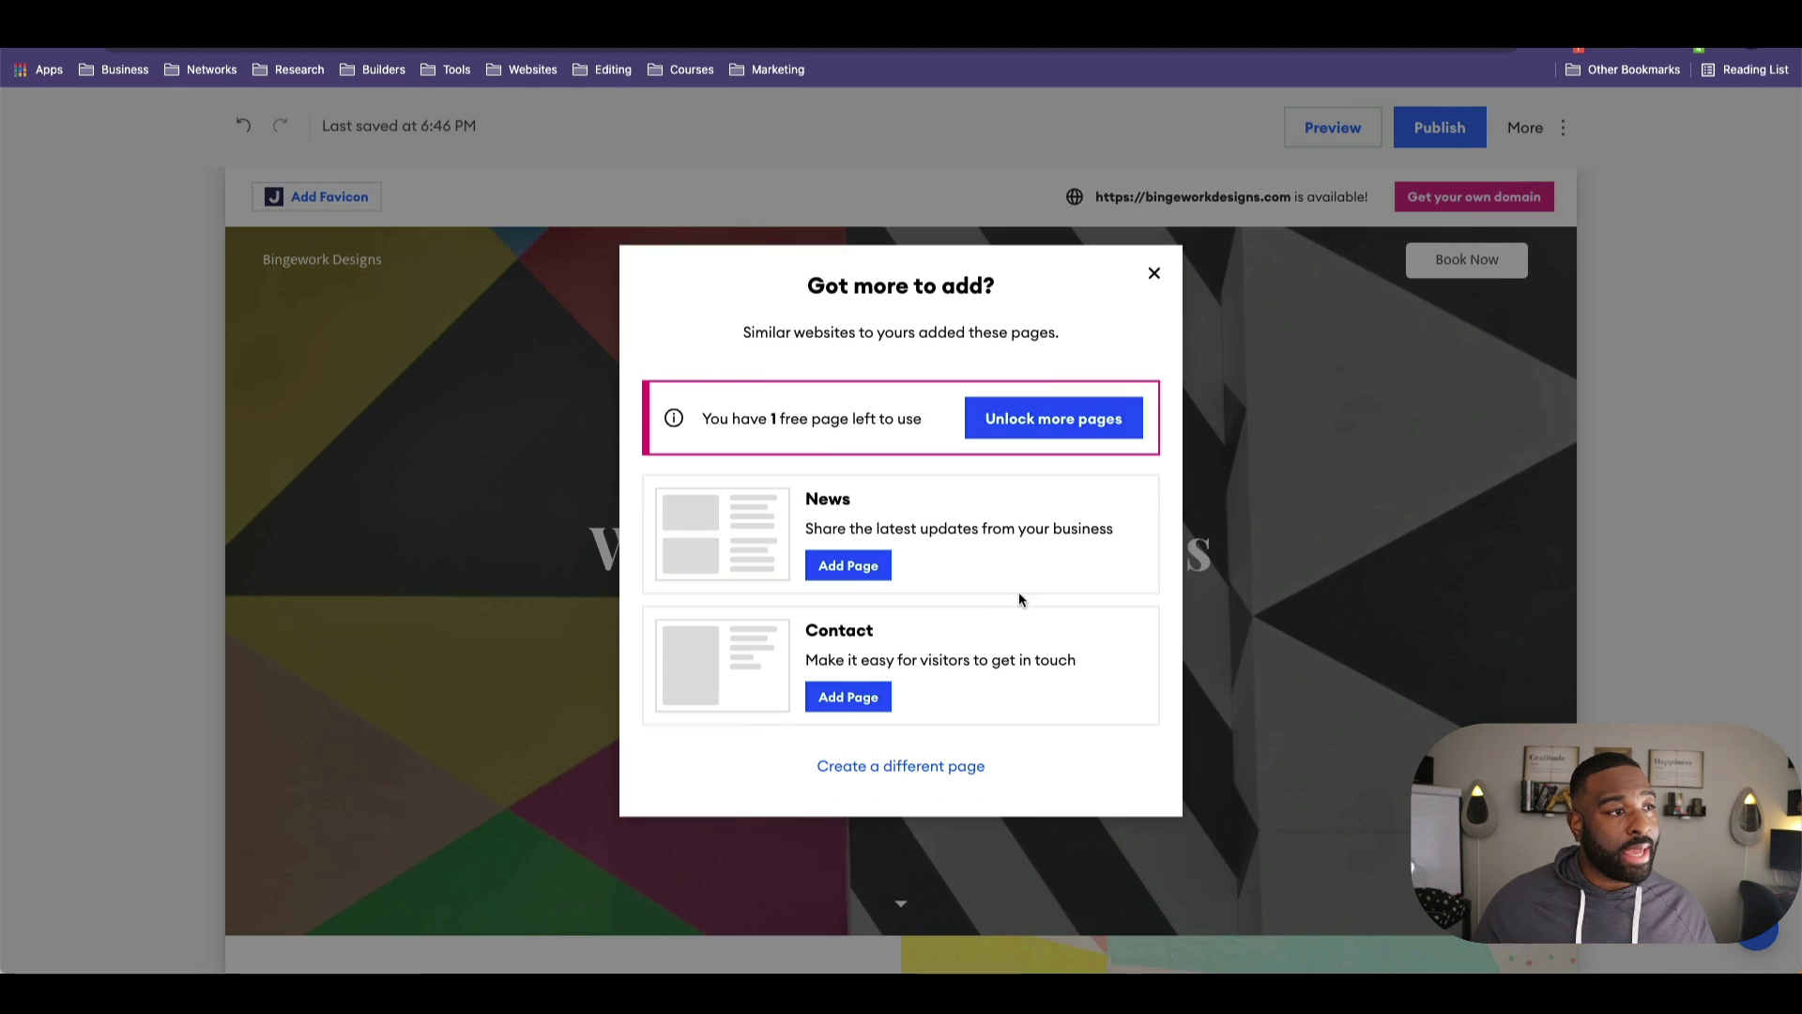
pyautogui.click(1156, 272)
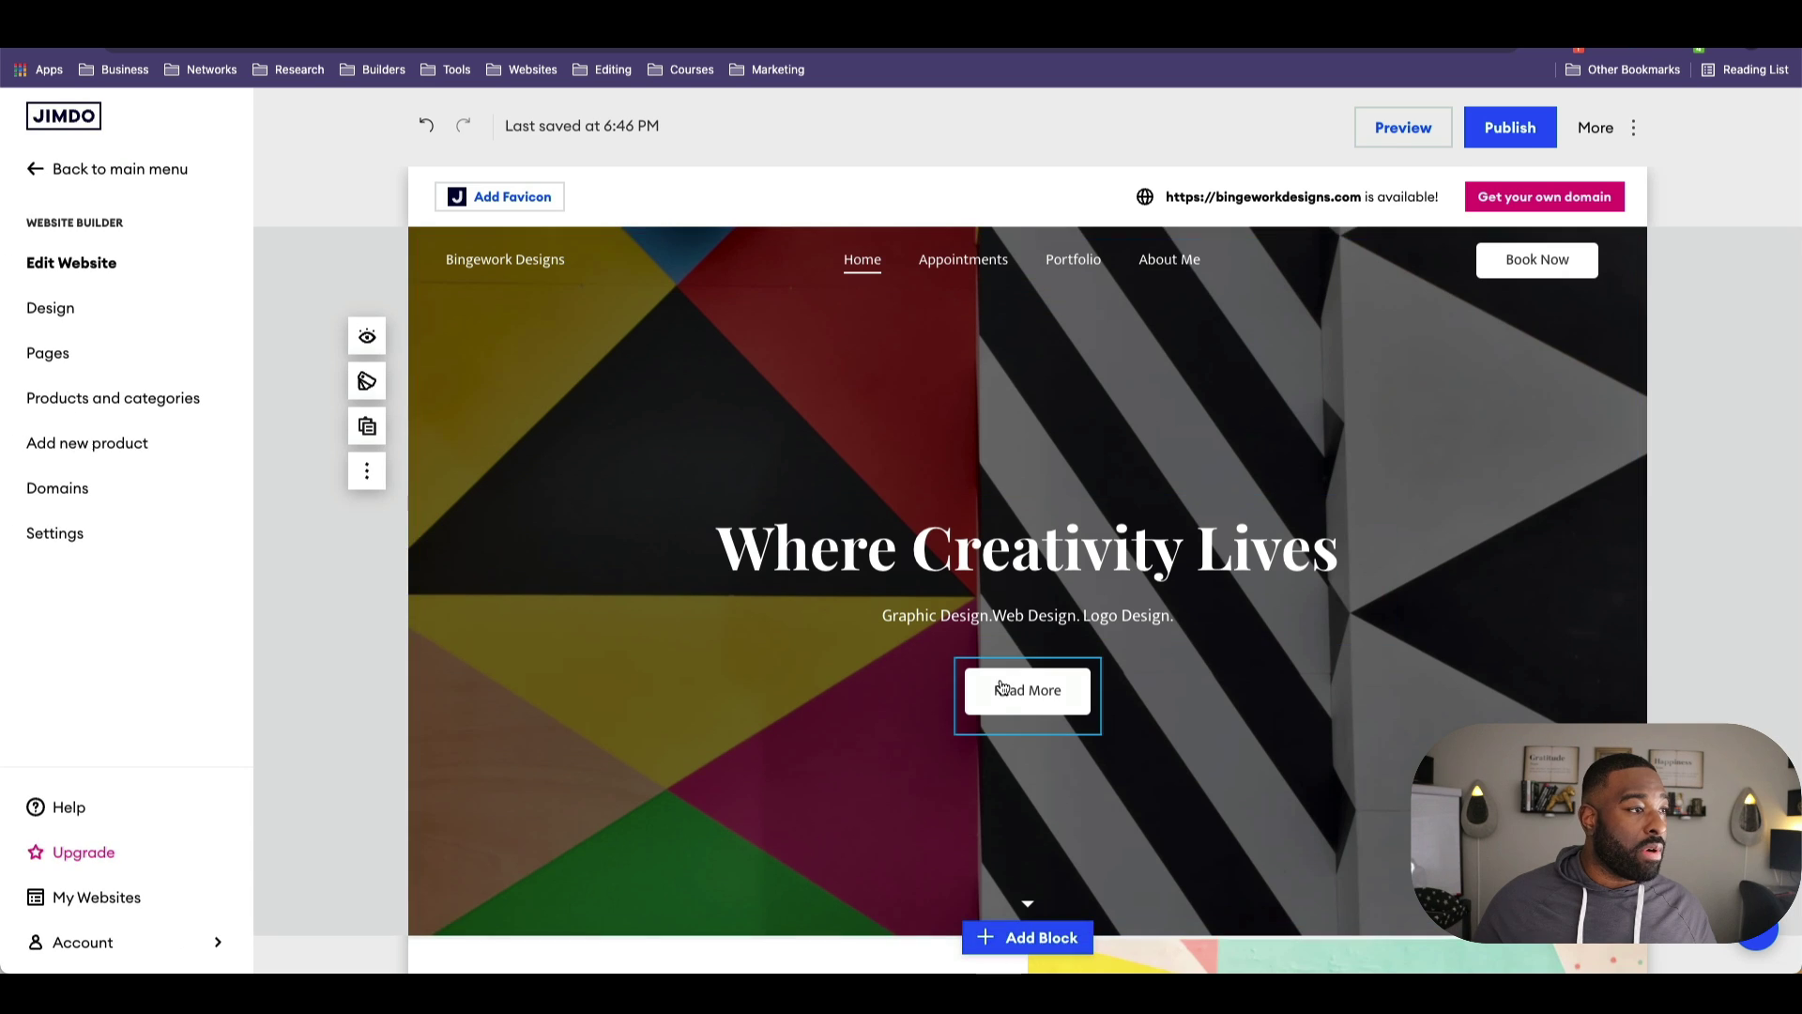
# Step: Relabel the hero button from Read More to 'Book Now!'
pyautogui.click(1017, 706)
pyautogui.tripleClick(1014, 689)
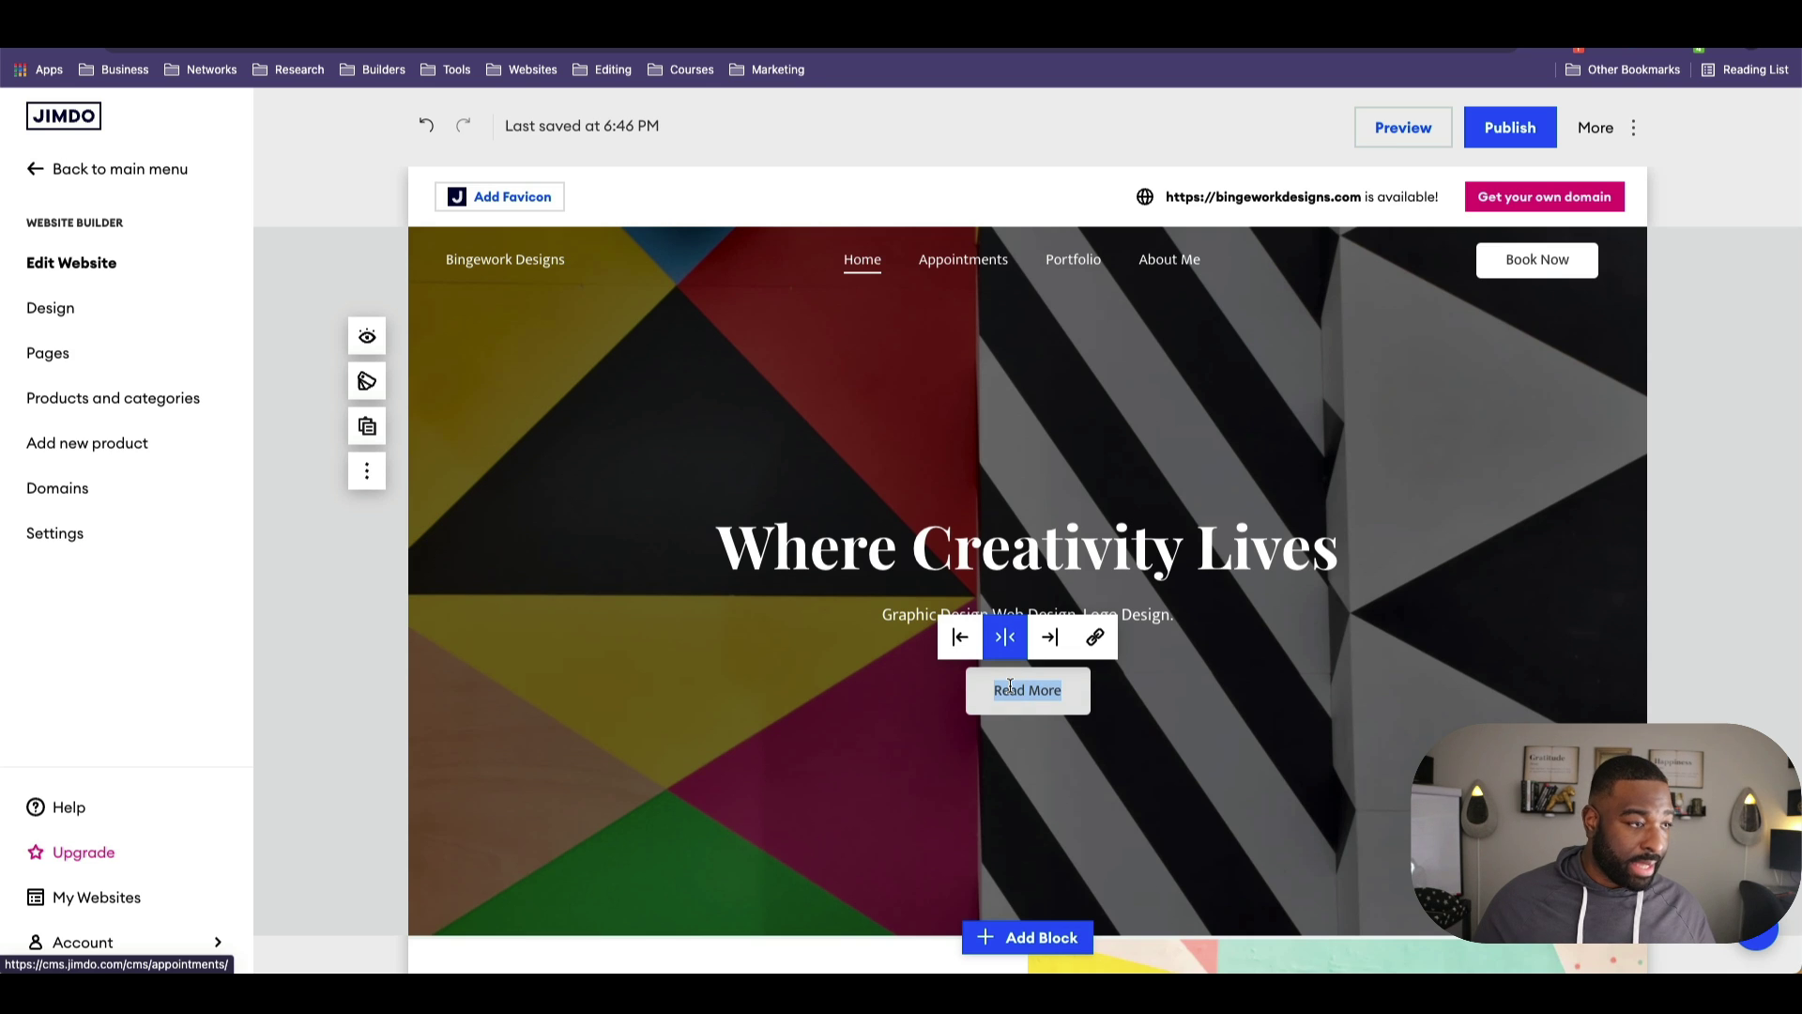
pyautogui.write('Book No')
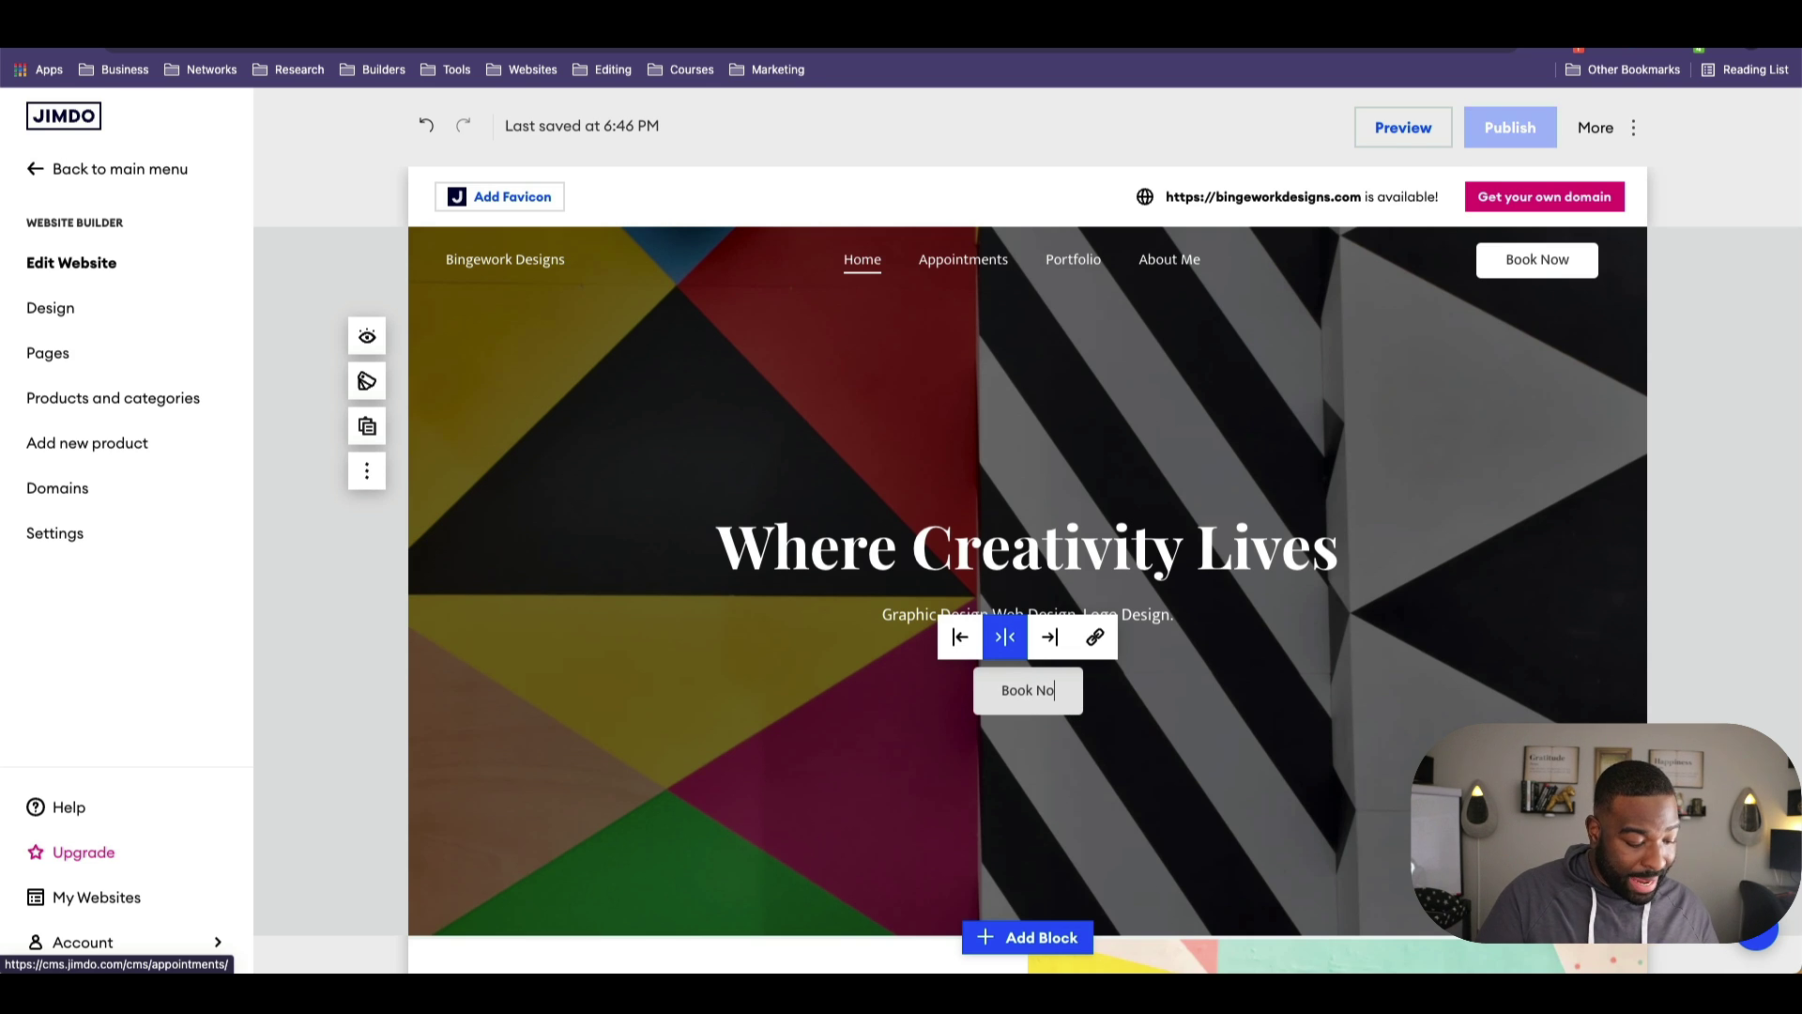
pyautogui.write('w!')
pyautogui.click(844, 807)
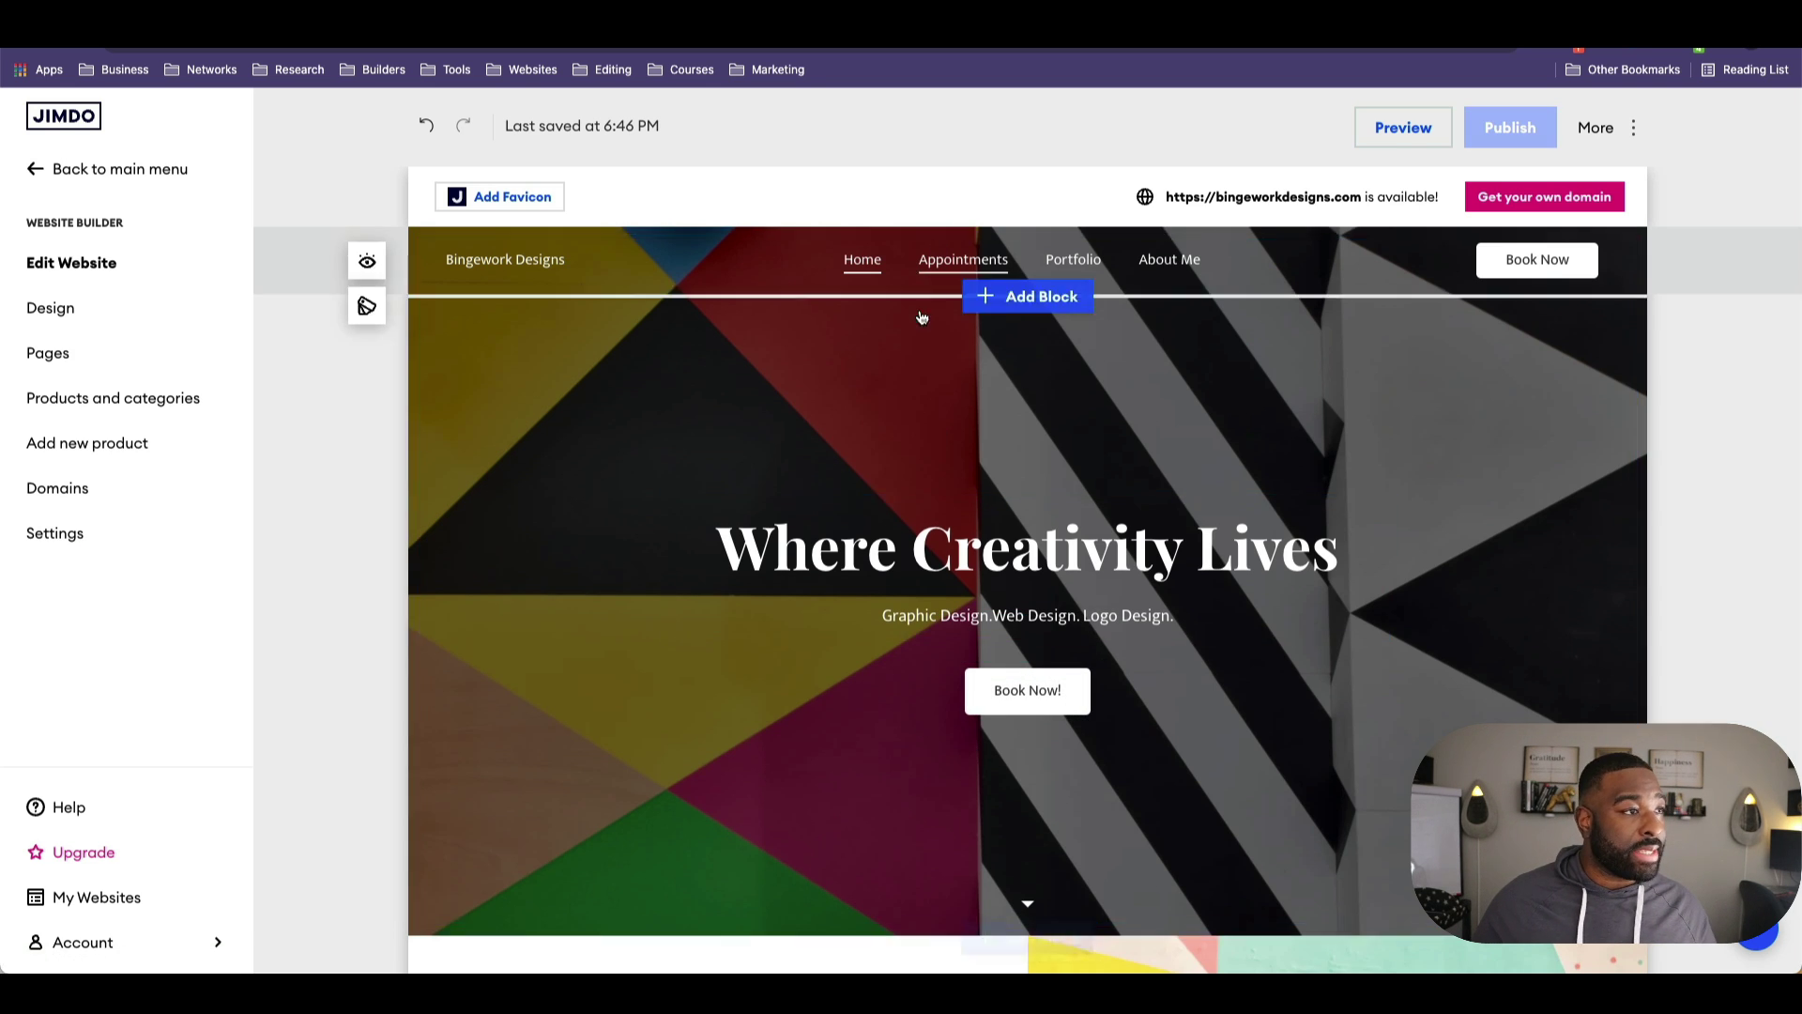
pyautogui.click(1021, 567)
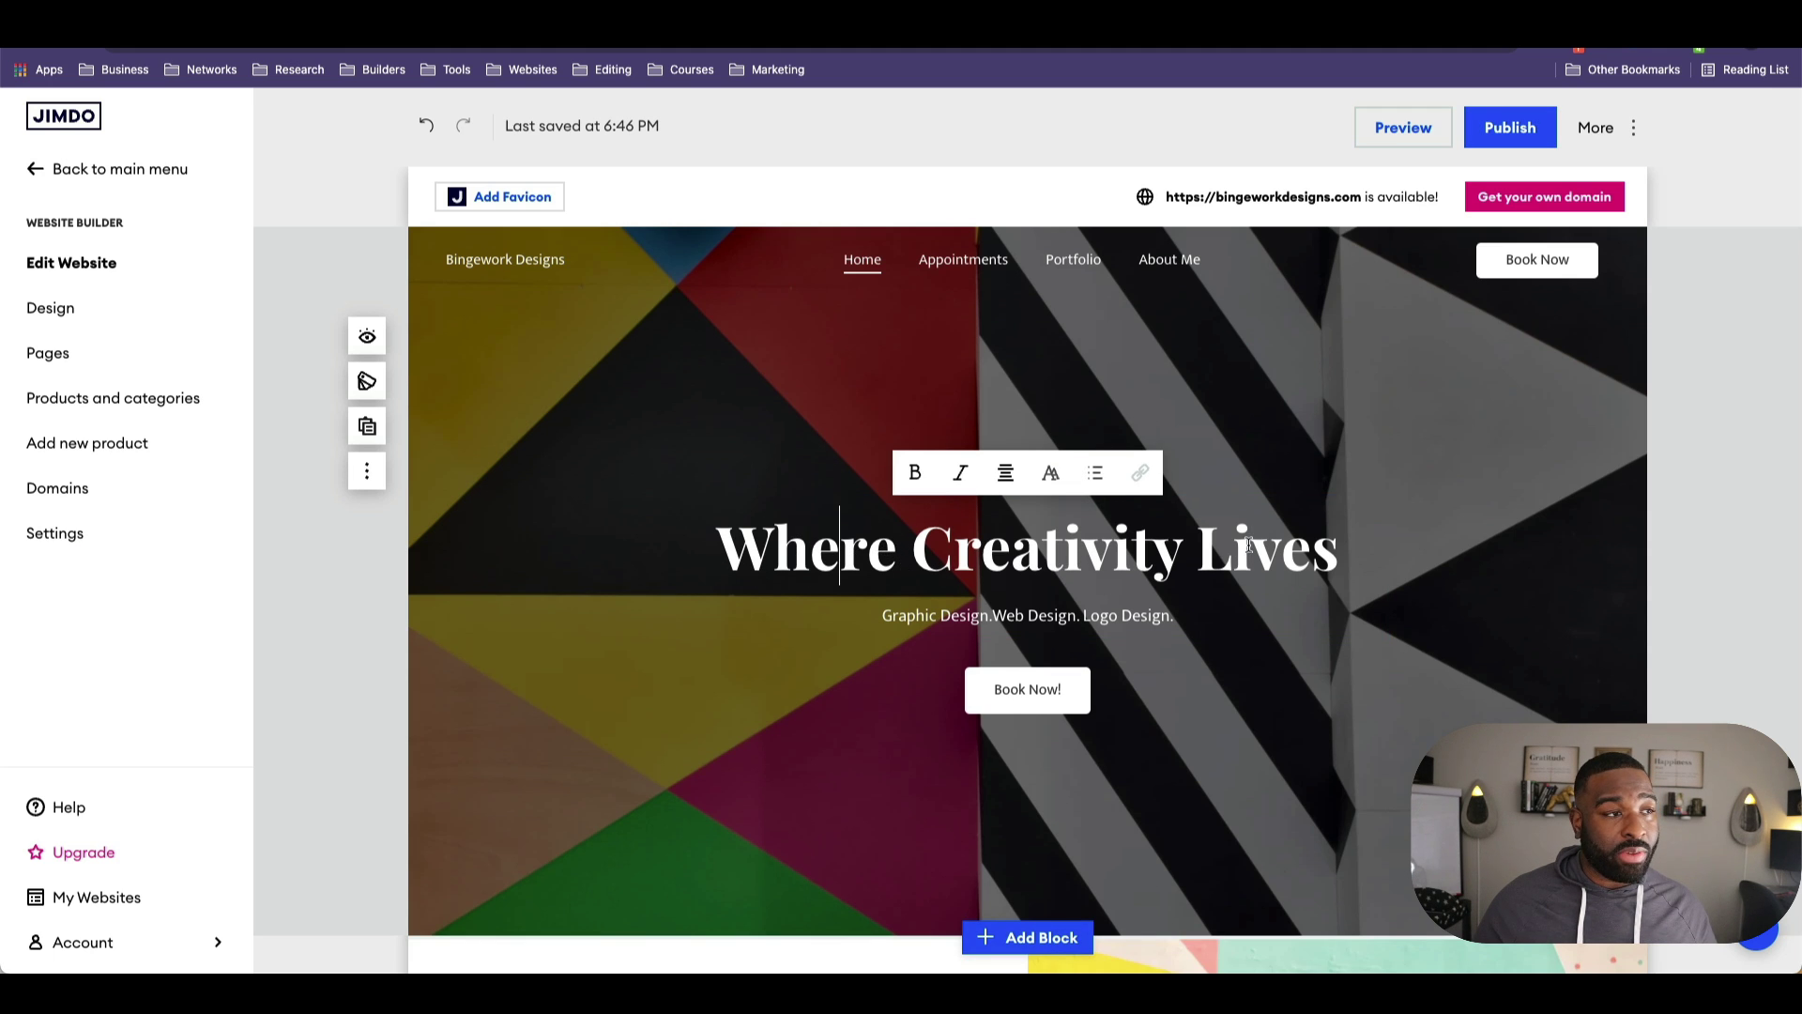
# Step: Try adding a site favicon and dismiss the premium upgrade offer
pyautogui.tripleClick(1221, 546)
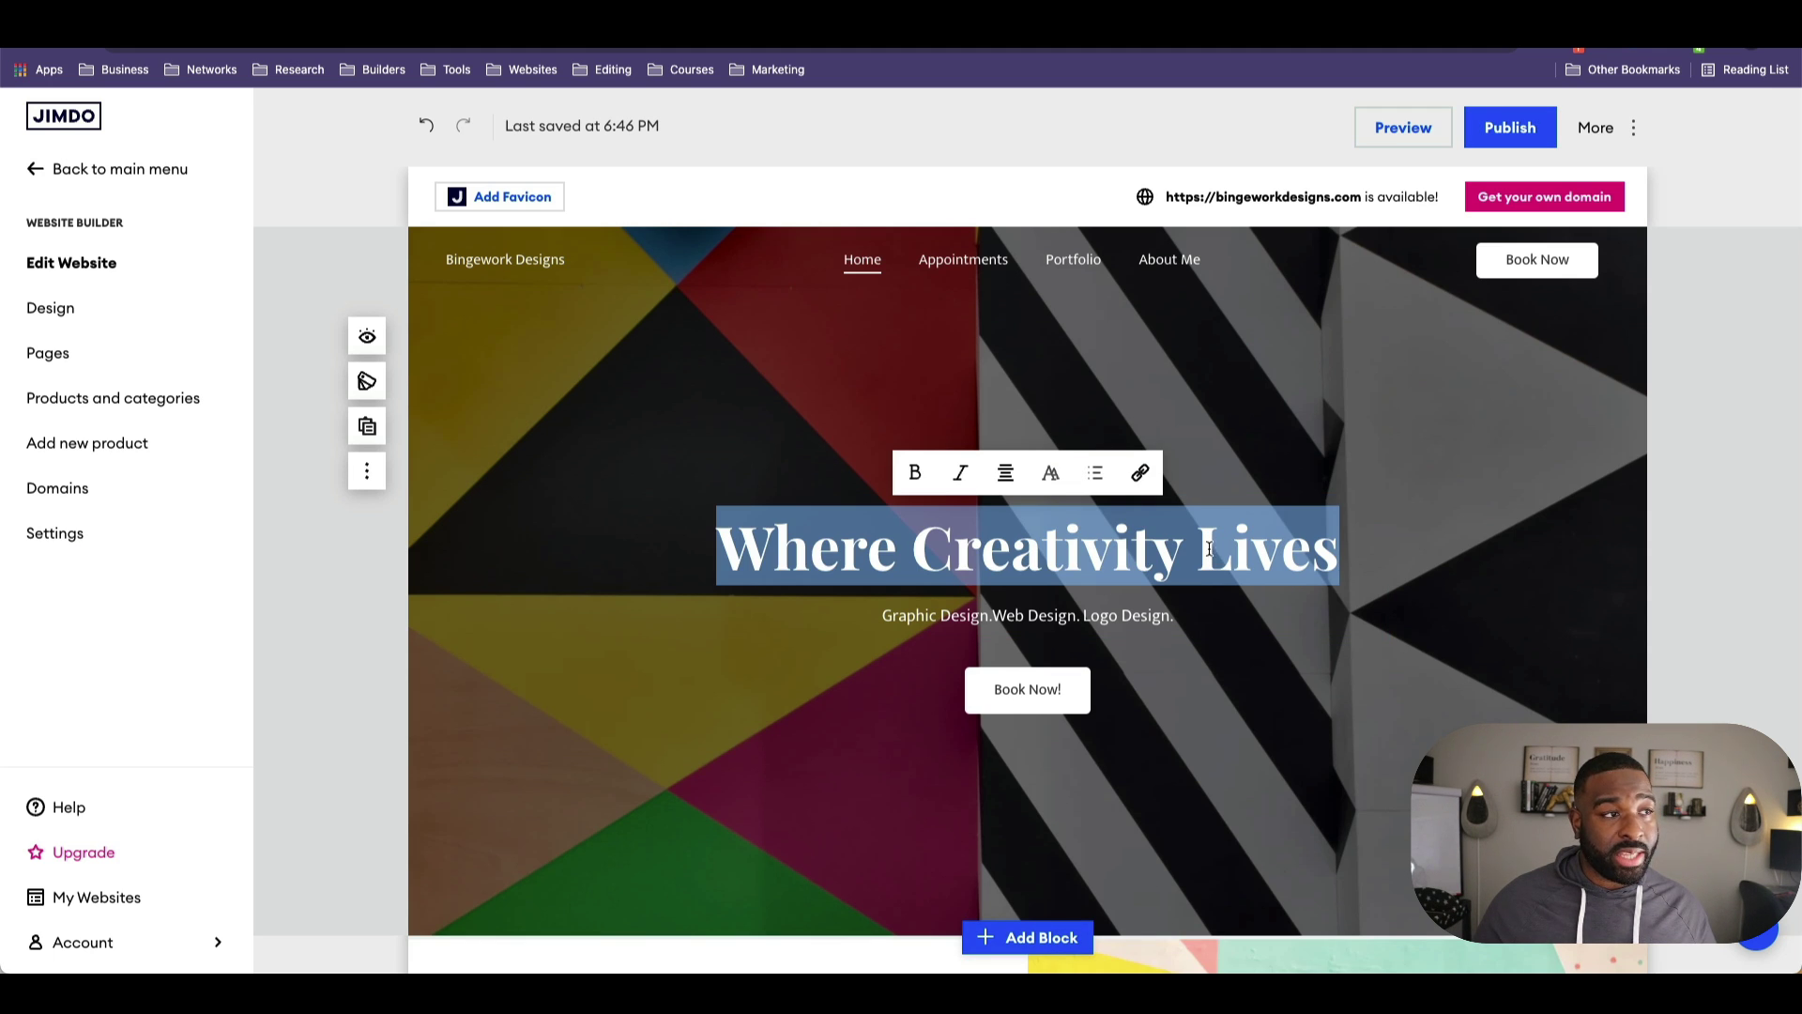
pyautogui.click(1075, 550)
pyautogui.click(580, 636)
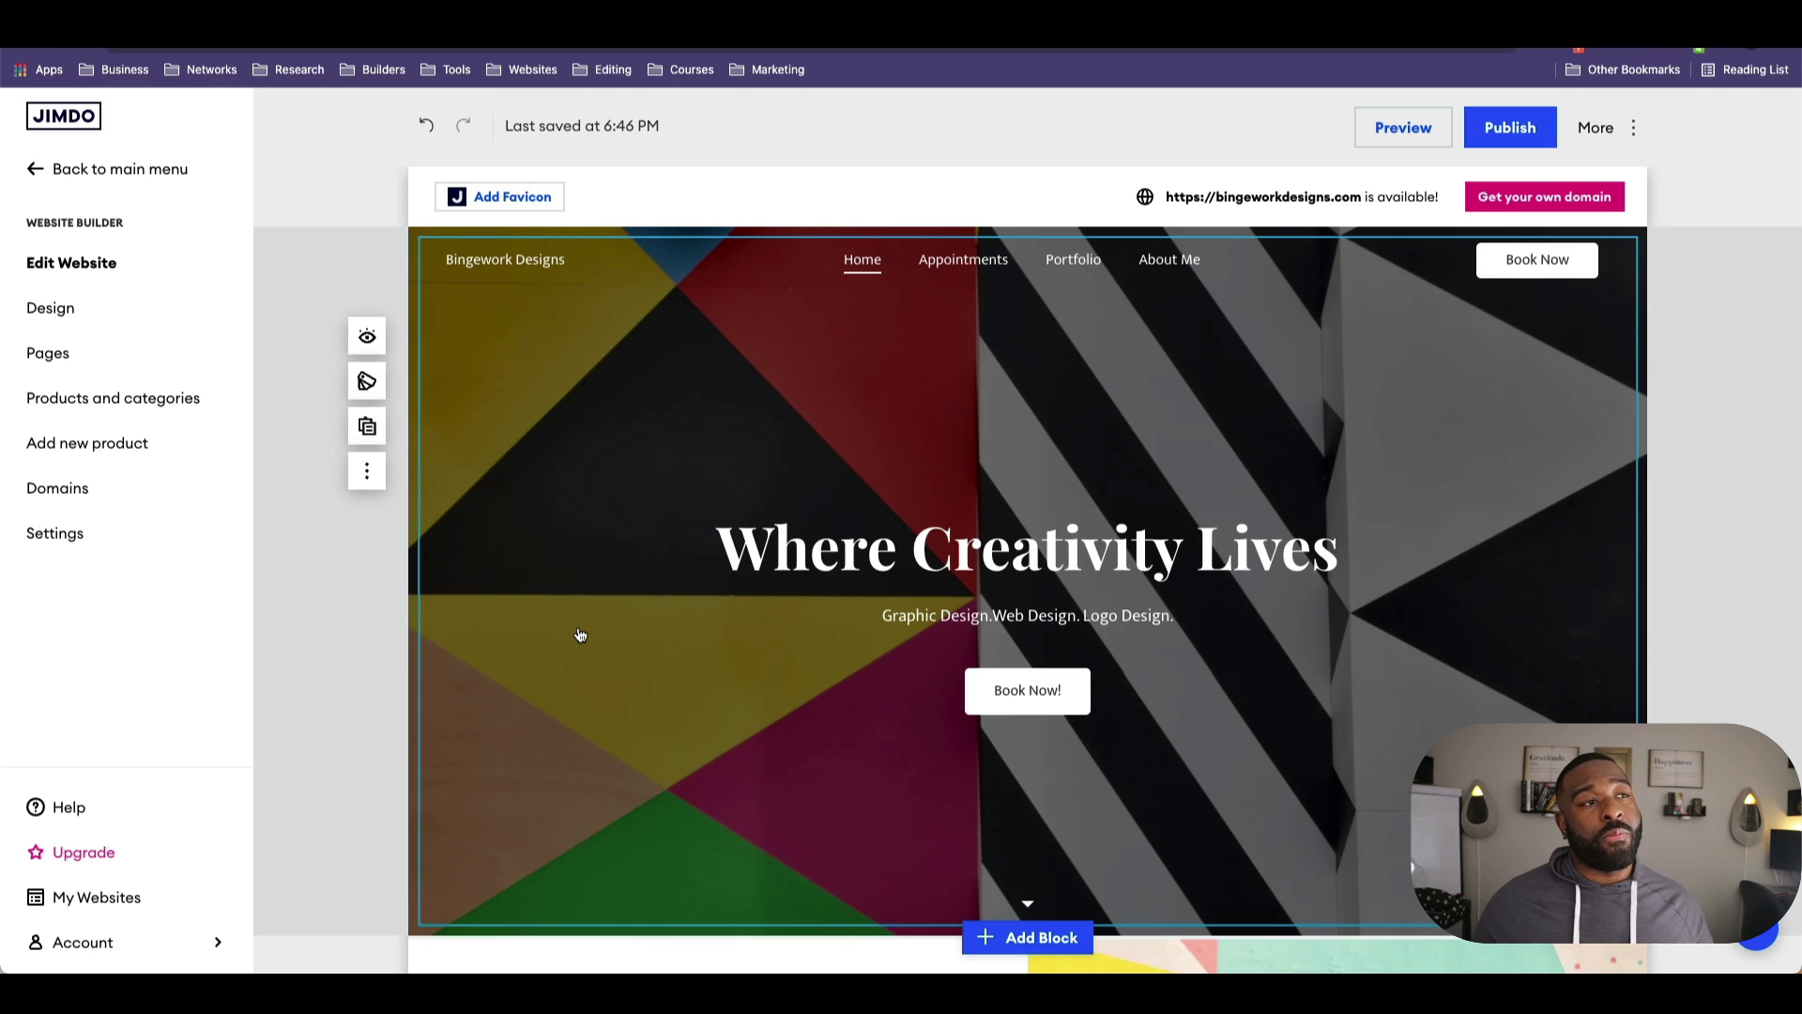
pyautogui.click(511, 195)
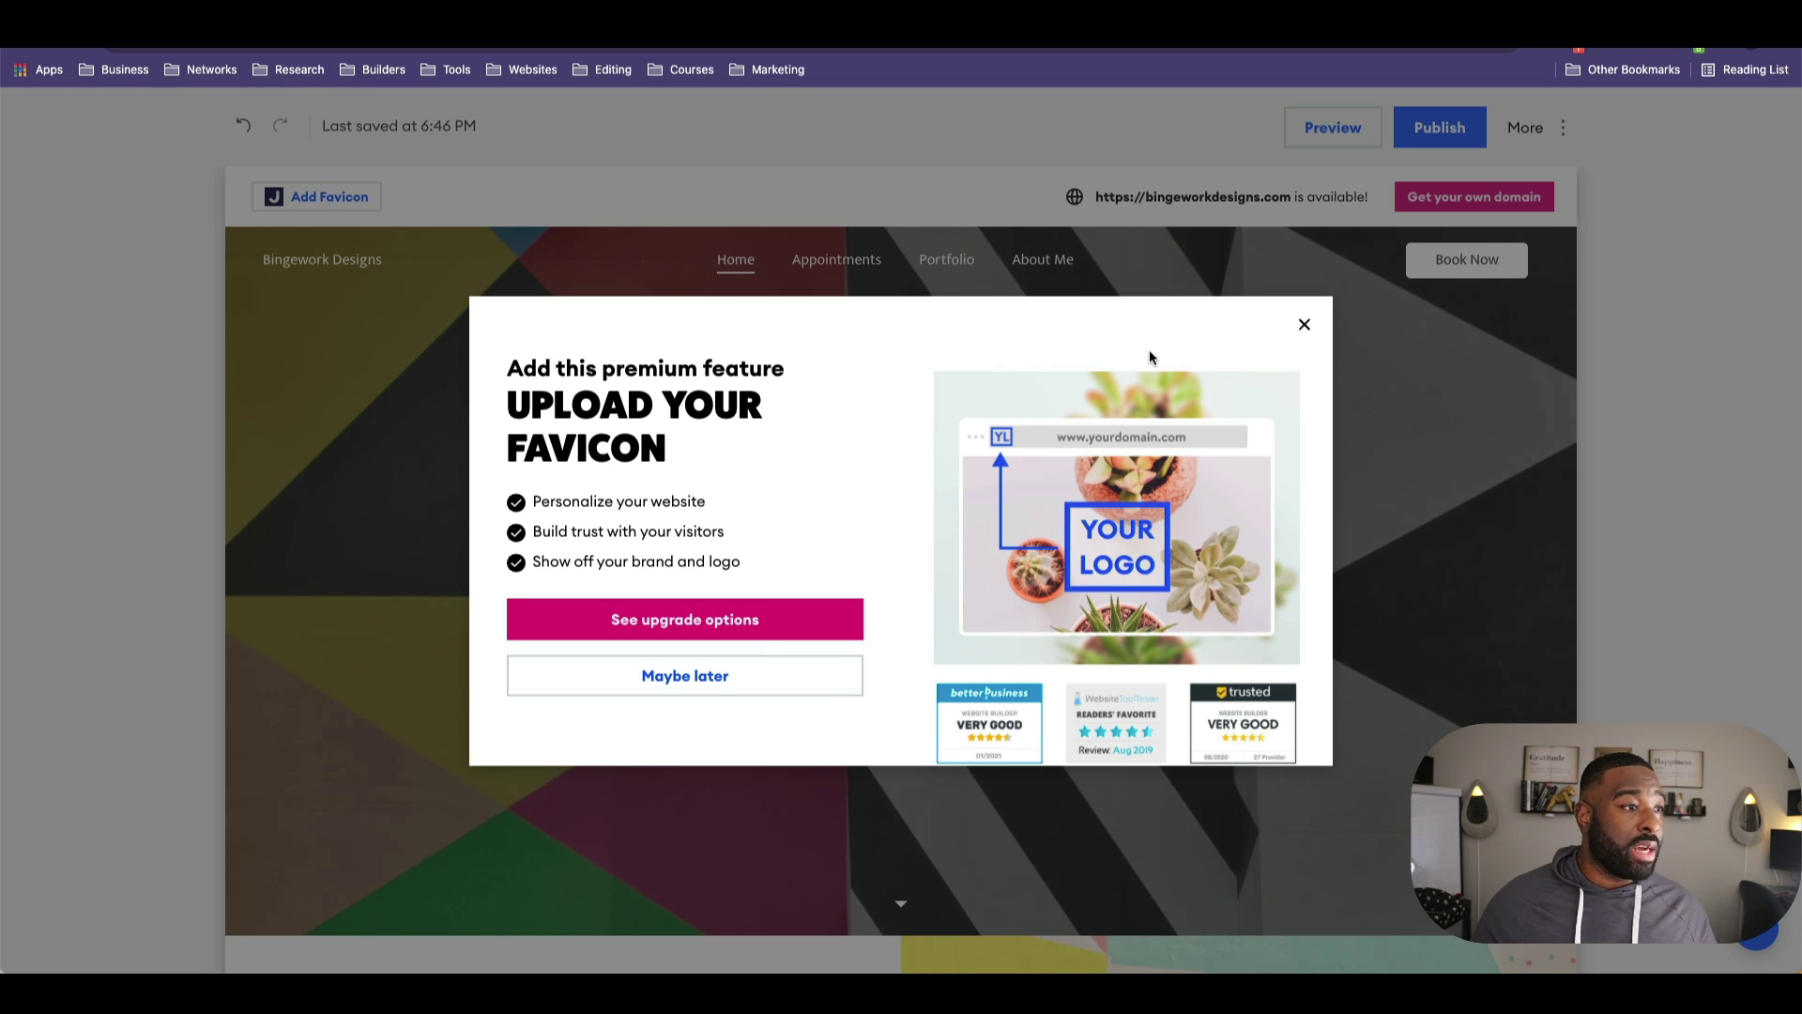
pyautogui.click(1301, 323)
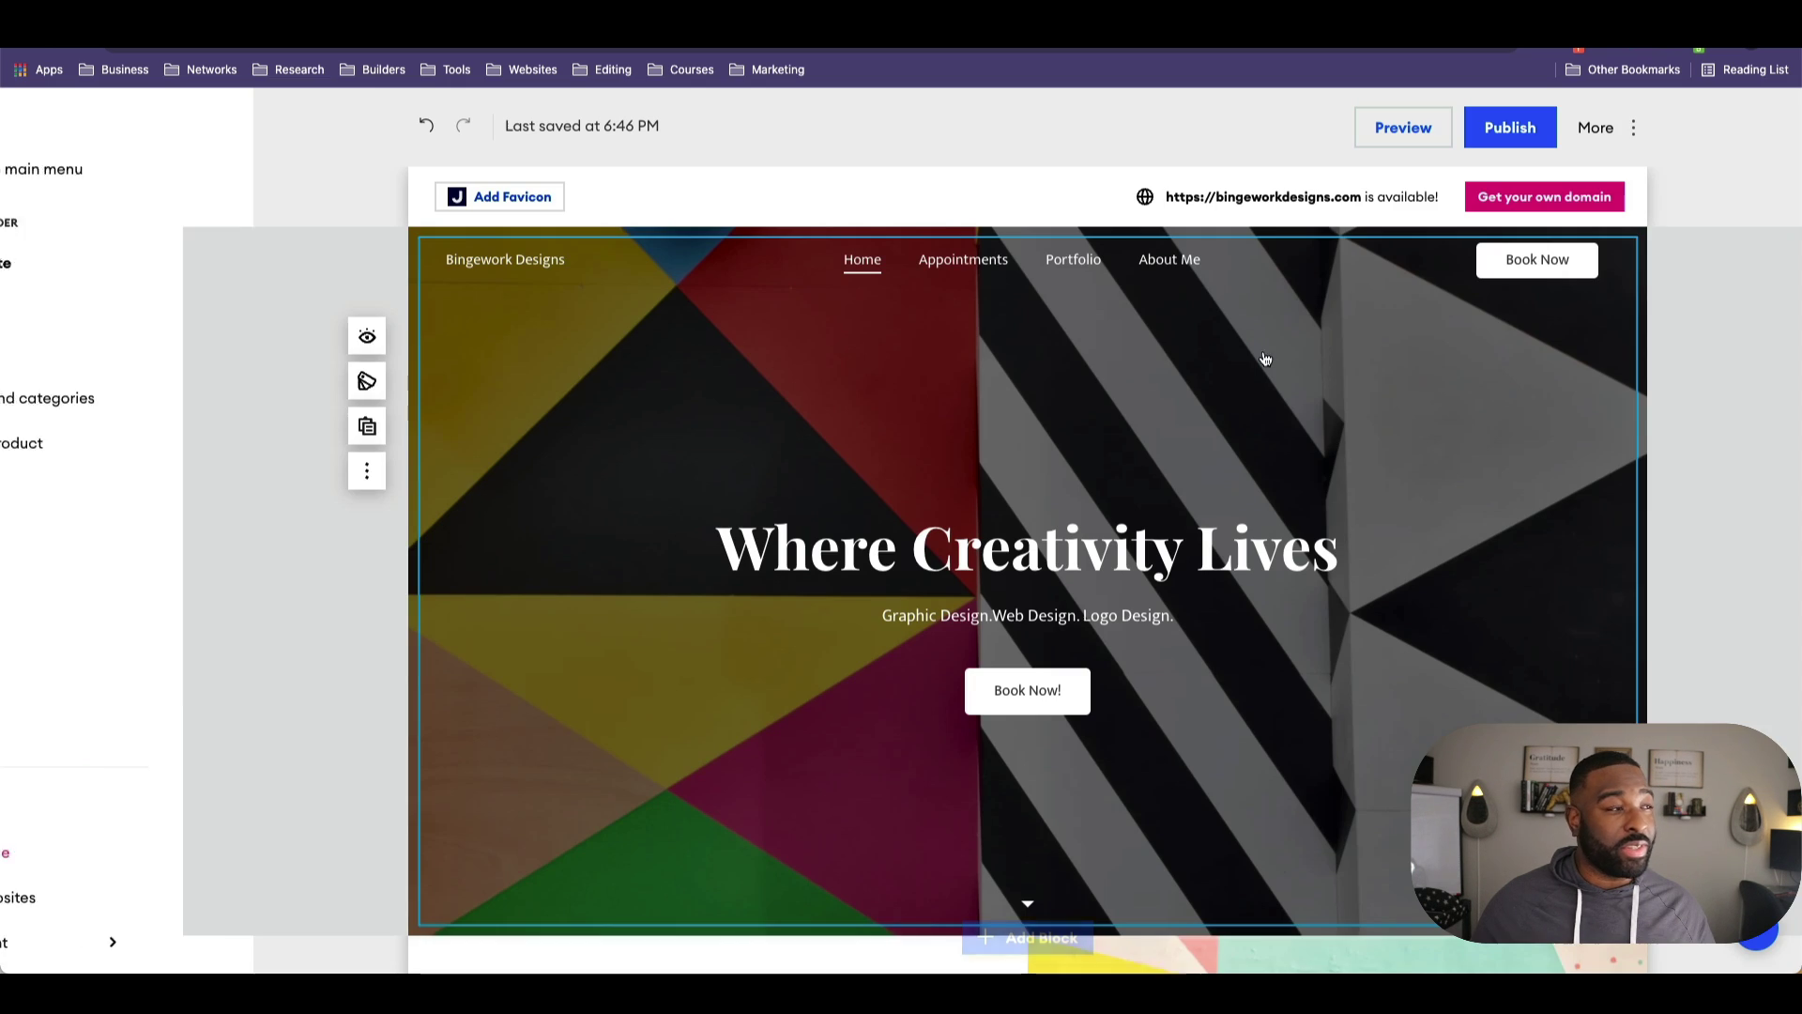
# Step: Adjust header element visibility, trying a logo then hiding it, and keeping Book Now shown
pyautogui.click(369, 272)
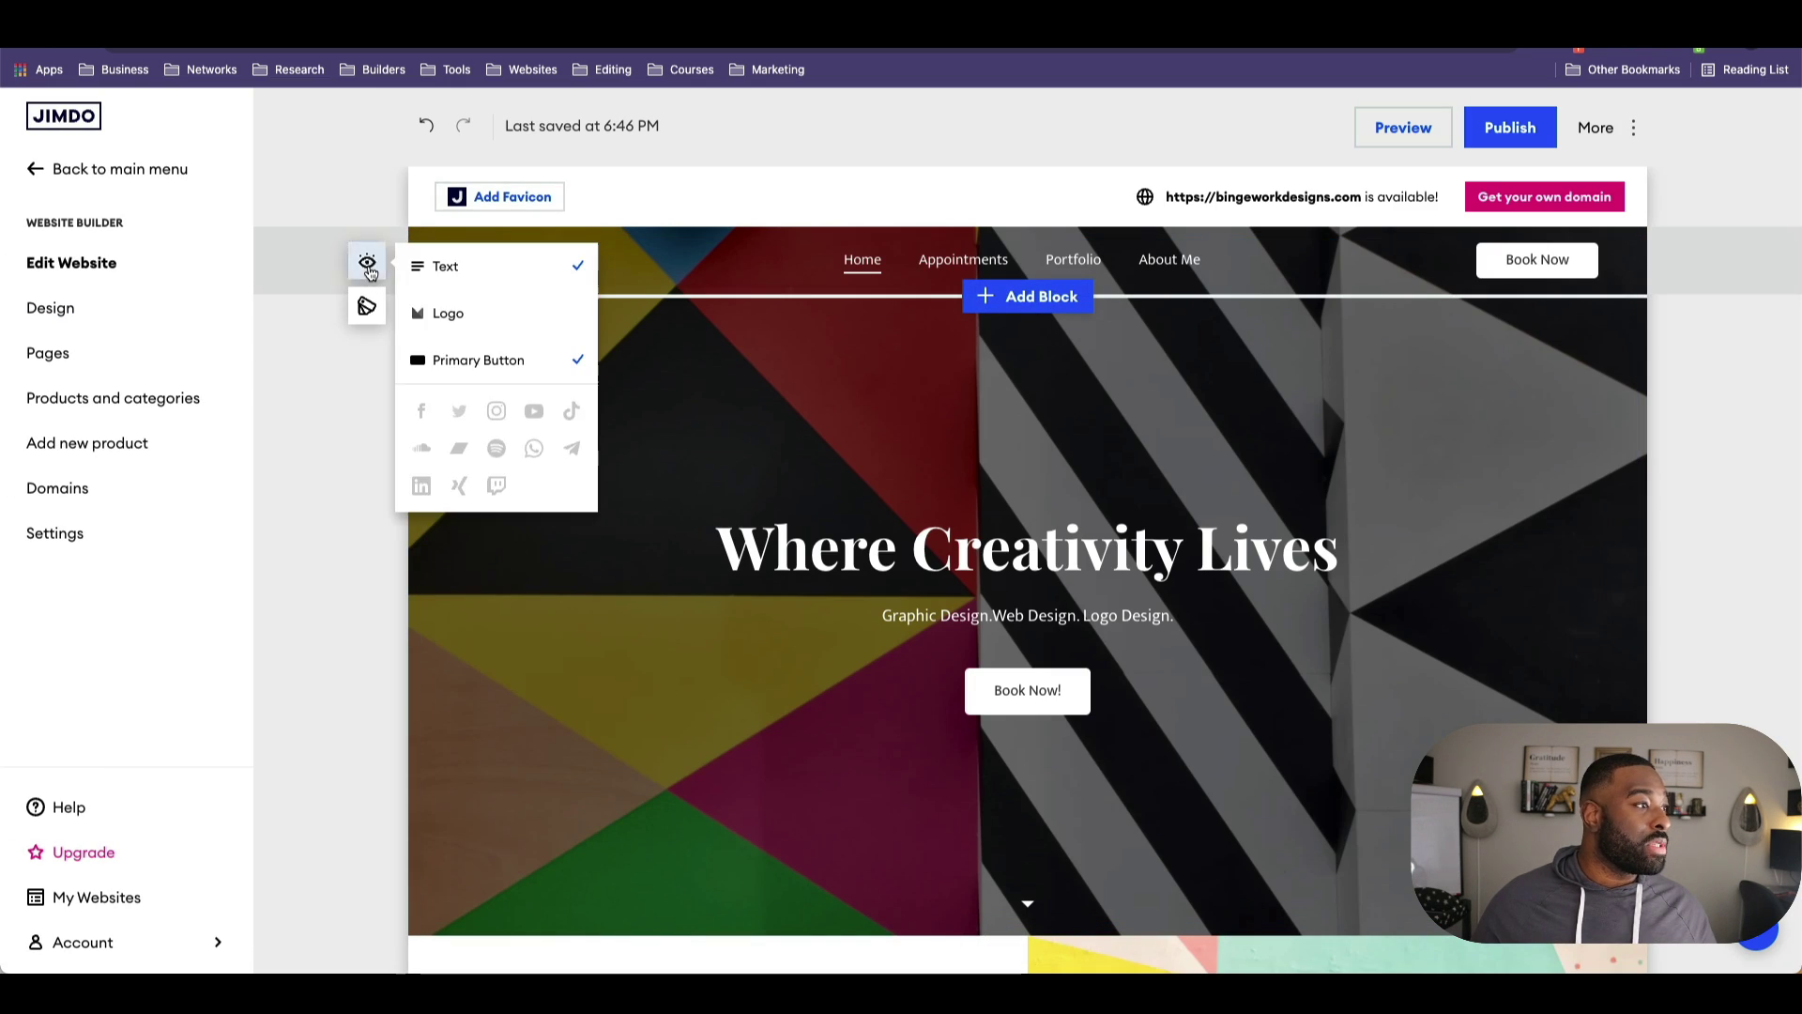
pyautogui.click(456, 280)
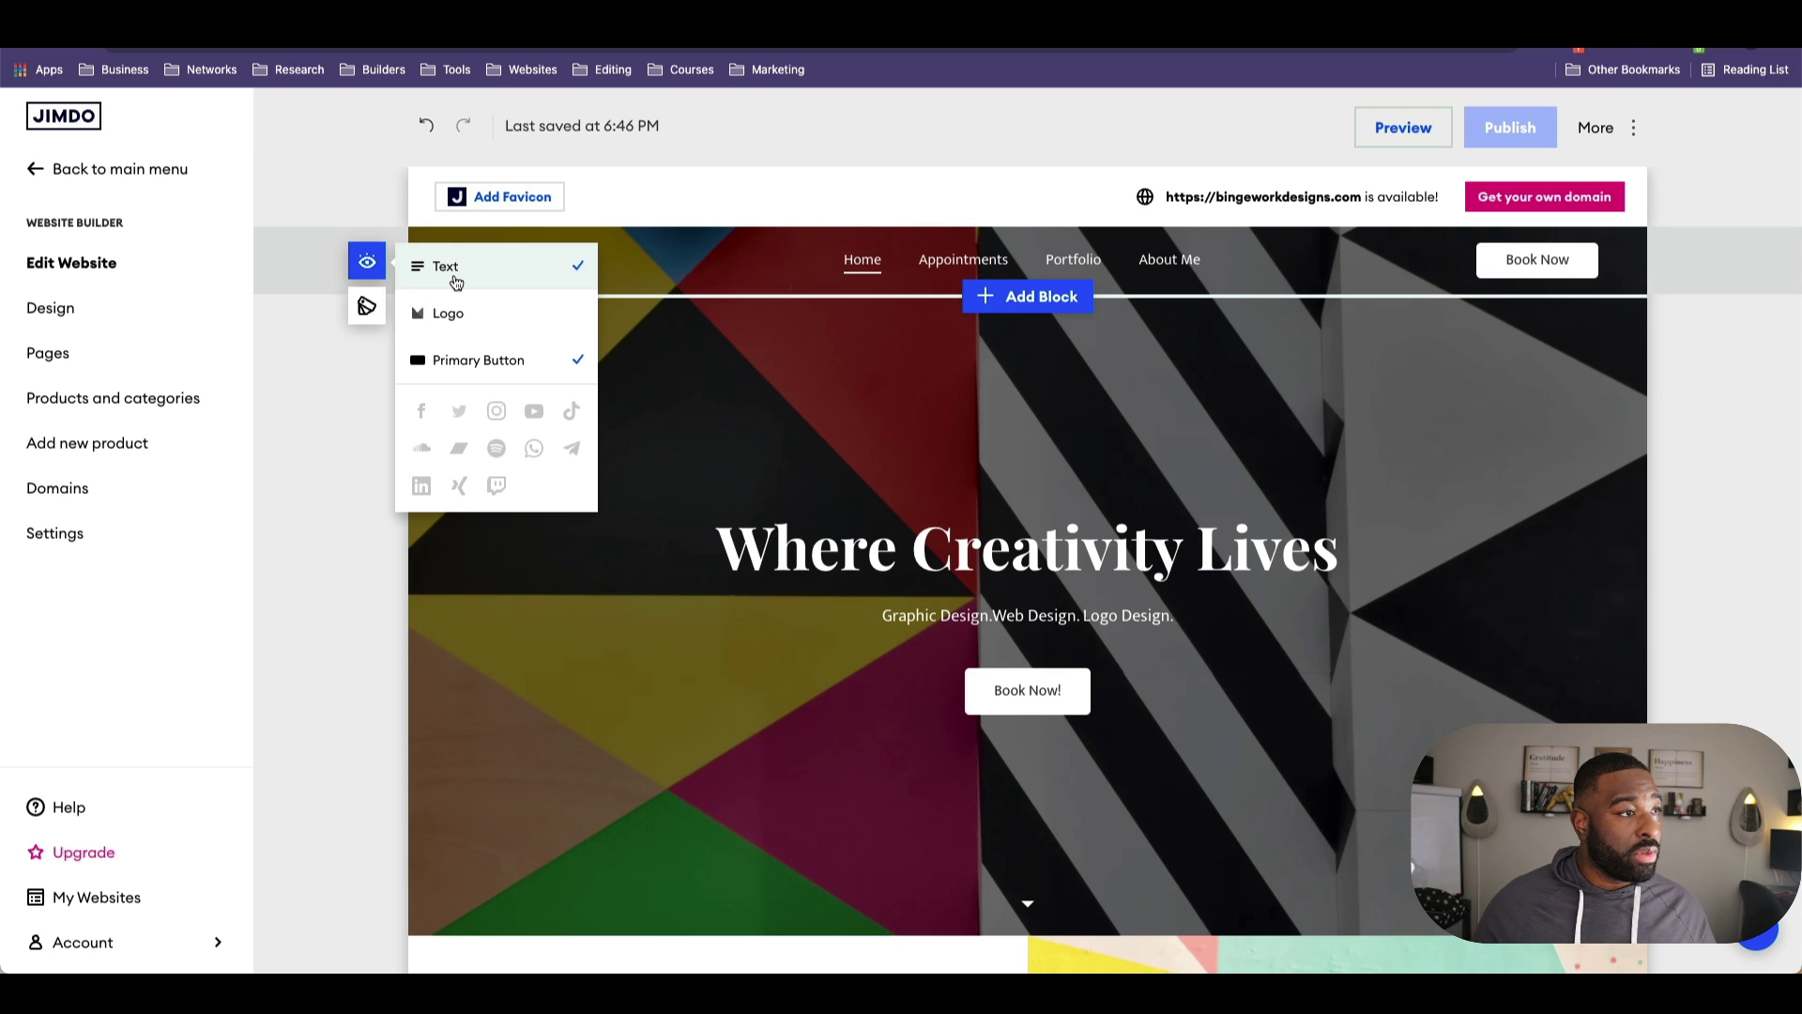
pyautogui.click(457, 310)
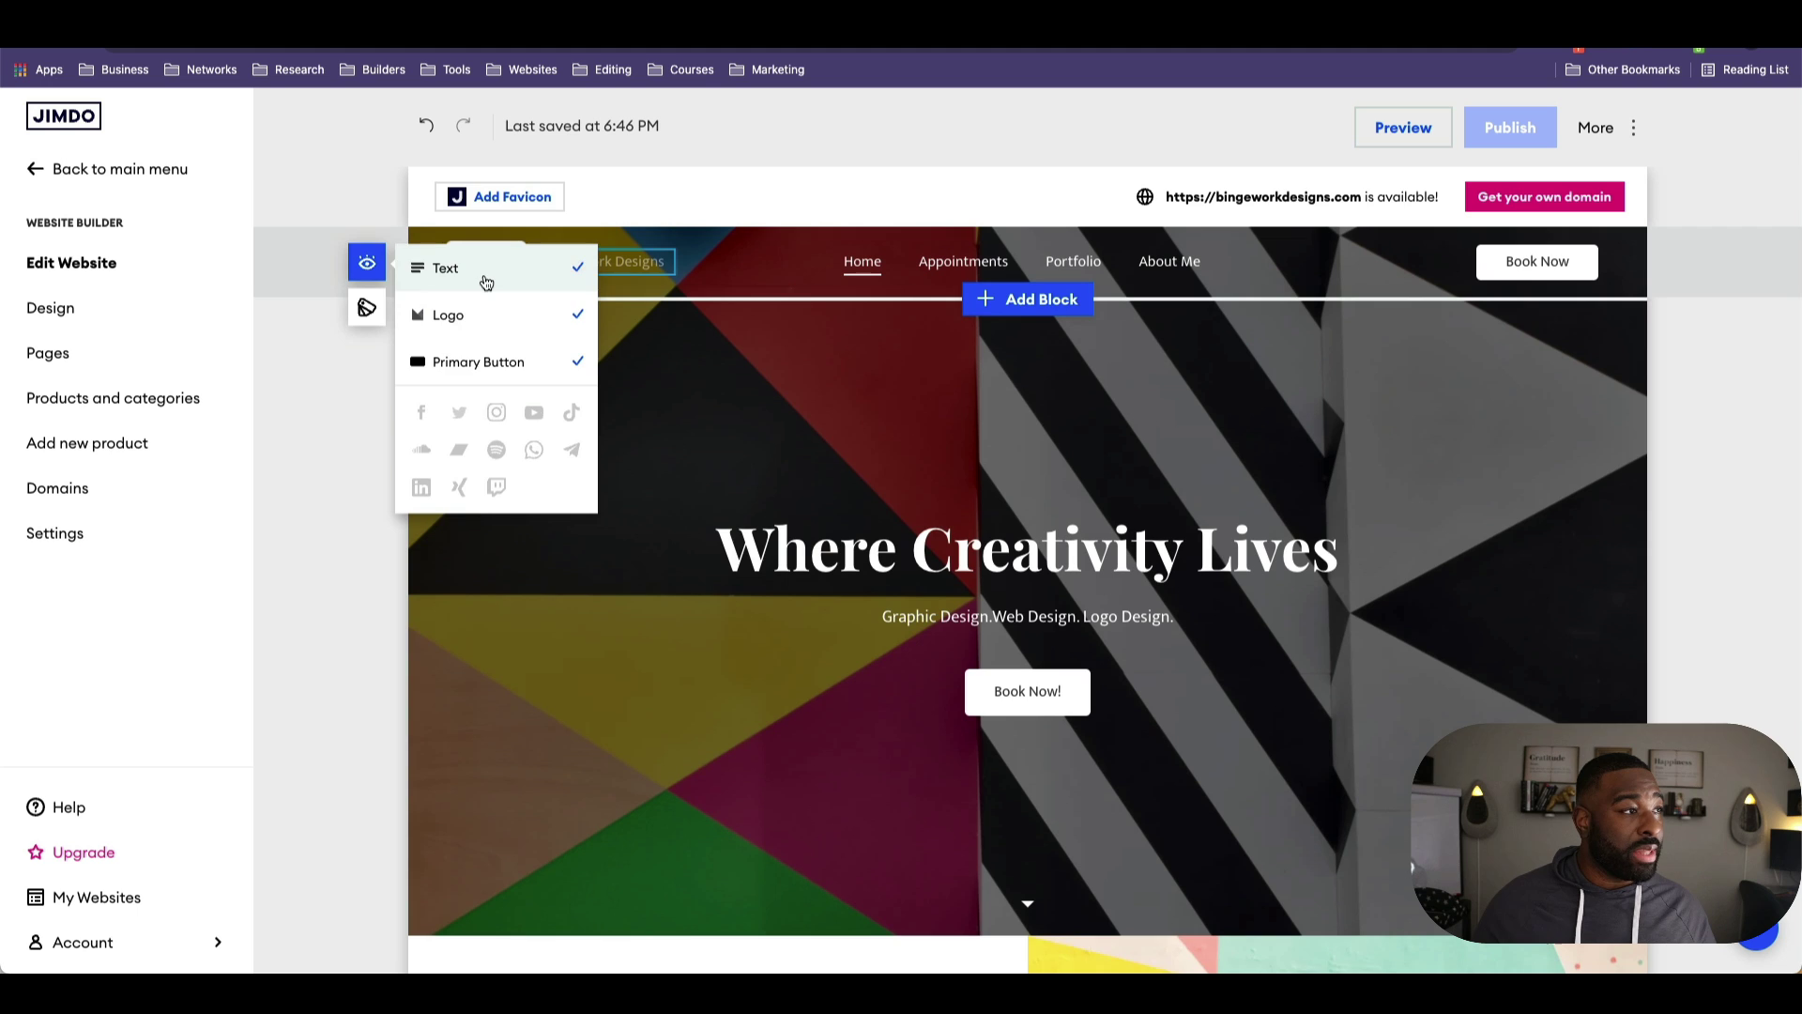
pyautogui.click(700, 354)
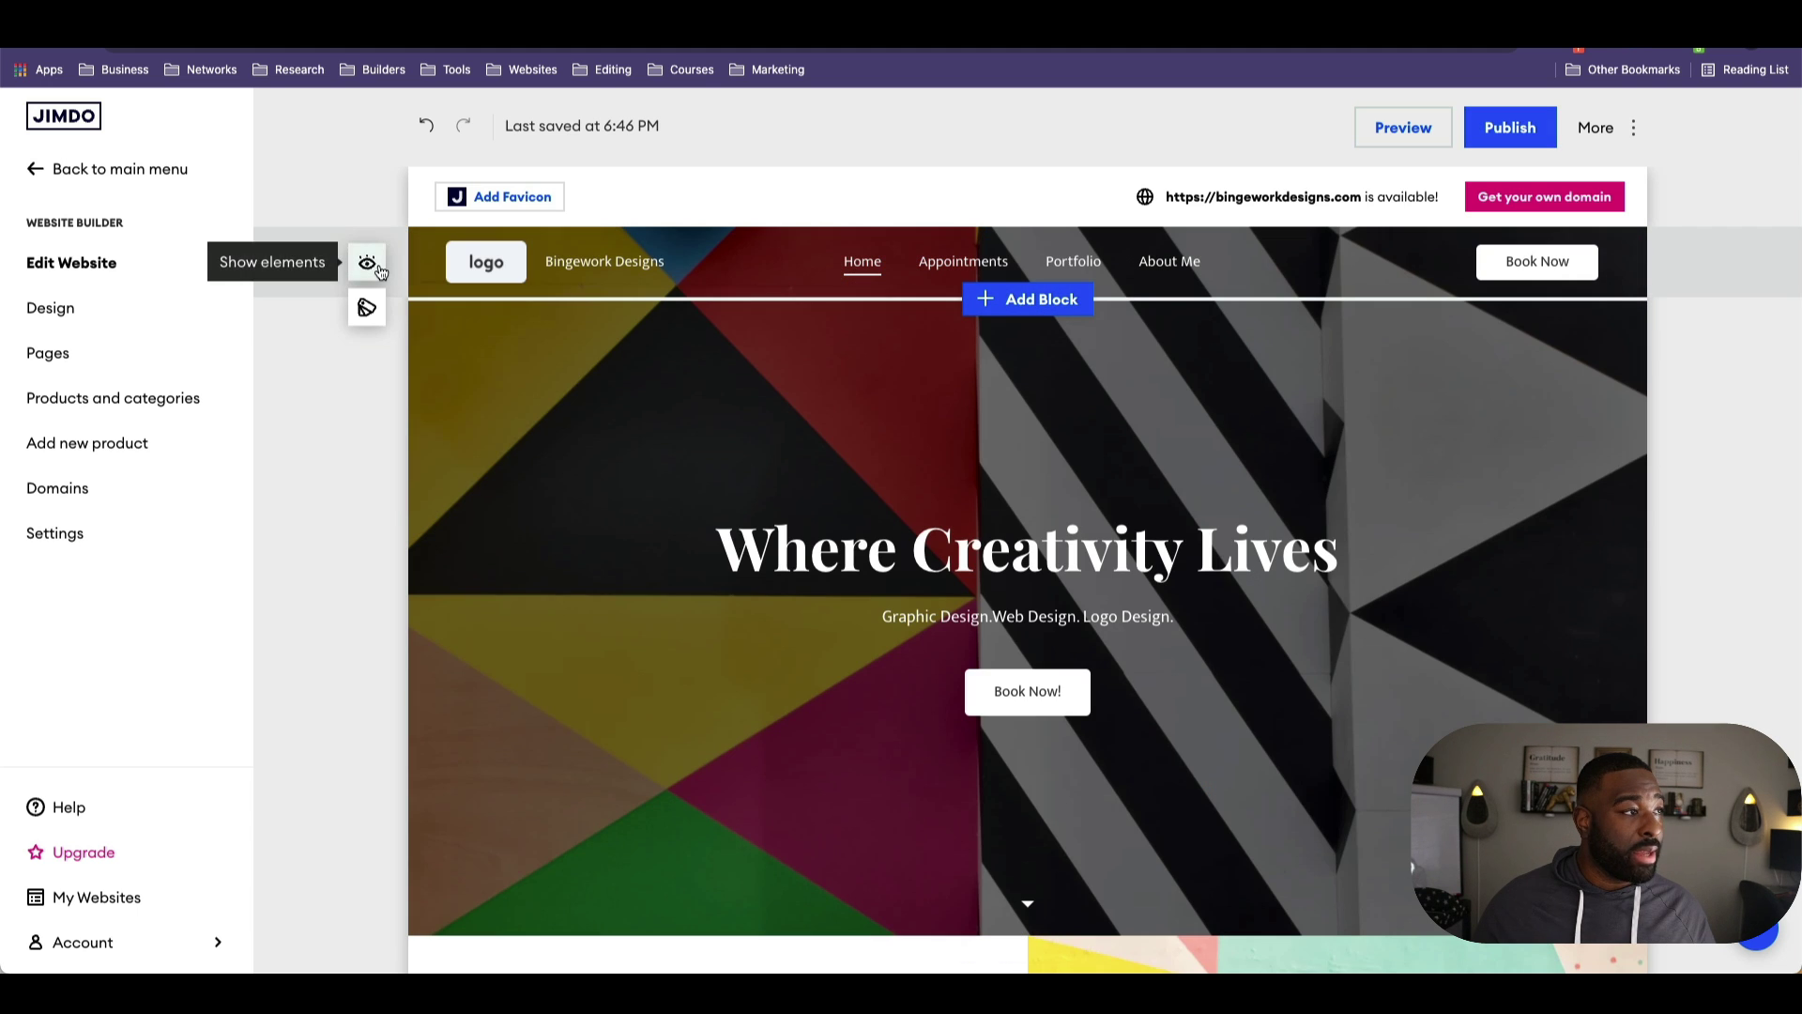
pyautogui.click(367, 262)
pyautogui.click(476, 315)
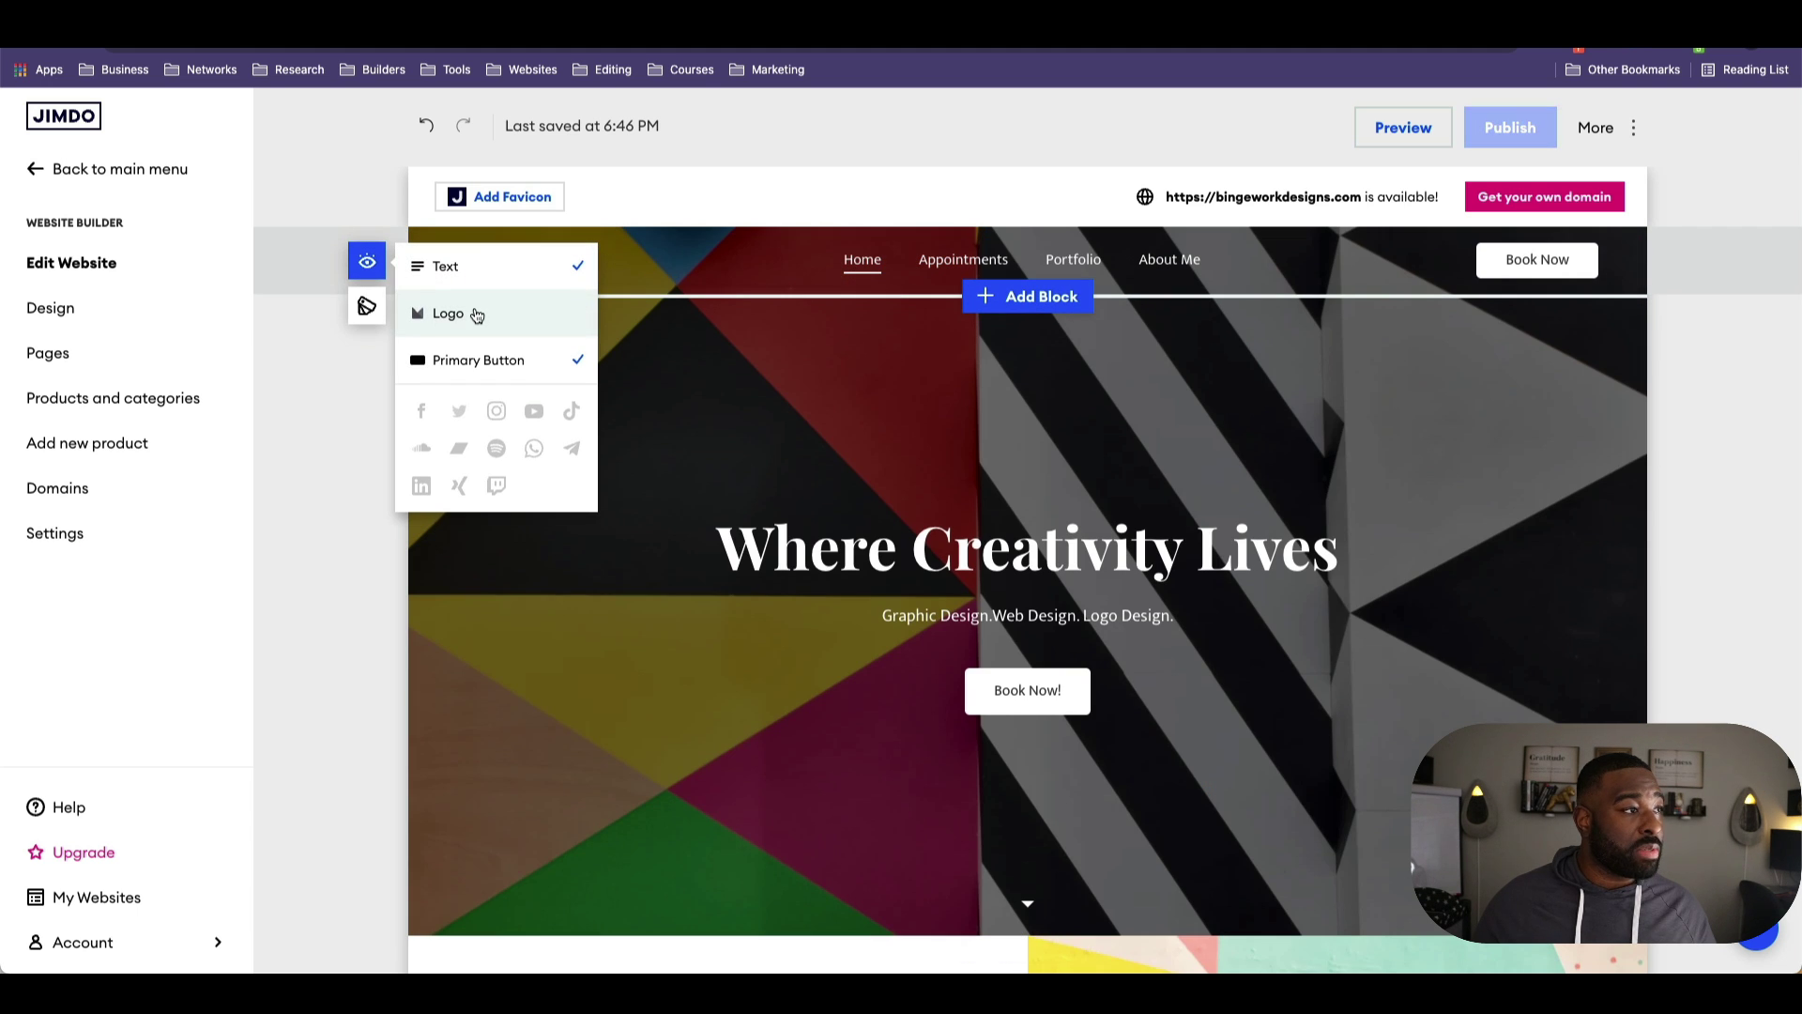
pyautogui.click(484, 368)
pyautogui.click(486, 365)
pyautogui.click(489, 368)
pyautogui.click(489, 368)
pyautogui.click(489, 368)
pyautogui.click(489, 368)
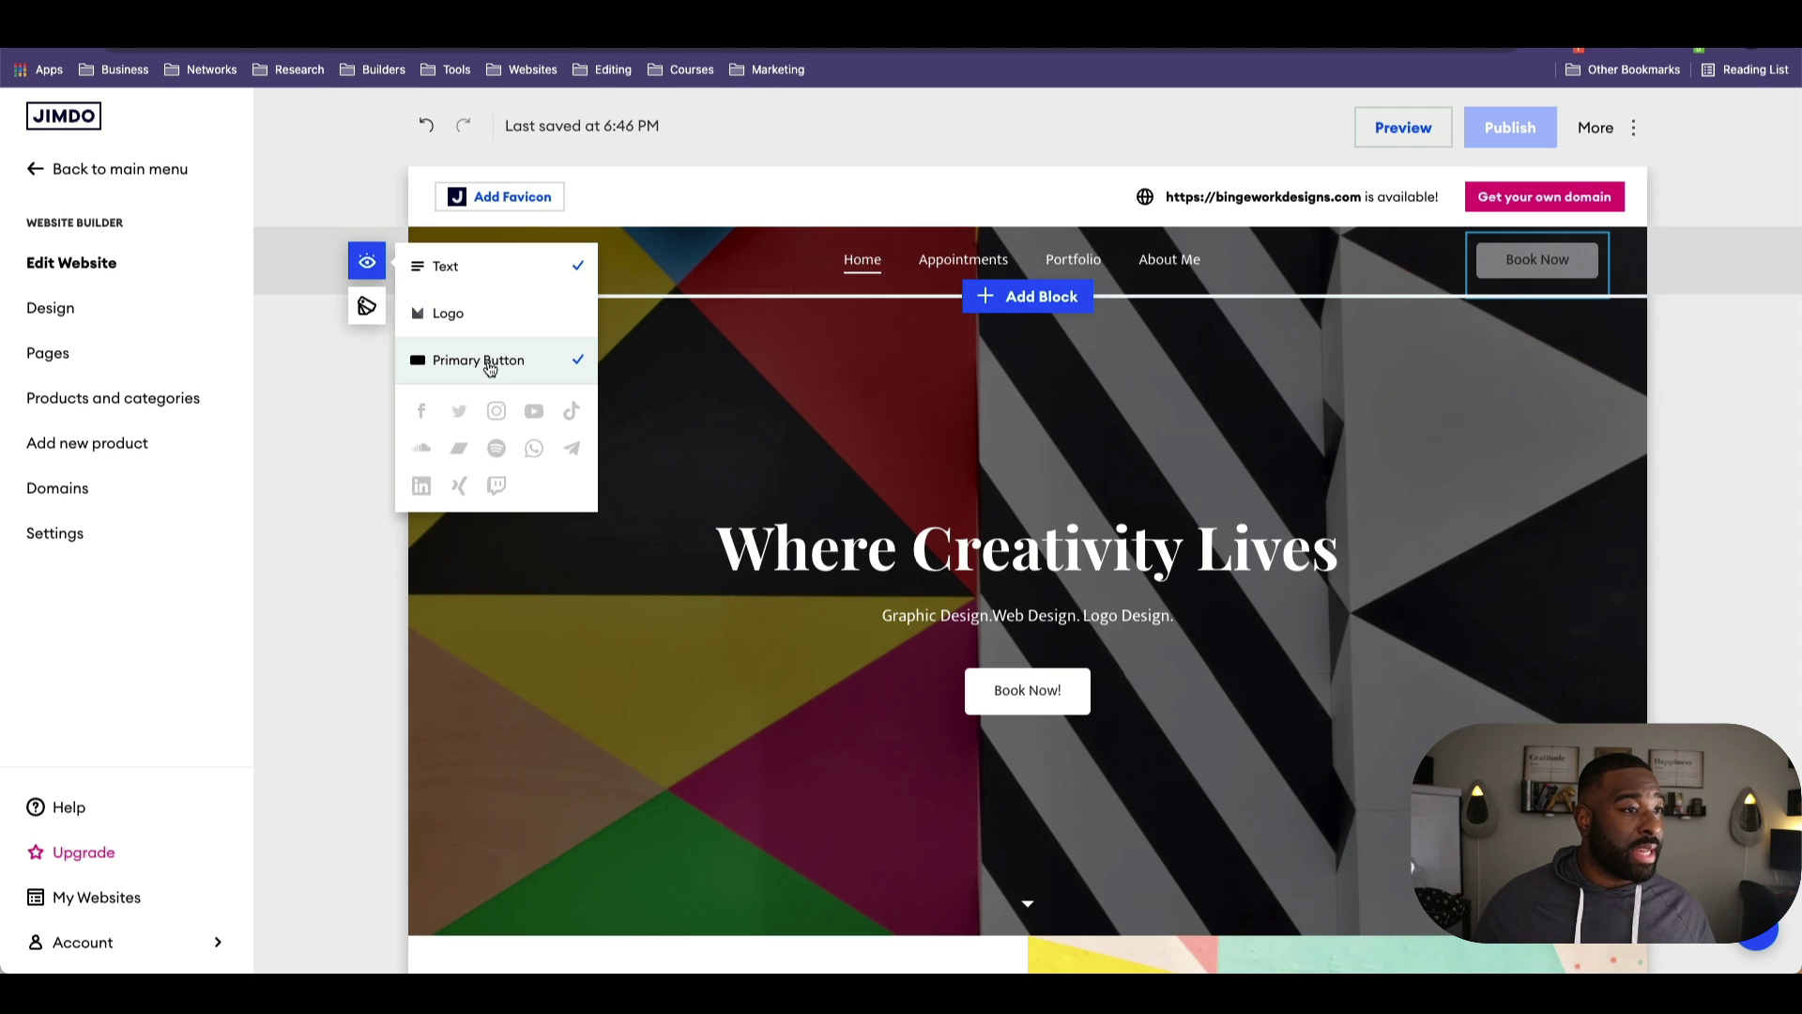
# Step: Link the header Book Now button to the Appointments page
pyautogui.click(1537, 260)
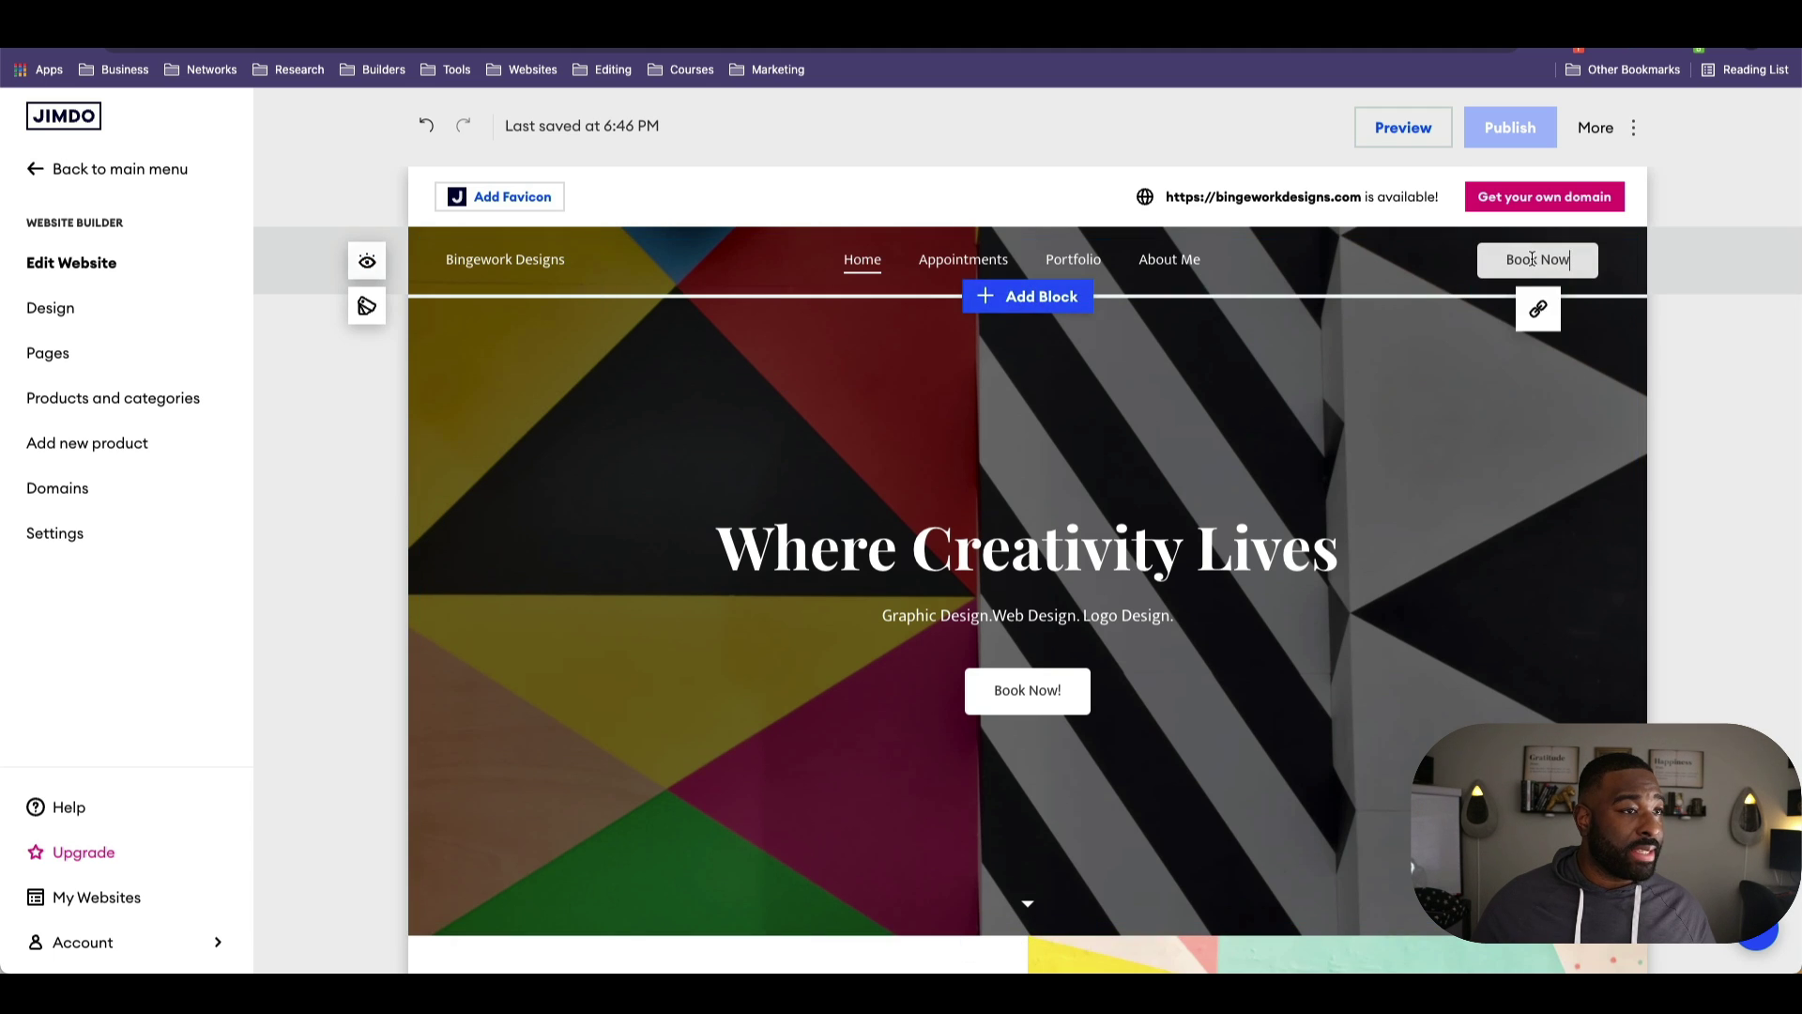
pyautogui.click(1535, 310)
pyautogui.click(1412, 368)
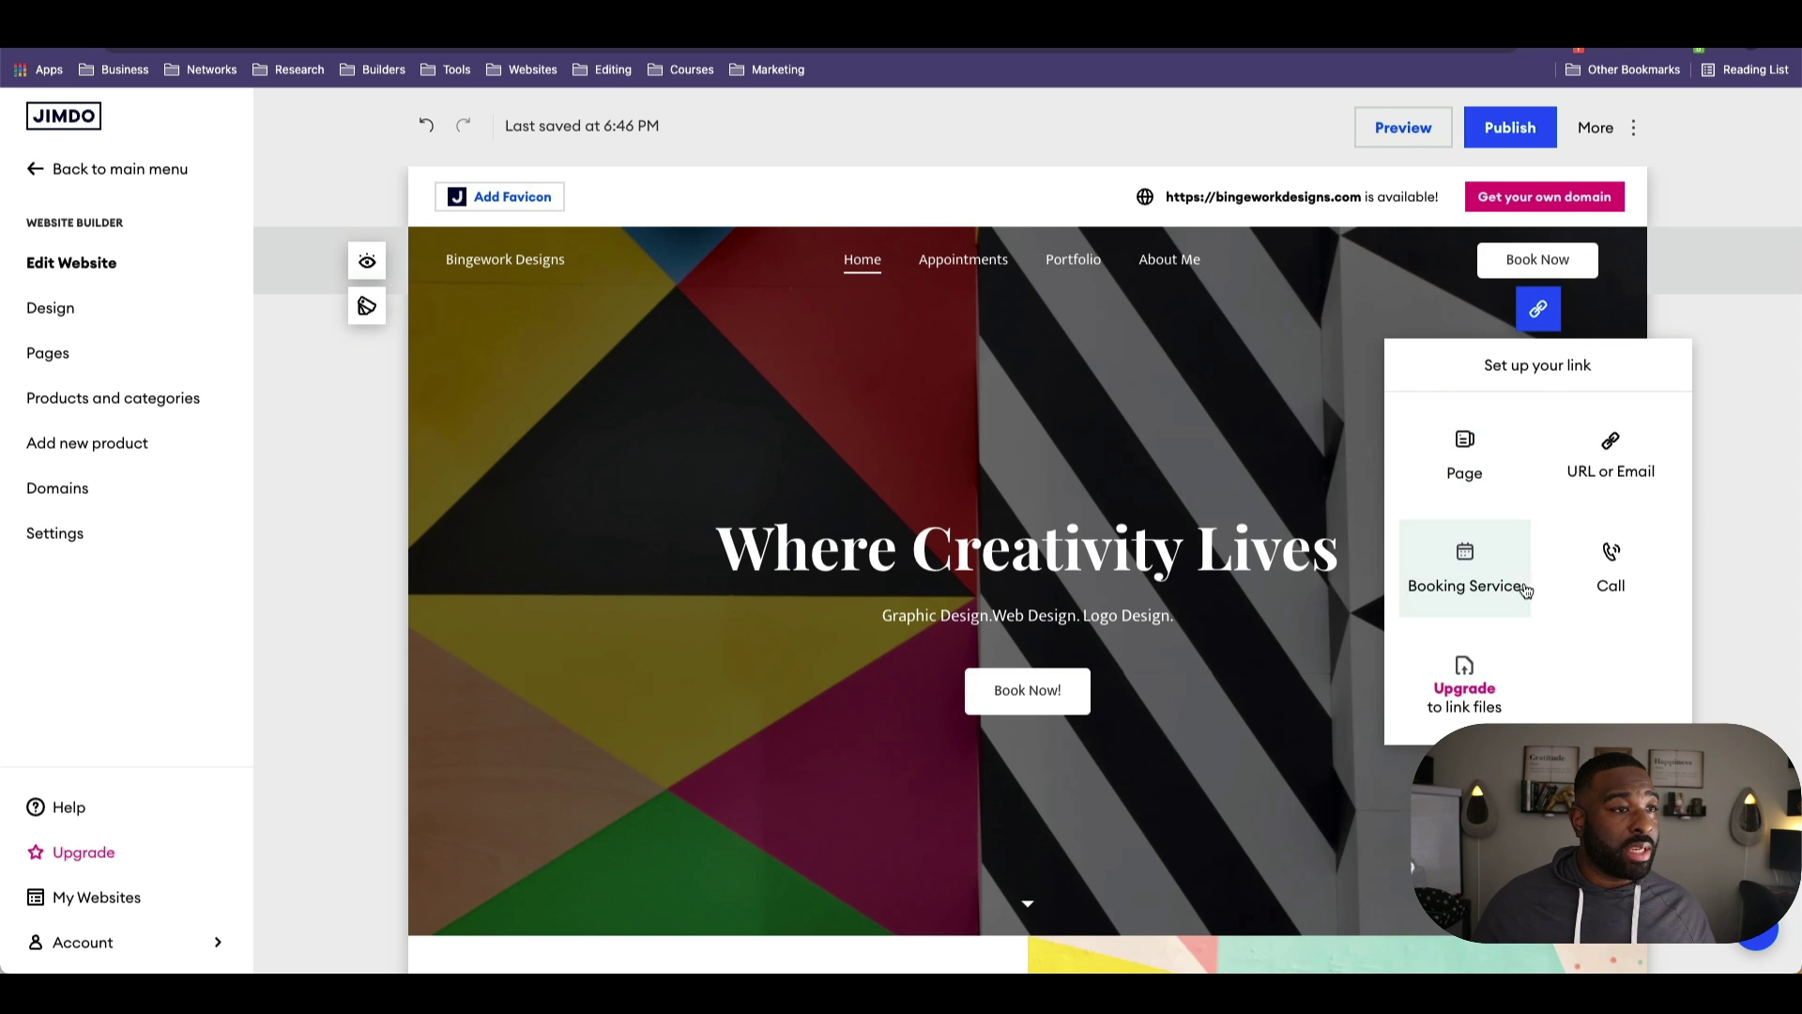
pyautogui.click(1480, 445)
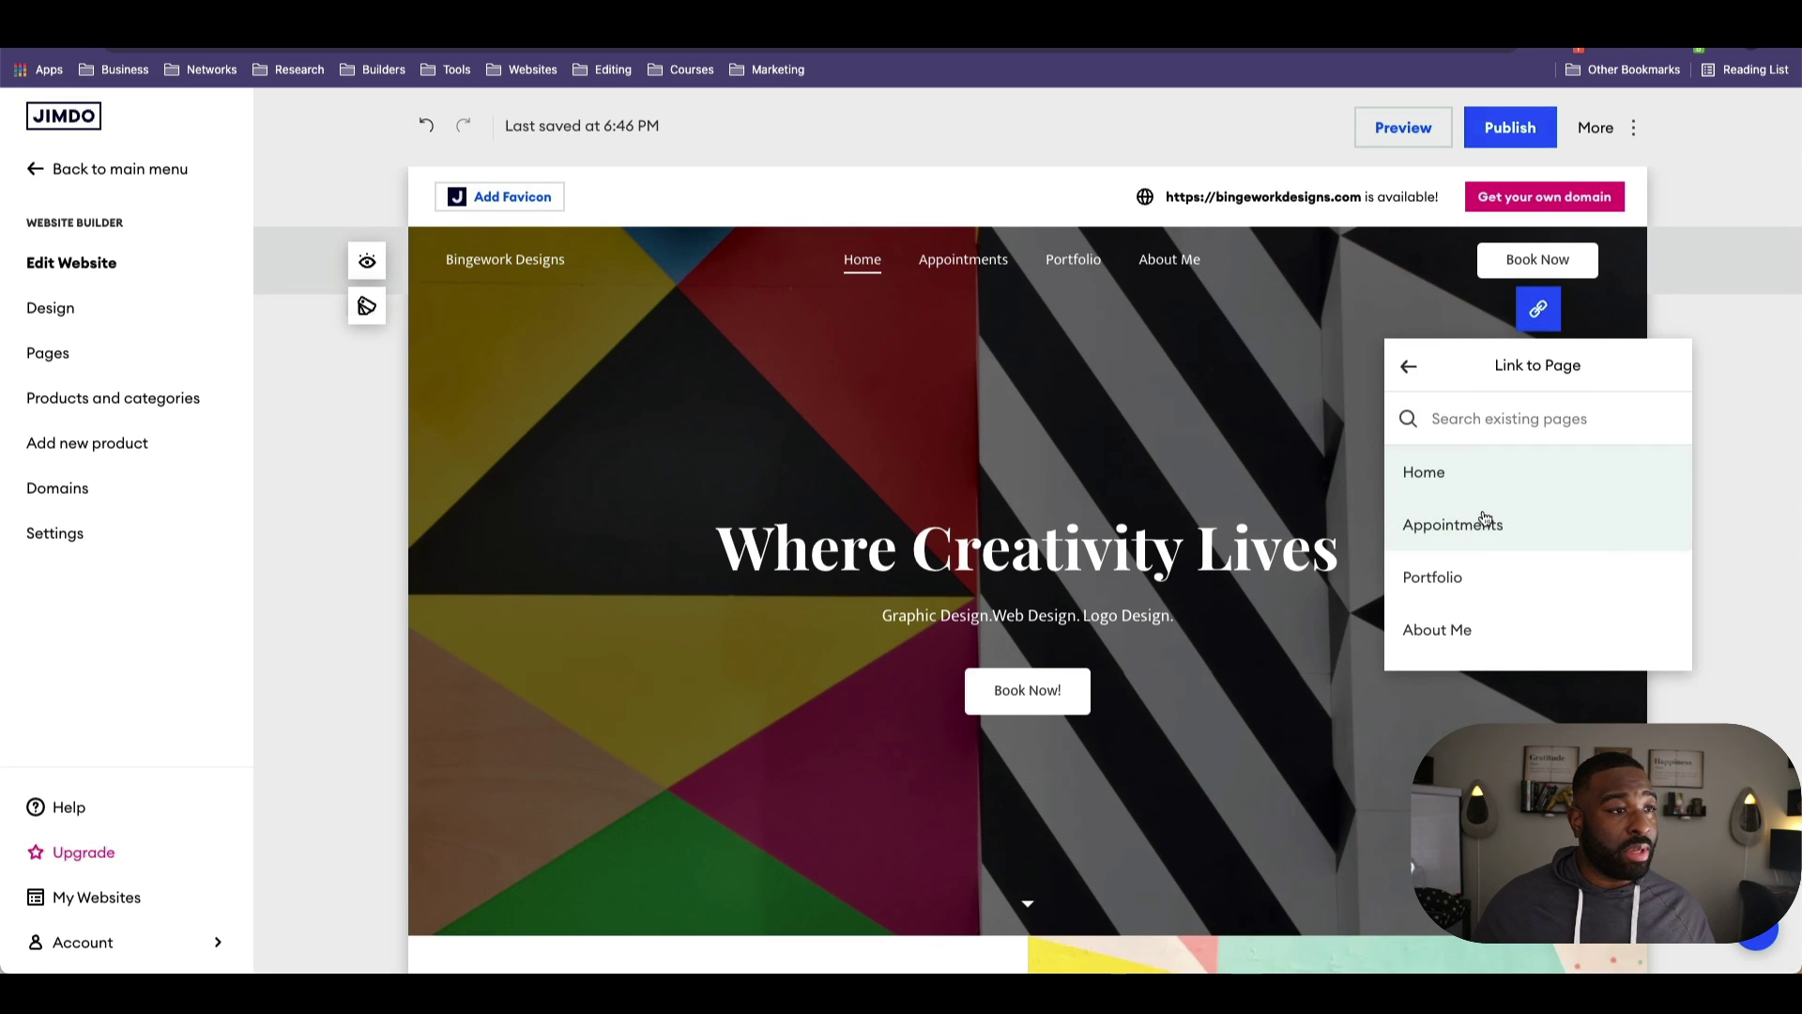
pyautogui.click(1453, 524)
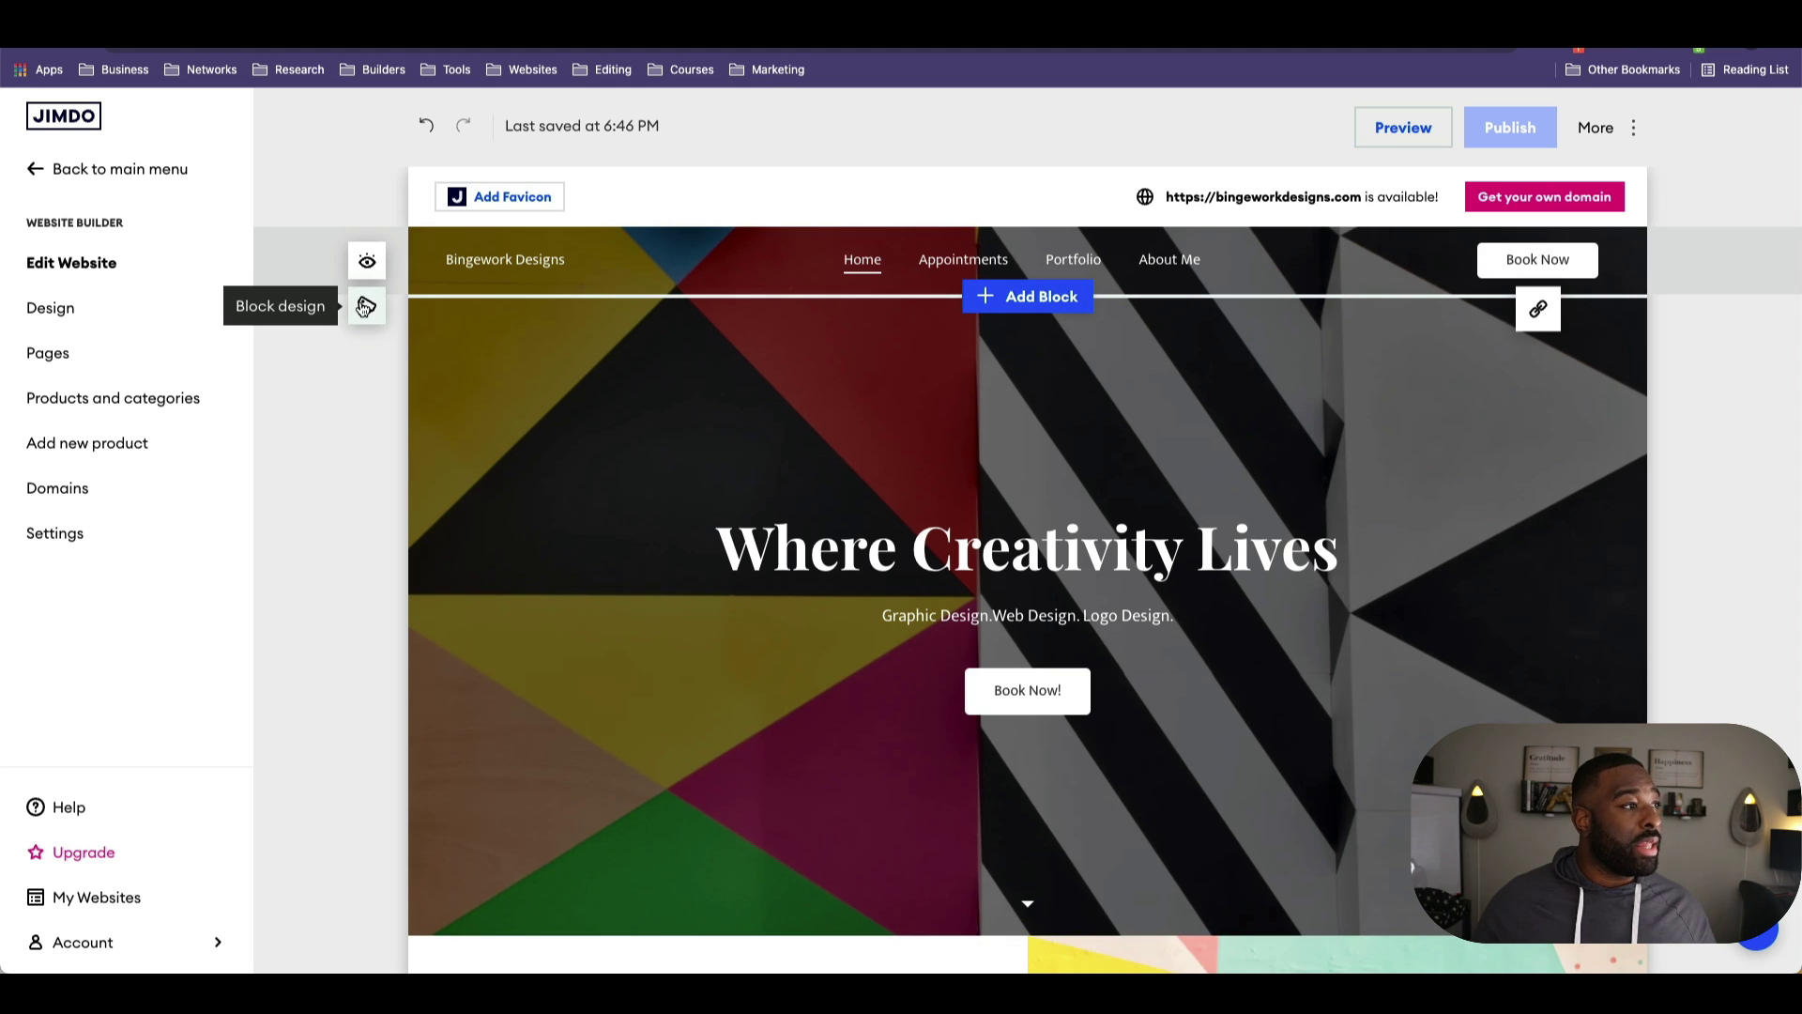
# Step: Add an Instagram icon to the header, leaving its profile URL empty
pyautogui.click(366, 264)
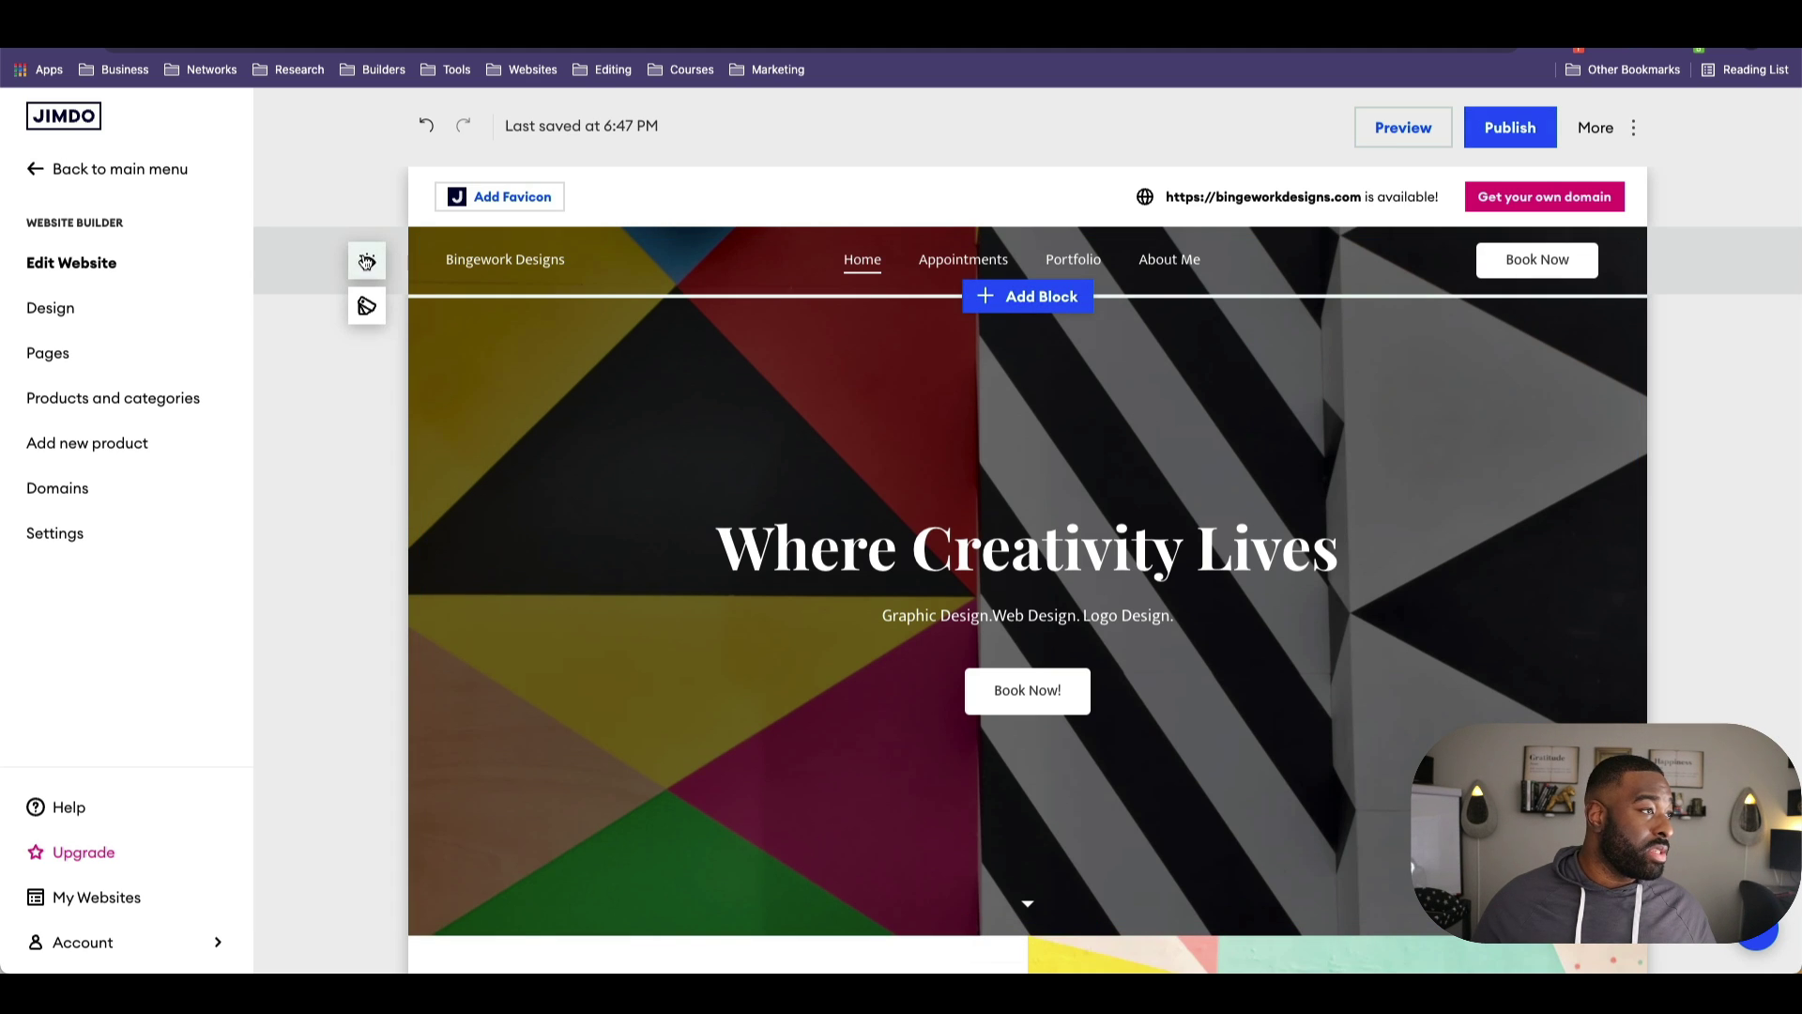
pyautogui.click(367, 262)
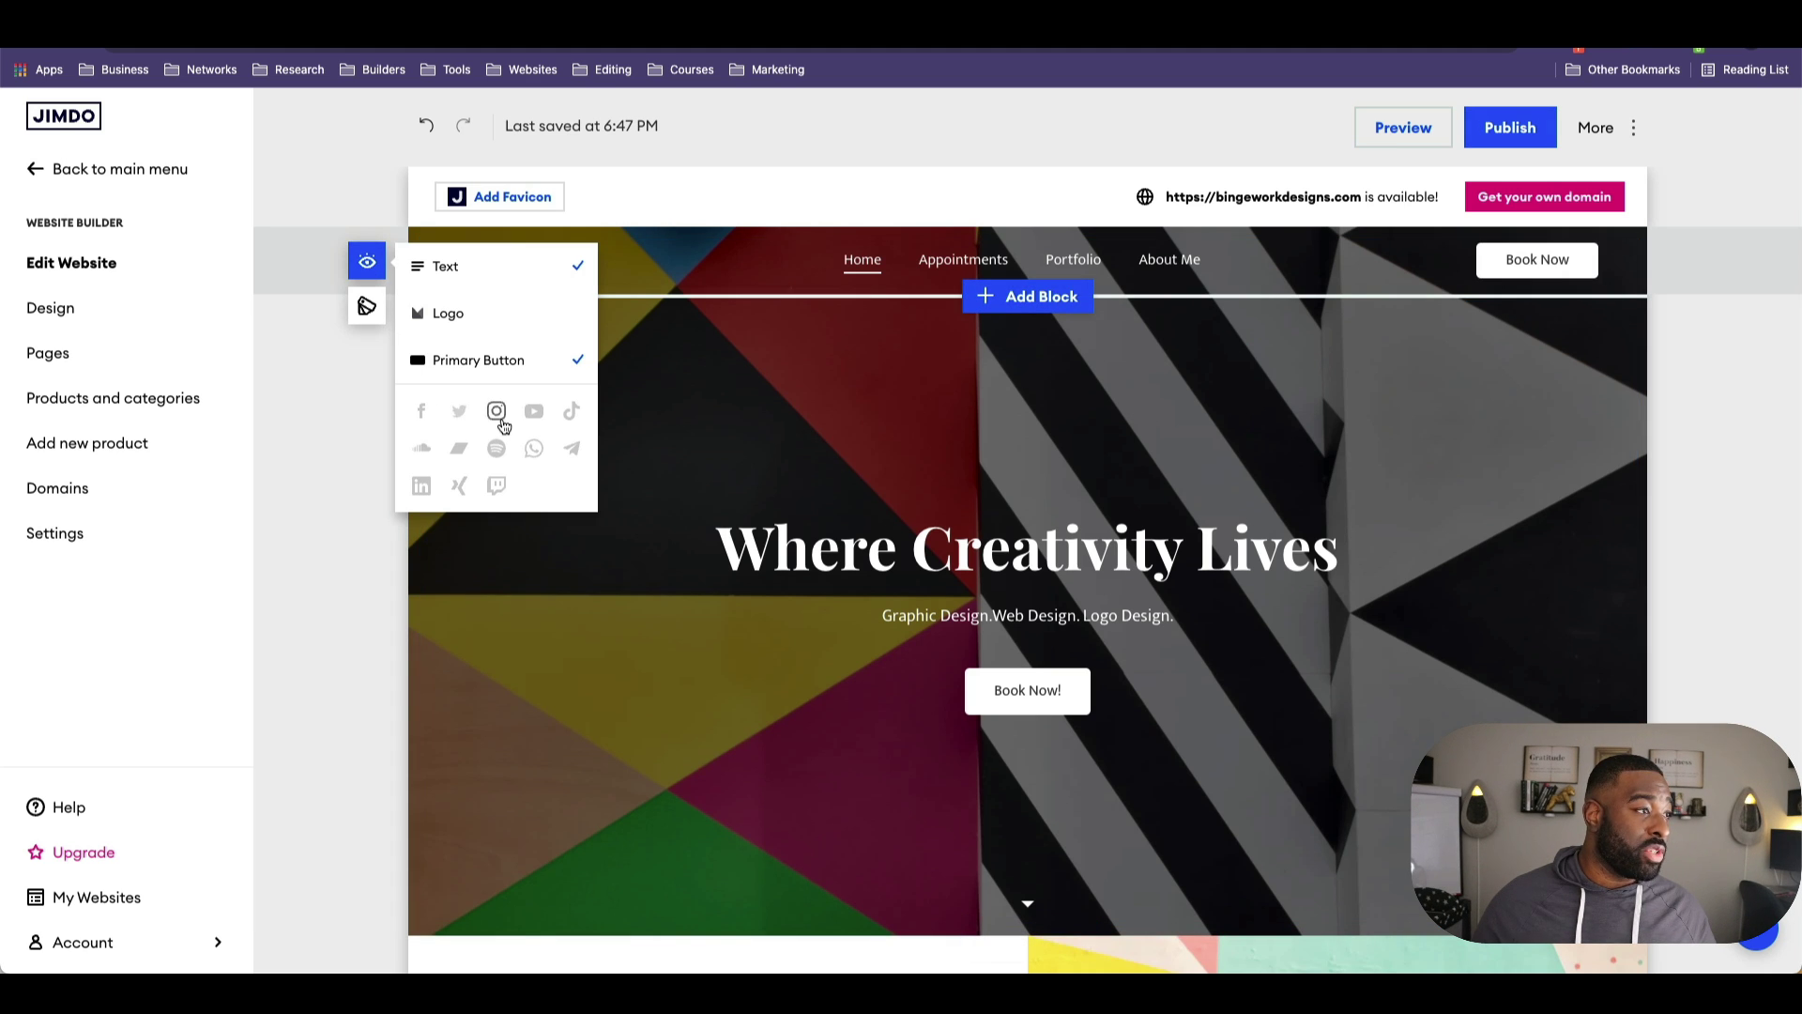
pyautogui.click(499, 418)
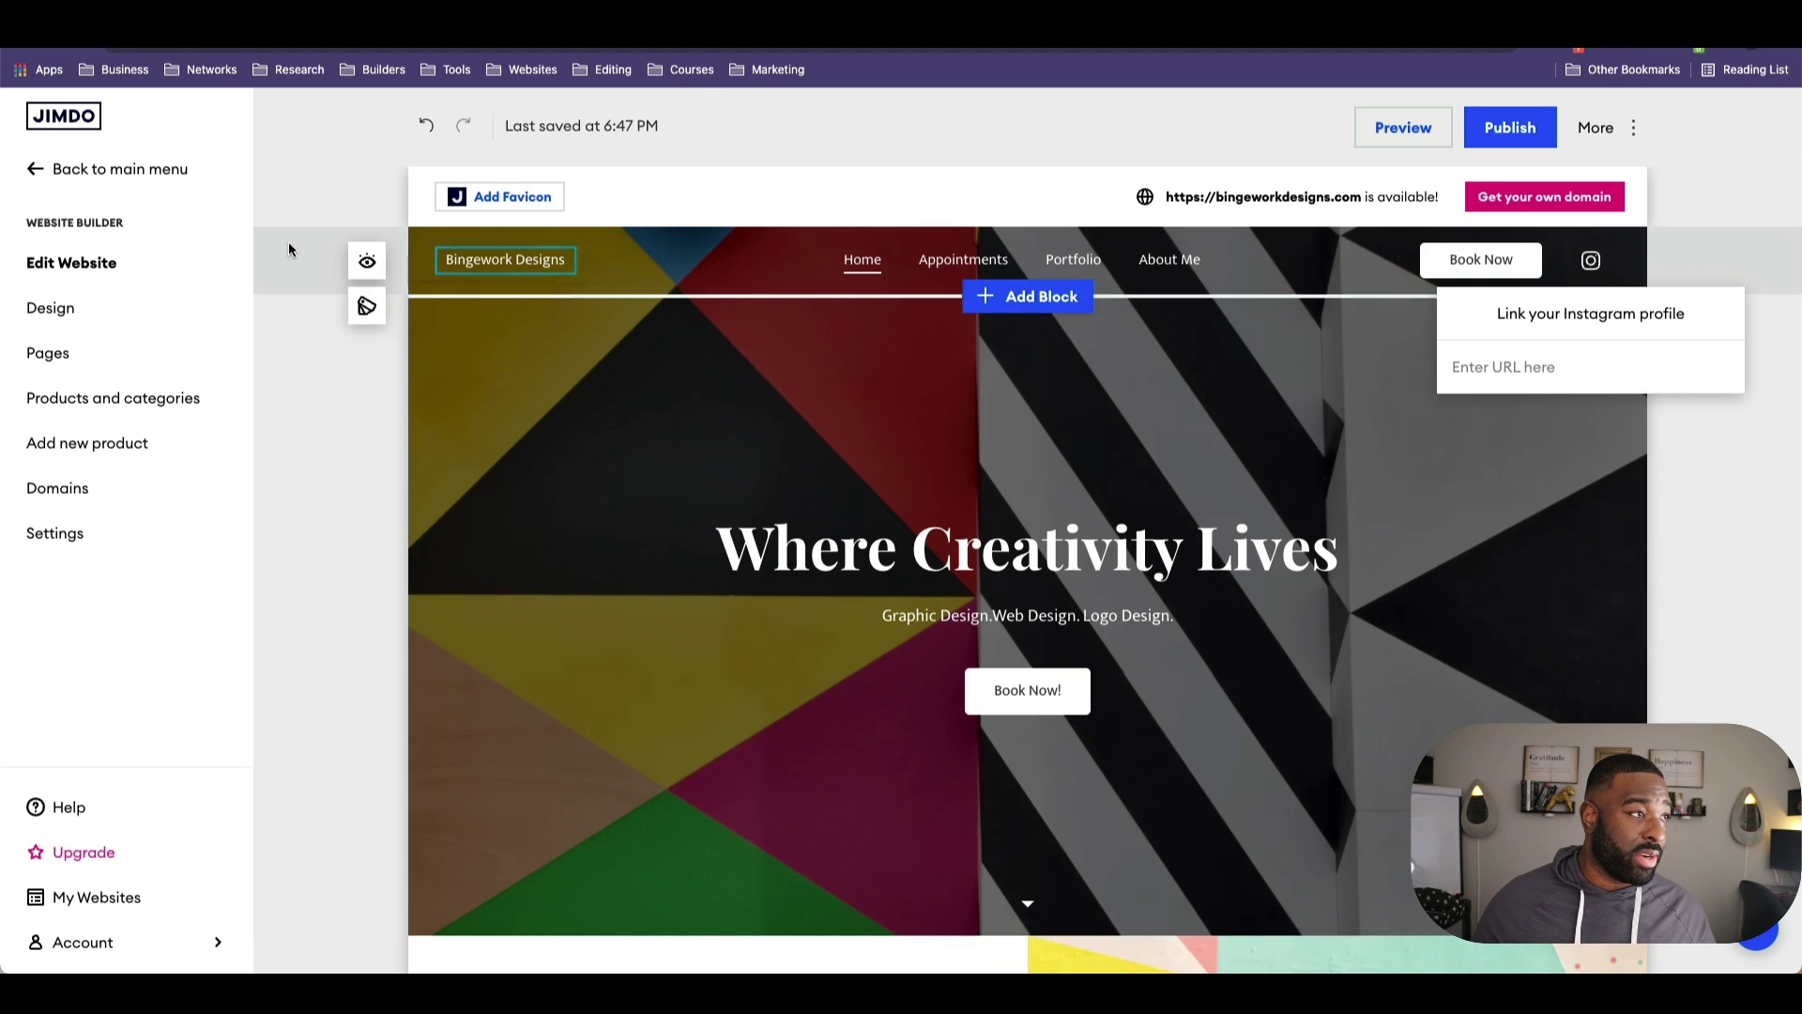
pyautogui.click(567, 541)
pyautogui.click(560, 647)
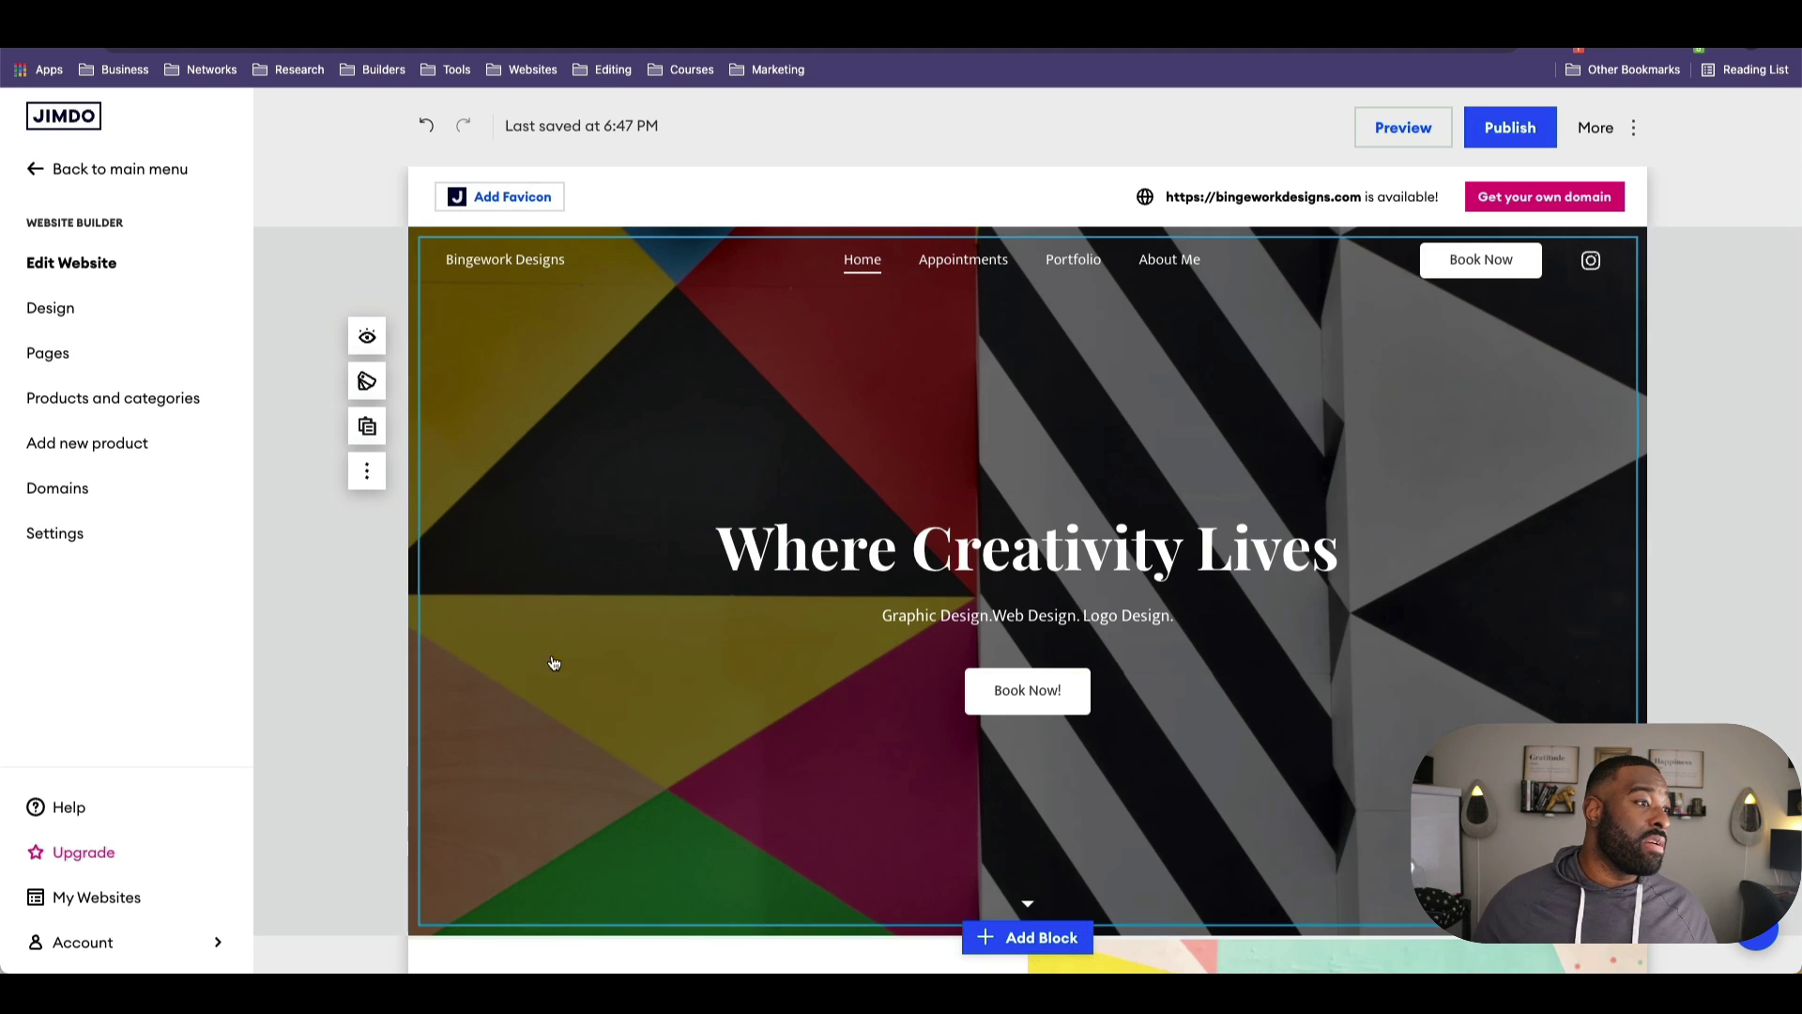
# Step: Zoom the hero background image in twice and move its focal point right onto the stripes
pyautogui.click(478, 384)
pyautogui.click(480, 386)
pyautogui.click(480, 387)
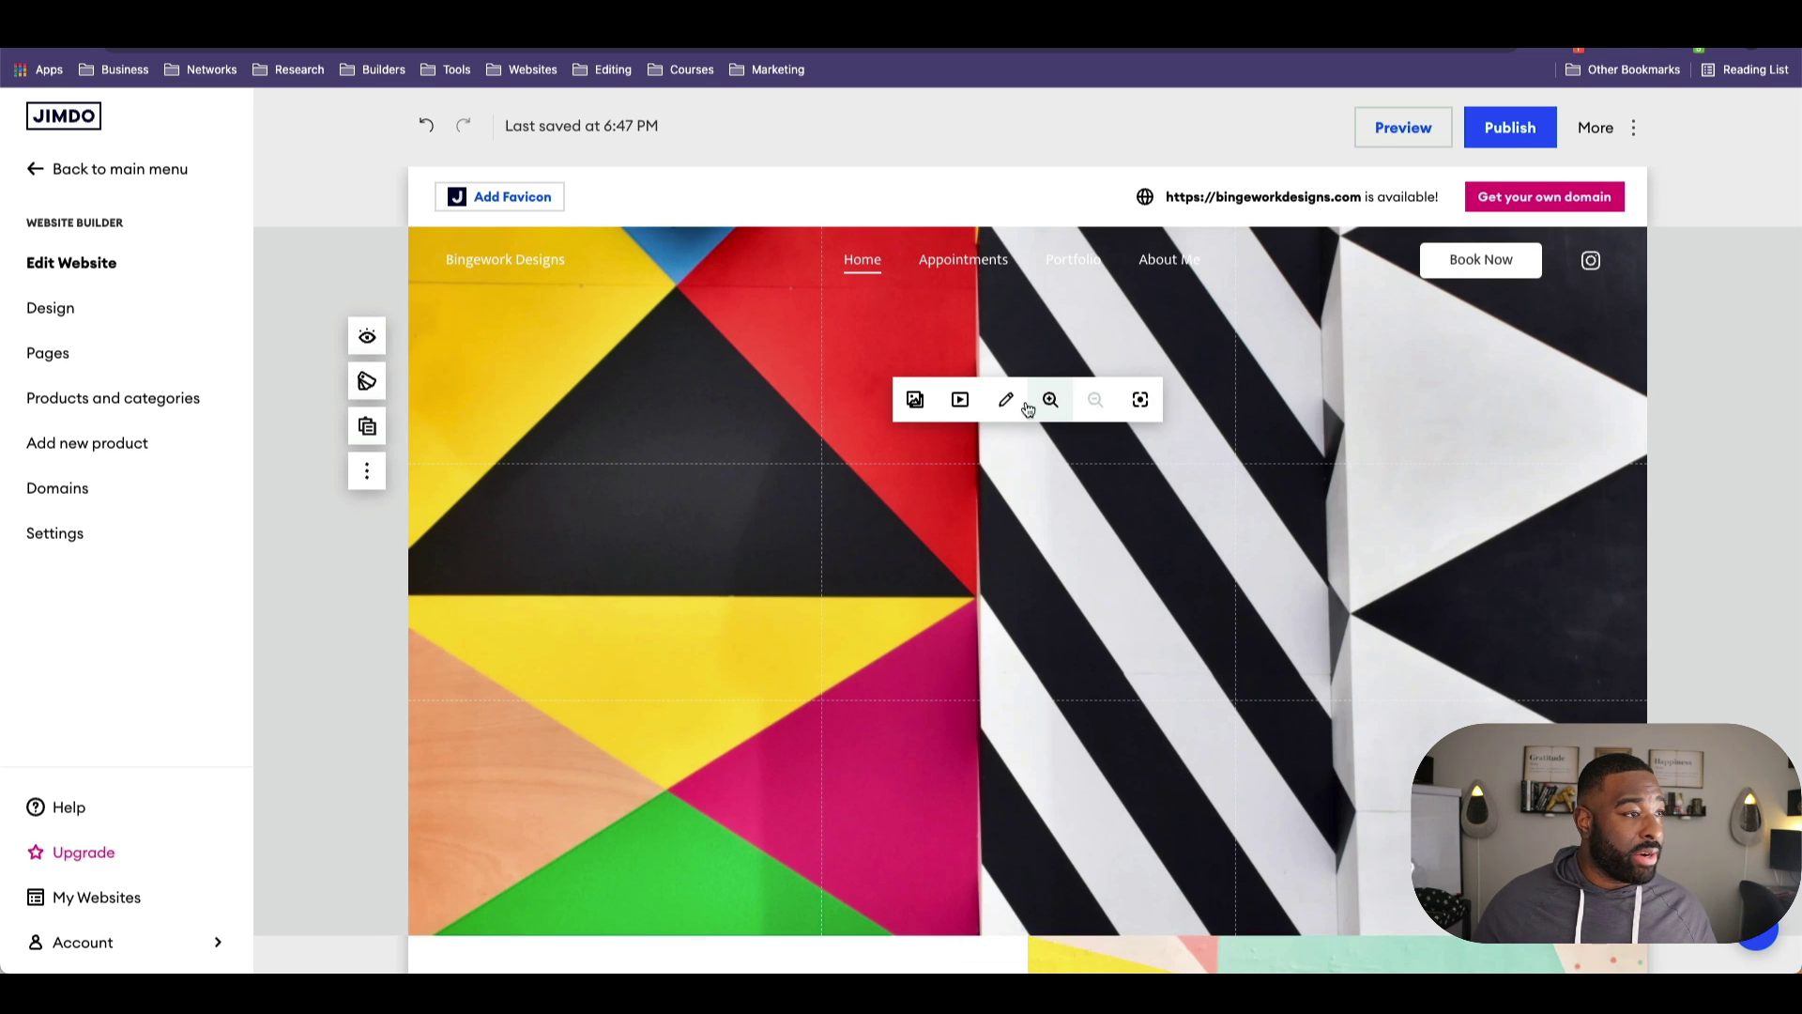
pyautogui.click(581, 409)
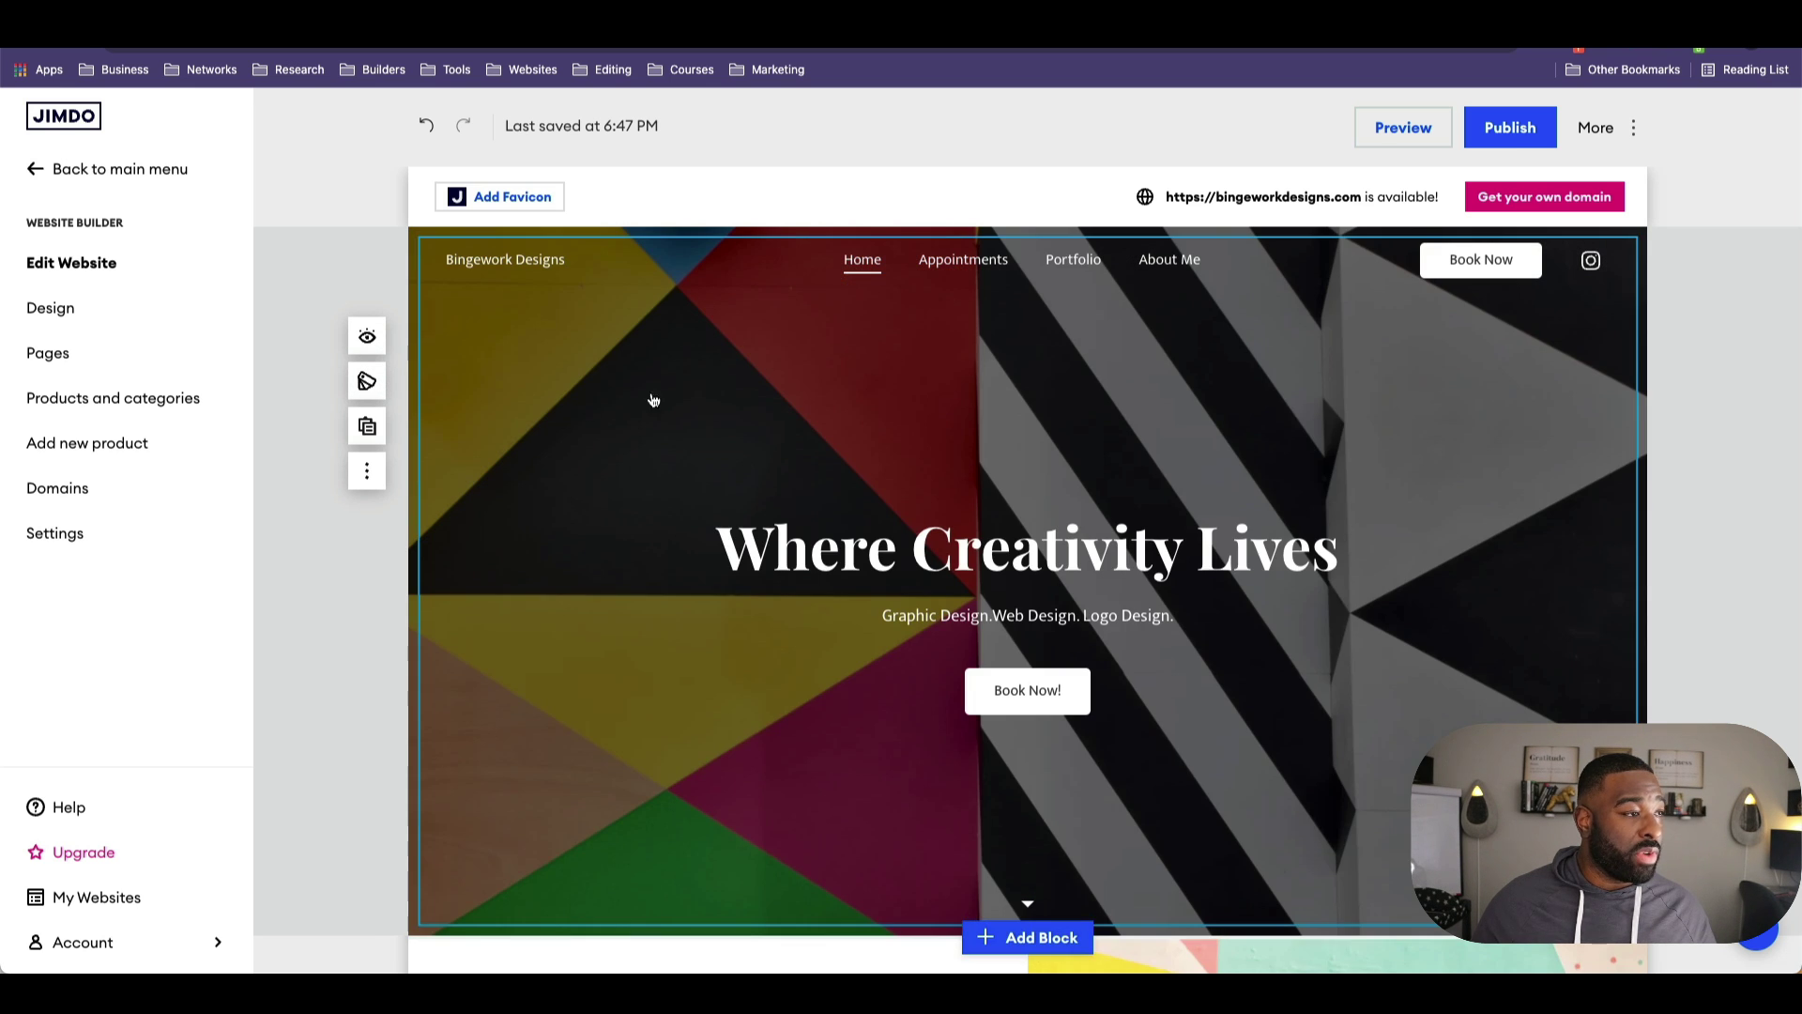
pyautogui.click(552, 387)
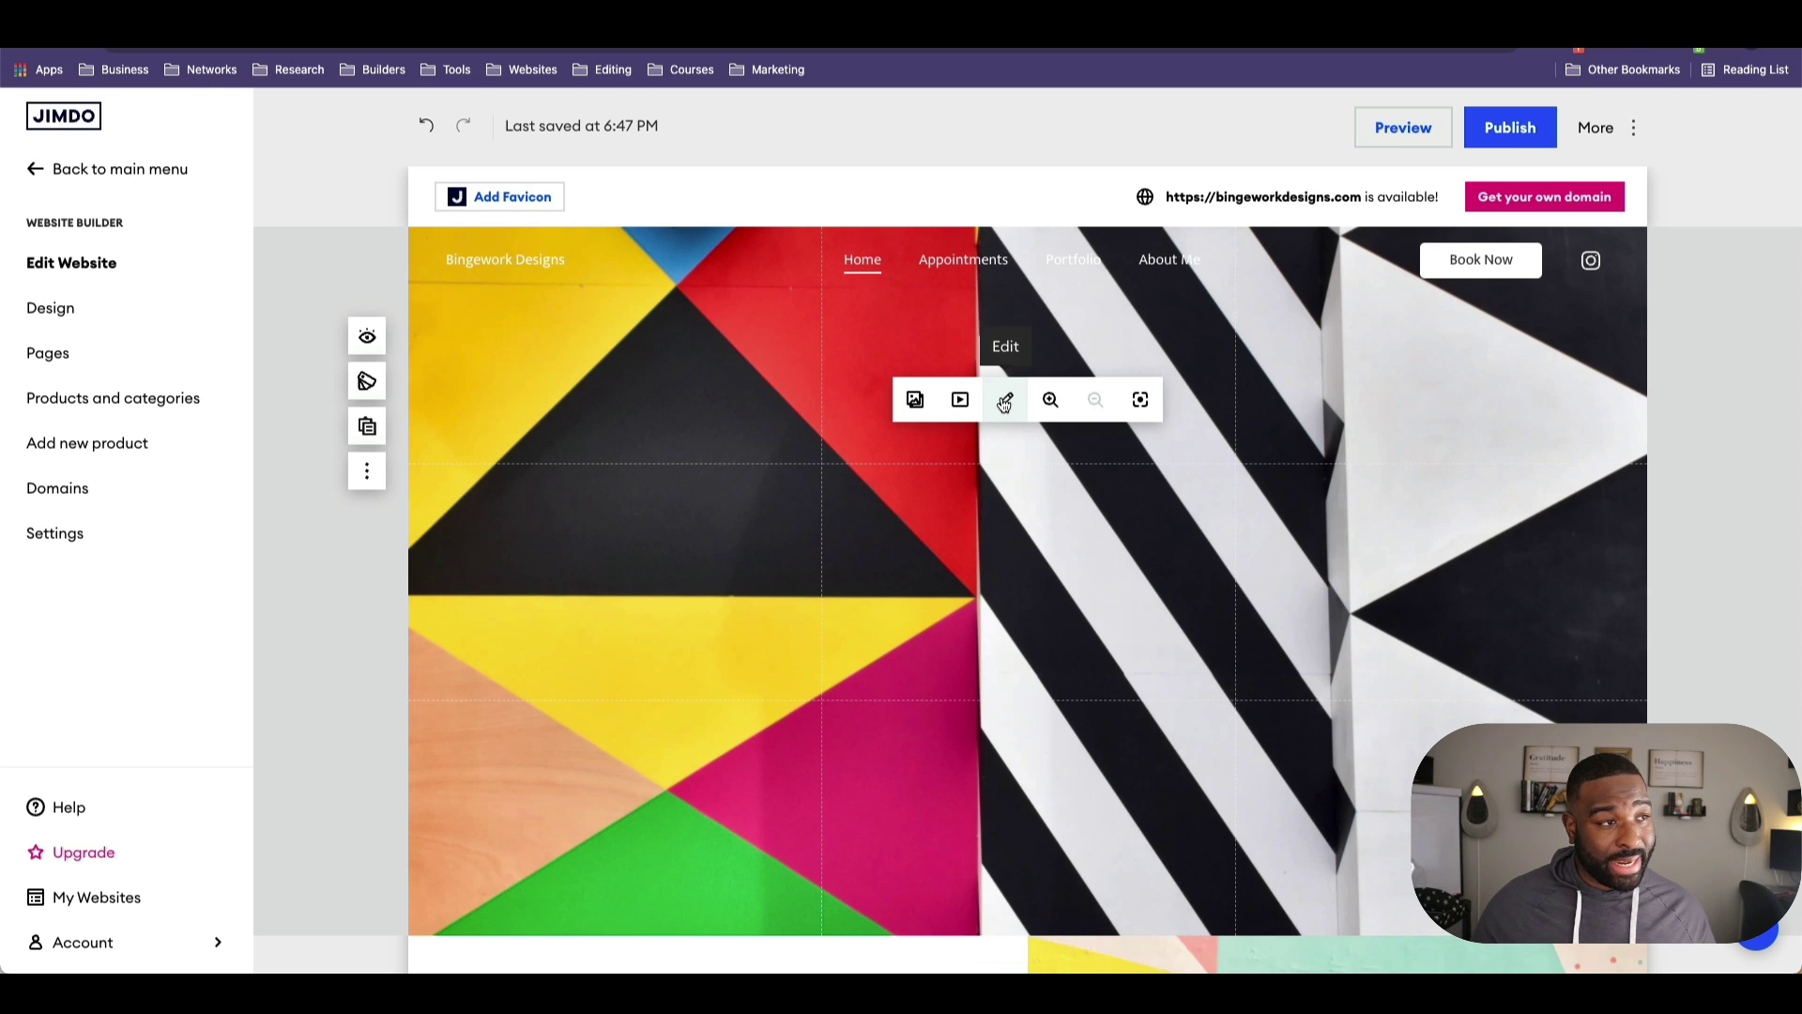
pyautogui.click(1055, 398)
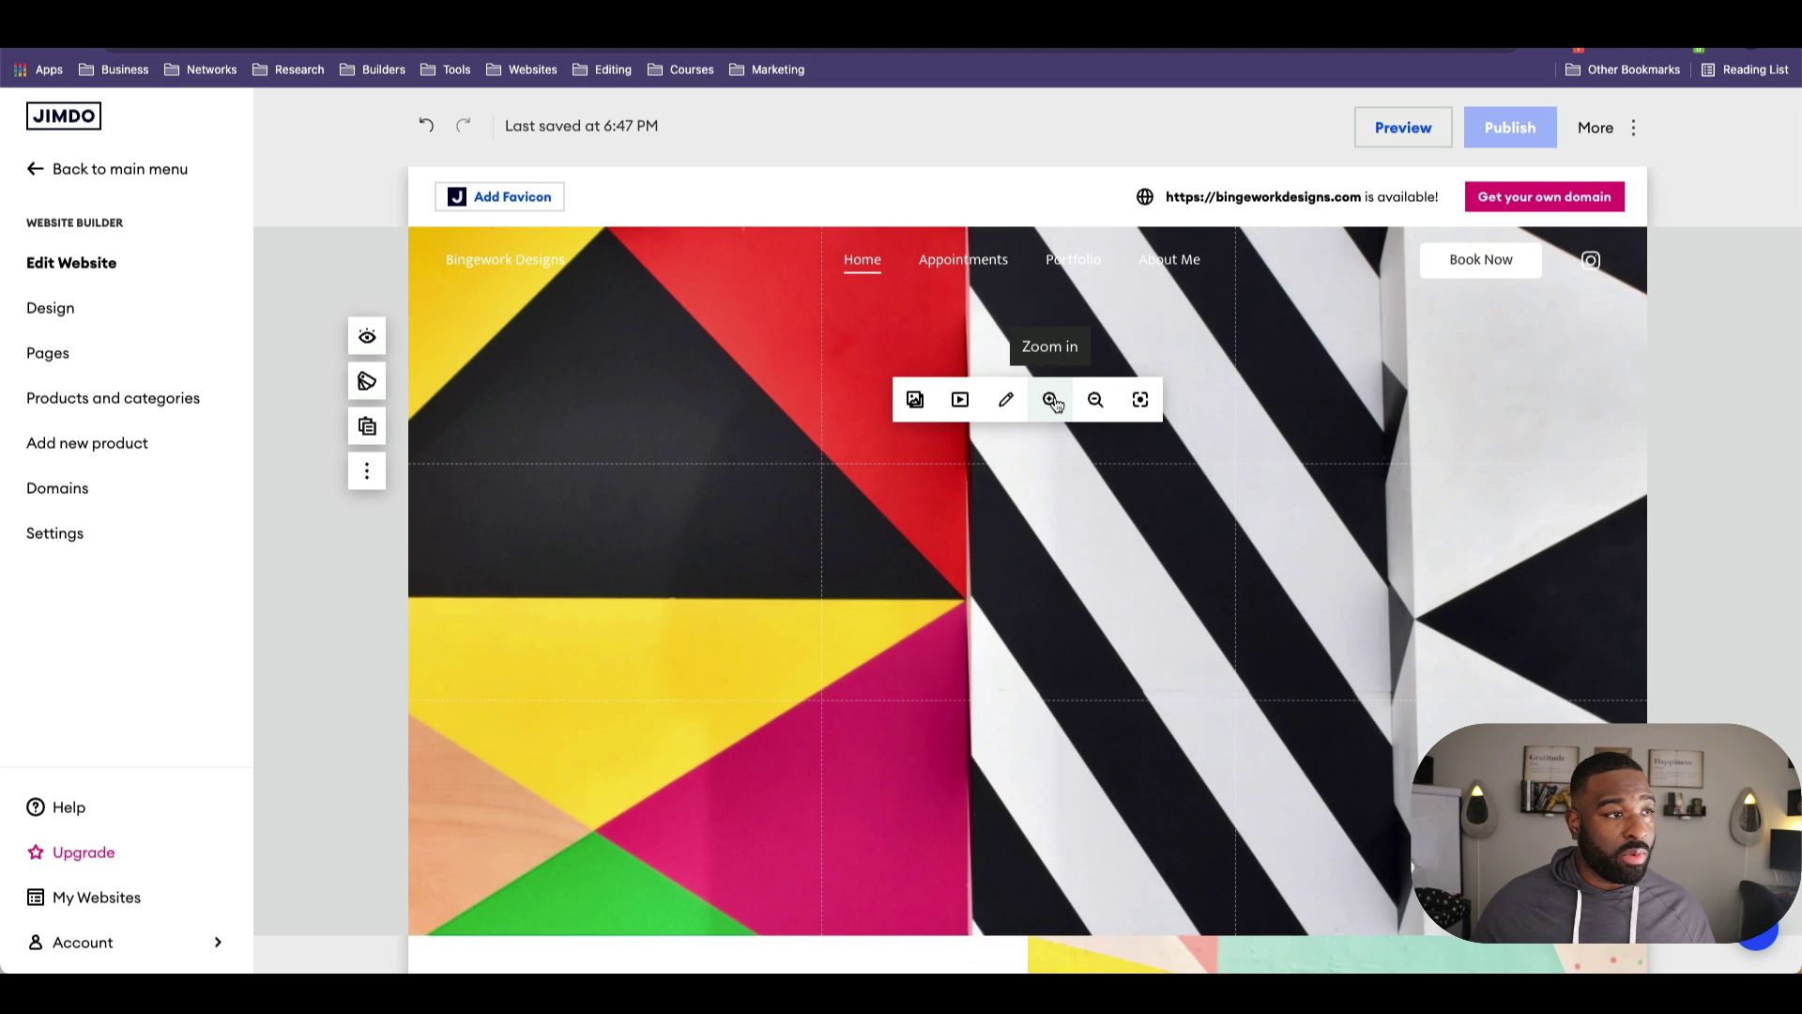
pyautogui.click(1053, 400)
pyautogui.click(1140, 400)
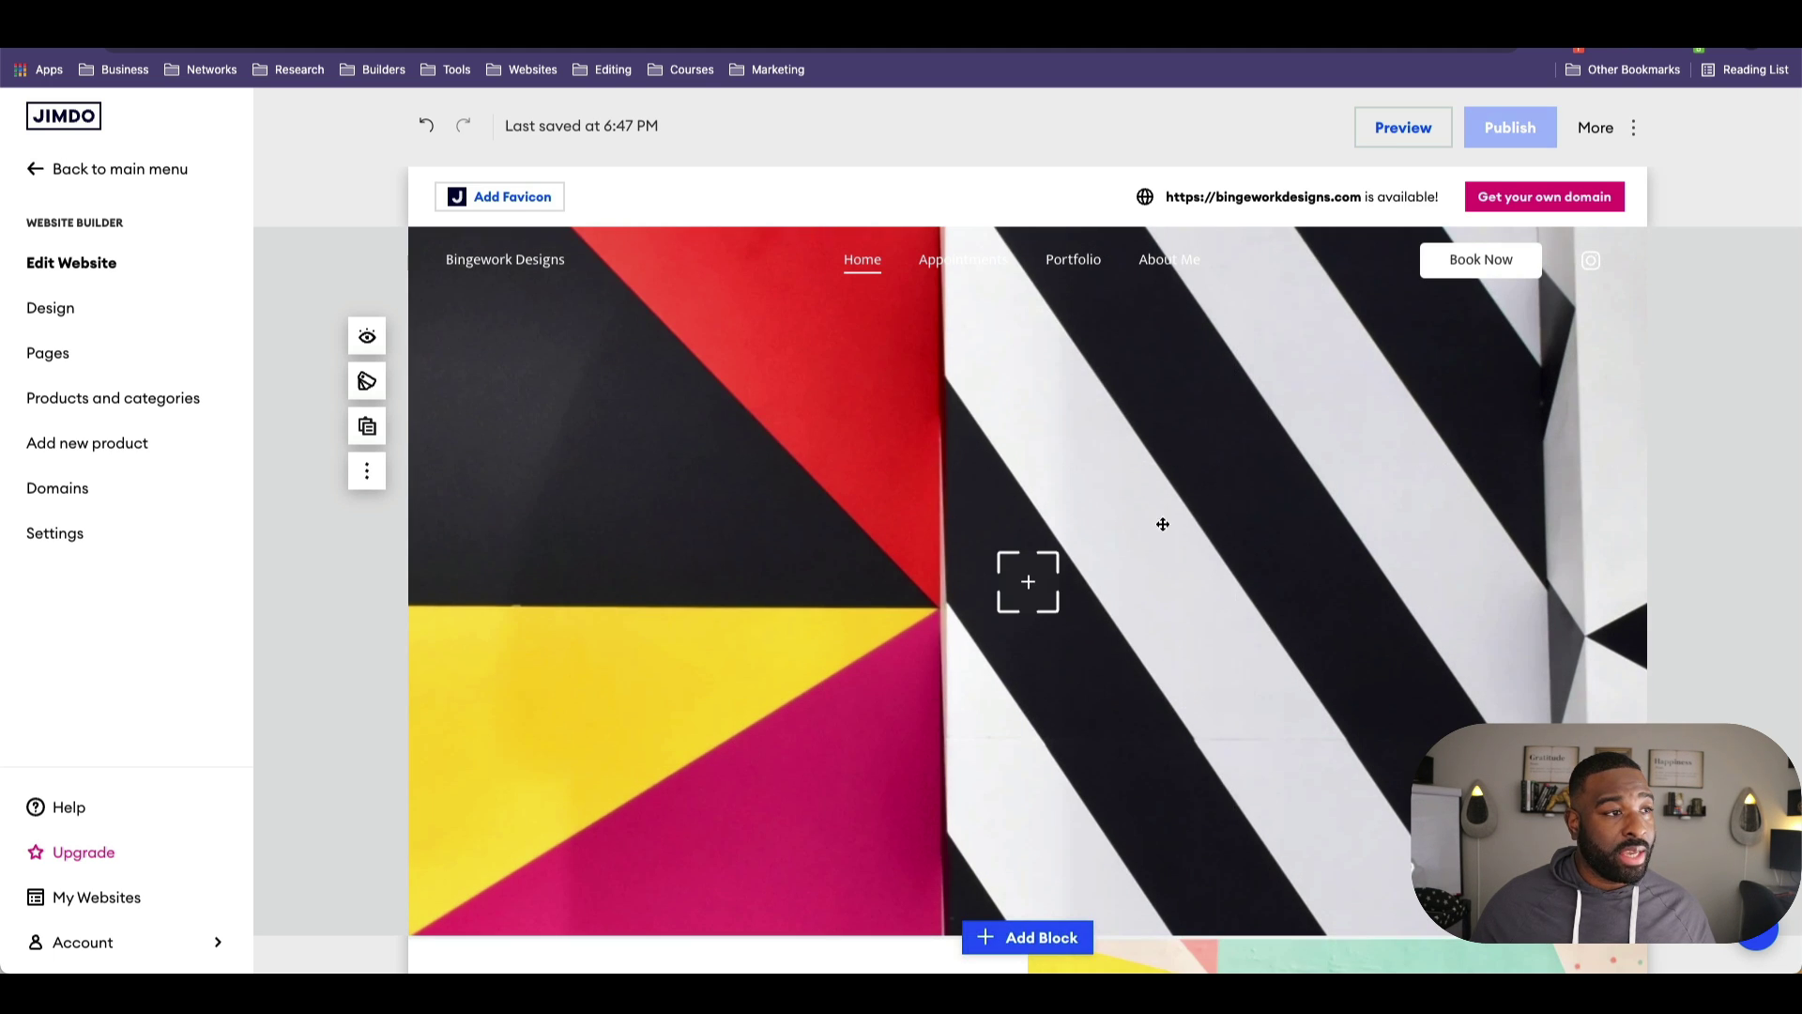
pyautogui.click(1259, 435)
pyautogui.click(1398, 441)
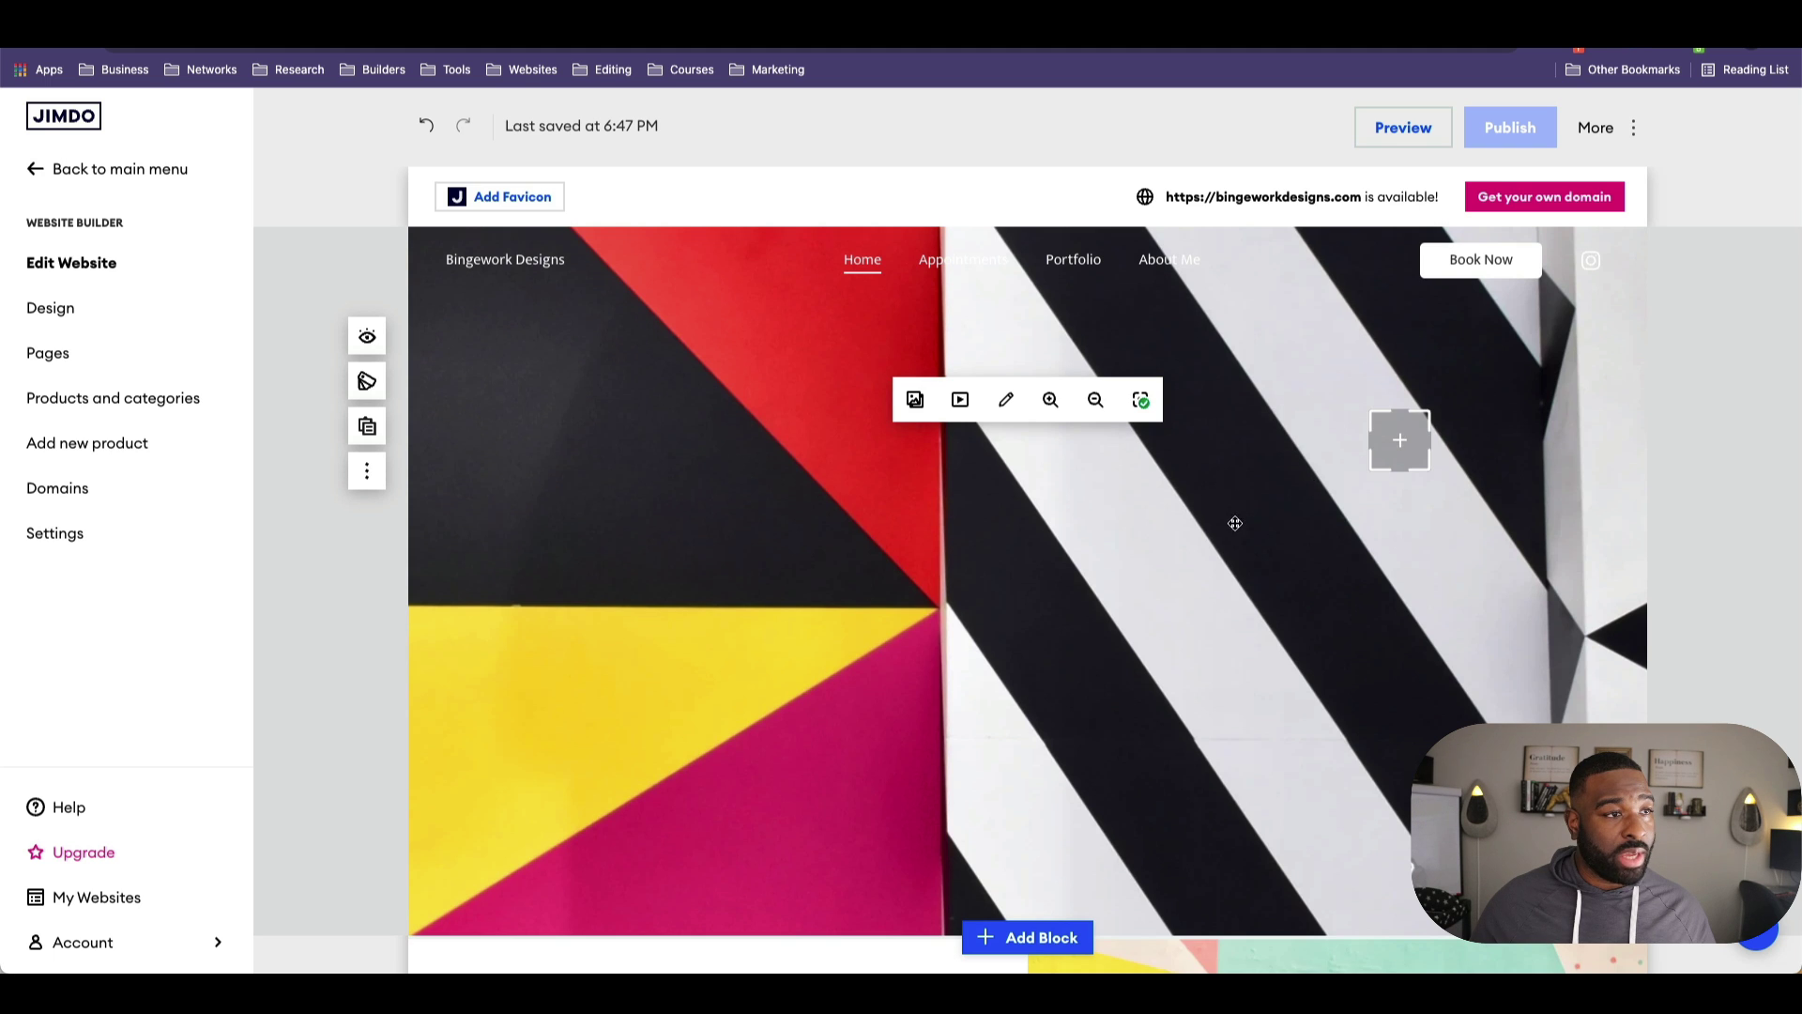
pyautogui.click(230, 604)
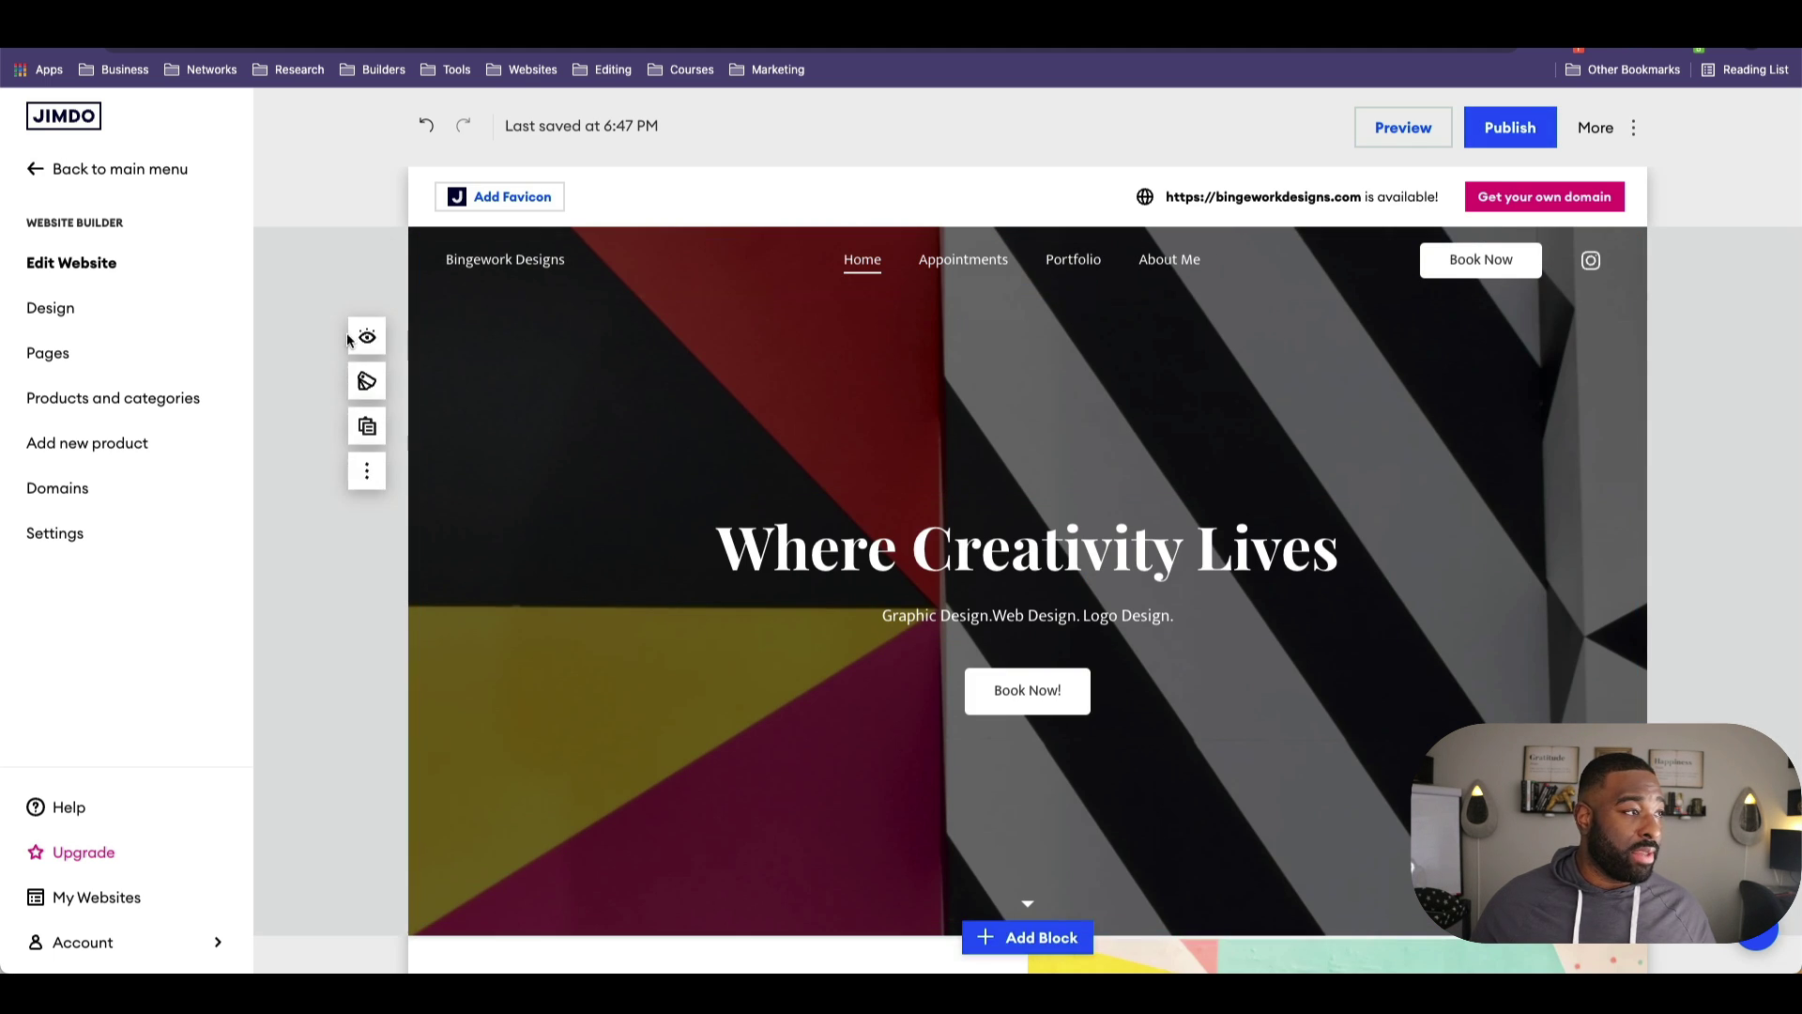
pyautogui.click(366, 381)
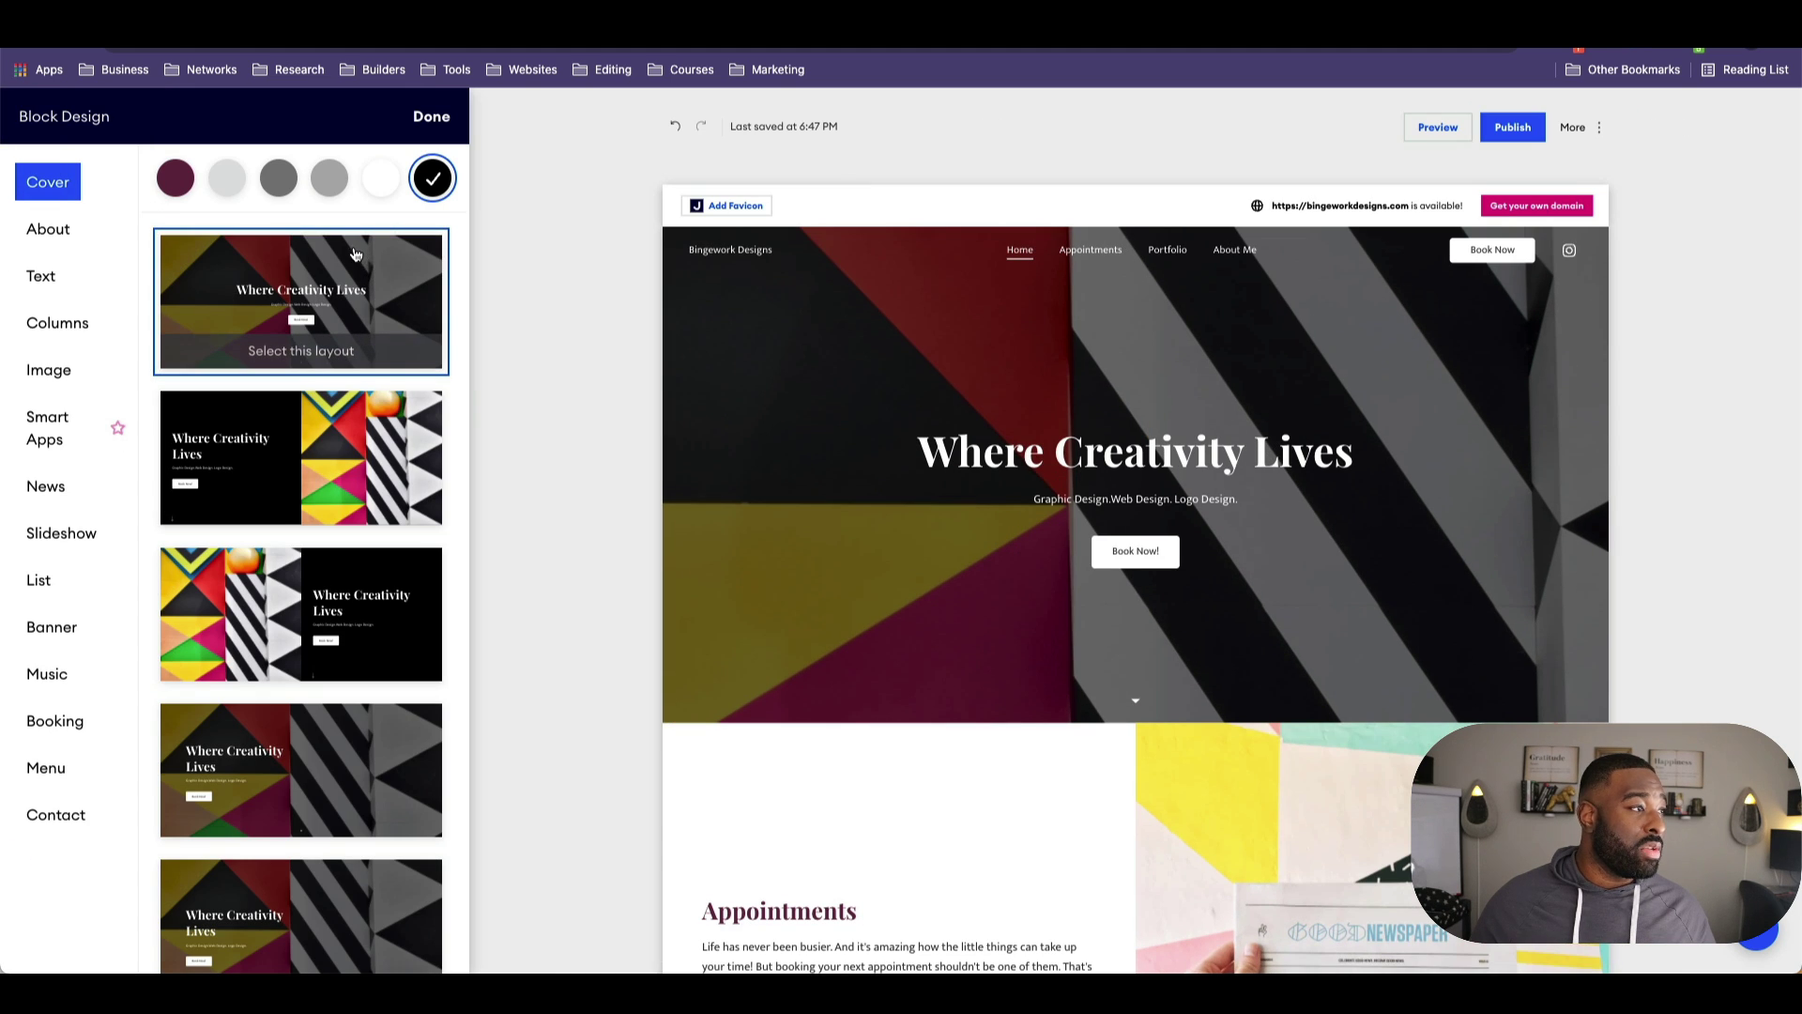
# Step: Apply the centred-text Cover layout to the hero block after previewing alternatives
pyautogui.click(346, 642)
pyautogui.scroll(-1, 345, 642)
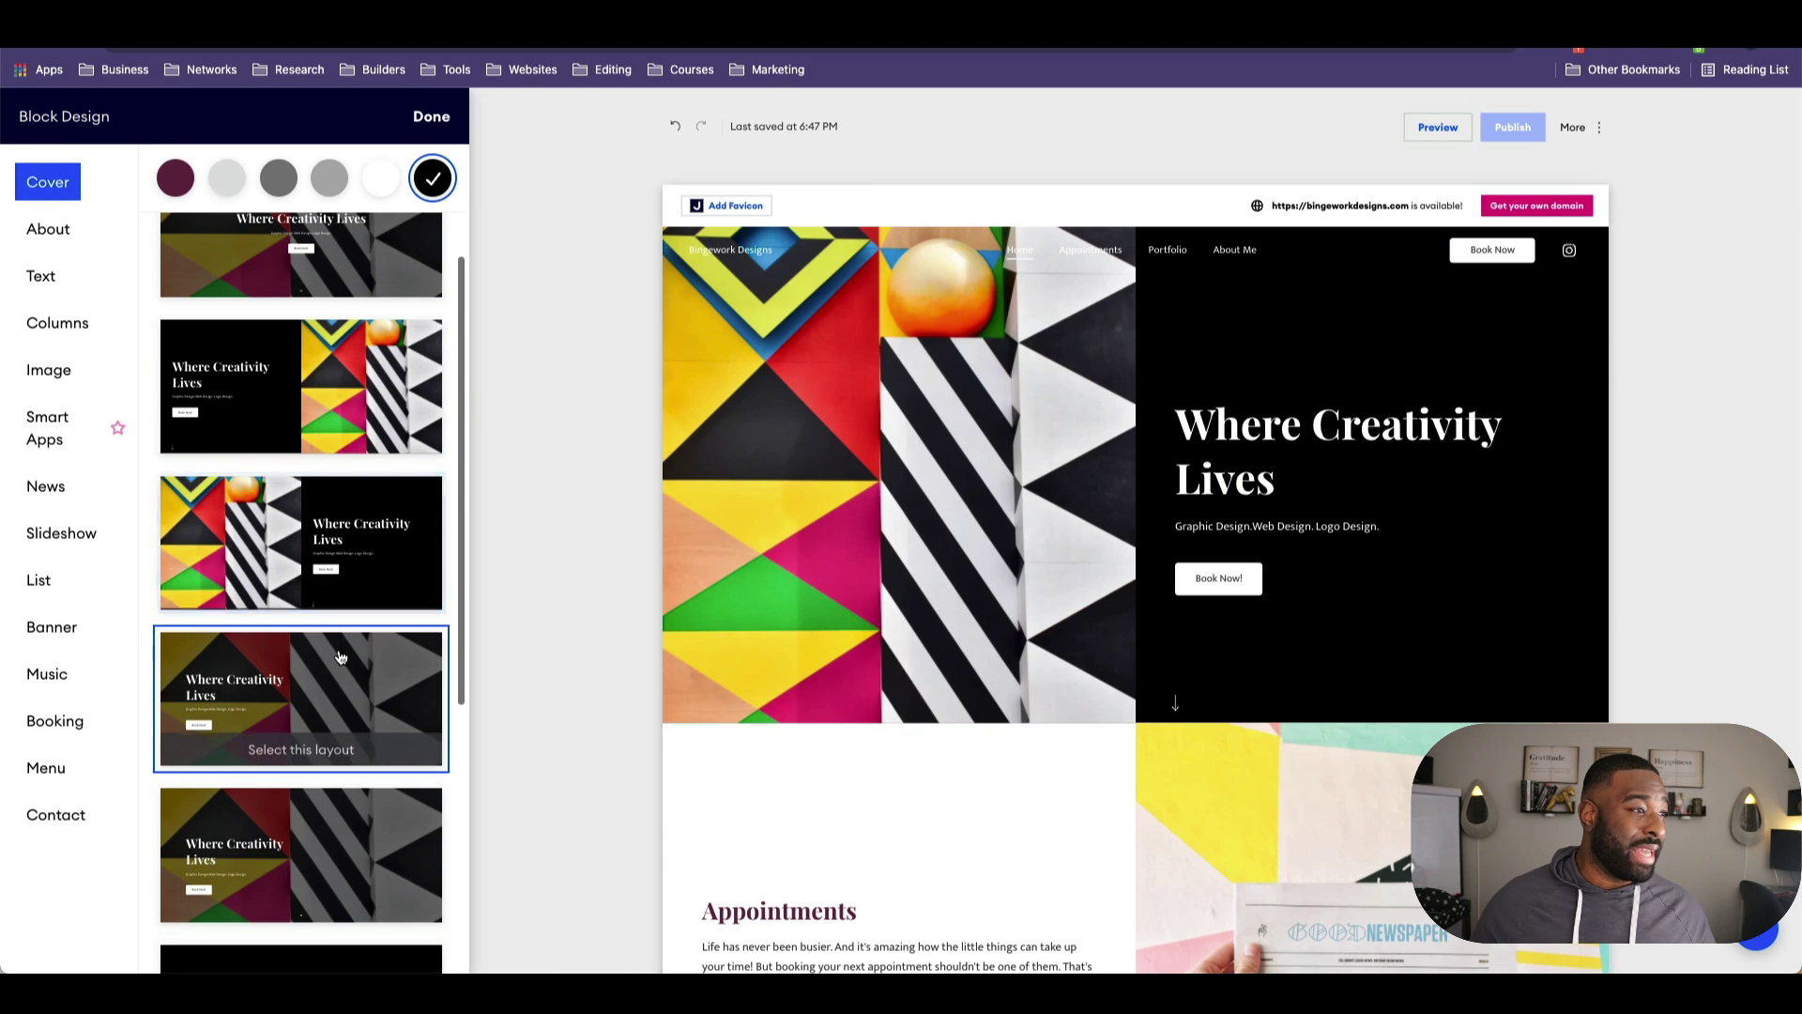
pyautogui.click(345, 642)
pyautogui.scroll(1, 348, 454)
pyautogui.click(347, 336)
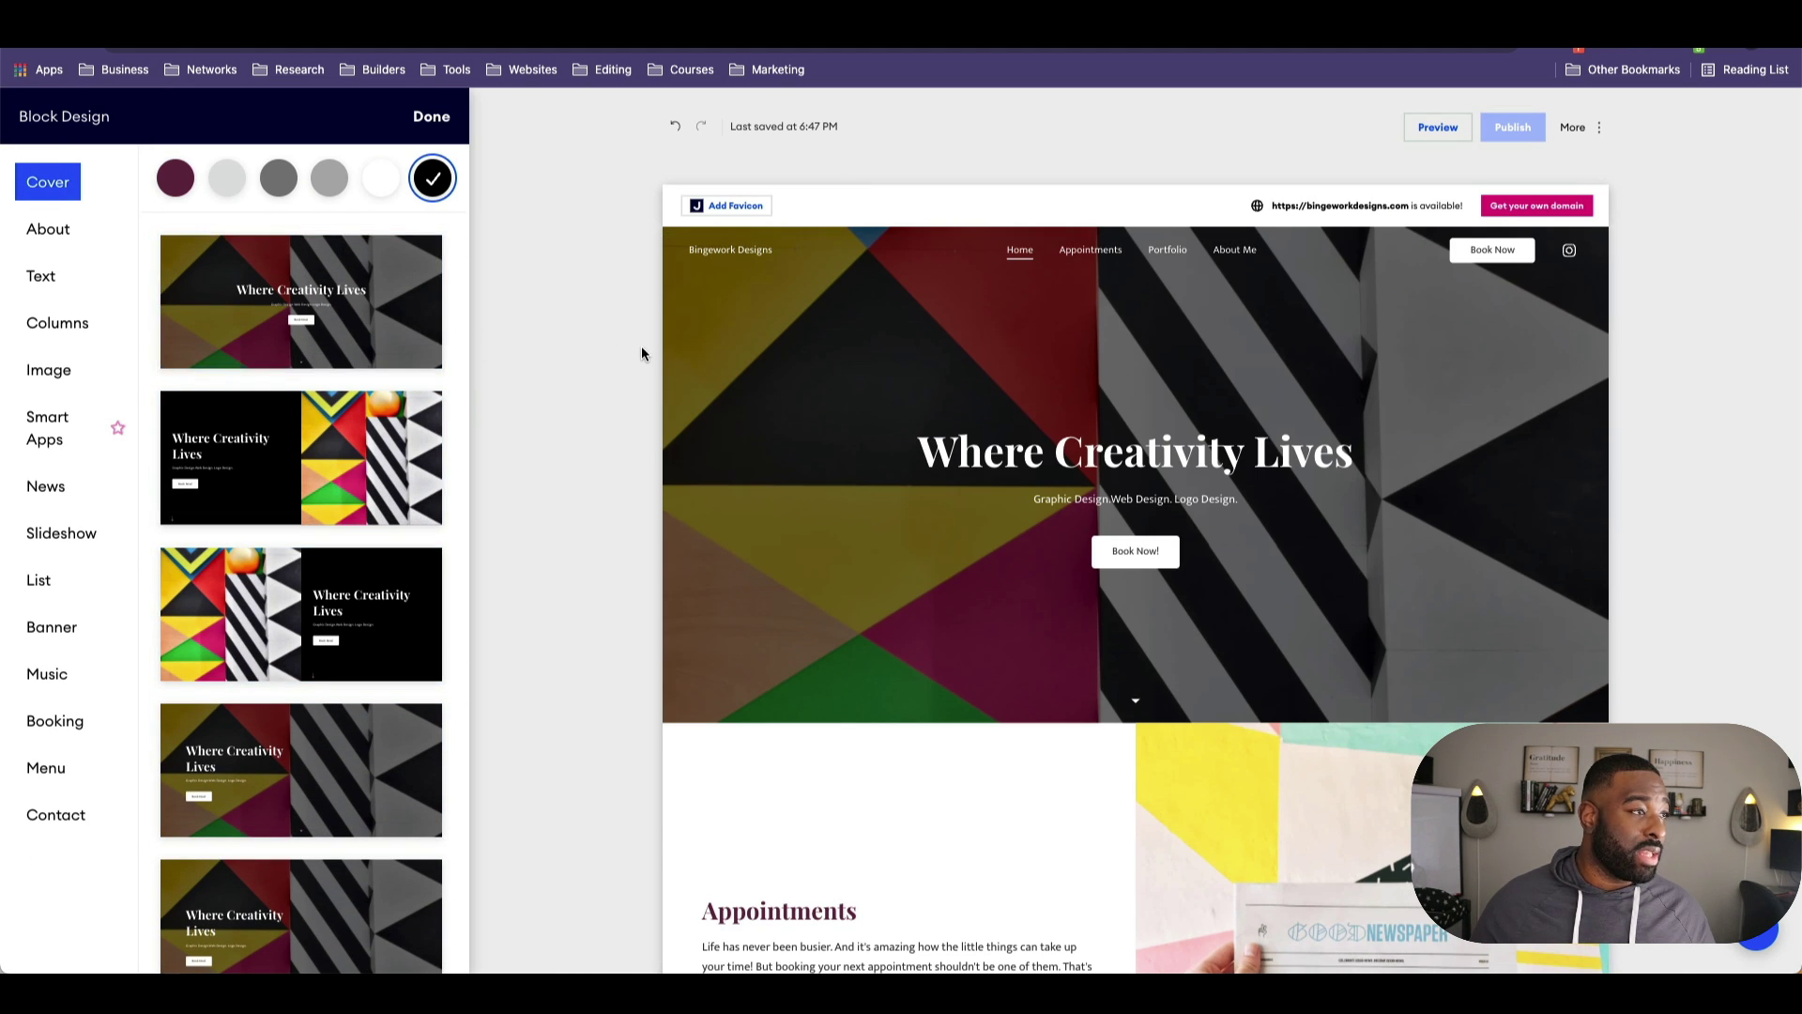
pyautogui.click(434, 120)
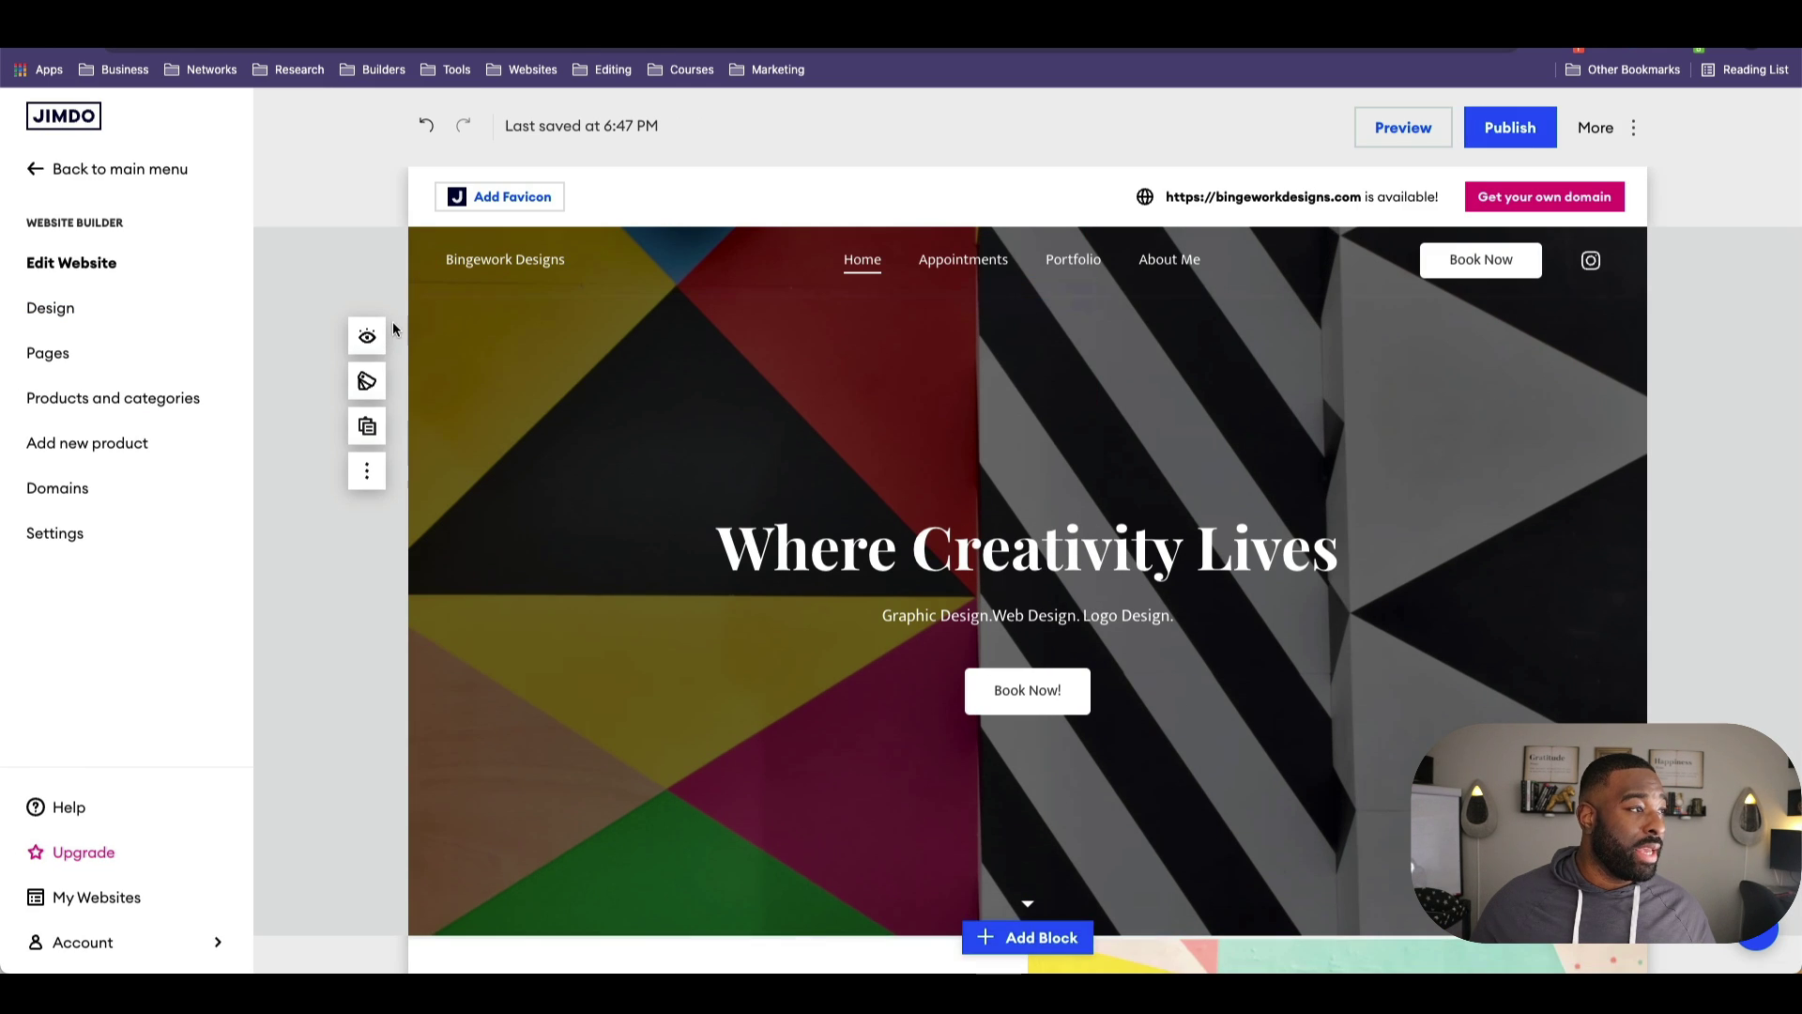
pyautogui.click(367, 427)
pyautogui.scroll(-7, 657, 474)
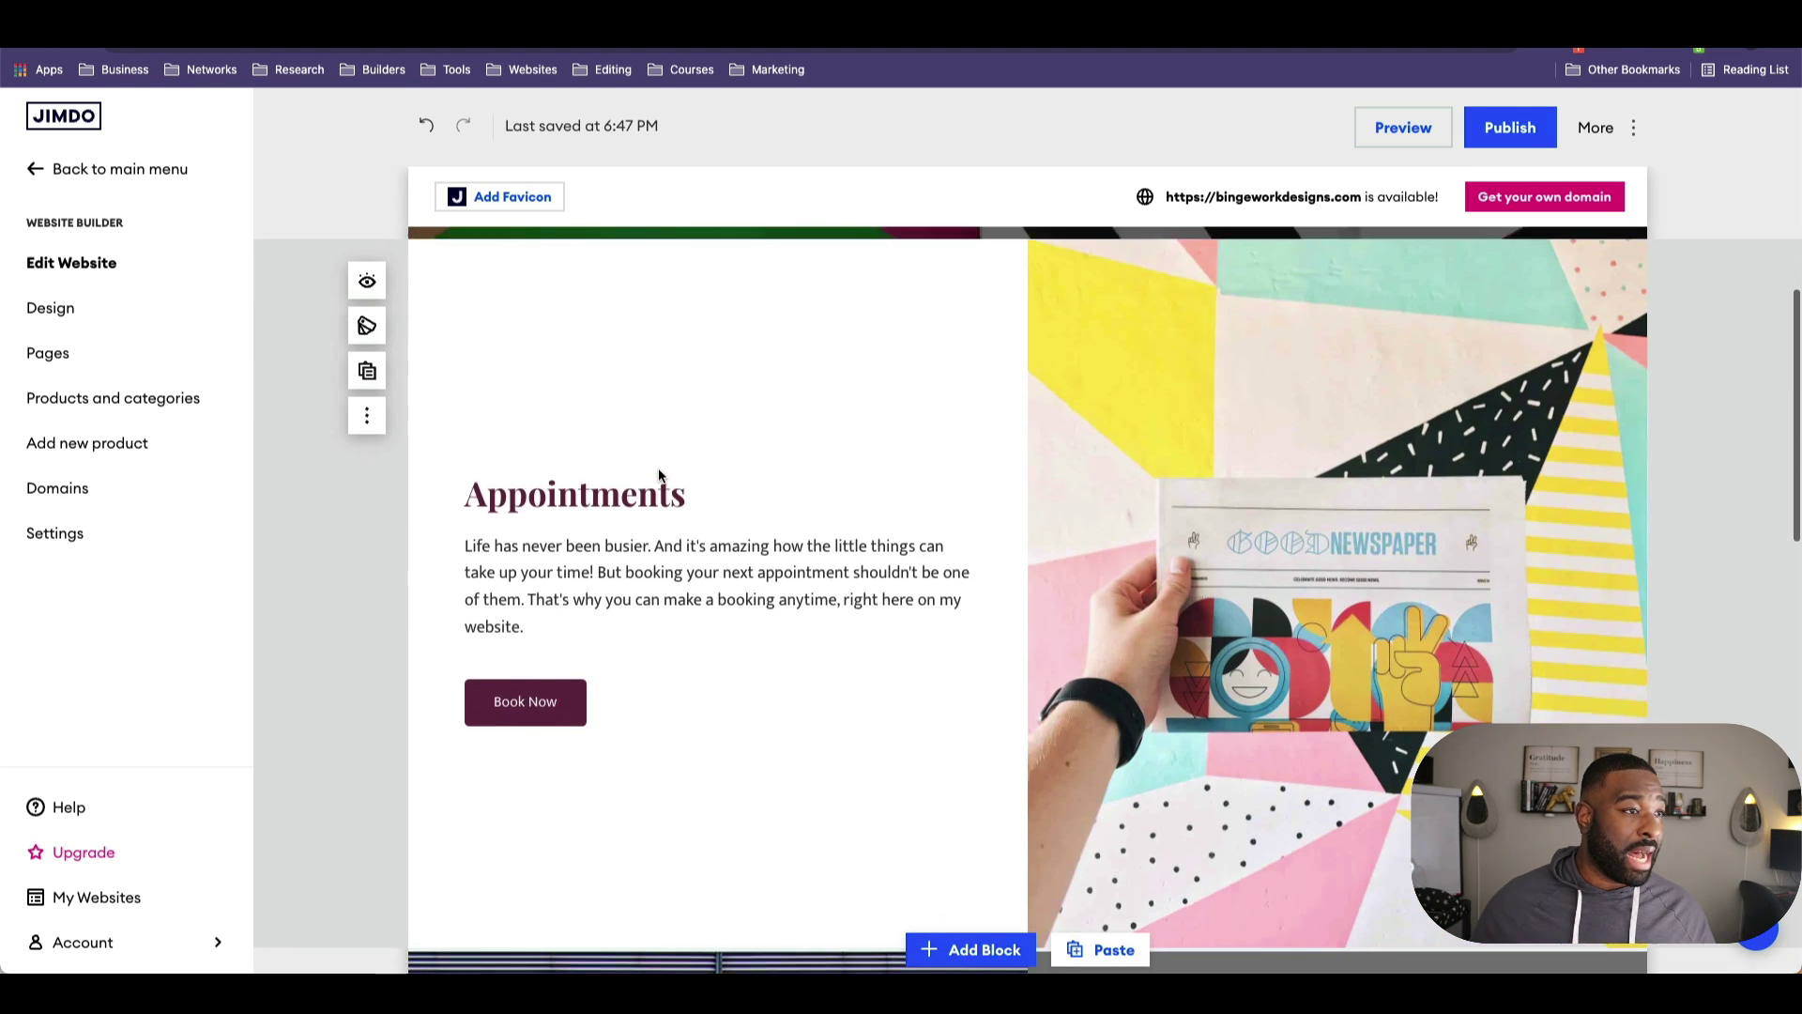
pyautogui.scroll(3, 660, 478)
pyautogui.scroll(1, 661, 478)
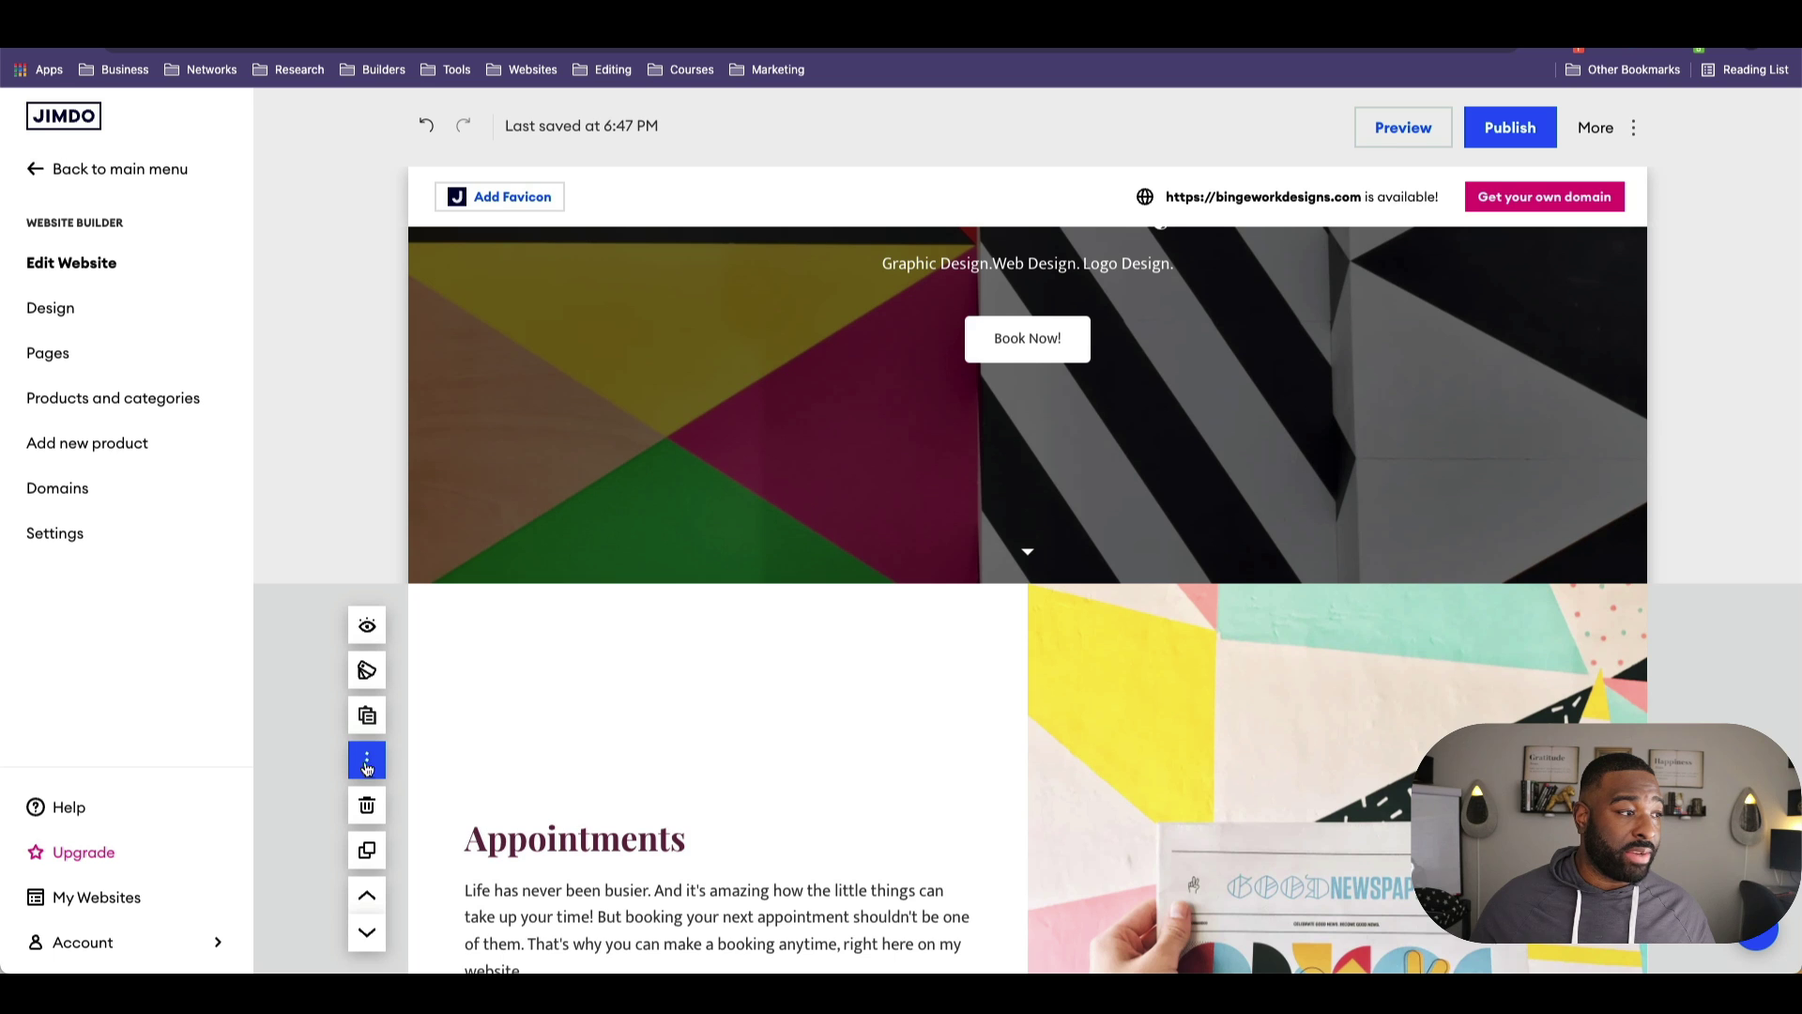
pyautogui.click(432, 133)
pyautogui.click(432, 133)
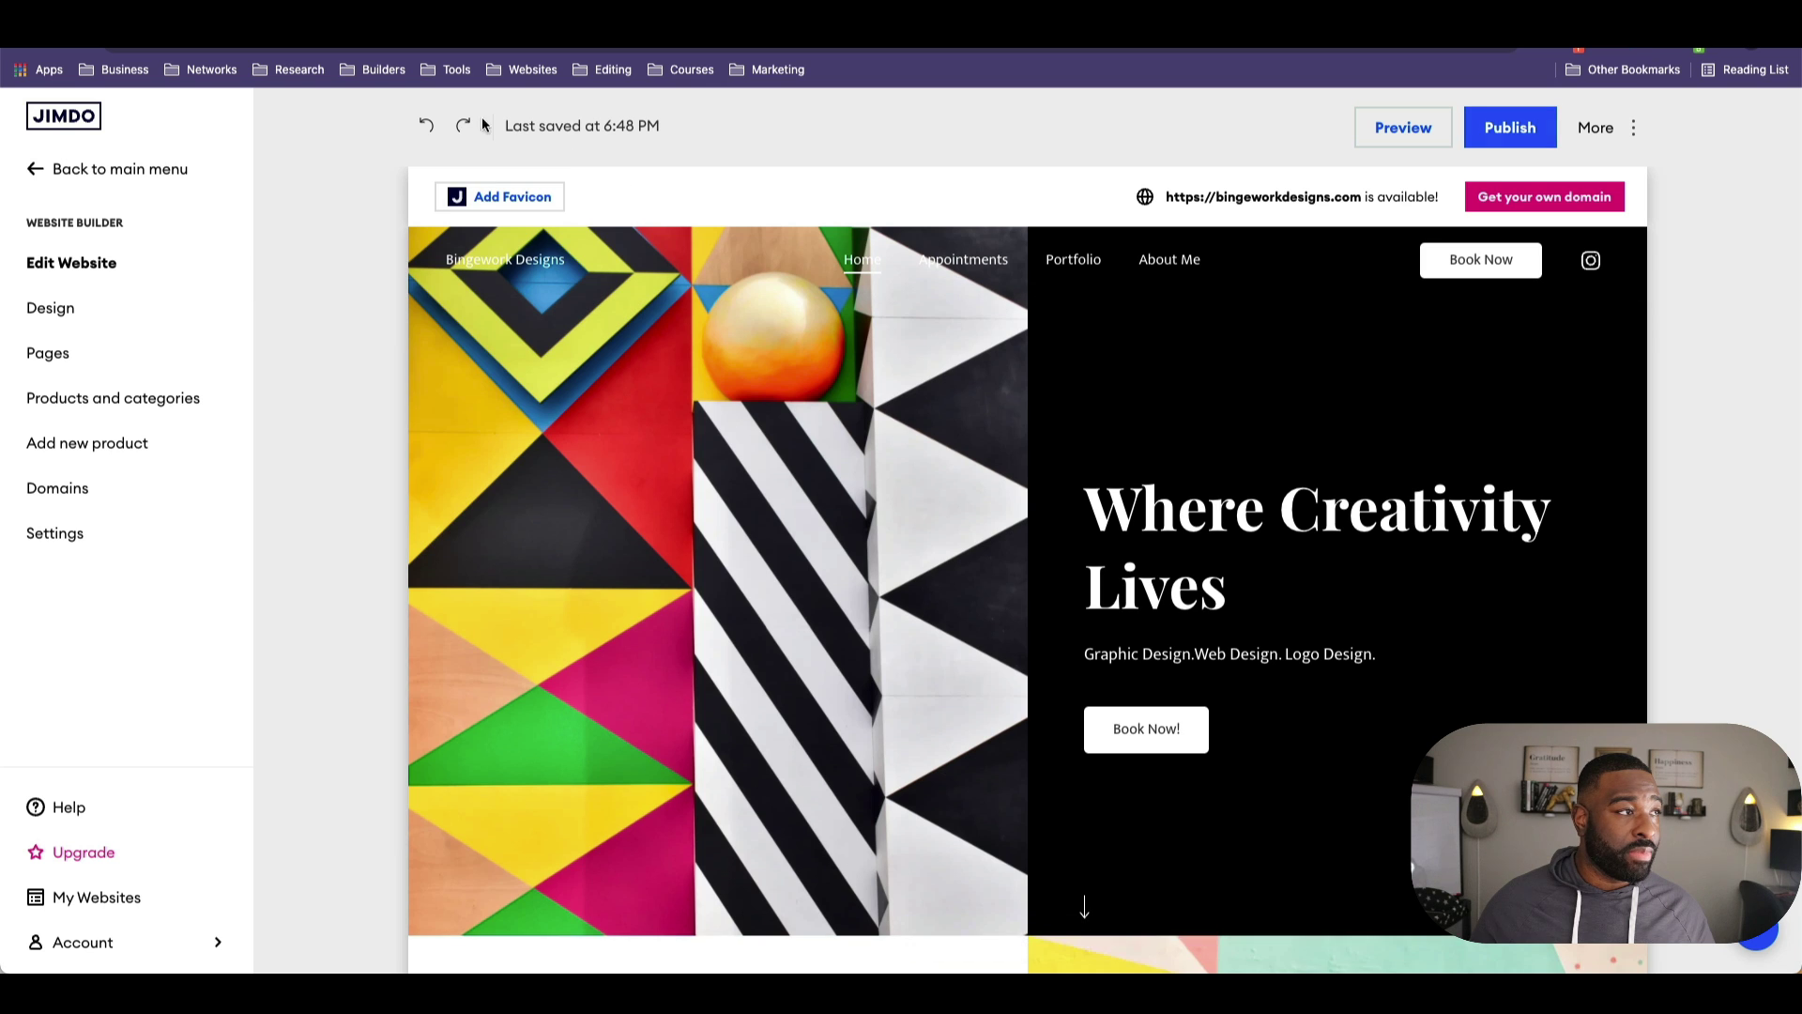
pyautogui.click(463, 125)
pyautogui.click(462, 125)
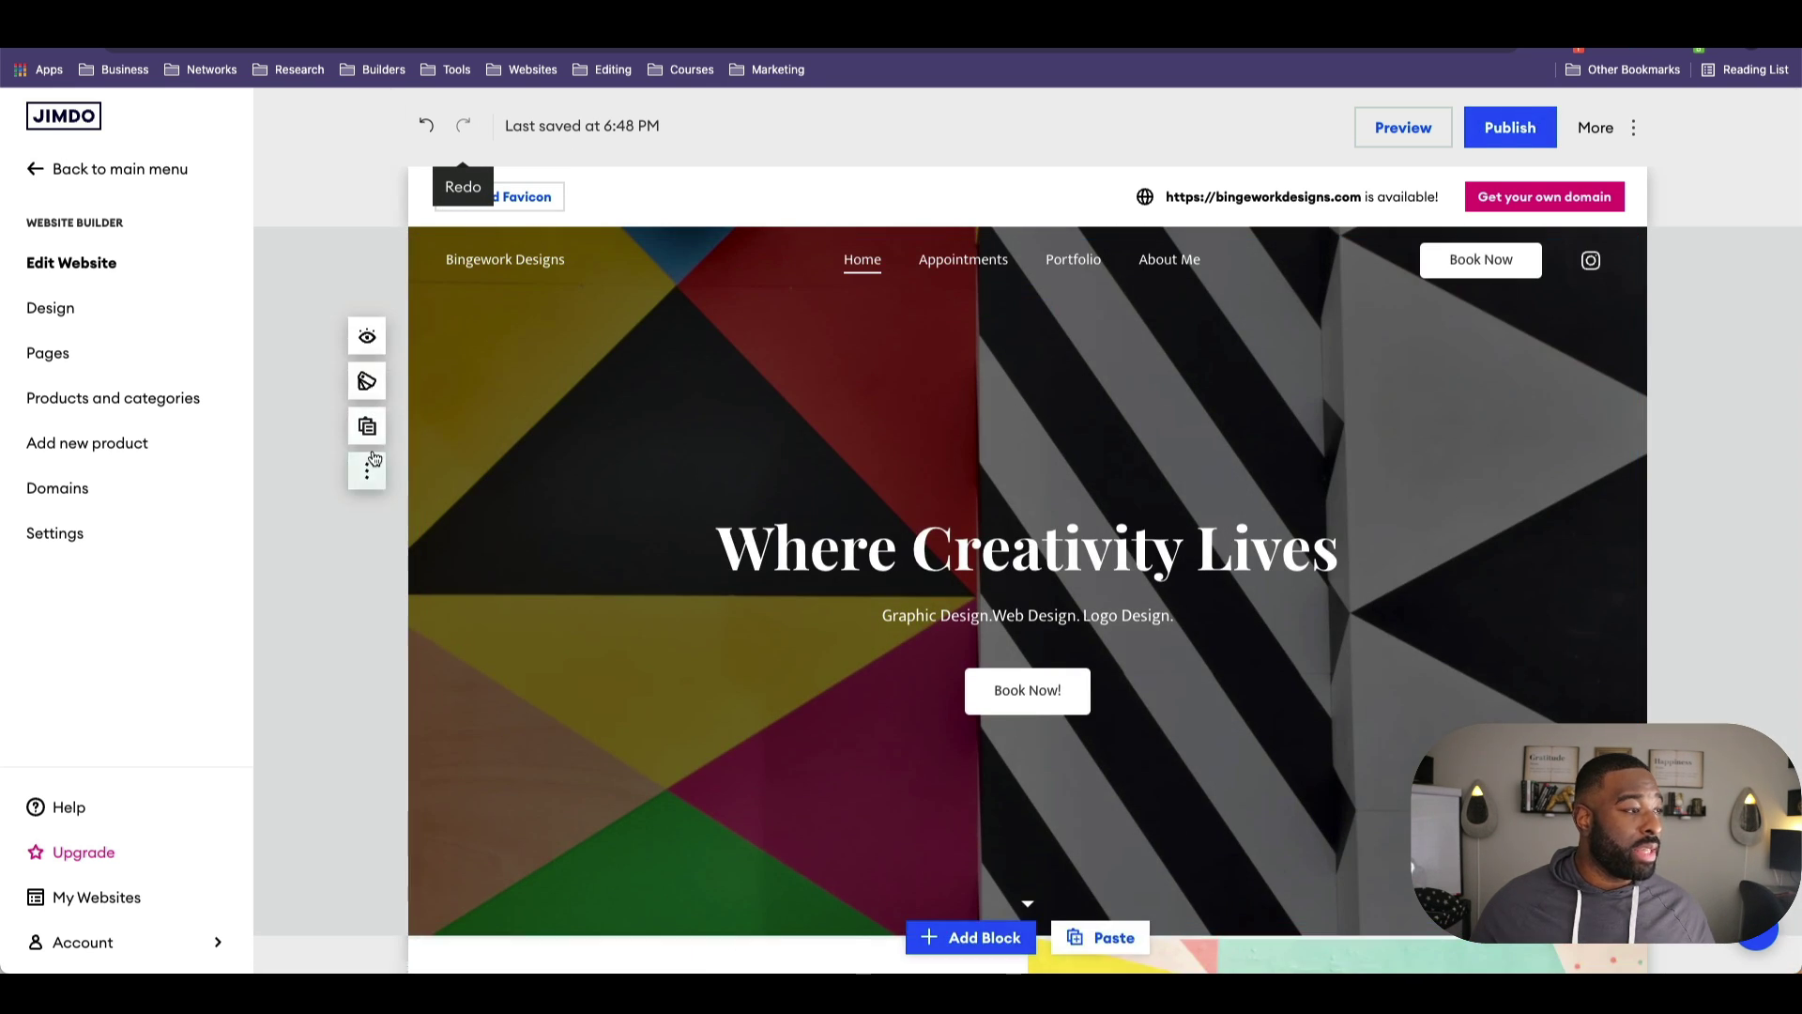
pyautogui.click(371, 464)
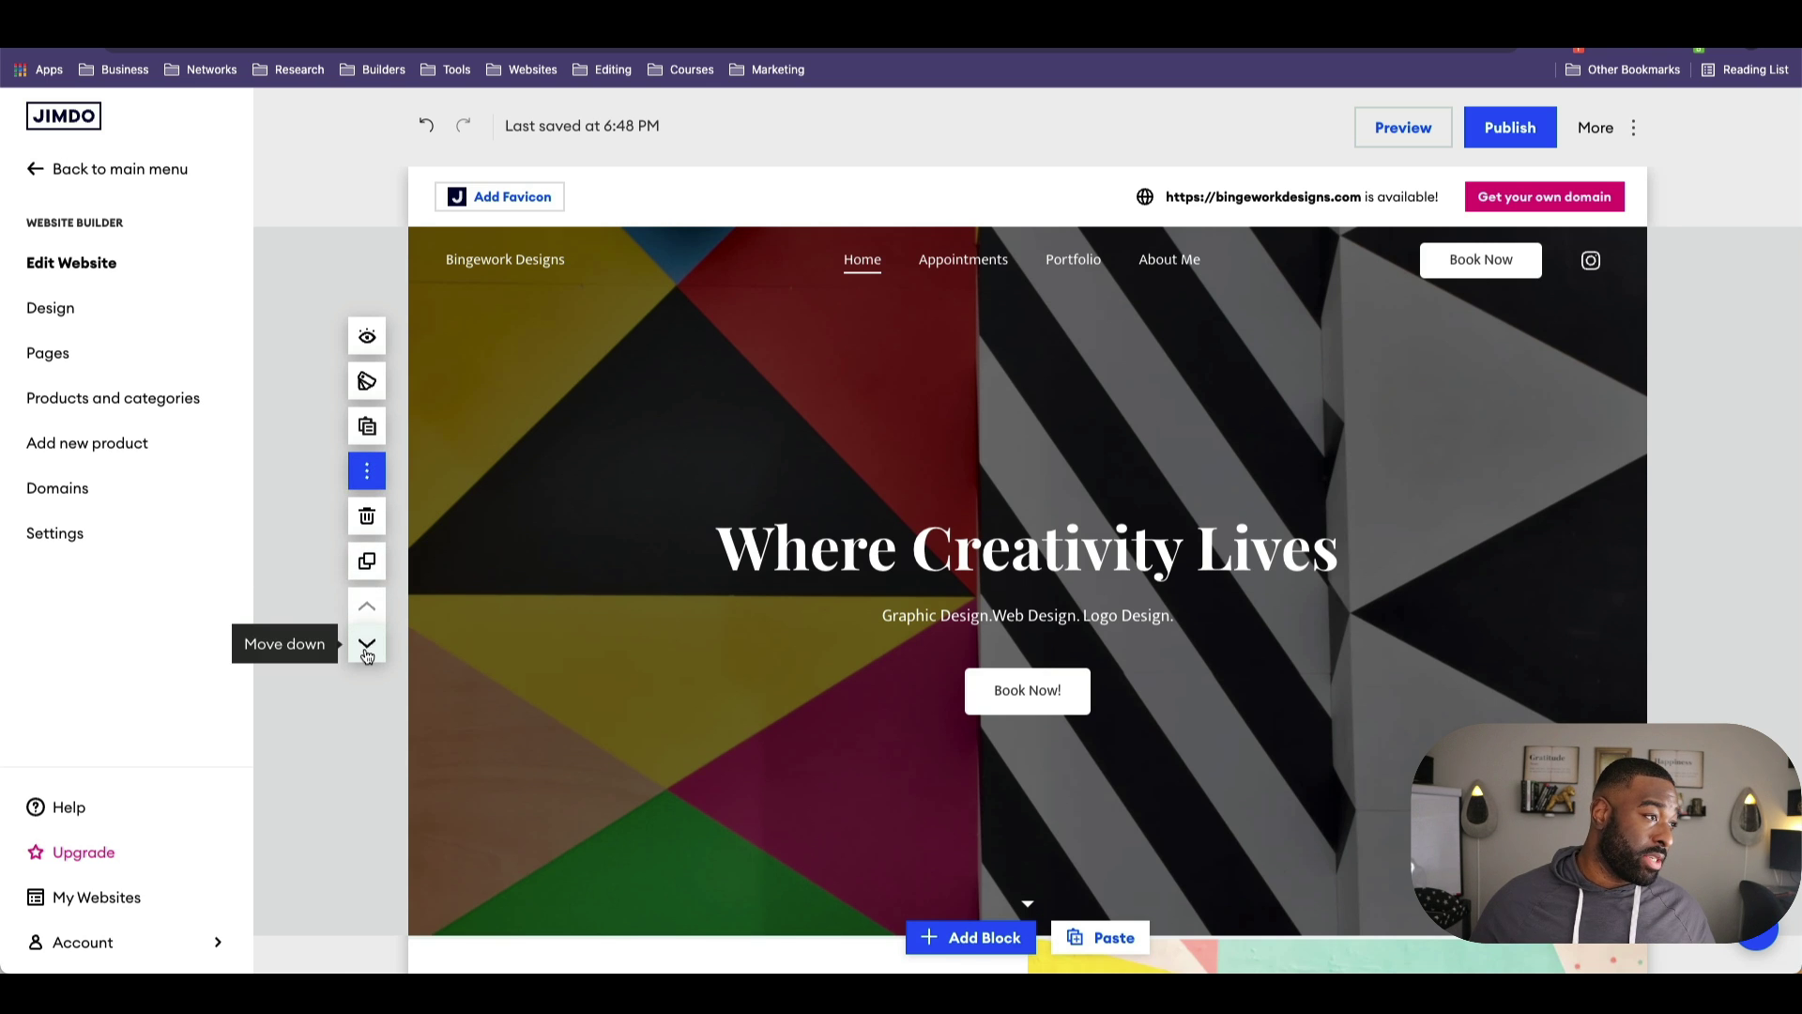
pyautogui.click(367, 643)
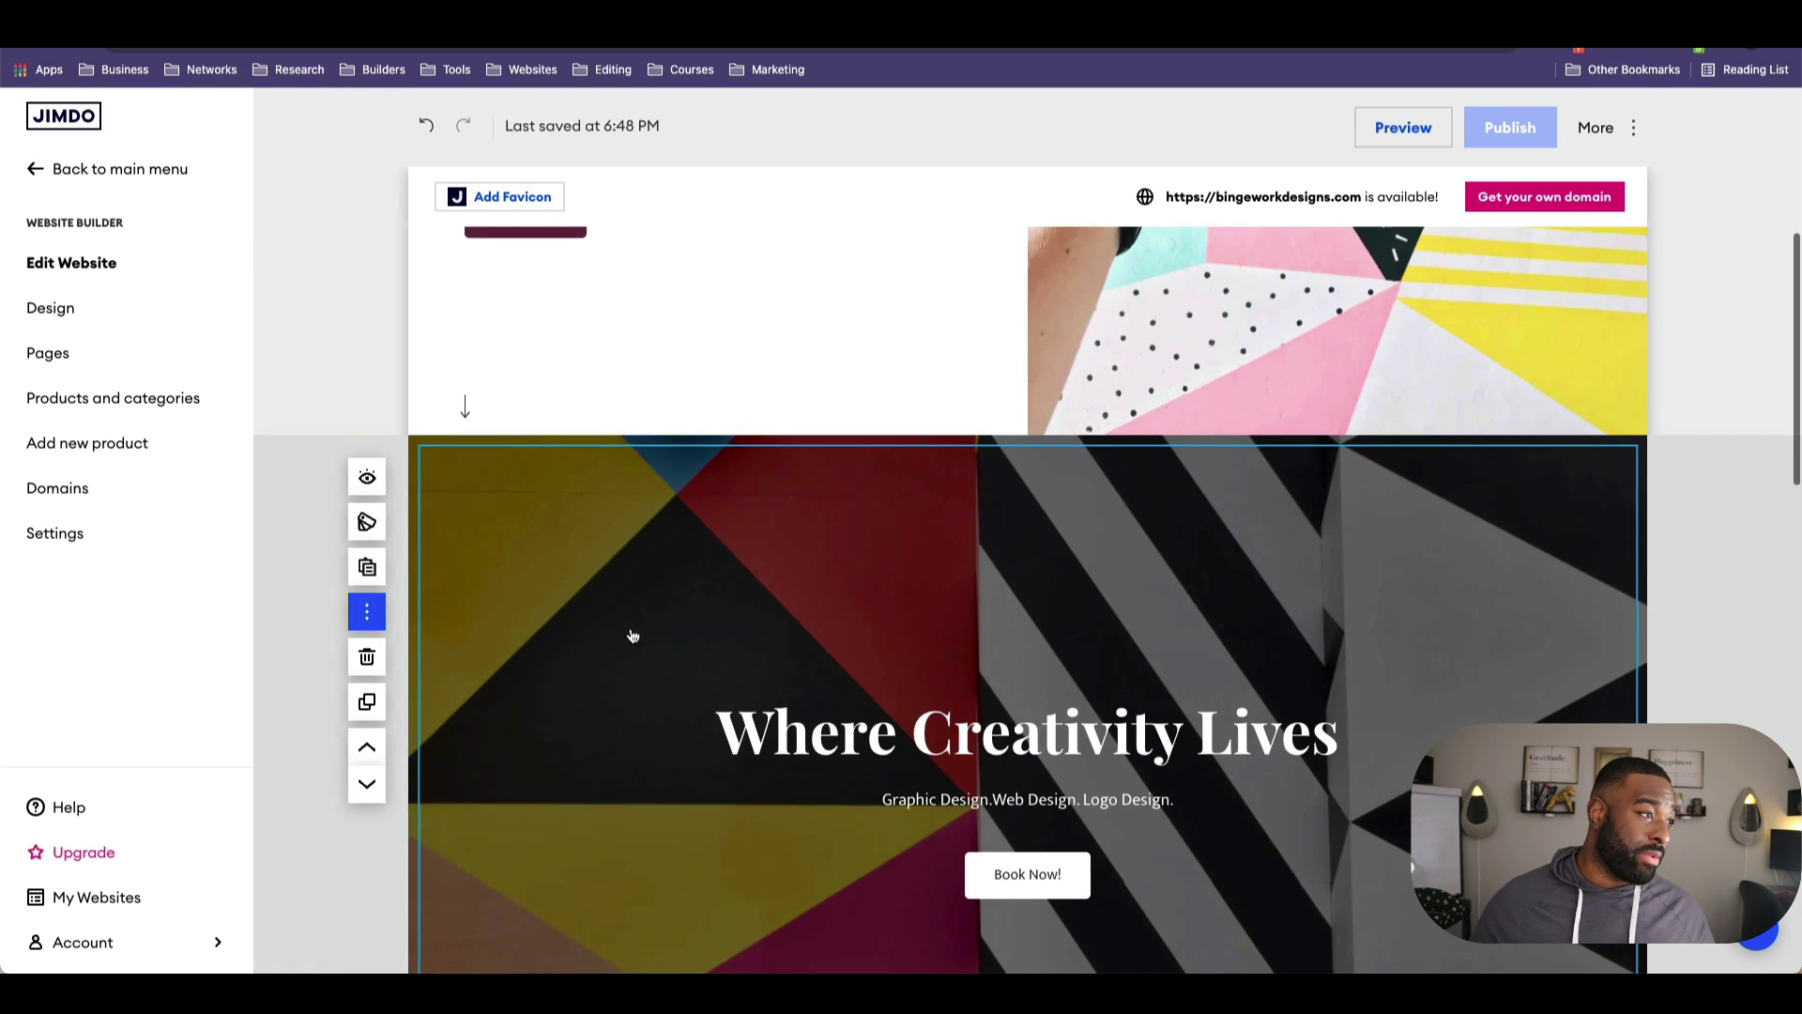
pyautogui.click(367, 736)
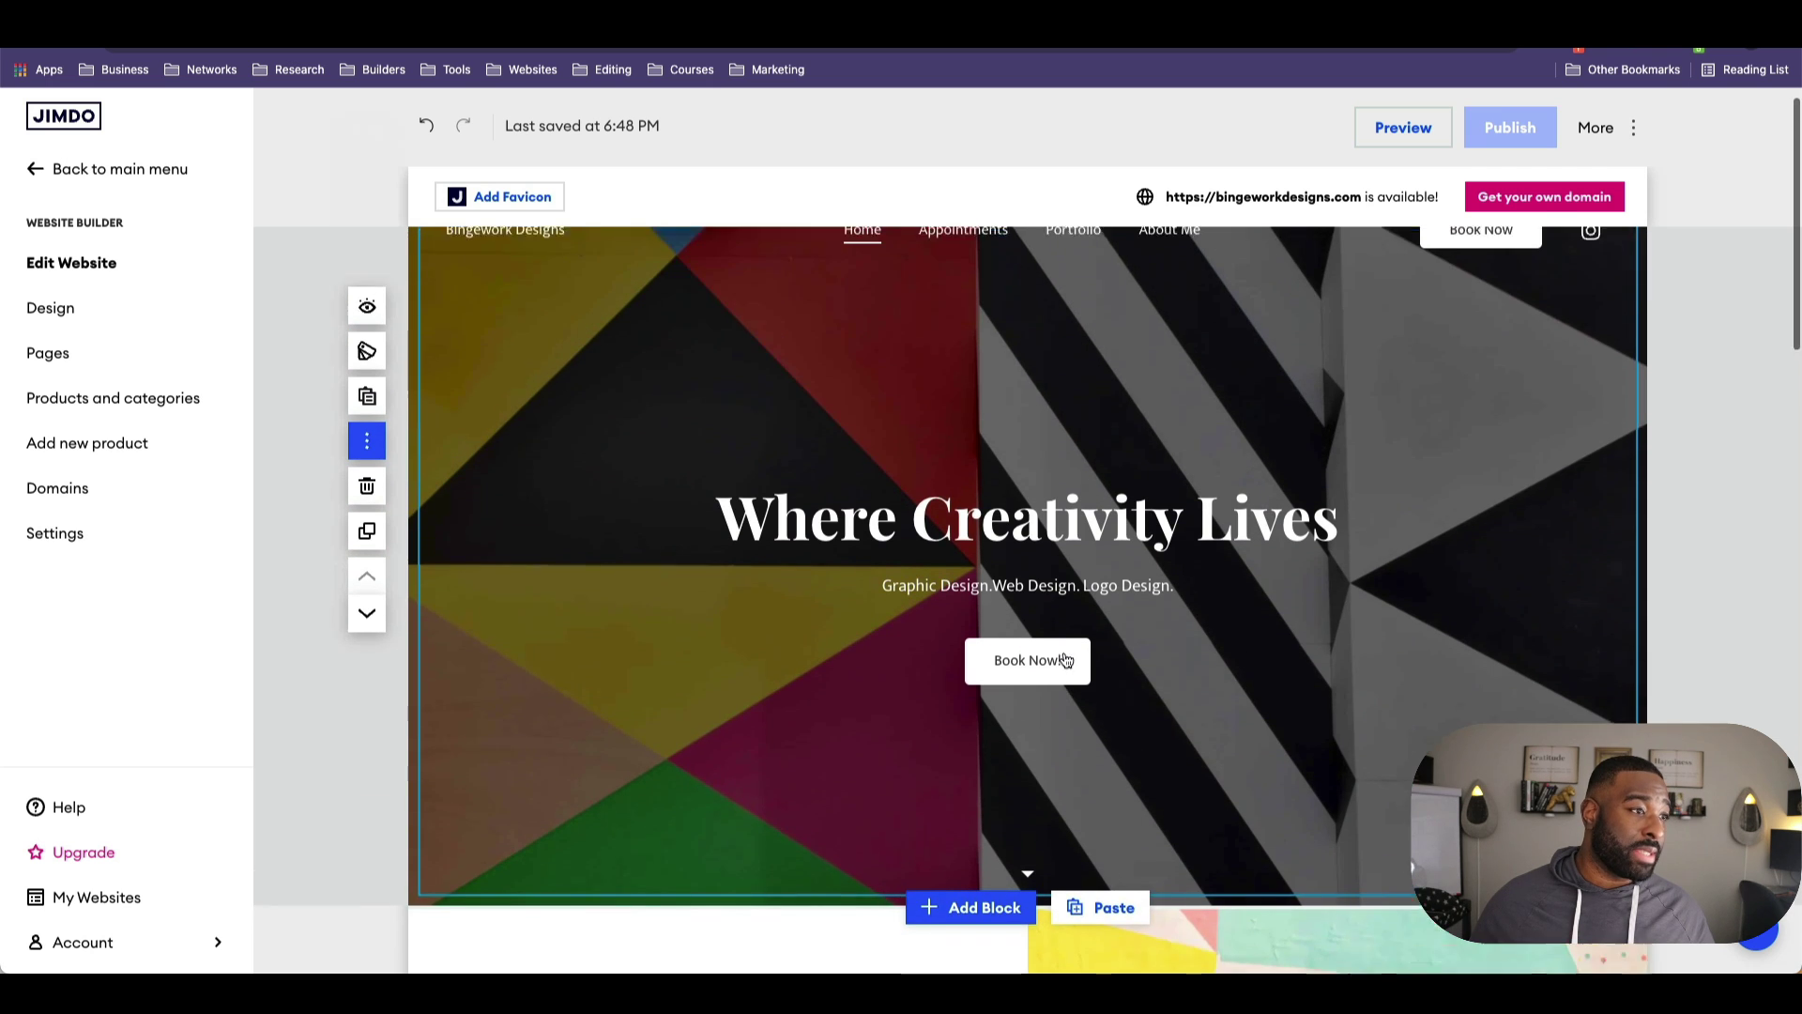
pyautogui.scroll(-4, 1068, 661)
pyautogui.scroll(-3, 1065, 668)
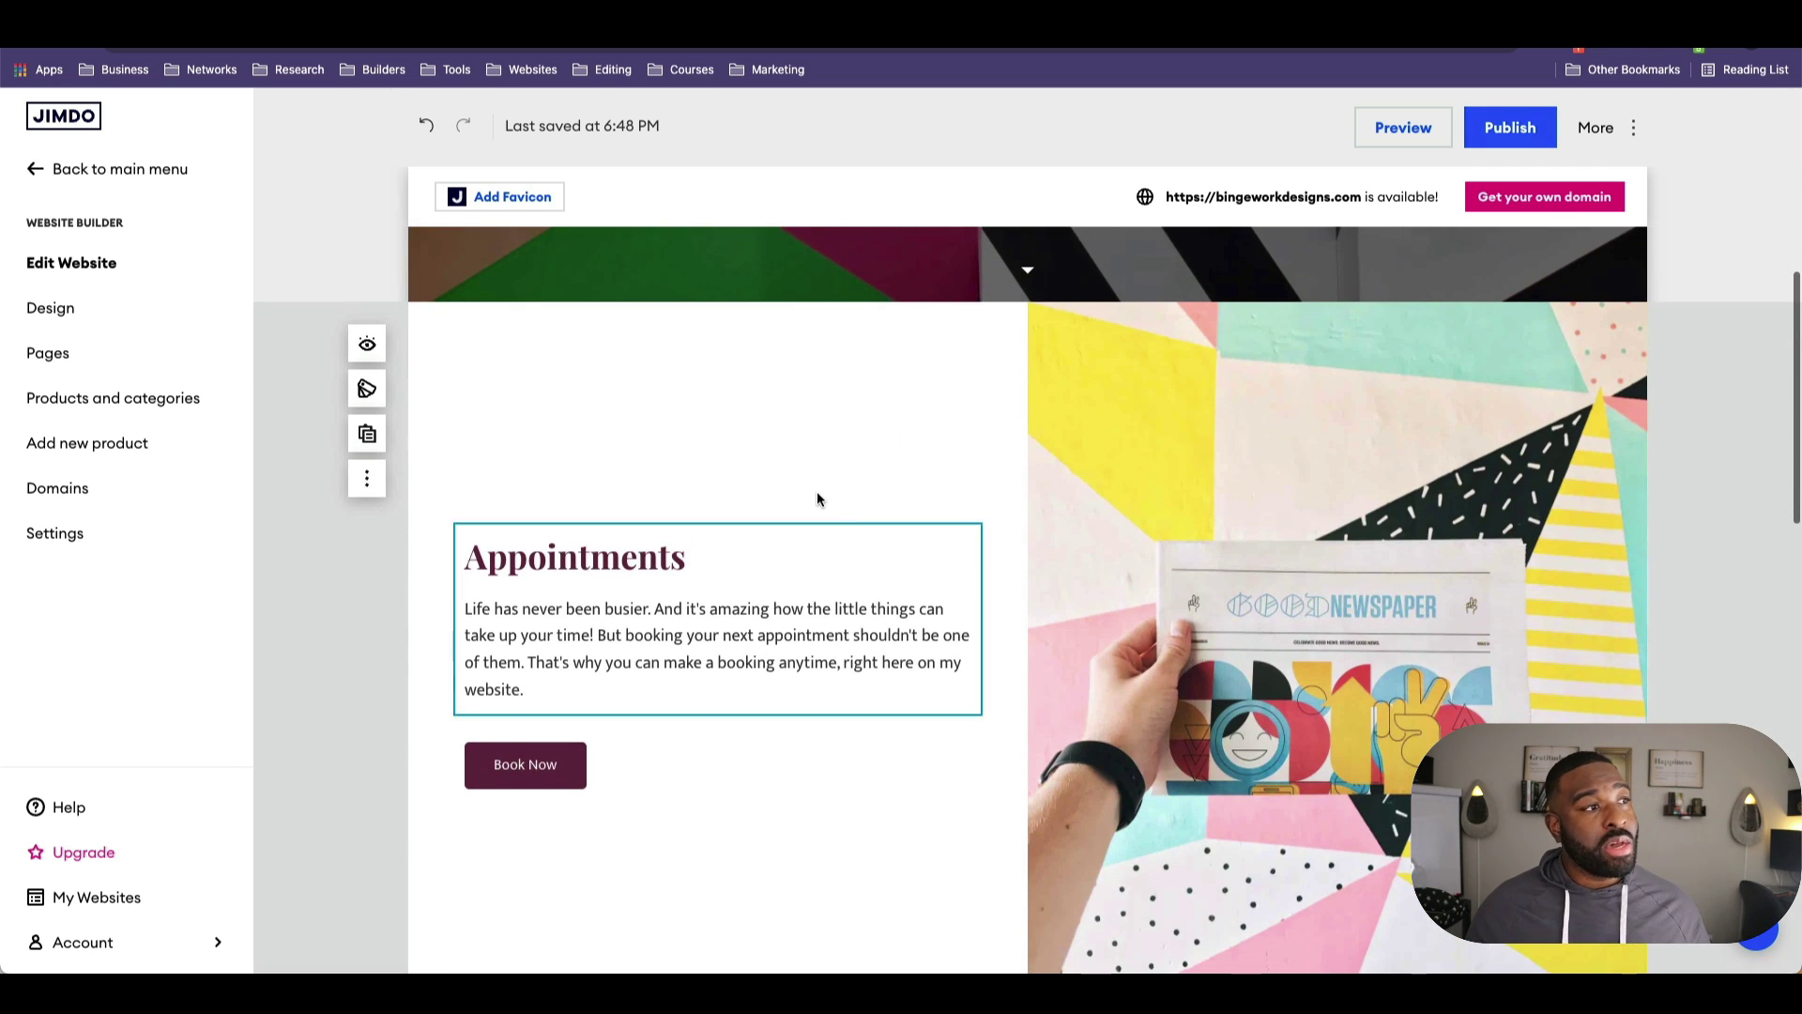
# Step: Check where the Book Now button links, then close the link details
pyautogui.click(559, 765)
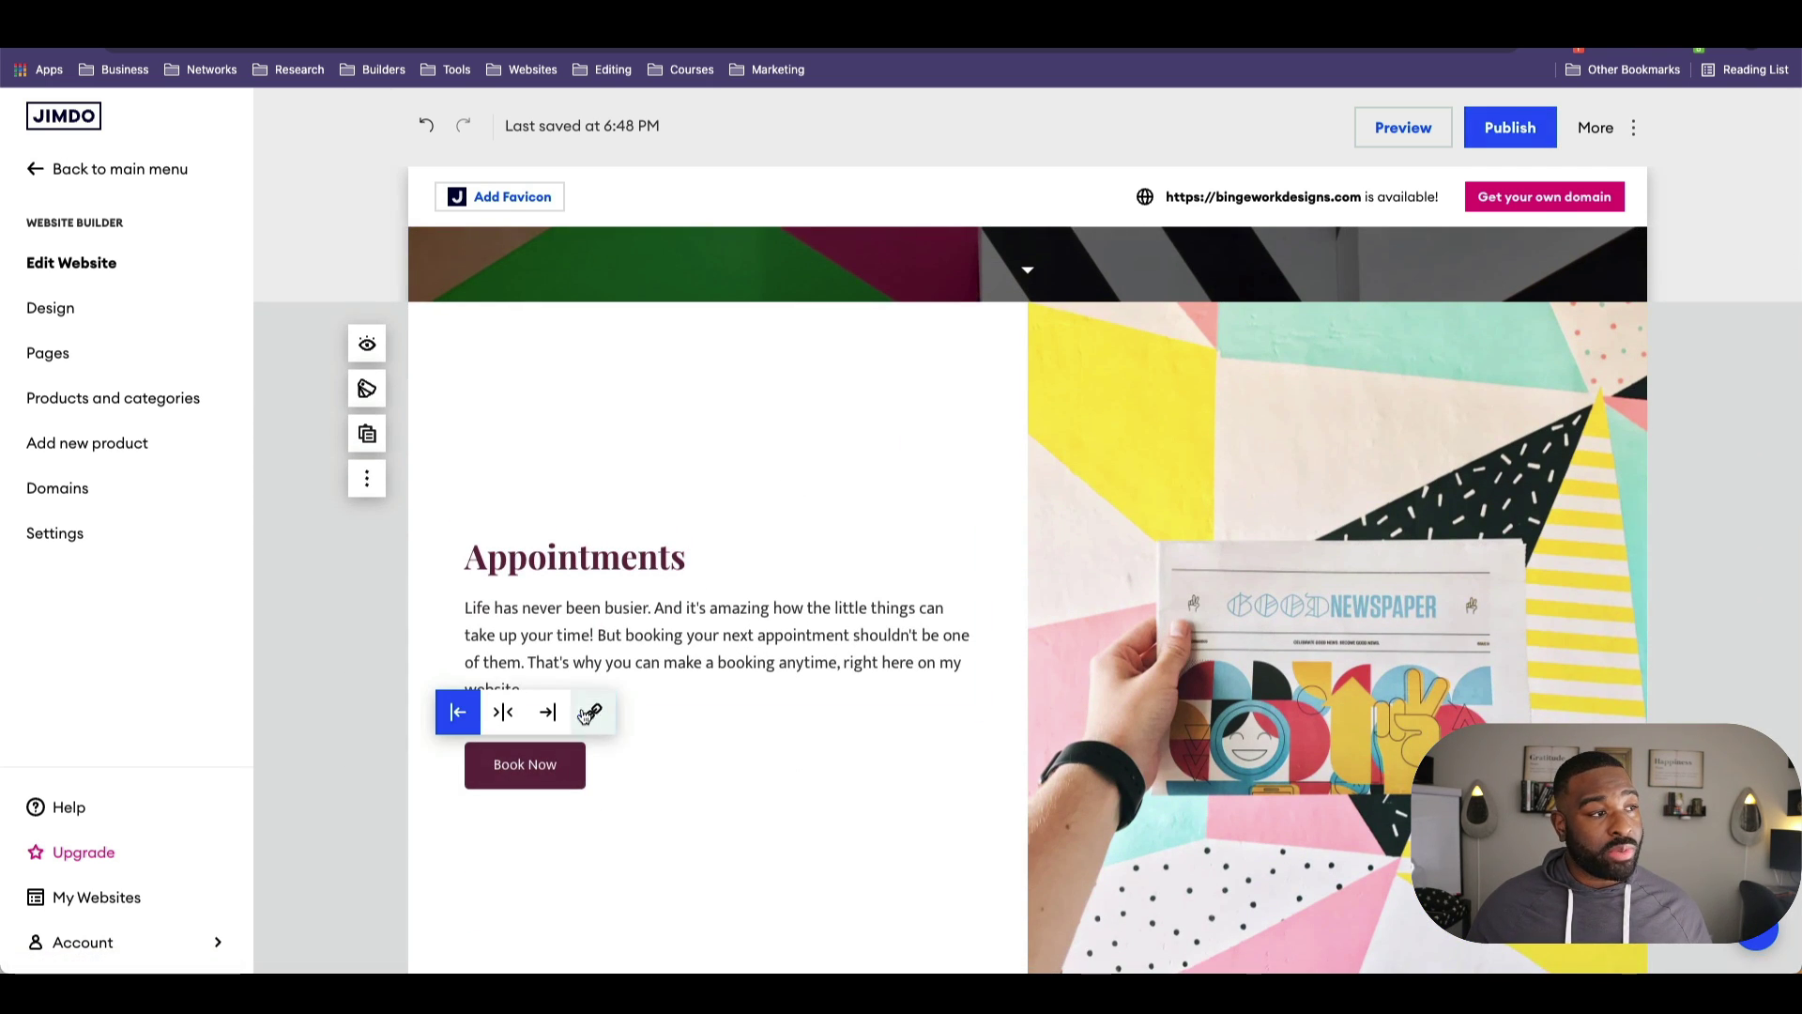
pyautogui.click(592, 711)
pyautogui.click(919, 770)
# Step: Swap the Appointments photo for the saved desk-and-laptop image and nudge it slightly left
pyautogui.click(1215, 755)
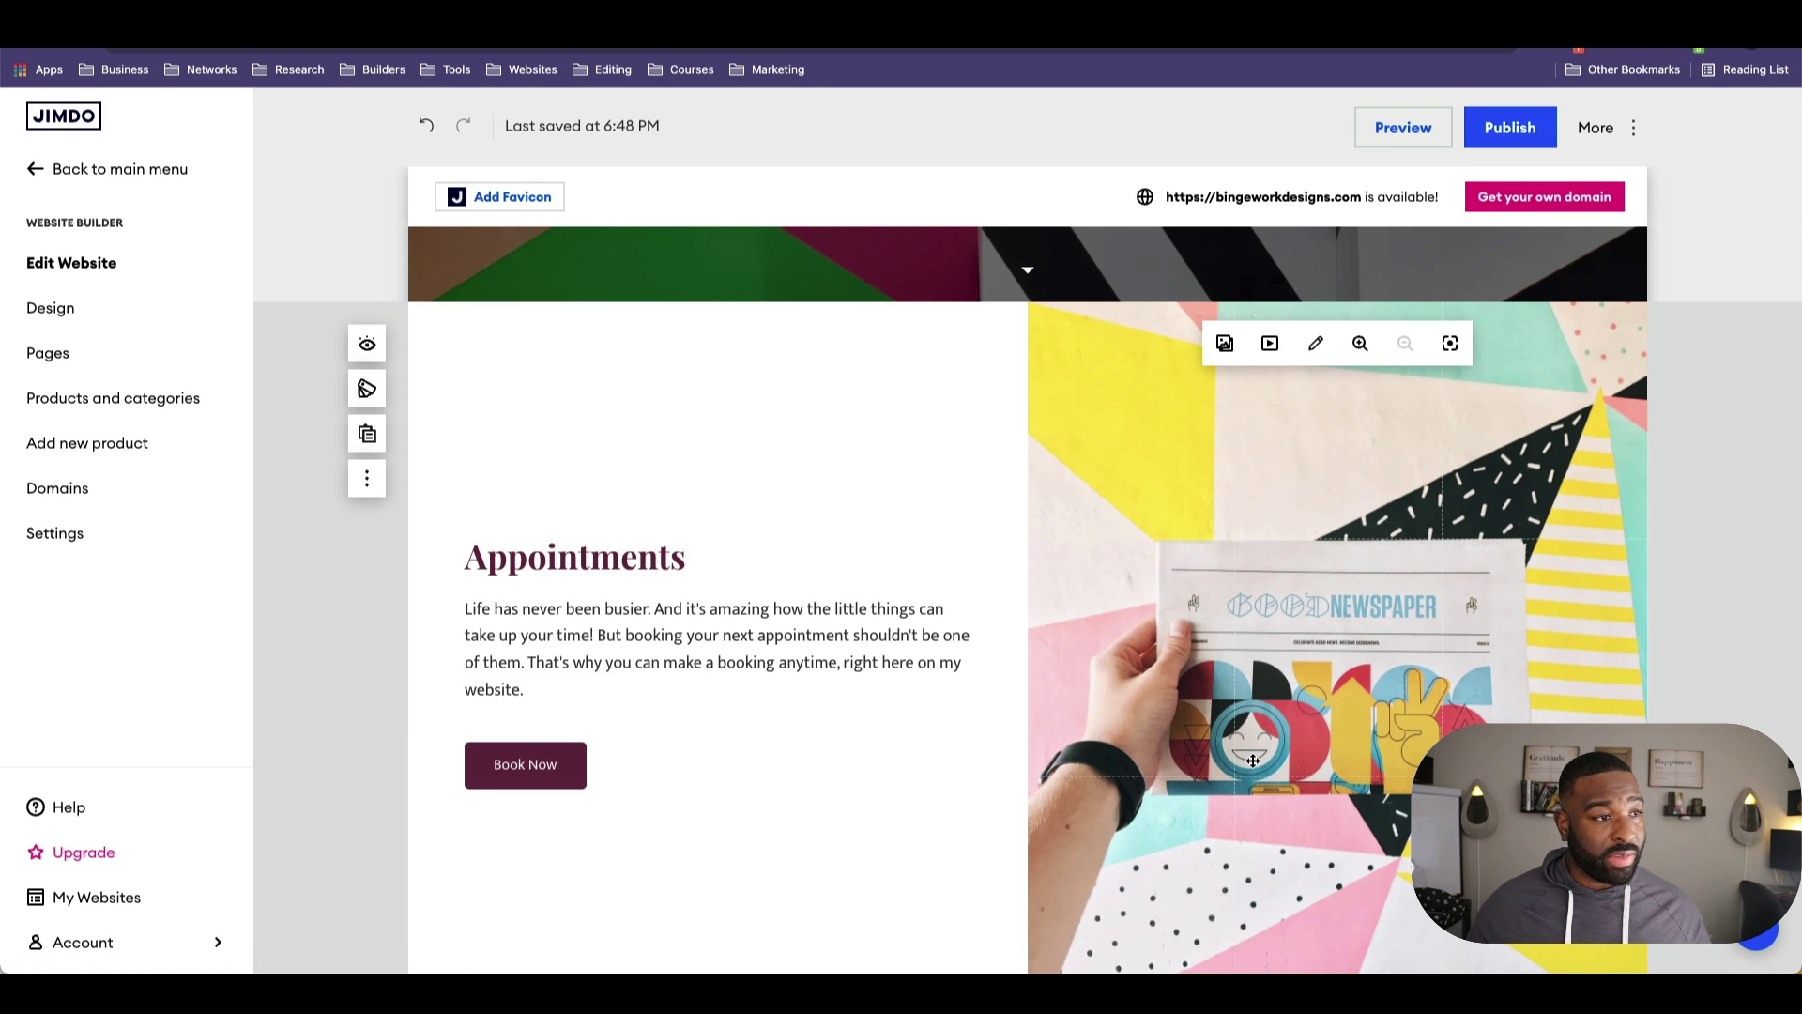
pyautogui.scroll(-1, 1253, 760)
pyautogui.click(1224, 323)
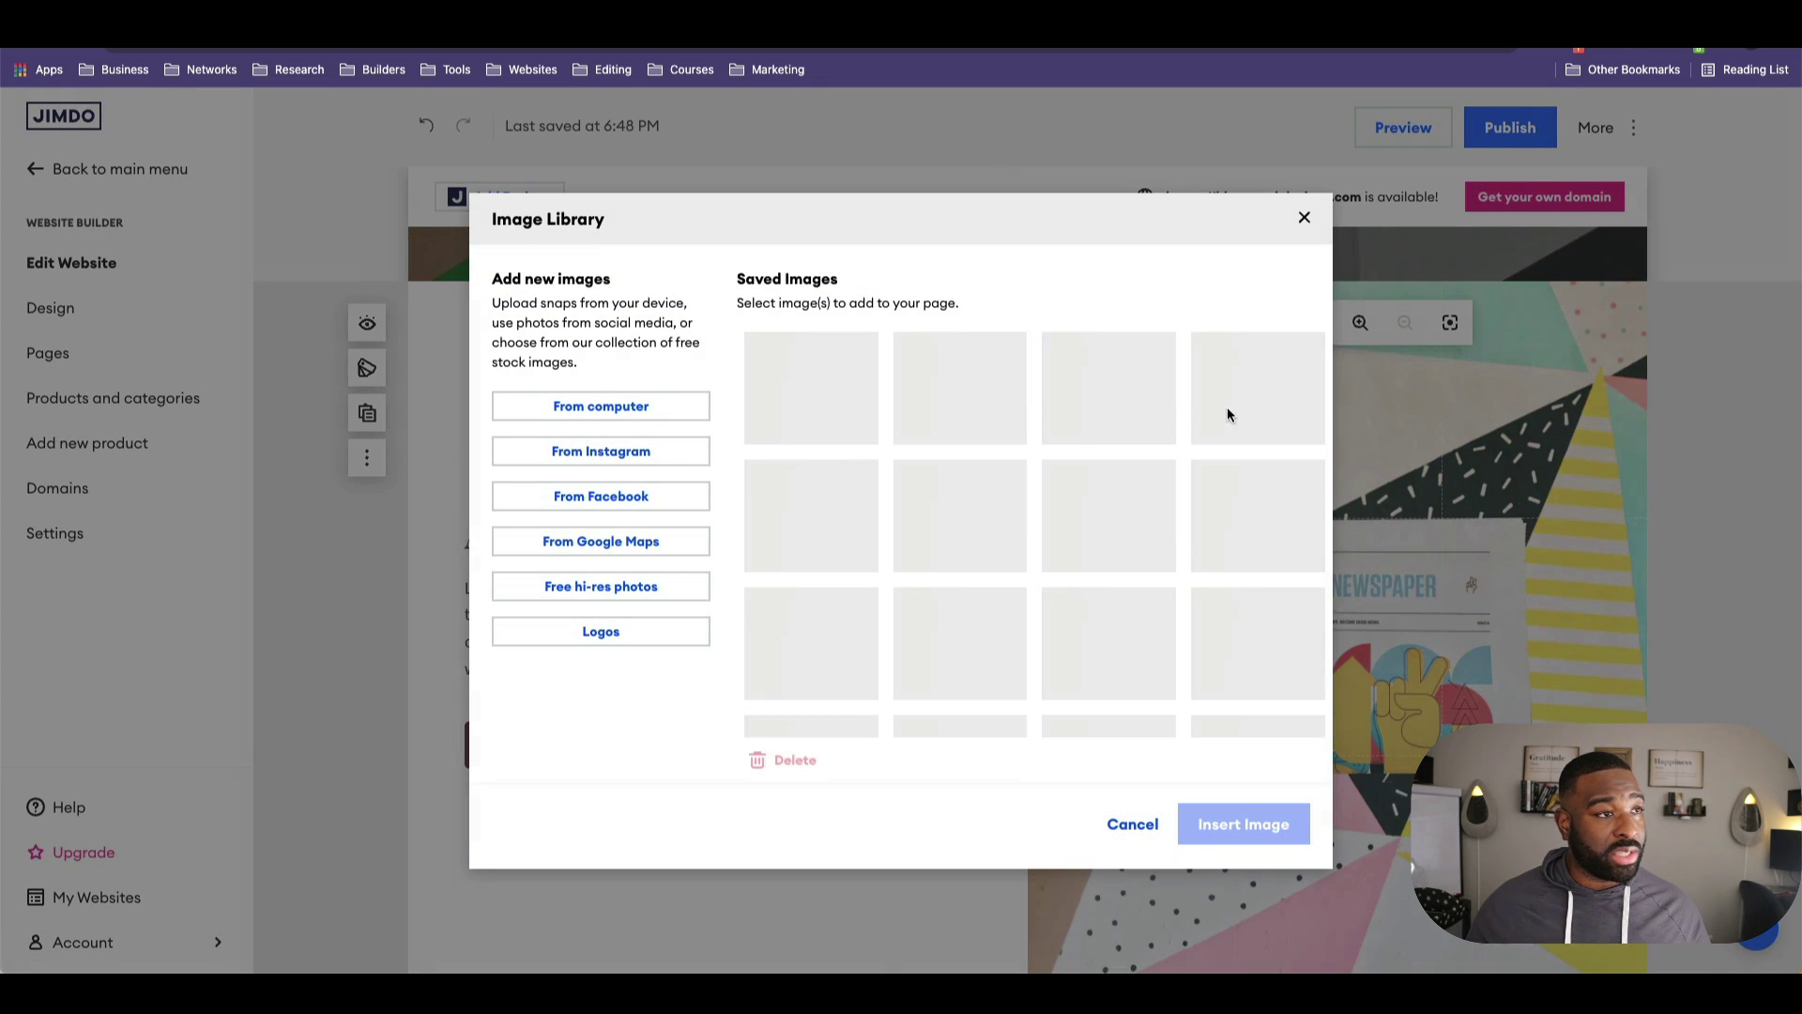
pyautogui.click(749, 447)
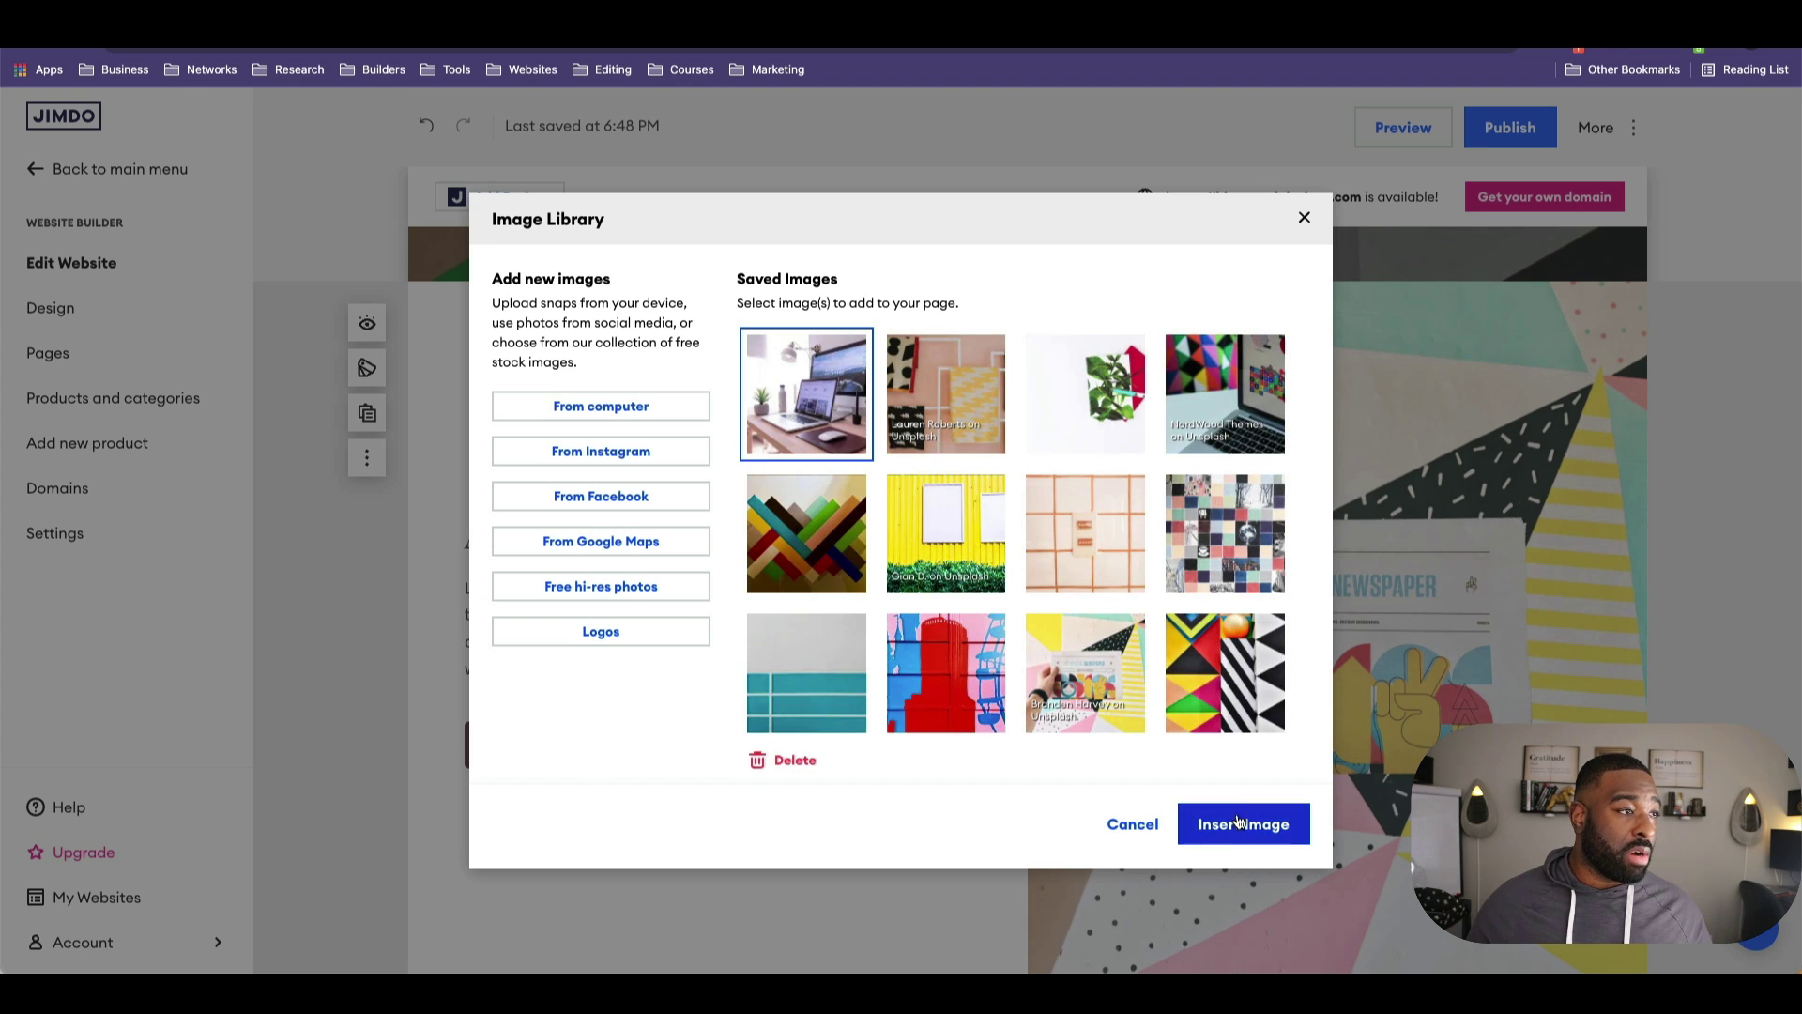
pyautogui.click(1237, 825)
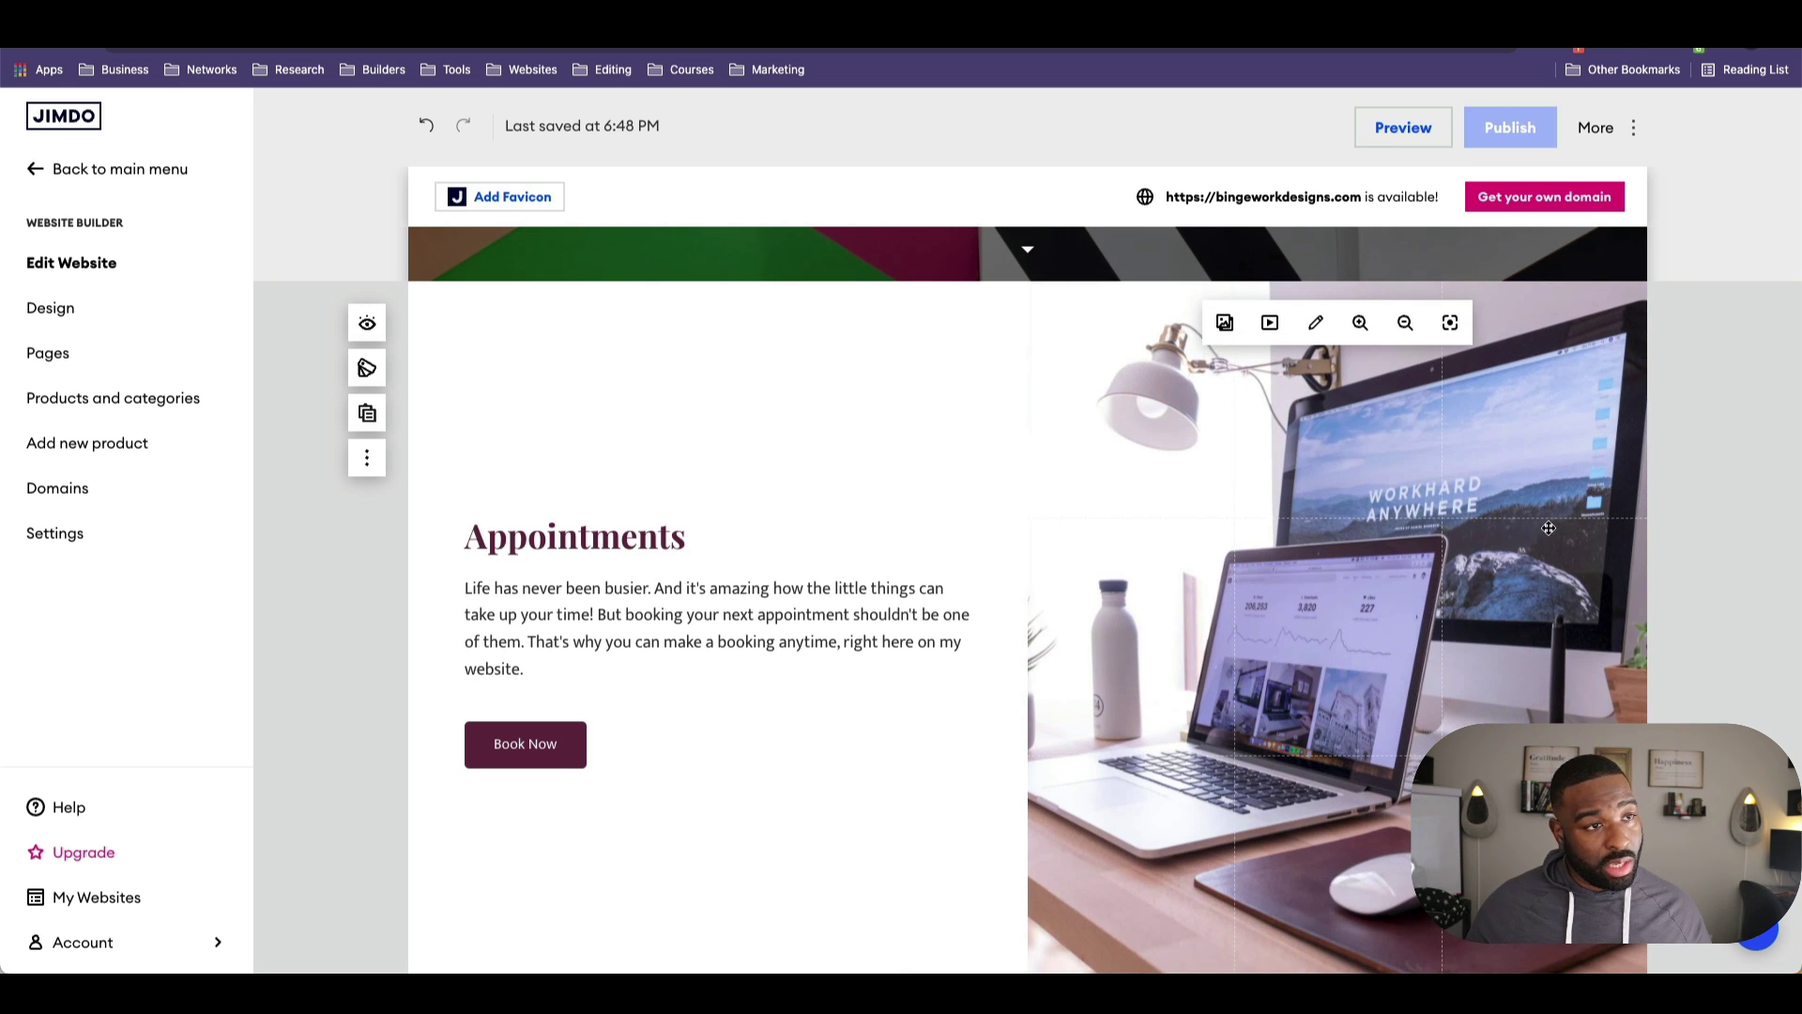
pyautogui.moveTo(1460, 597); pyautogui.dragTo(1449, 598)
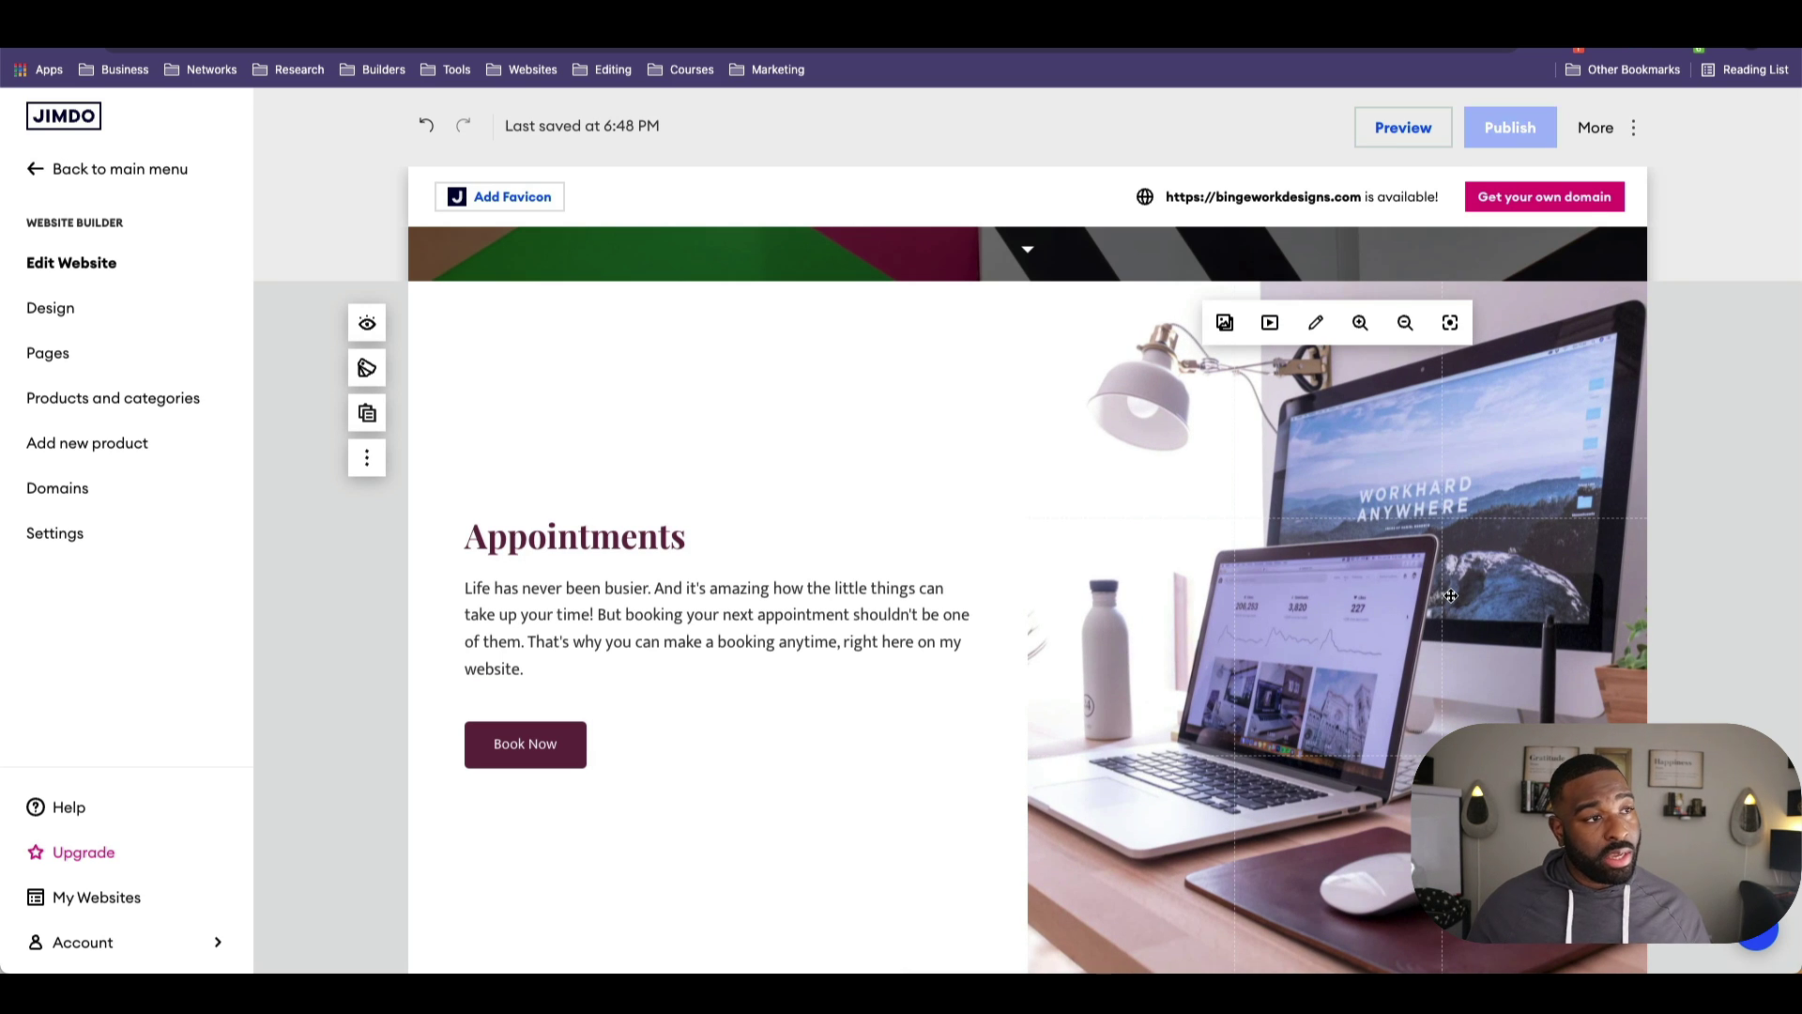
pyautogui.scroll(-5, 986, 620)
pyautogui.scroll(-4, 732, 616)
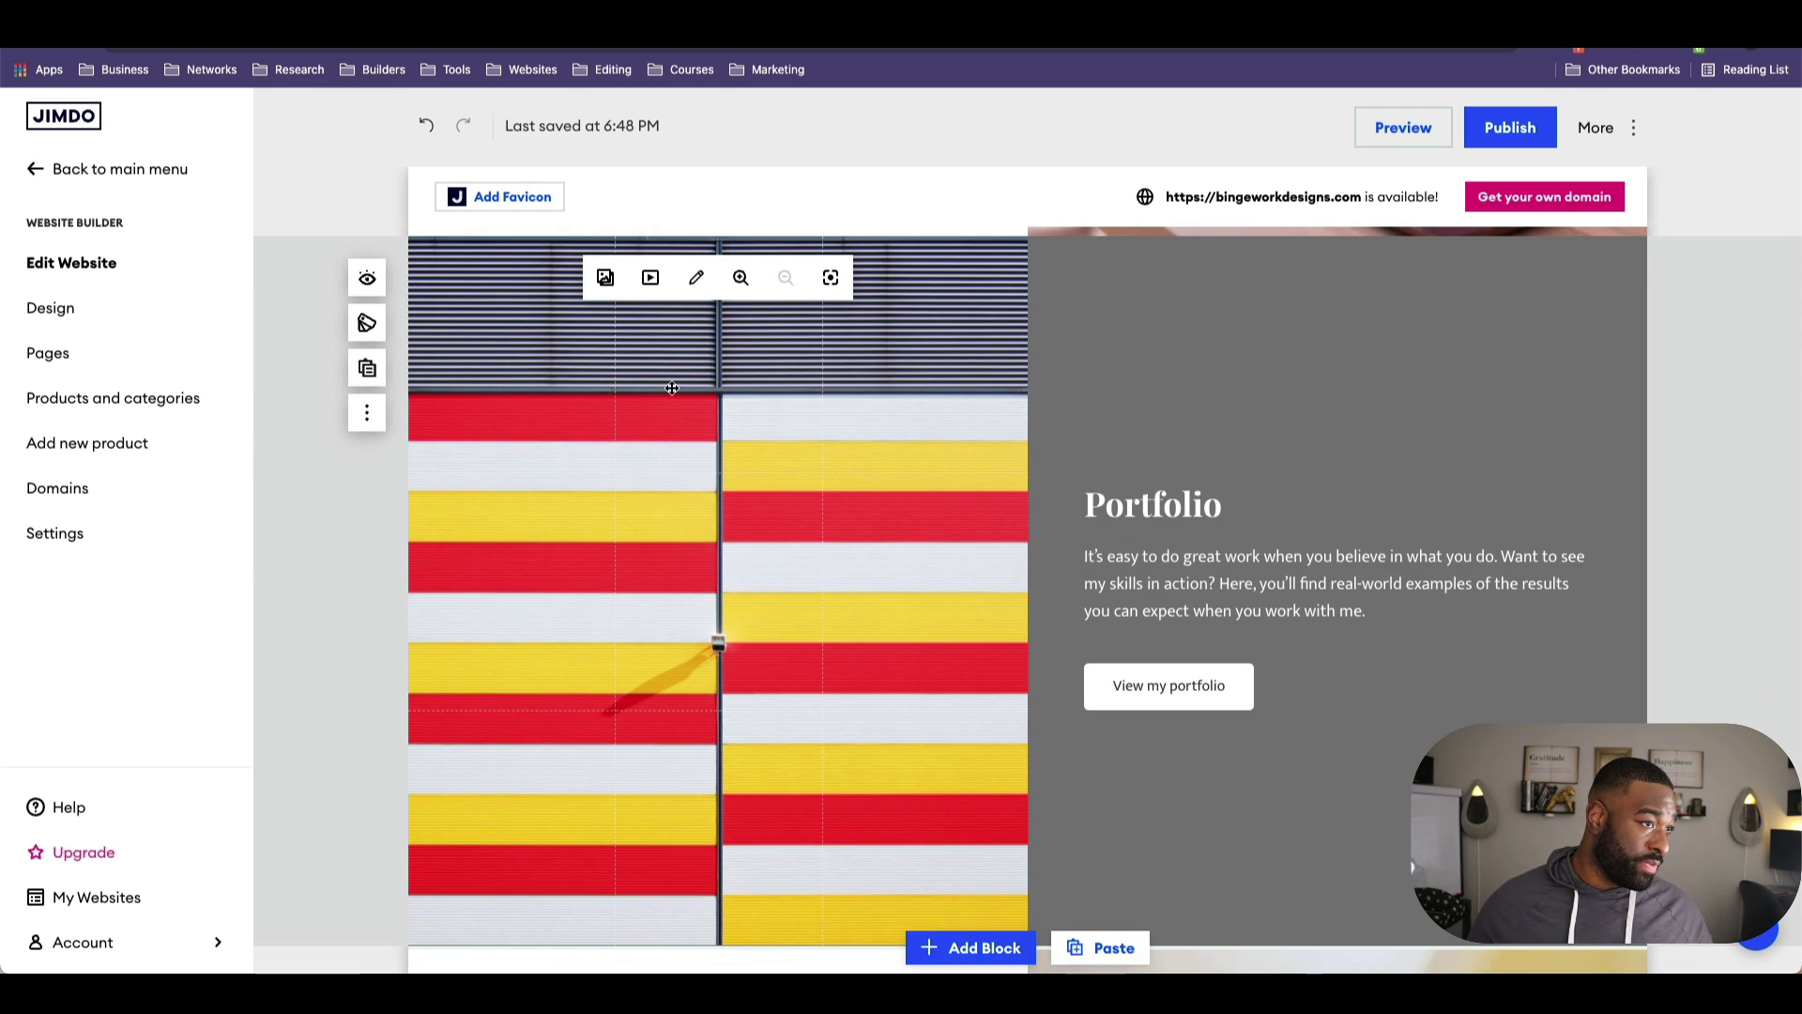
# Step: Upload the laptop photo from the computer and insert it into the Portfolio section
pyautogui.click(606, 278)
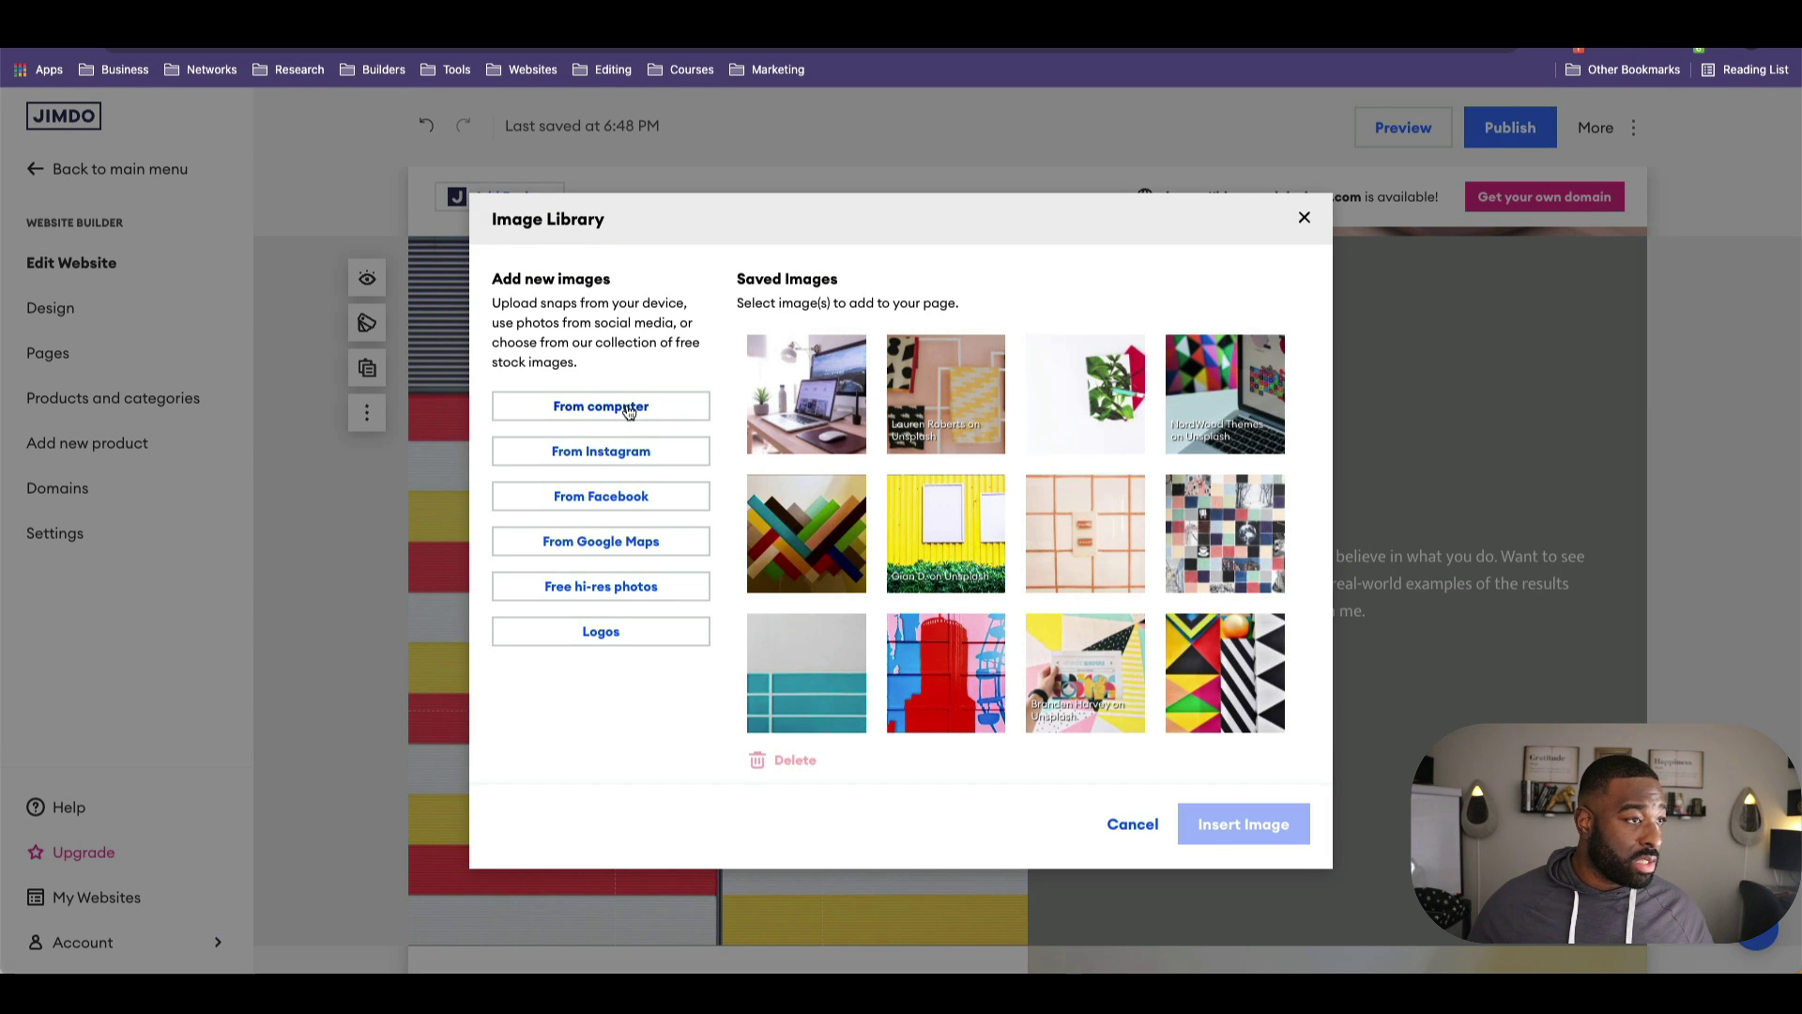
pyautogui.click(628, 410)
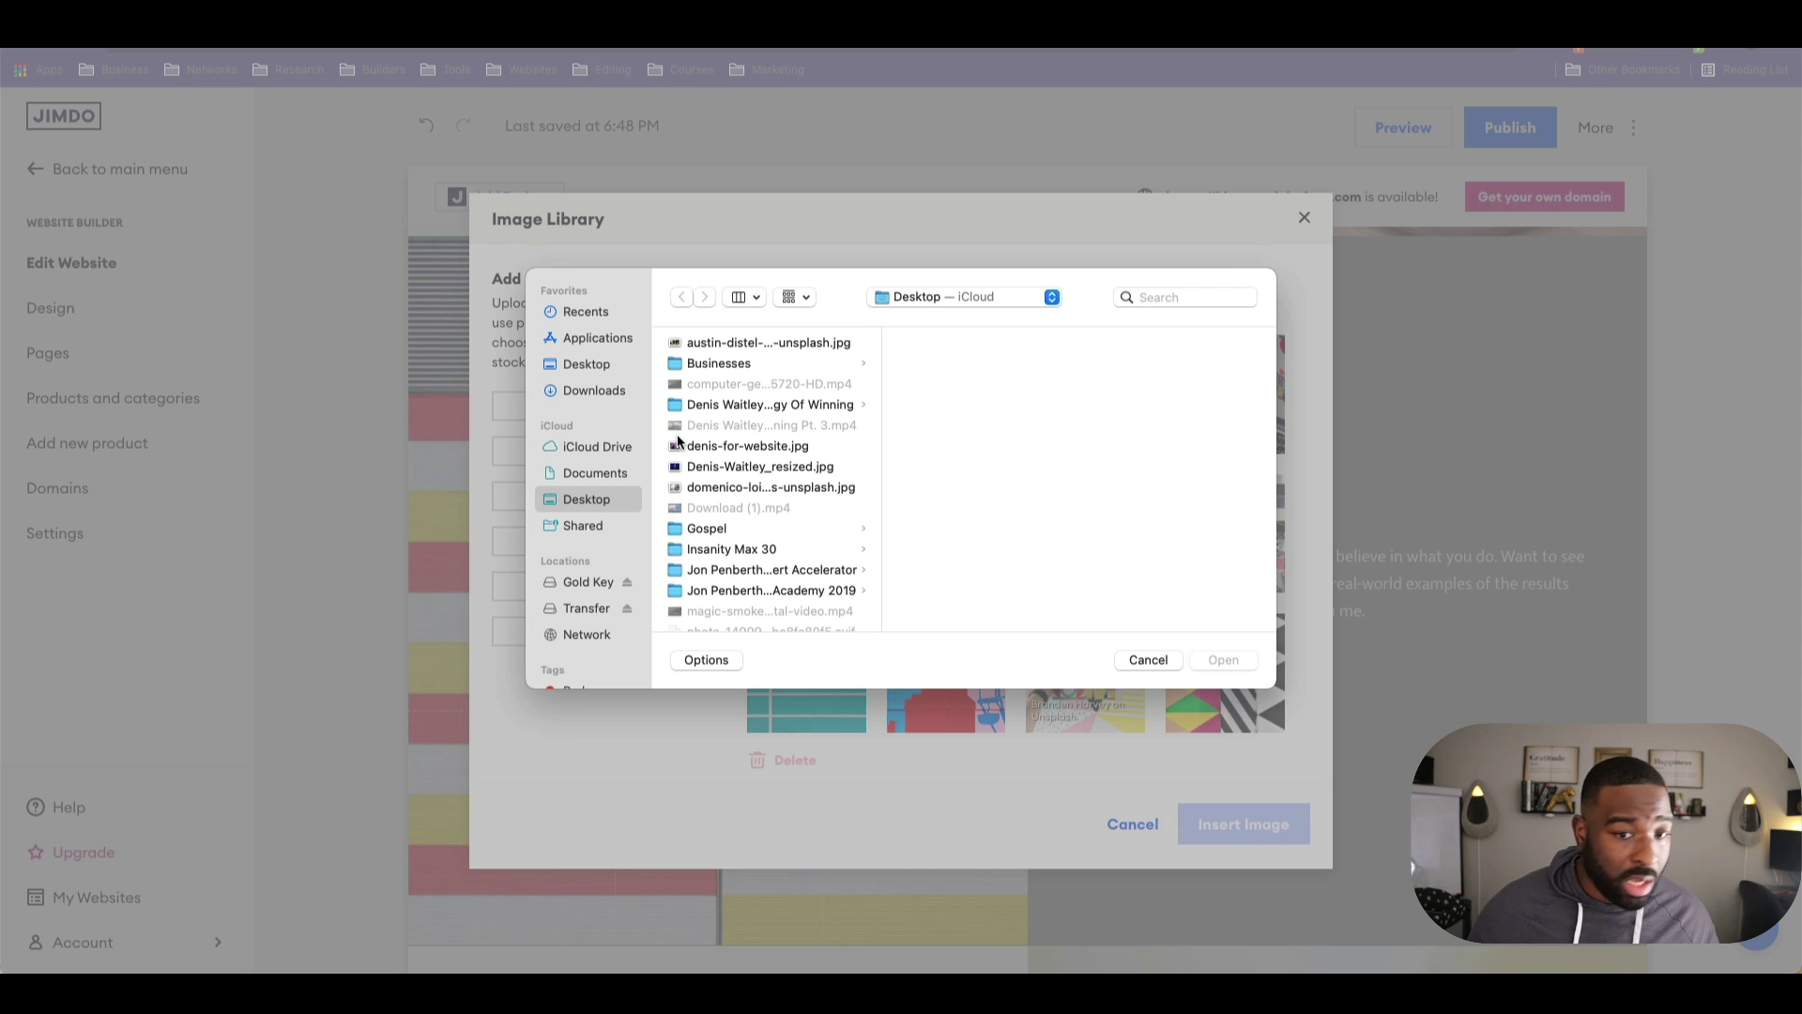
pyautogui.click(751, 343)
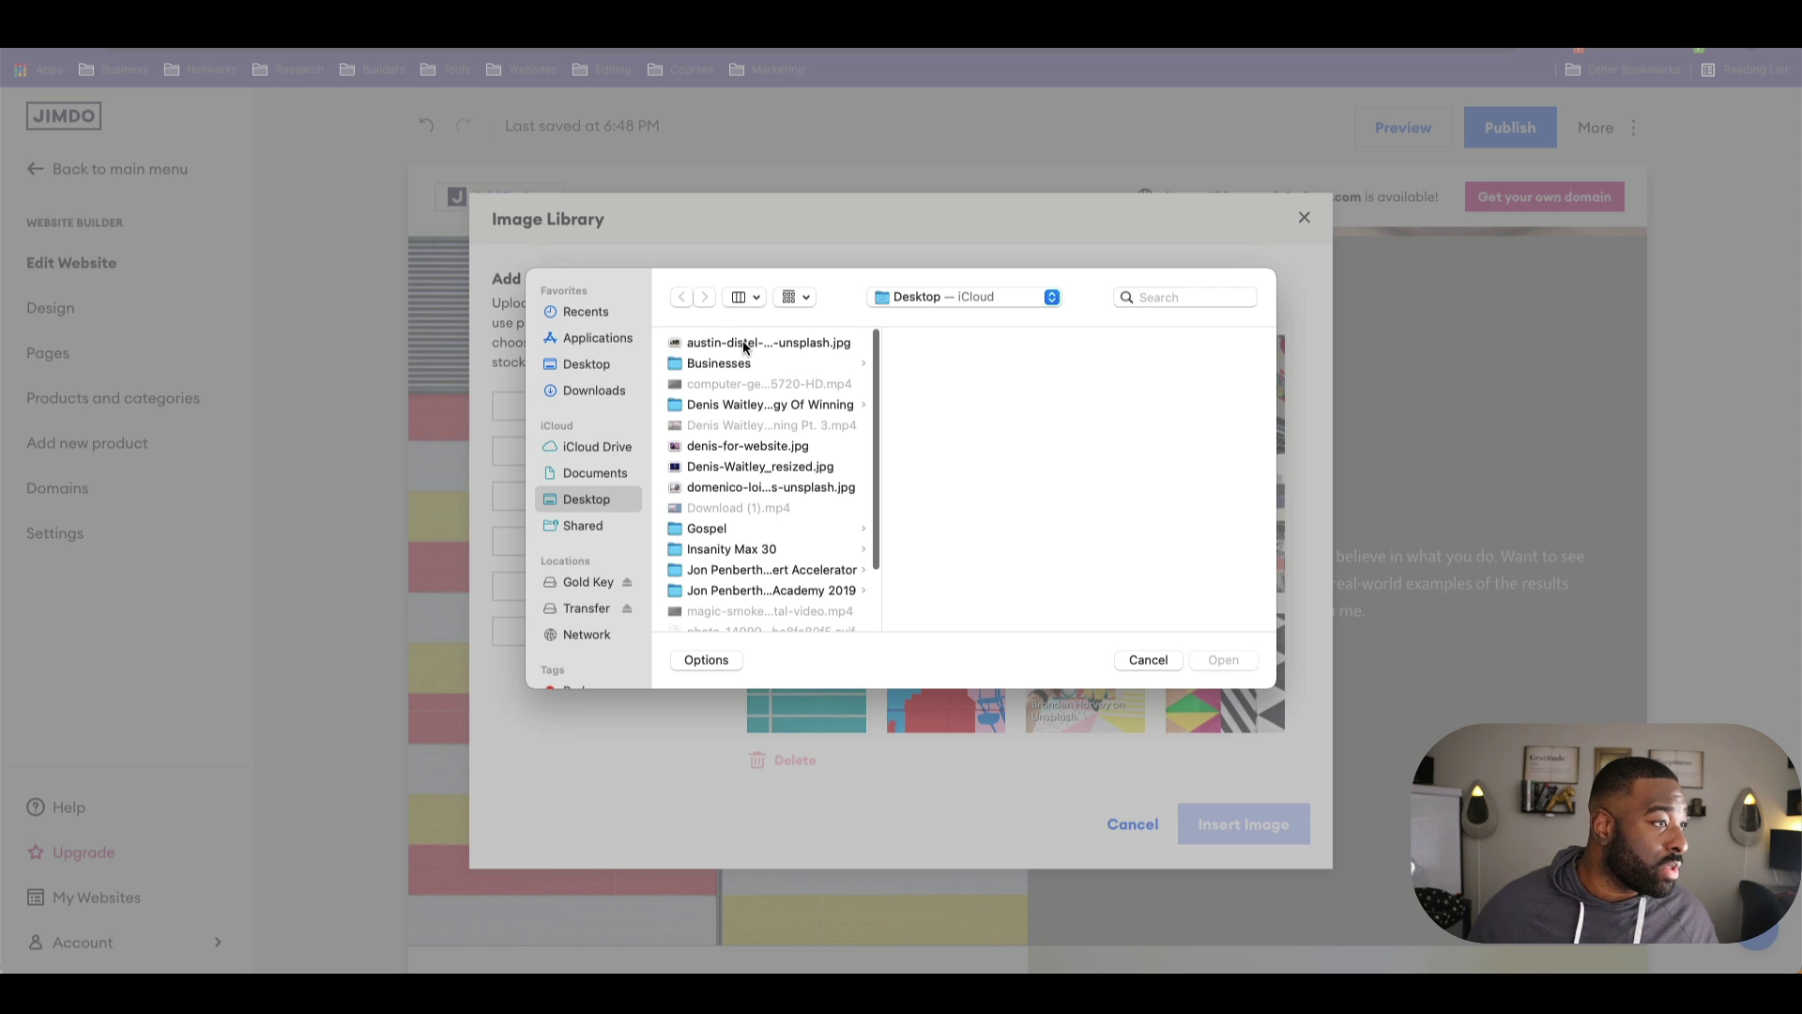
pyautogui.click(1223, 660)
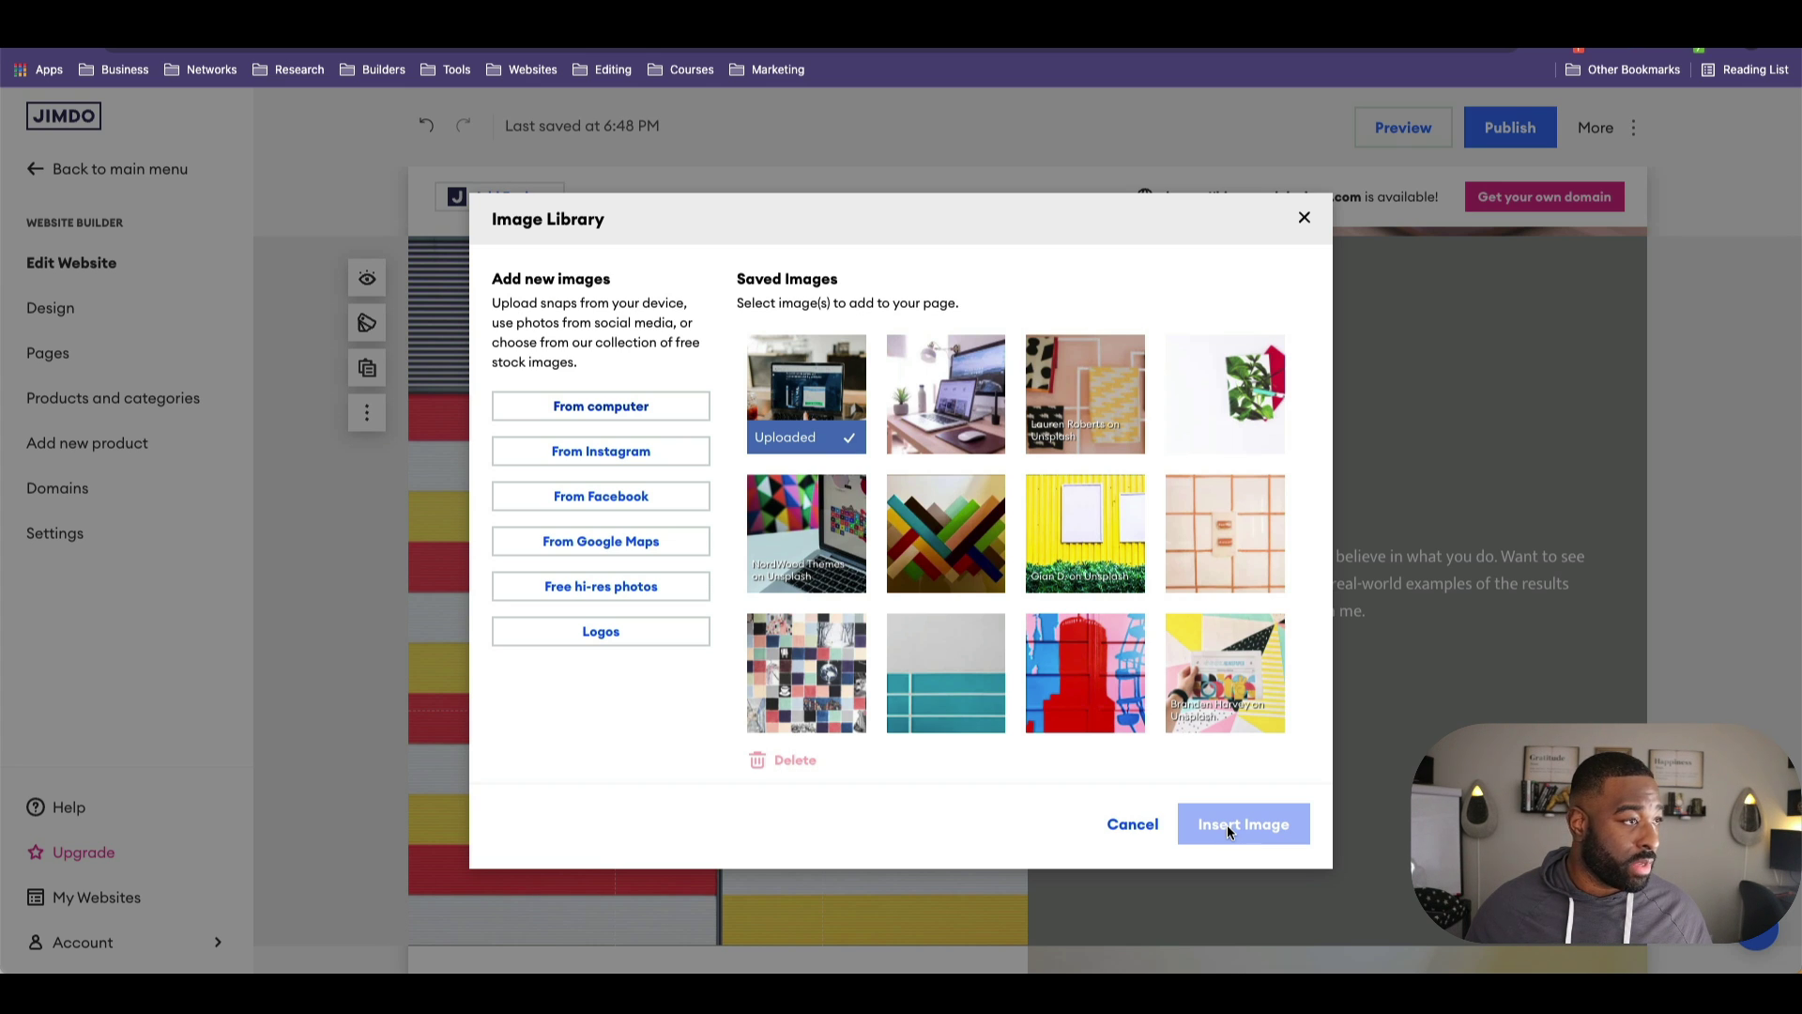
pyautogui.click(834, 399)
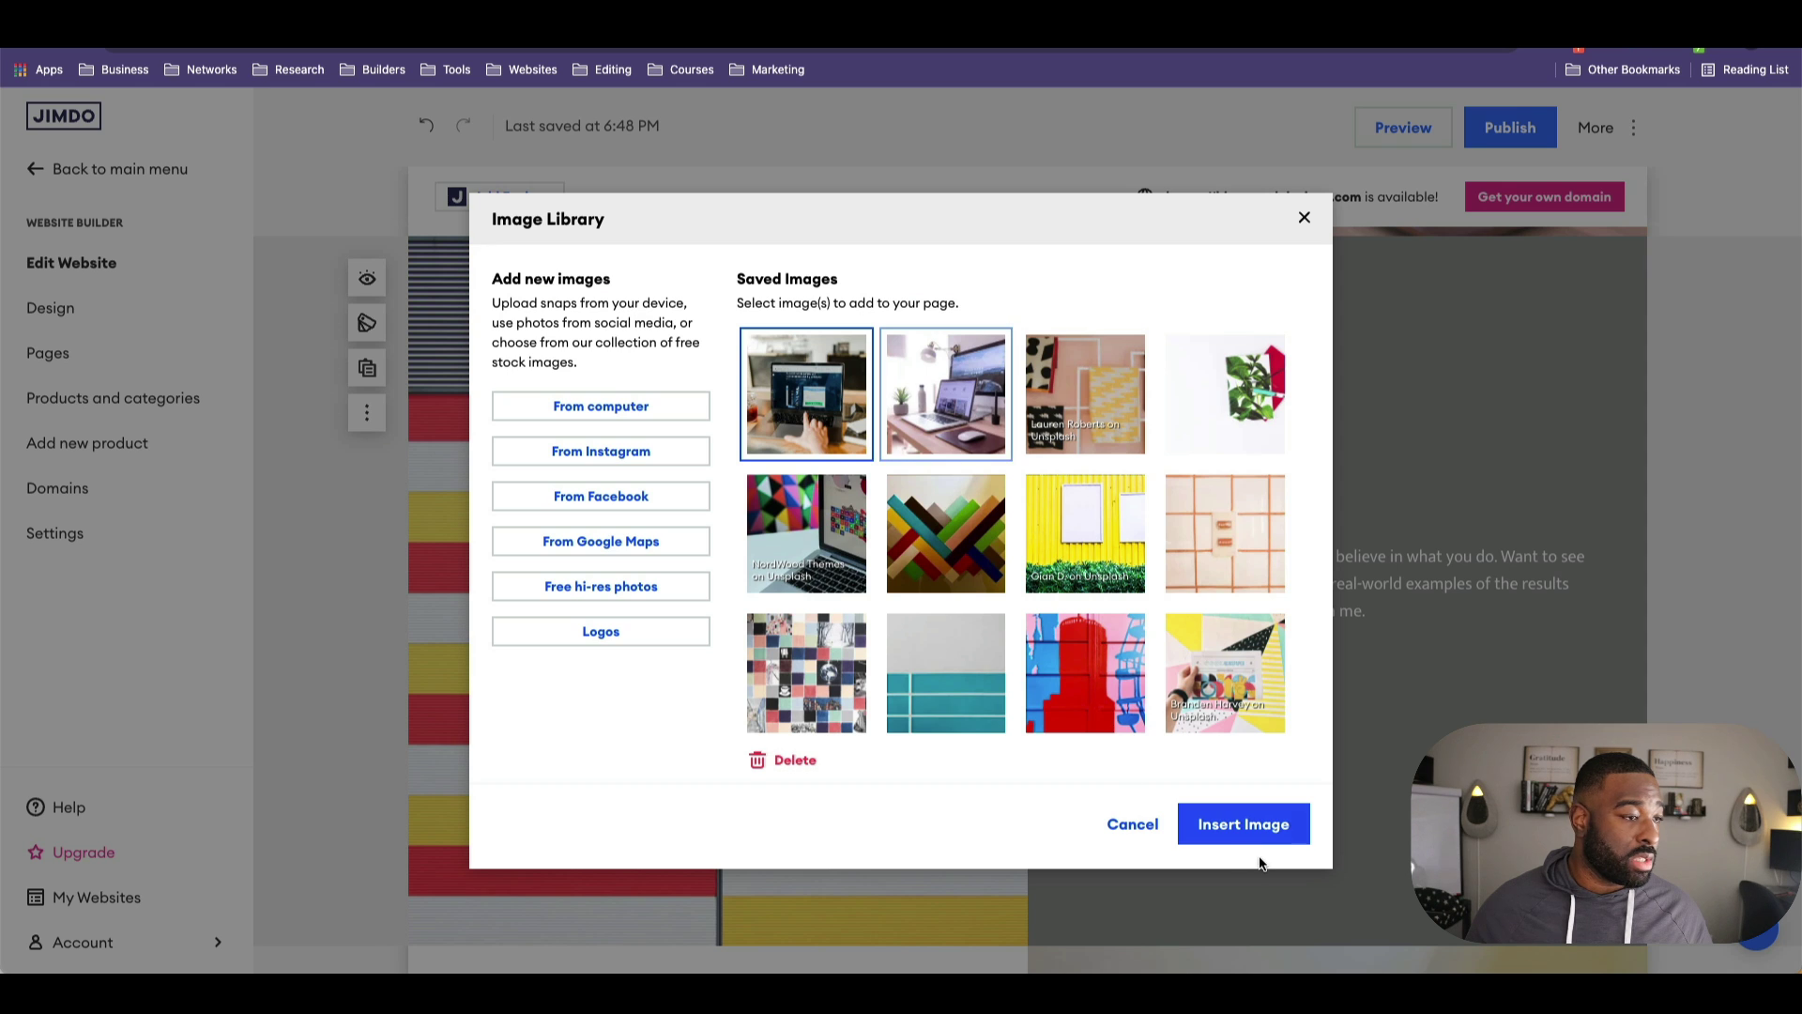
pyautogui.click(1244, 824)
pyautogui.scroll(-4, 795, 603)
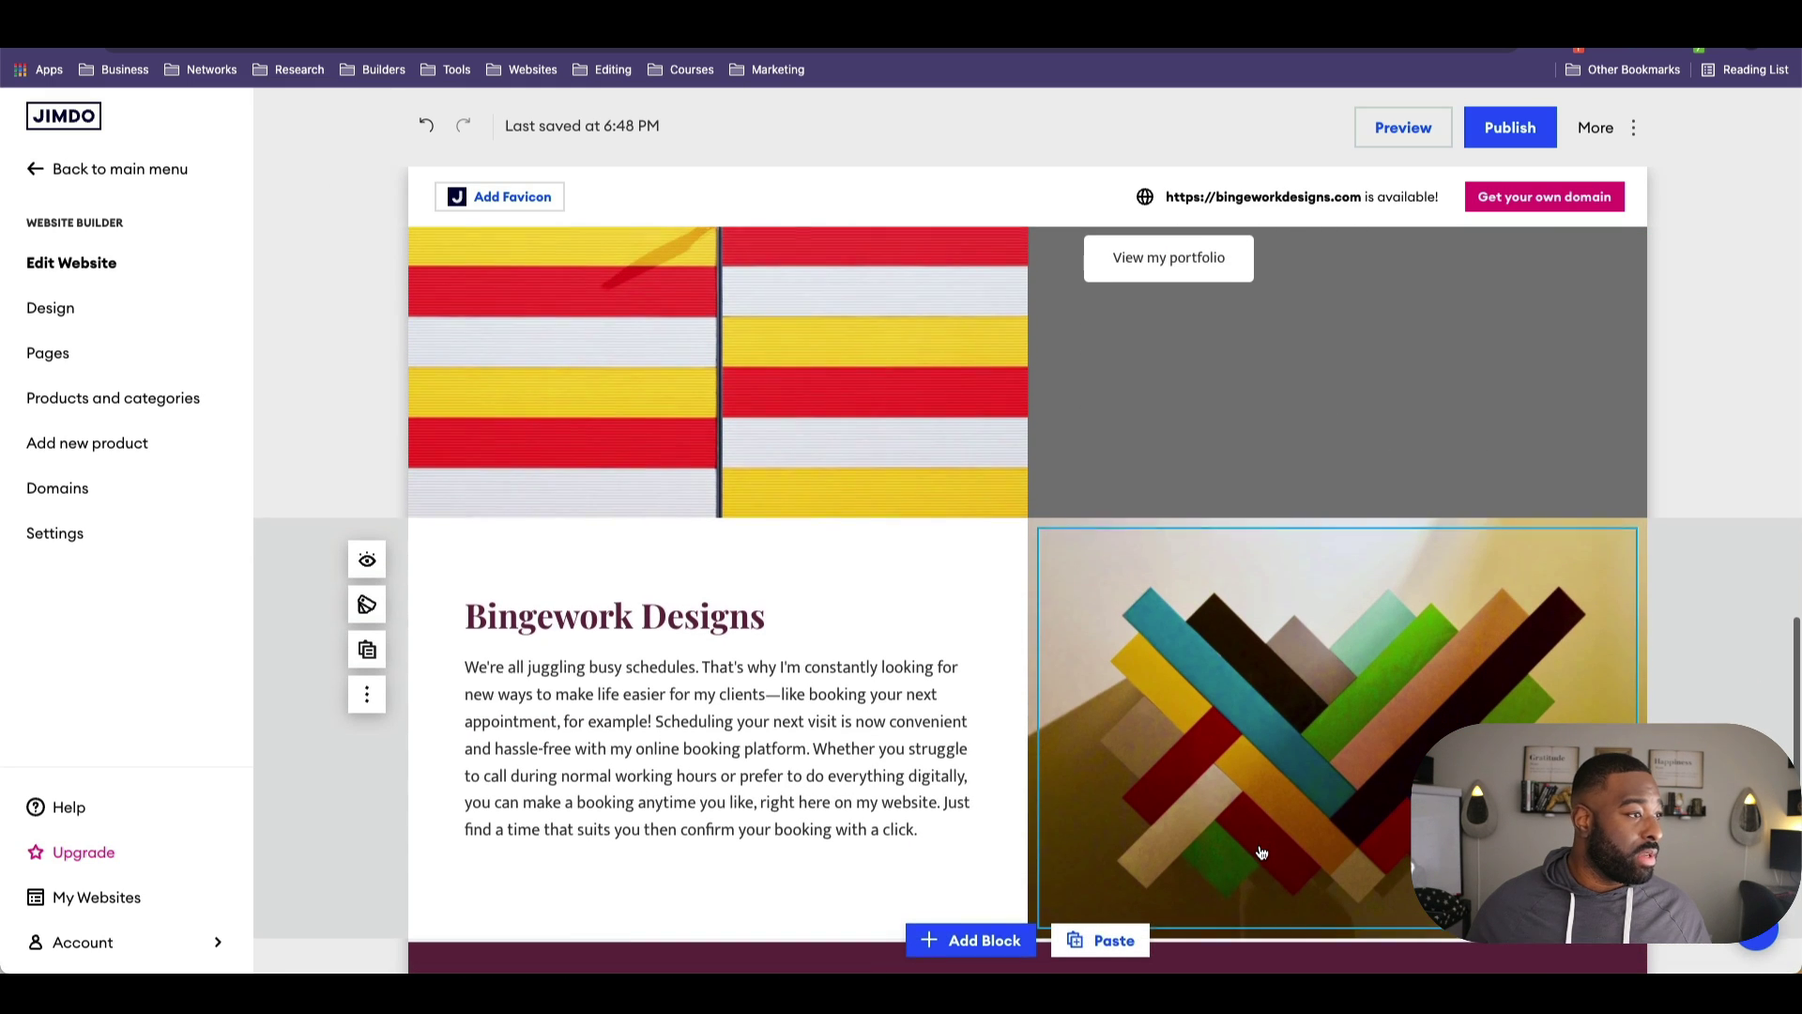
# Step: Upload the hand-typing-on-laptop photo from the computer and insert it into the Bingework Designs section
pyautogui.click(1333, 721)
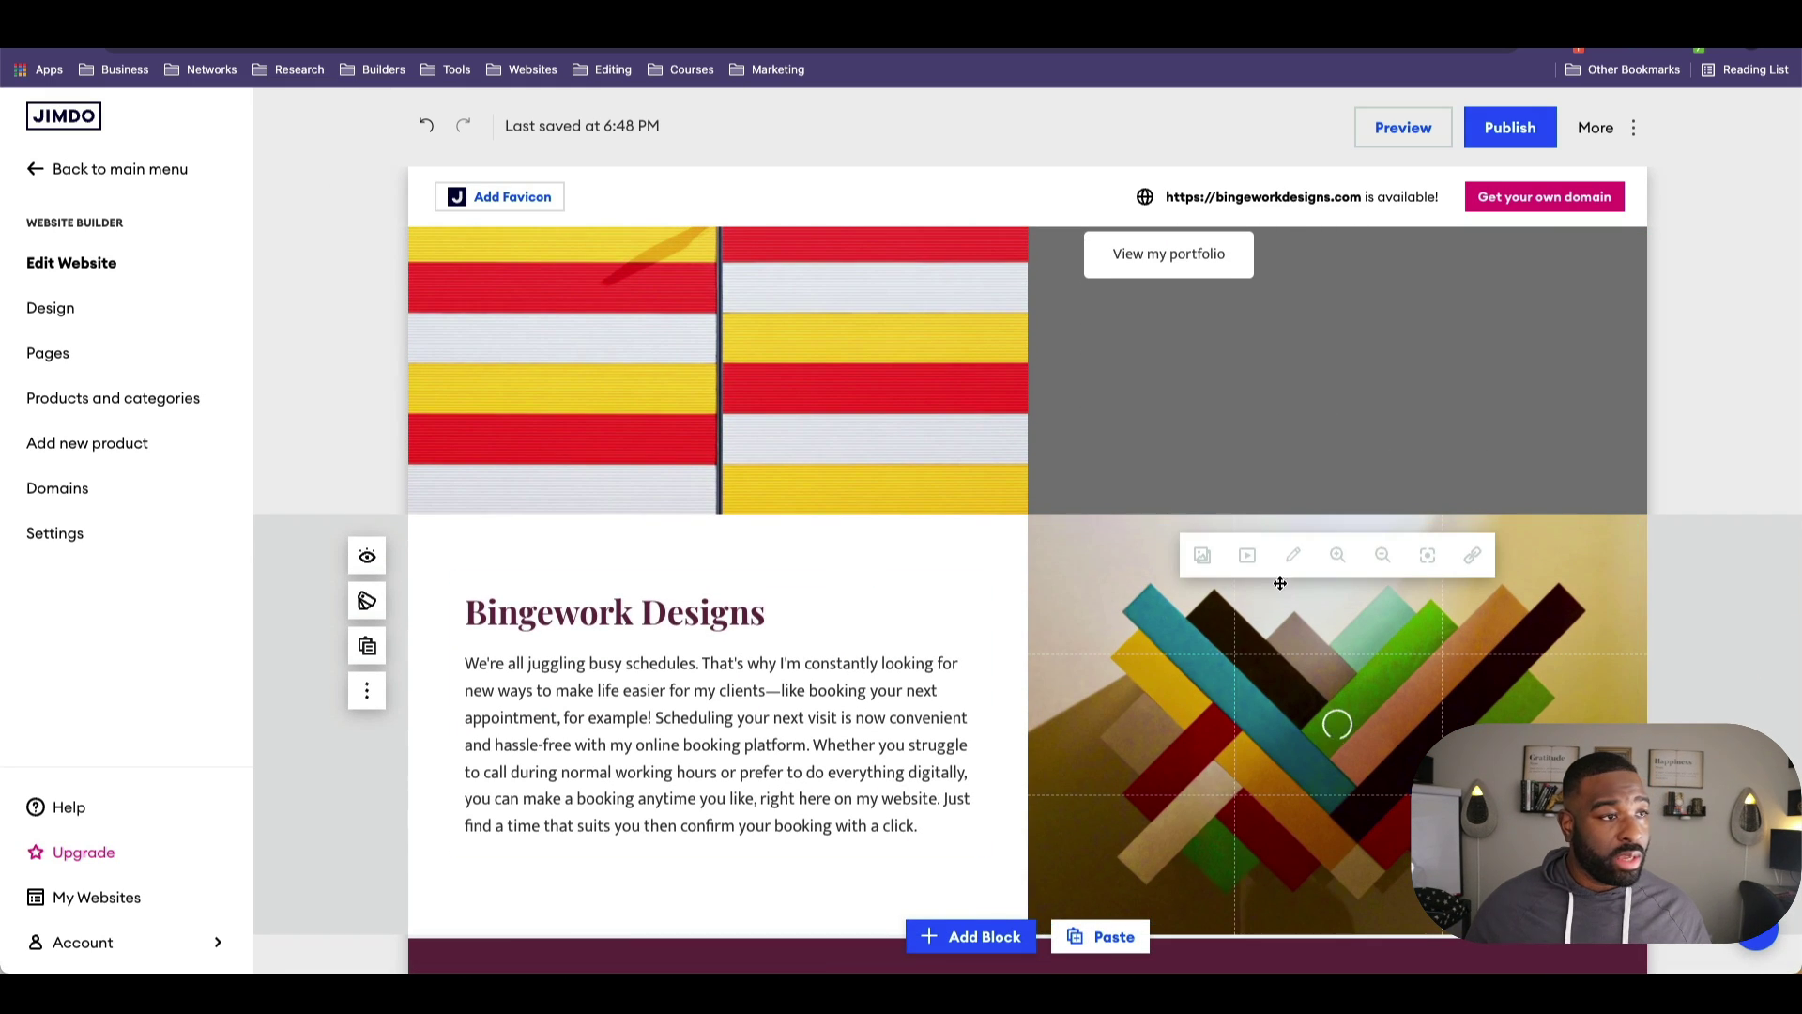
pyautogui.click(1201, 558)
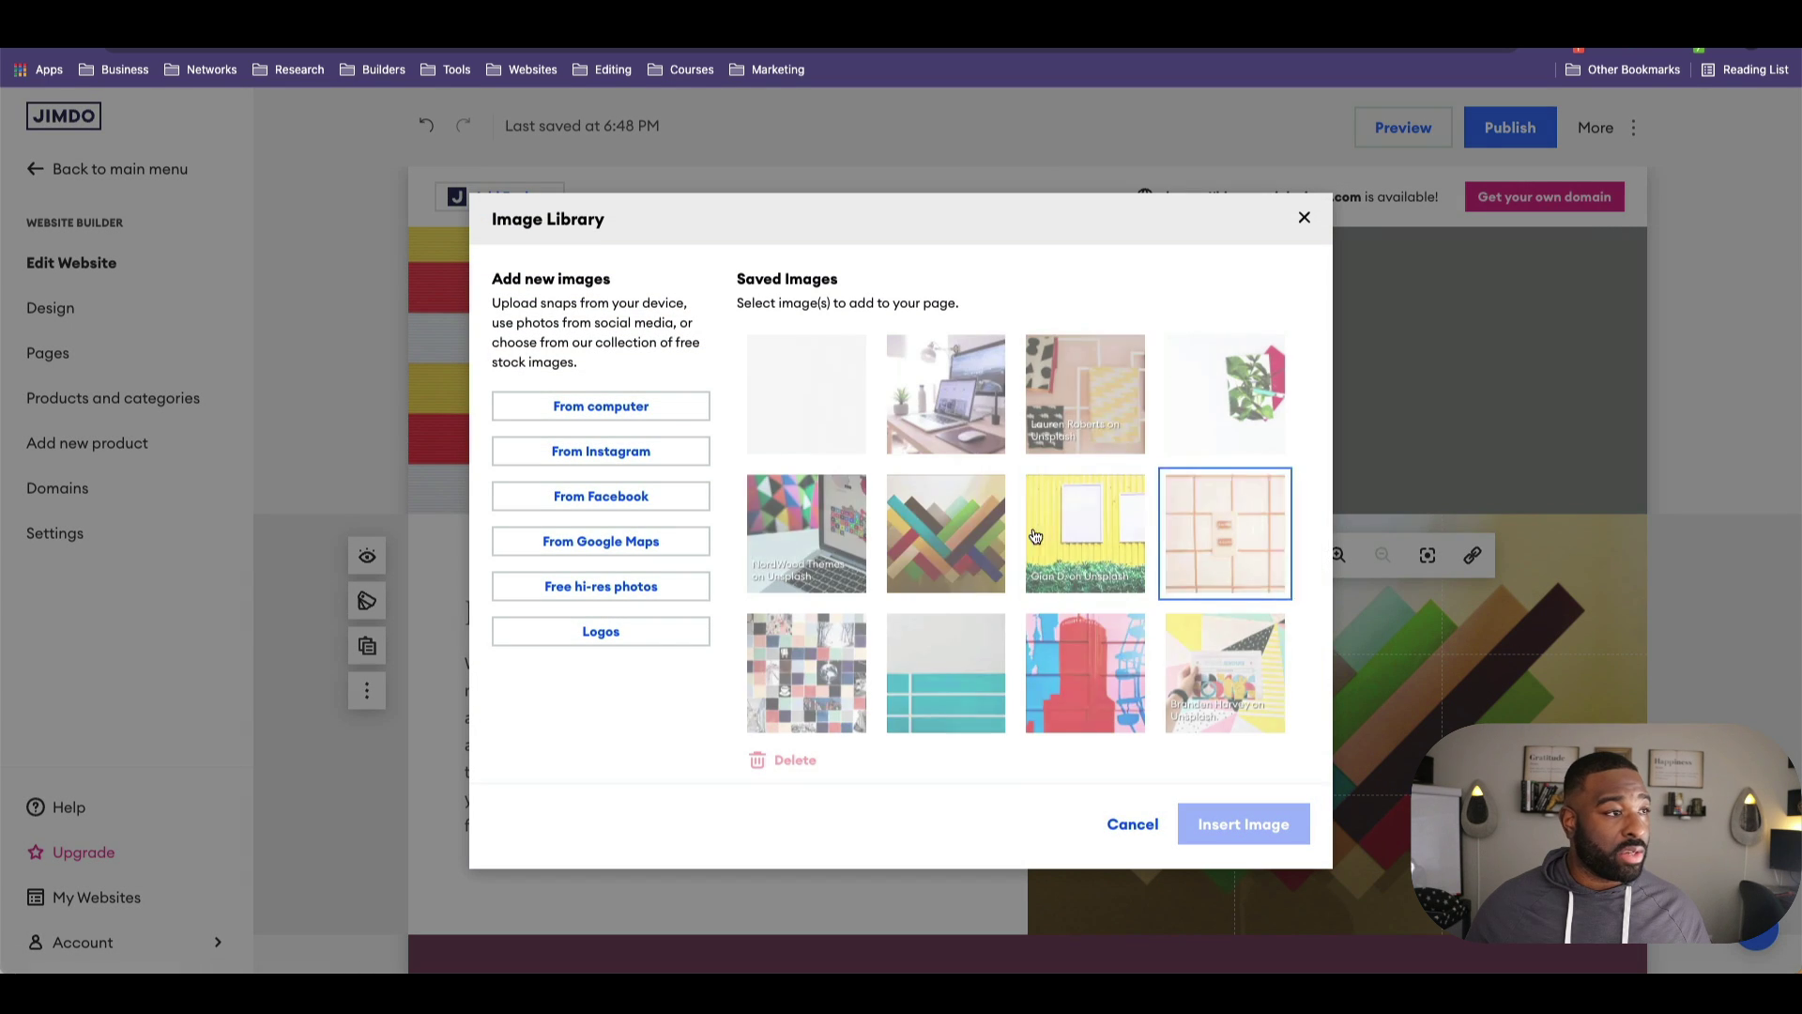
pyautogui.click(661, 408)
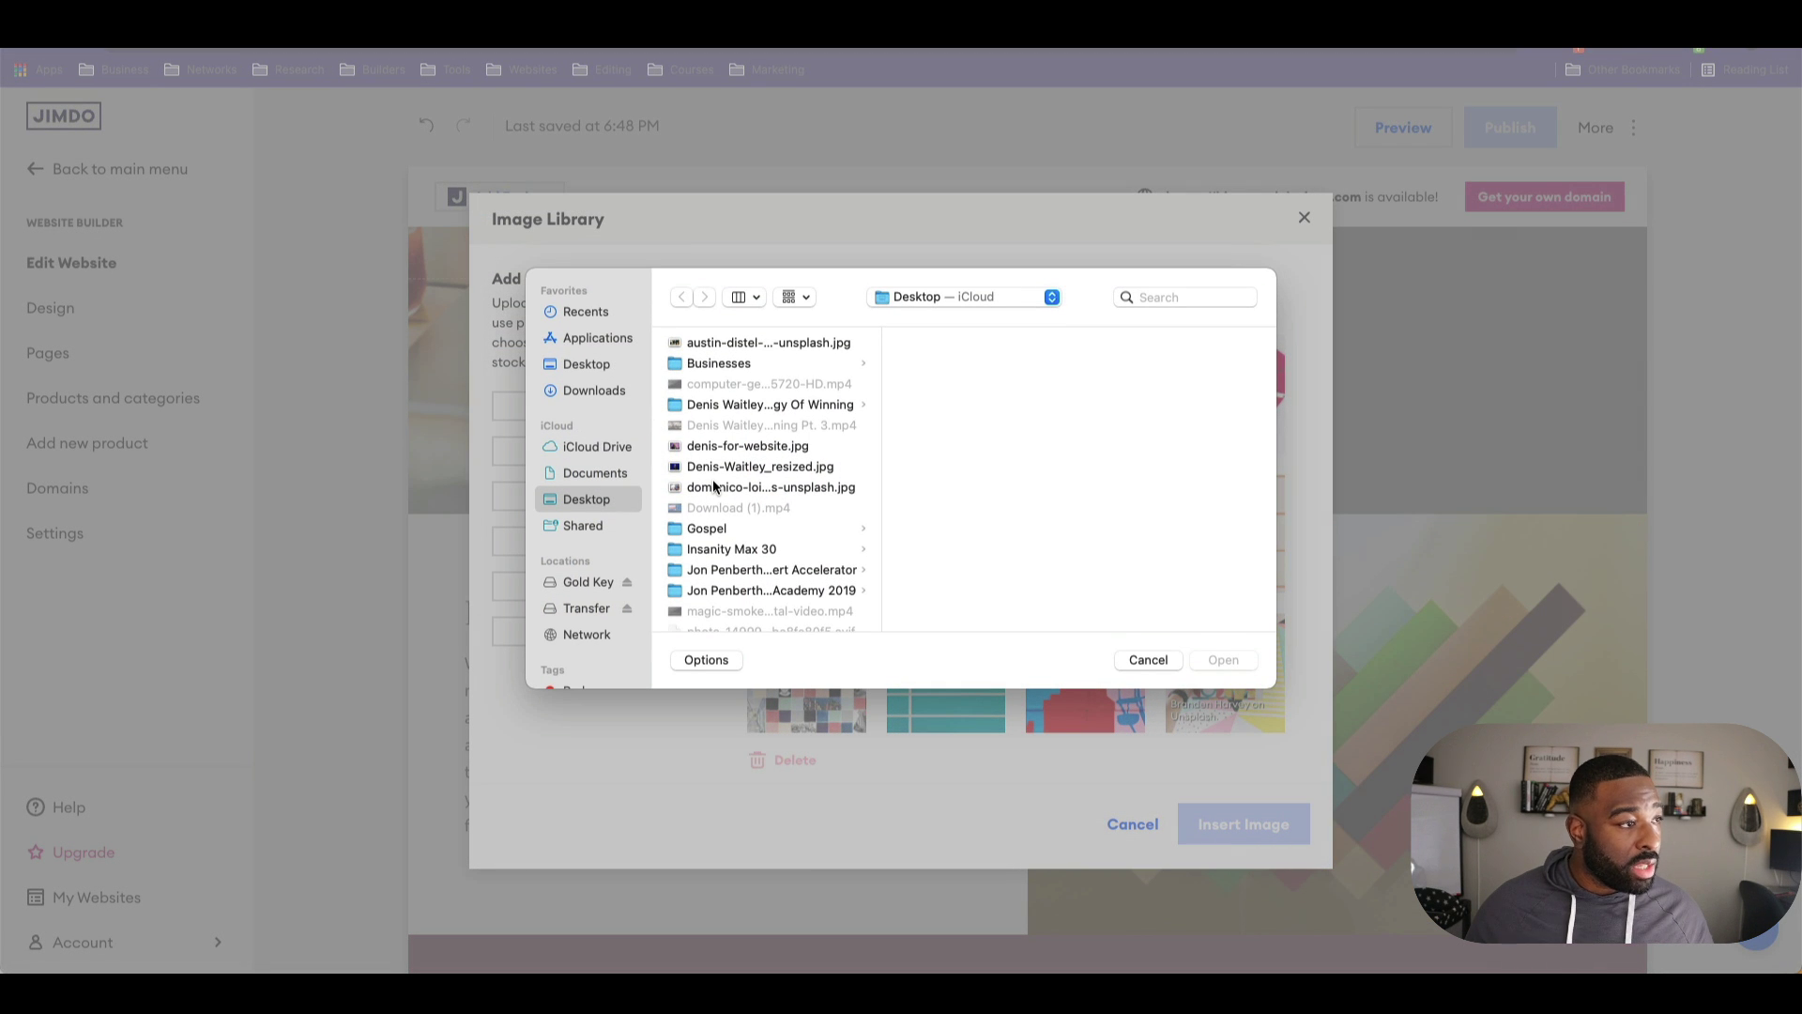
pyautogui.scroll(-2, 716, 488)
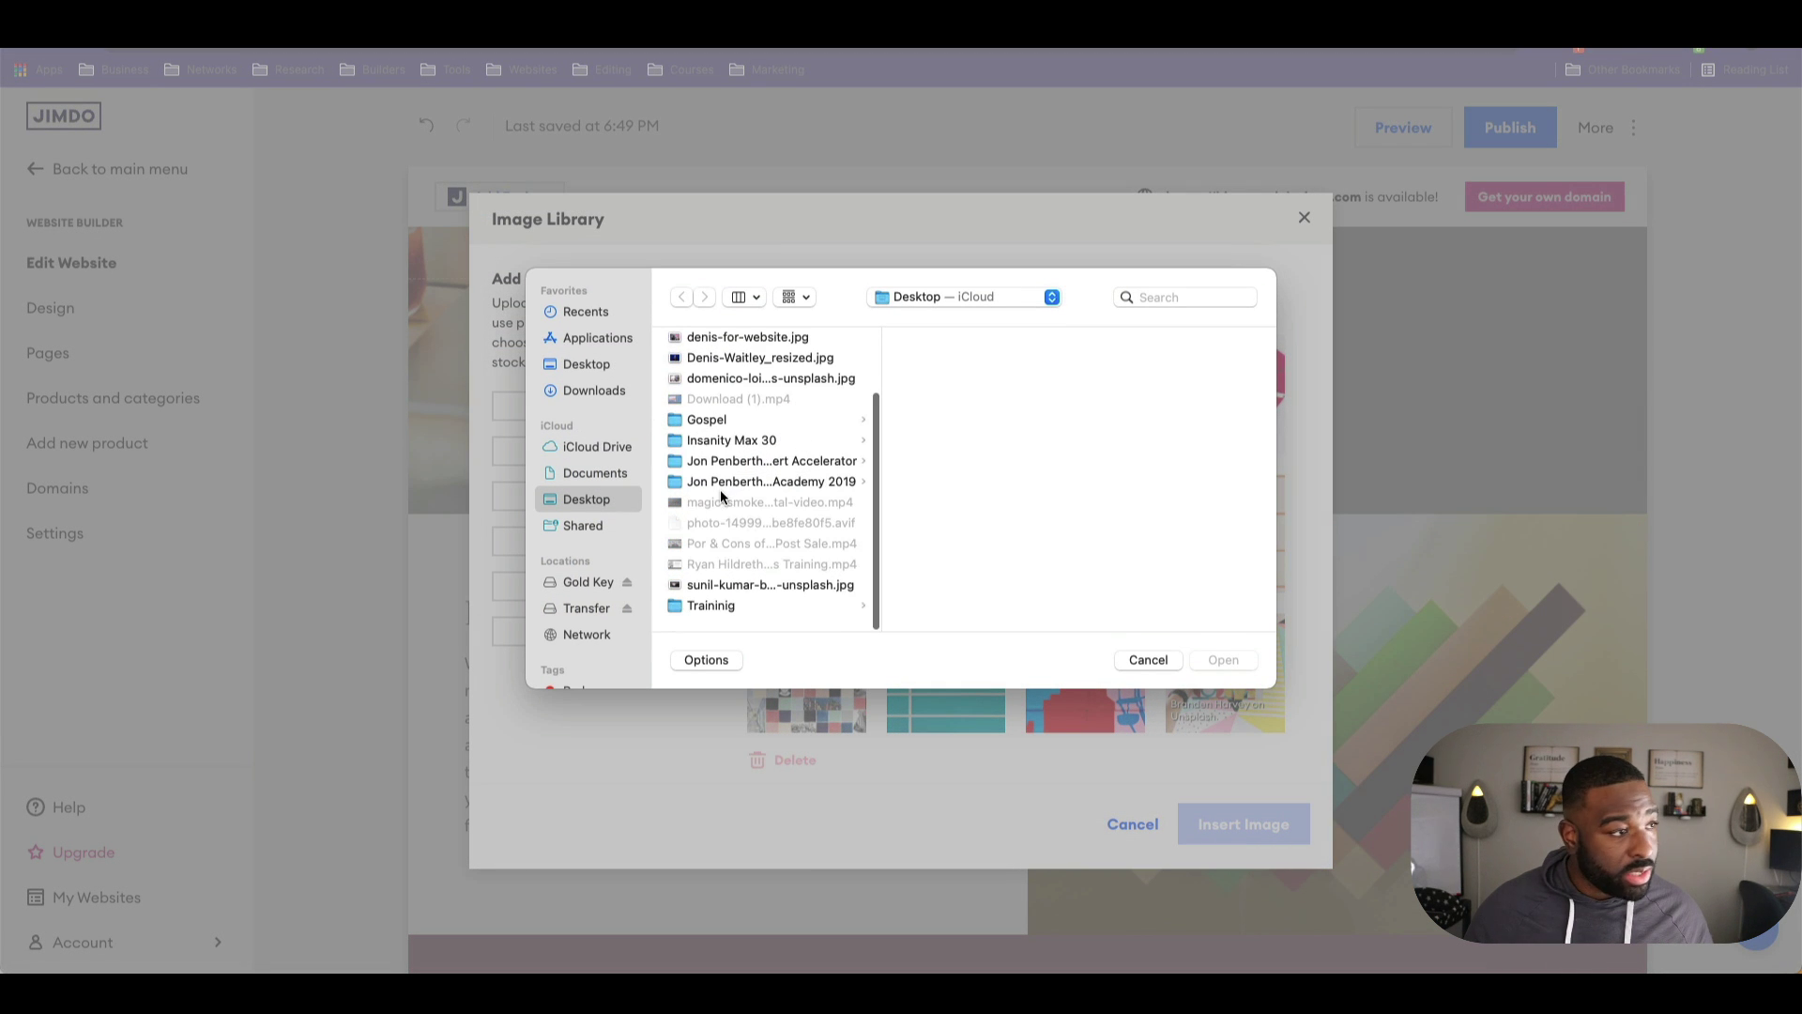
pyautogui.click(720, 593)
pyautogui.doubleClick(719, 595)
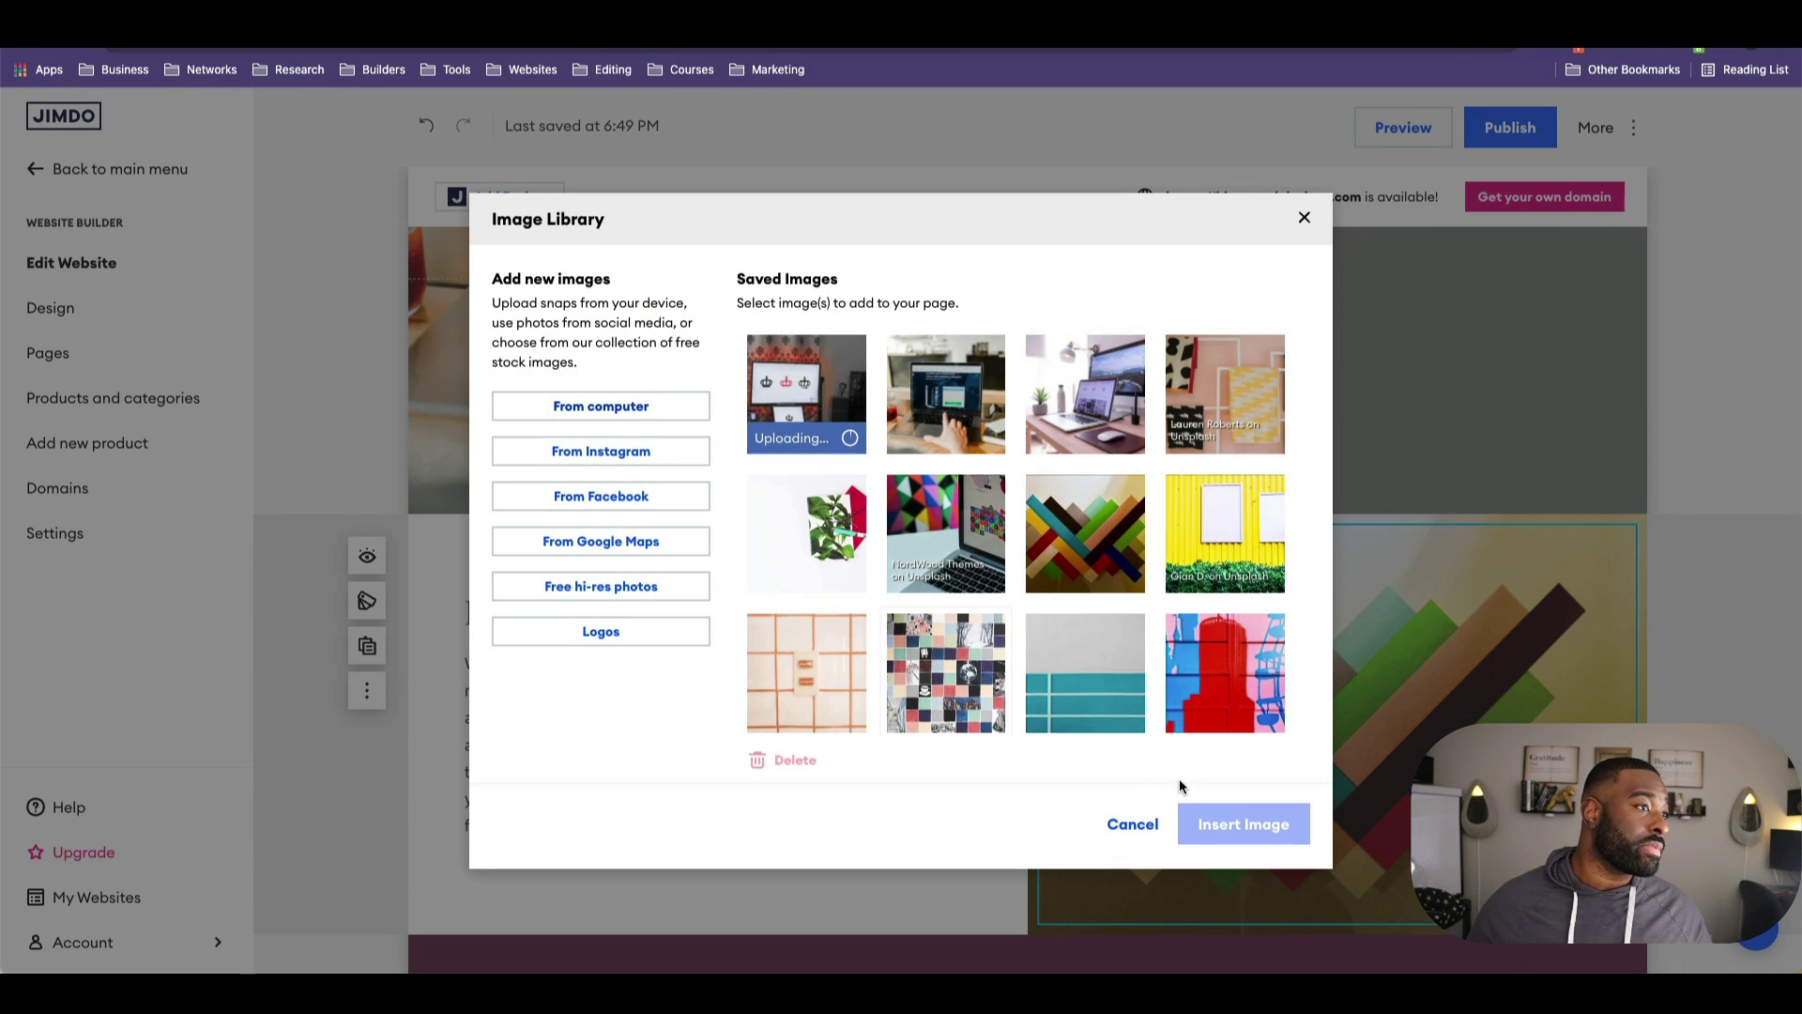
pyautogui.click(1225, 826)
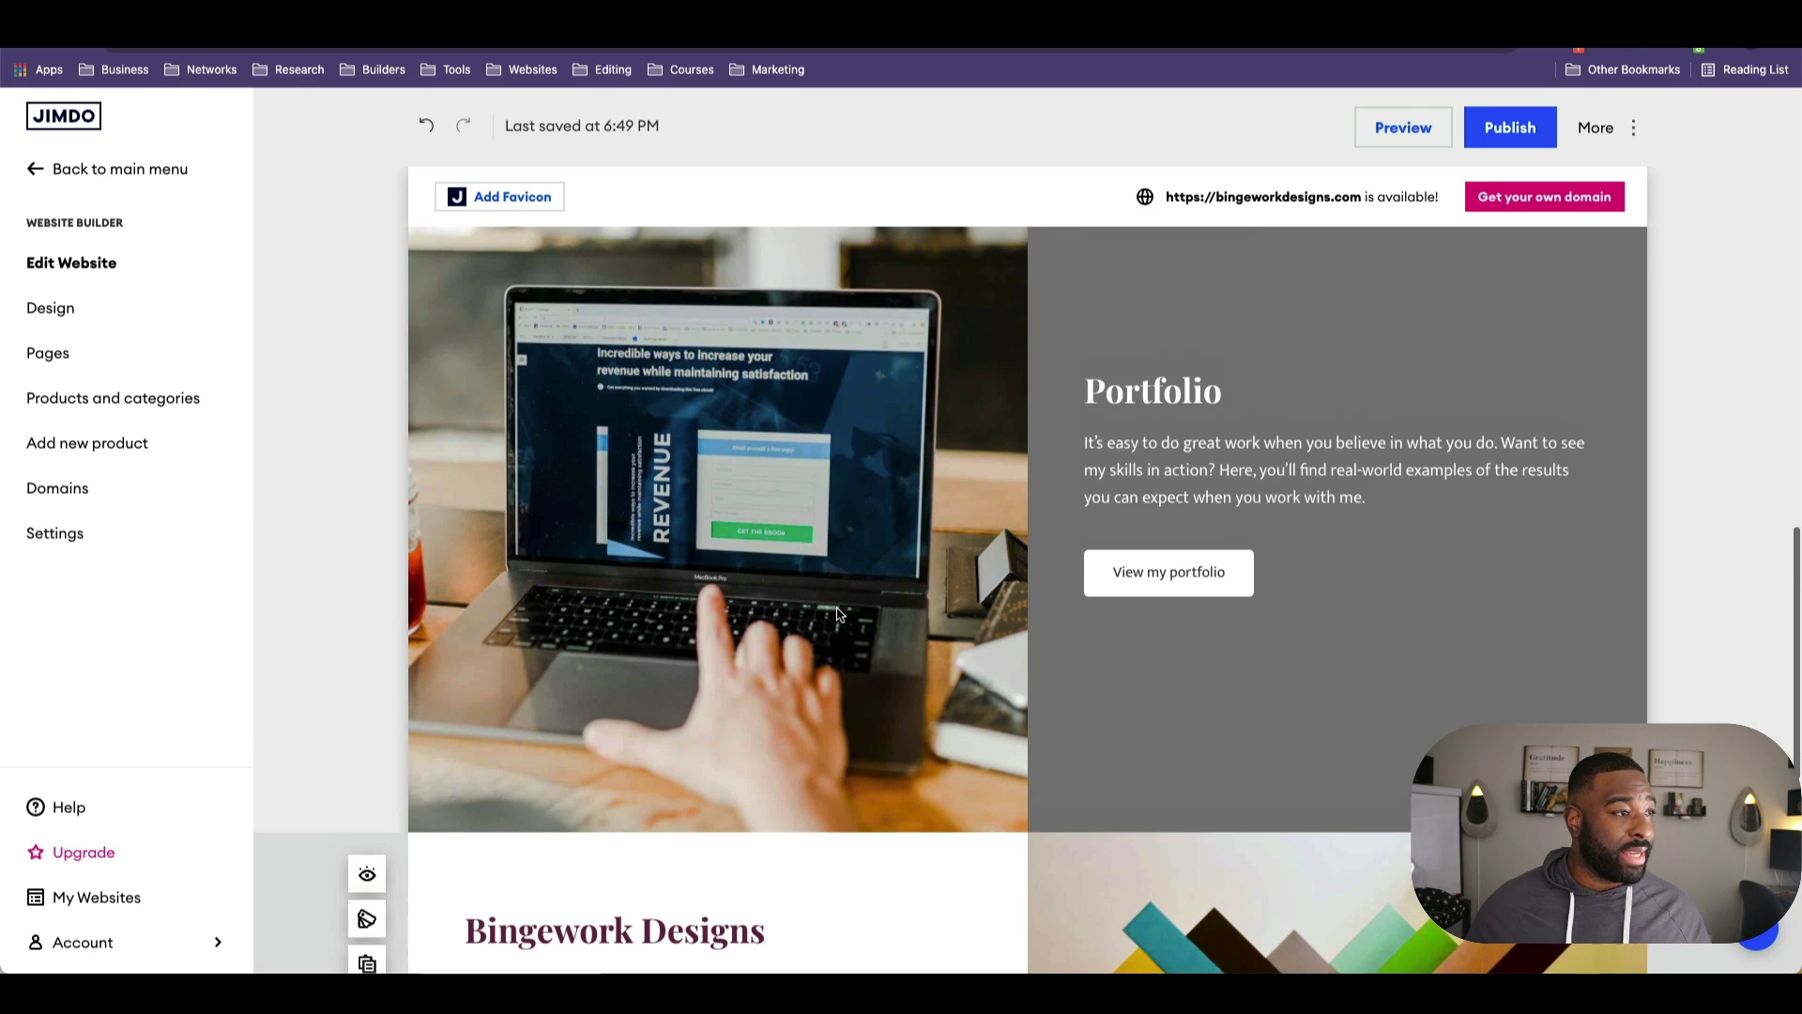
pyautogui.click(1222, 690)
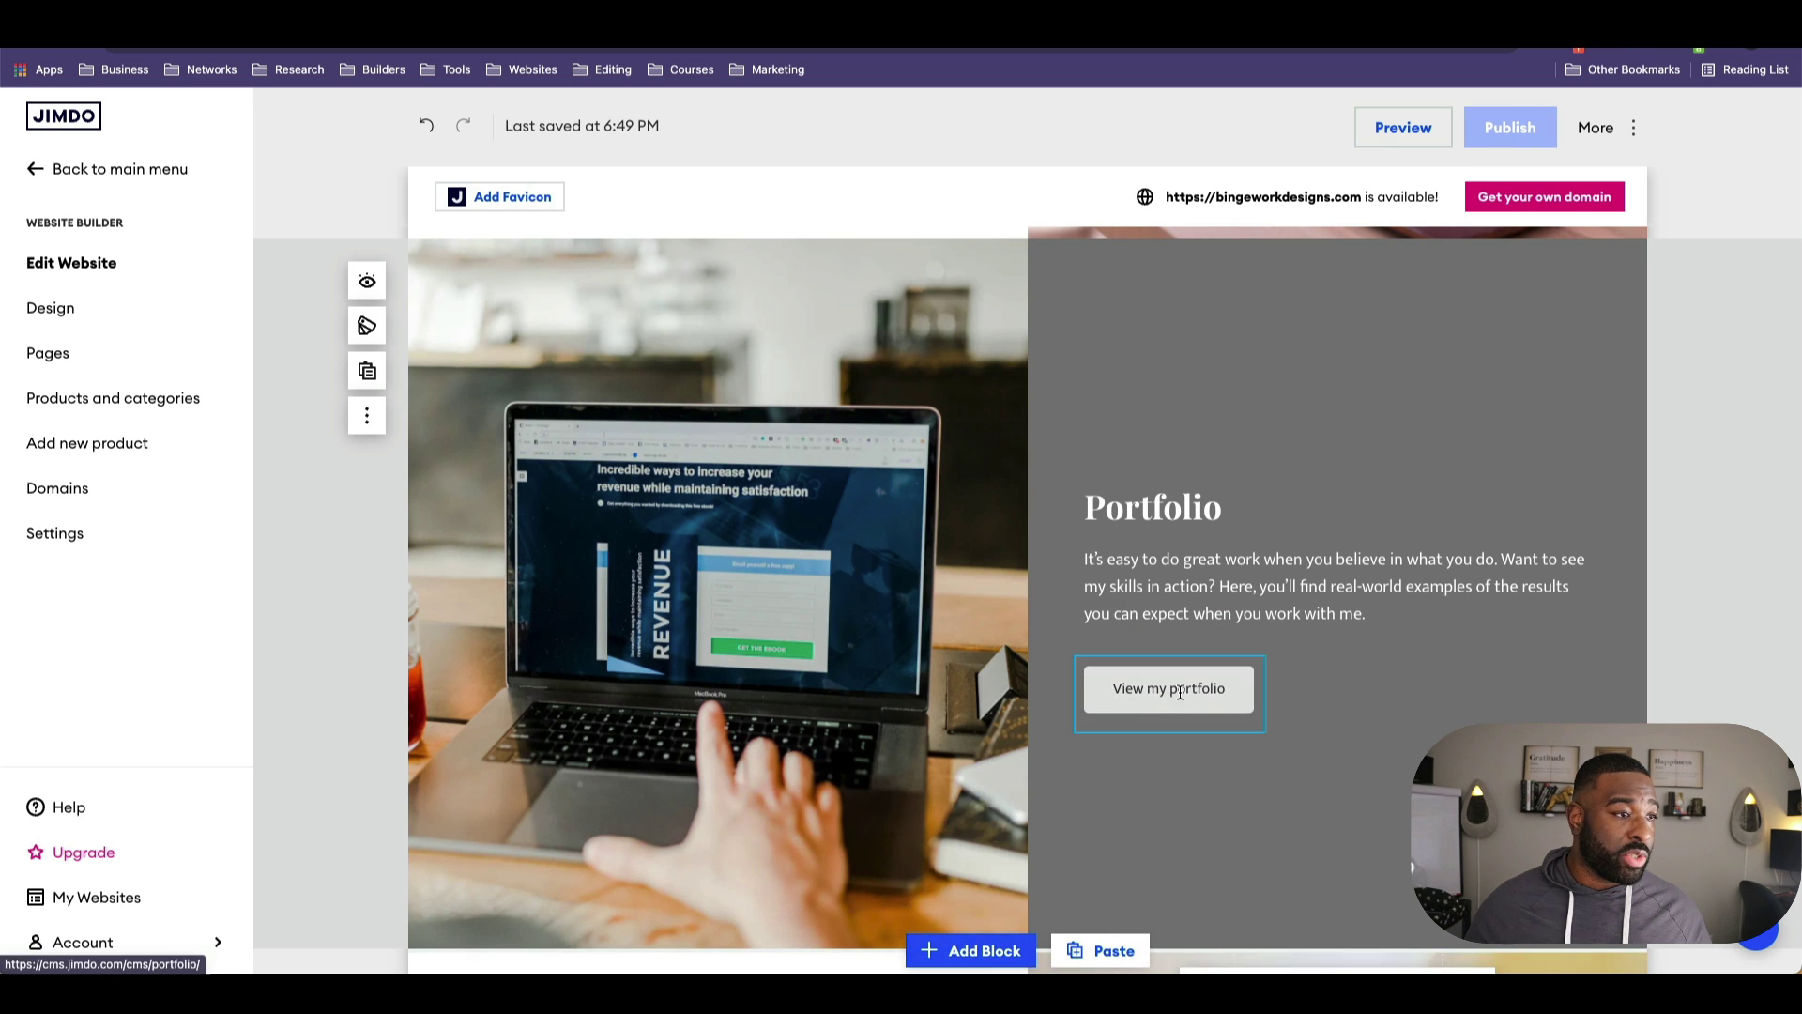
pyautogui.click(1175, 690)
pyautogui.click(1238, 641)
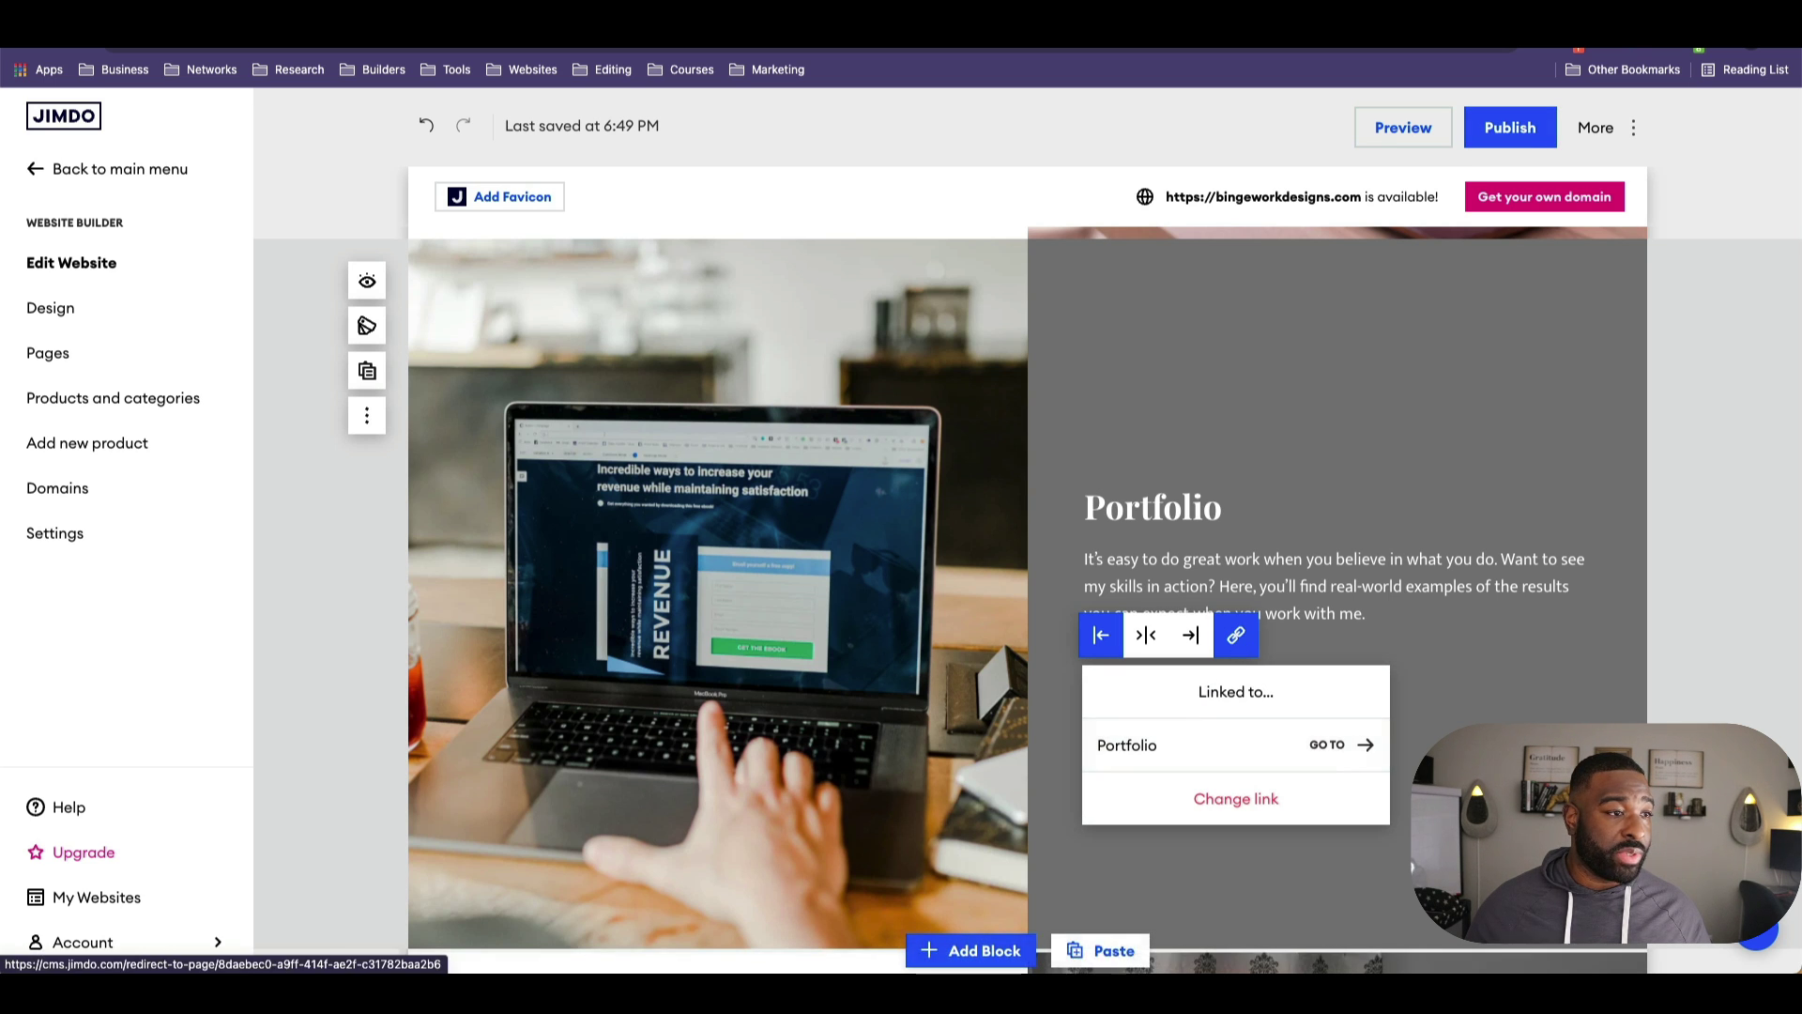
pyautogui.scroll(-2, 1413, 868)
pyautogui.scroll(-5, 1413, 868)
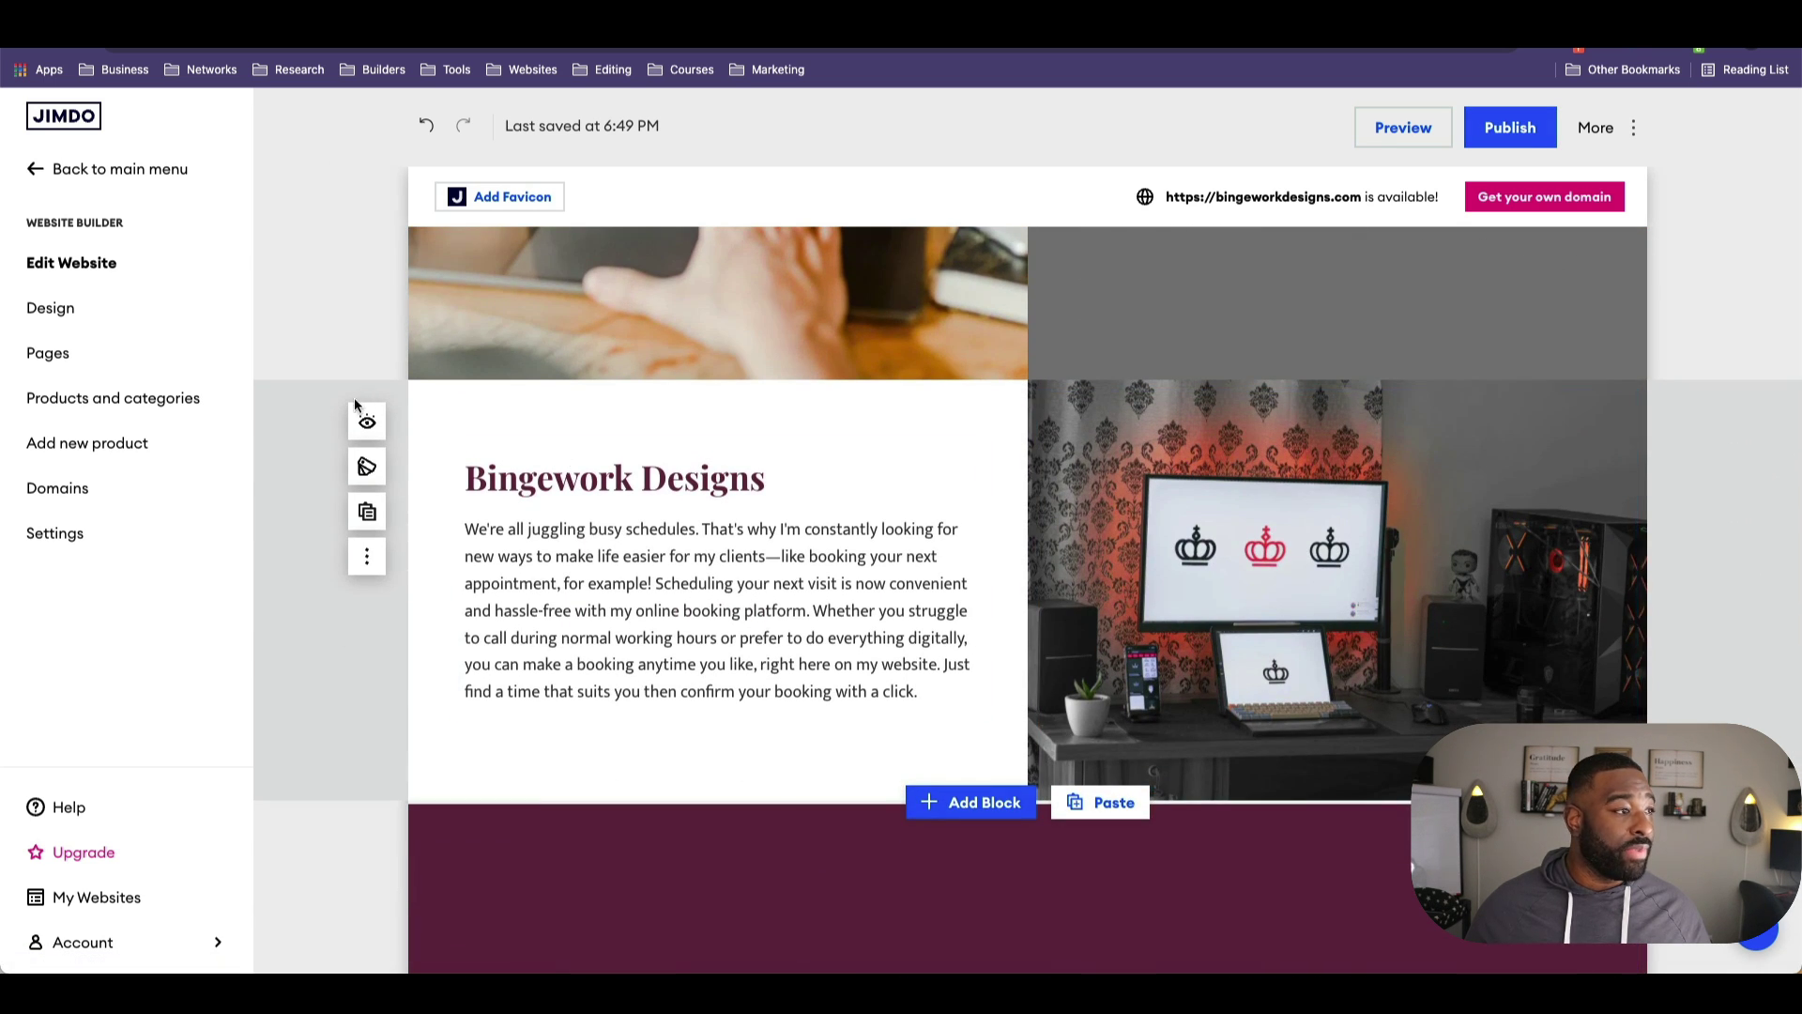
pyautogui.scroll(-3, 1246, 601)
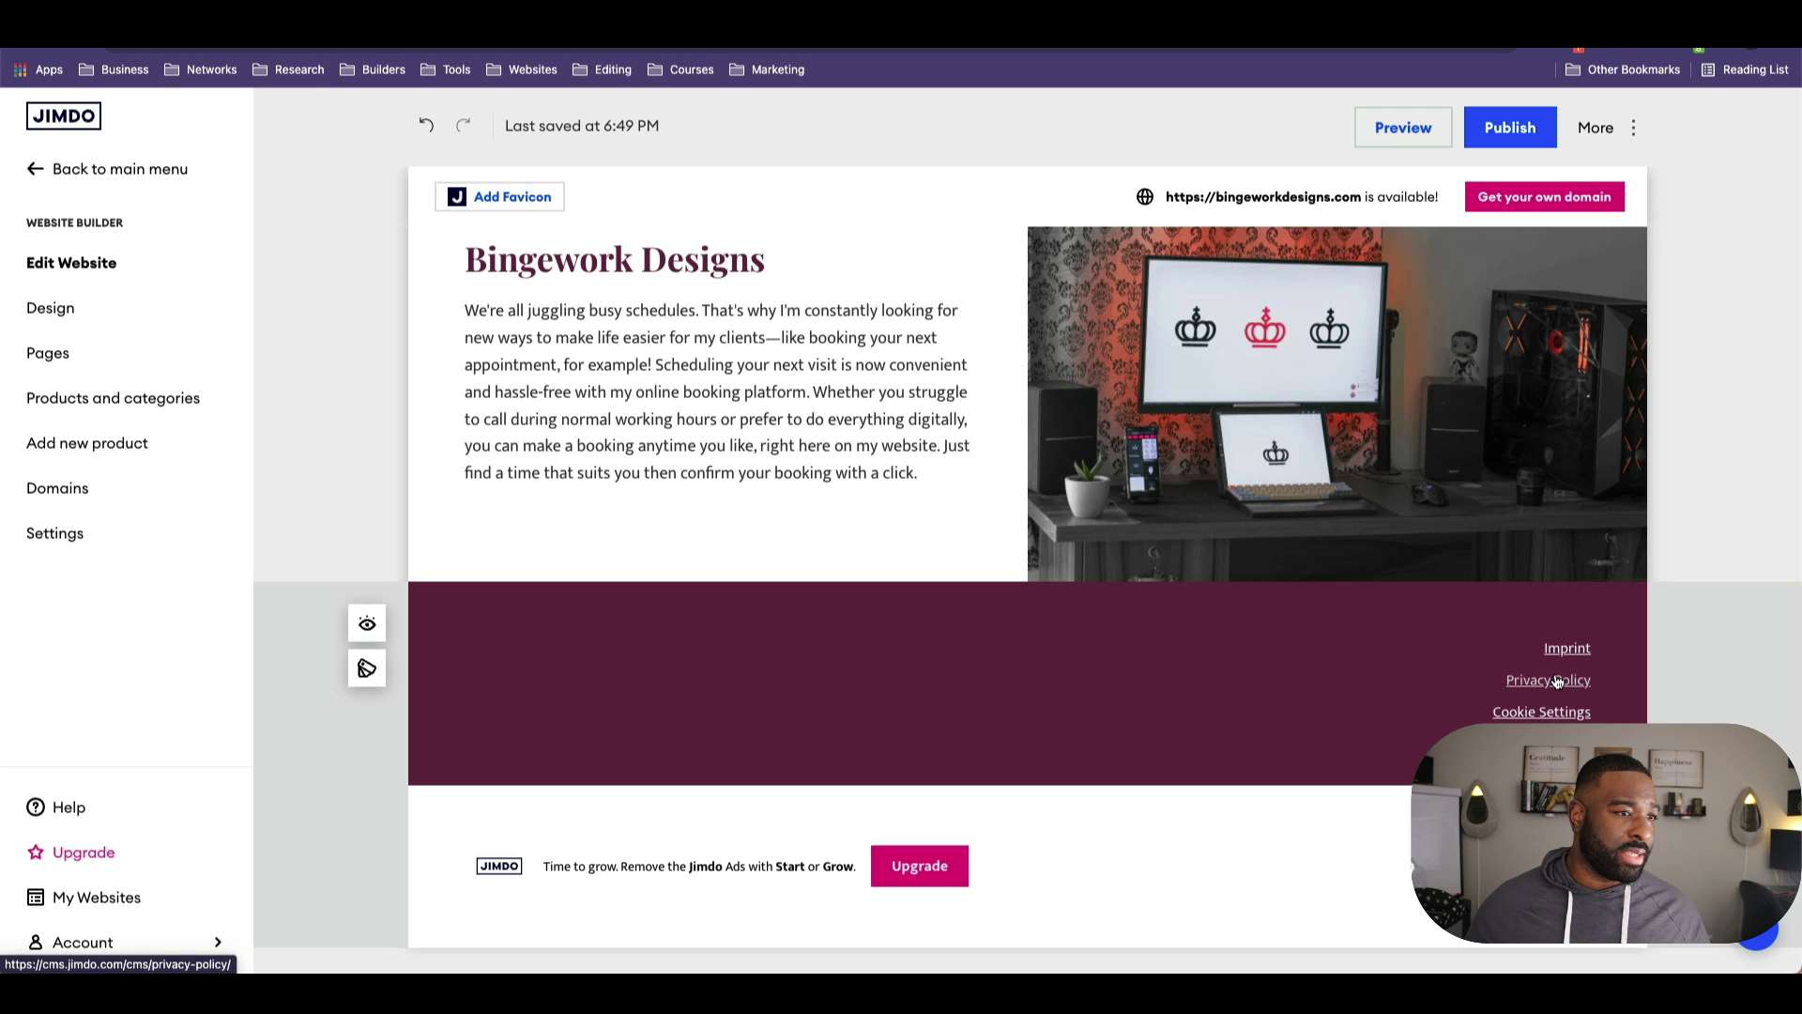
pyautogui.scroll(3, 1569, 716)
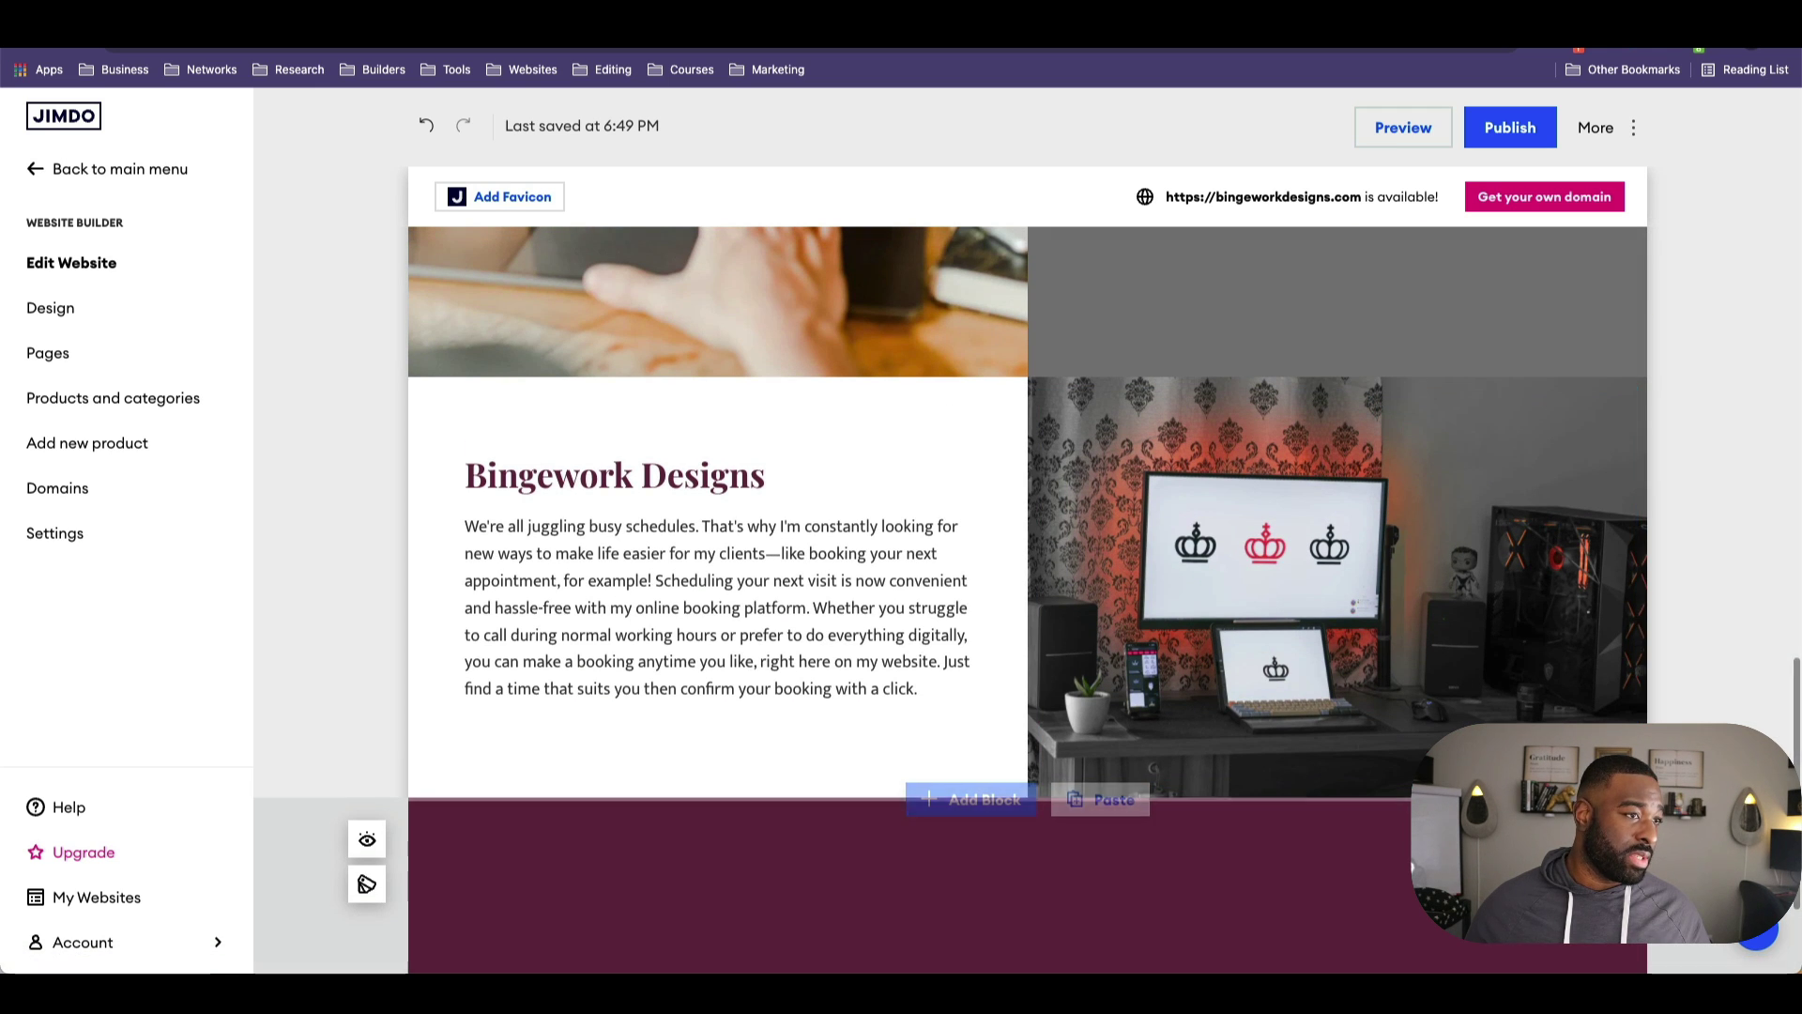
pyautogui.scroll(-1, 1569, 716)
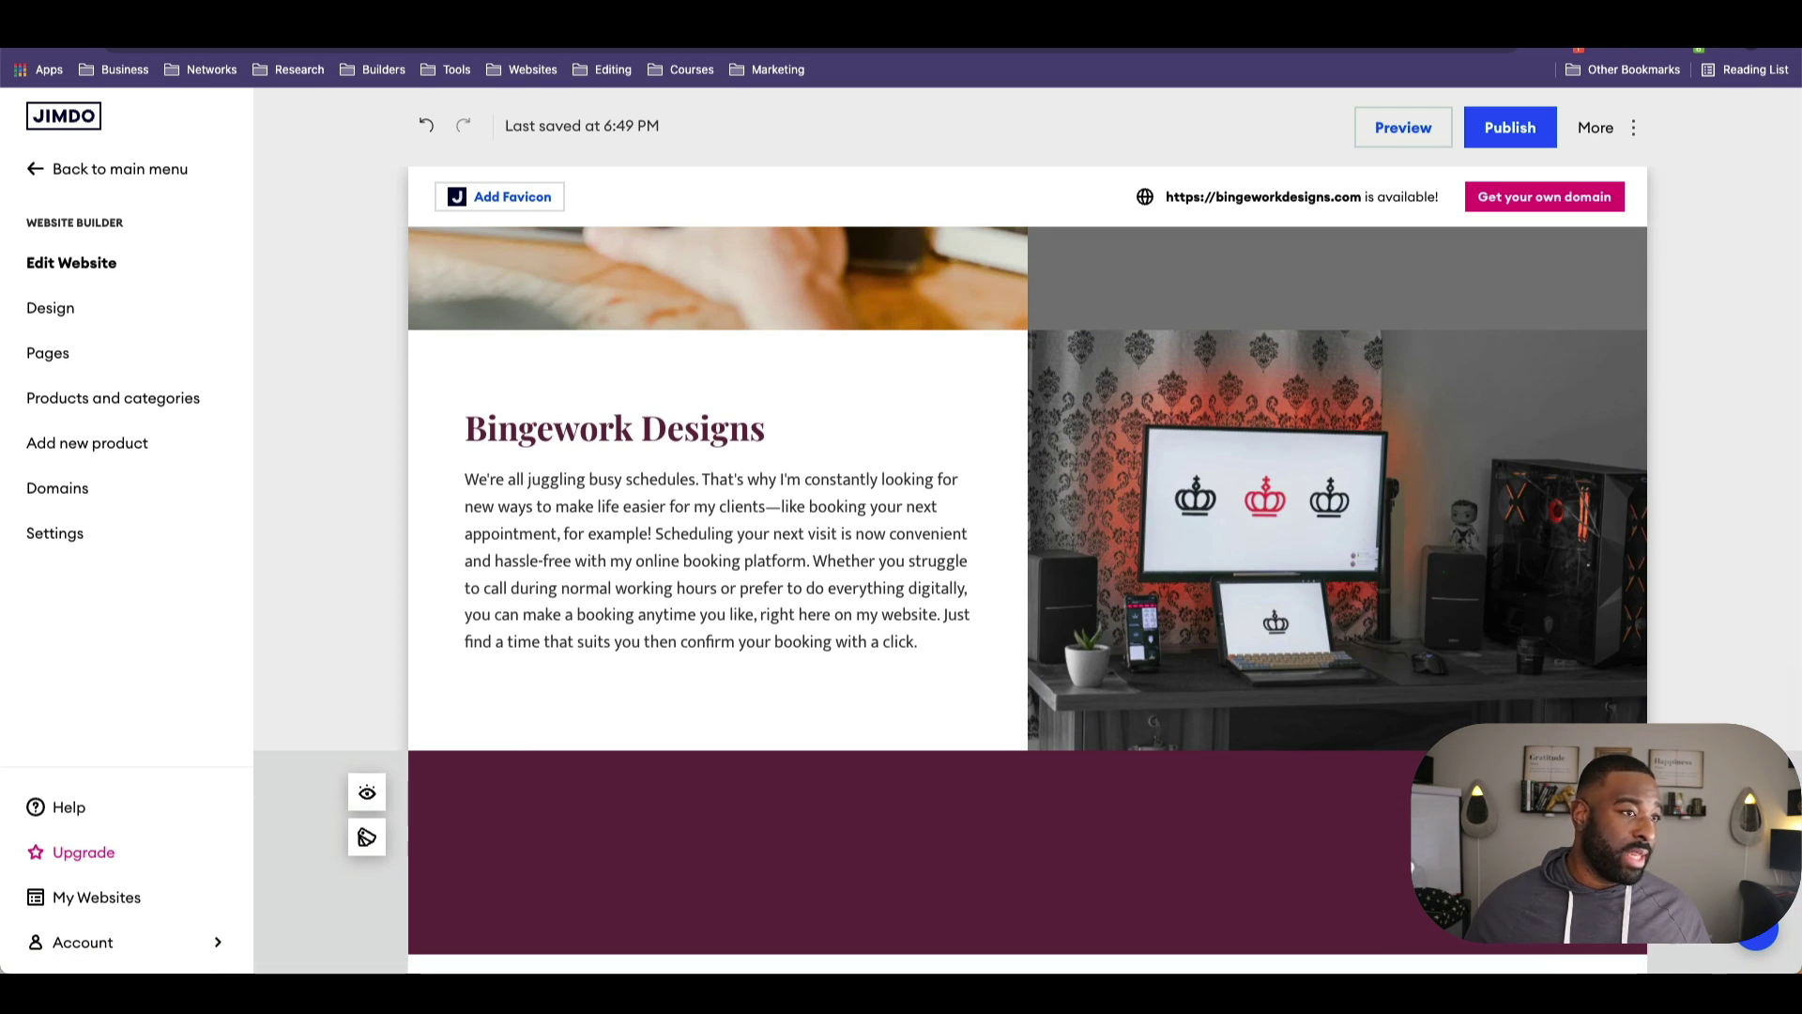
pyautogui.scroll(-2, 1569, 716)
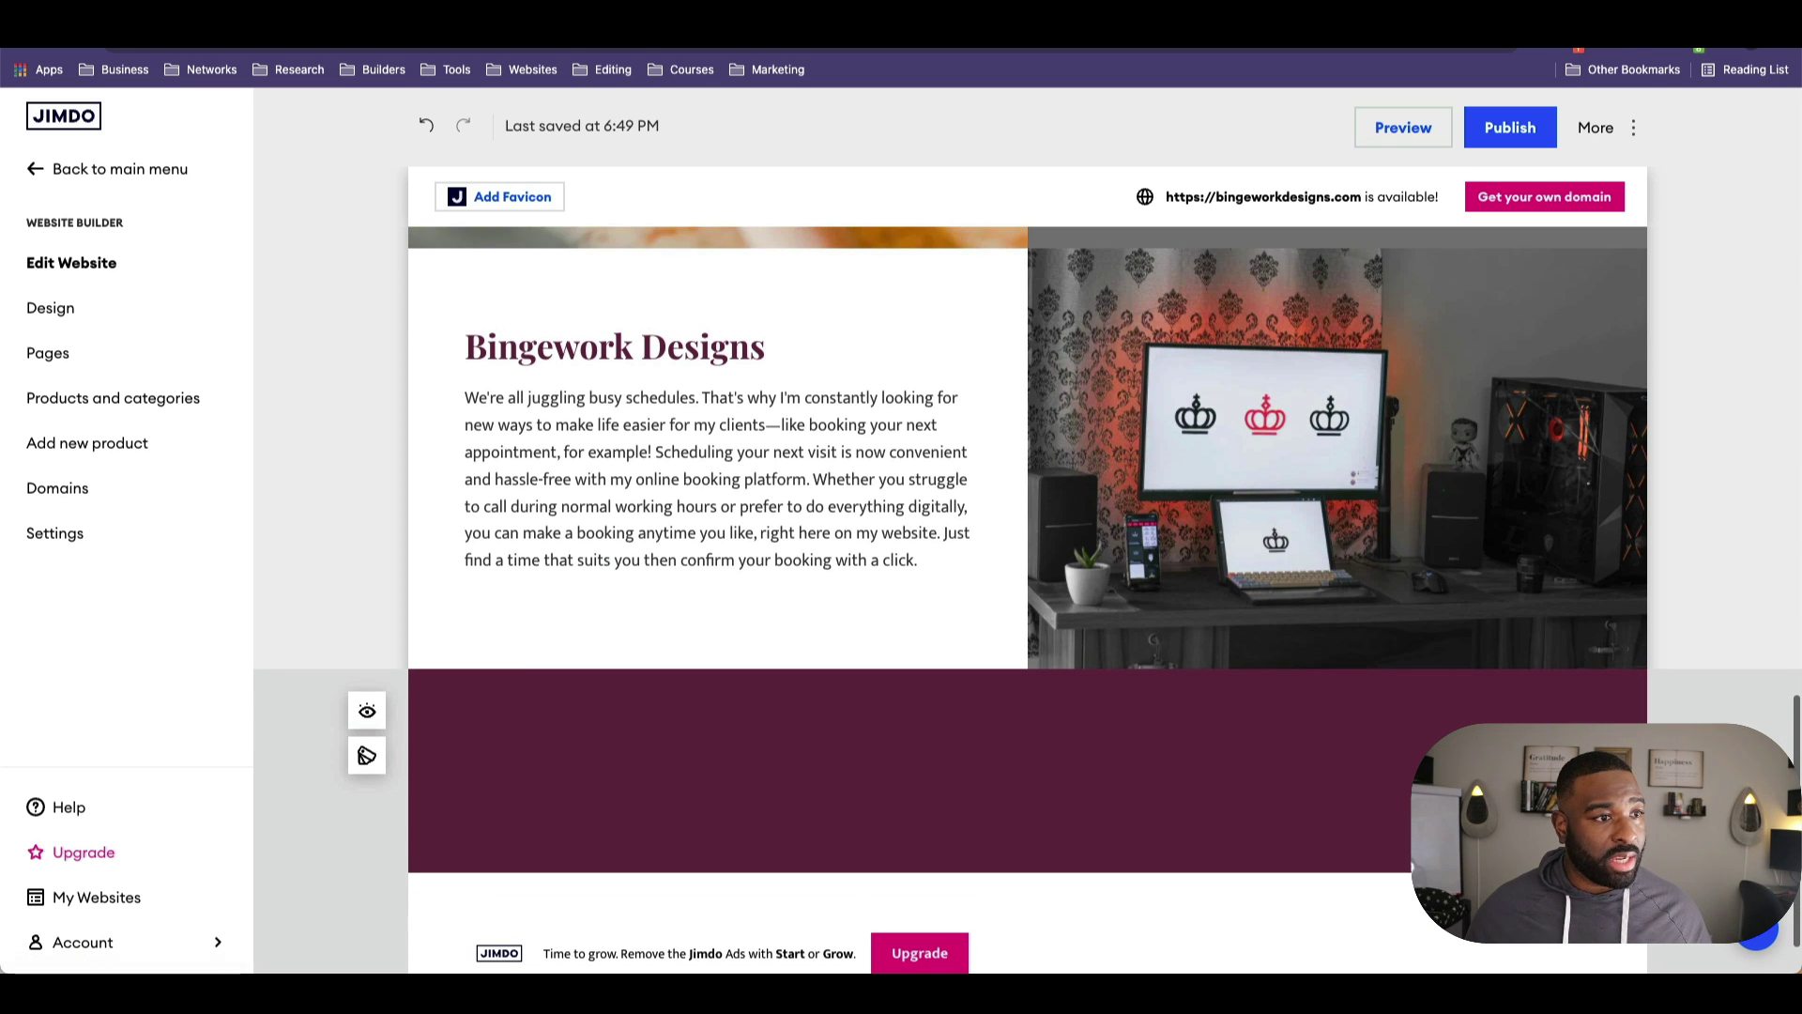
pyautogui.scroll(5, 1328, 742)
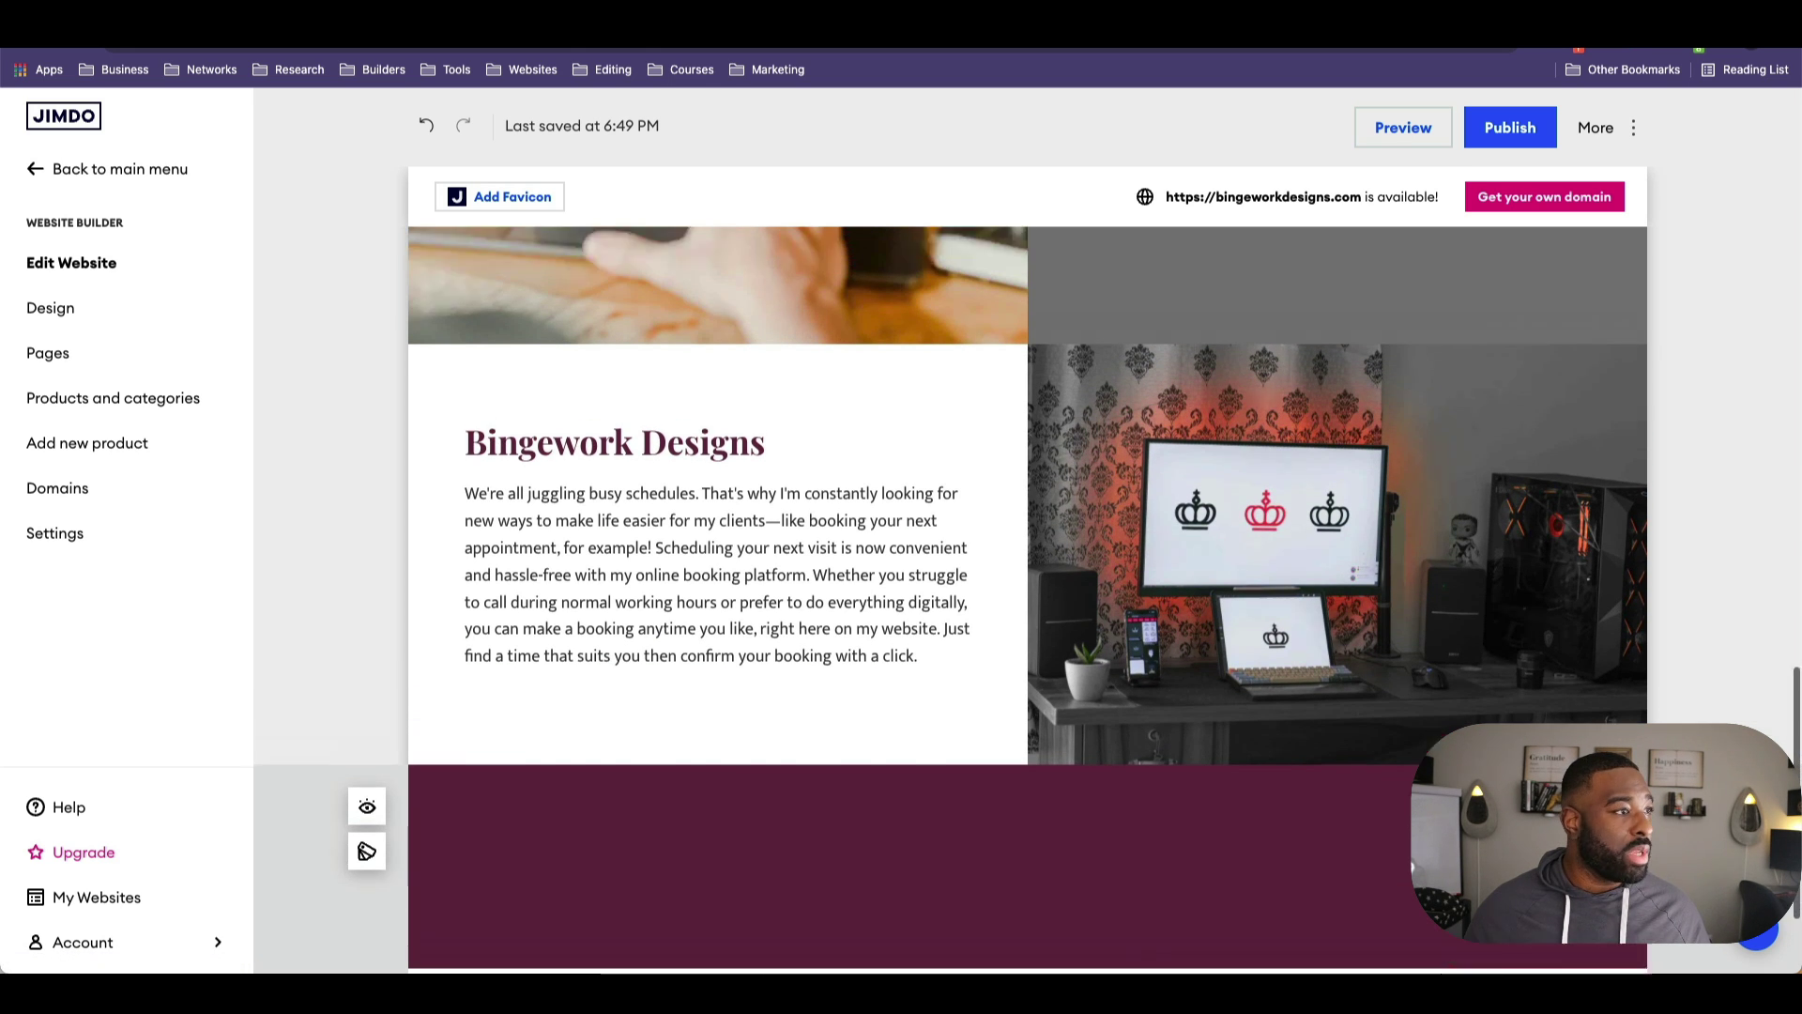
pyautogui.scroll(8, 1328, 742)
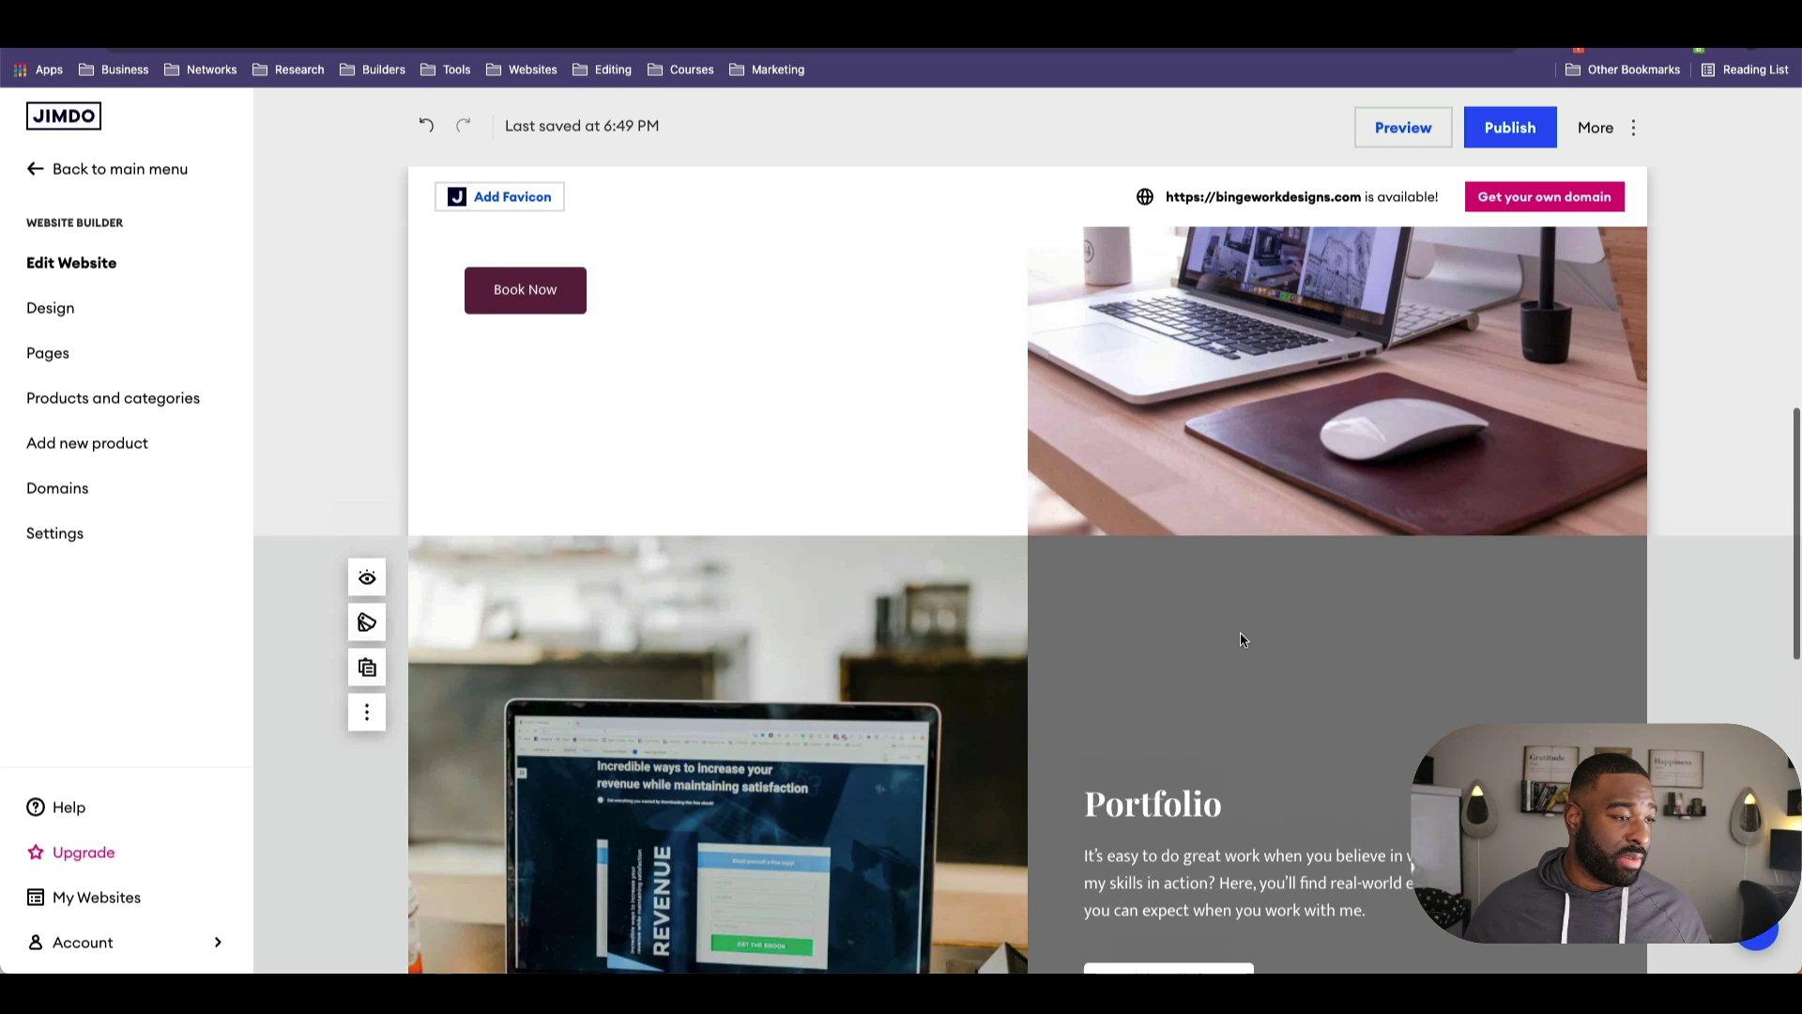
pyautogui.scroll(-2, 1364, 822)
# Step: Select the whole Bingework Designs paragraph and make it bold and italic
pyautogui.click(1299, 729)
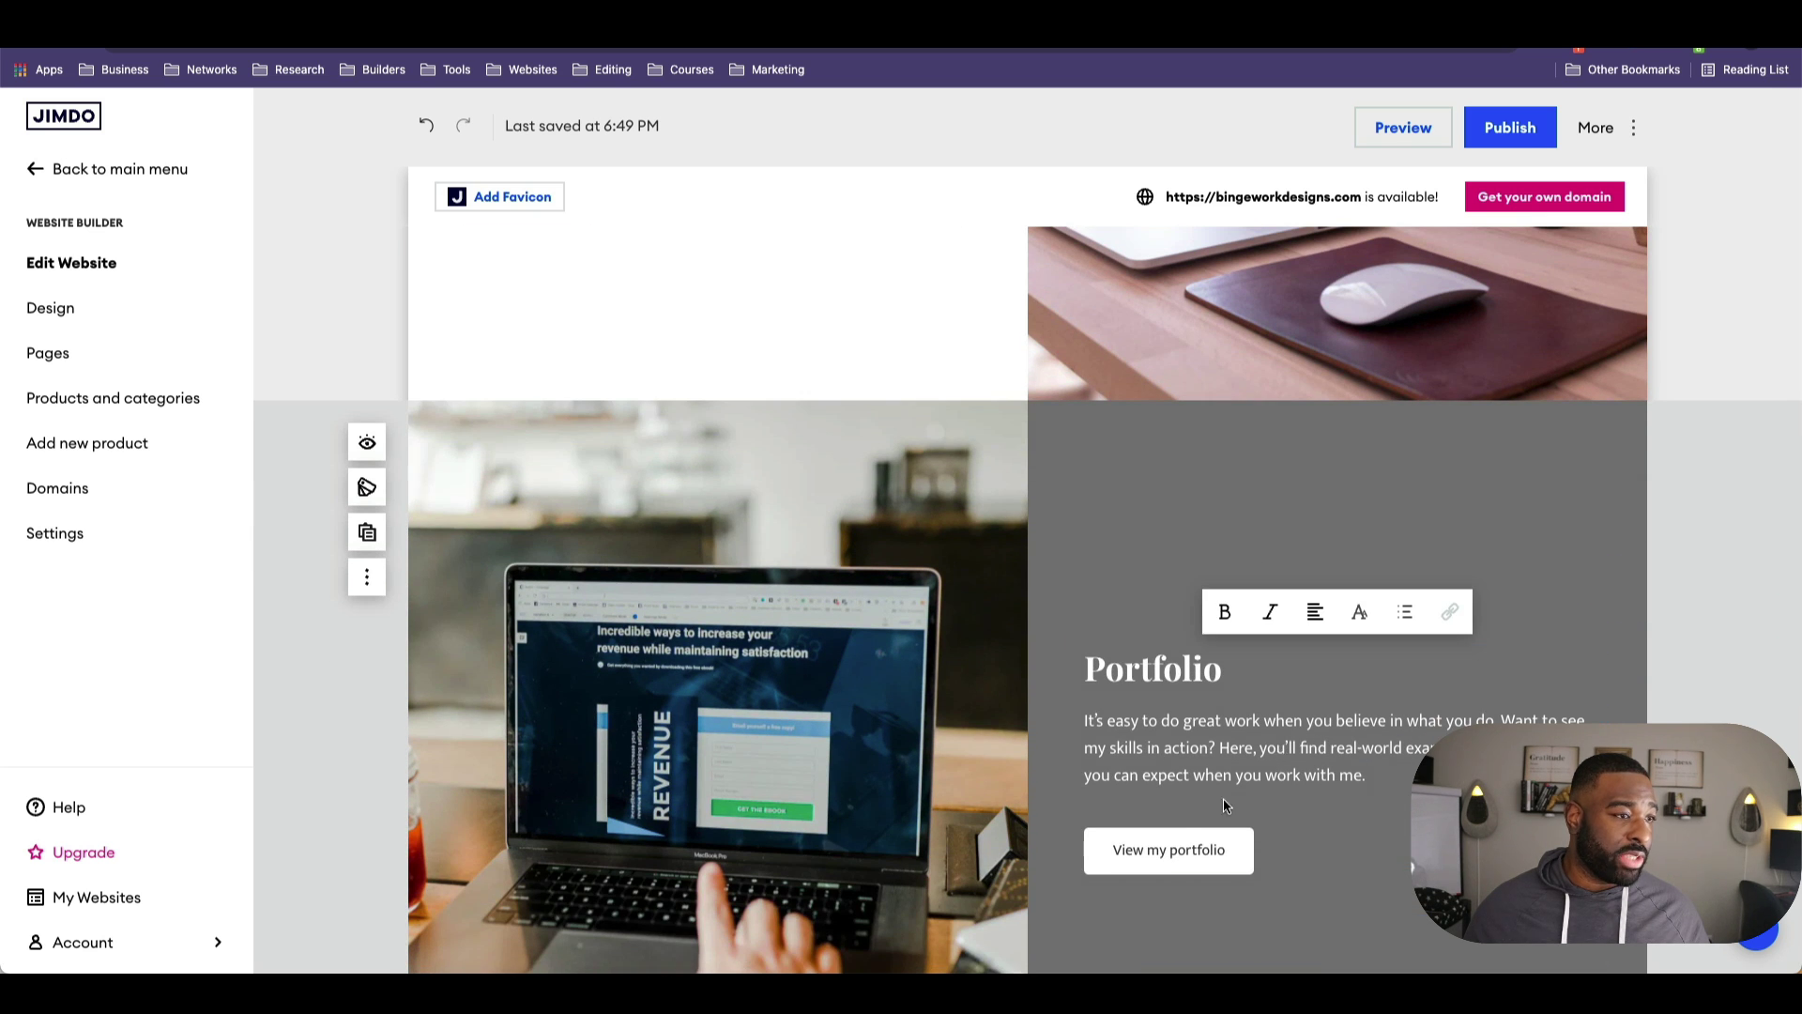
pyautogui.scroll(-4, 1266, 781)
pyautogui.click(706, 856)
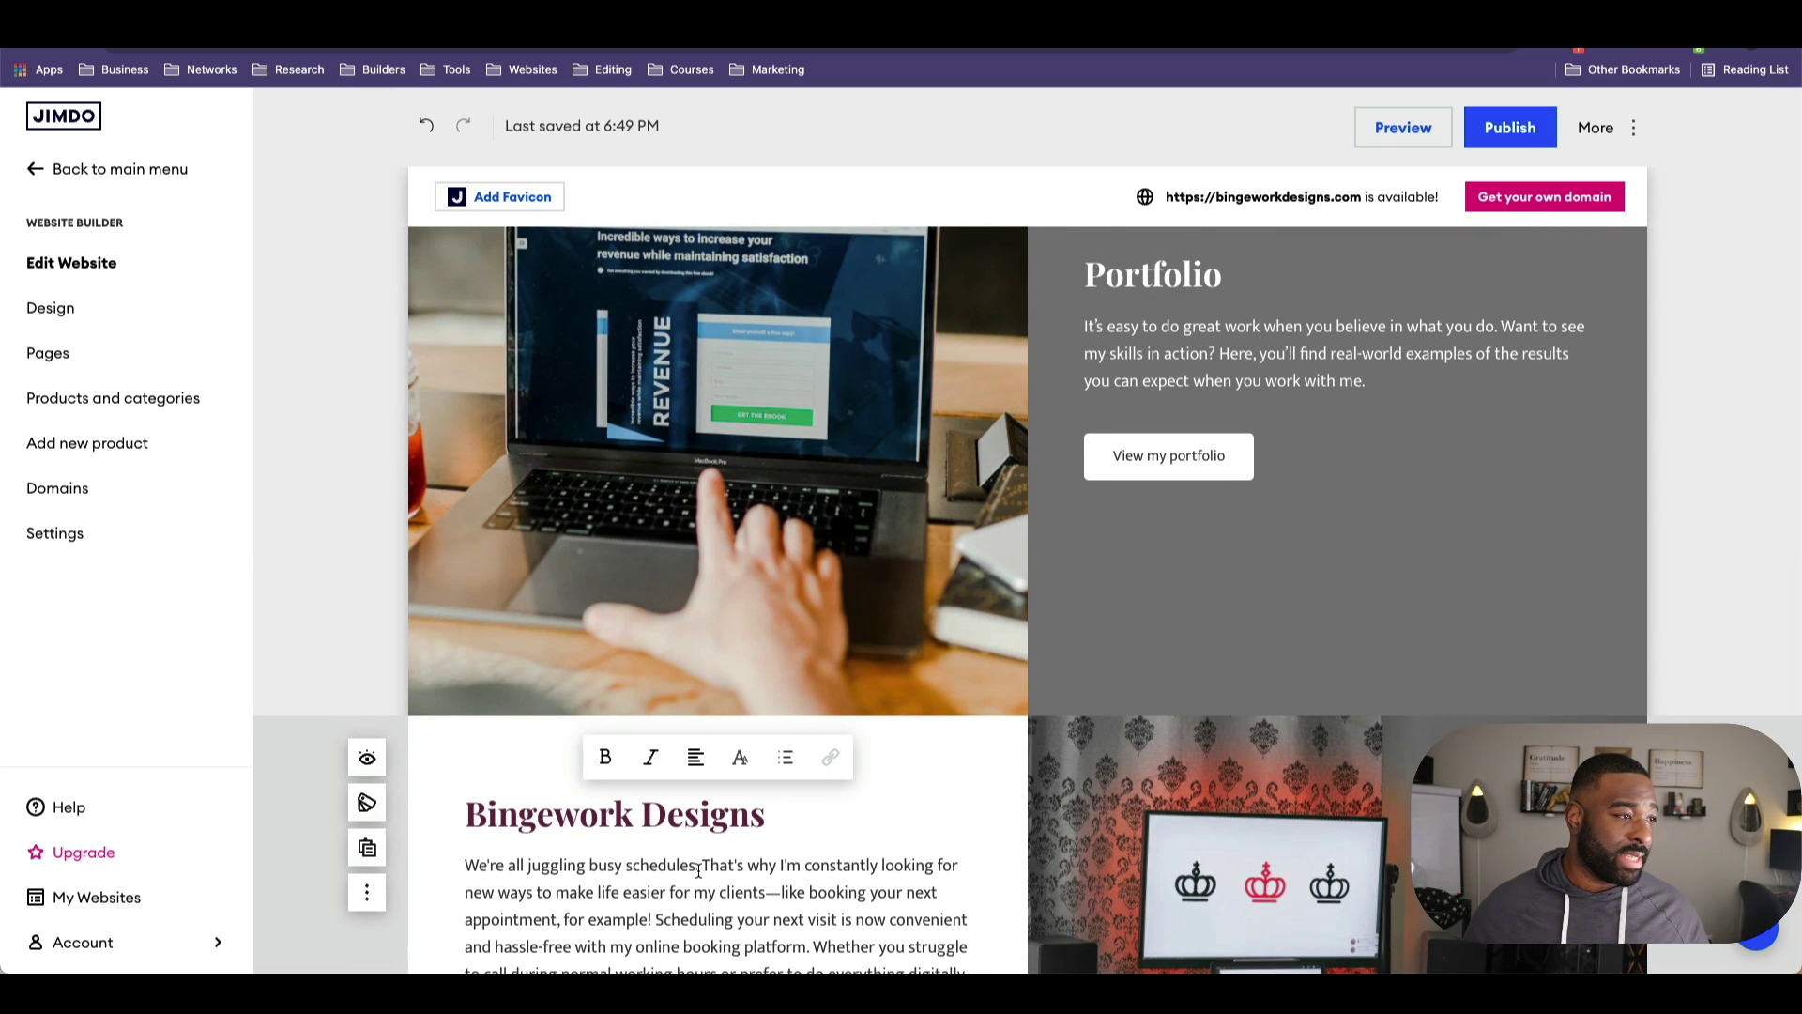
pyautogui.tripleClick(699, 865)
pyautogui.scroll(-2, 656, 807)
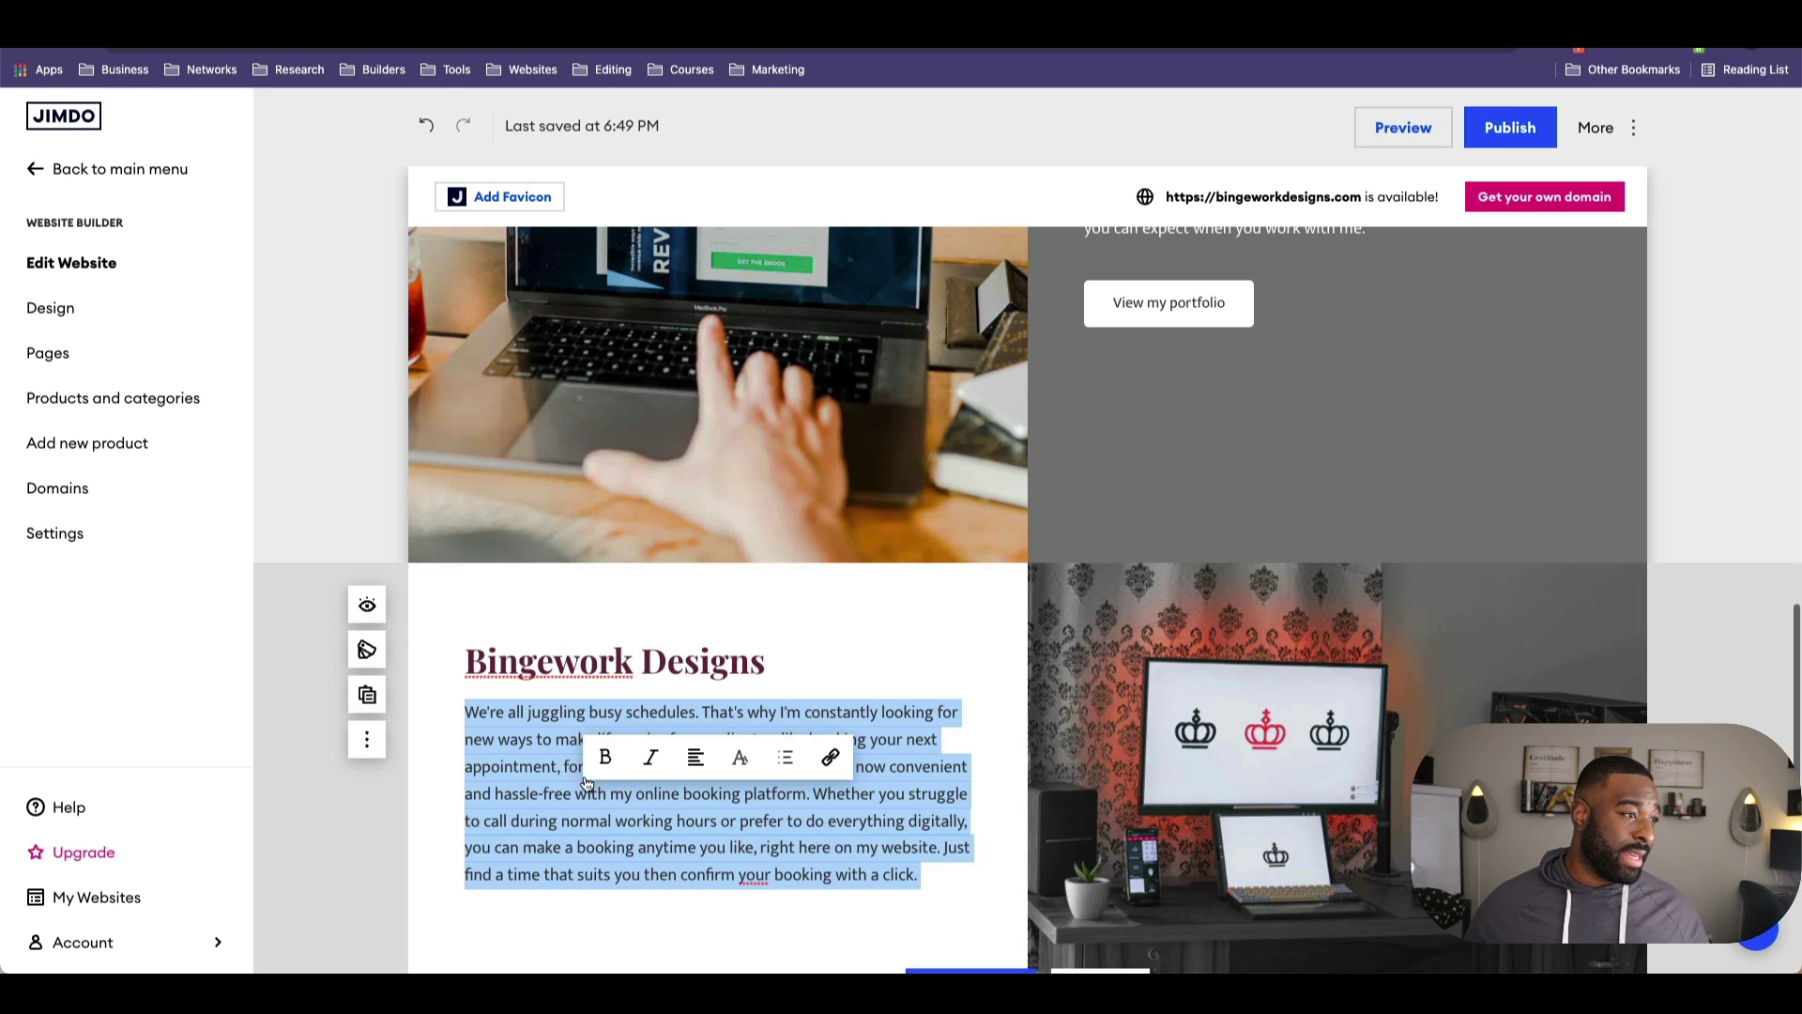
pyautogui.click(602, 758)
pyautogui.click(651, 612)
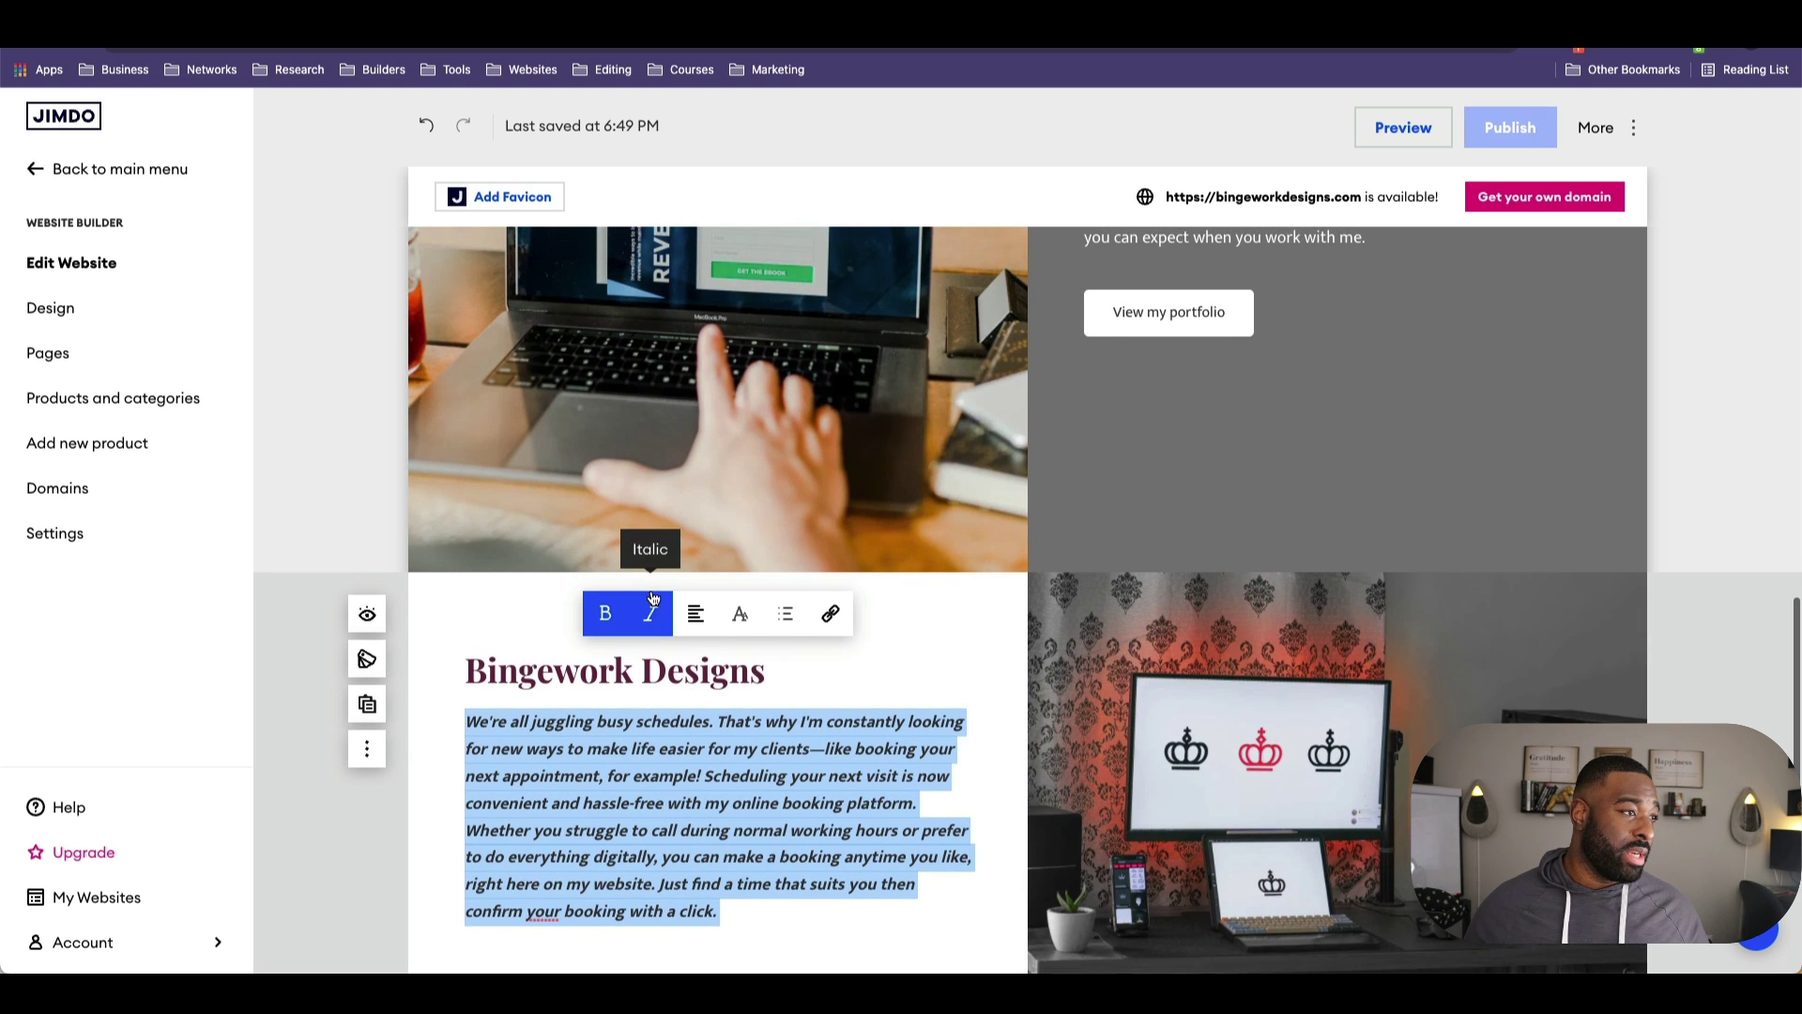
# Step: Try right and center alignment, return to left, and reset the paragraph to Normal style
pyautogui.moveTo(693, 615)
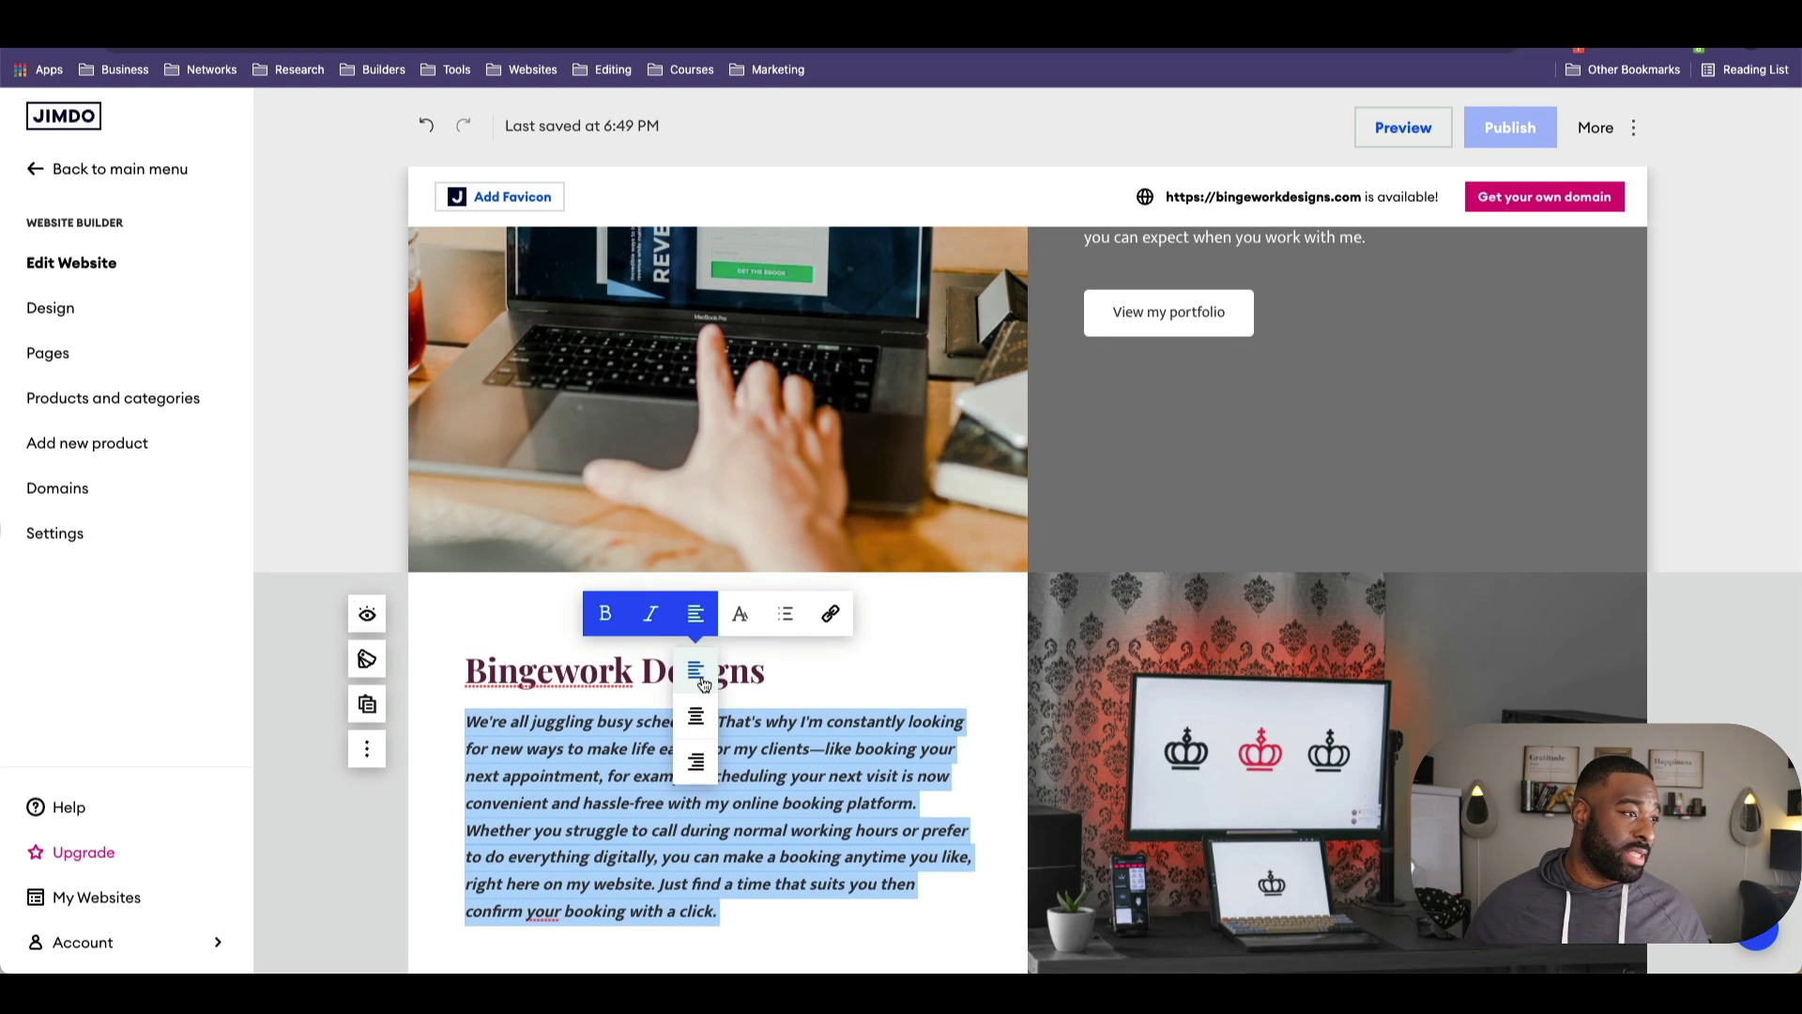
pyautogui.click(700, 700)
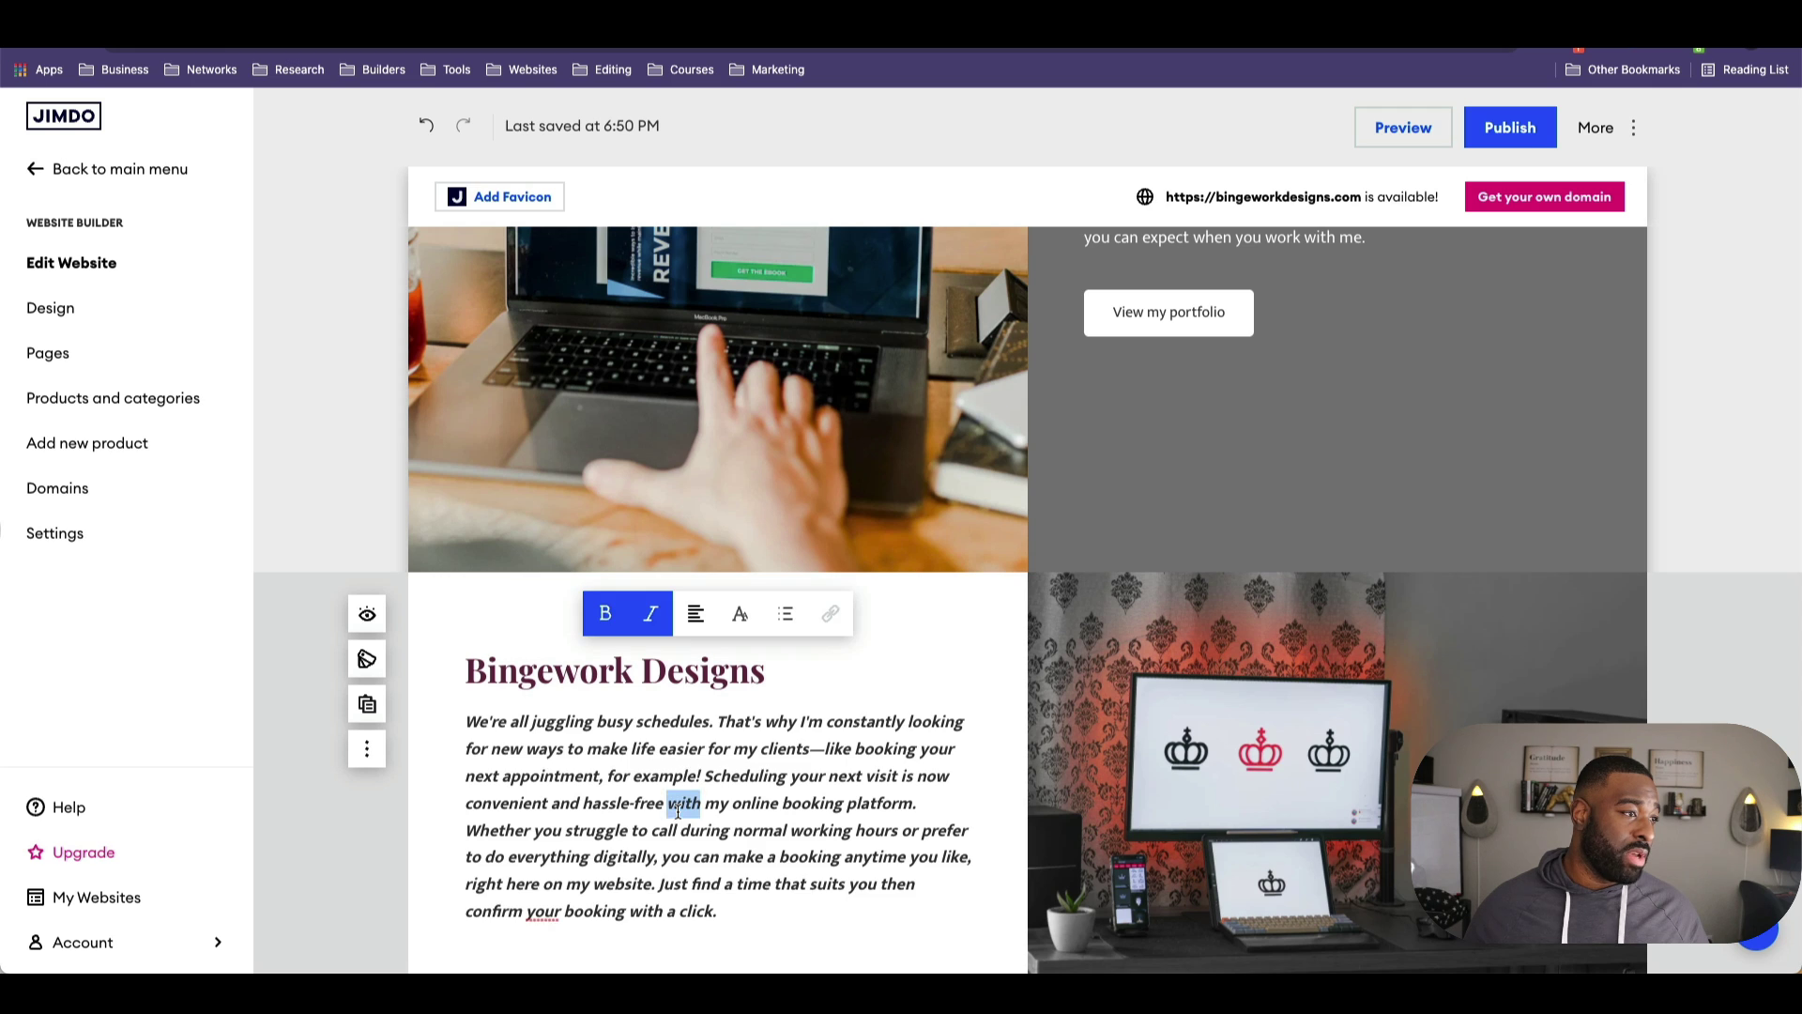
pyautogui.moveTo(696, 614)
pyautogui.click(694, 750)
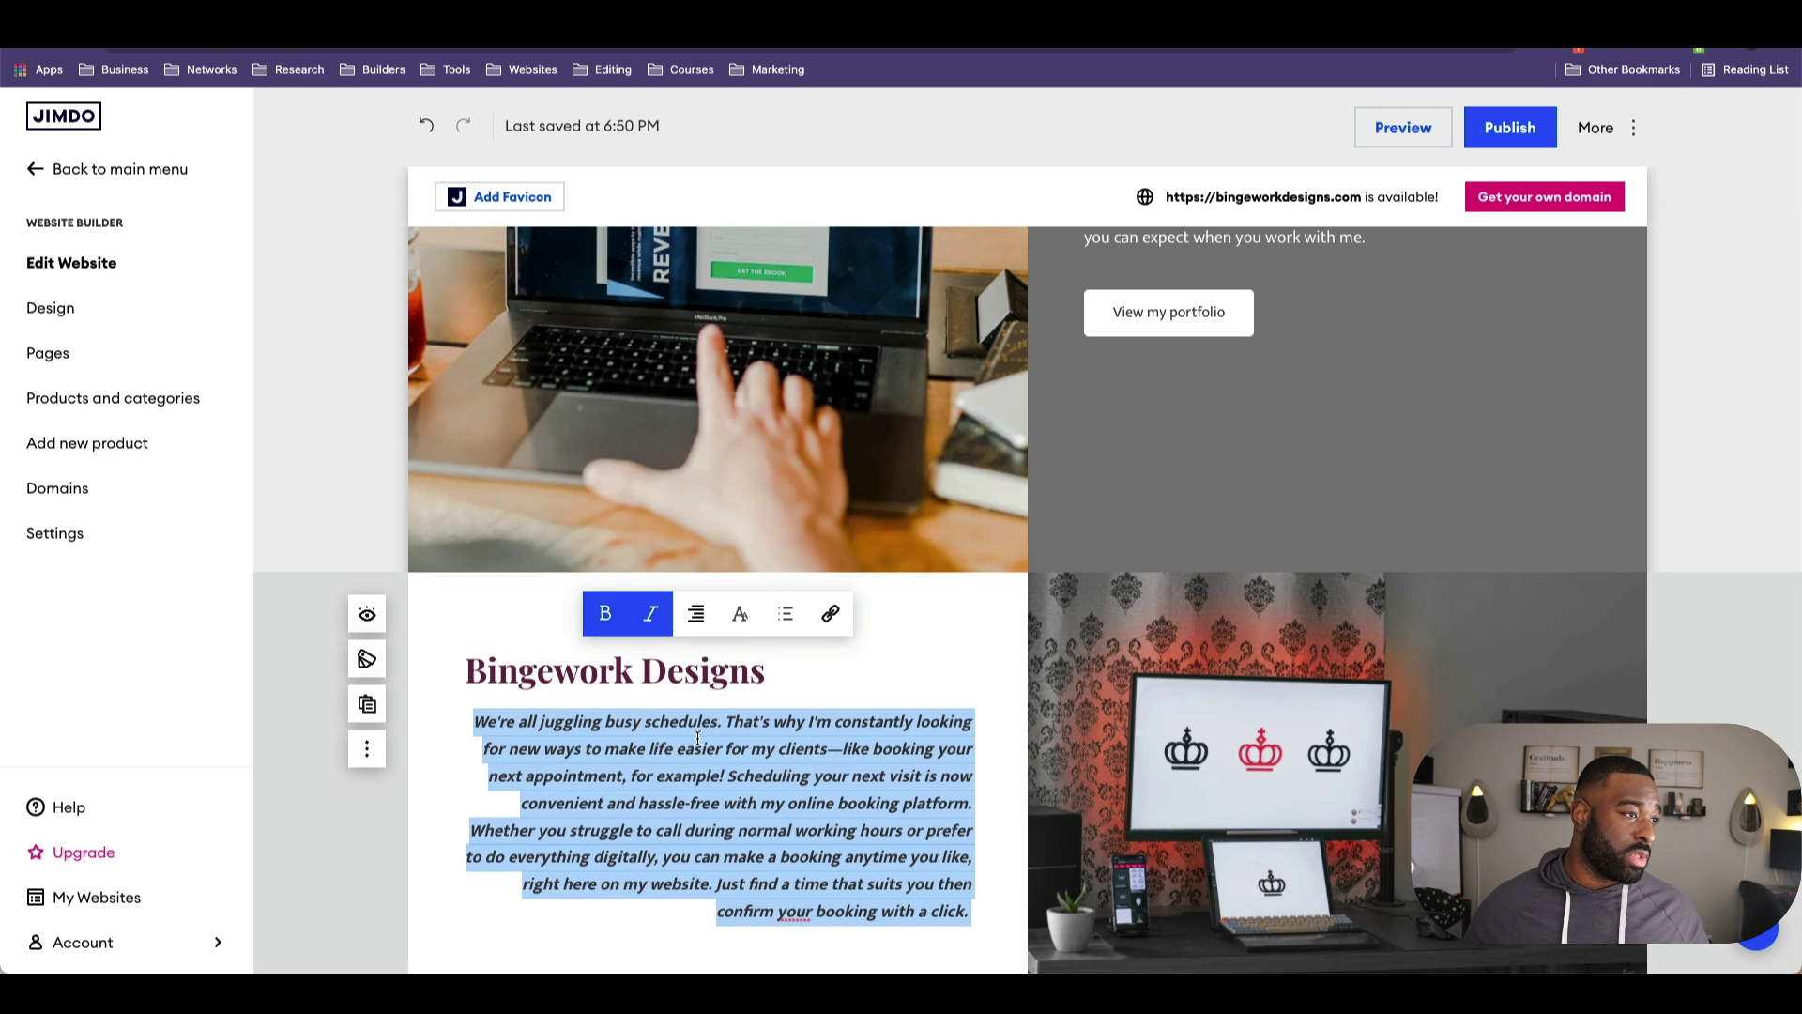
pyautogui.click(695, 709)
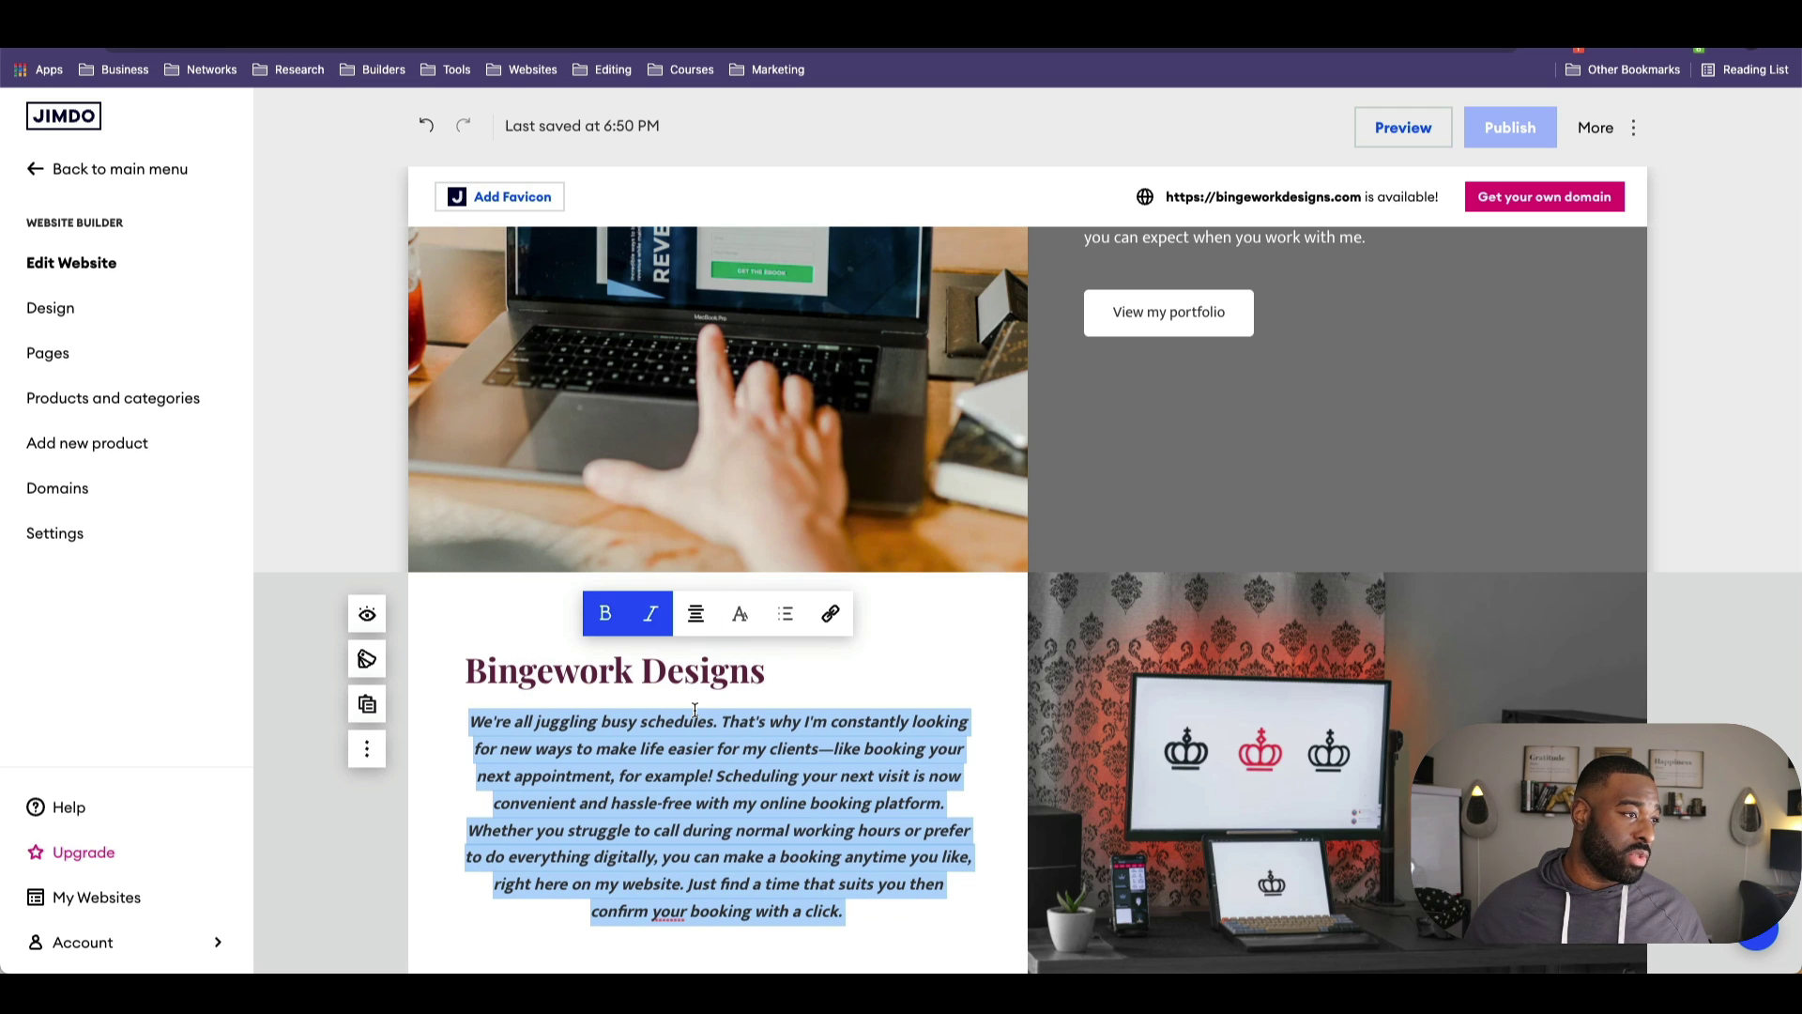
pyautogui.click(695, 666)
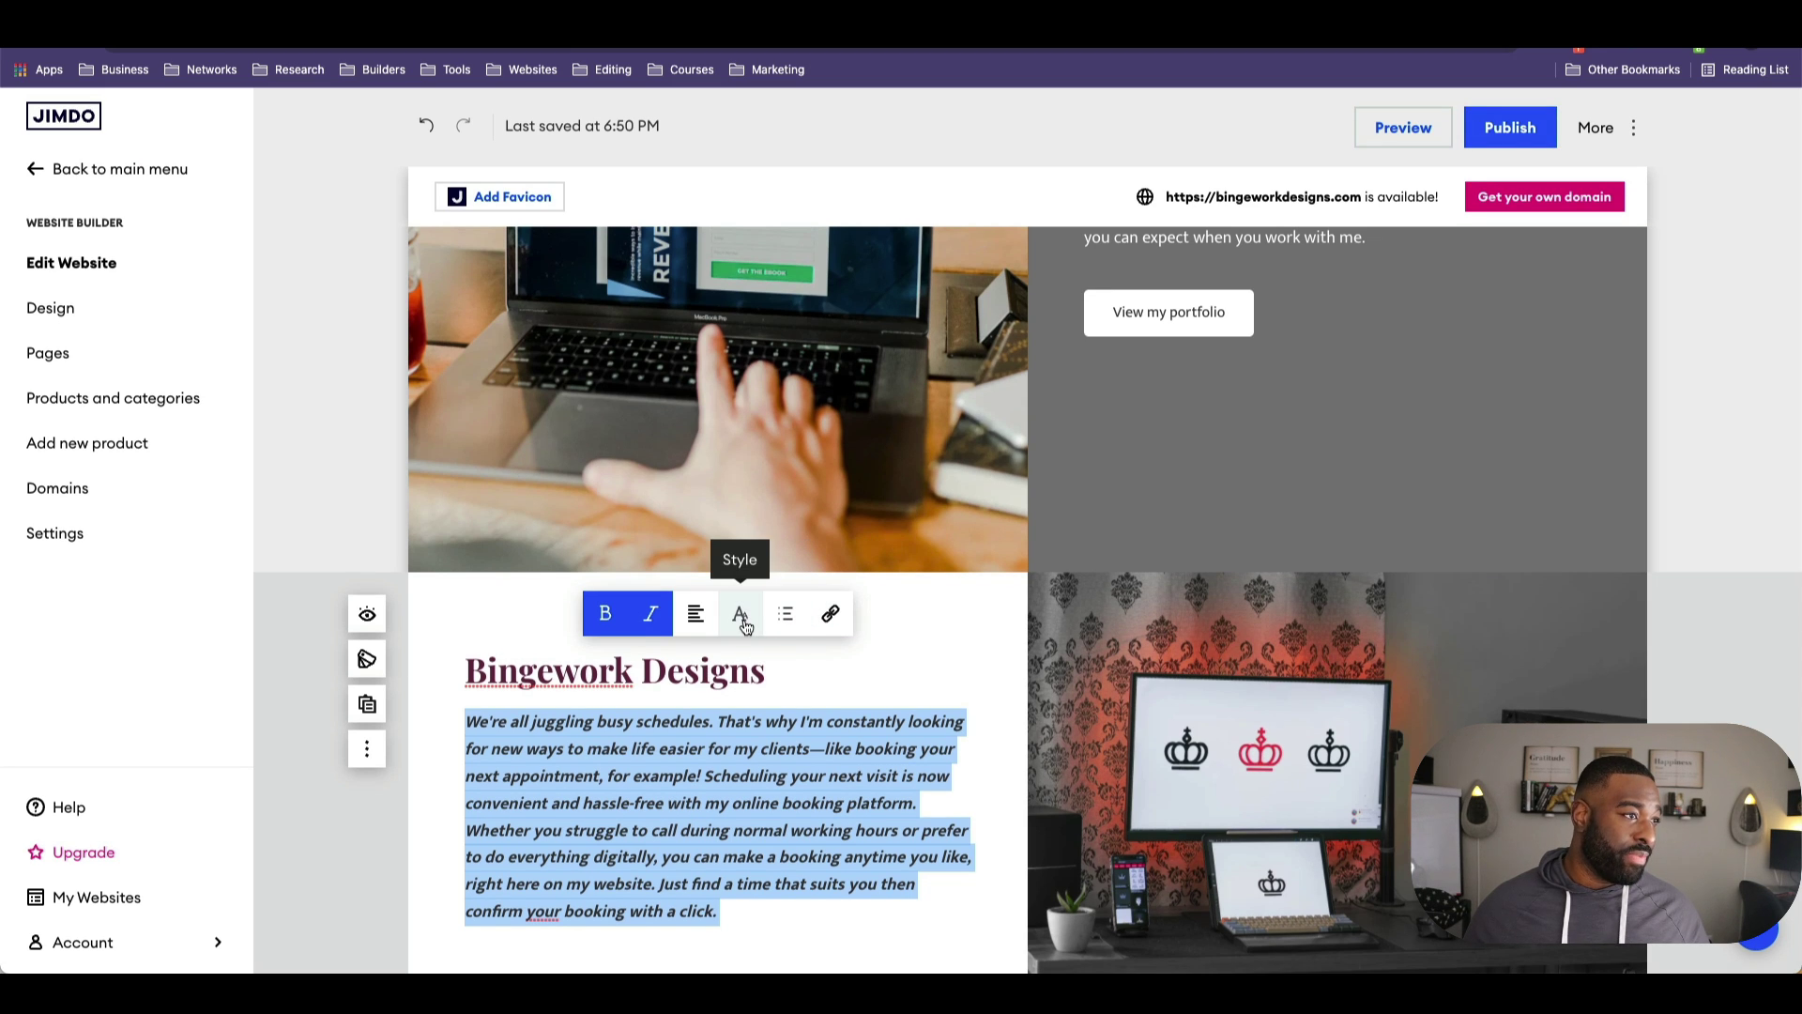
pyautogui.moveTo(748, 632)
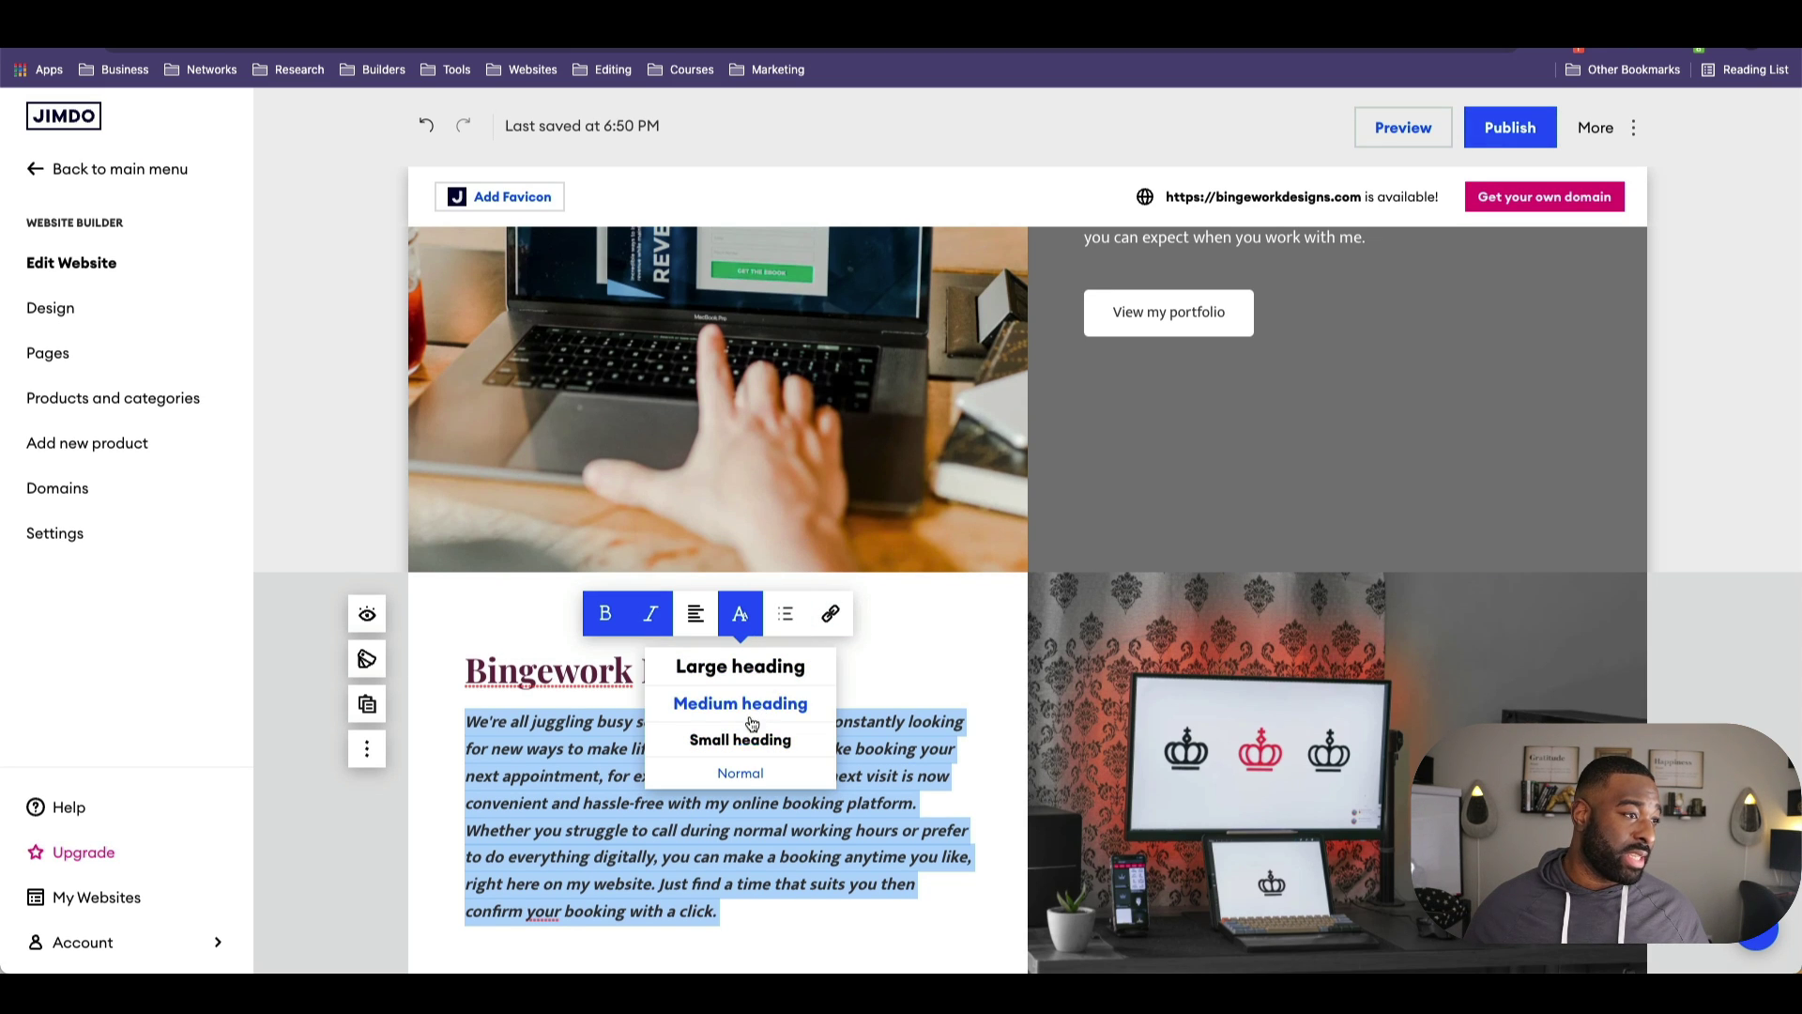
pyautogui.click(646, 615)
pyautogui.click(753, 722)
pyautogui.scroll(10, 1053, 160)
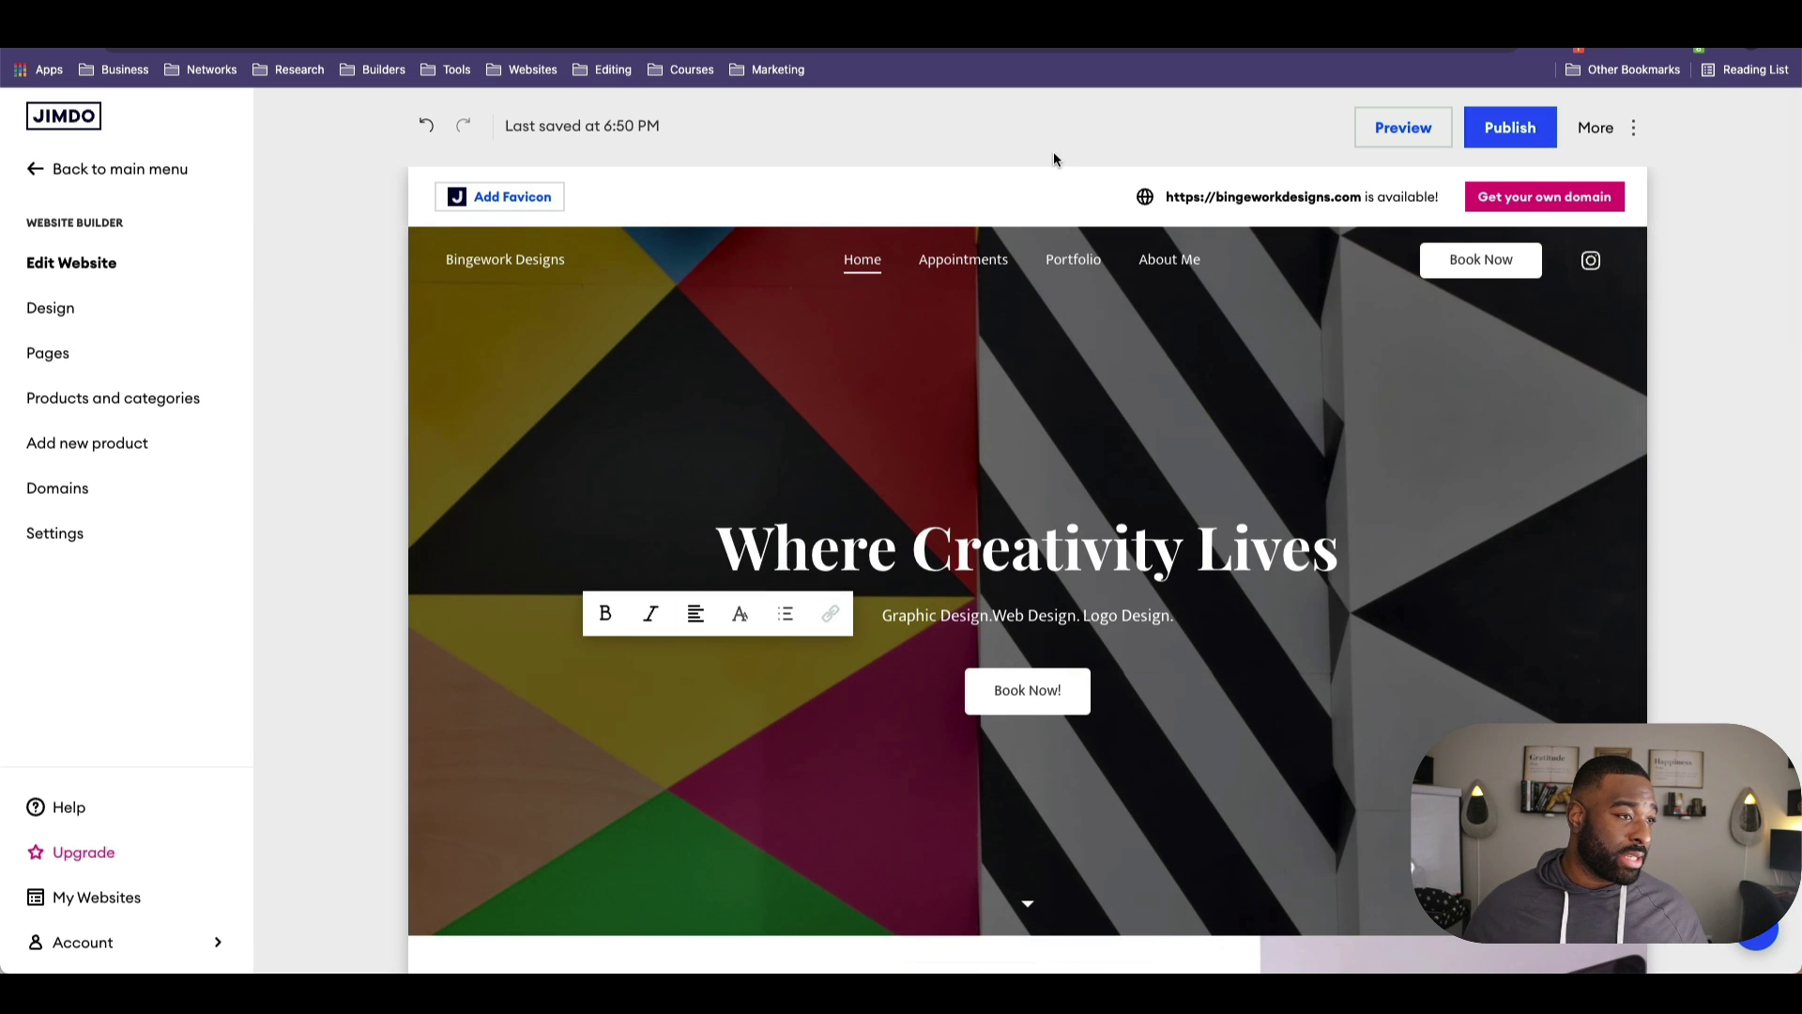
# Step: Swap the Appointments page image for the saved man-in-sunglasses photo, then go to Portfolio
pyautogui.click(991, 268)
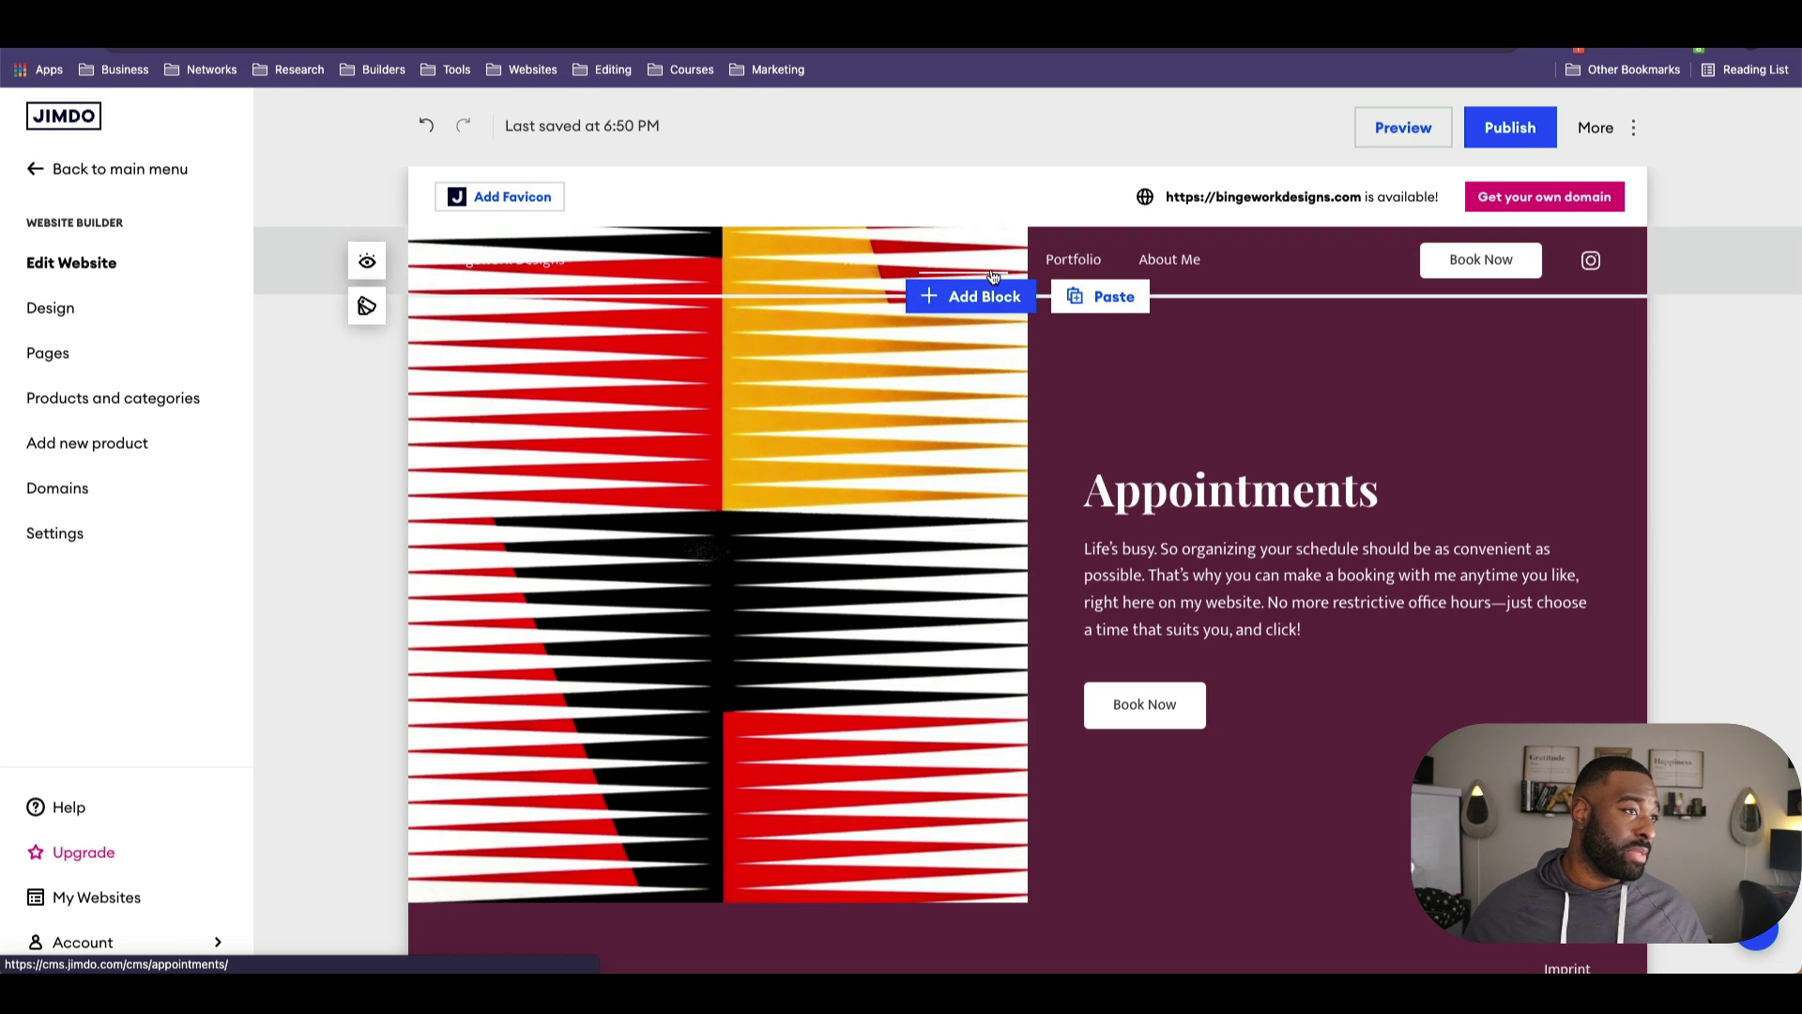
pyautogui.click(789, 516)
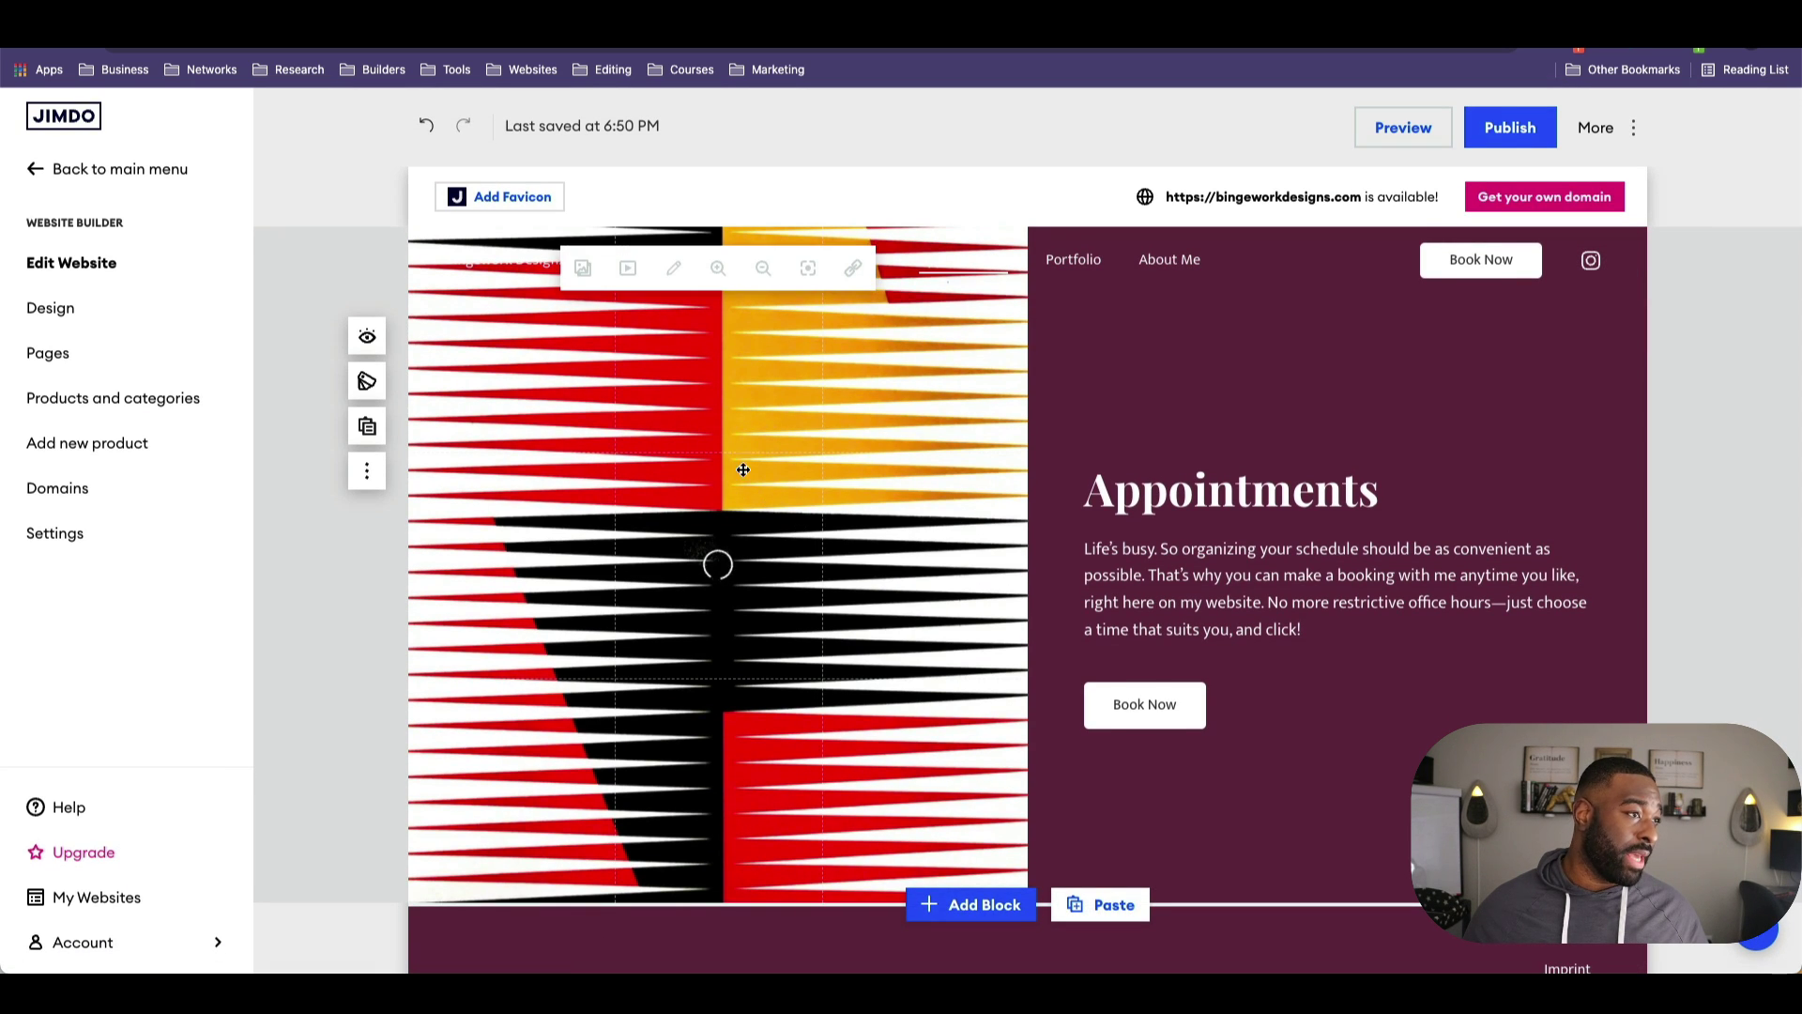
pyautogui.click(582, 266)
pyautogui.scroll(-10, 813, 500)
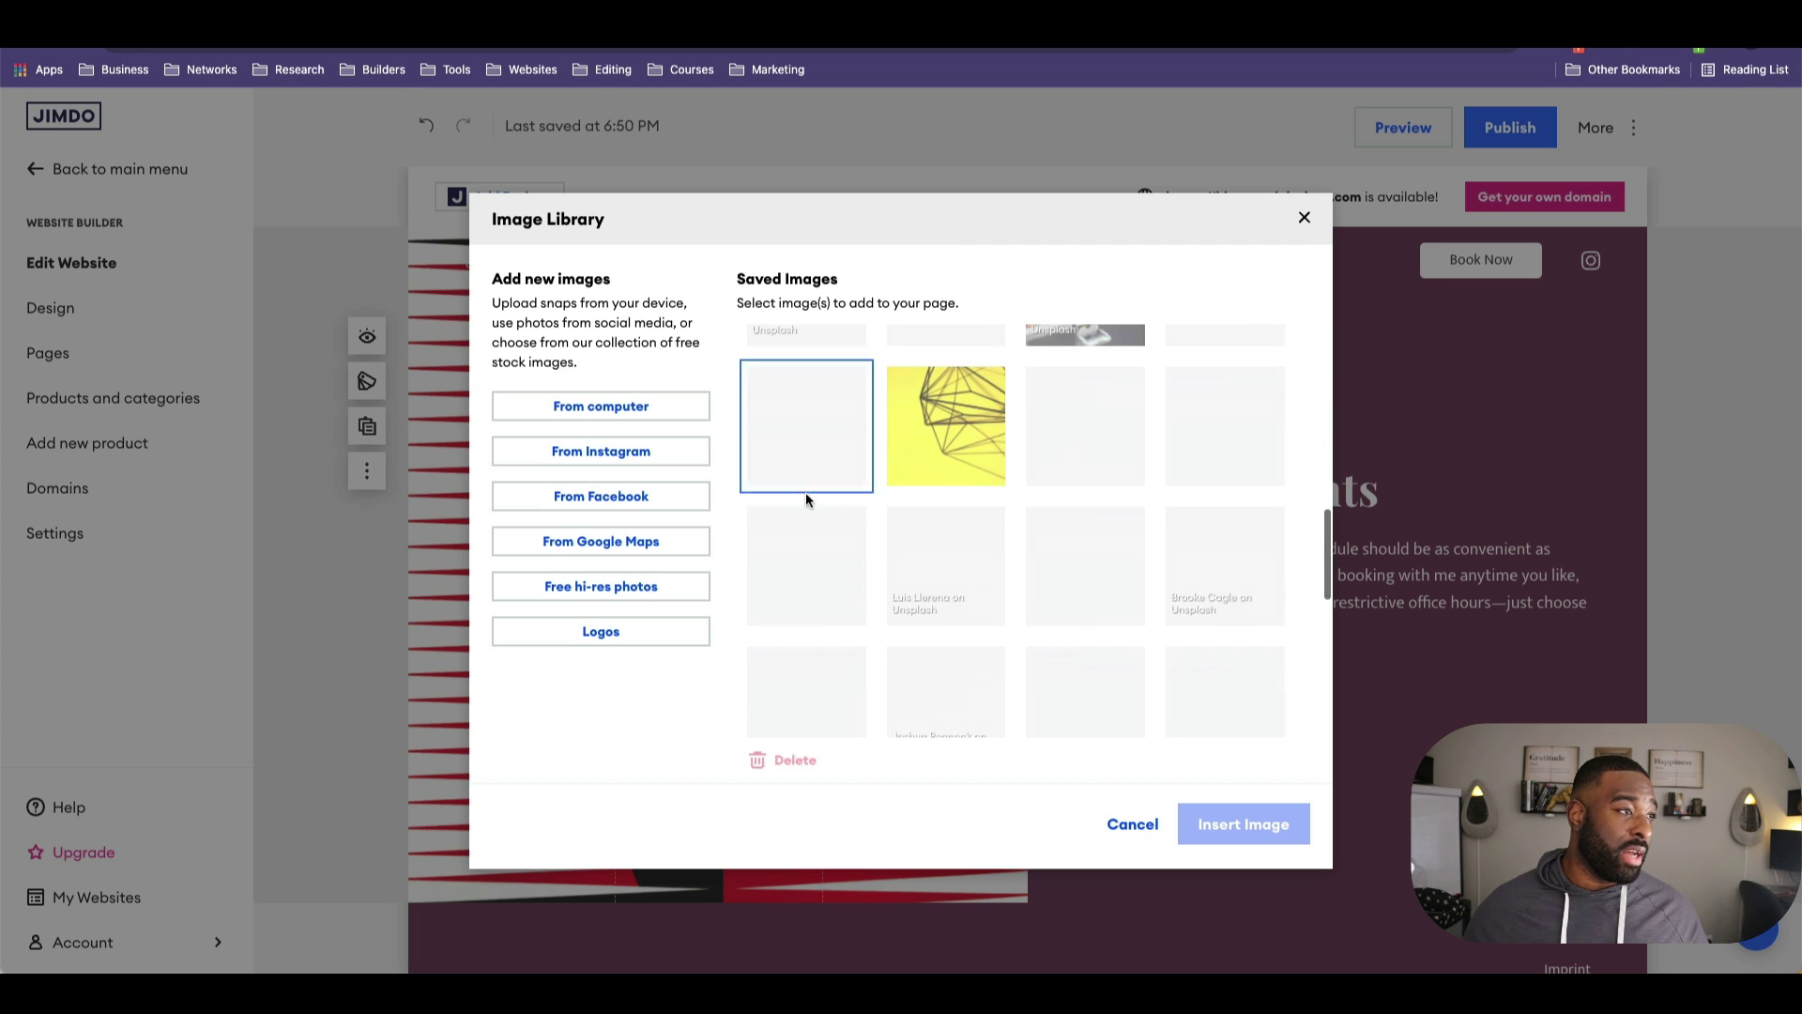
pyautogui.scroll(-3, 1034, 566)
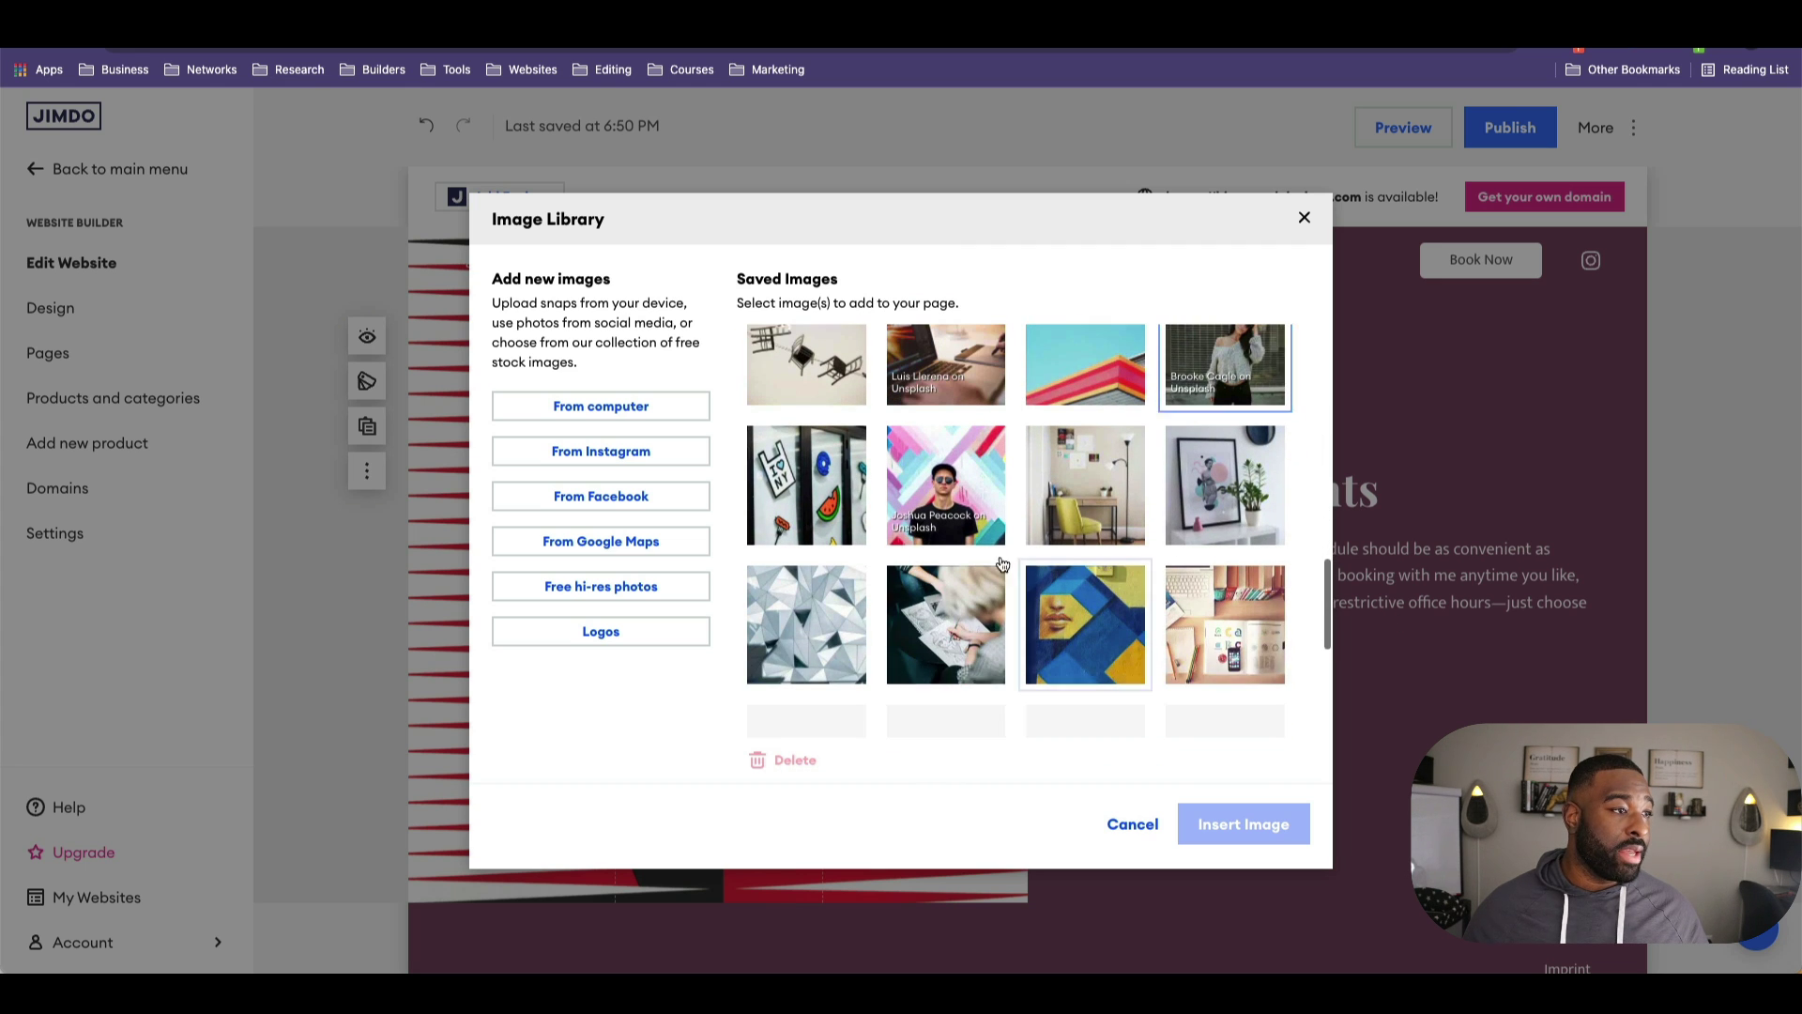
pyautogui.click(946, 485)
pyautogui.click(1244, 823)
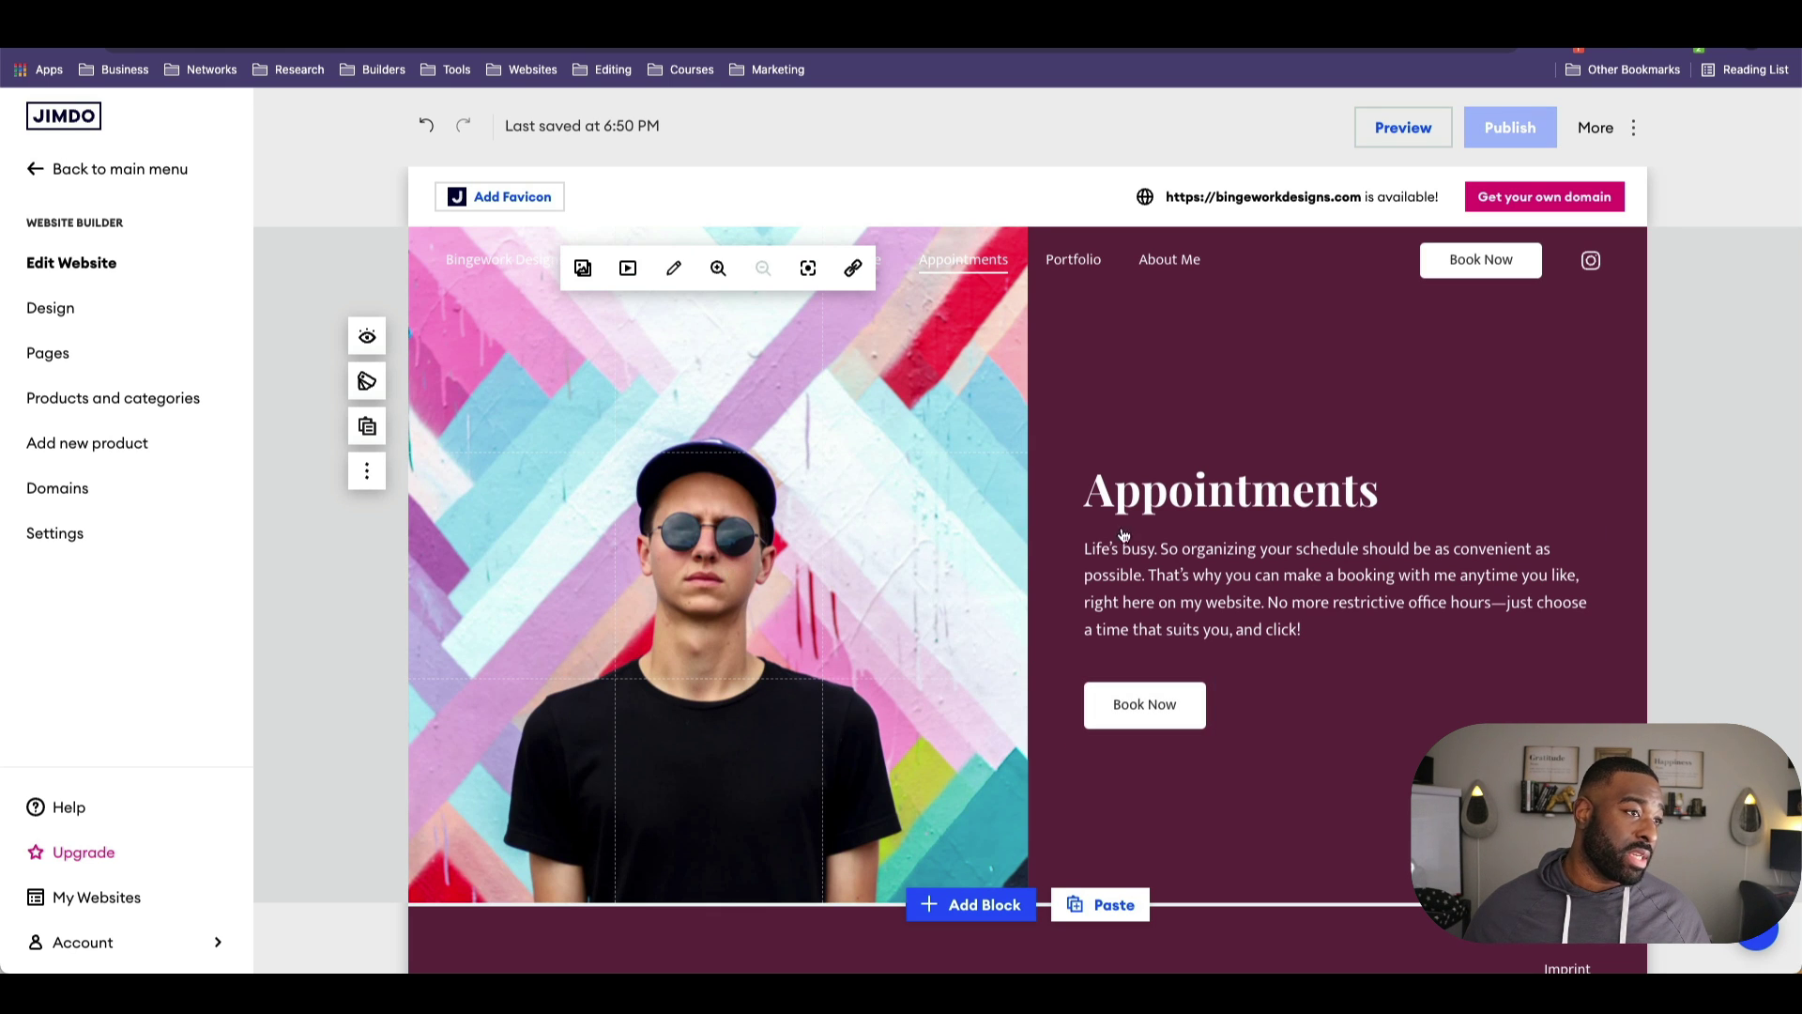
pyautogui.scroll(-3, 1230, 550)
pyautogui.scroll(3, 1264, 802)
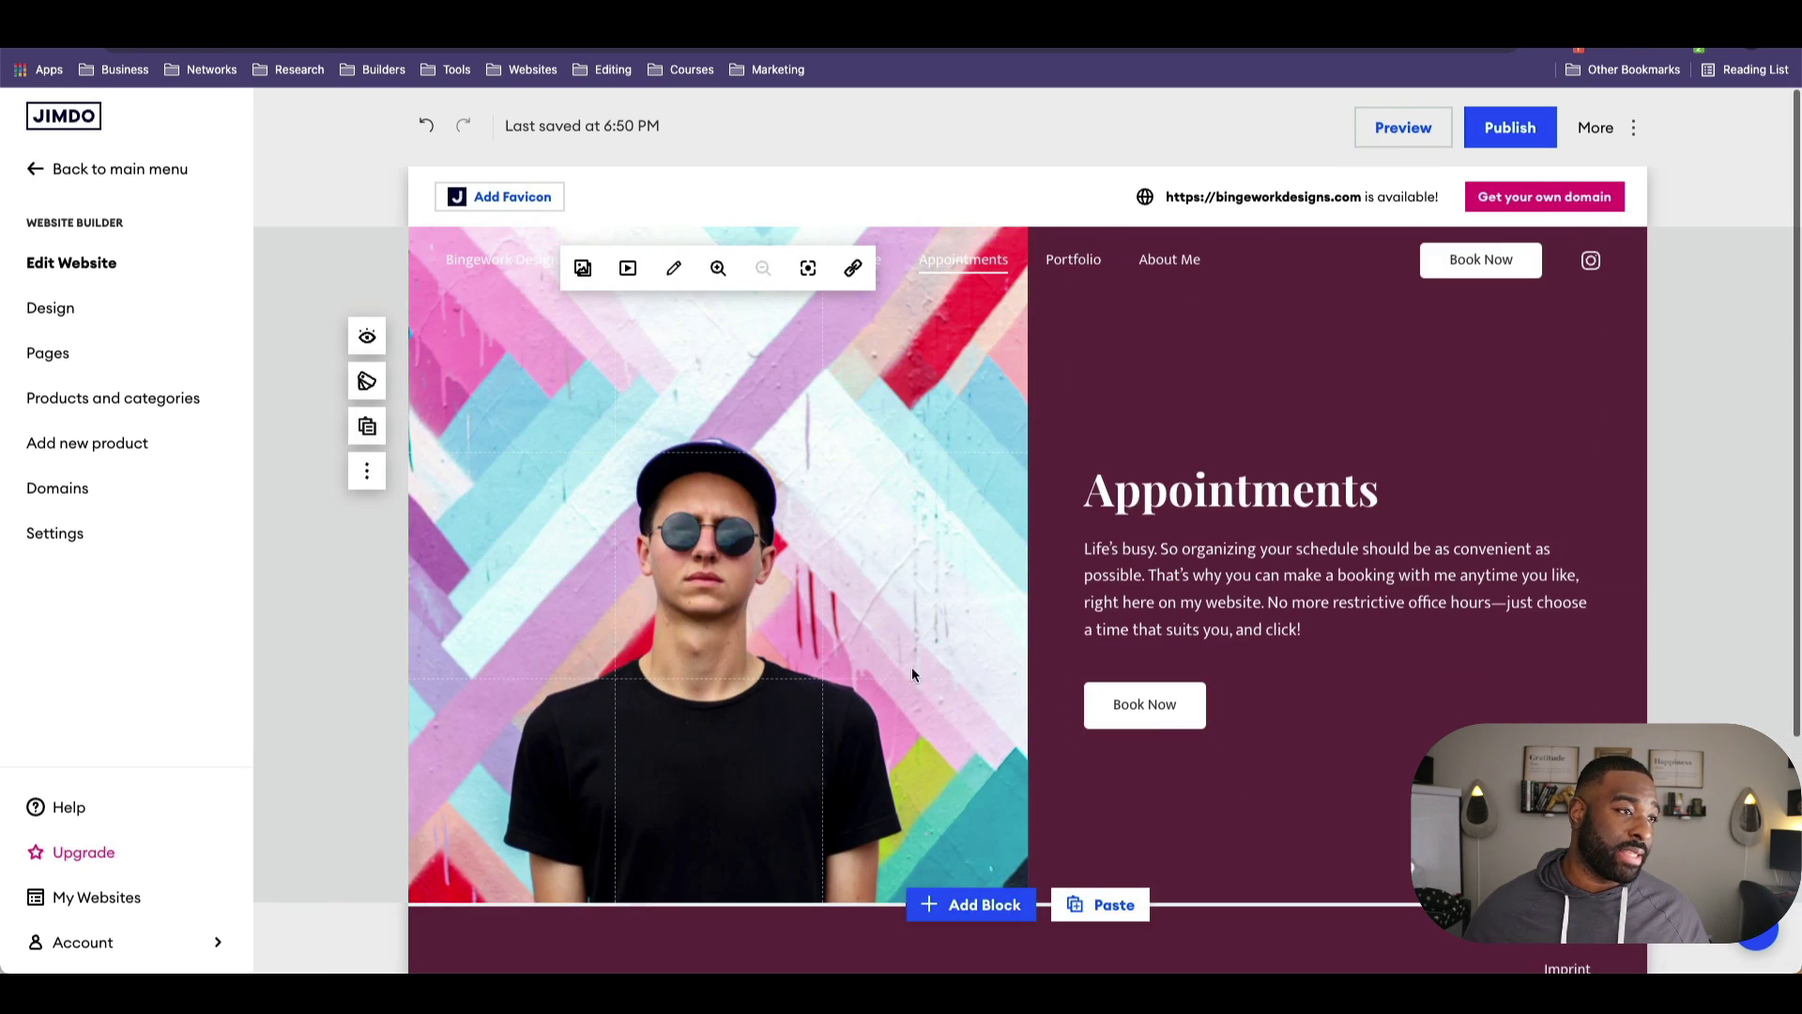
pyautogui.click(1072, 259)
# Step: Duplicate the plant-and-notebook image block three times, then undo one copy
pyautogui.scroll(-2, 1093, 610)
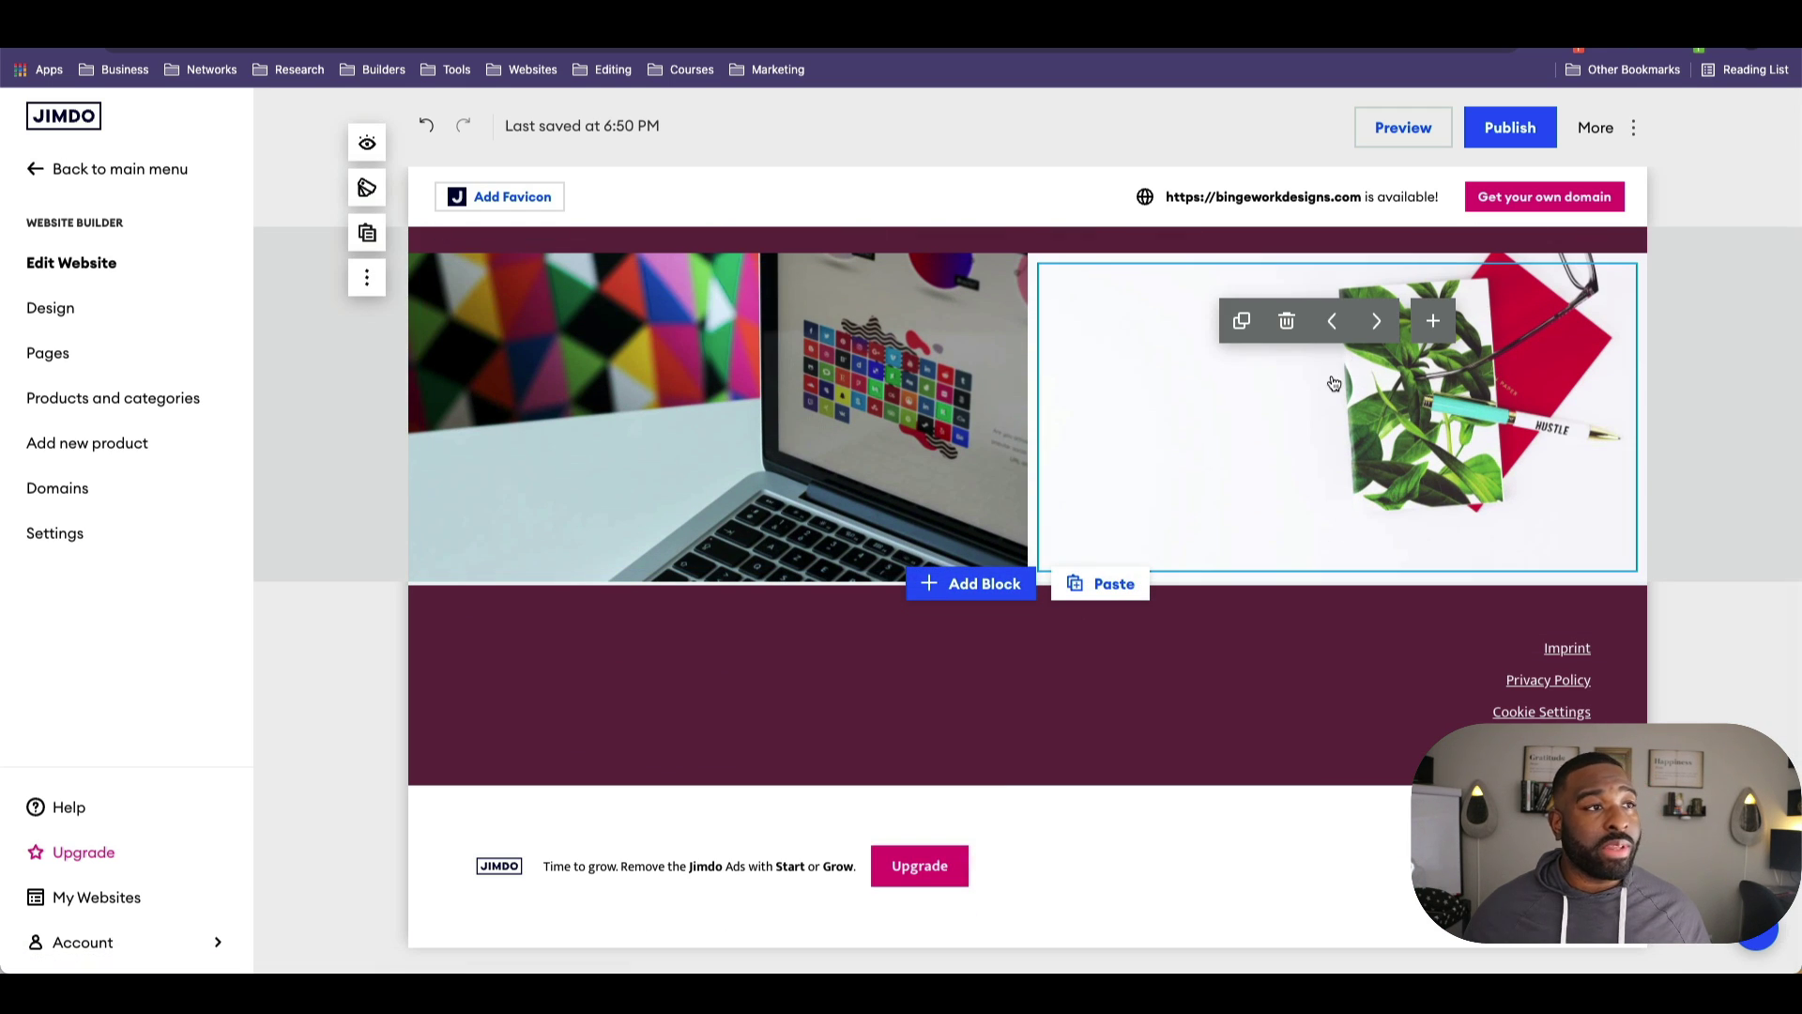
pyautogui.click(1240, 321)
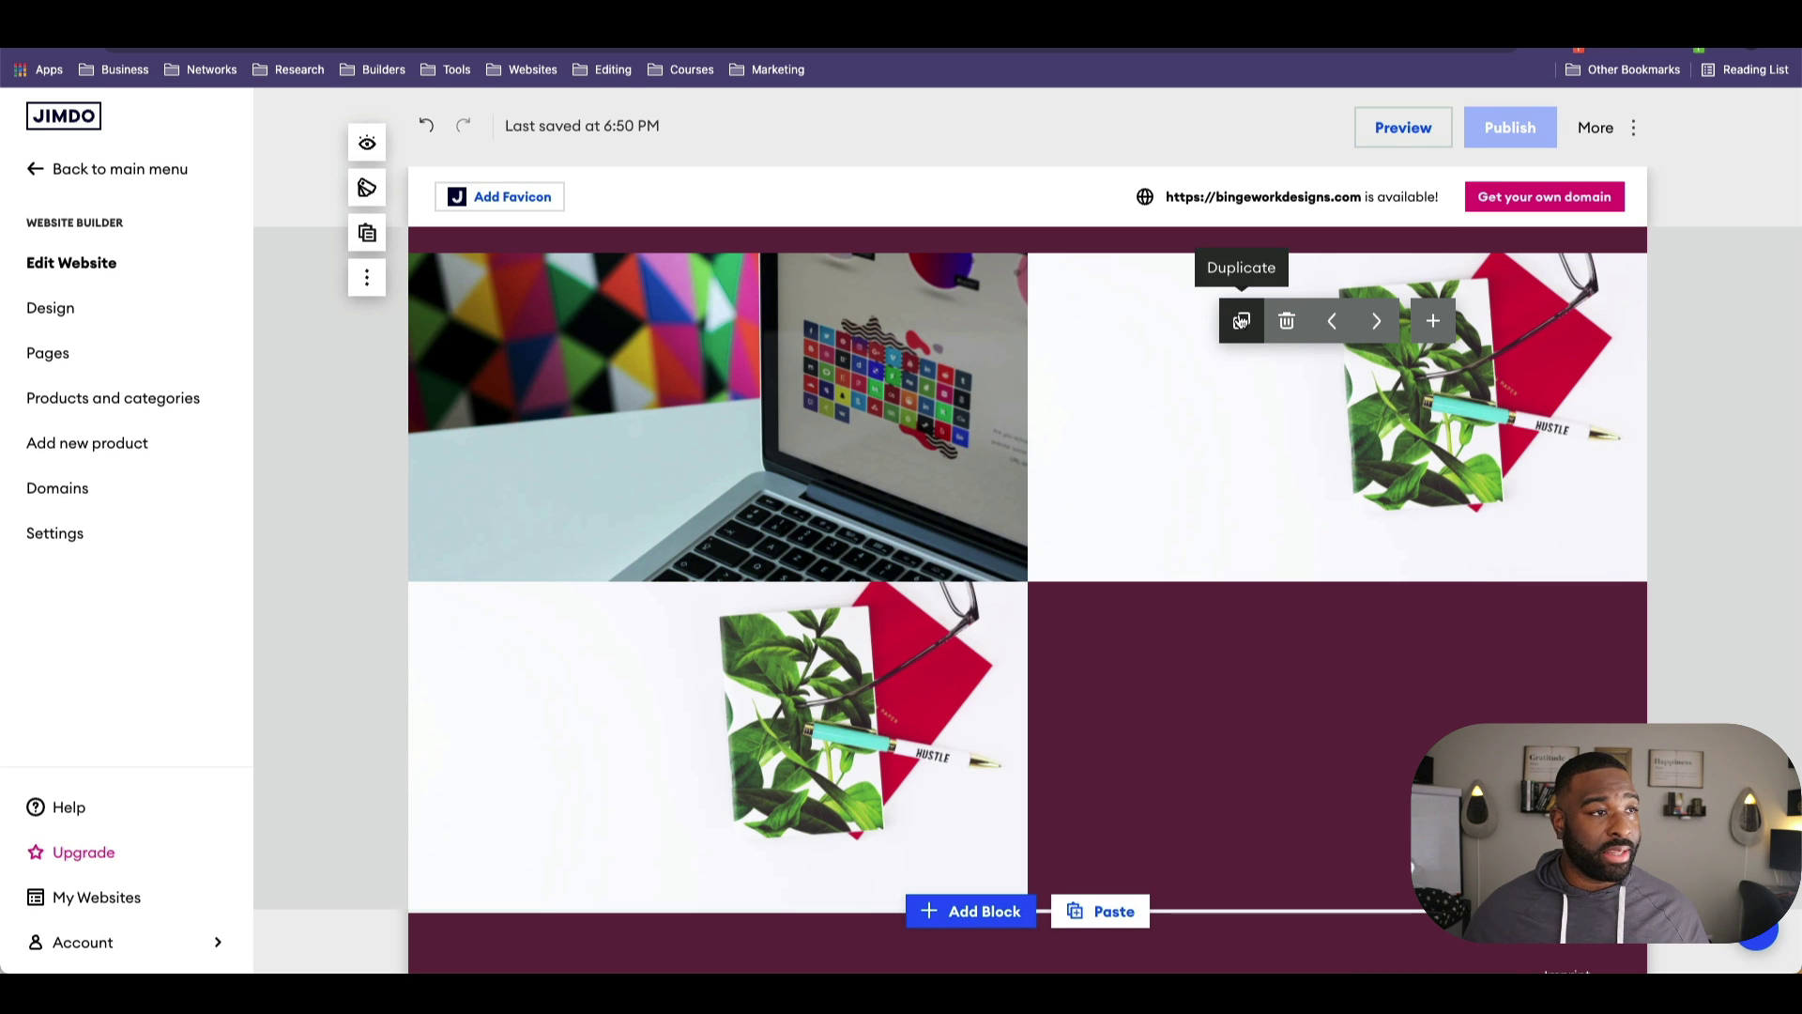
pyautogui.click(1239, 320)
pyautogui.click(1239, 320)
pyautogui.click(1239, 320)
pyautogui.scroll(-4, 1135, 539)
pyautogui.press('super+z')
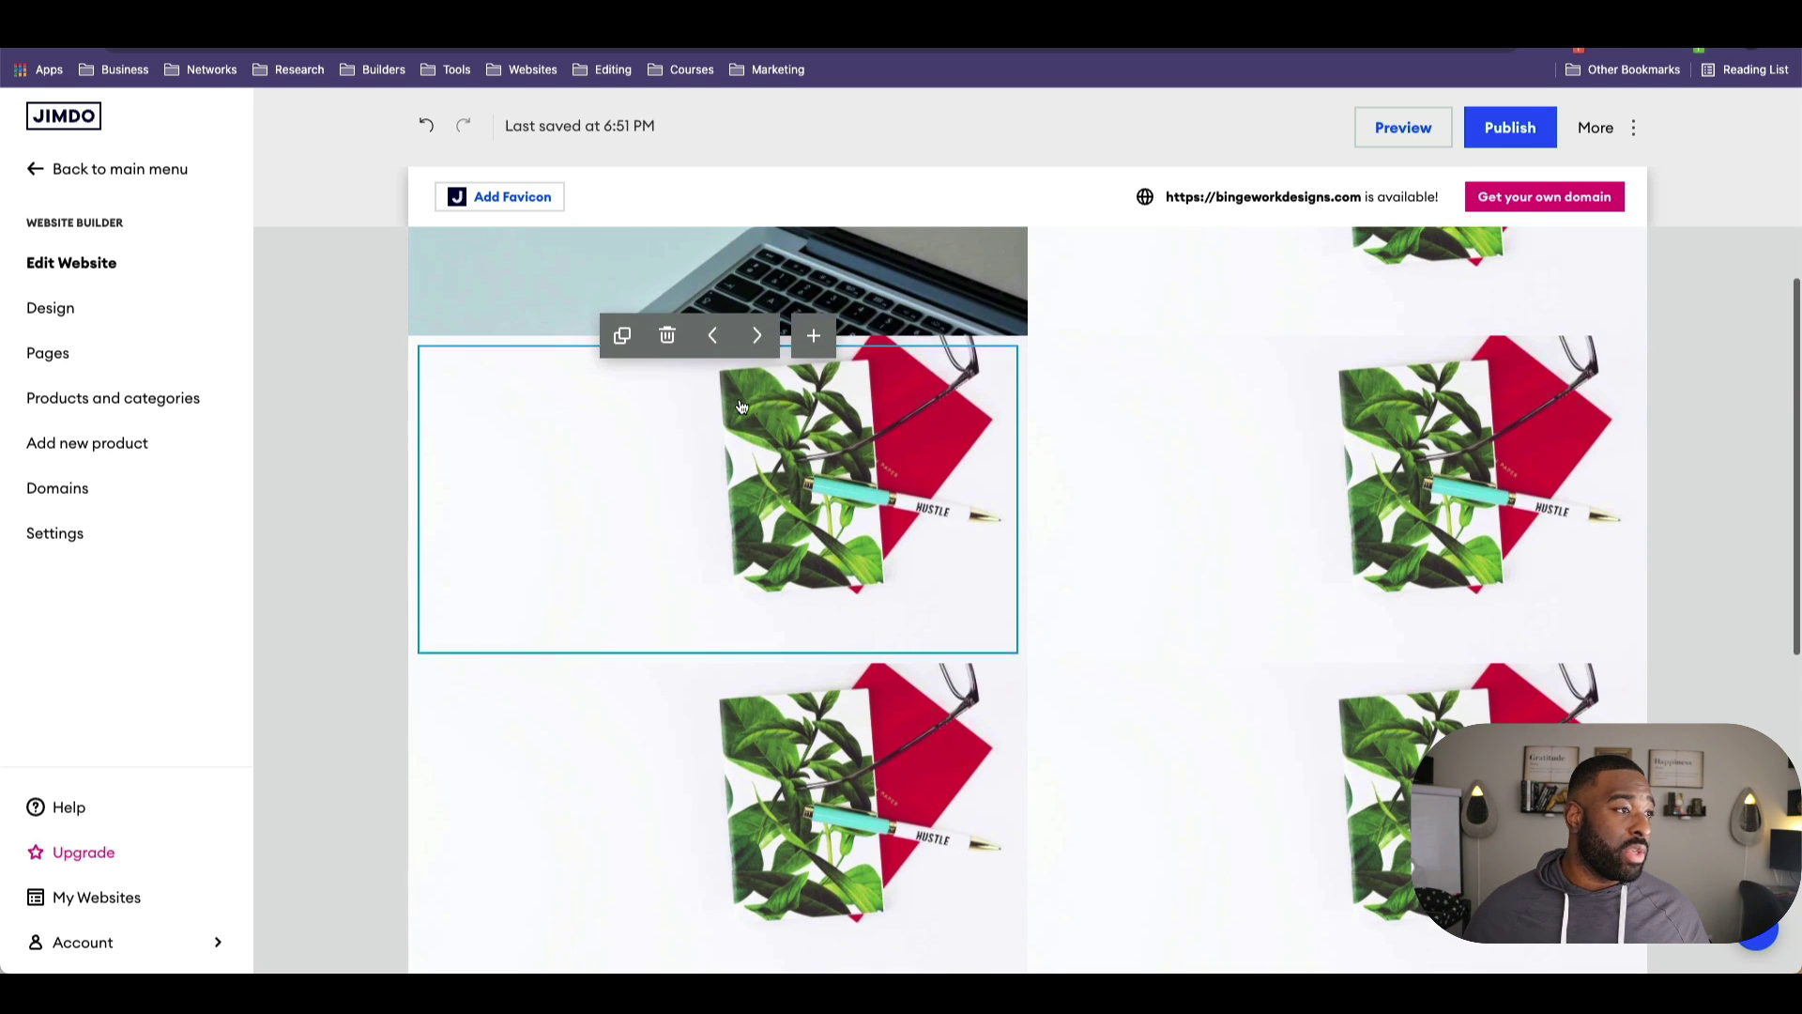
# Step: Delete three extra gallery tiles, leaving only the laptop and plant images
pyautogui.click(813, 347)
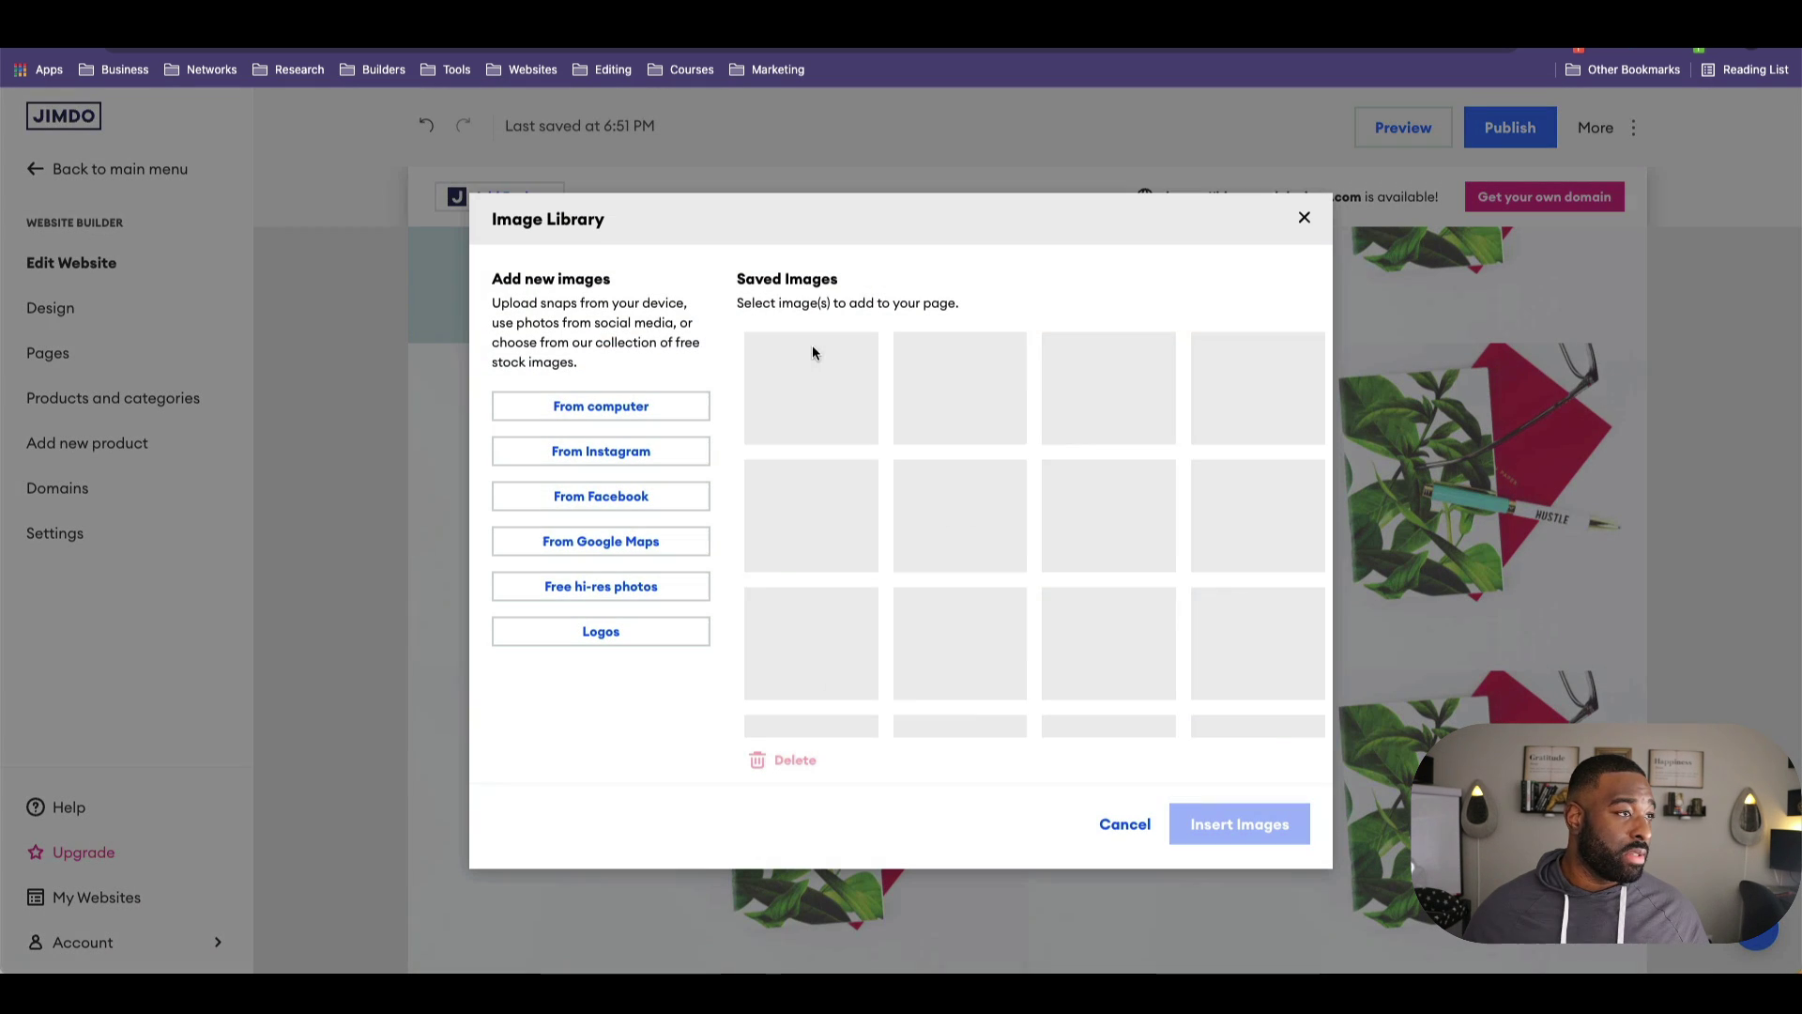
pyautogui.click(1306, 216)
pyautogui.scroll(5, 732, 623)
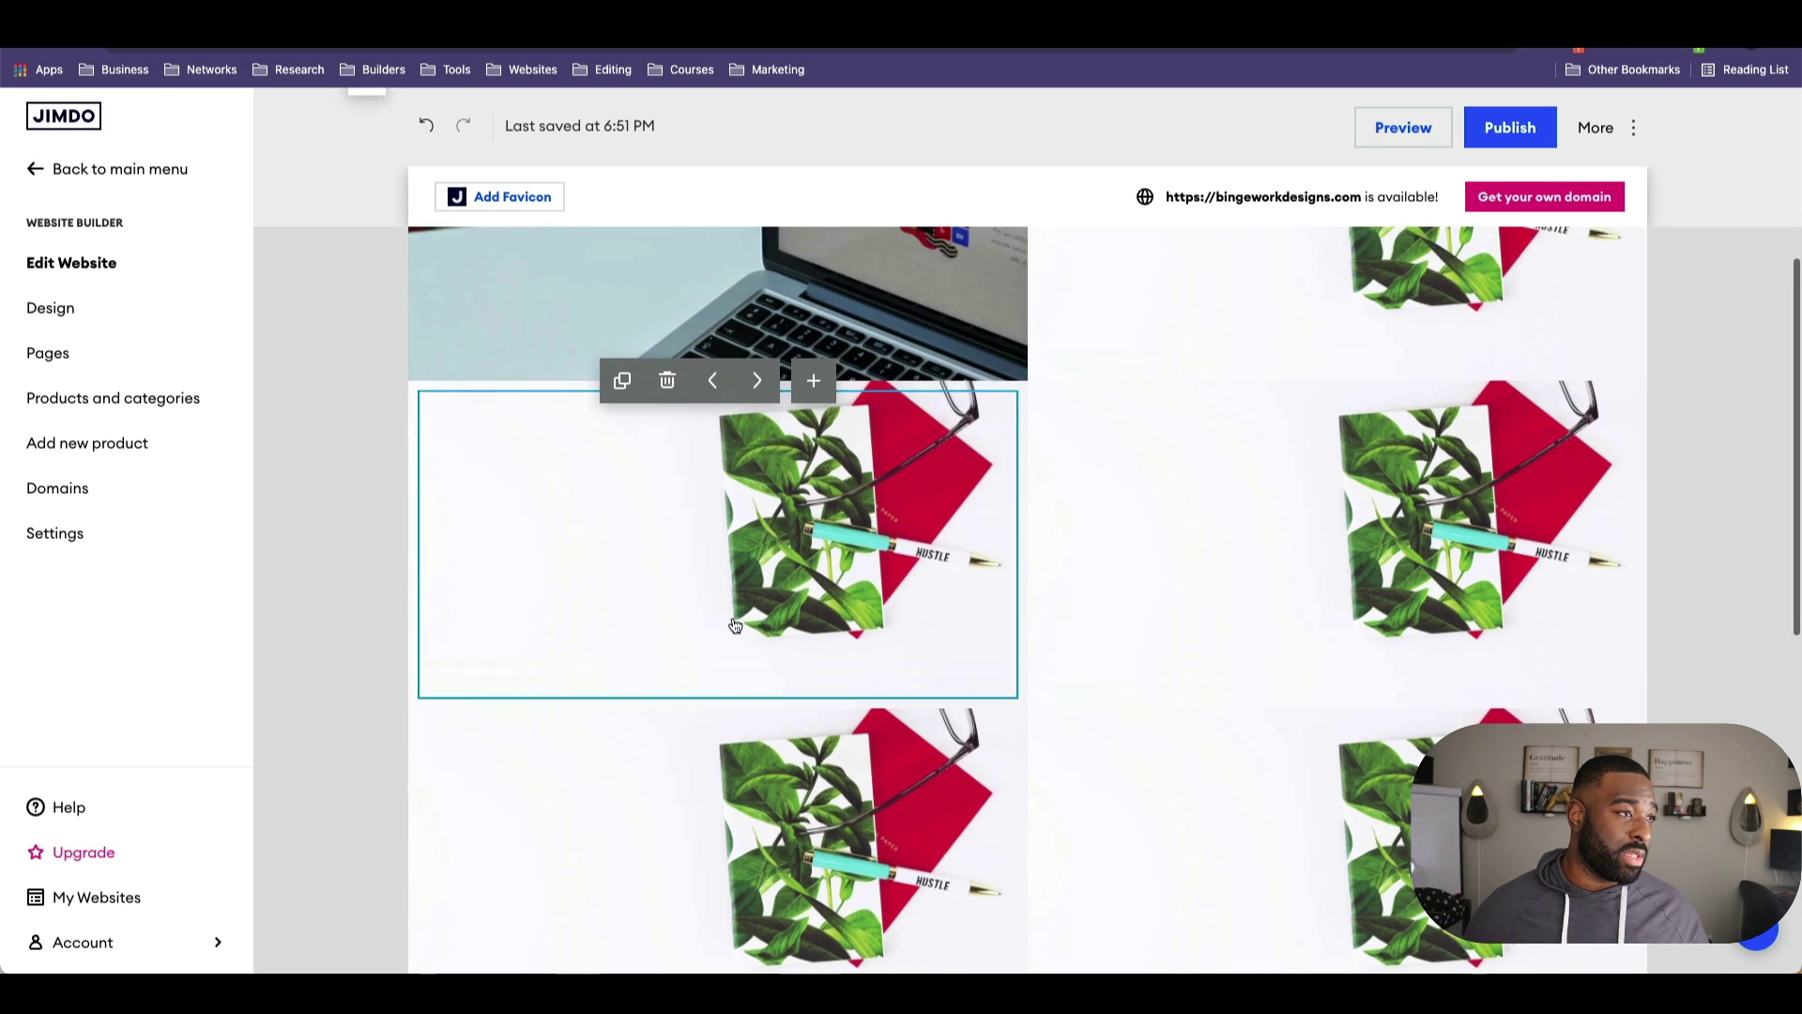
pyautogui.scroll(-5, 741, 620)
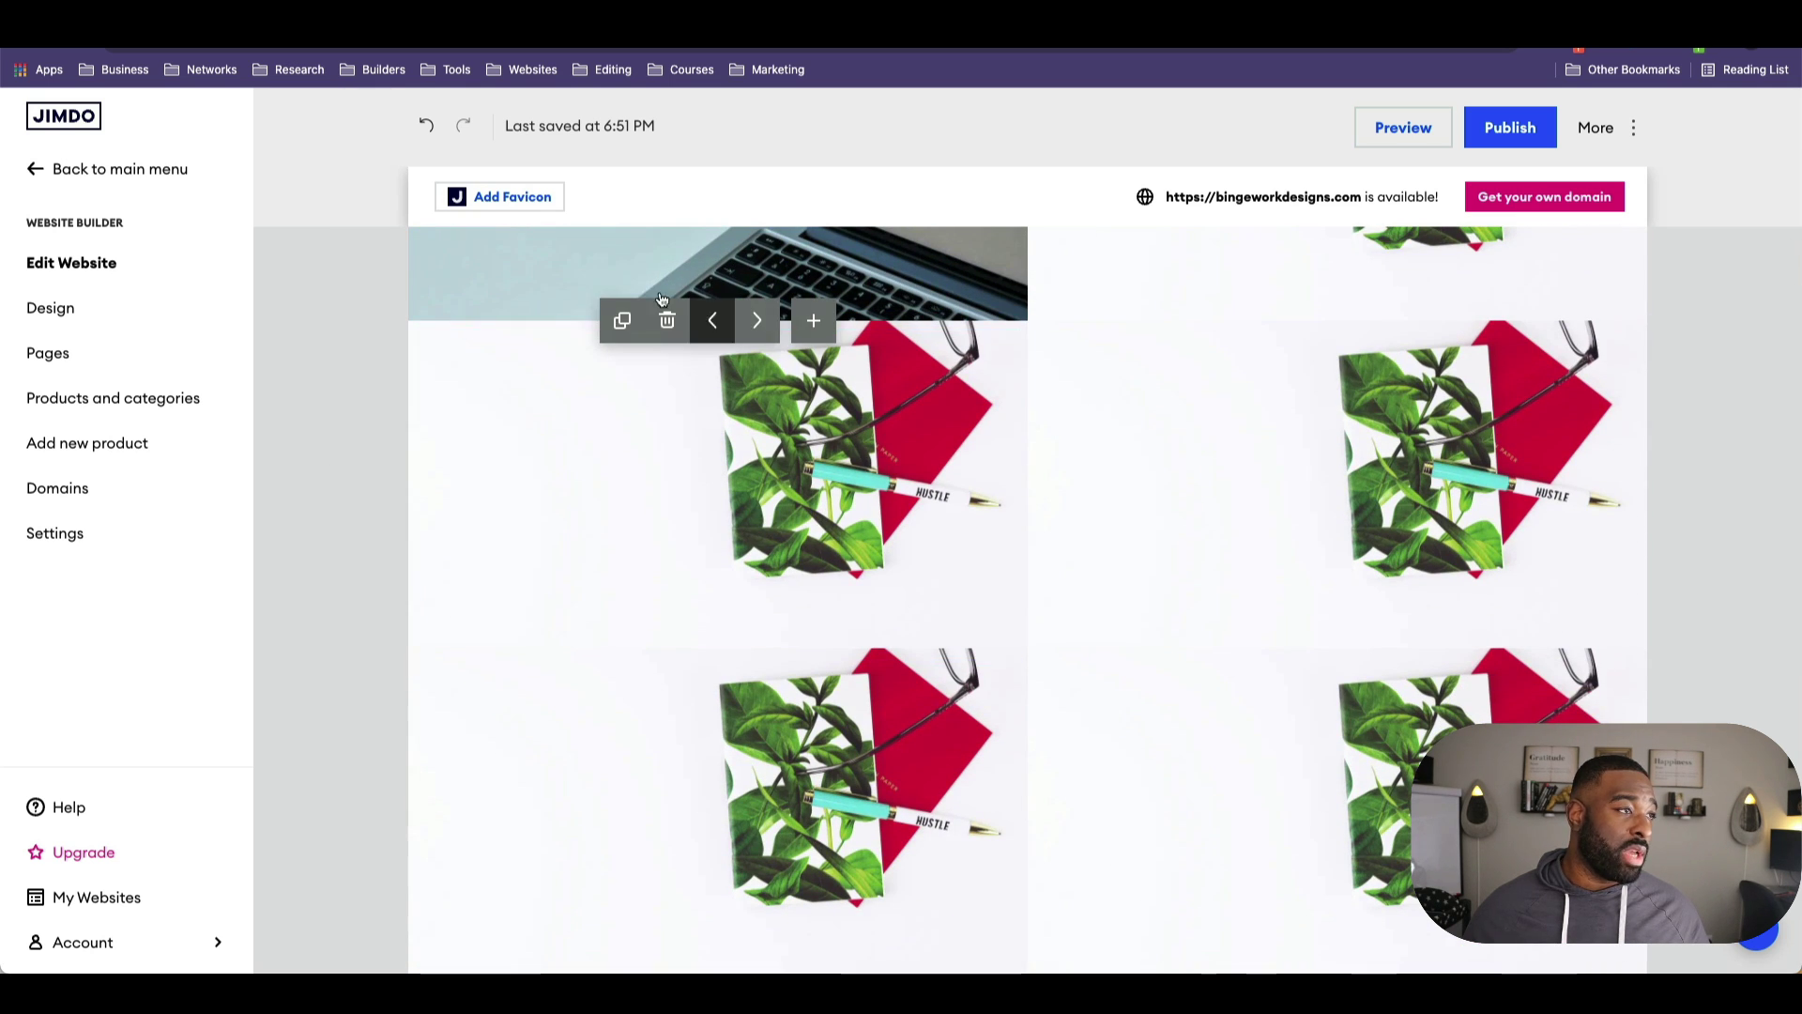
pyautogui.click(669, 324)
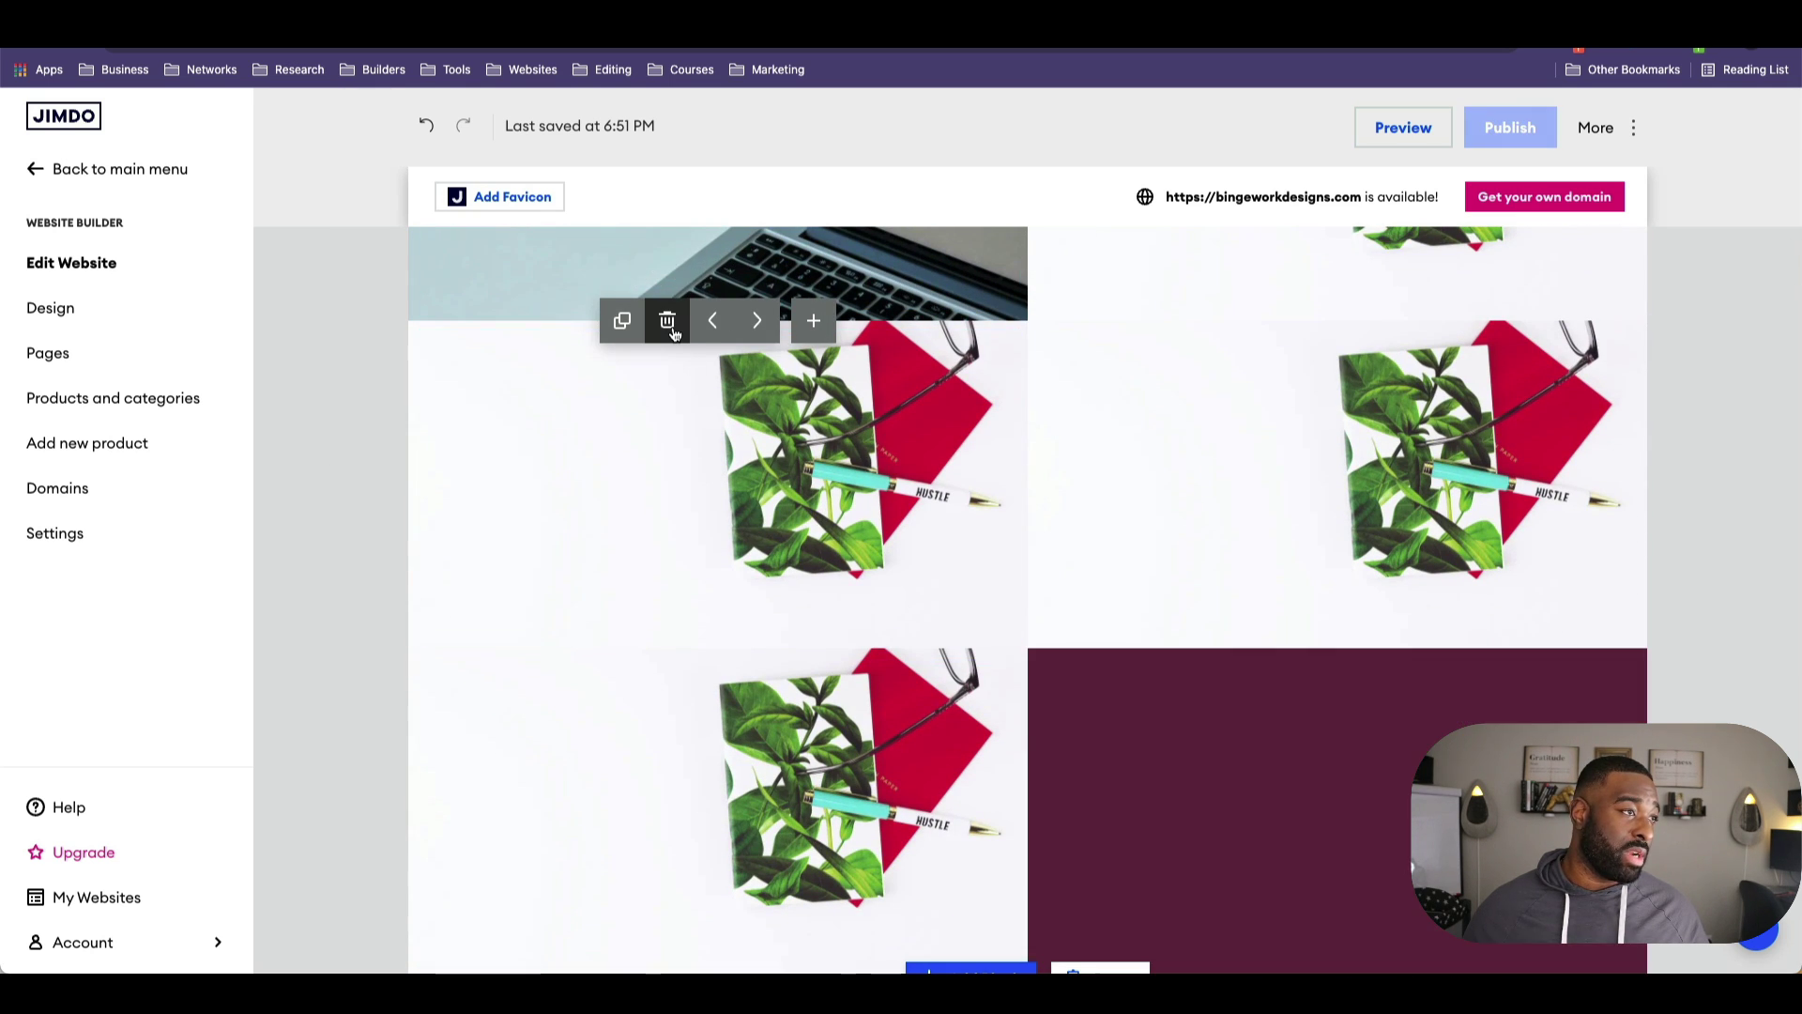
pyautogui.click(669, 322)
pyautogui.click(669, 322)
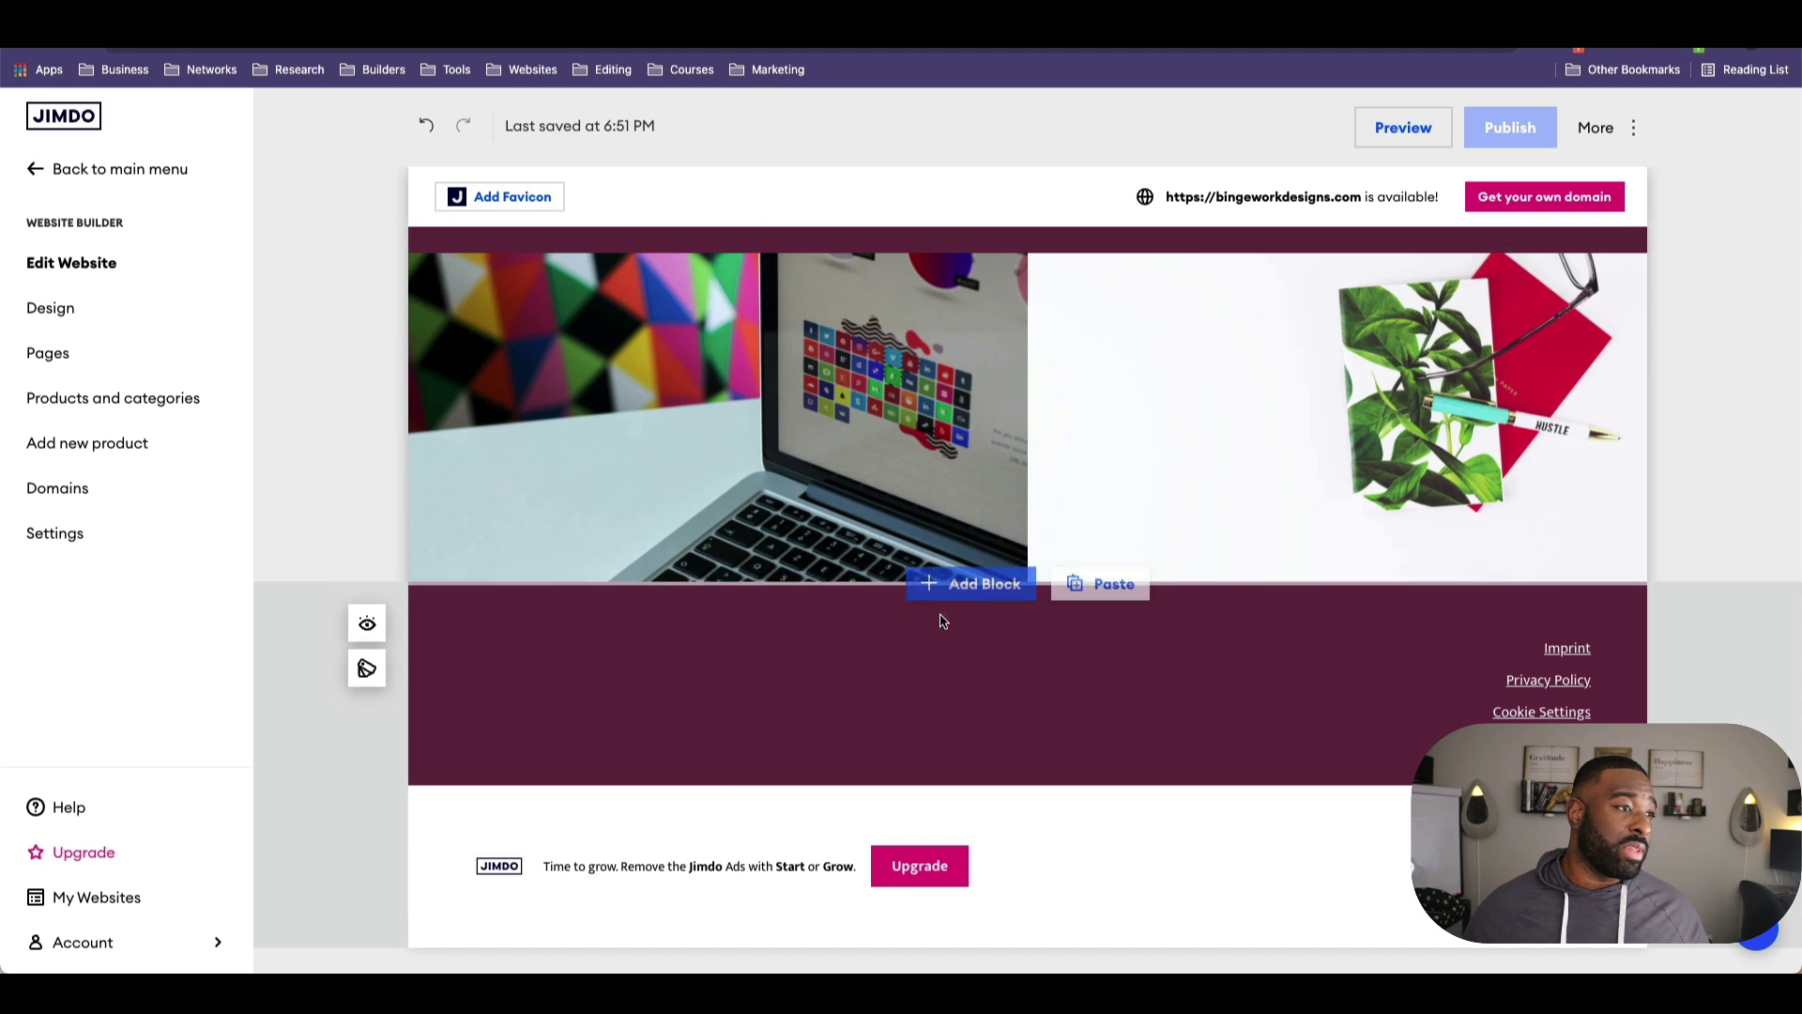
pyautogui.click(982, 584)
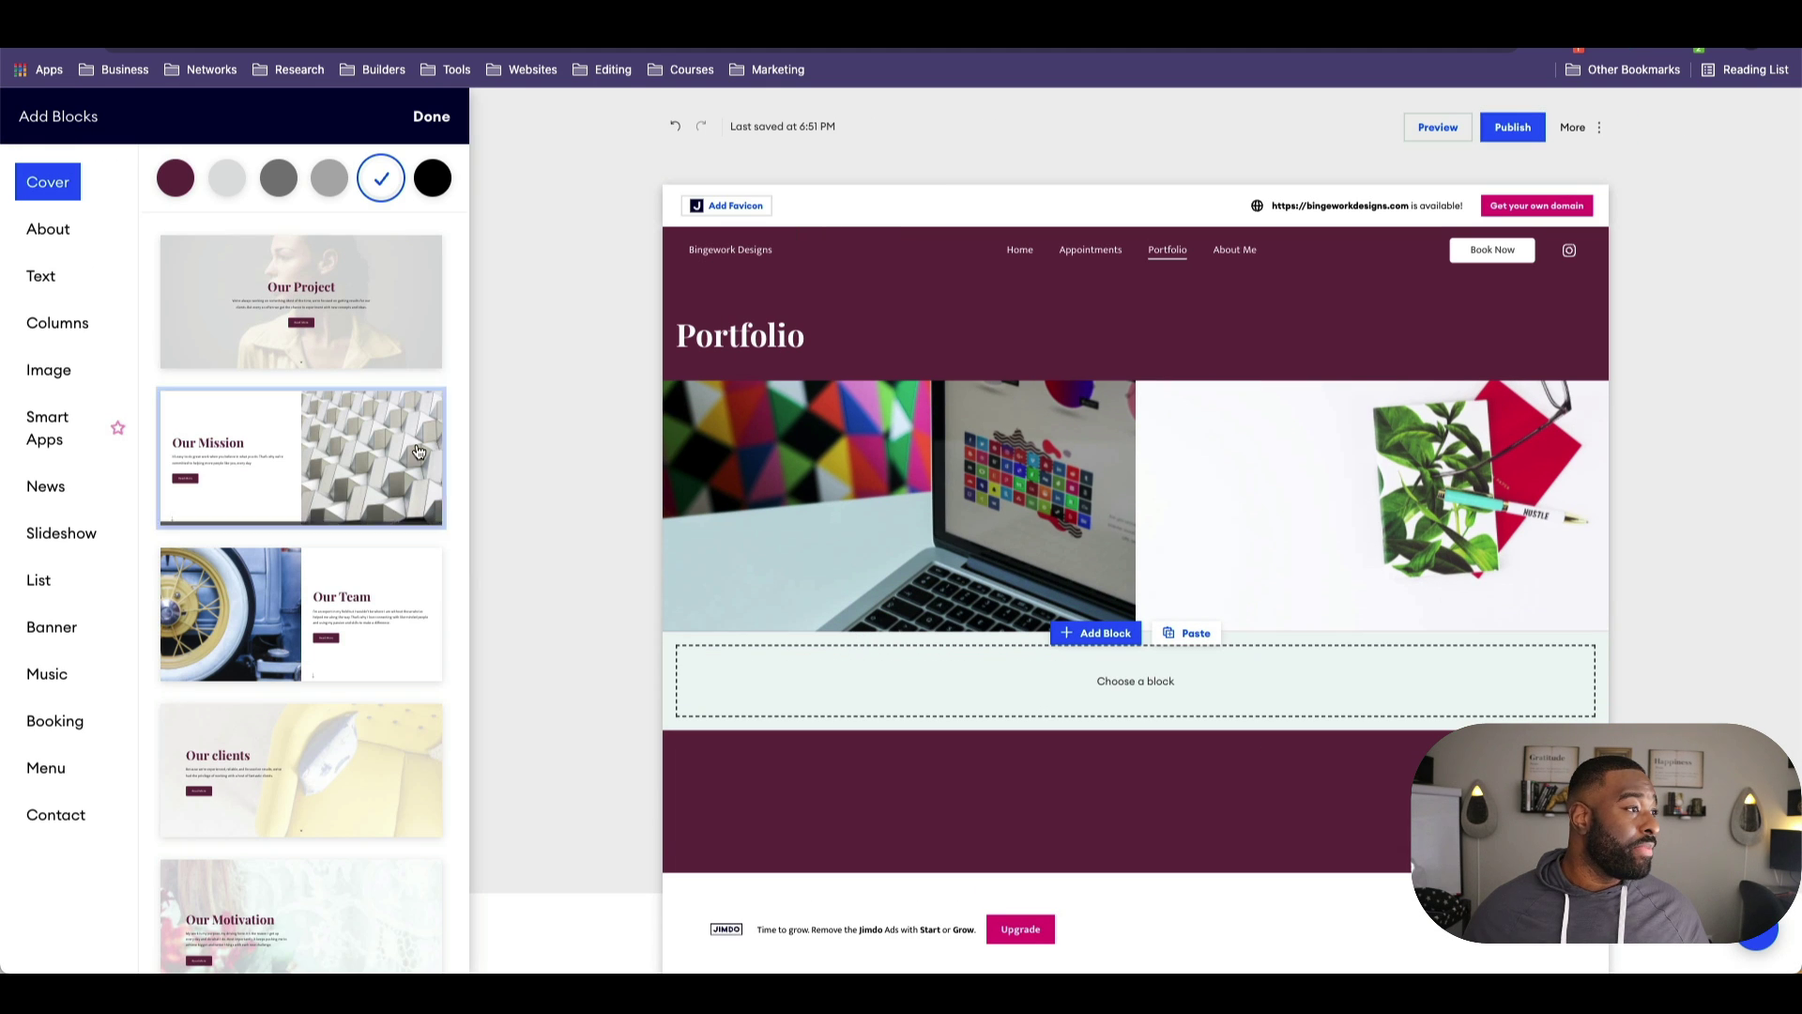
# Step: Add the graffiti photo collage image block, remove its salad photo, then undo the block
pyautogui.scroll(-5, 333, 474)
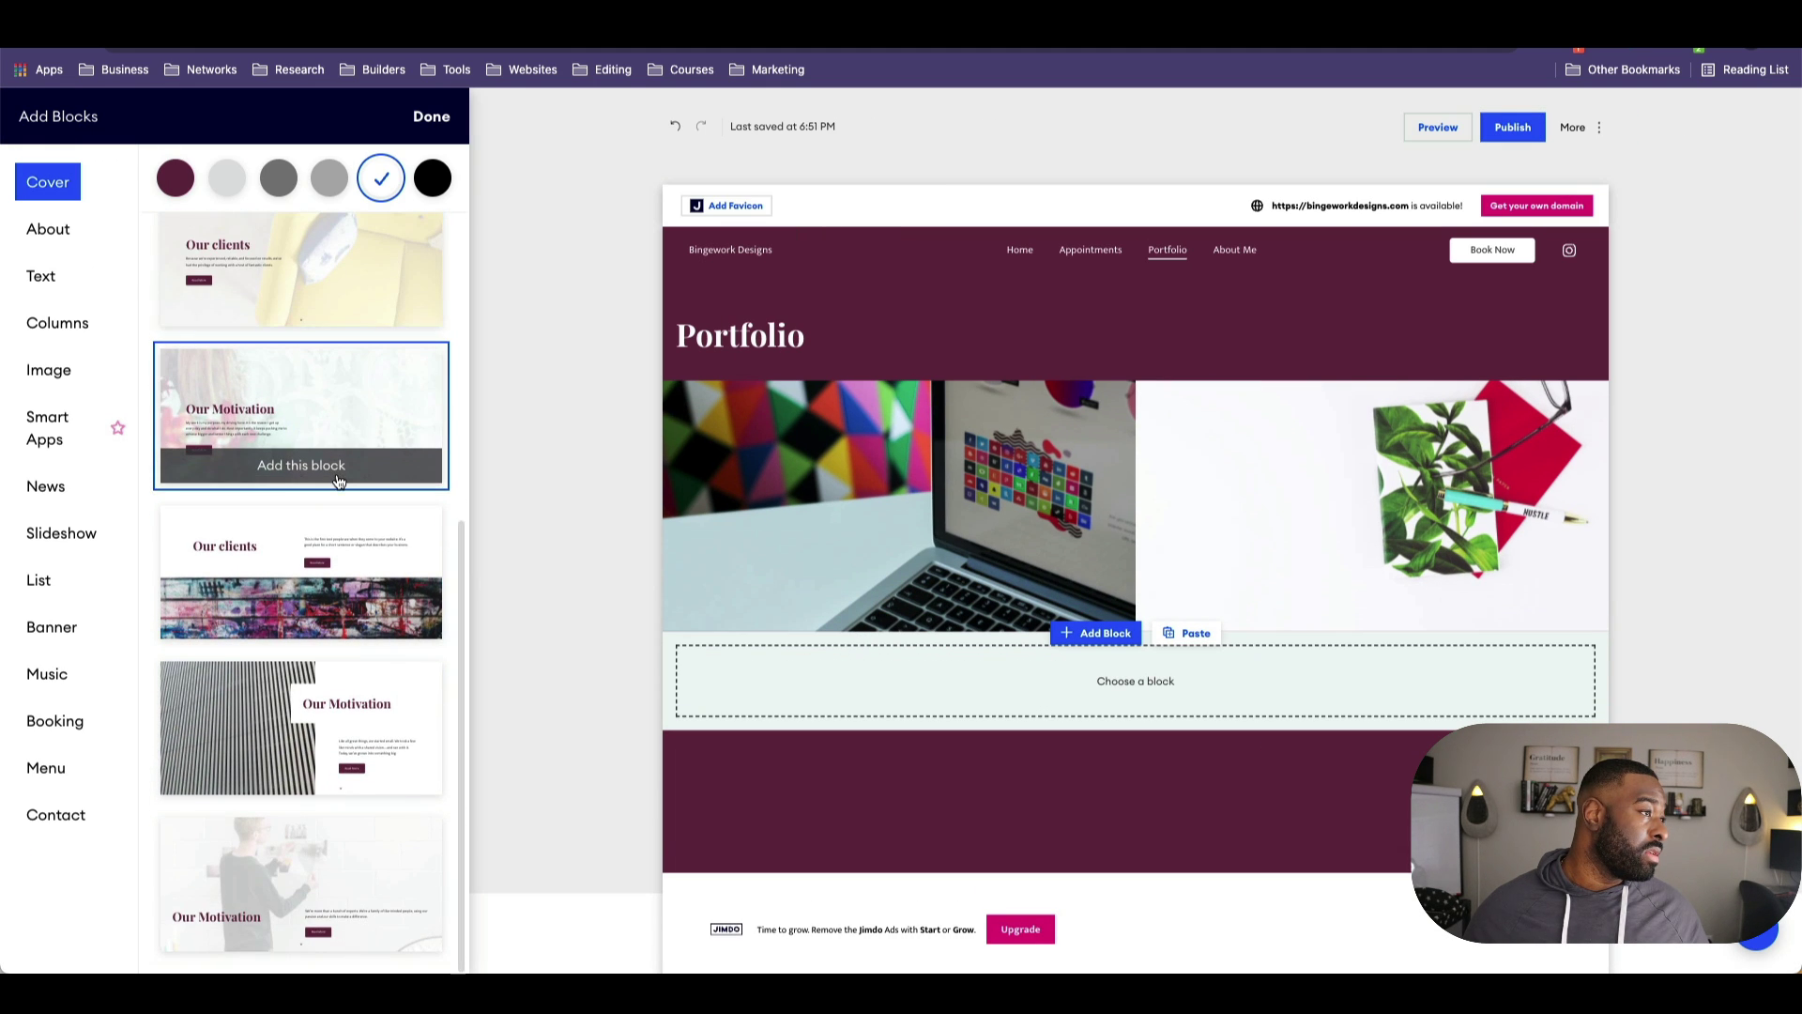
pyautogui.click(66, 373)
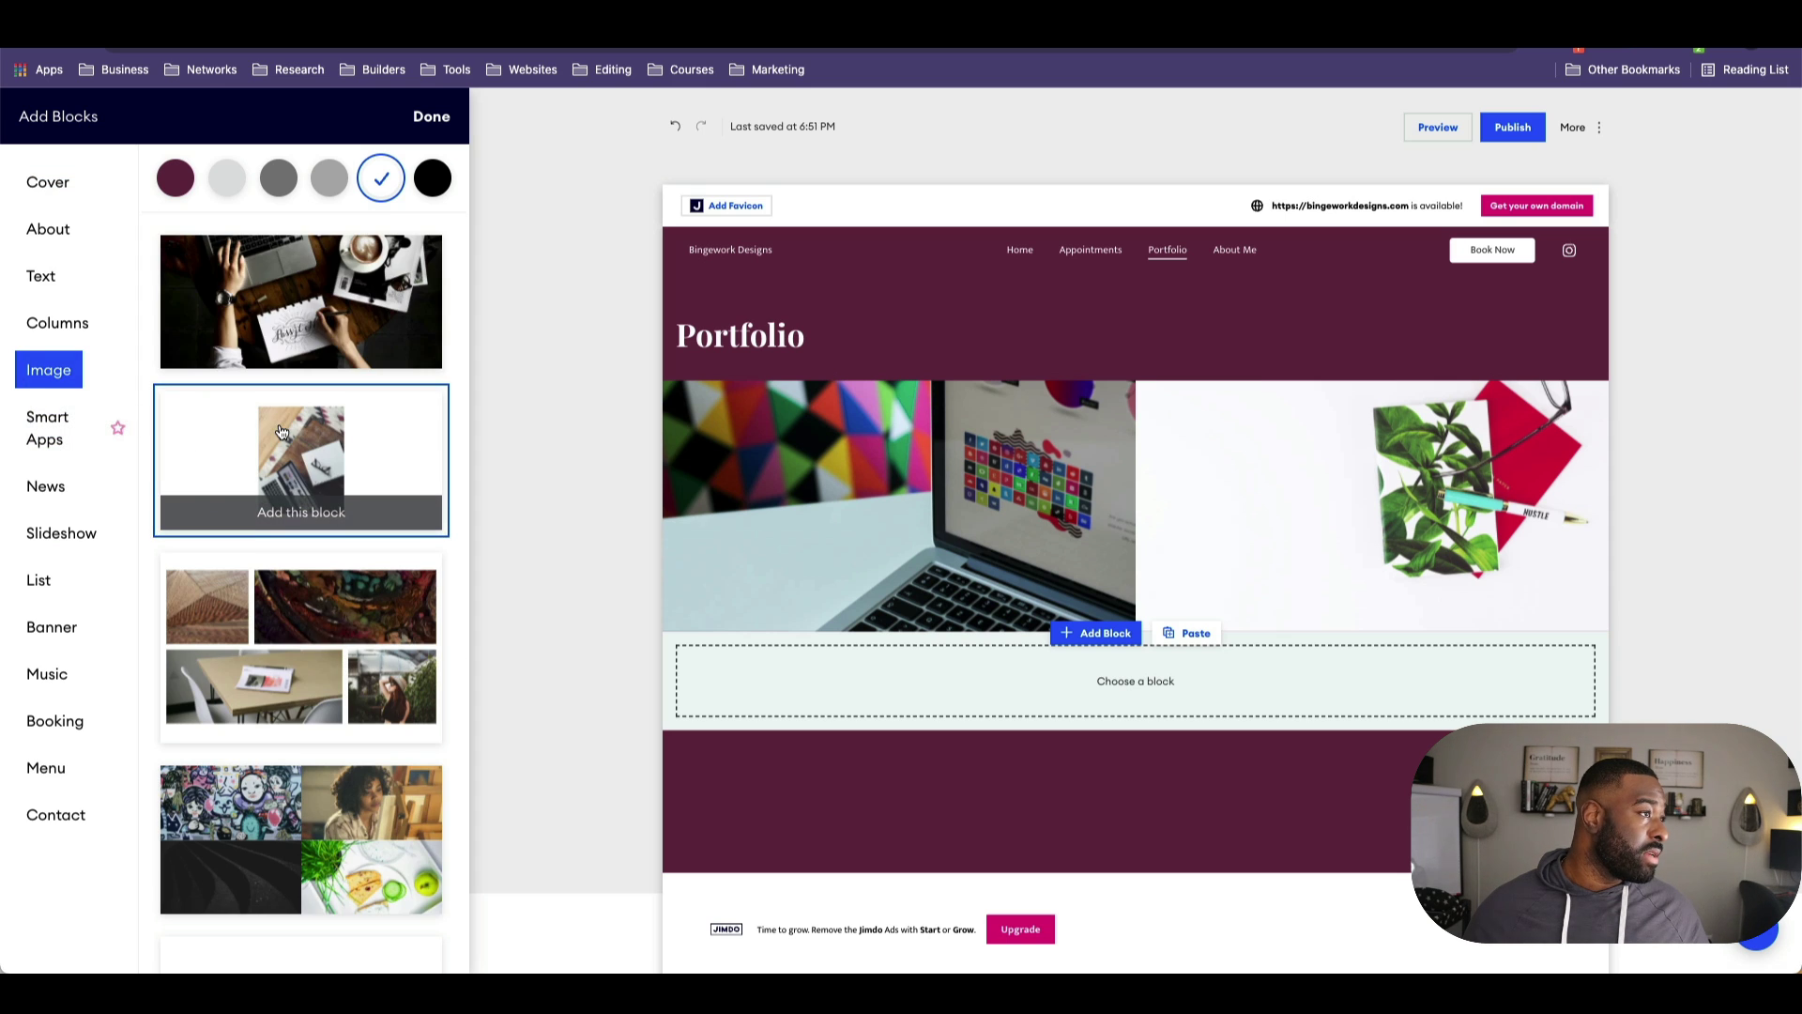
pyautogui.scroll(-4, 280, 430)
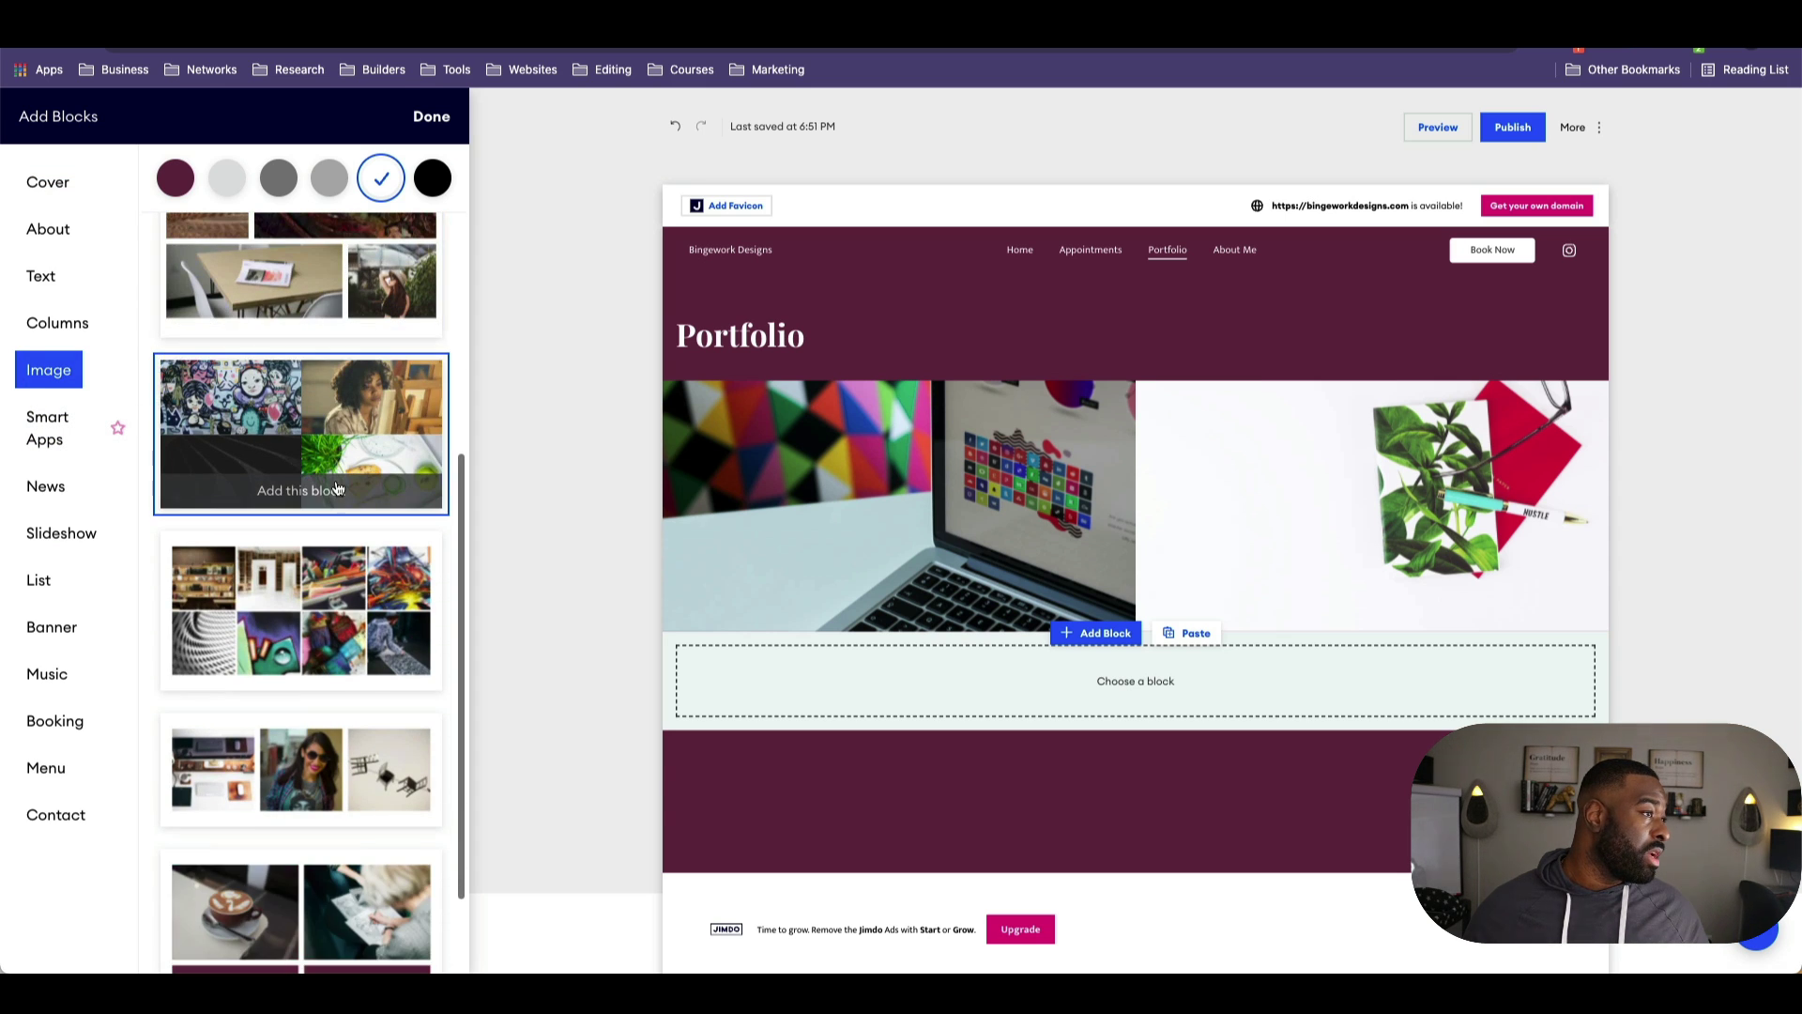
pyautogui.click(335, 495)
pyautogui.scroll(-3, 1340, 696)
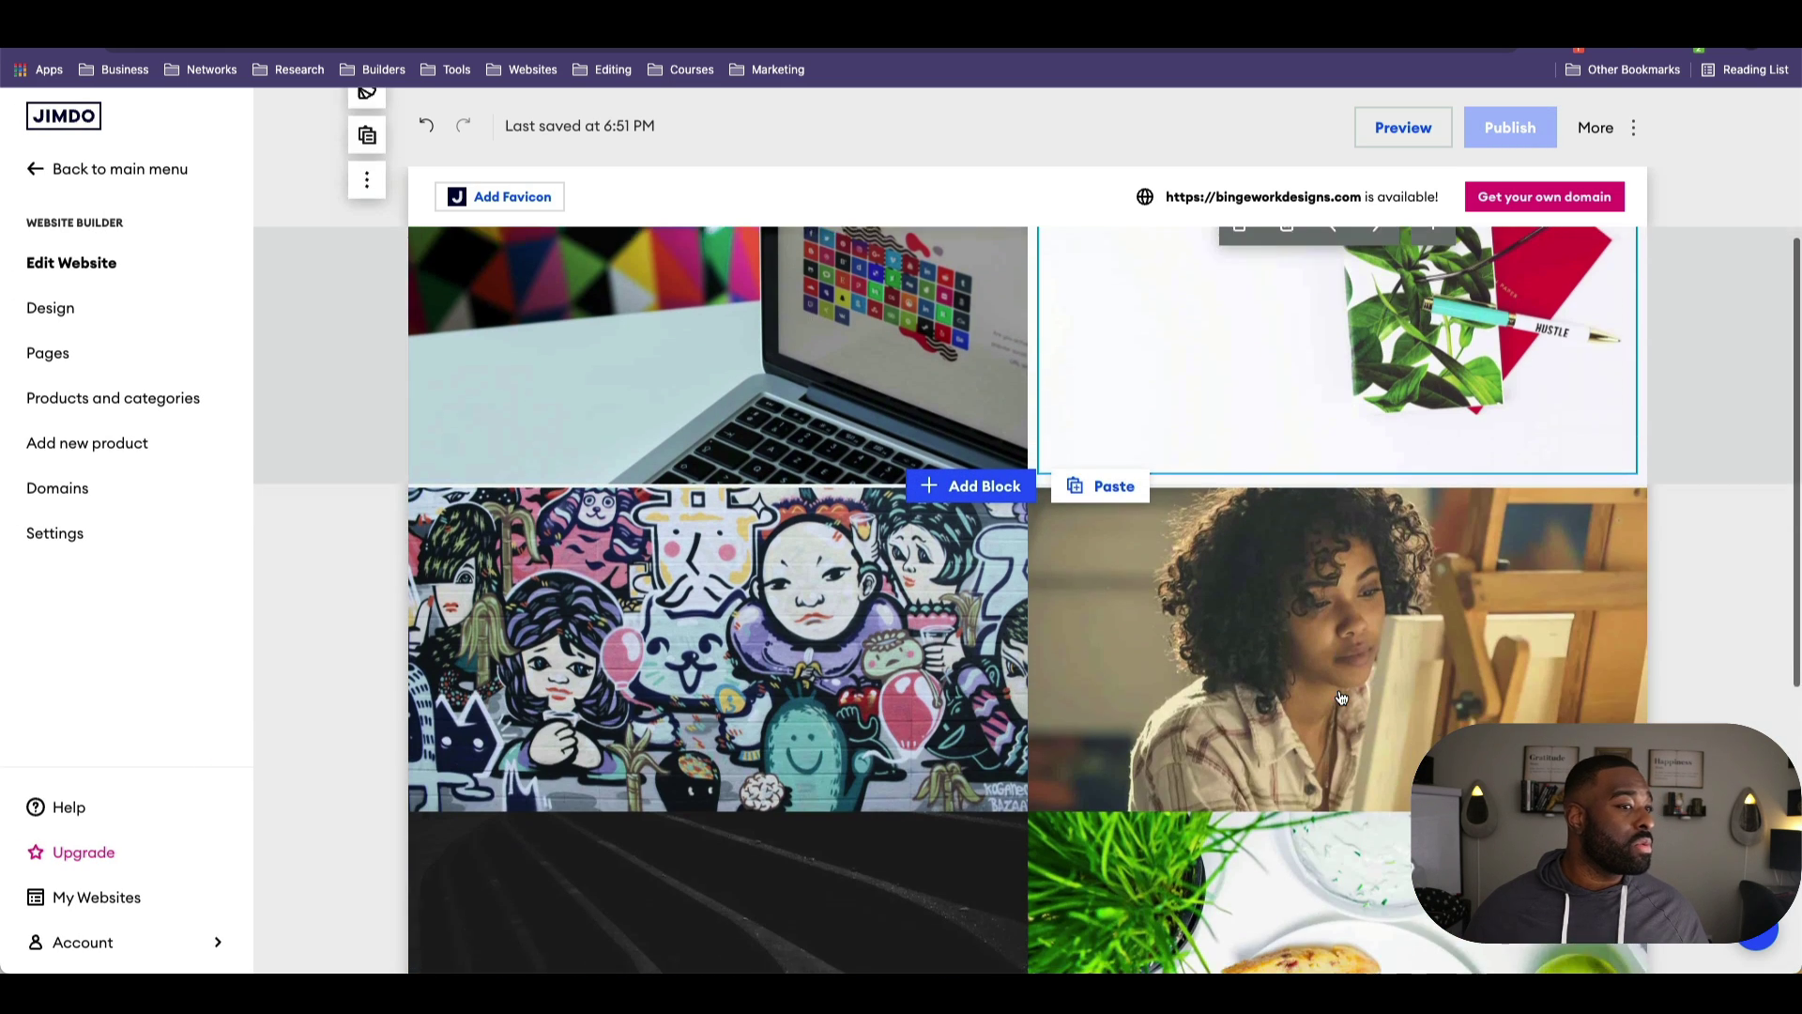
pyautogui.scroll(-3, 1340, 696)
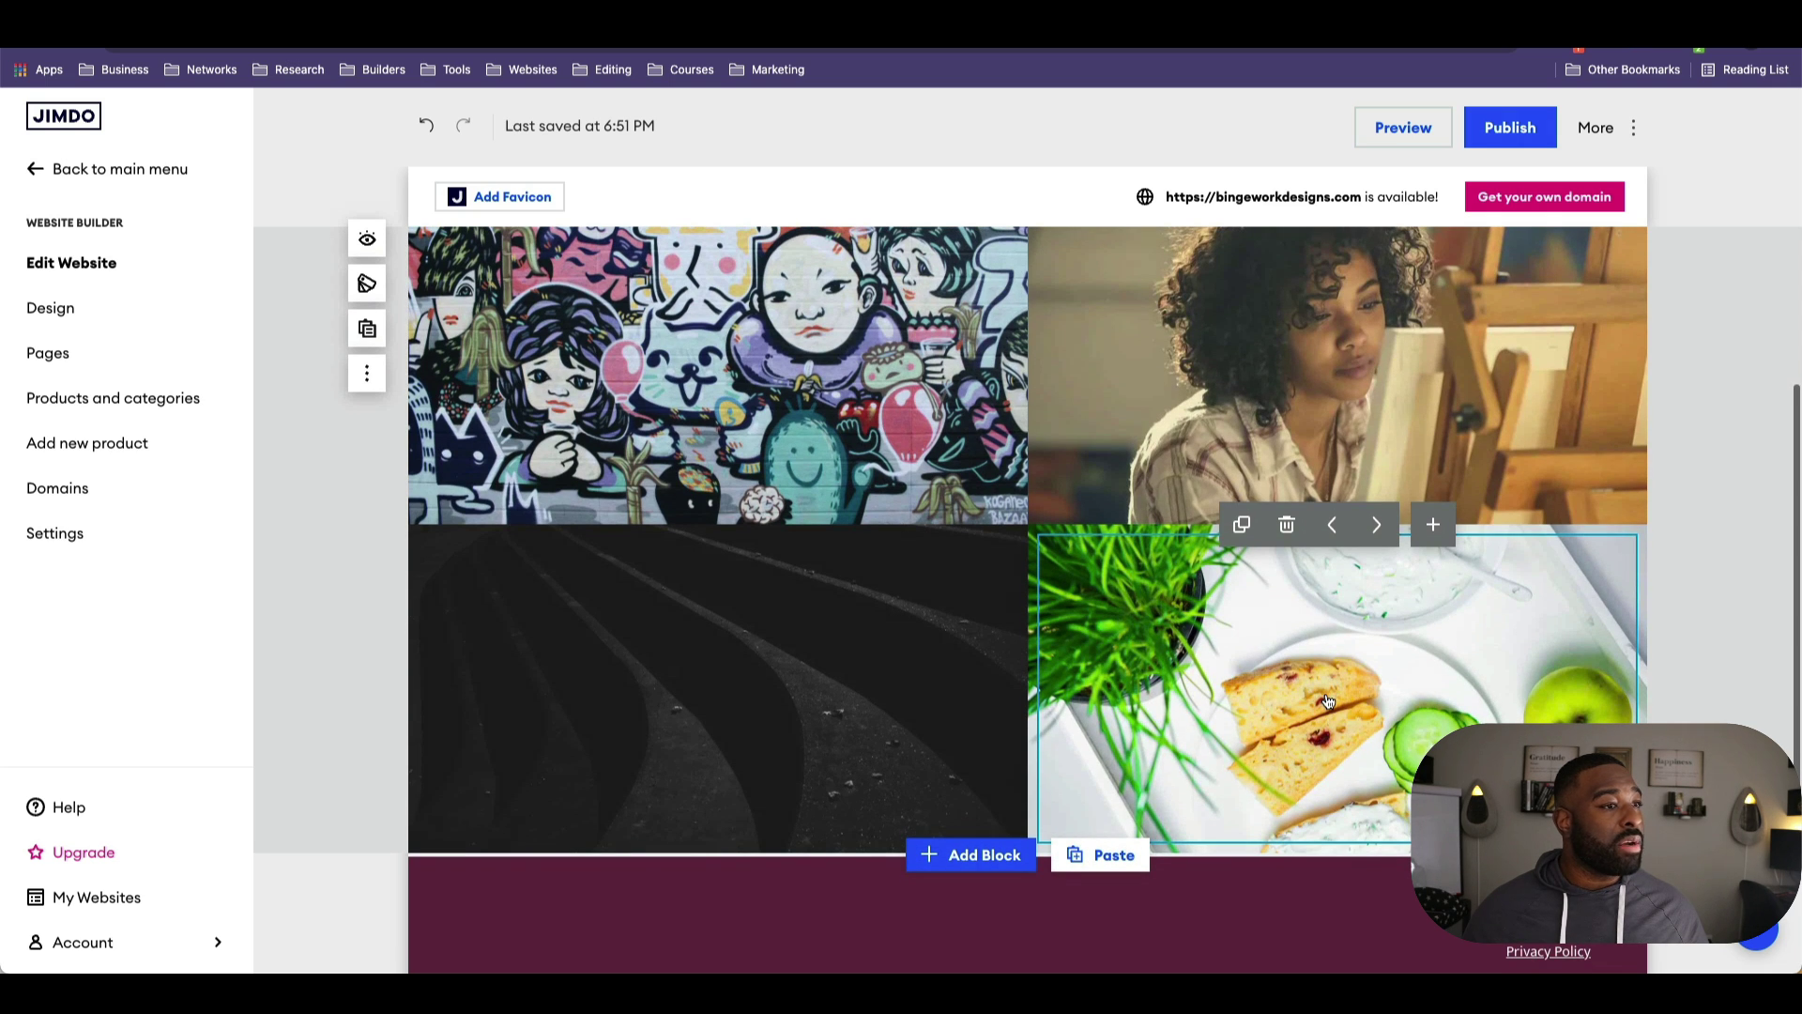
pyautogui.click(1285, 526)
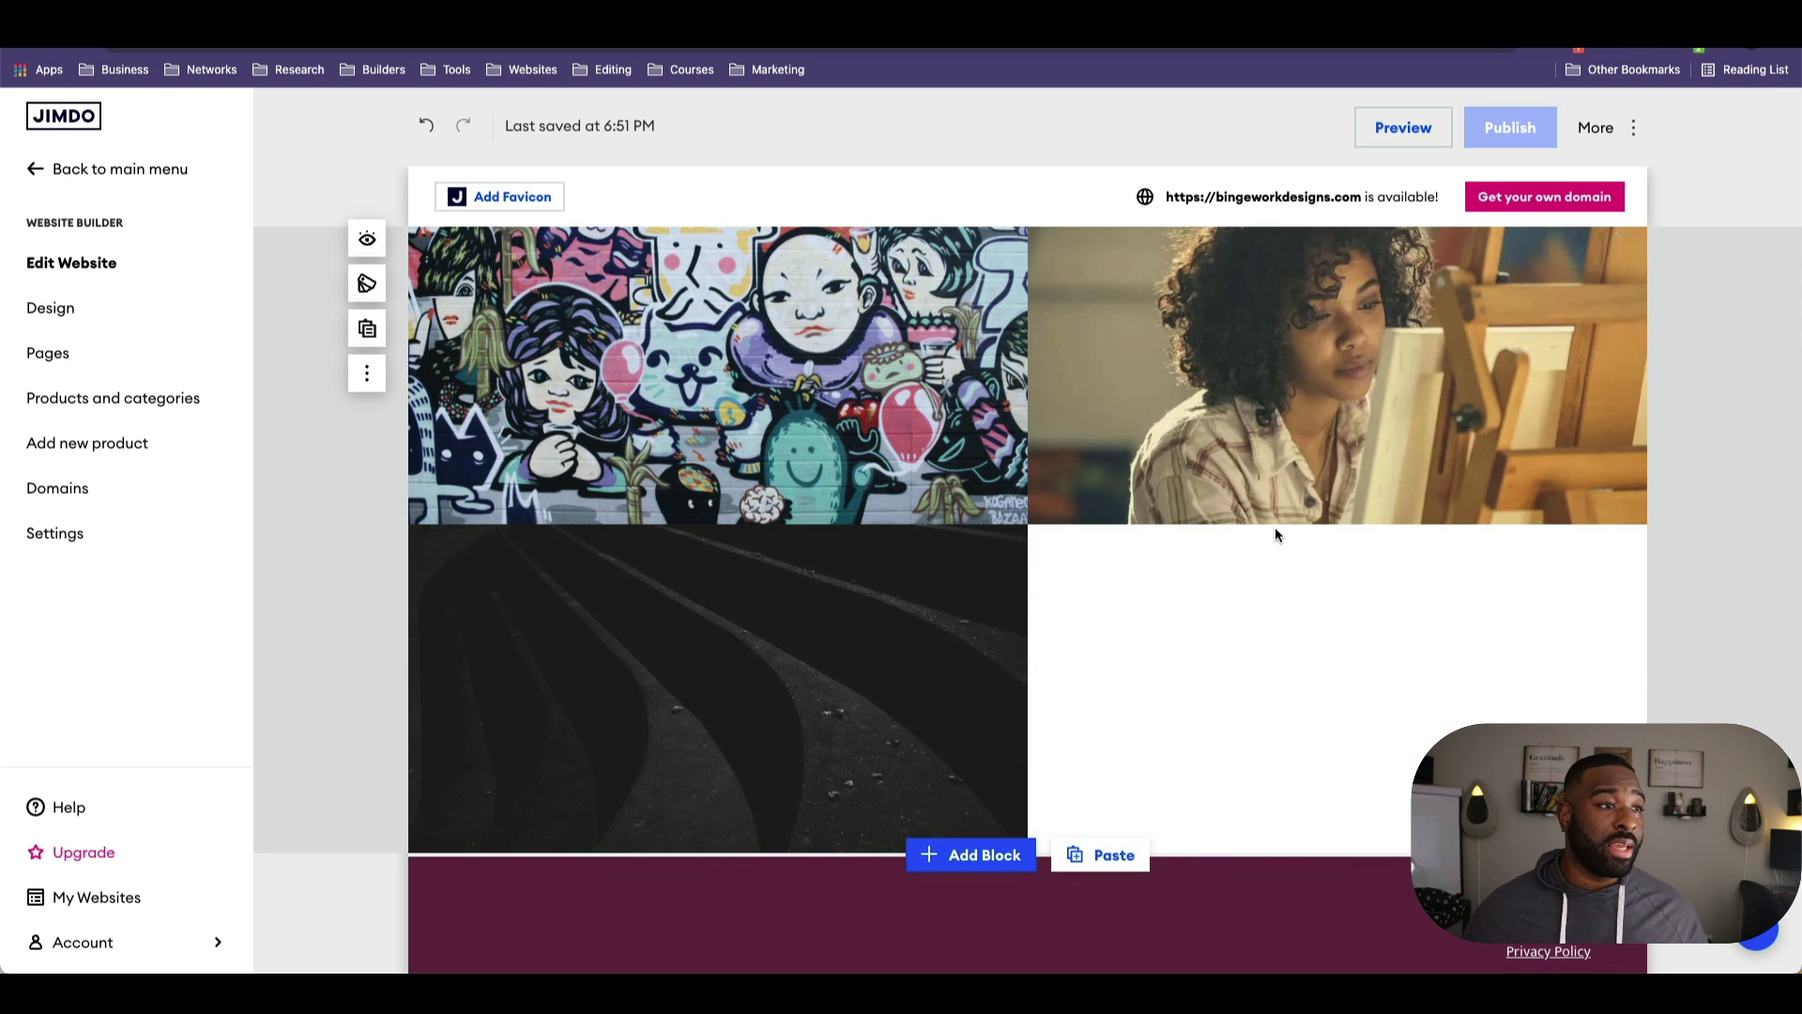
pyautogui.scroll(3, 1286, 526)
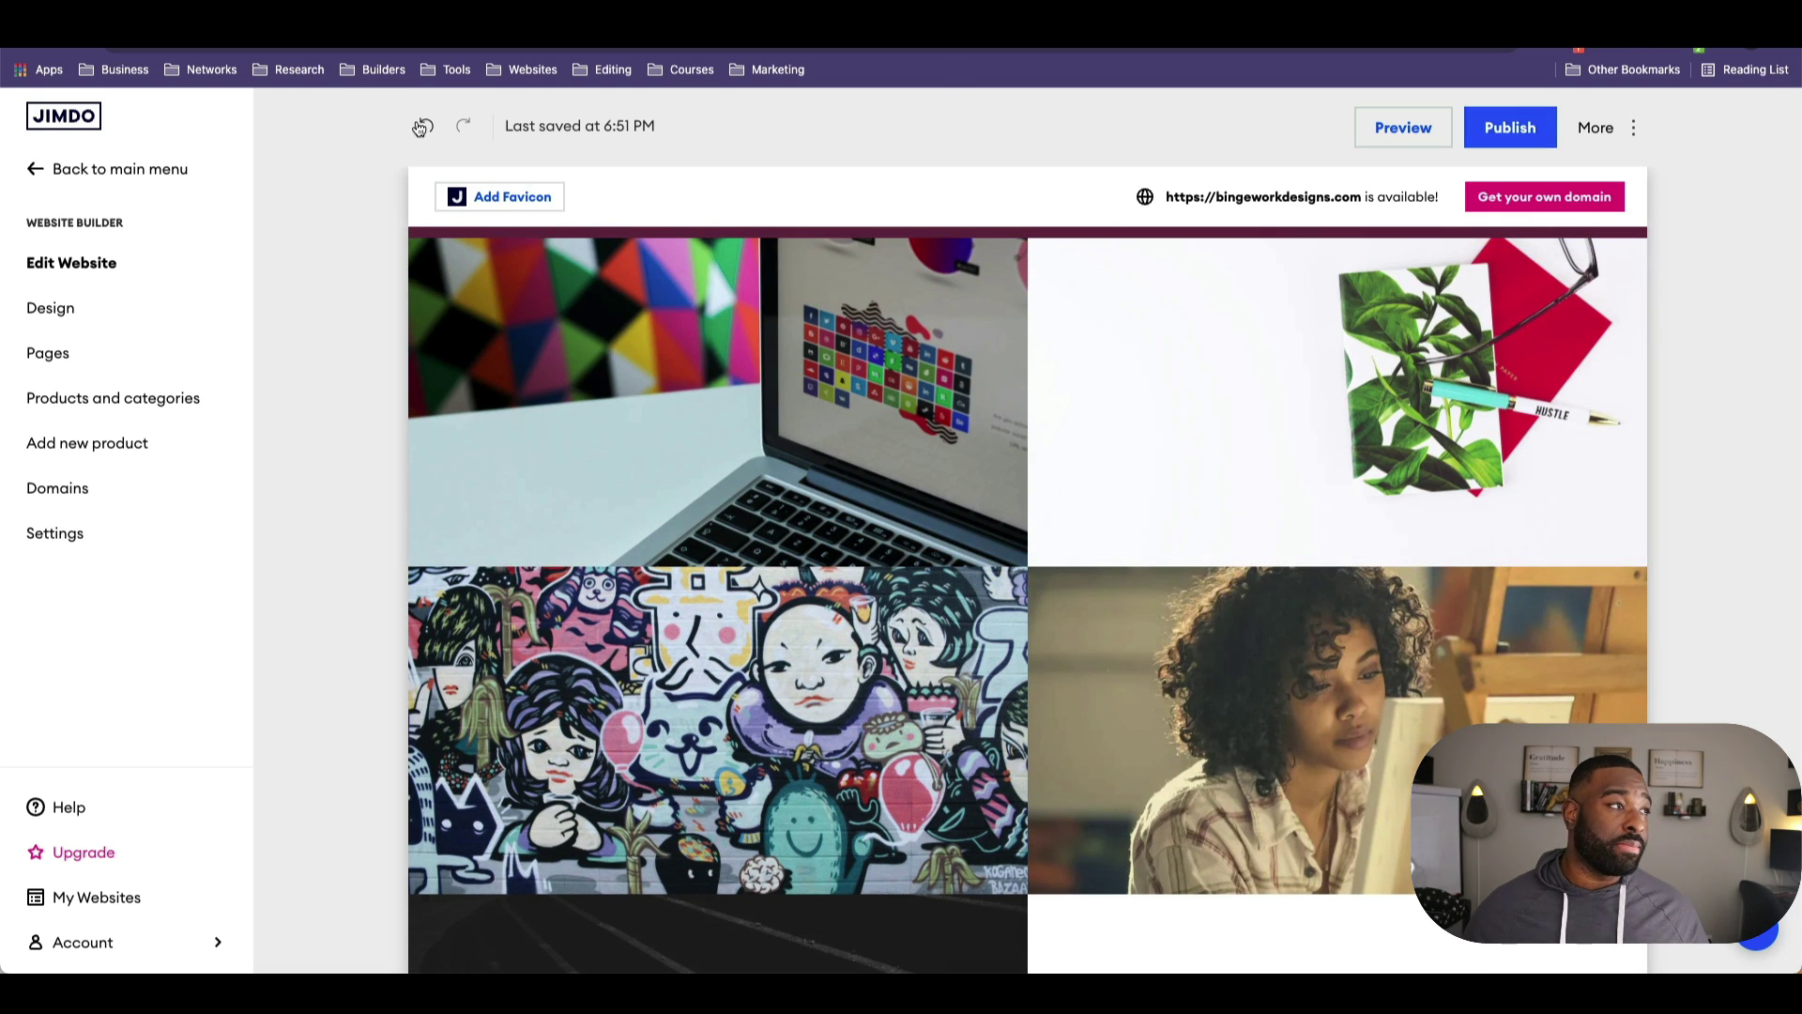
pyautogui.click(426, 125)
# Step: Duplicate the plant image tile and switch to the About Me page
pyautogui.scroll(2, 1114, 507)
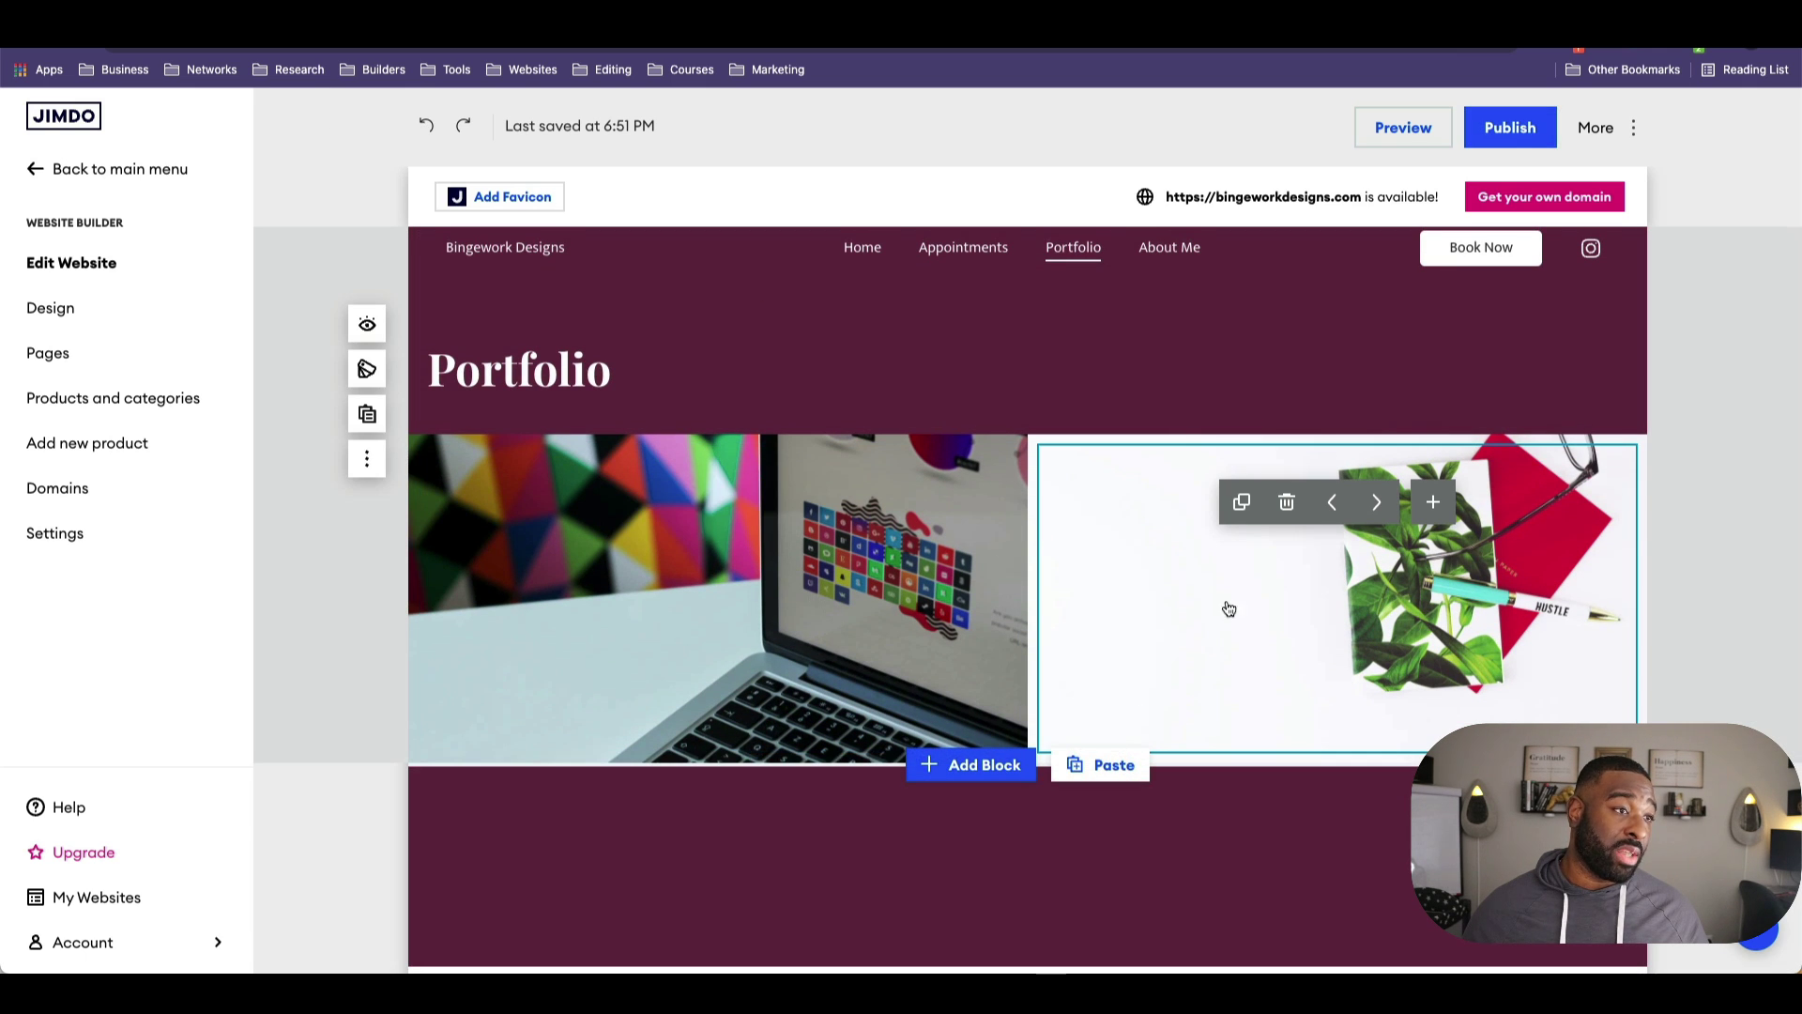
pyautogui.click(1241, 502)
pyautogui.scroll(-2, 660, 651)
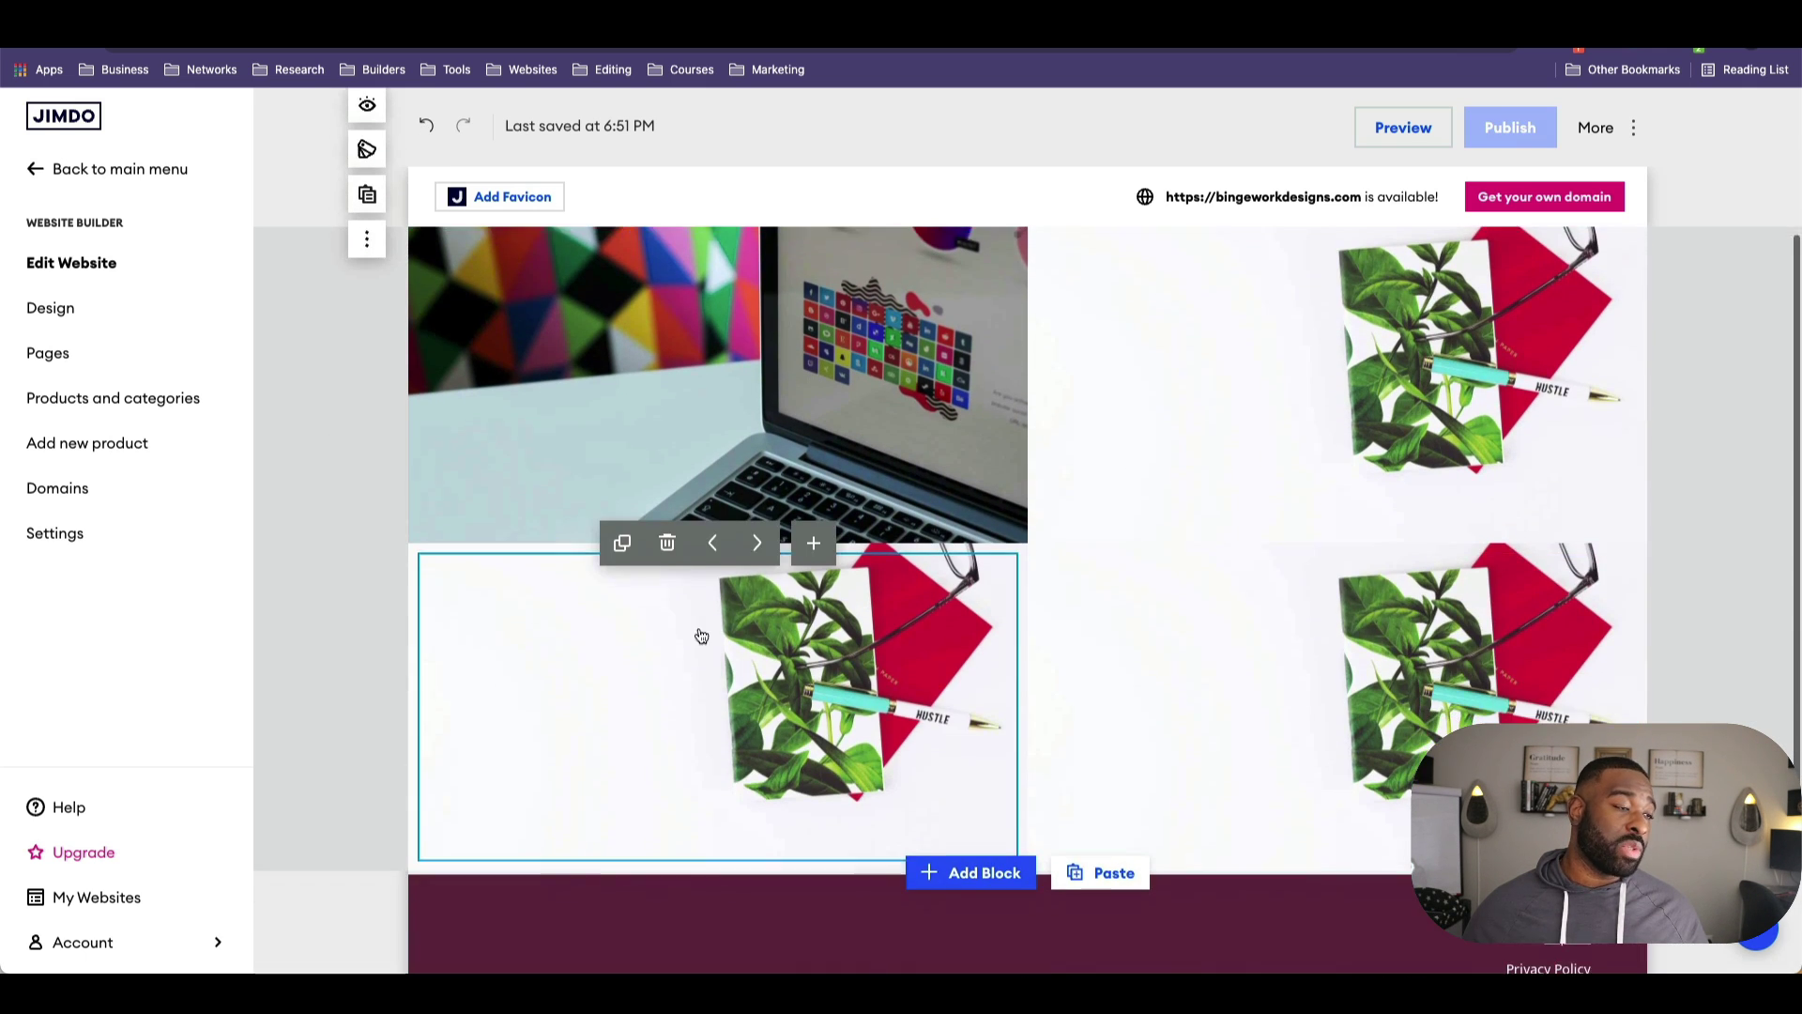
pyautogui.scroll(-3, 1062, 764)
pyautogui.scroll(5, 1062, 825)
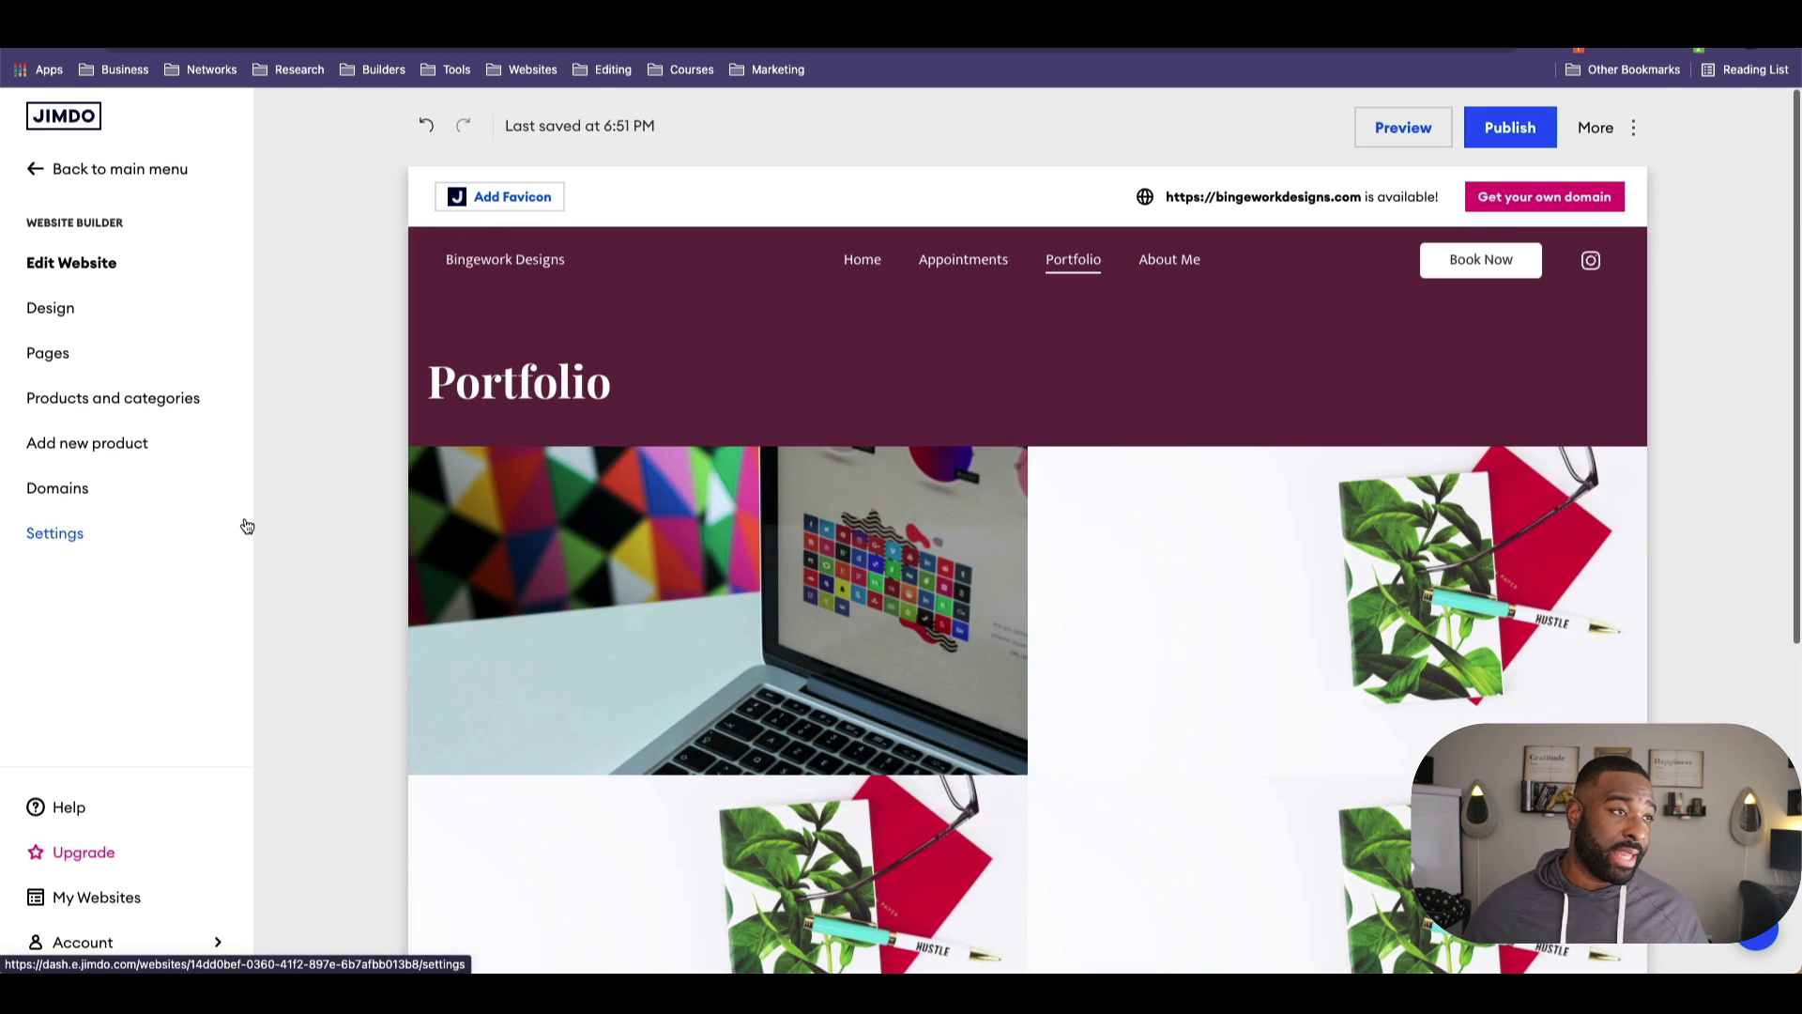
pyautogui.click(1168, 260)
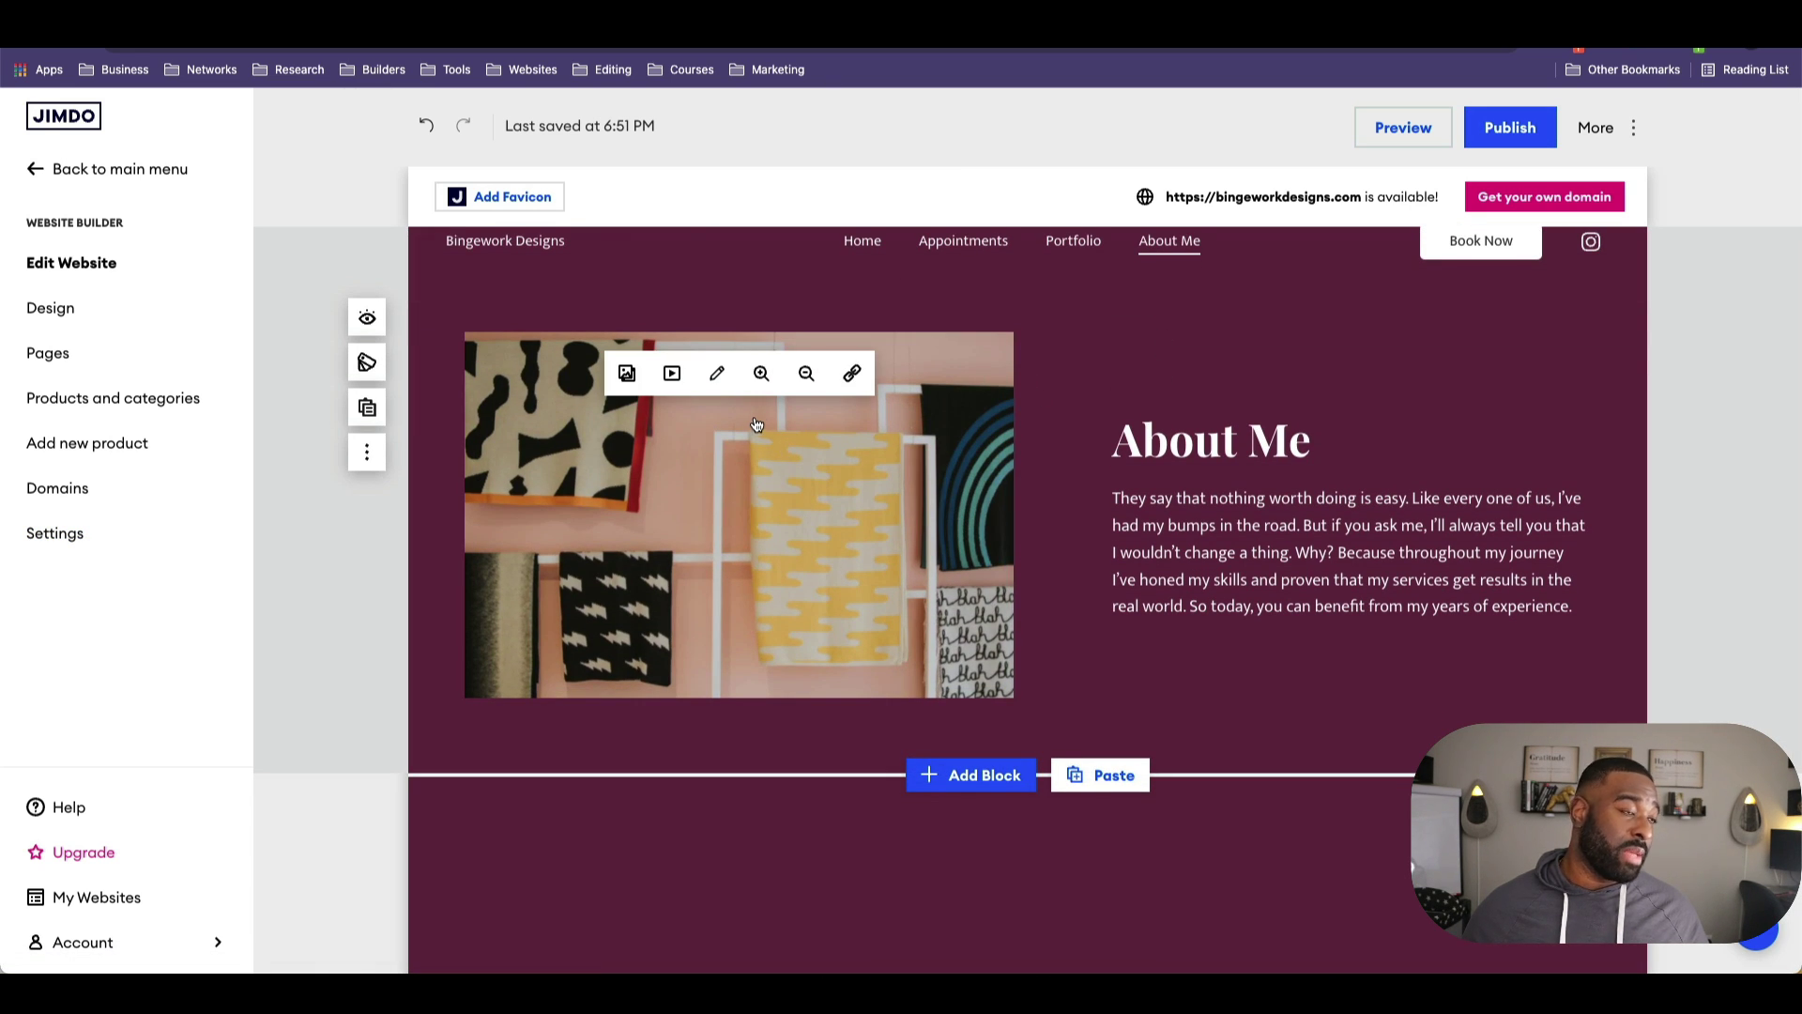
# Step: Replace the About Me photo with the saved man-in-sunglasses picture from Saved Images
pyautogui.click(627, 373)
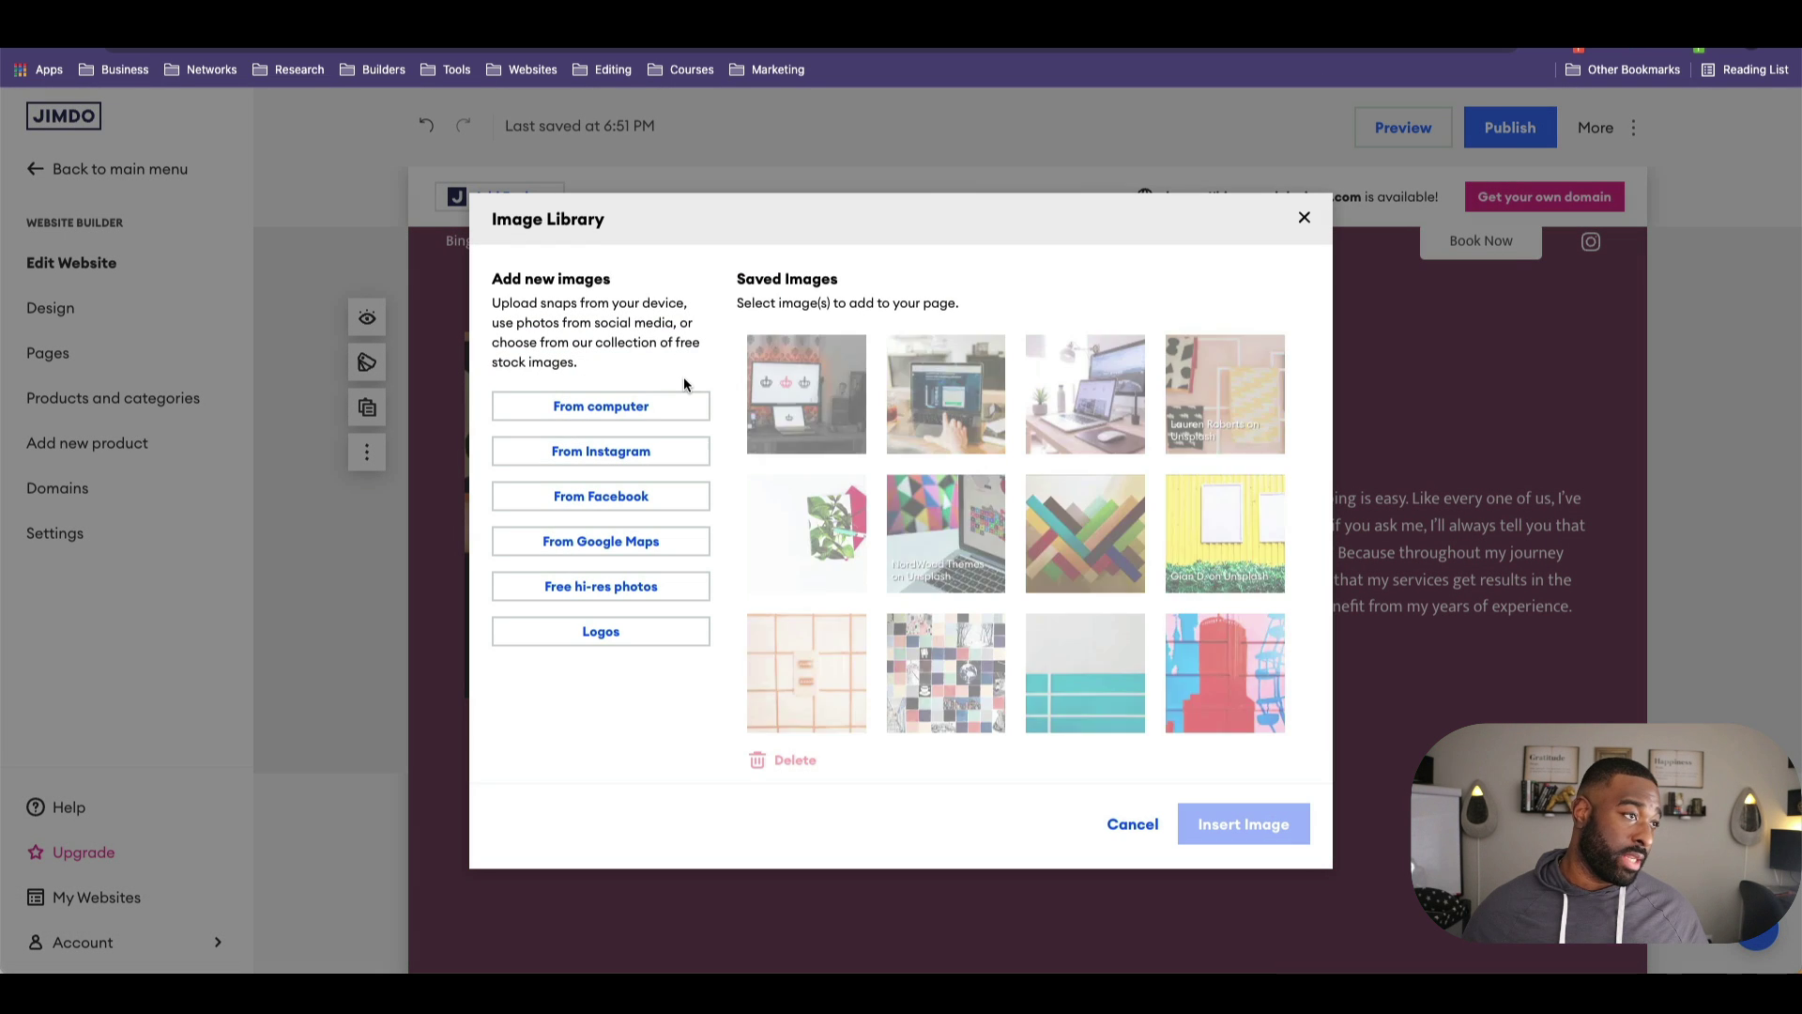
pyautogui.scroll(-5, 1164, 705)
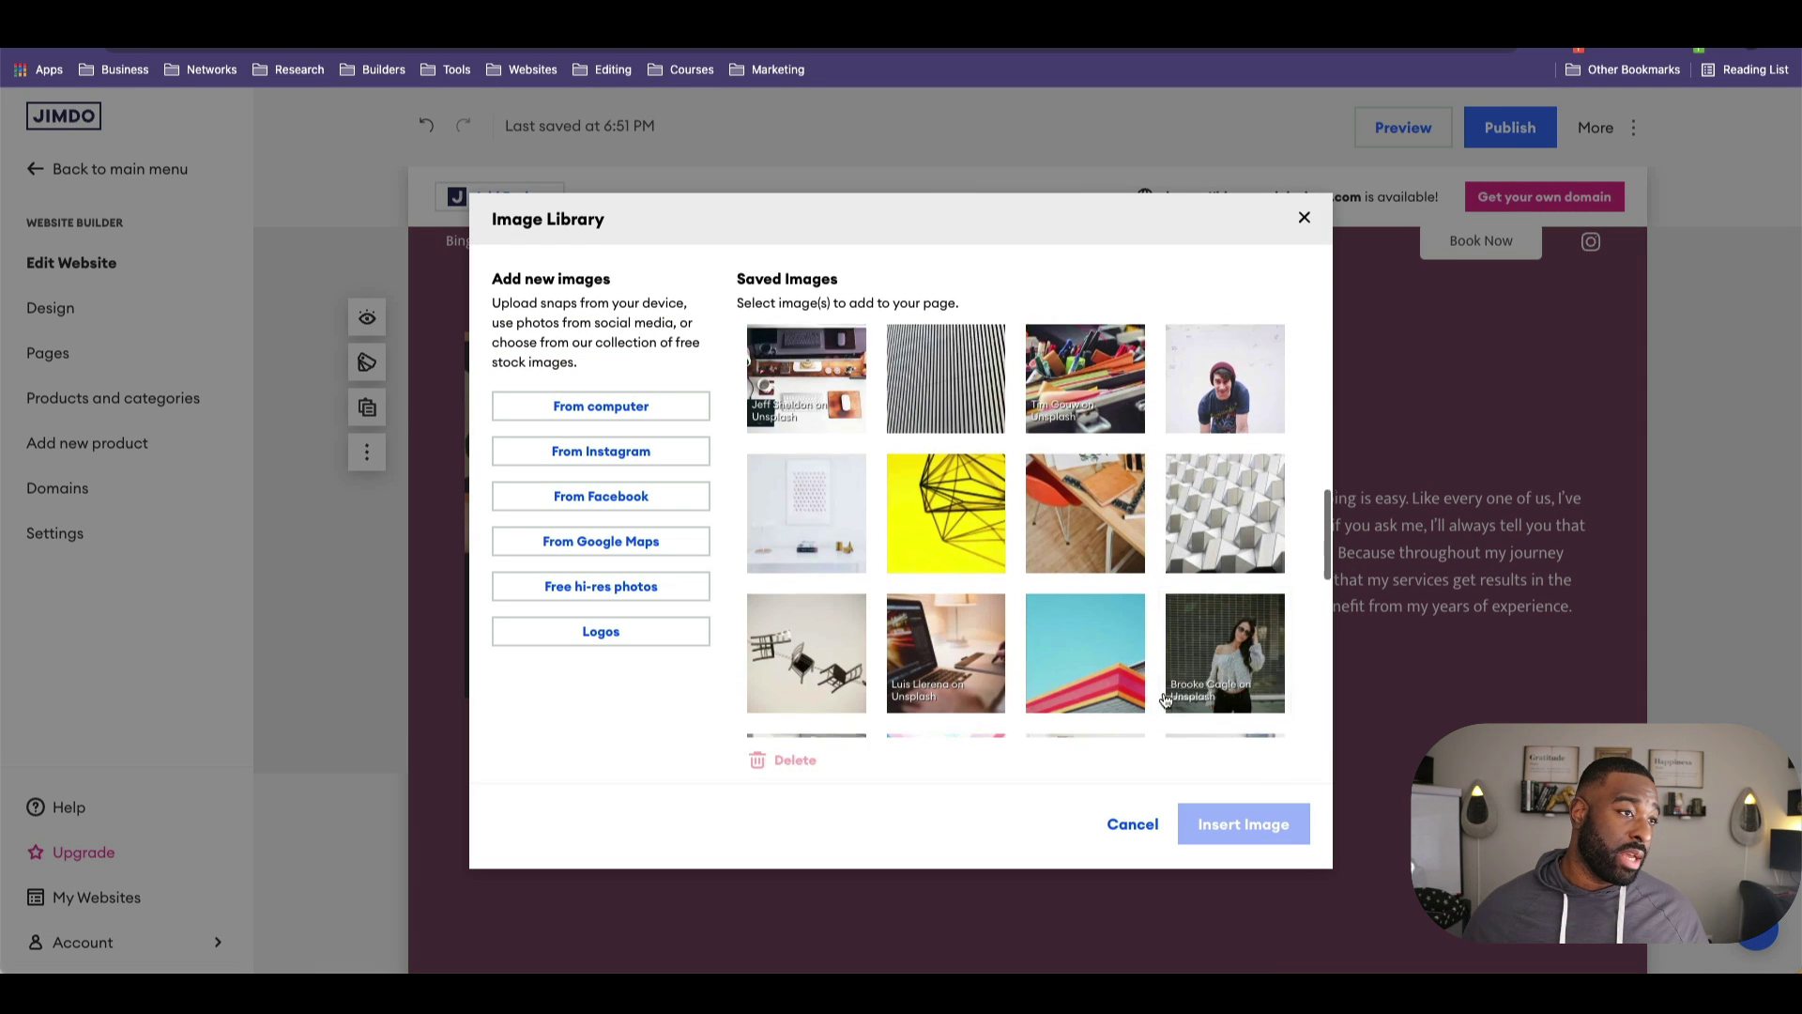
pyautogui.scroll(-2, 1184, 558)
pyautogui.click(920, 464)
pyautogui.click(1243, 823)
pyautogui.click(1317, 603)
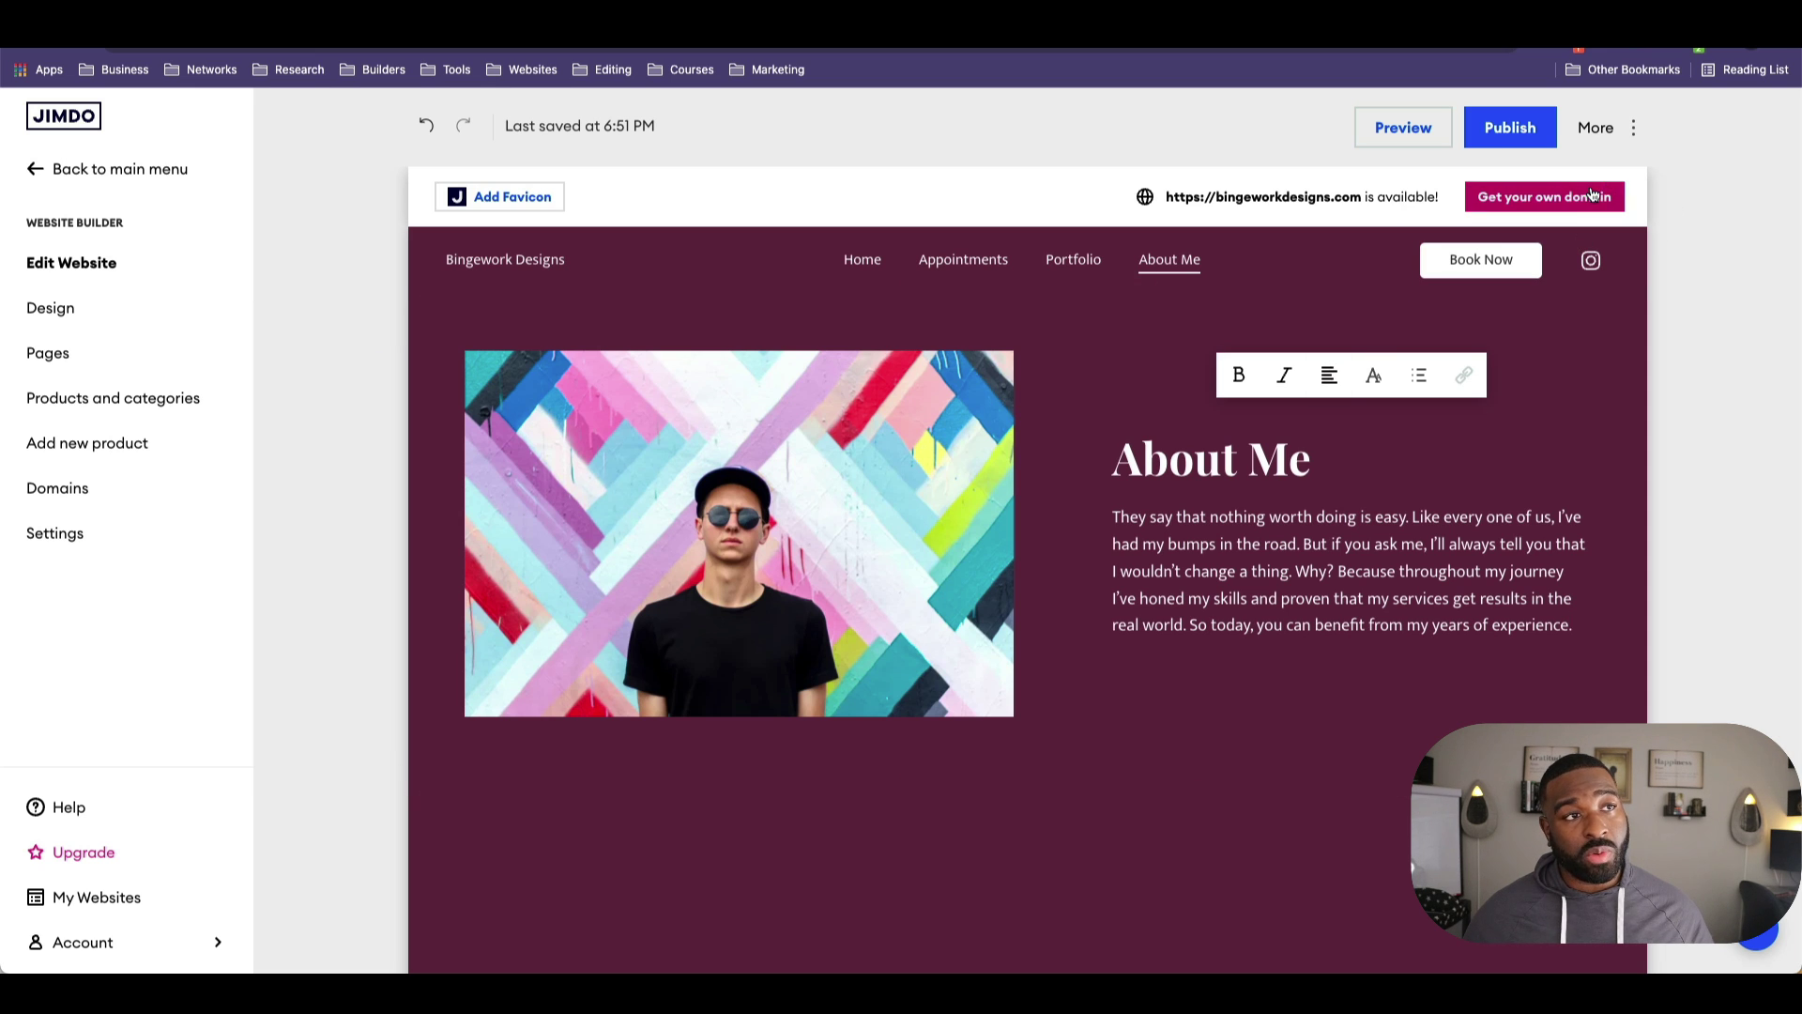
# Step: Start getting a custom domain, choosing to upgrade now and pick the domain later
pyautogui.click(1544, 197)
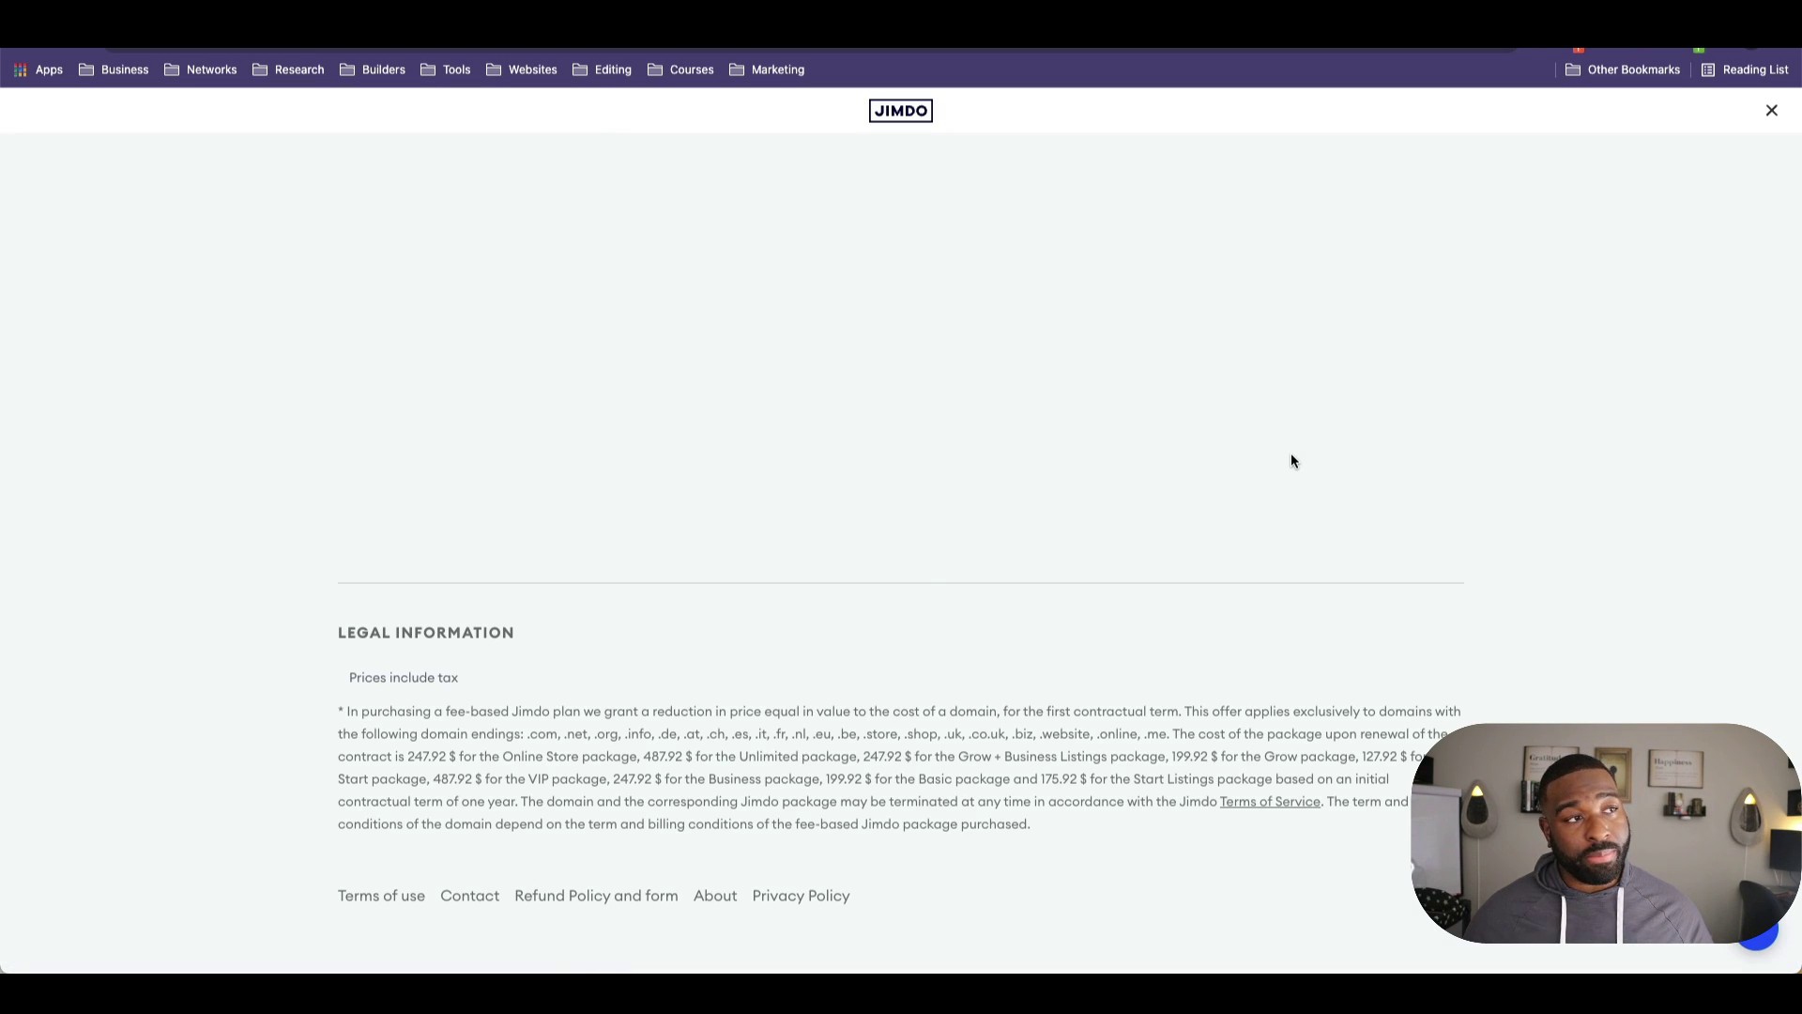
pyautogui.scroll(-2, 1180, 523)
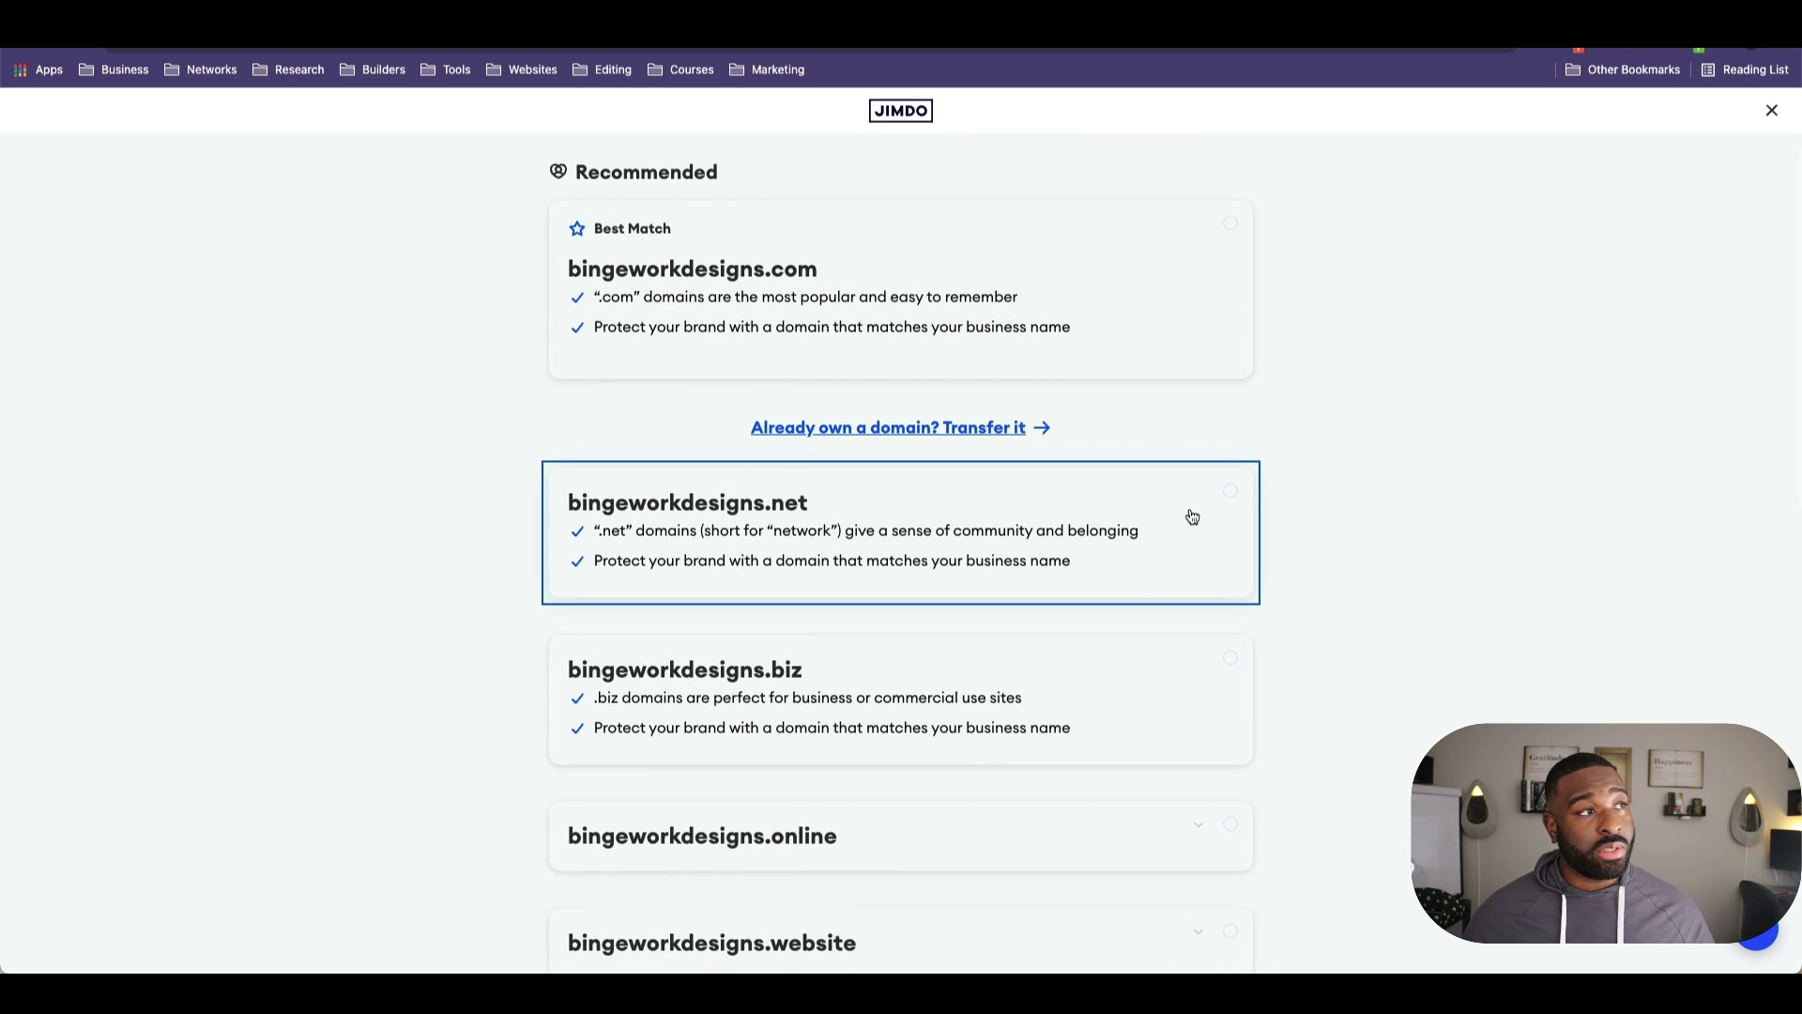
pyautogui.scroll(-7, 1134, 563)
pyautogui.scroll(-3, 886, 694)
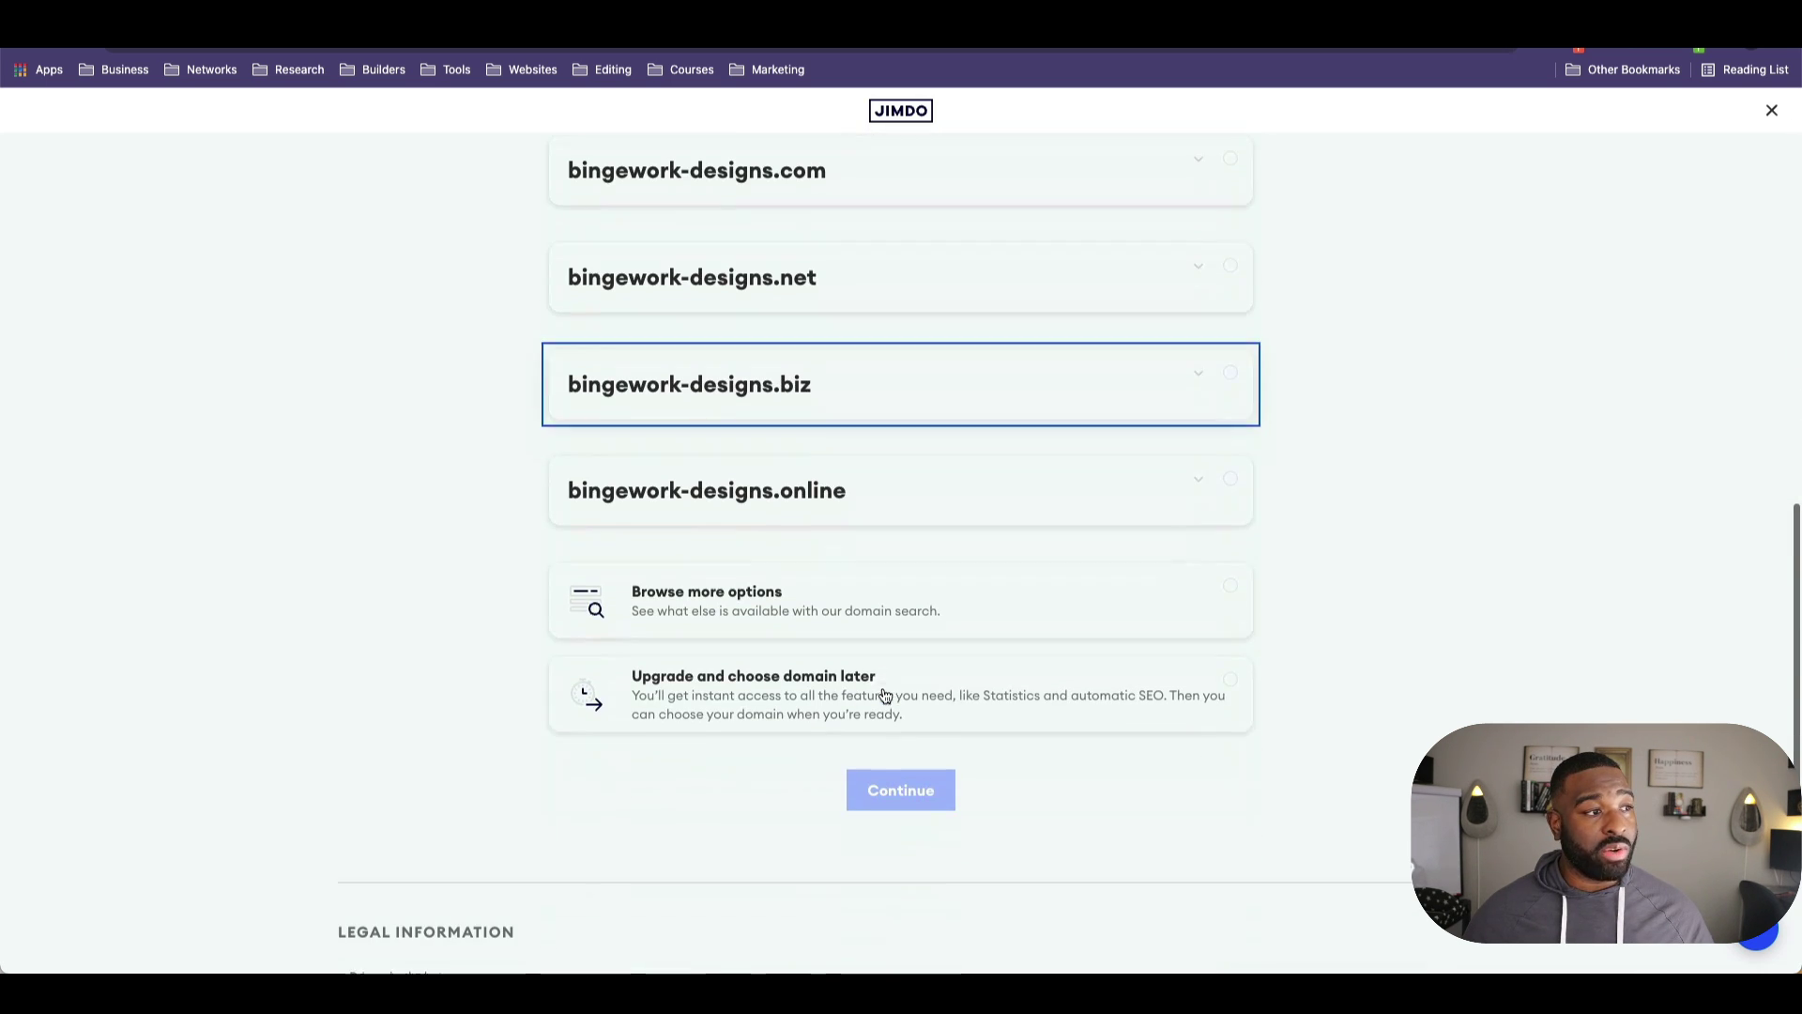
pyautogui.click(825, 718)
pyautogui.click(860, 779)
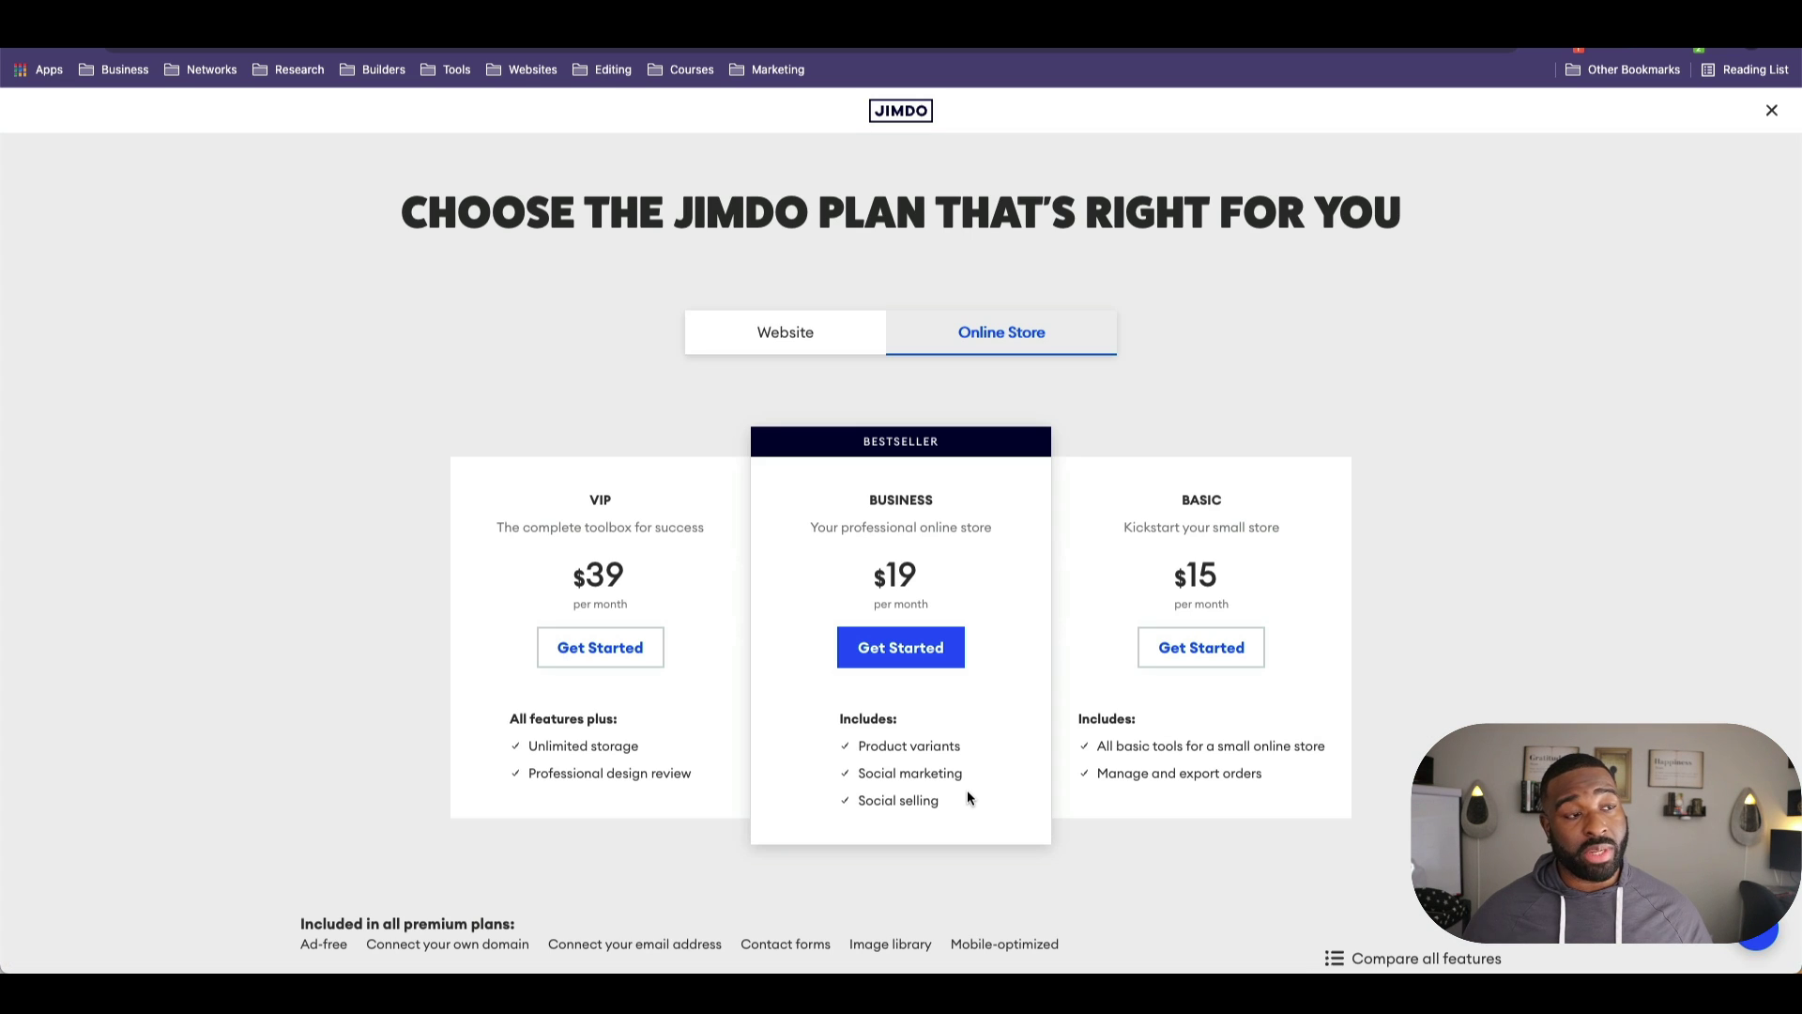
# Step: Switch to the Website plans and check the free Play plan's subdomain line
pyautogui.click(803, 336)
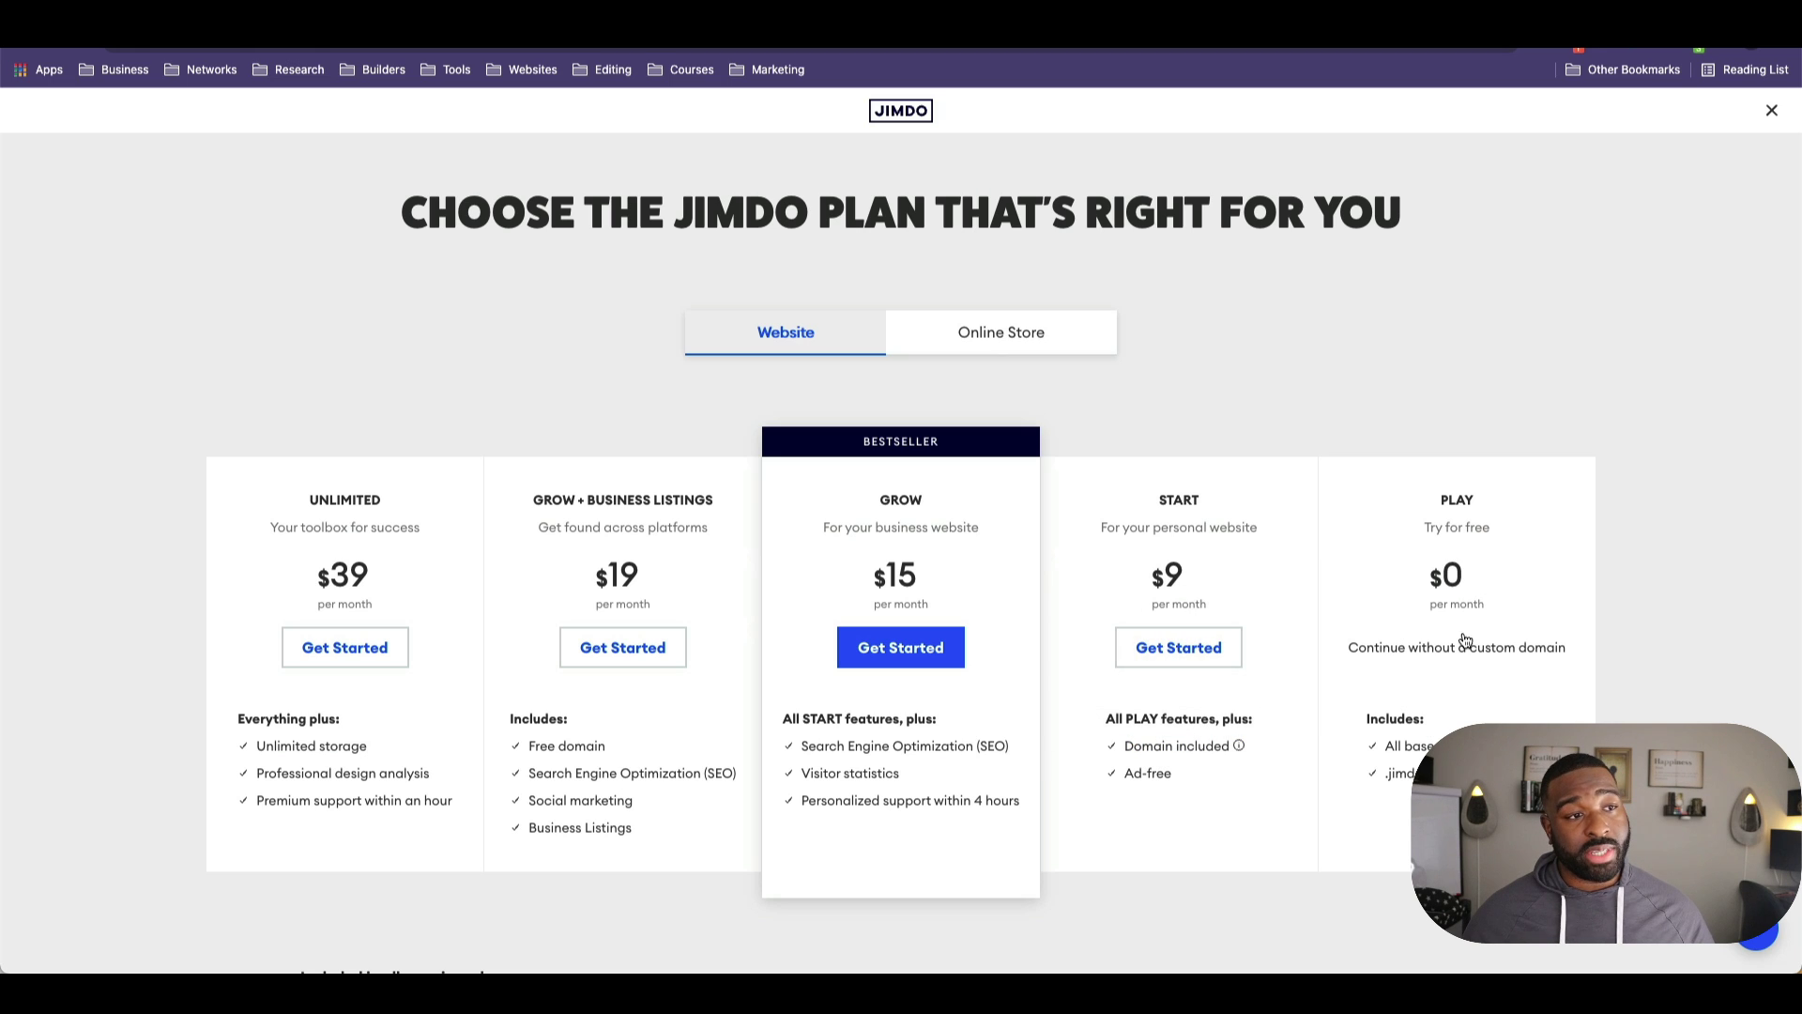
pyautogui.moveTo(1388, 773); pyautogui.dragTo(1419, 773)
pyautogui.click(1264, 786)
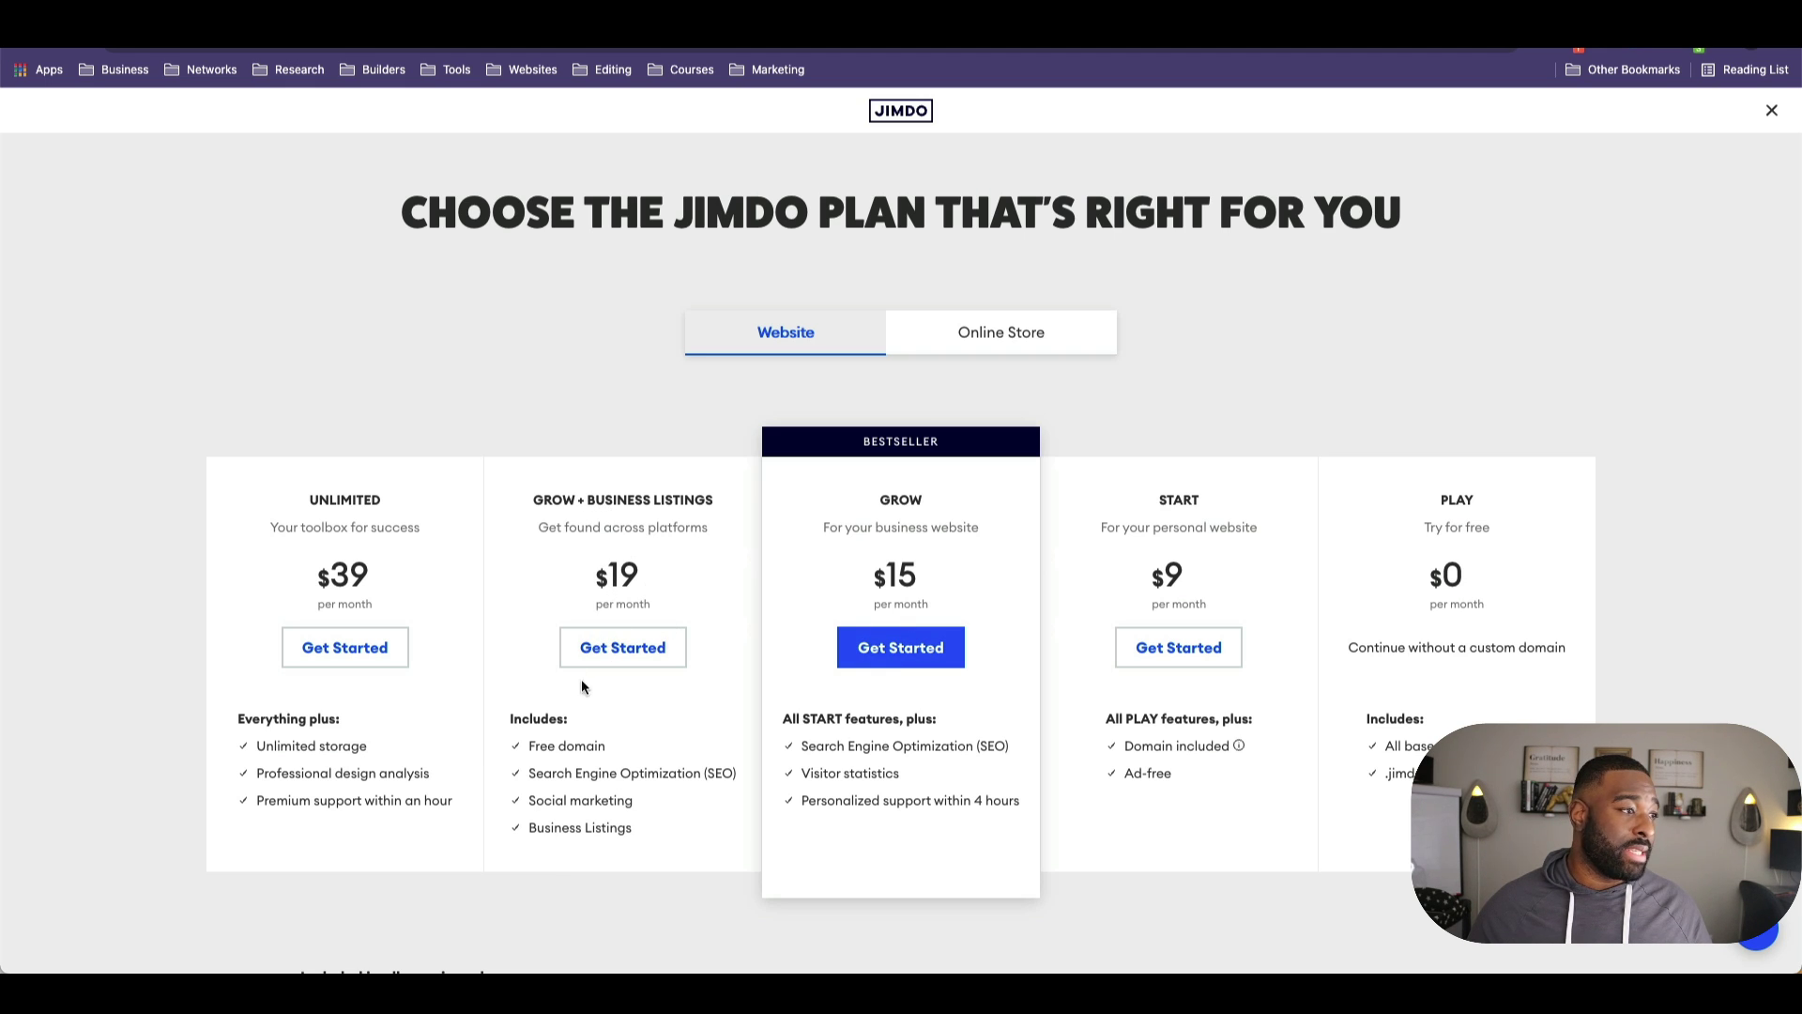
# Step: Compare plans by highlighting the SEO, Social marketing and Business Listings features
pyautogui.moveTo(605, 746); pyautogui.dragTo(728, 778)
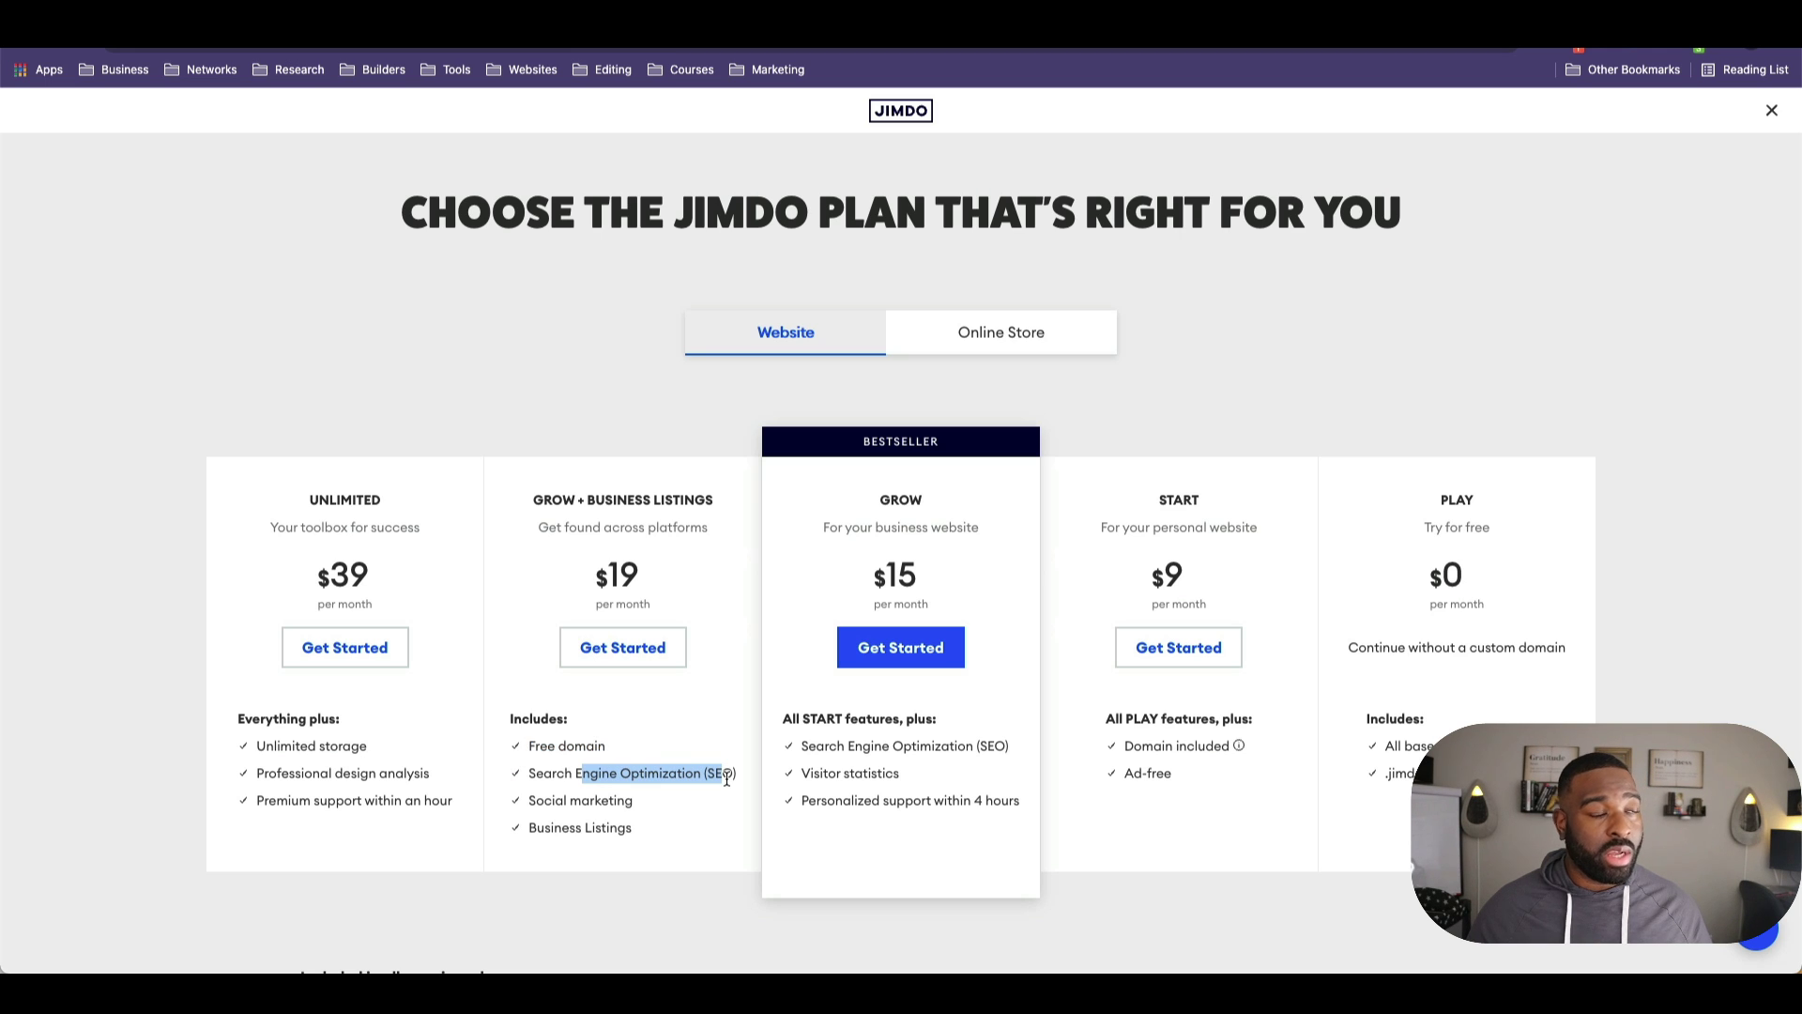
pyautogui.click(644, 792)
pyautogui.moveTo(583, 798); pyautogui.dragTo(525, 814)
pyautogui.moveTo(631, 831); pyautogui.dragTo(535, 801)
pyautogui.click(599, 821)
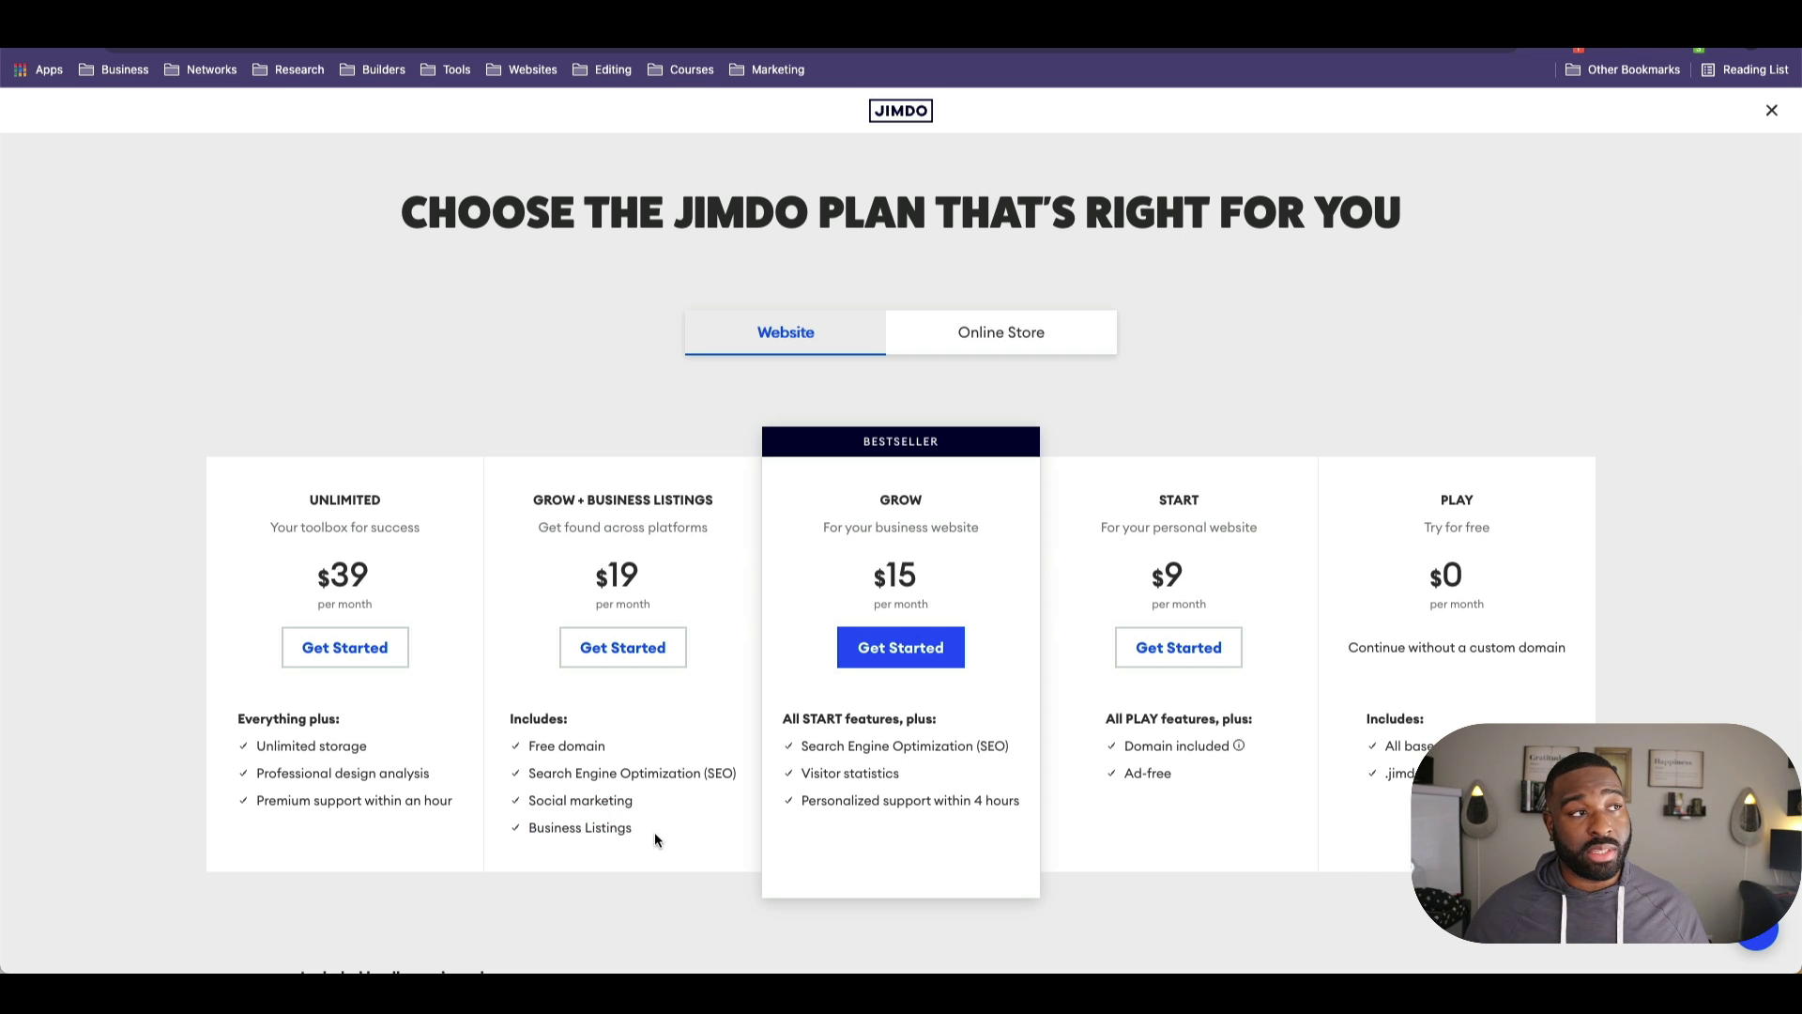
pyautogui.scroll(-3, 621, 821)
pyautogui.scroll(3, 620, 825)
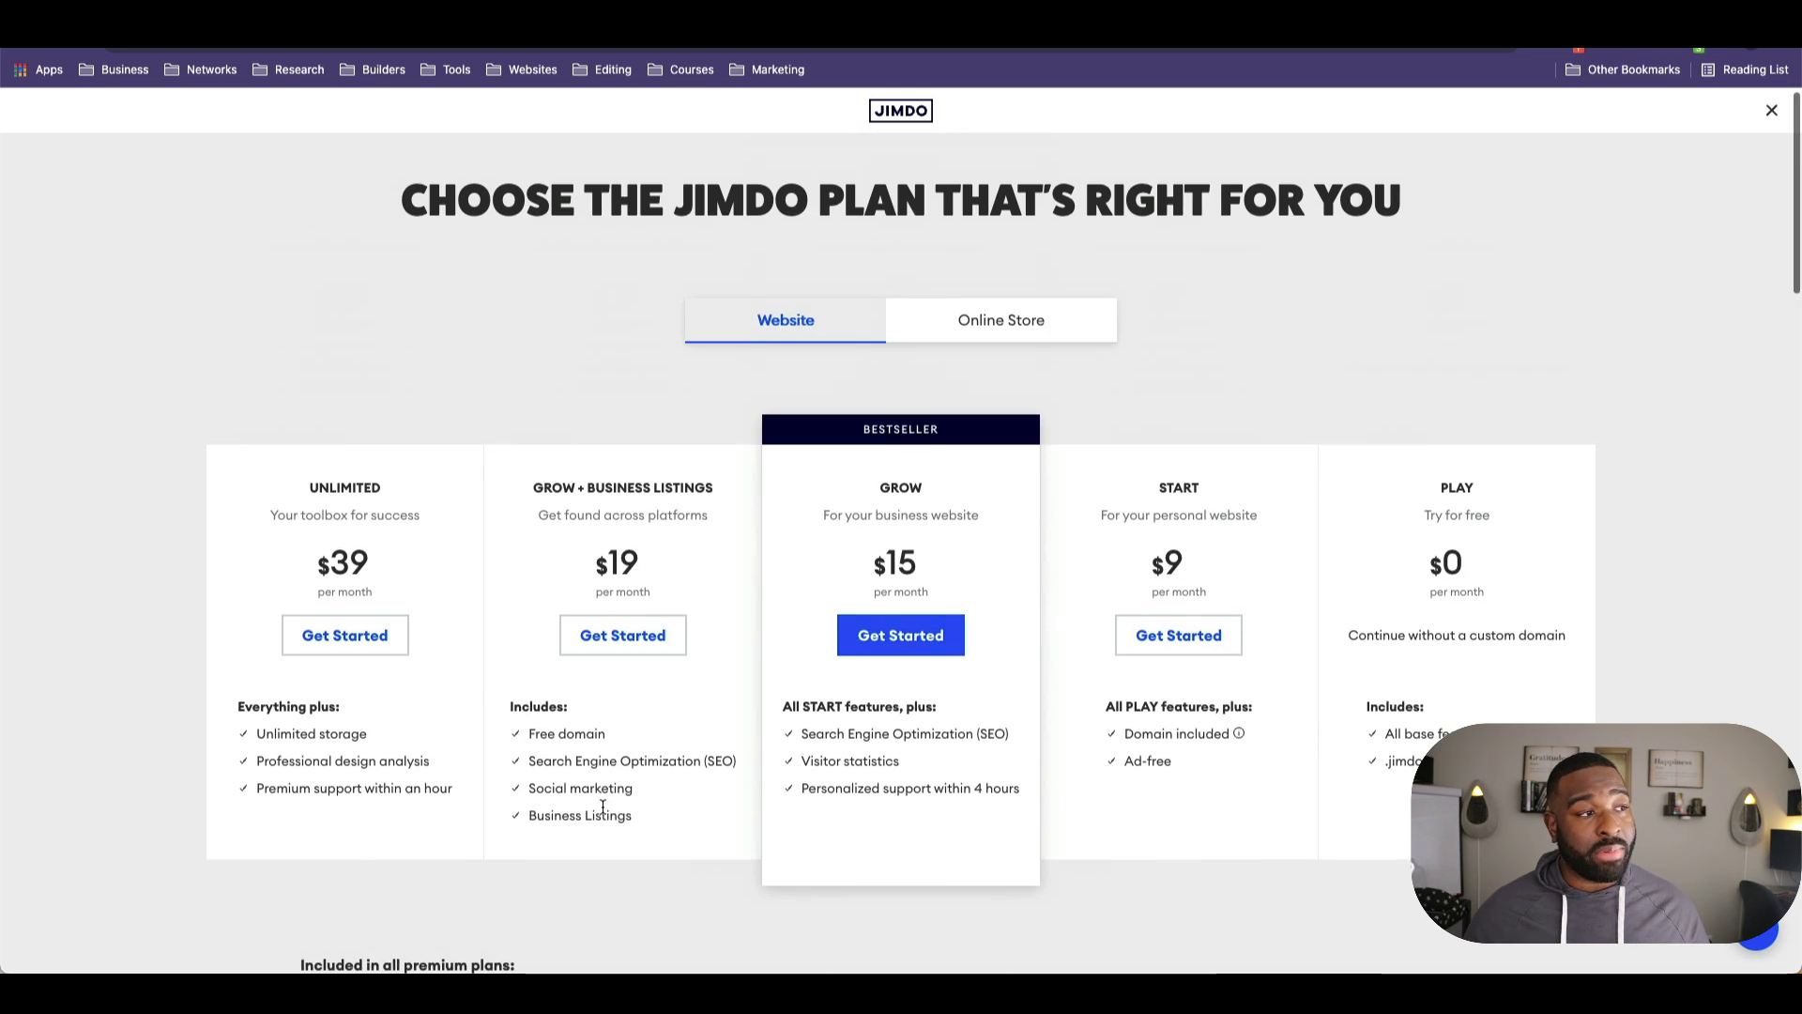
pyautogui.moveTo(631, 816); pyautogui.dragTo(523, 799)
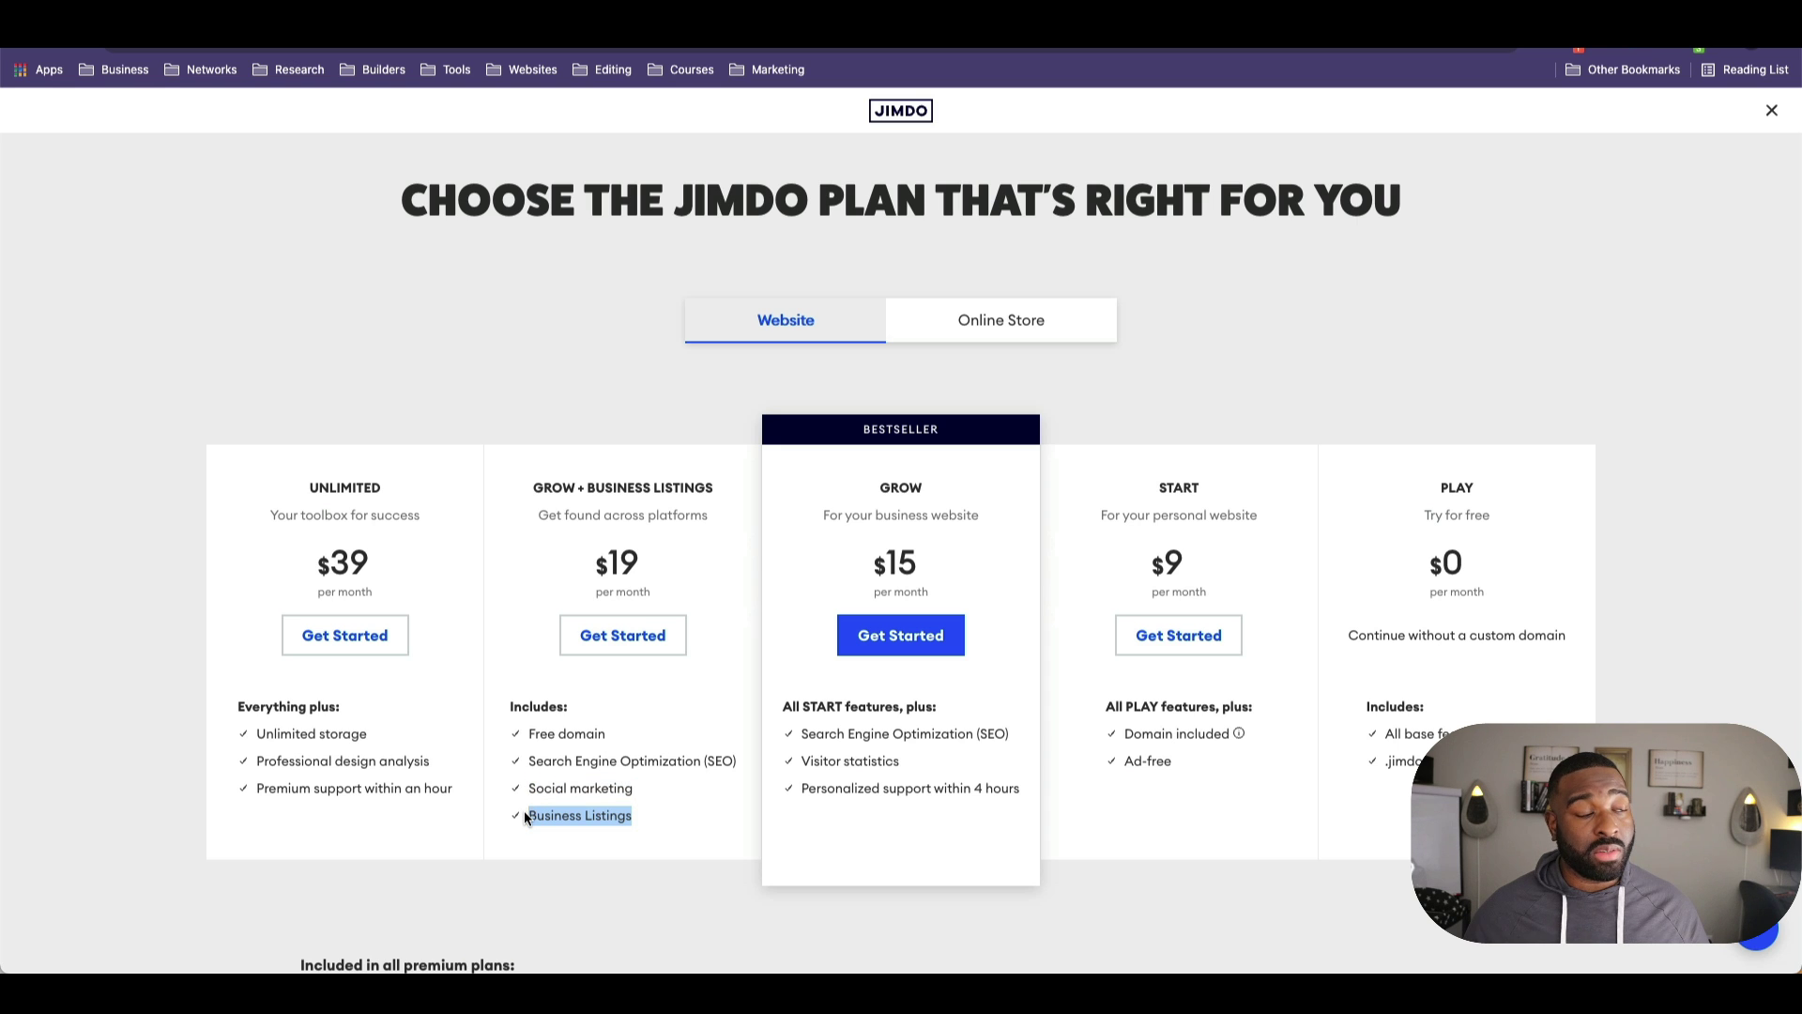
pyautogui.scroll(-5, 526, 813)
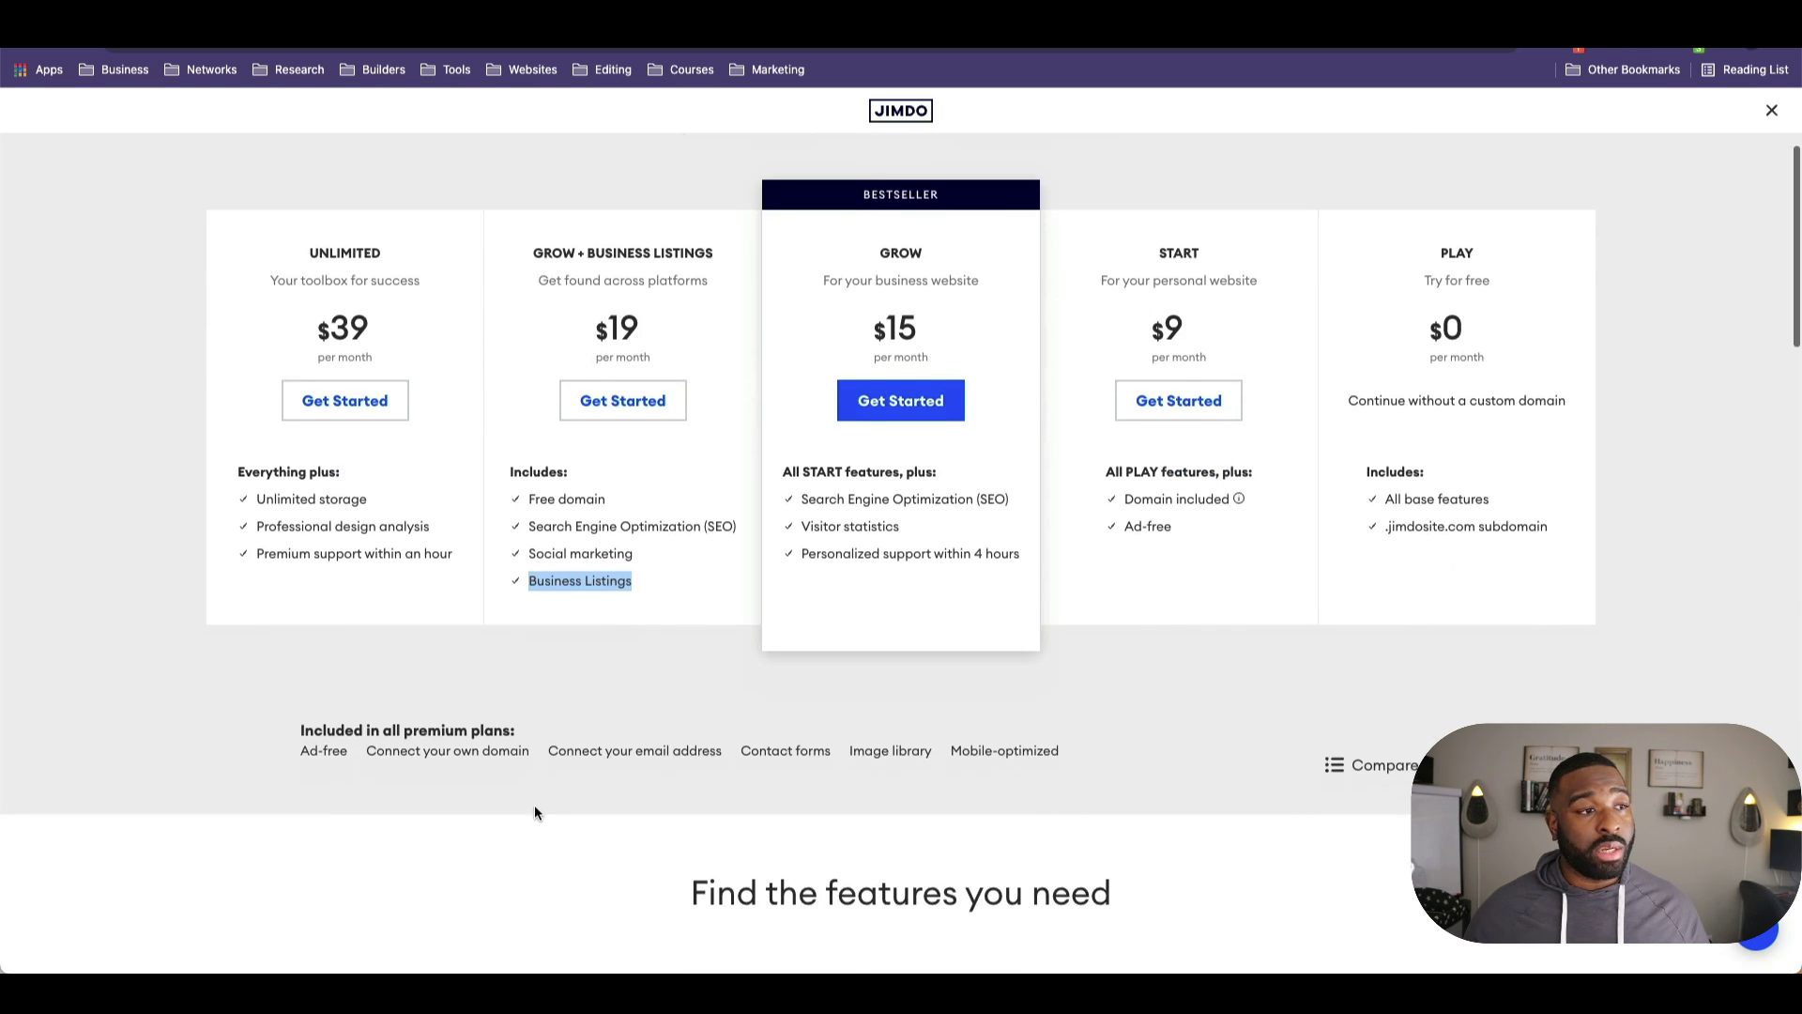
pyautogui.scroll(-4, 535, 812)
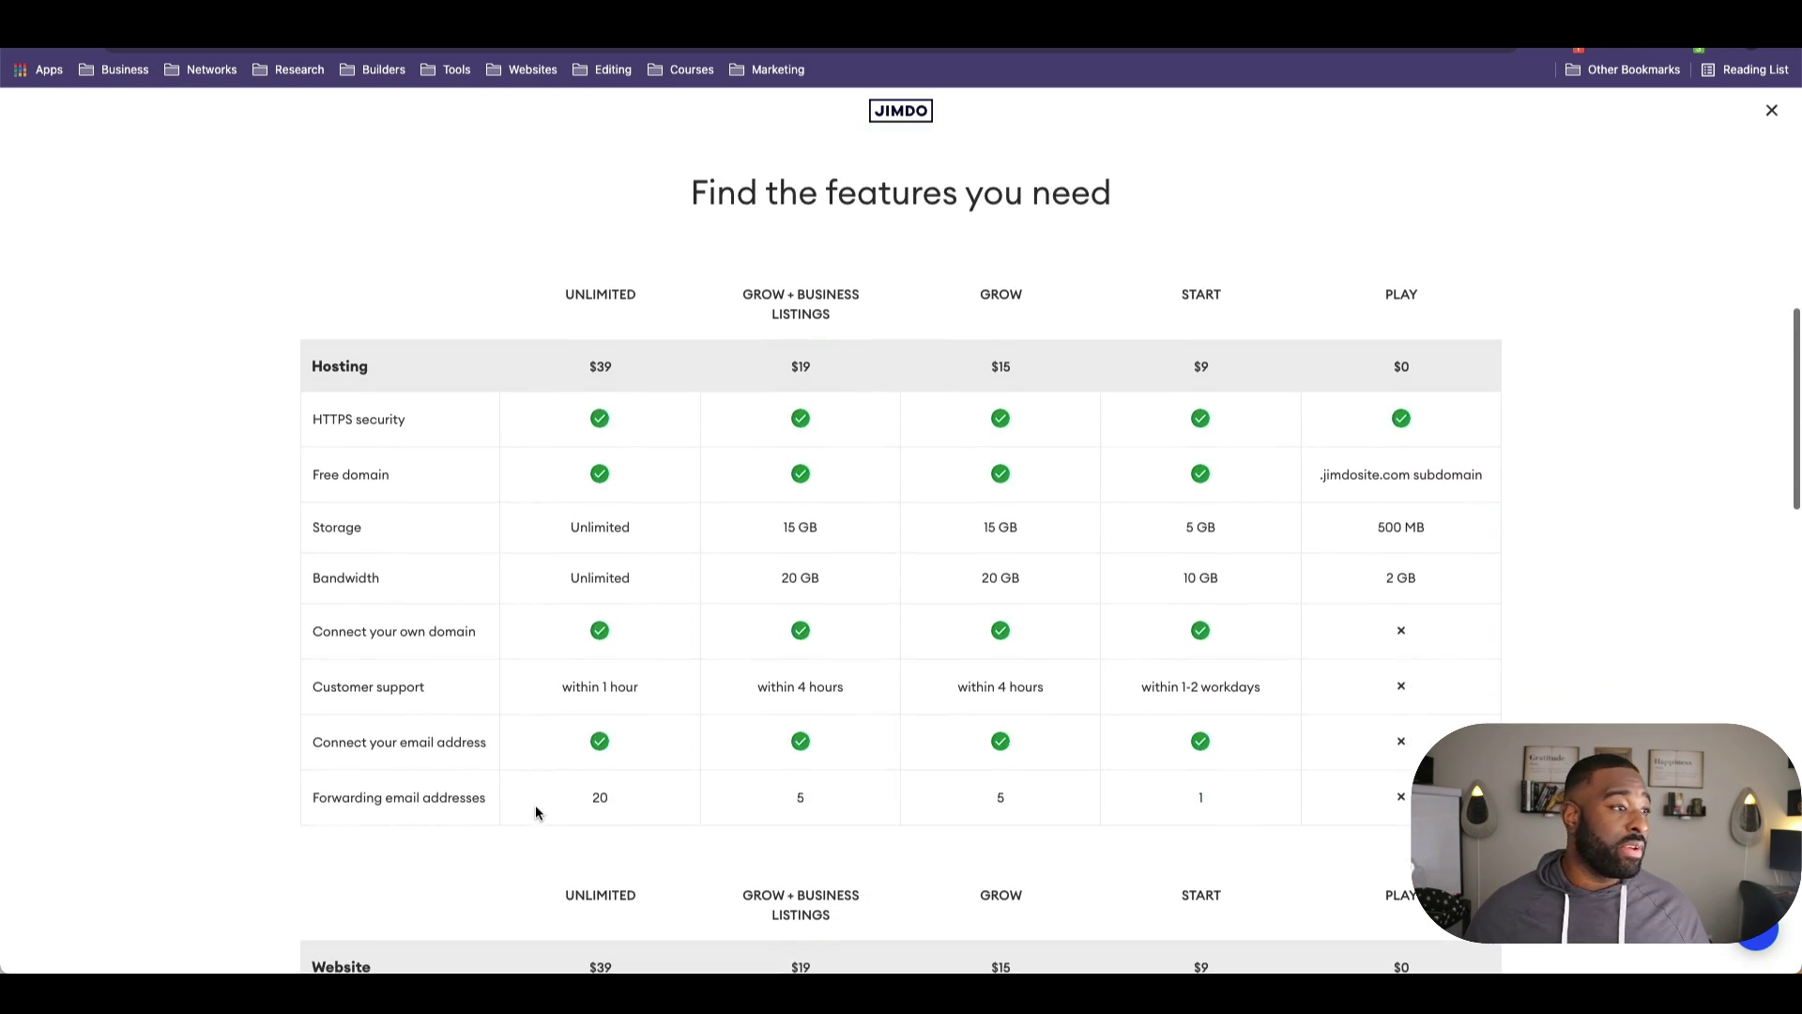
pyautogui.scroll(-5, 773, 706)
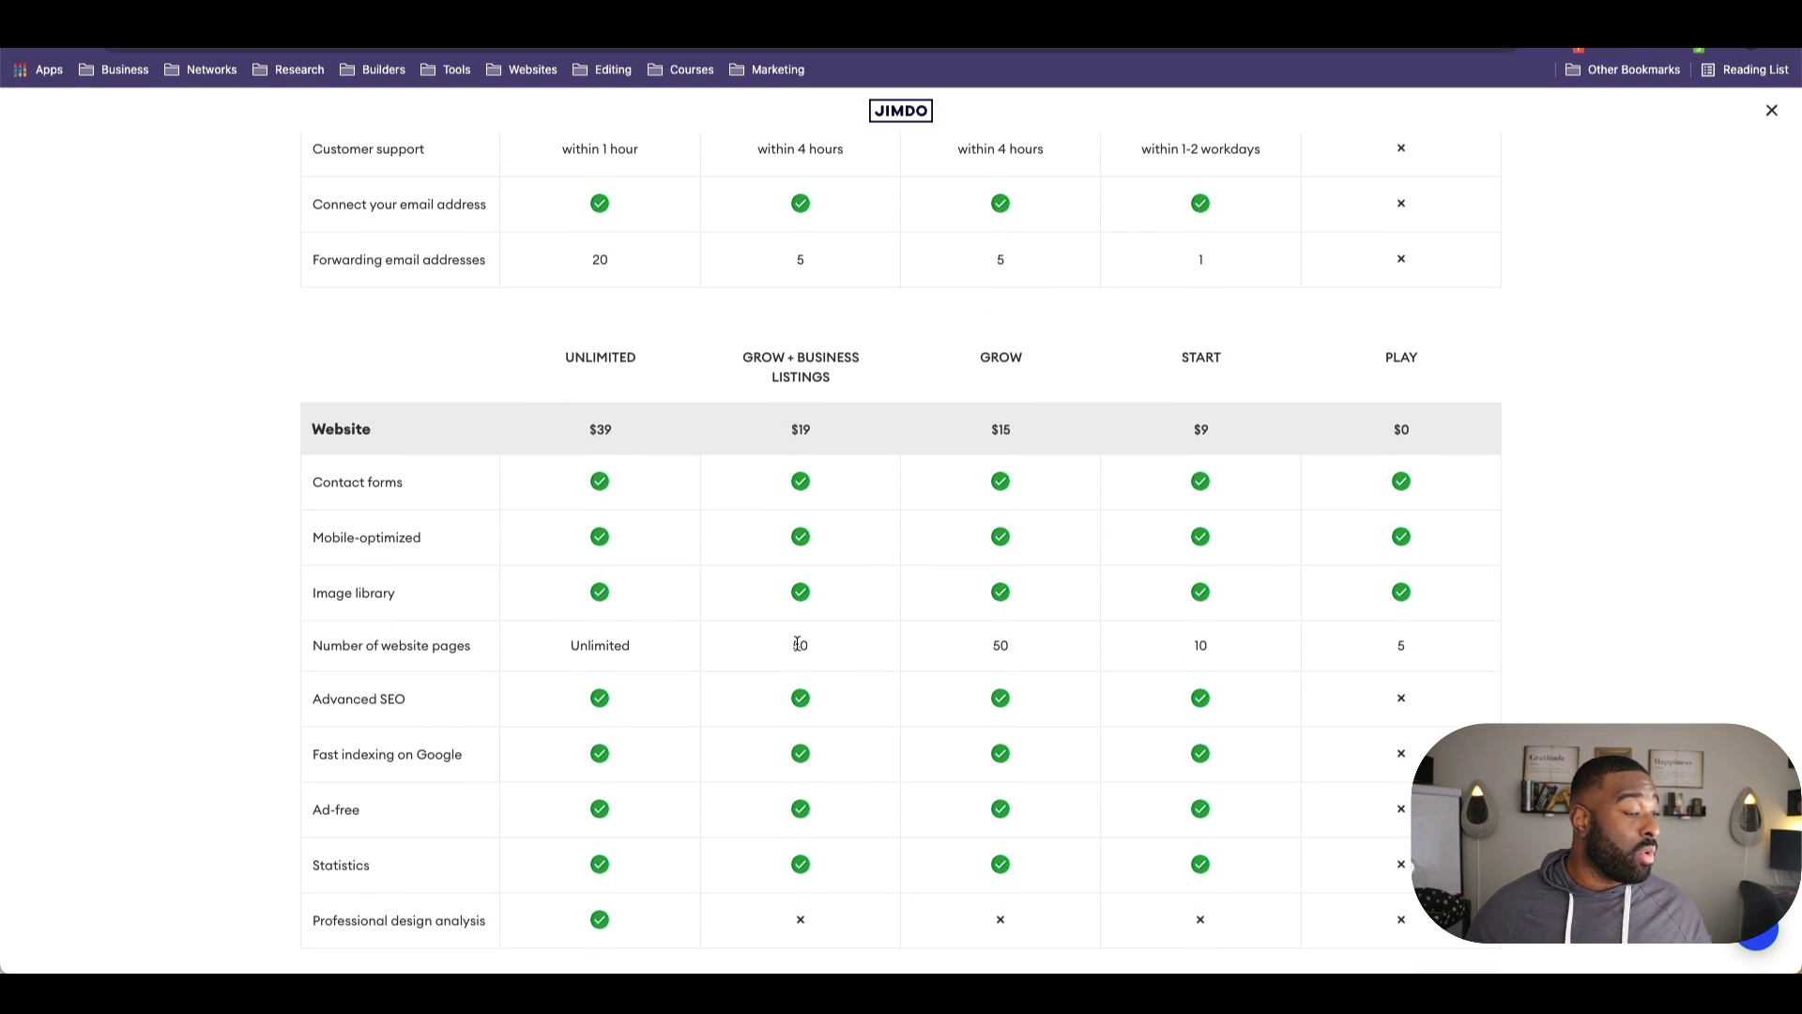
pyautogui.scroll(-5, 797, 692)
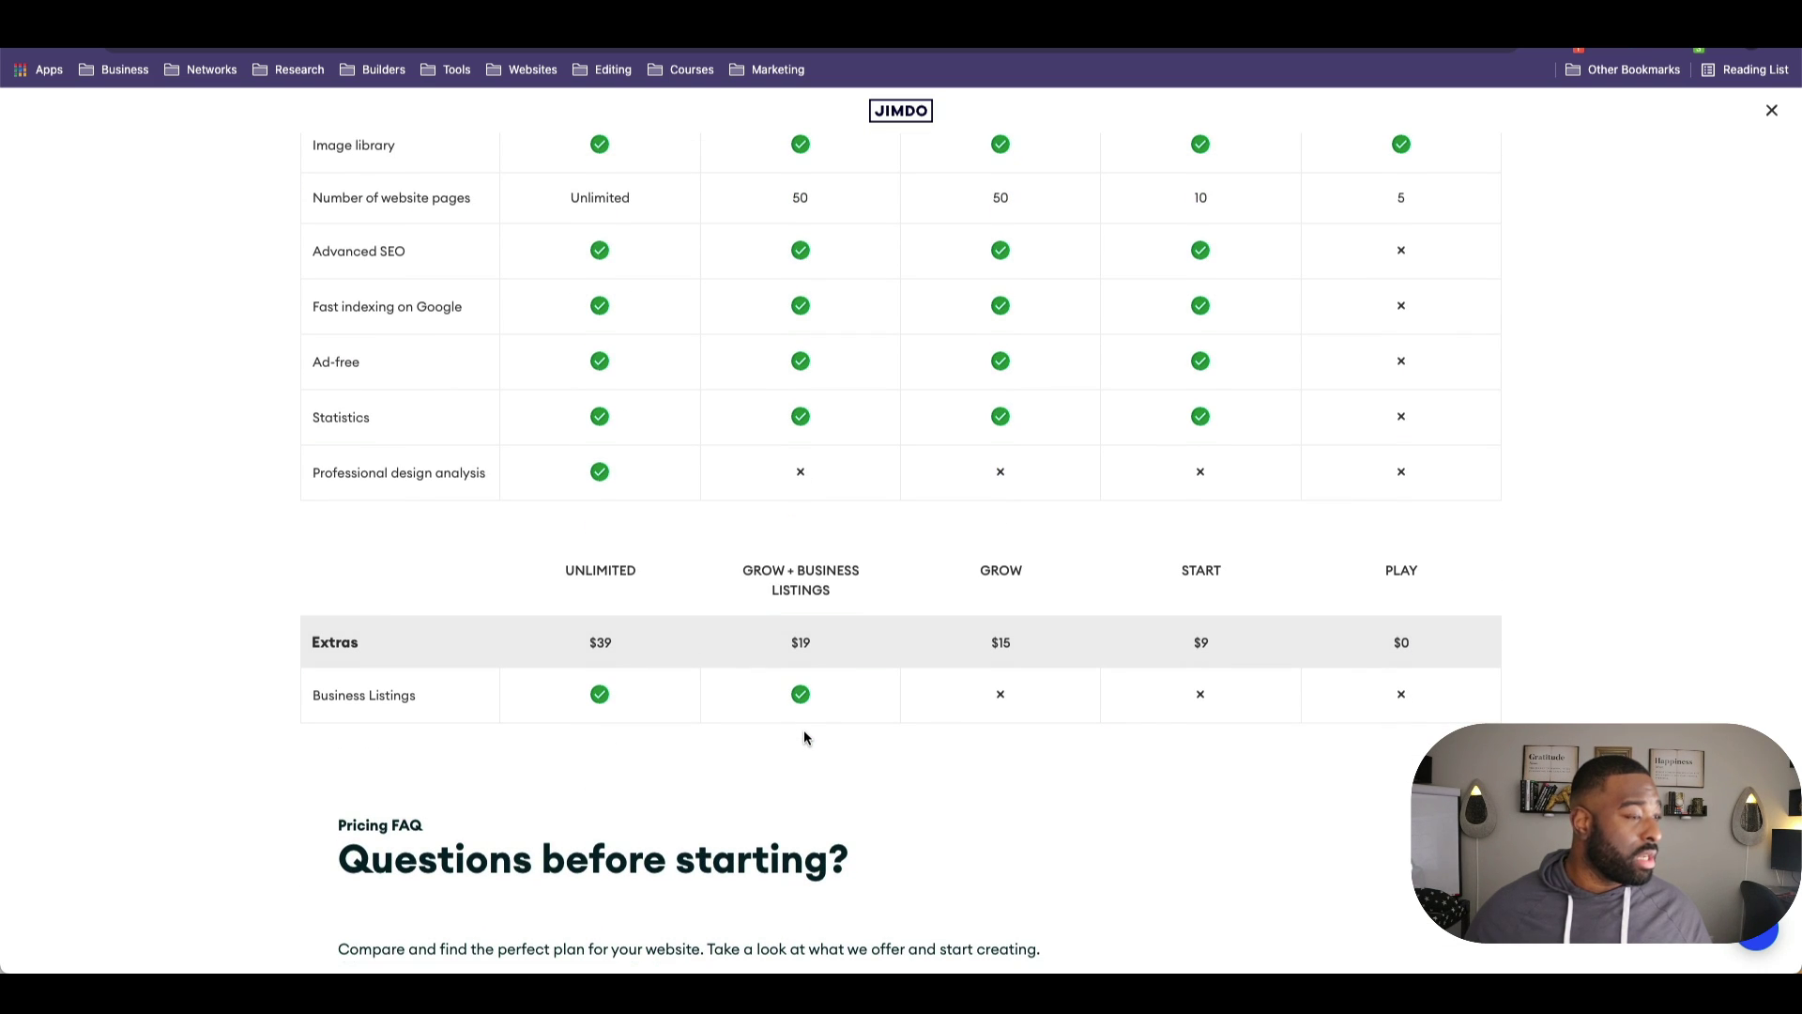
pyautogui.scroll(-3, 810, 710)
pyautogui.scroll(-5, 808, 717)
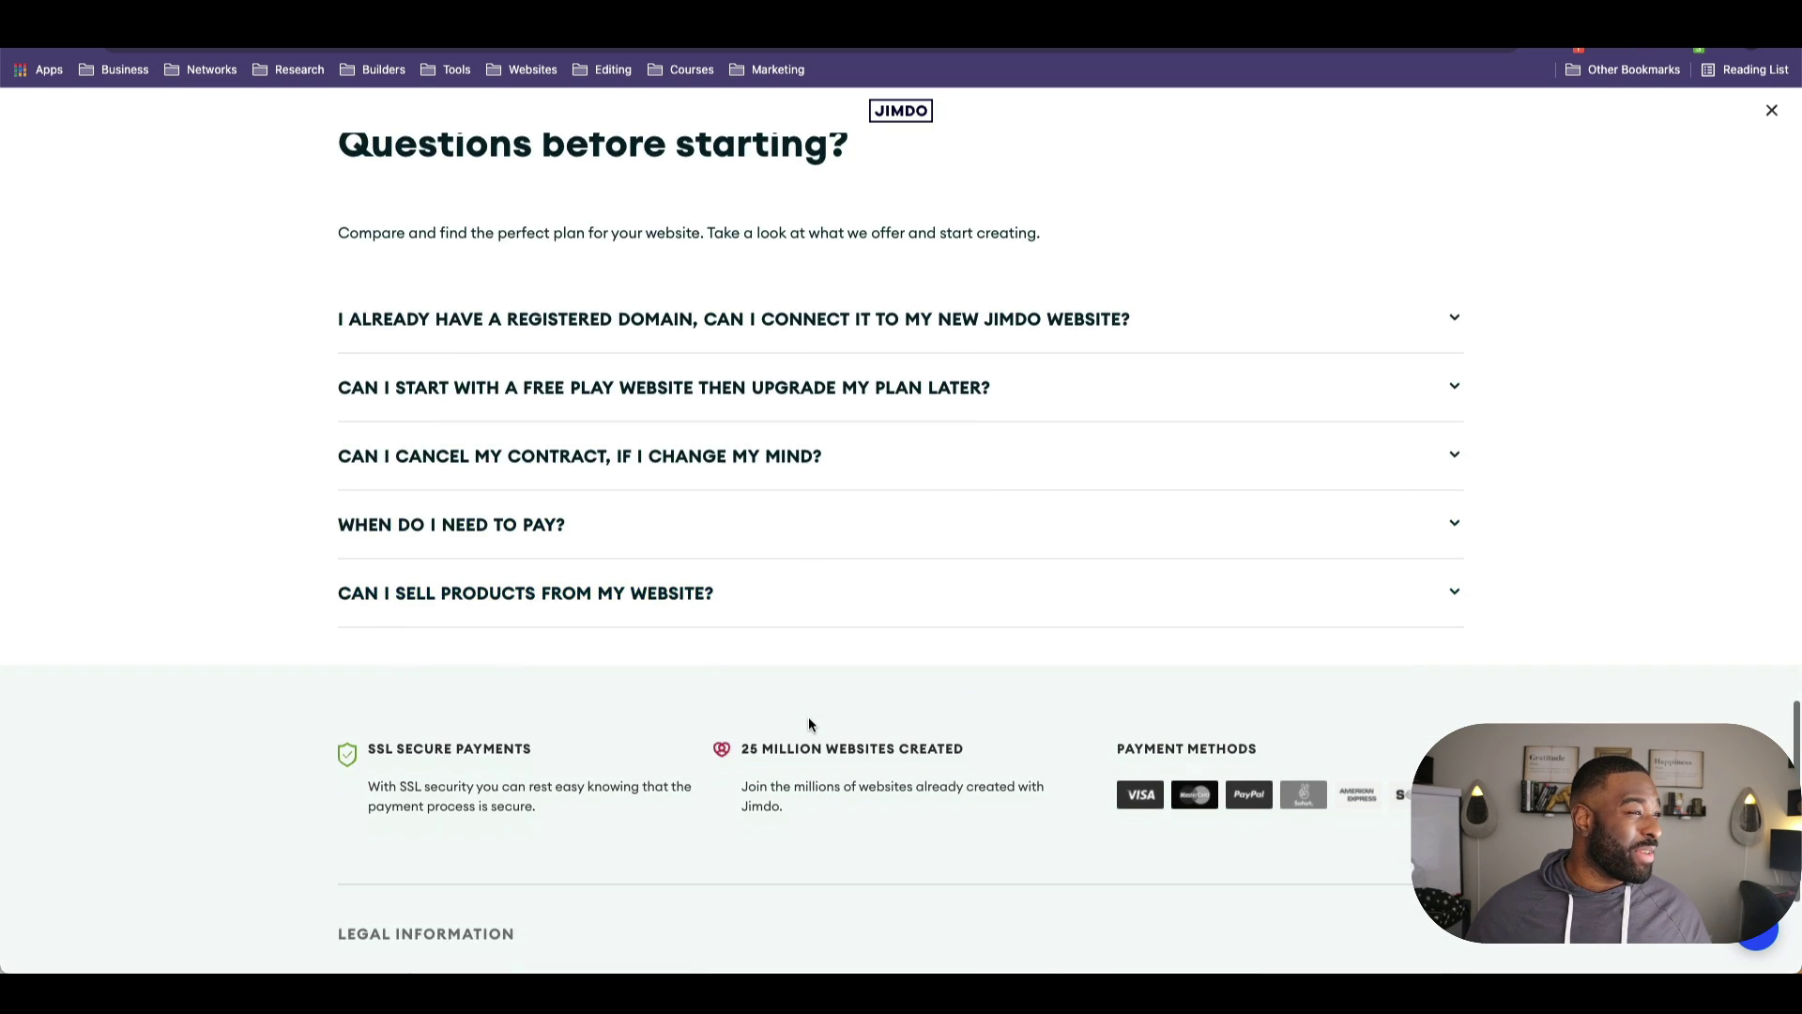
pyautogui.scroll(6, 808, 717)
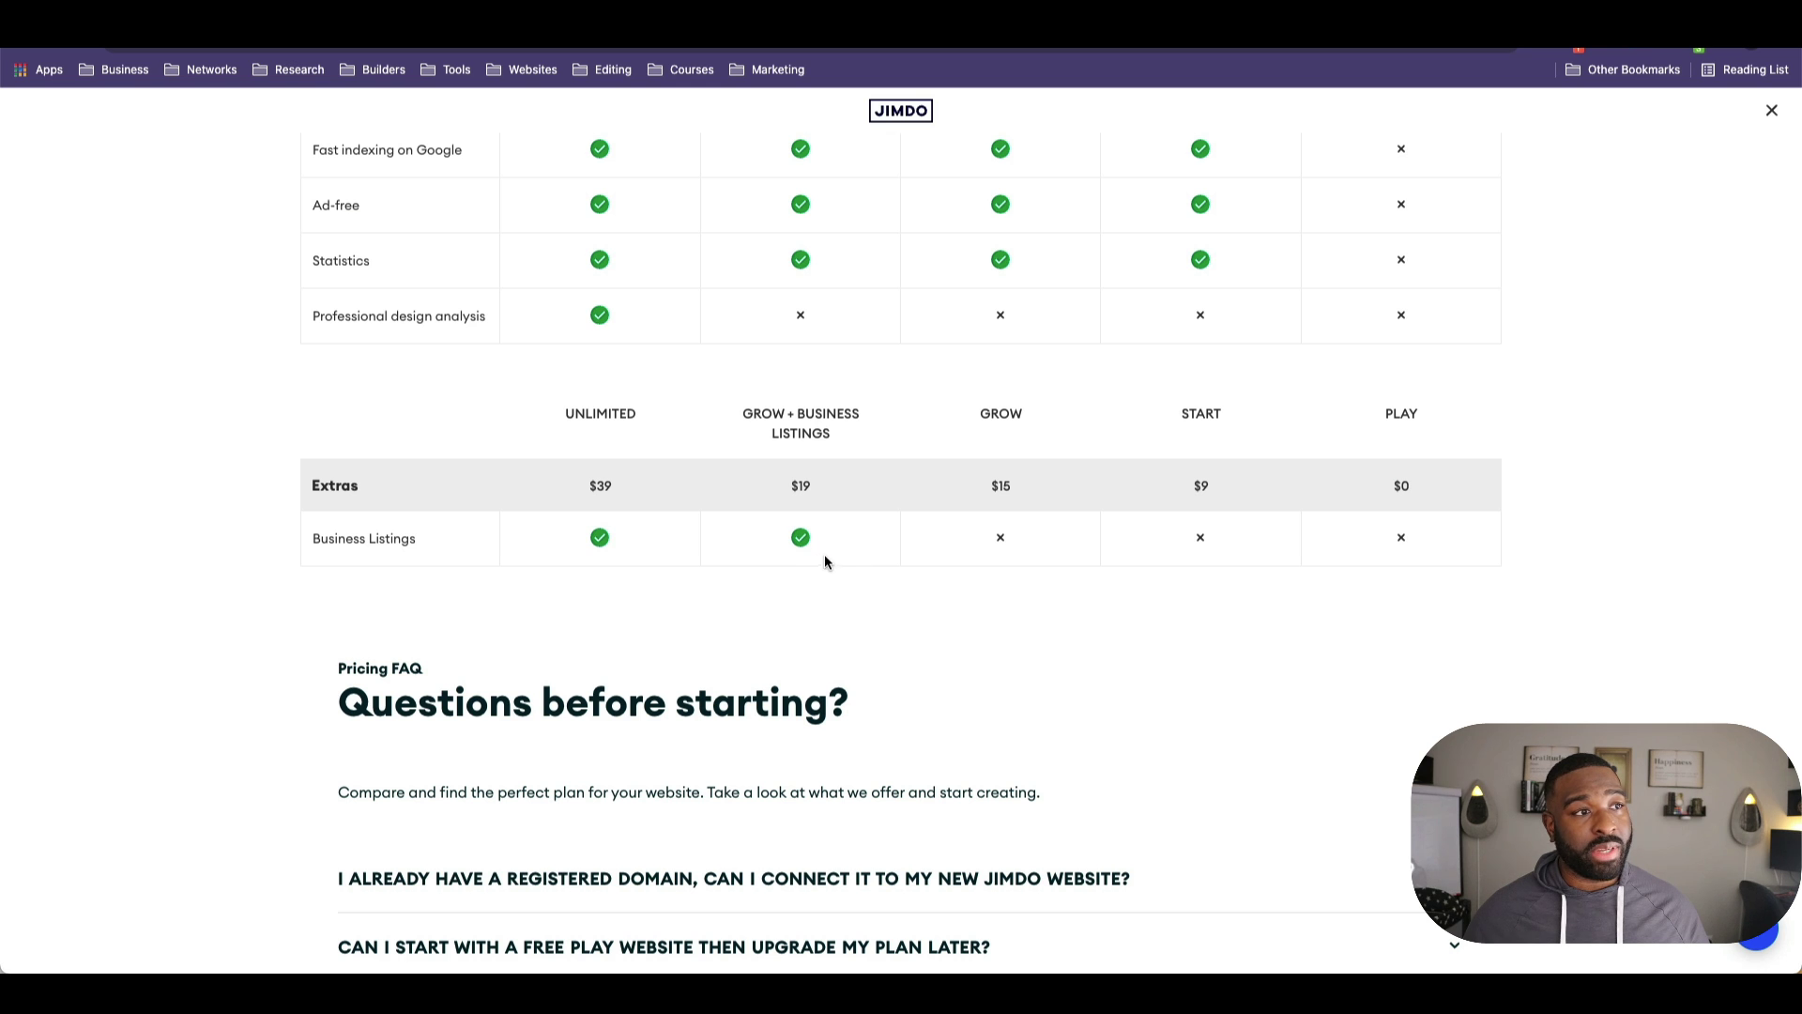
pyautogui.moveTo(660, 967)
pyautogui.scroll(15, 650, 693)
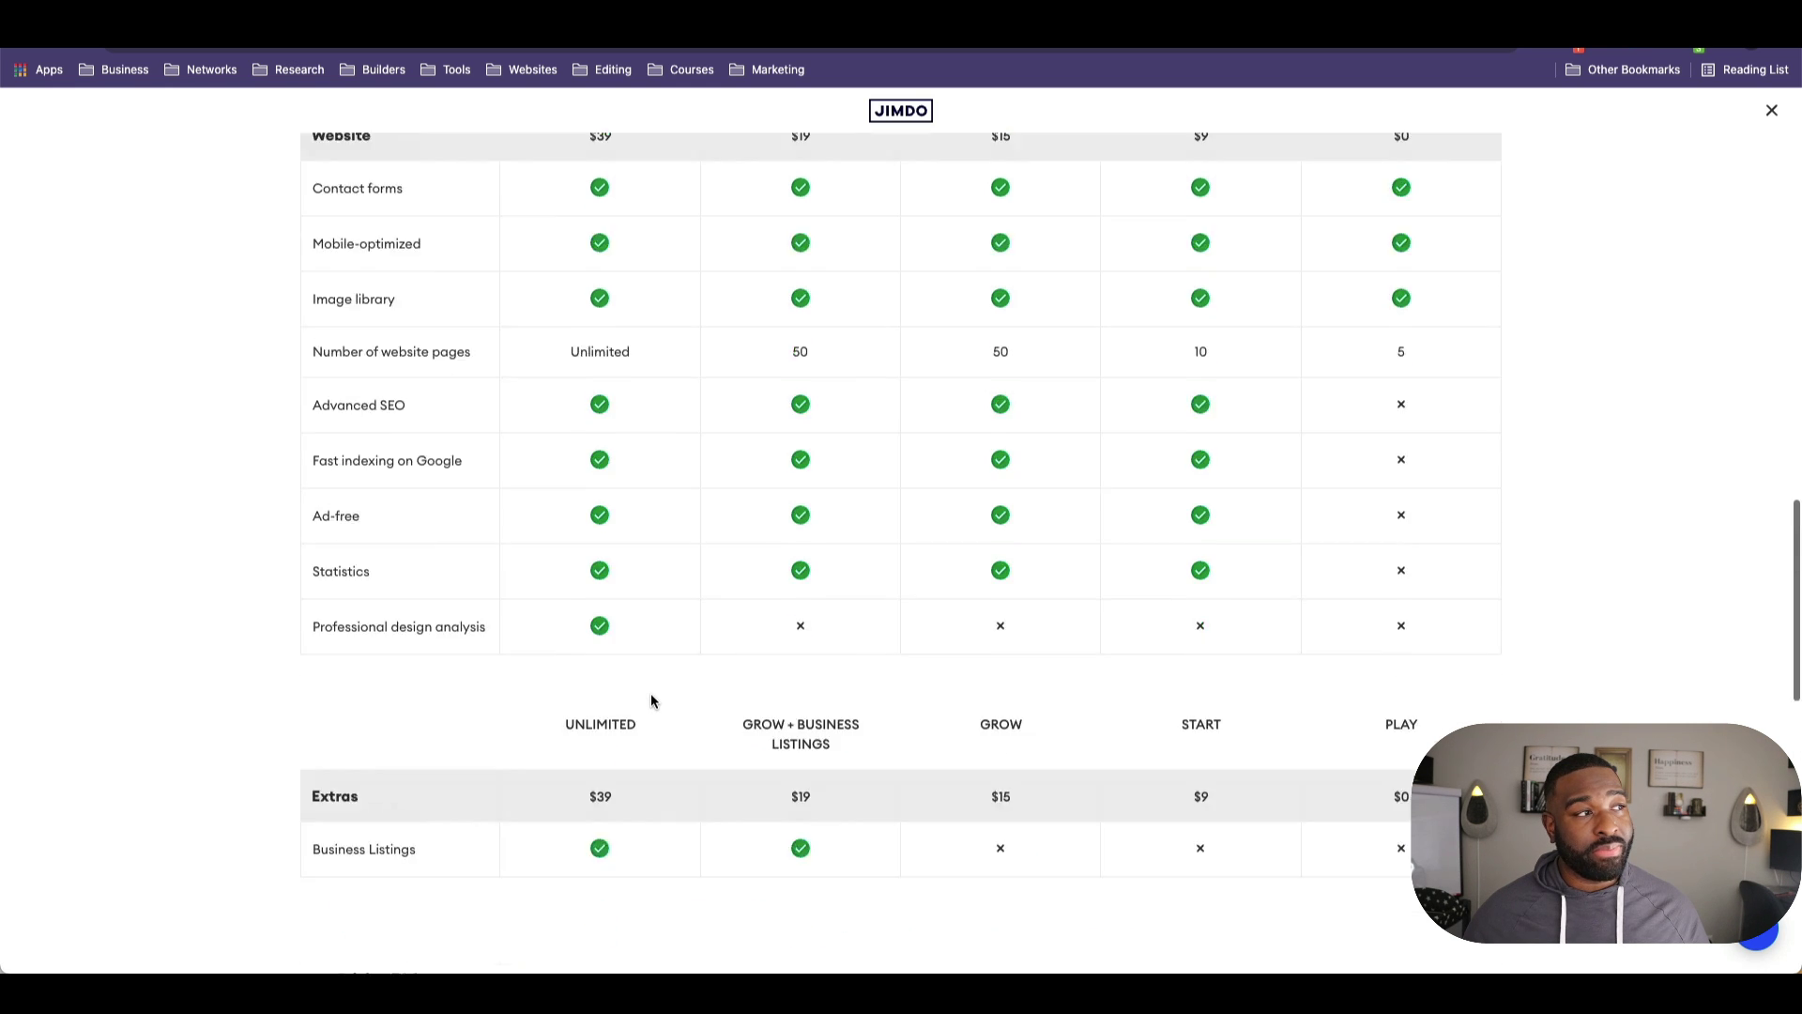
pyautogui.scroll(3, 641, 708)
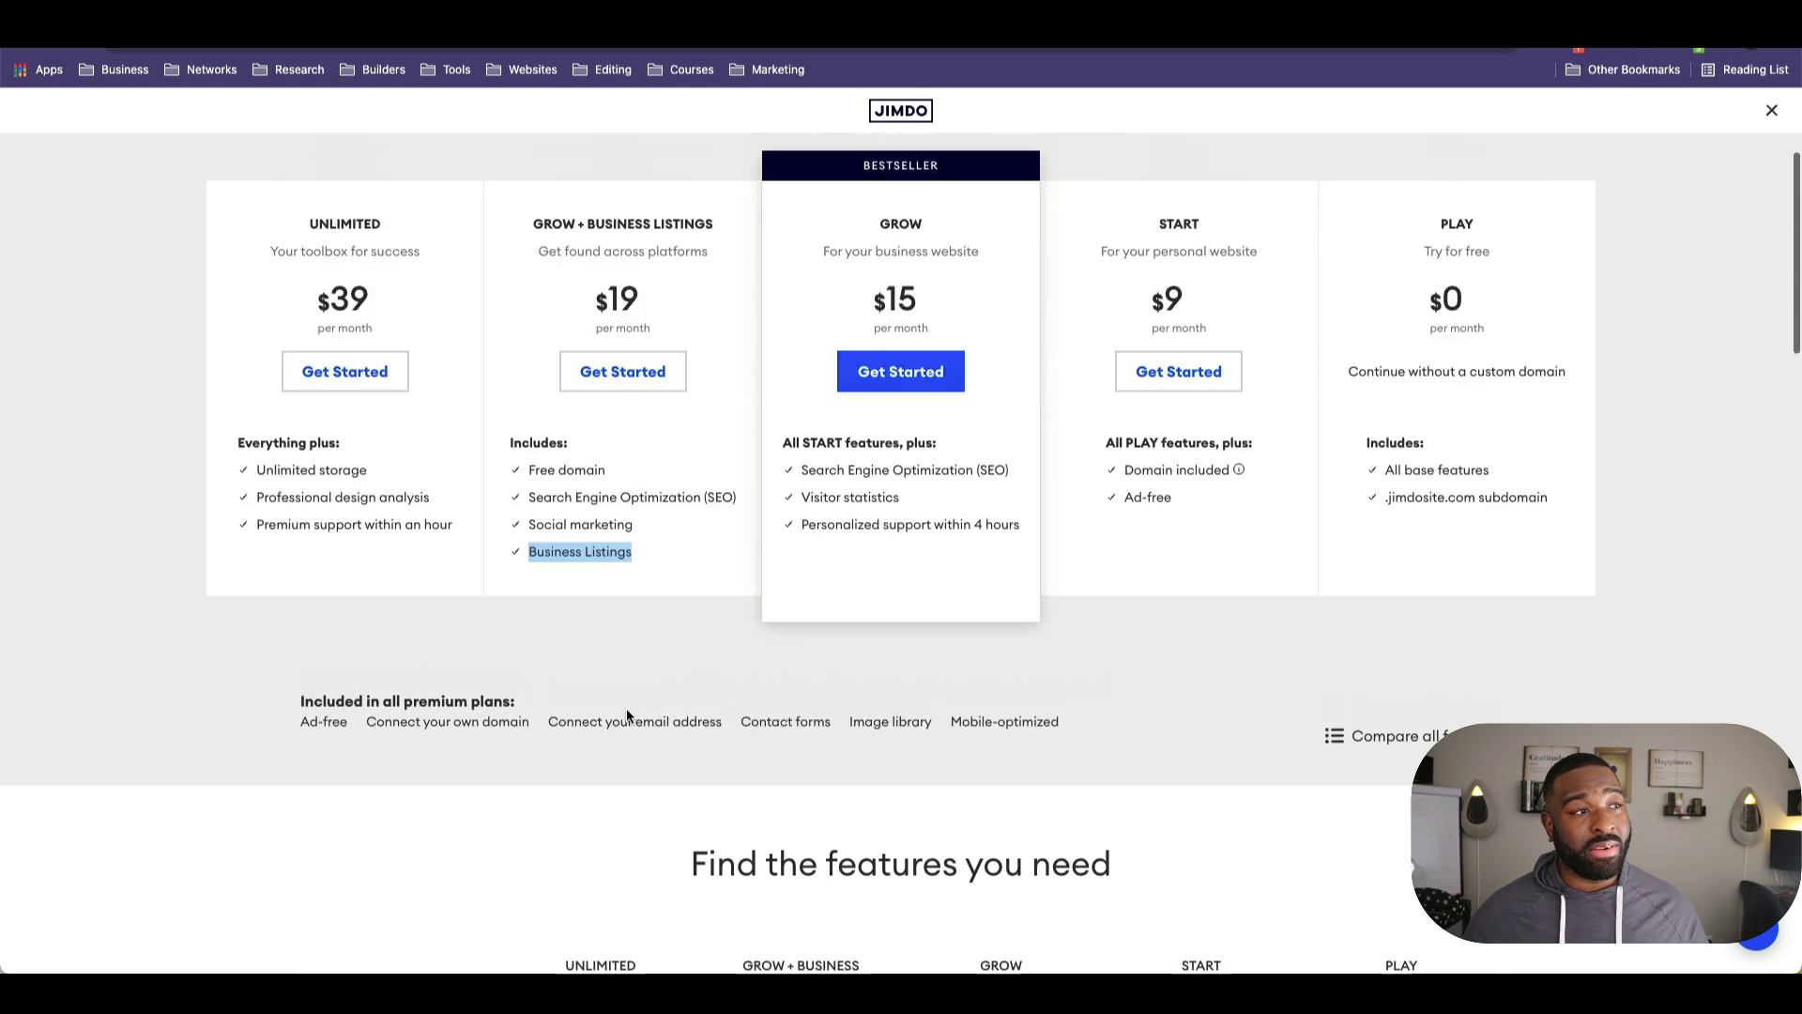
pyautogui.scroll(2, 628, 716)
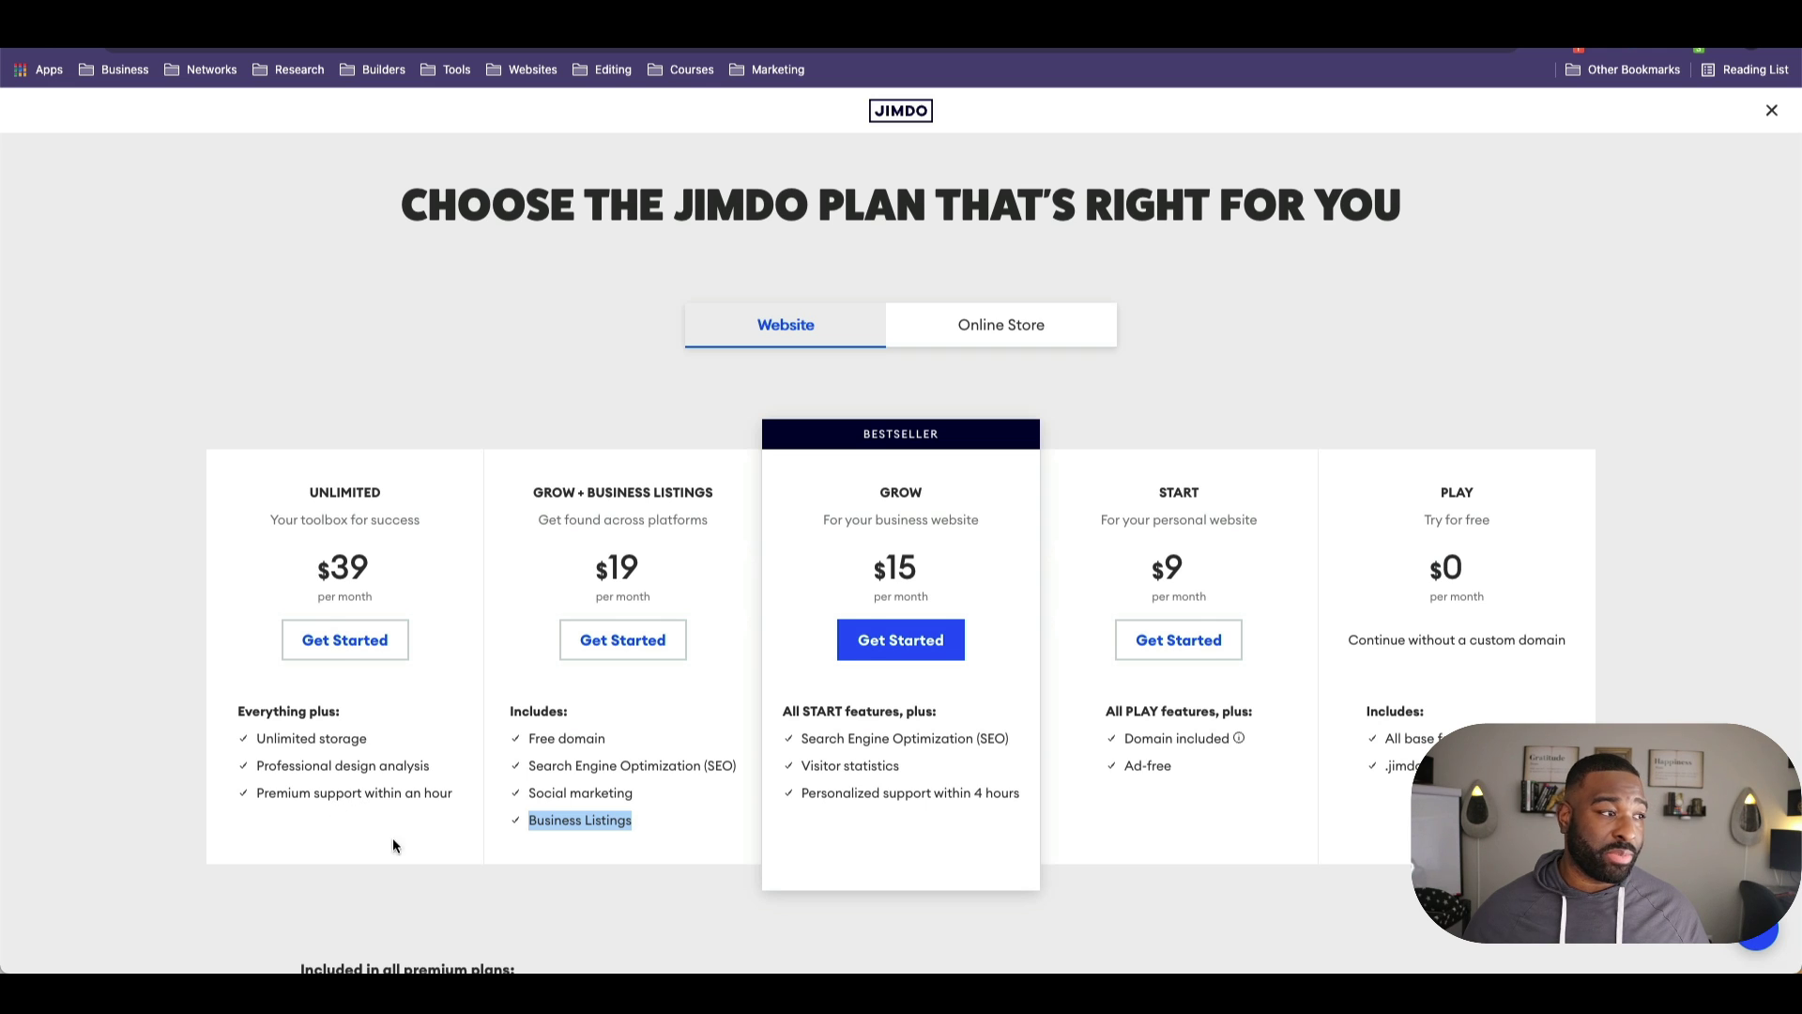
pyautogui.scroll(1, 418, 806)
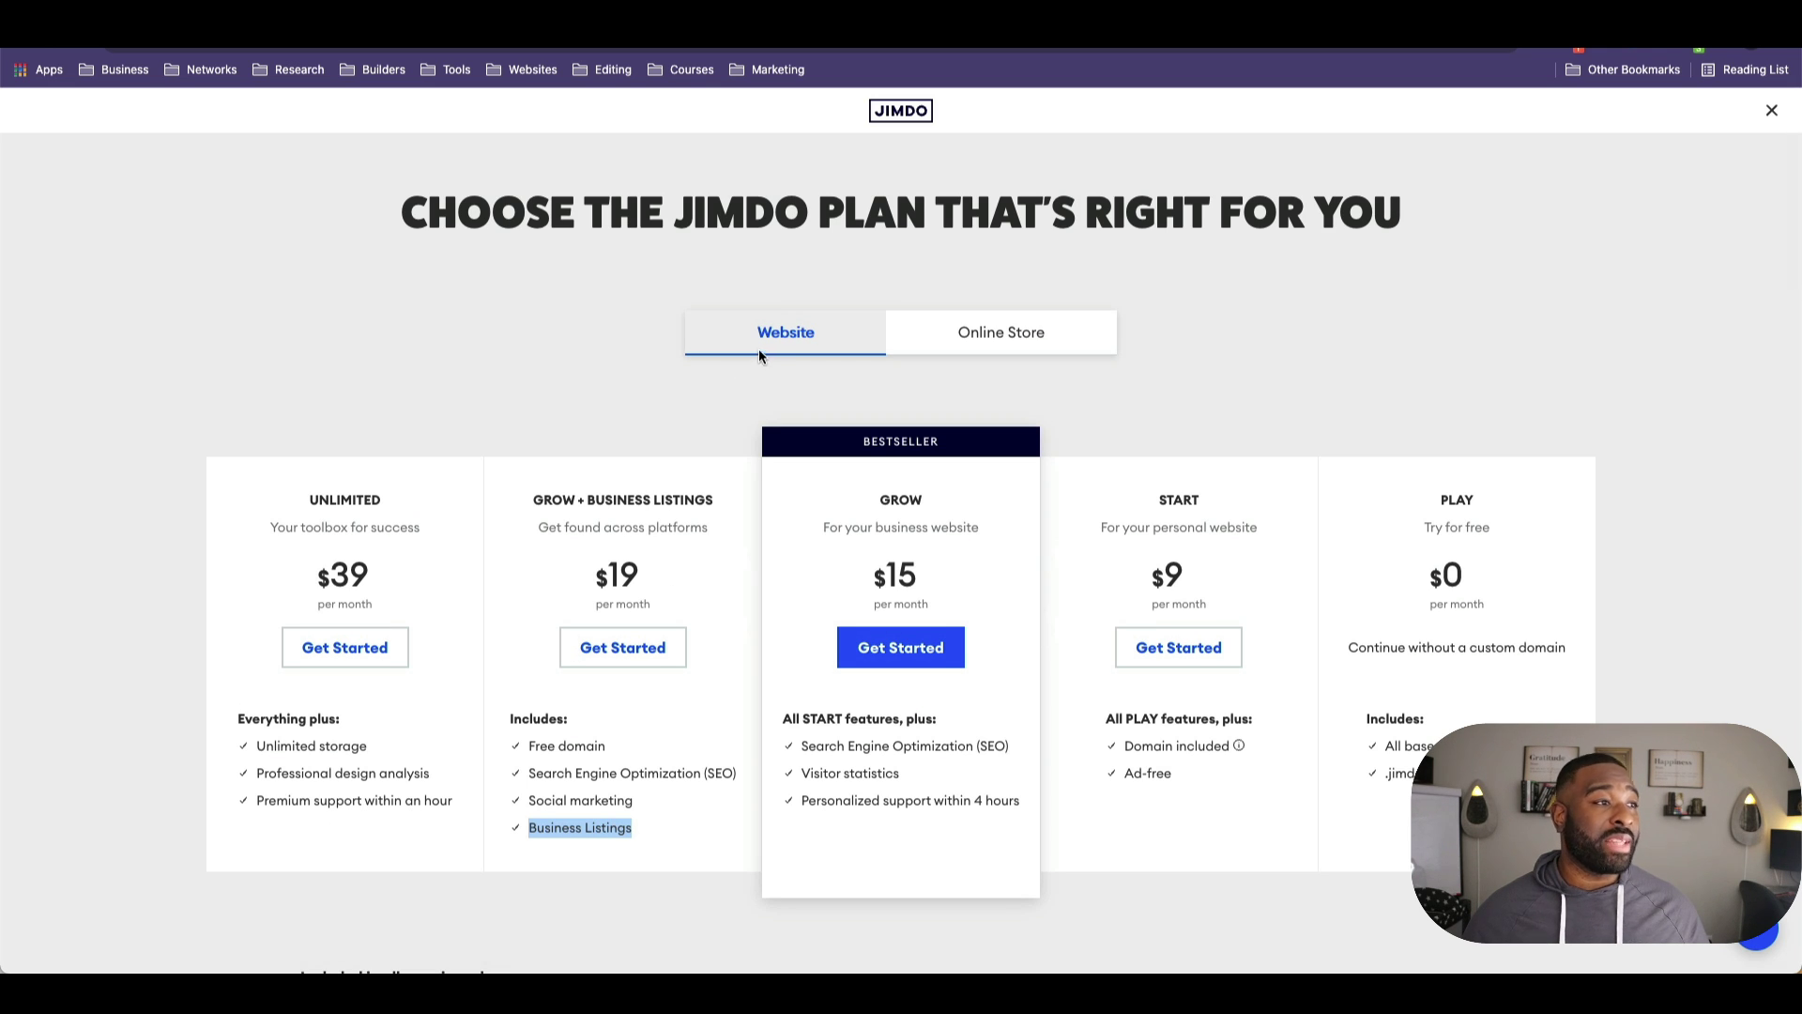
# Step: Switch the plan page to the Online Store plans and scroll through their feature comparison
pyautogui.click(760, 355)
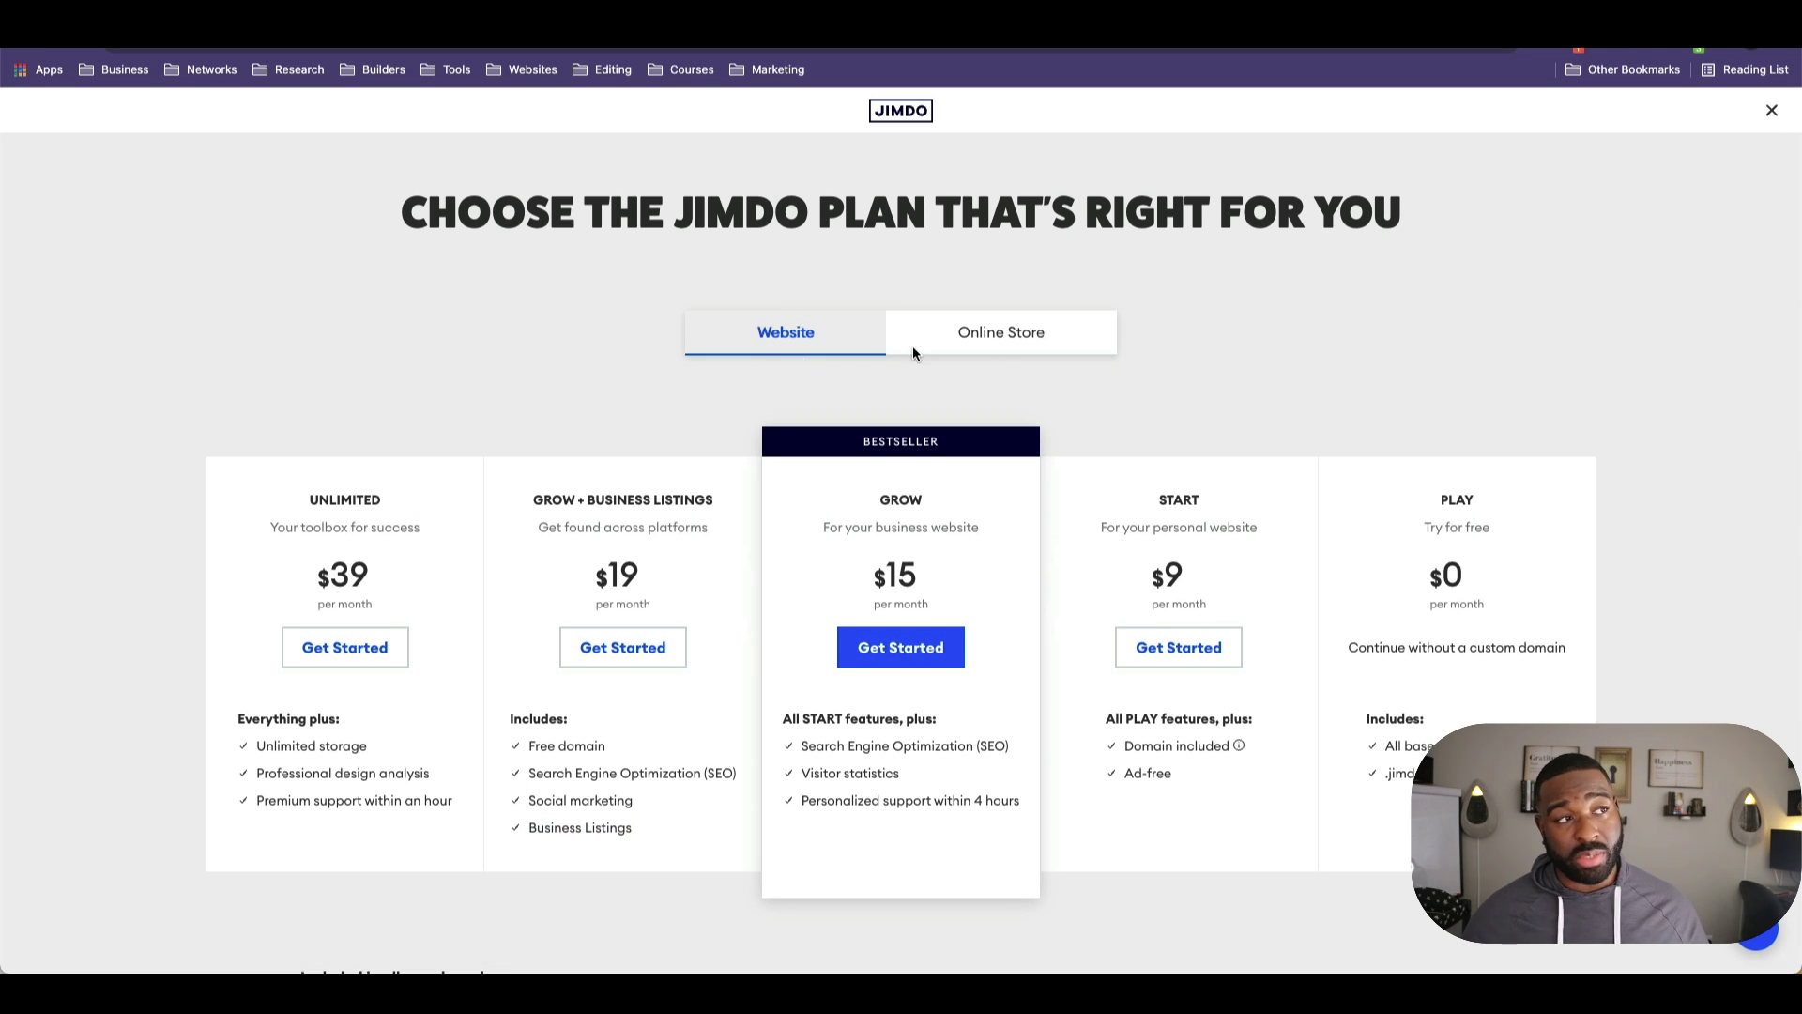
pyautogui.click(949, 345)
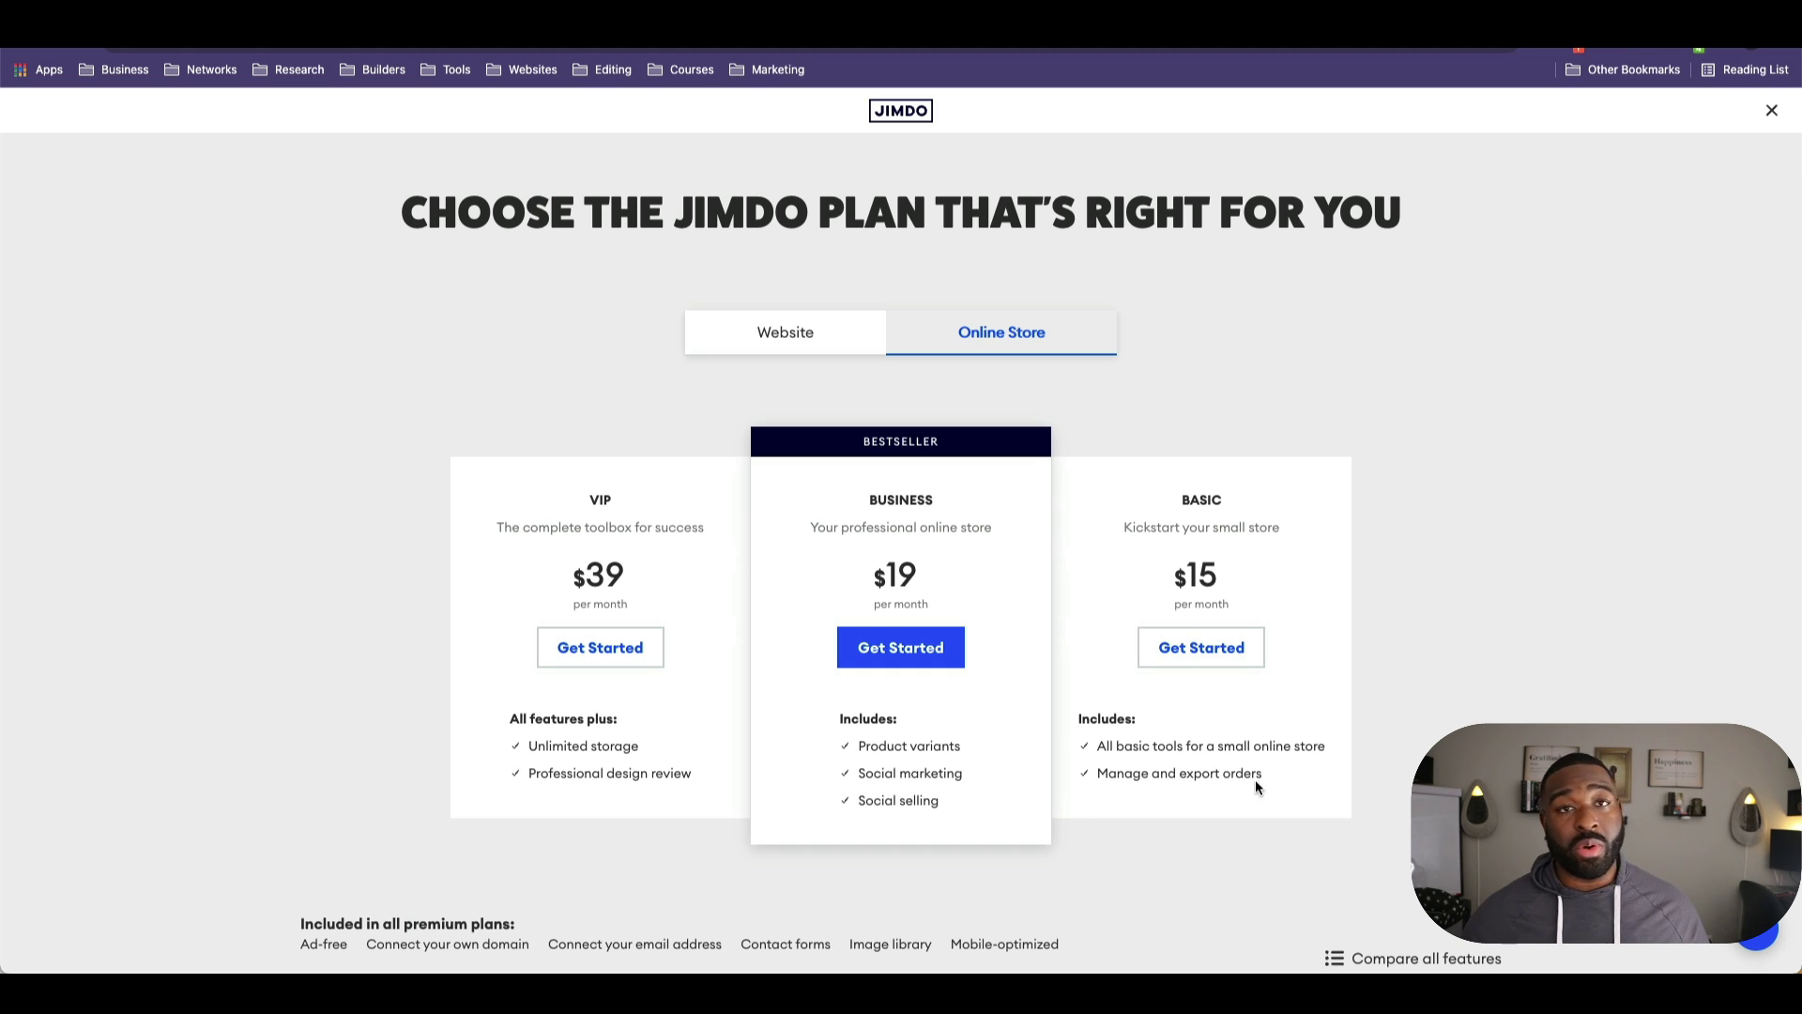
pyautogui.scroll(-1, 929, 764)
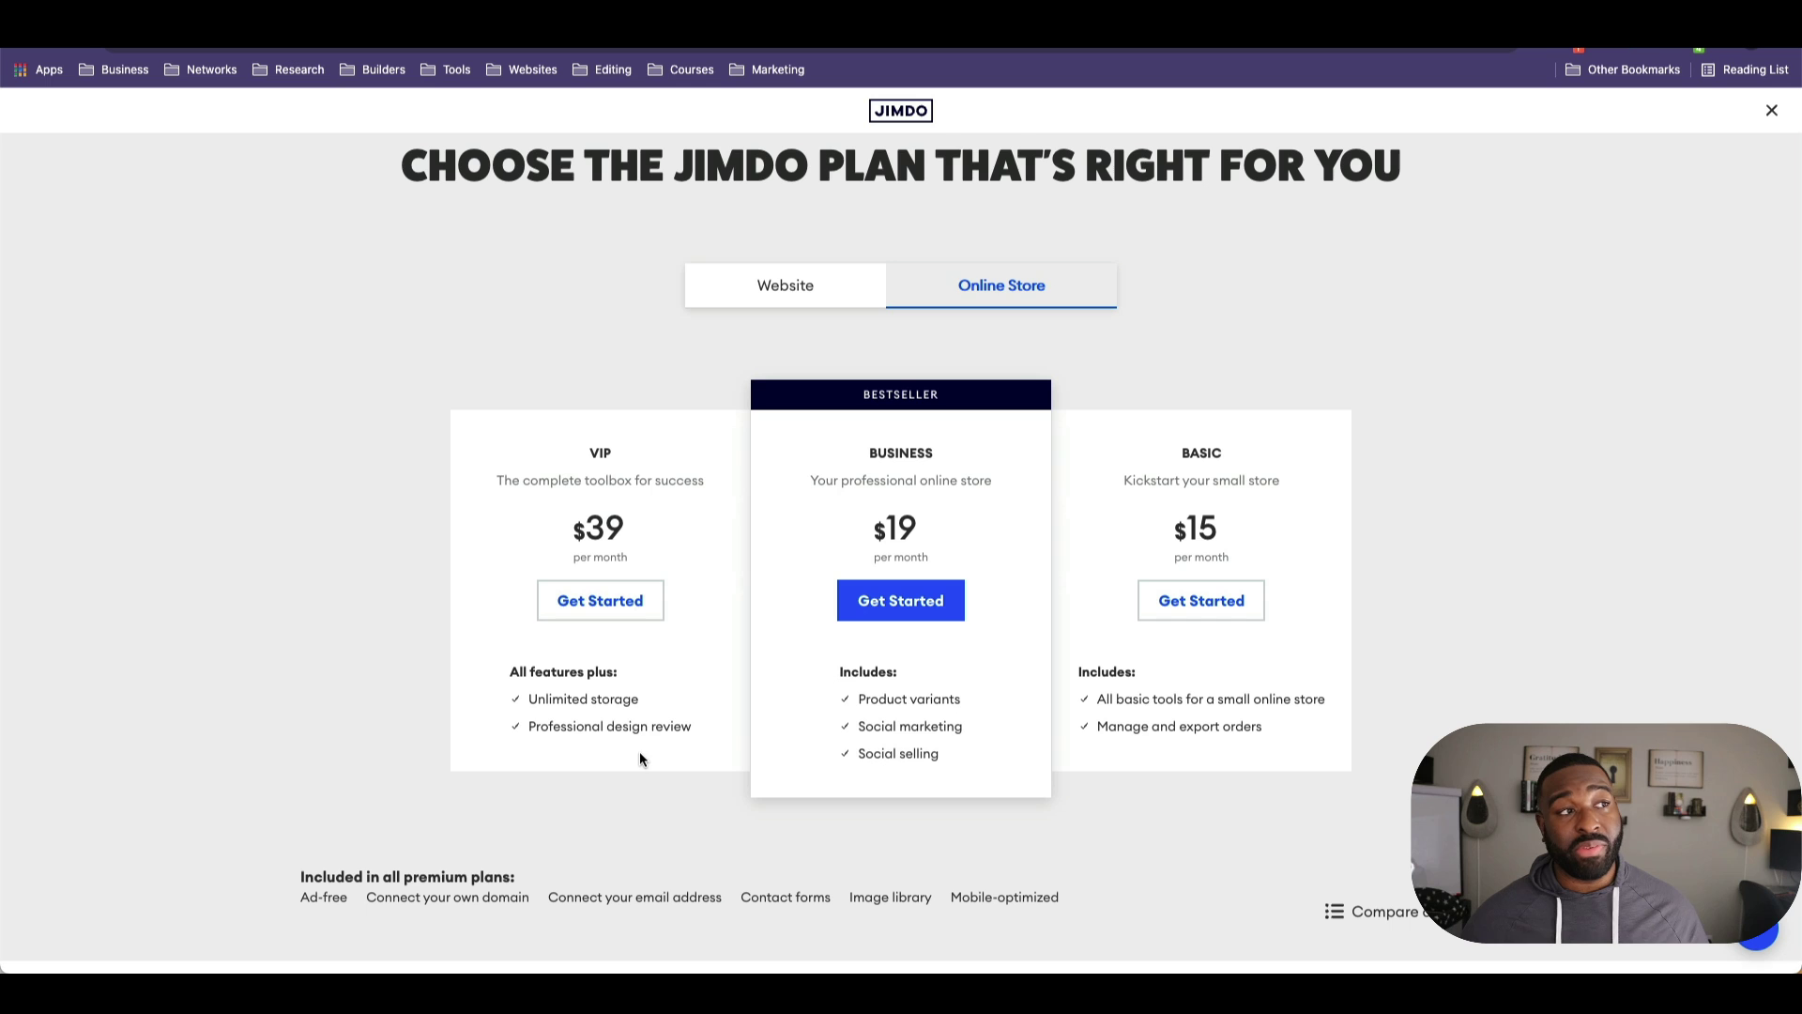
pyautogui.scroll(-3, 942, 469)
pyautogui.scroll(-2, 942, 469)
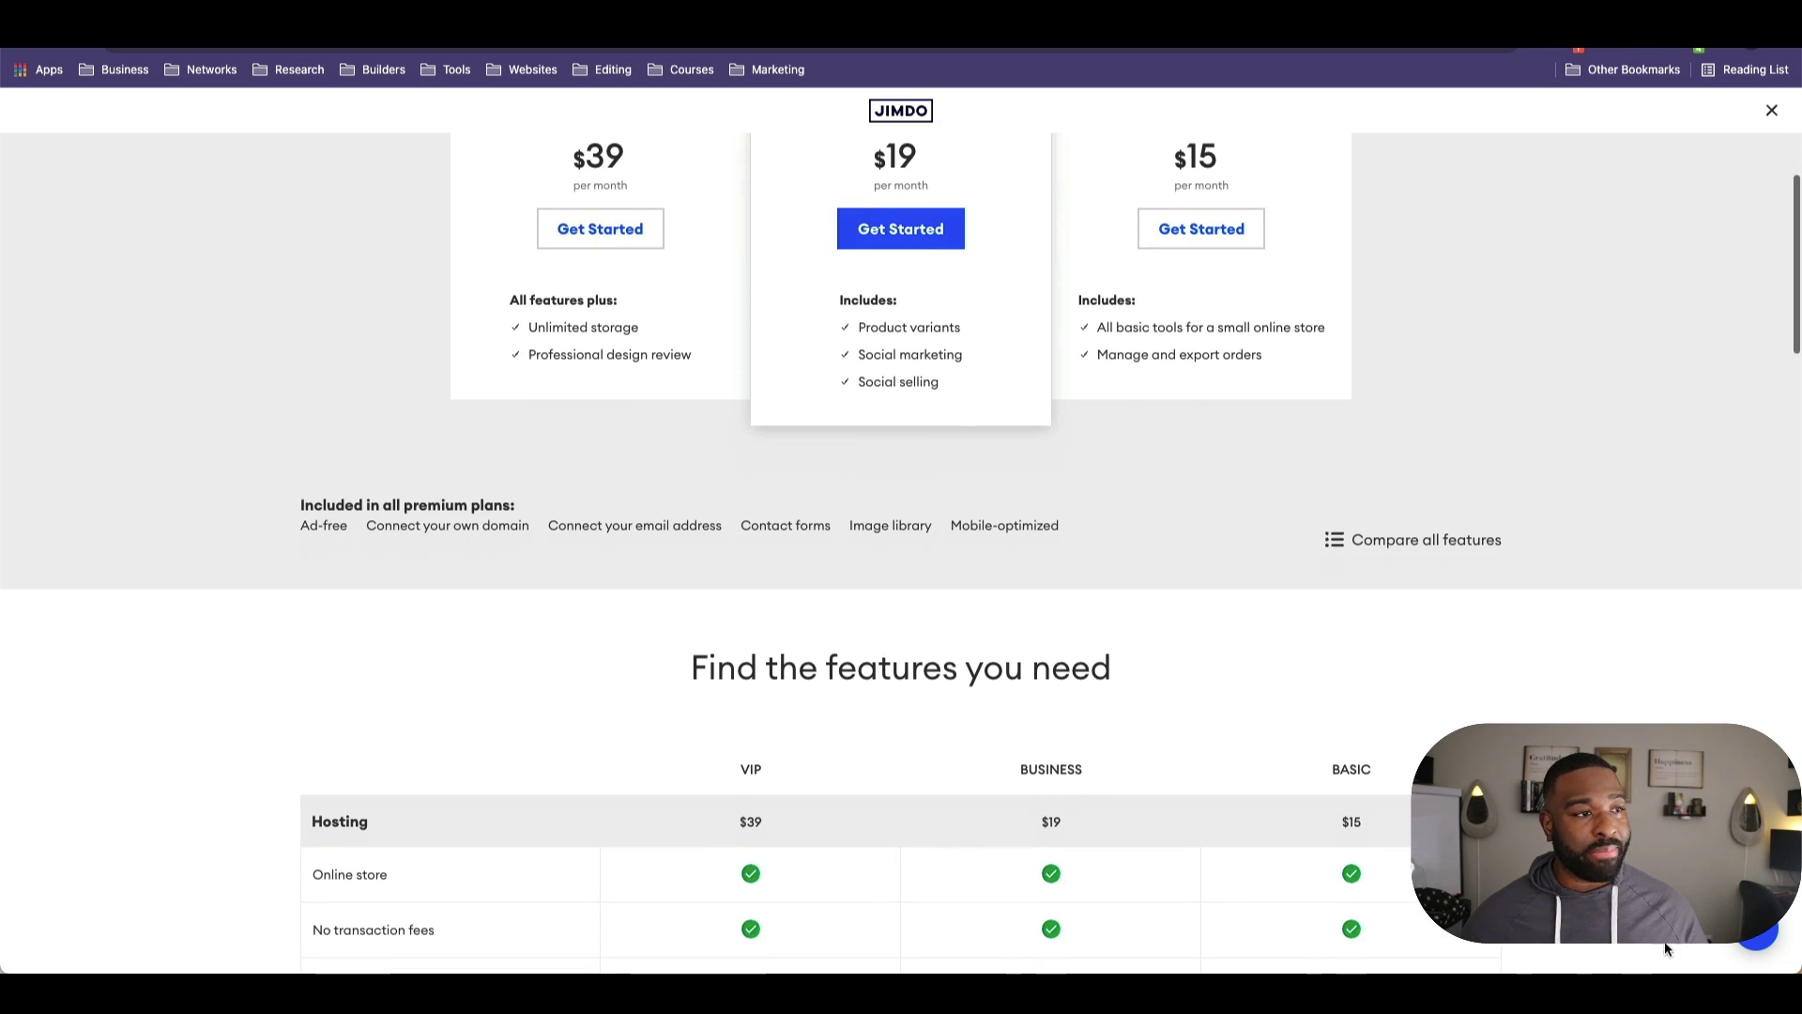
# Step: Dismiss the leave-a-message support form, finish reviewing the feature table, and return to the top
pyautogui.click(1757, 932)
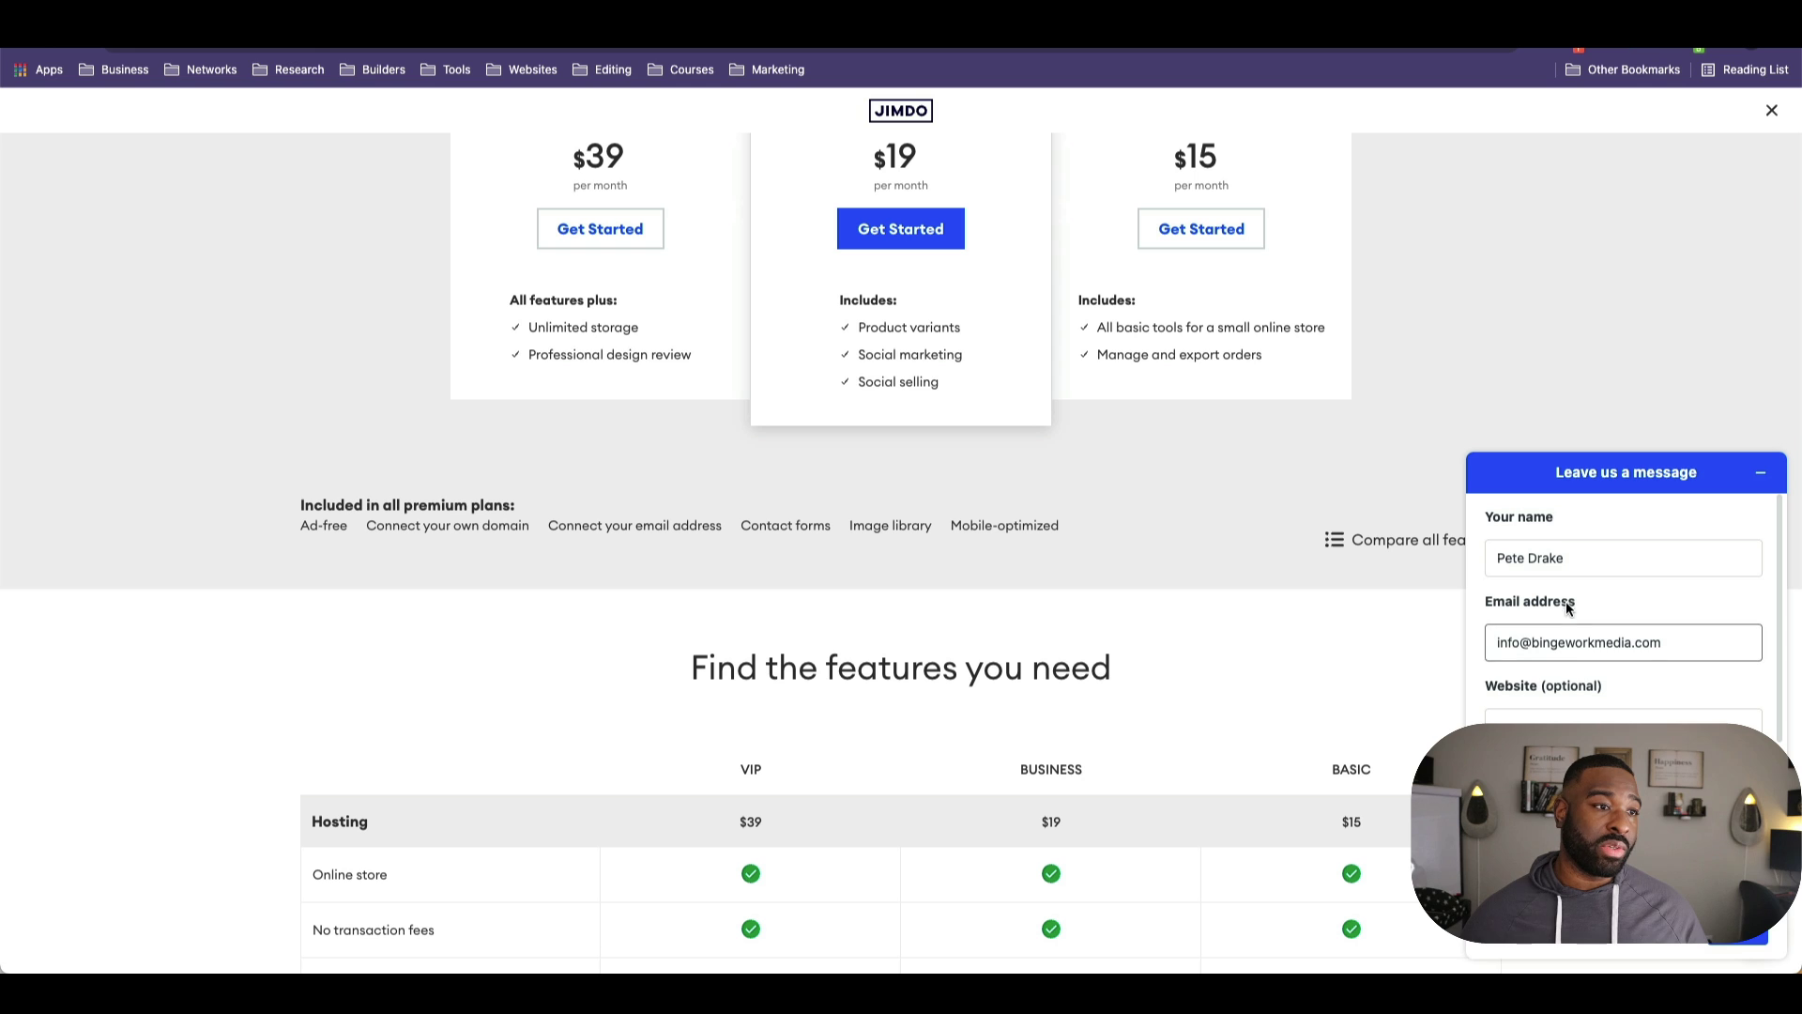
pyautogui.click(1761, 472)
pyautogui.scroll(-20, 1346, 775)
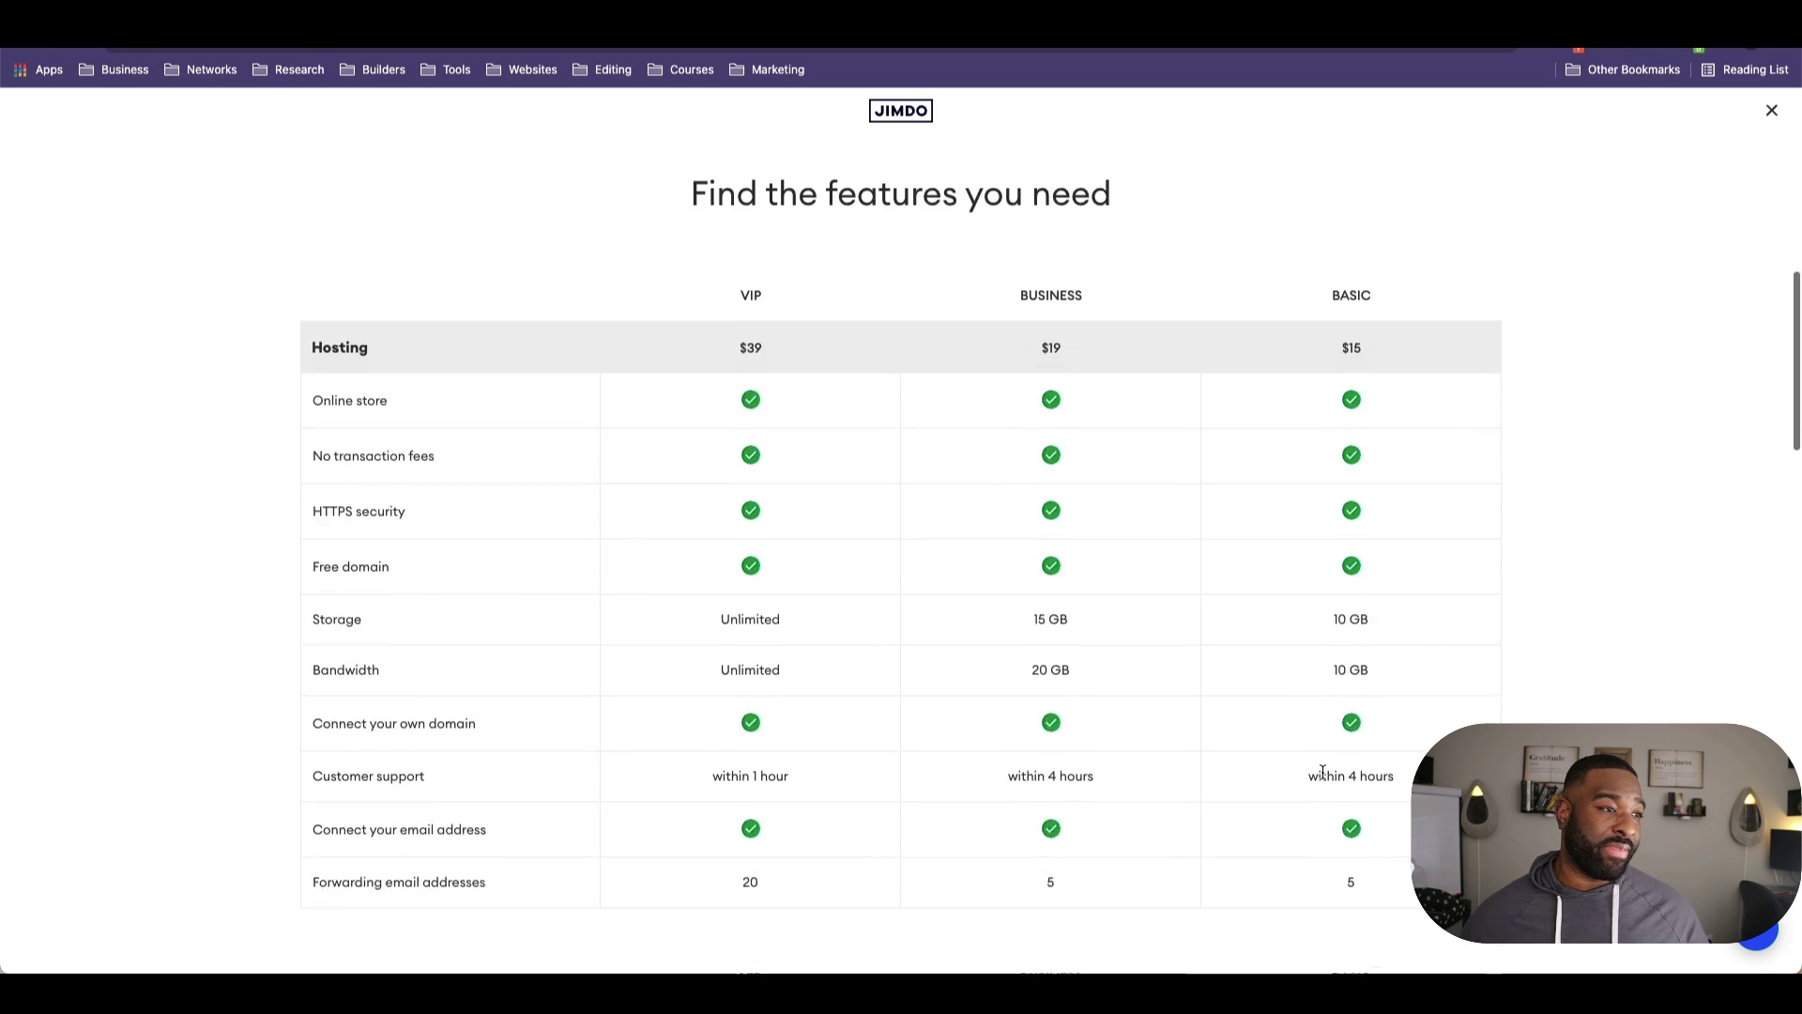
pyautogui.scroll(-3, 1299, 768)
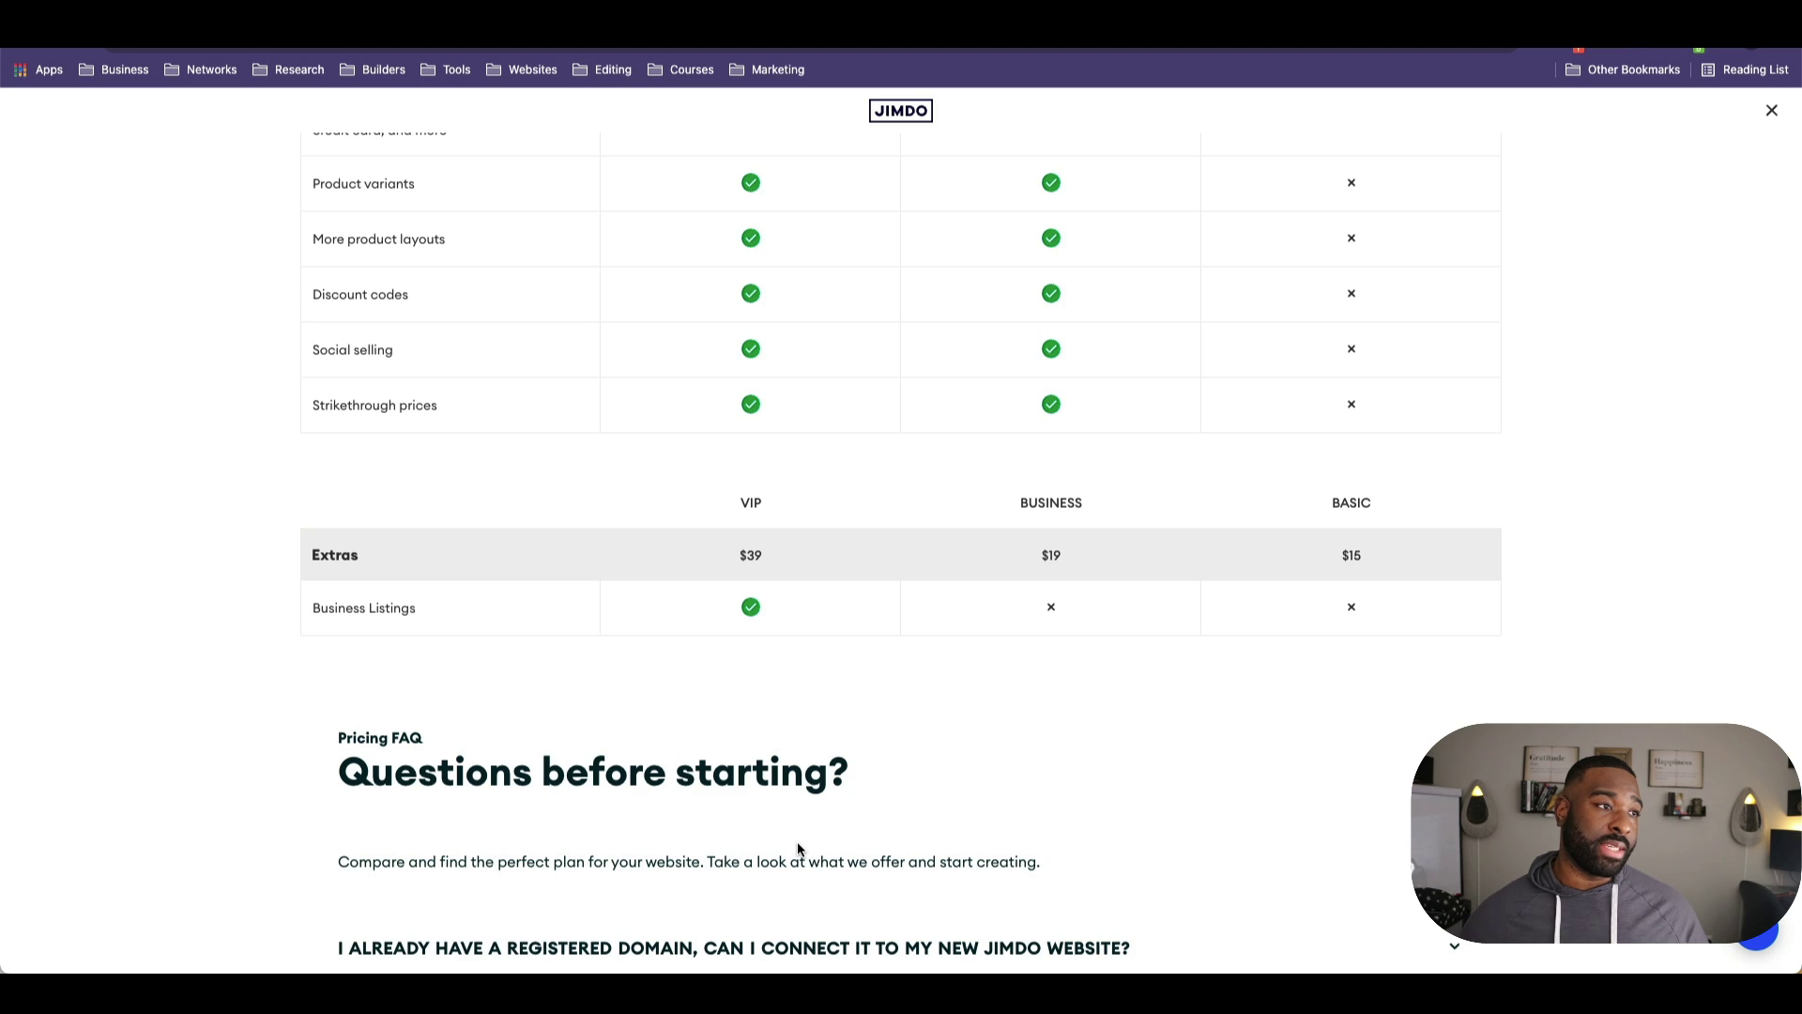
pyautogui.scroll(-7, 797, 845)
pyautogui.scroll(2, 807, 831)
pyautogui.press('Home')
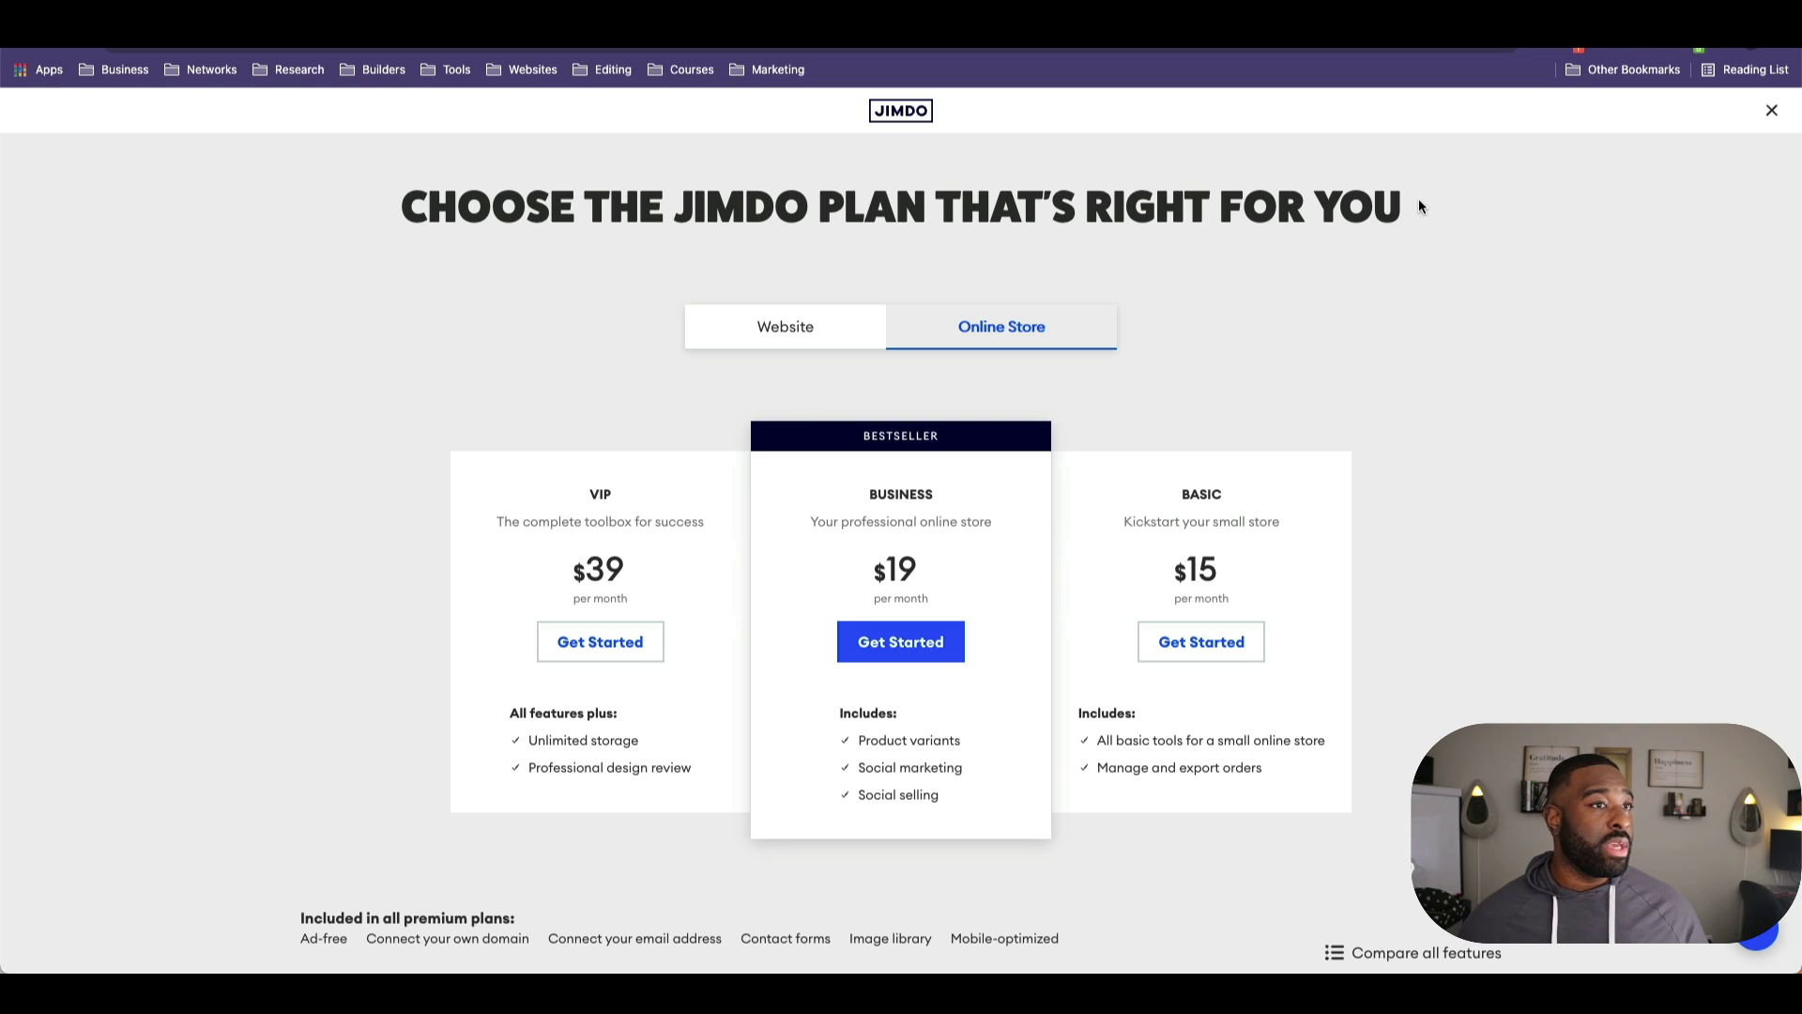
# Step: Close the pricing overview, publish the site, and open bingework-designs.jimdosite.com
pyautogui.click(1782, 125)
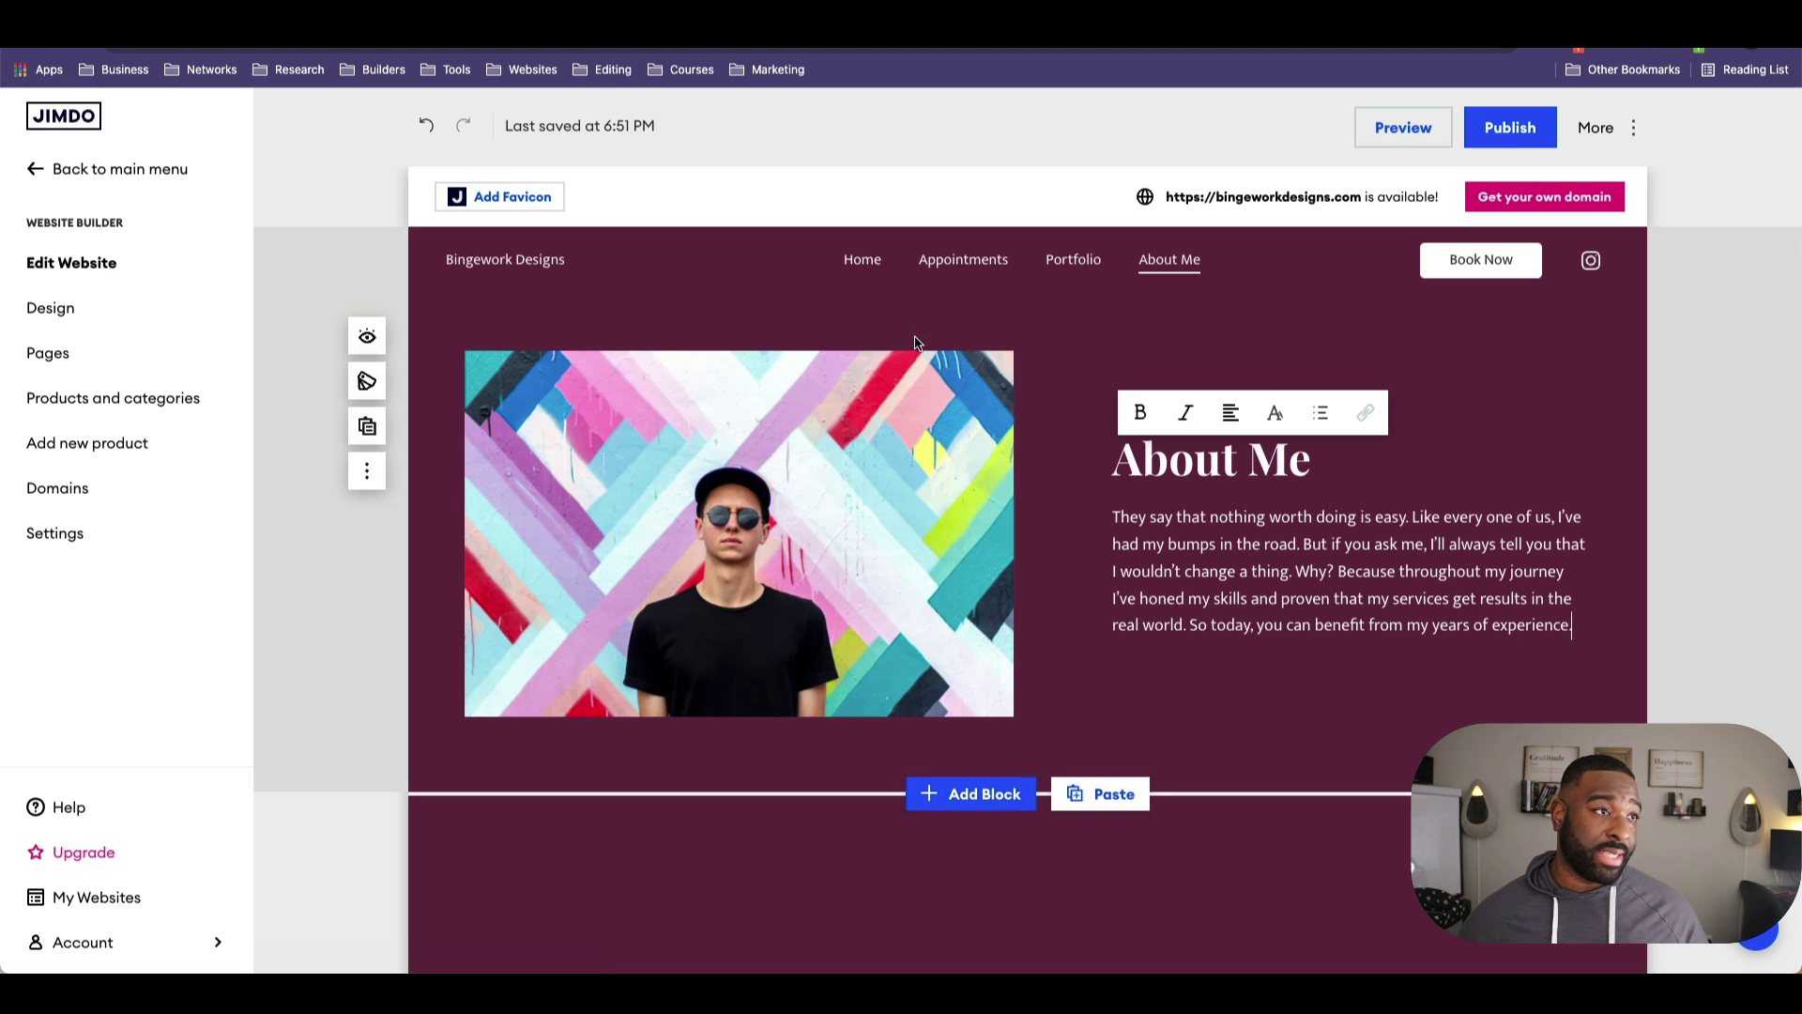
pyautogui.click(1510, 127)
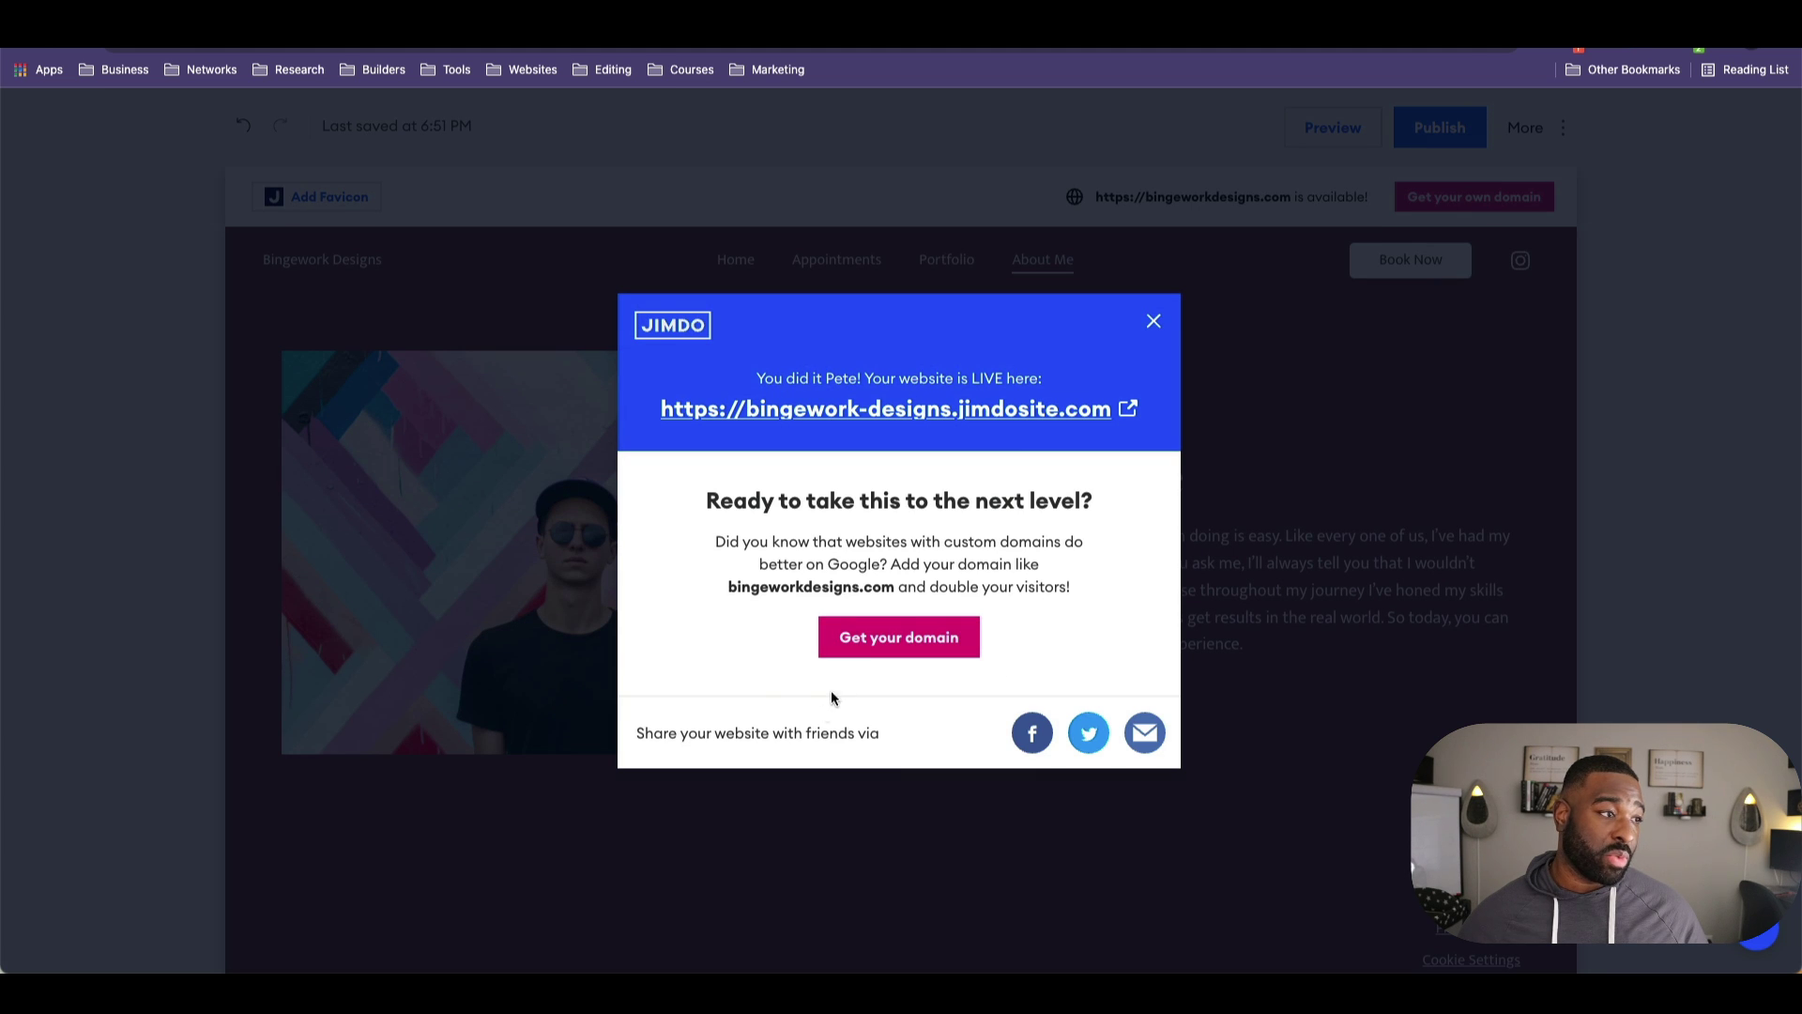
pyautogui.click(952, 415)
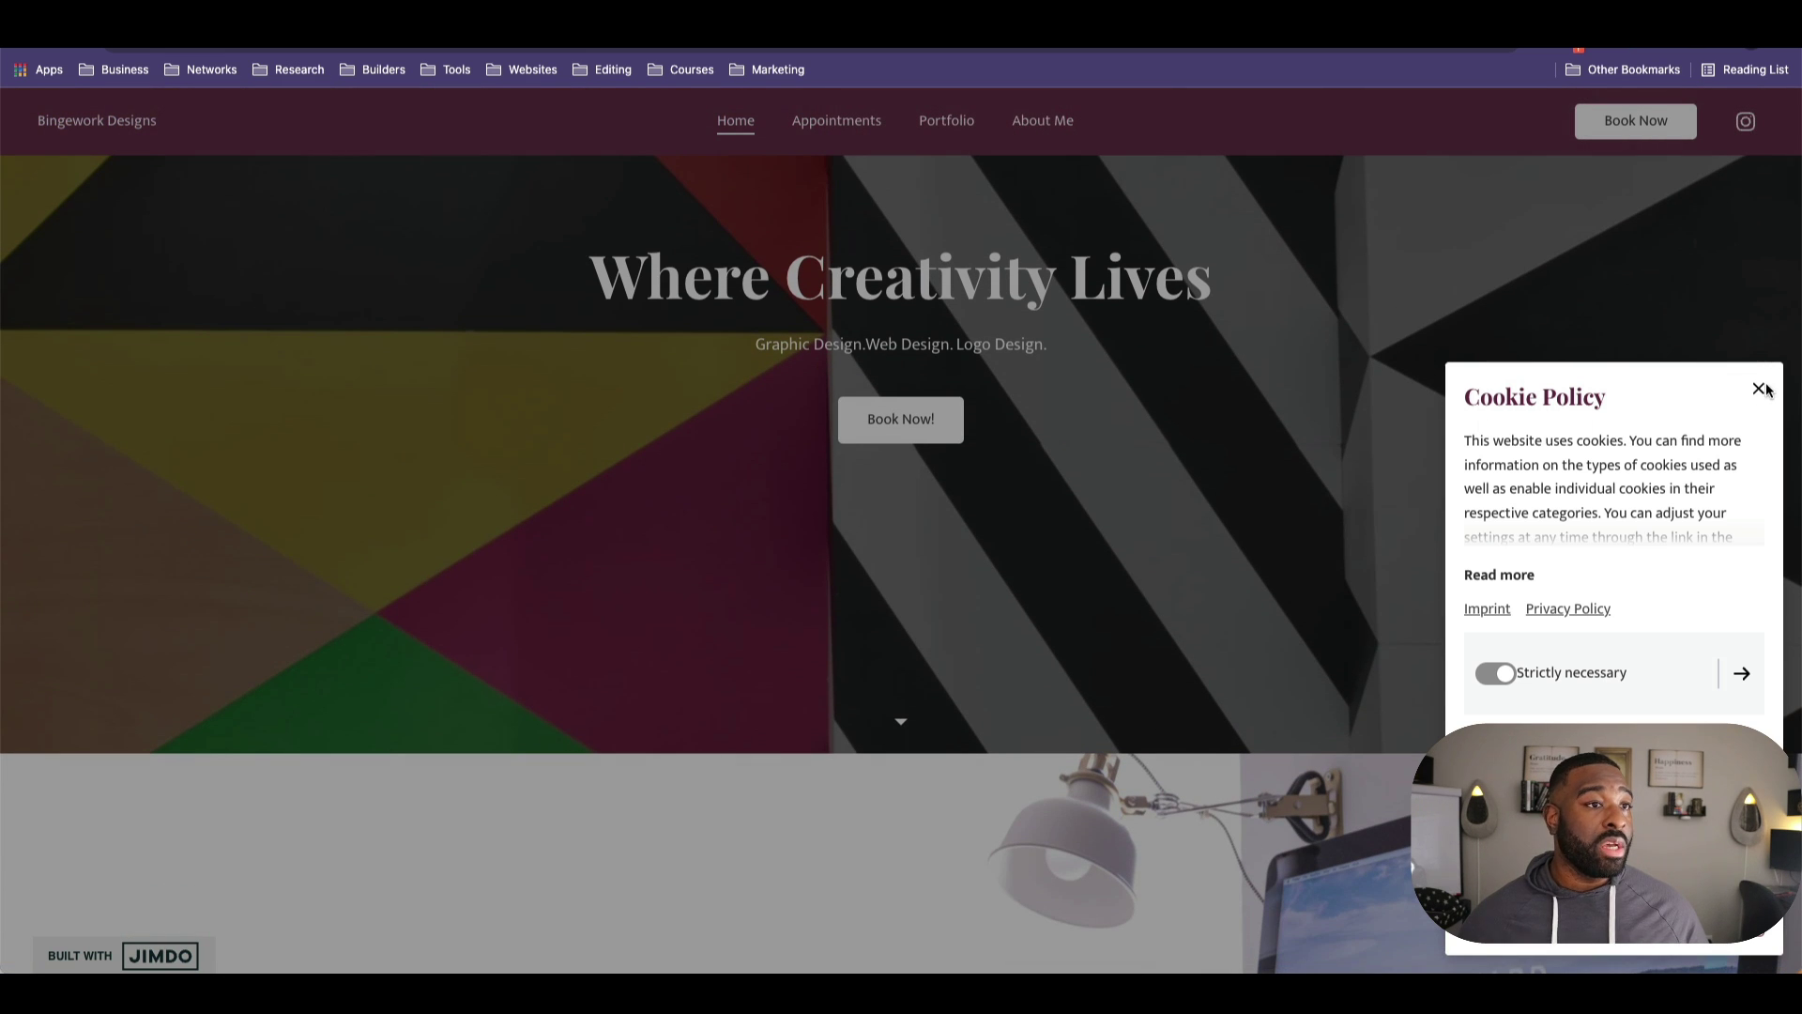
# Step: Dismiss the Cookie Policy notice, look over the live site's sections, then close the 'website is LIVE' confirmation
pyautogui.click(1757, 388)
pyautogui.scroll(-3, 1638, 430)
pyautogui.scroll(-15, 1638, 429)
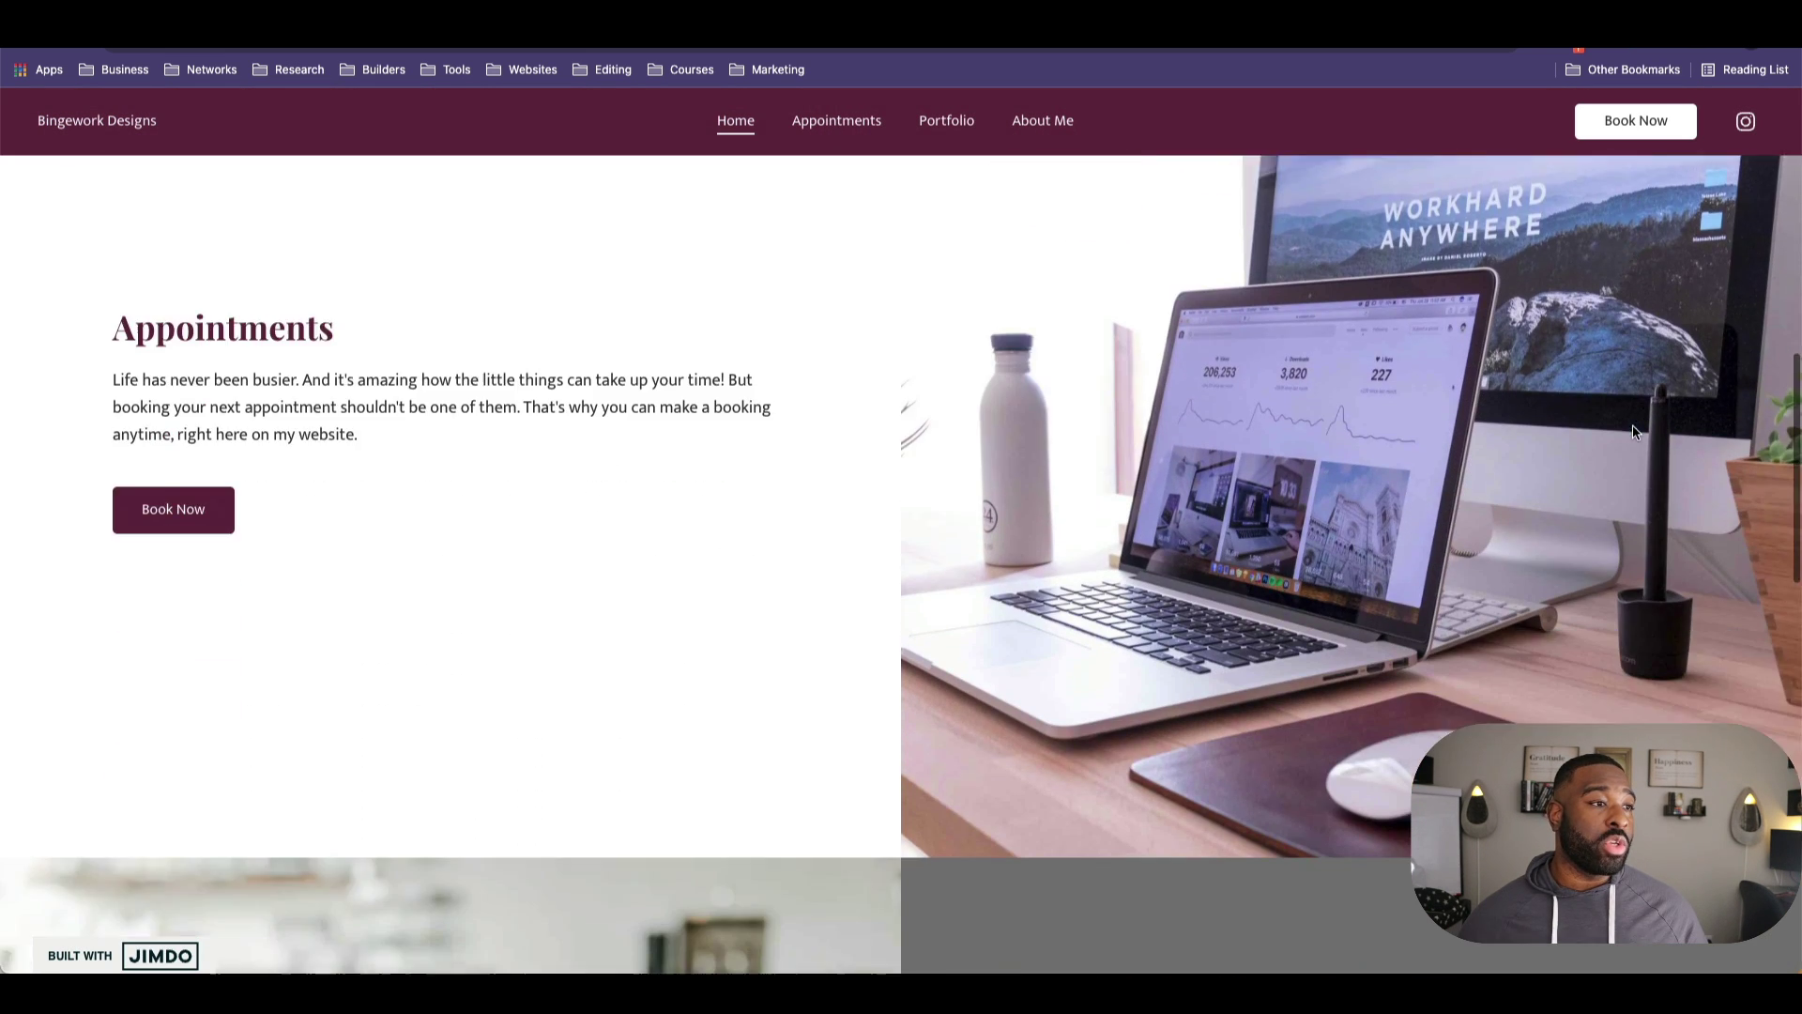
pyautogui.scroll(1, 1633, 430)
pyautogui.scroll(-2, 1633, 430)
pyautogui.scroll(15, 1630, 430)
pyautogui.scroll(-15, 1630, 430)
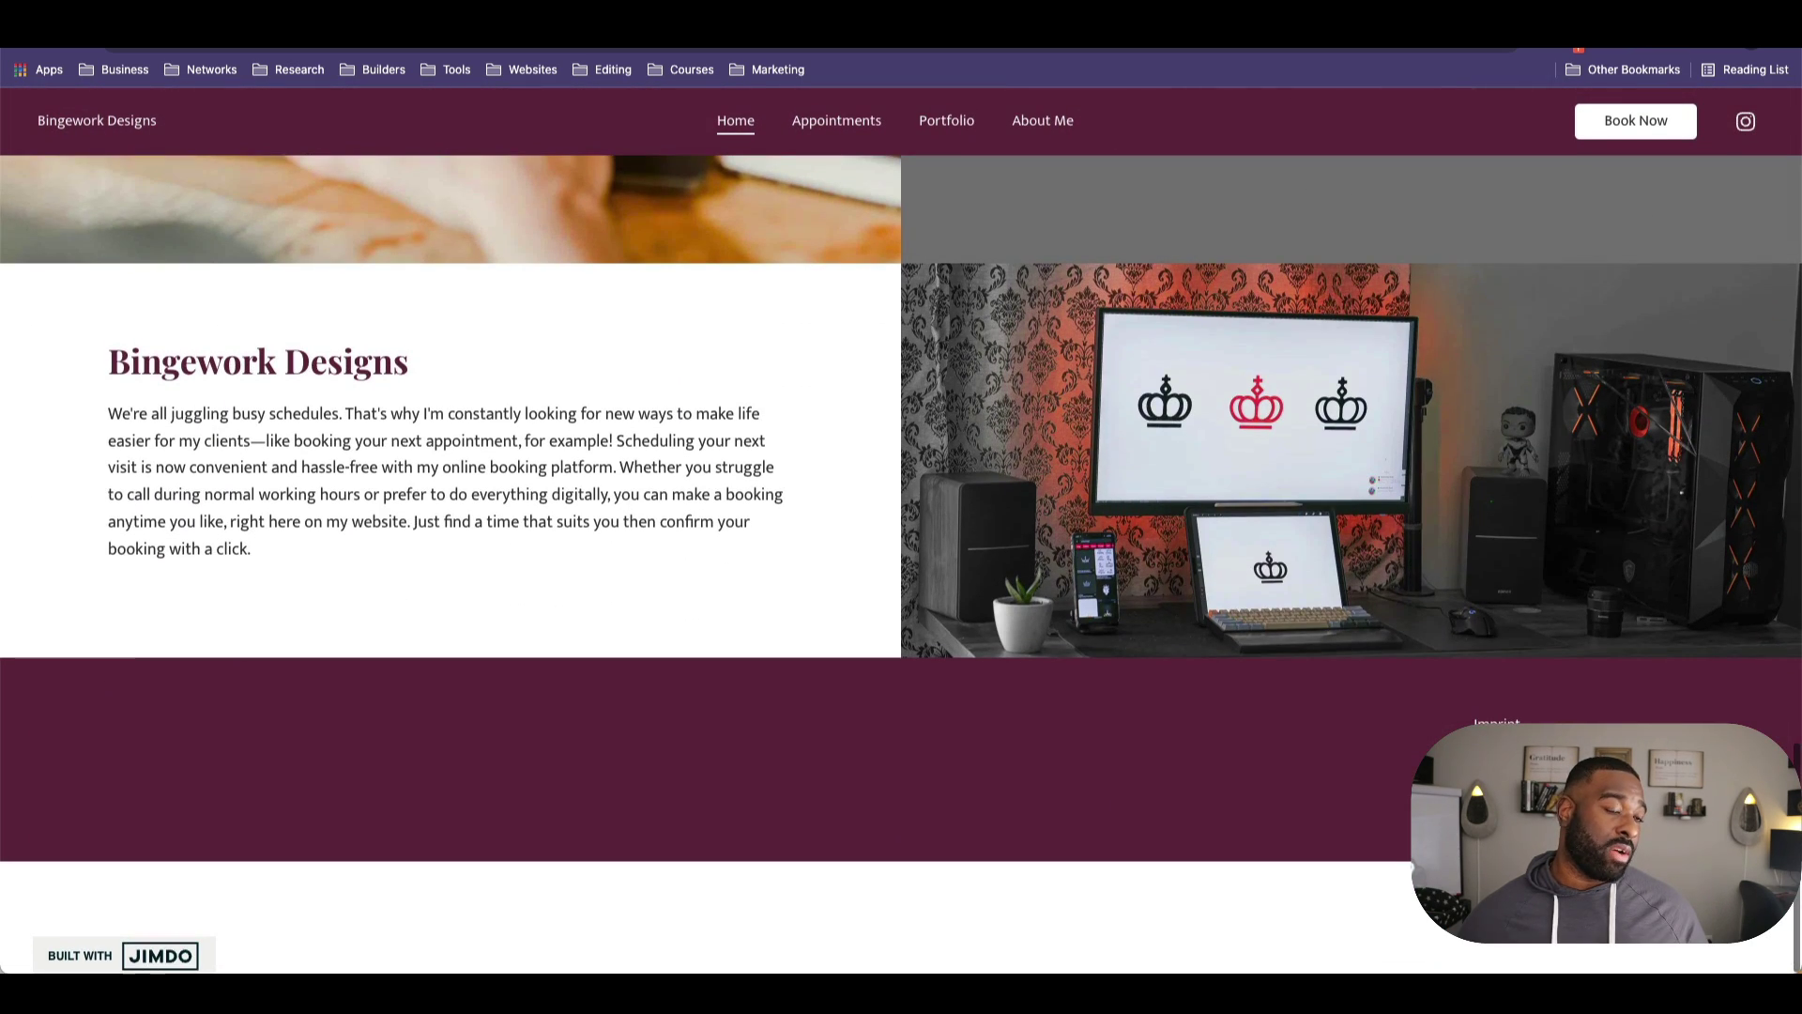
pyautogui.scroll(1, 1133, 263)
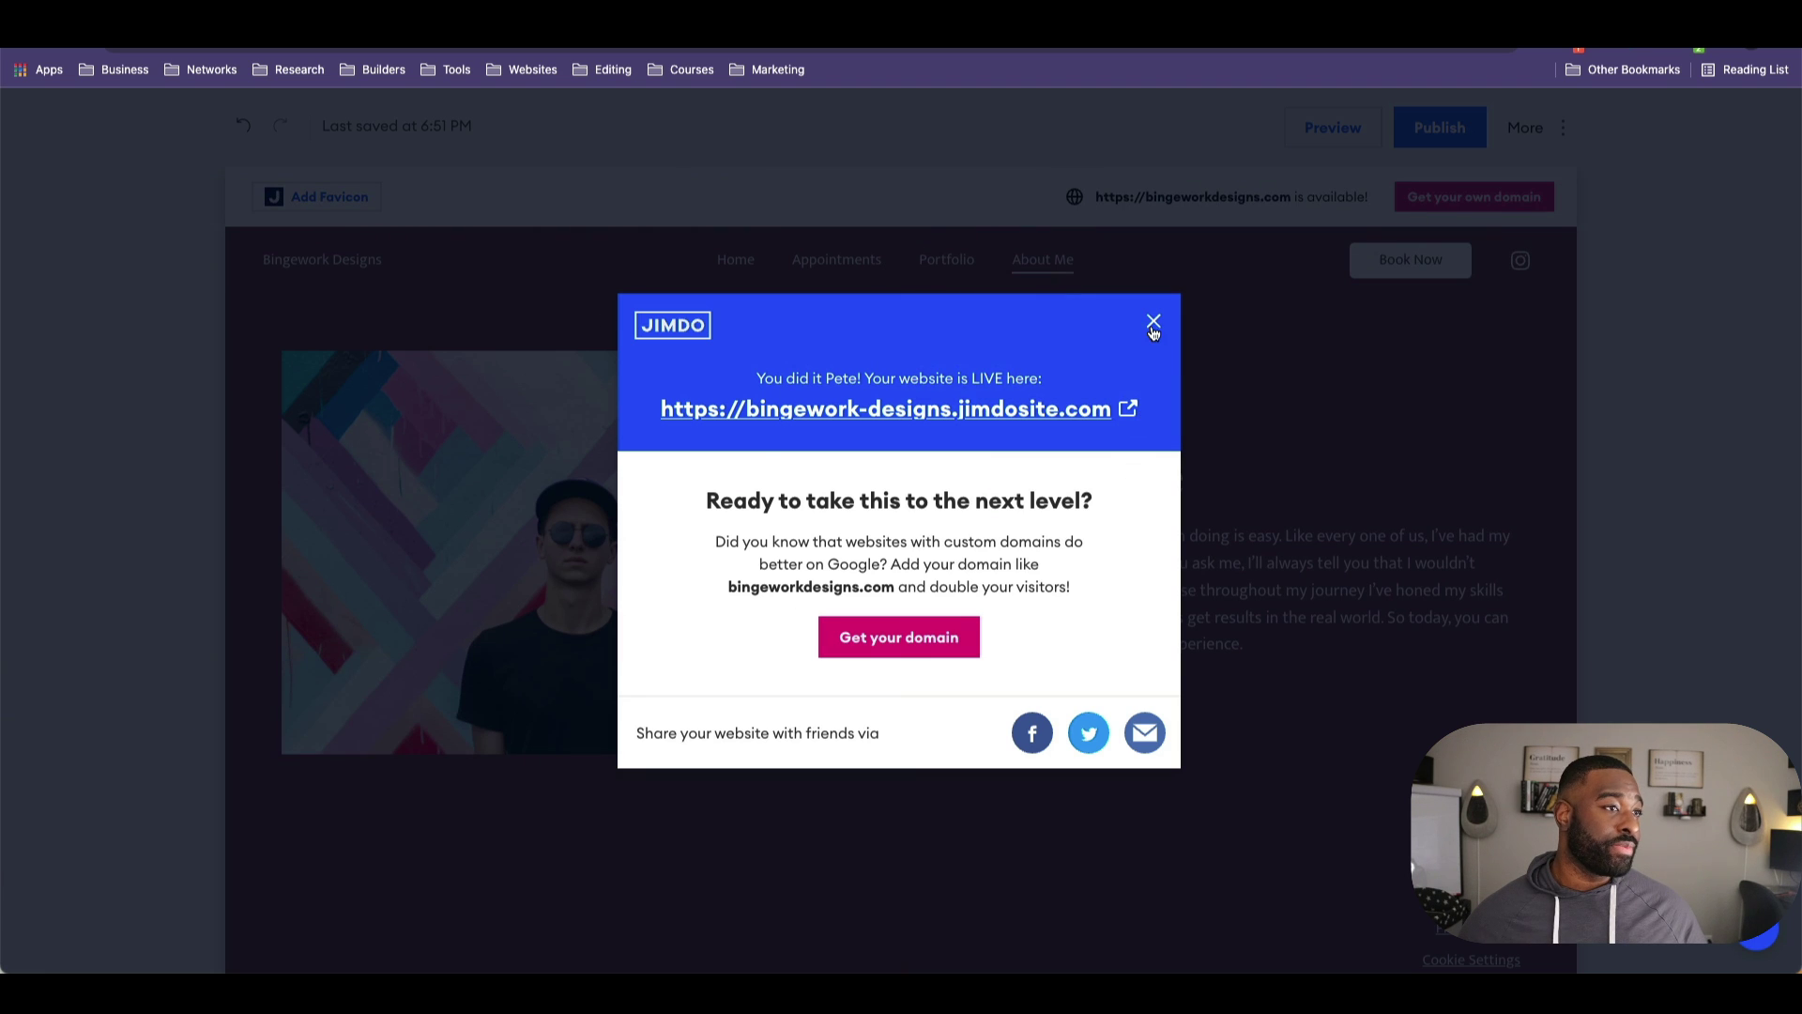
pyautogui.click(1154, 324)
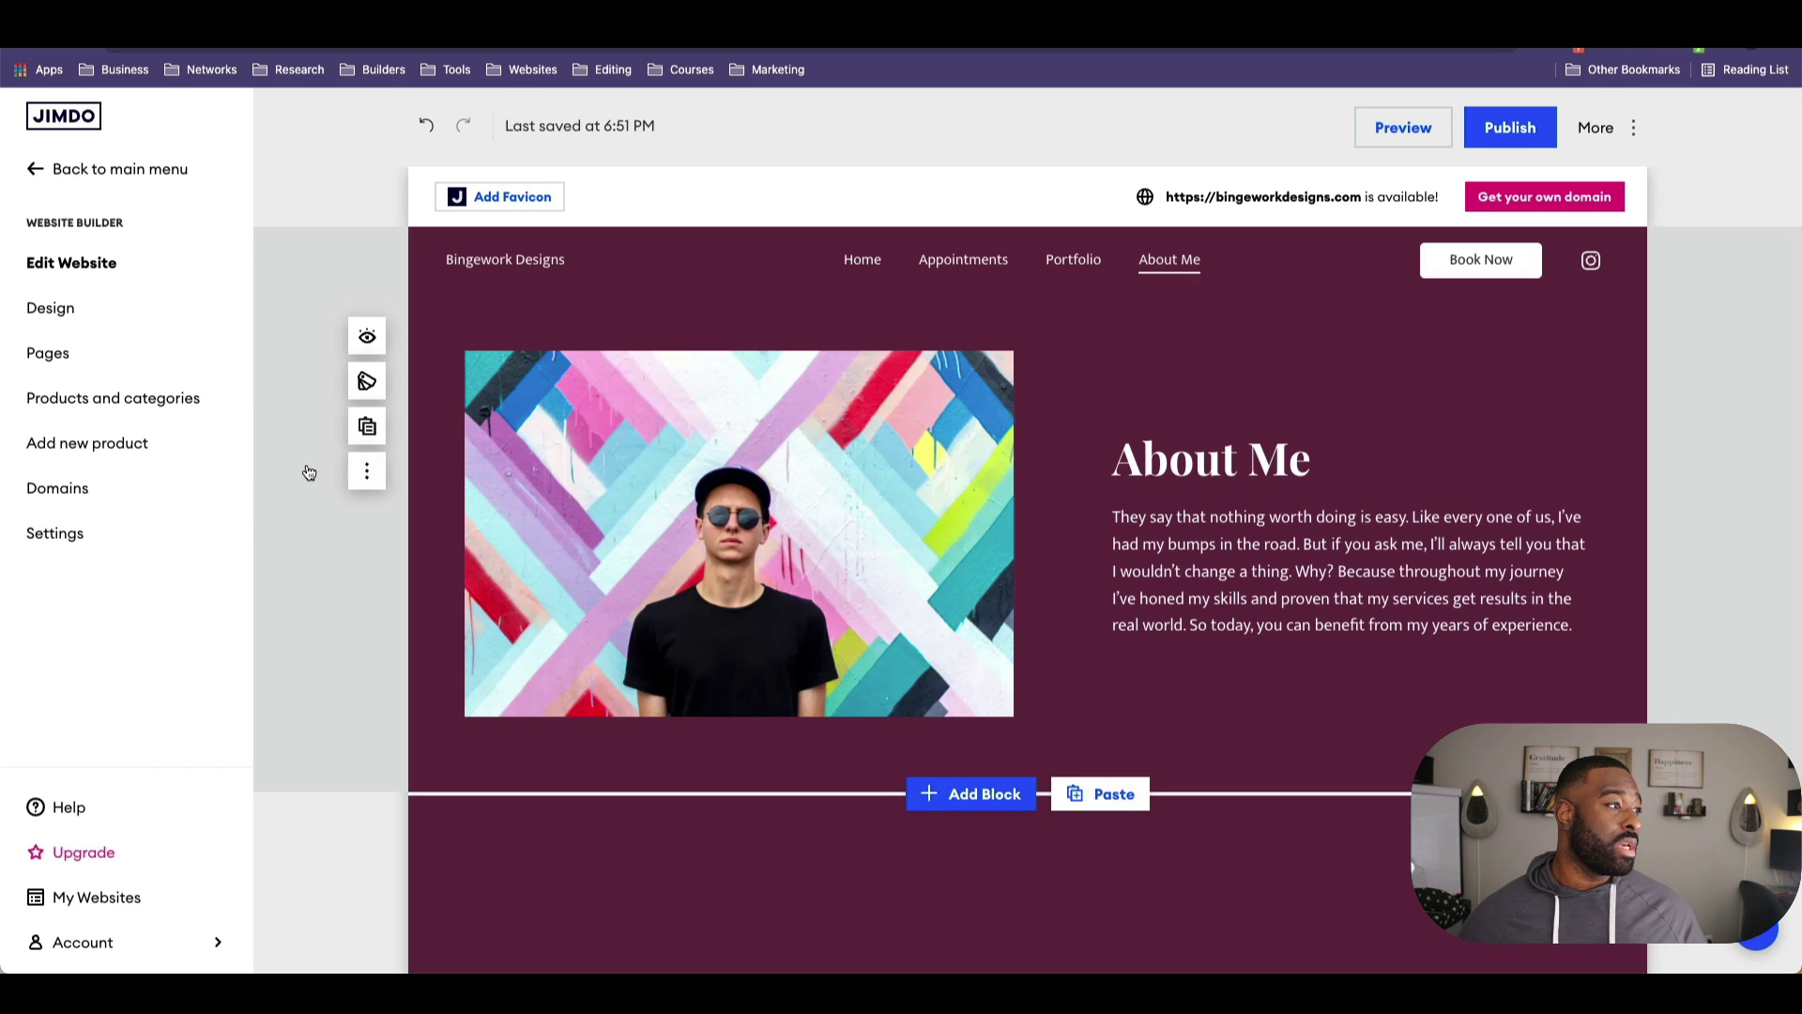
# Step: Open the Privacy Policy page from the System Pages list and scroll through it
pyautogui.click(106, 352)
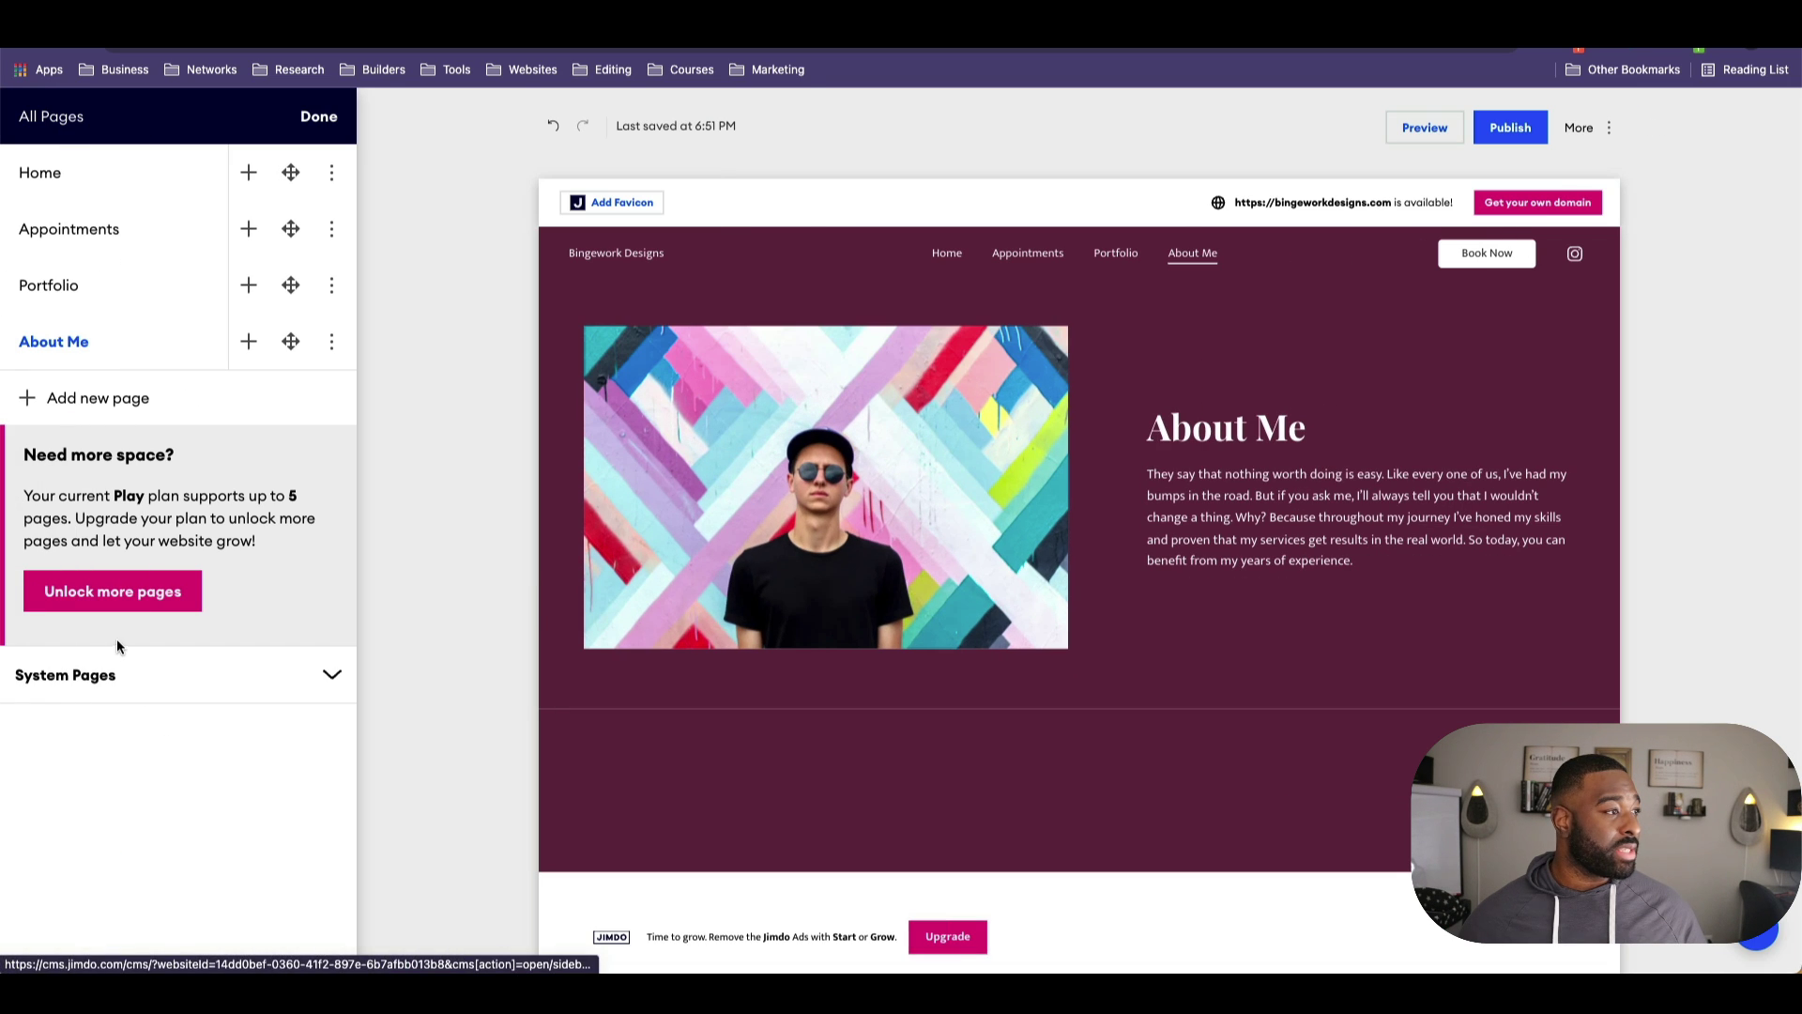
pyautogui.click(97, 674)
pyautogui.click(129, 769)
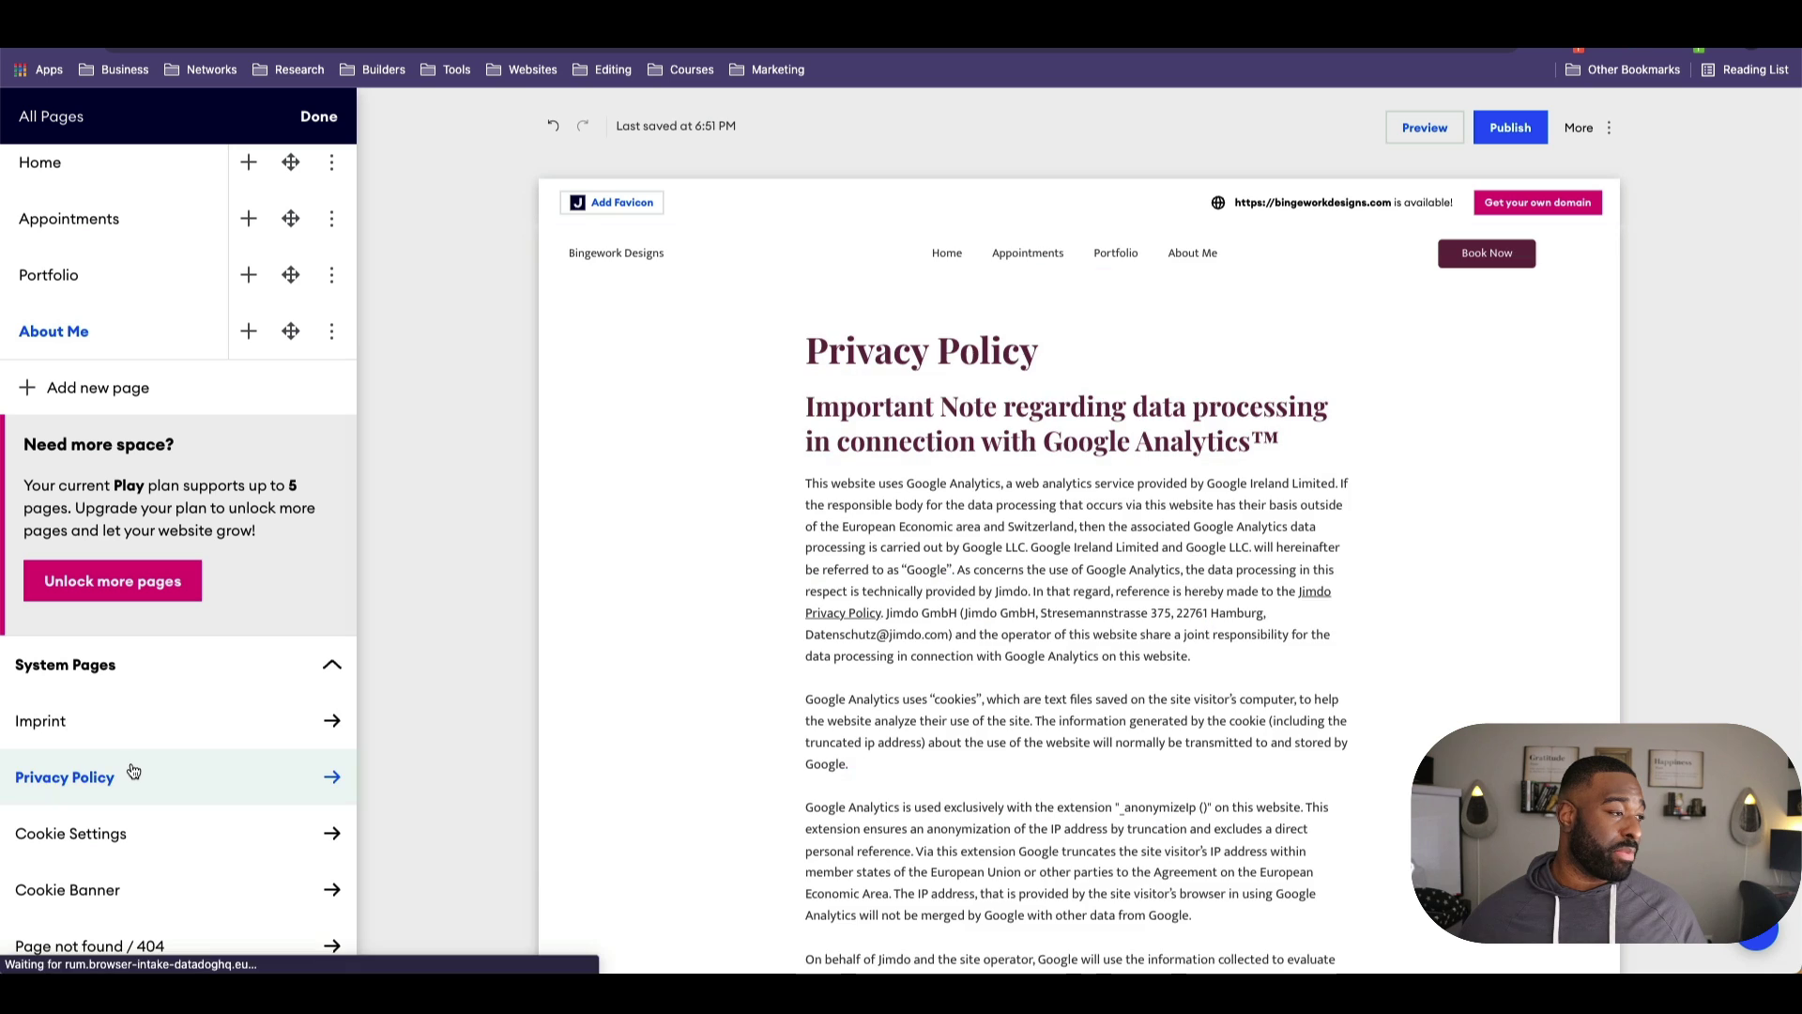
pyautogui.scroll(-15, 970, 539)
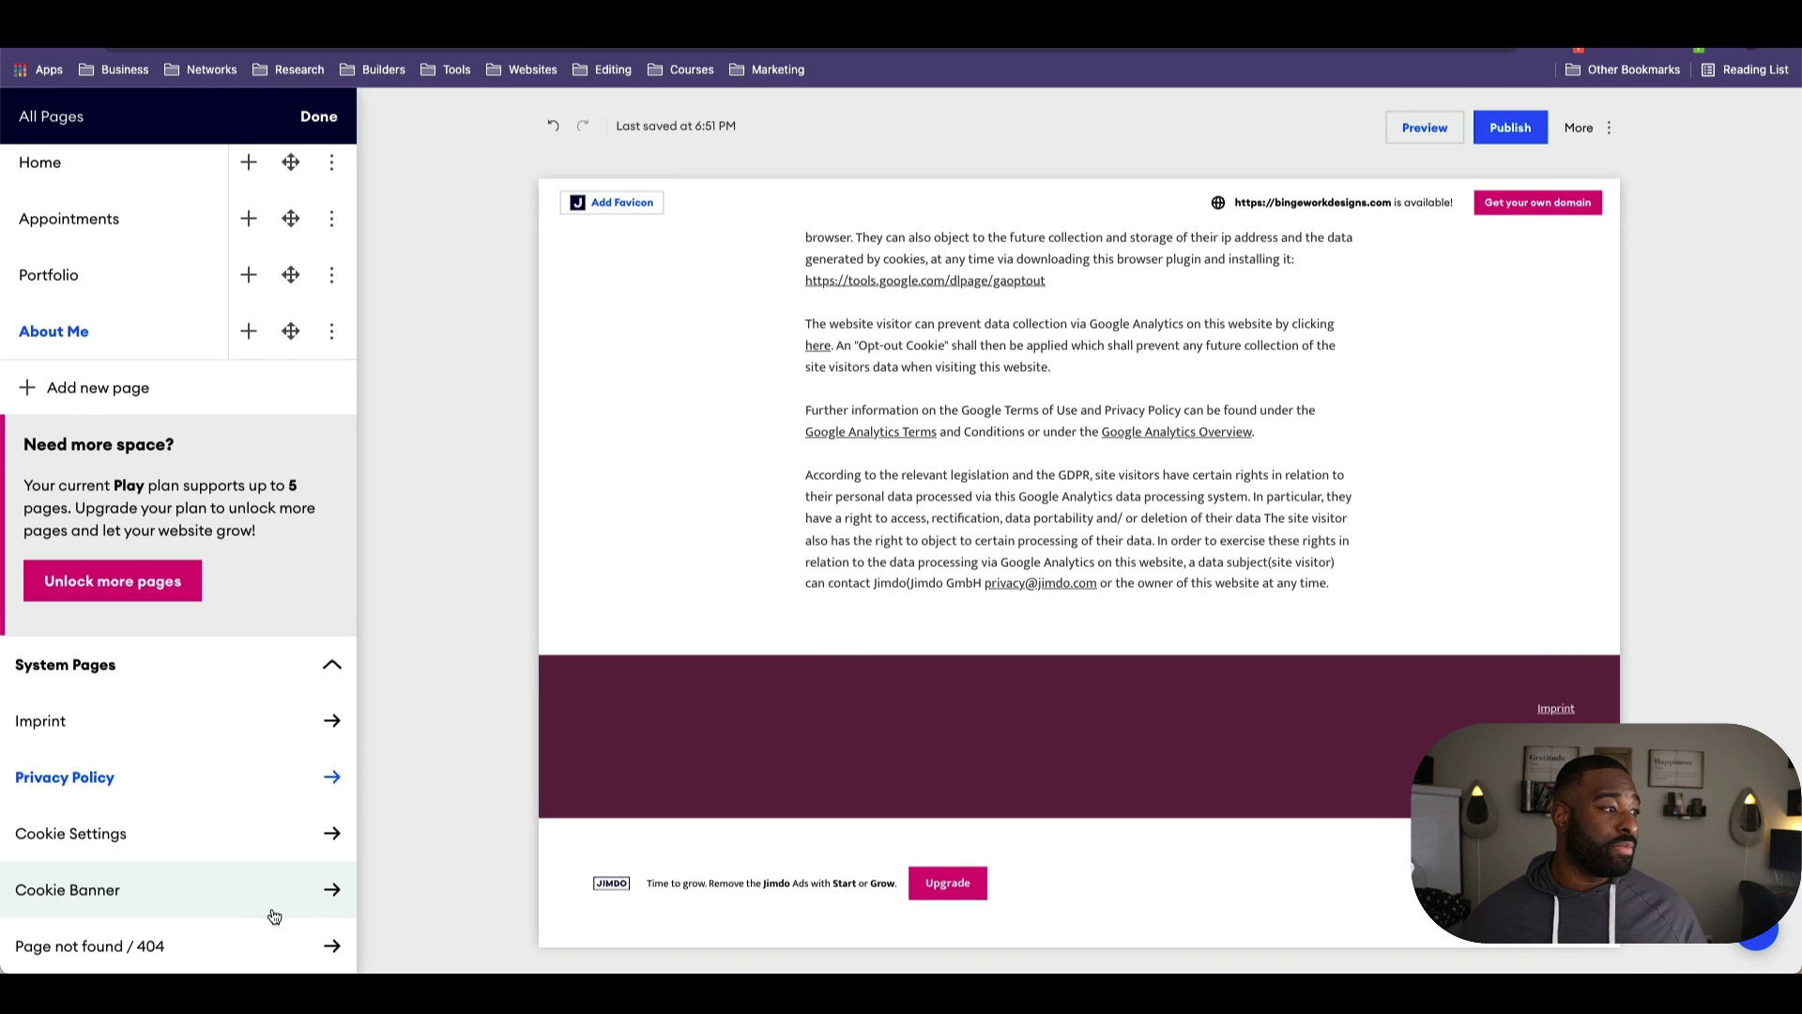
# Step: View the Imprint page, then return to the Privacy Policy page and scroll down
pyautogui.click(284, 743)
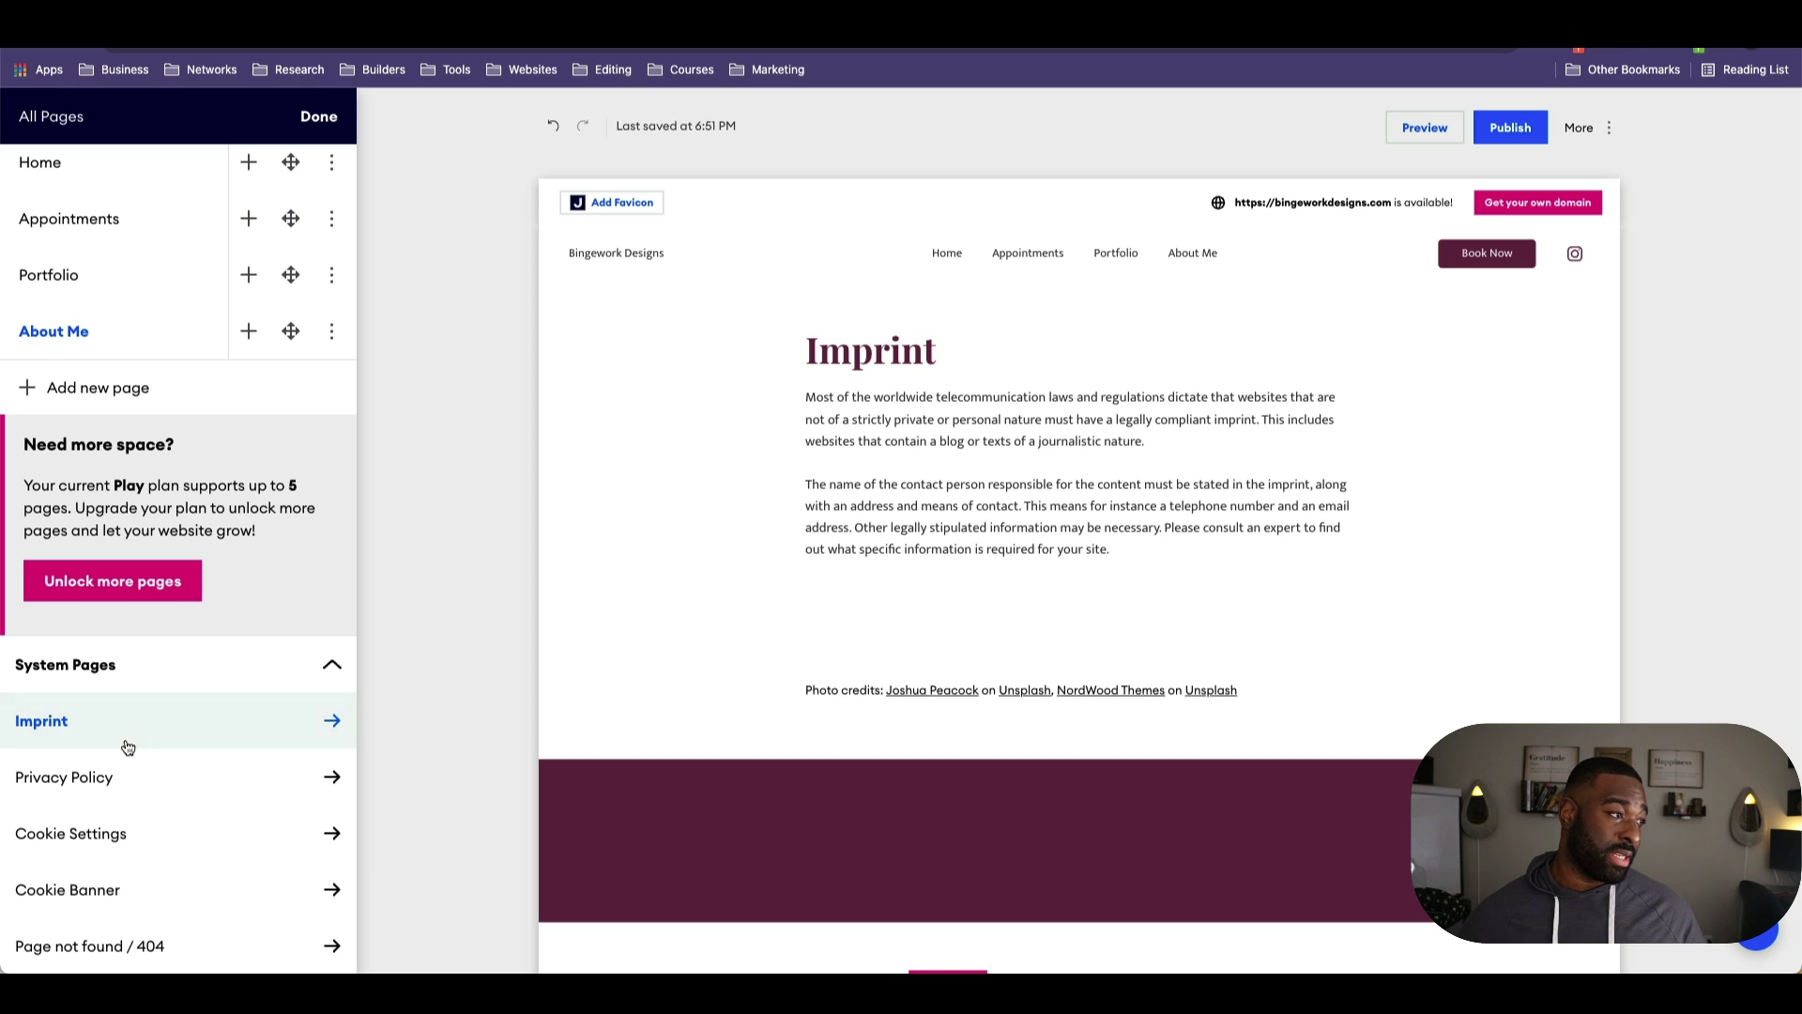
pyautogui.scroll(-1, 145, 797)
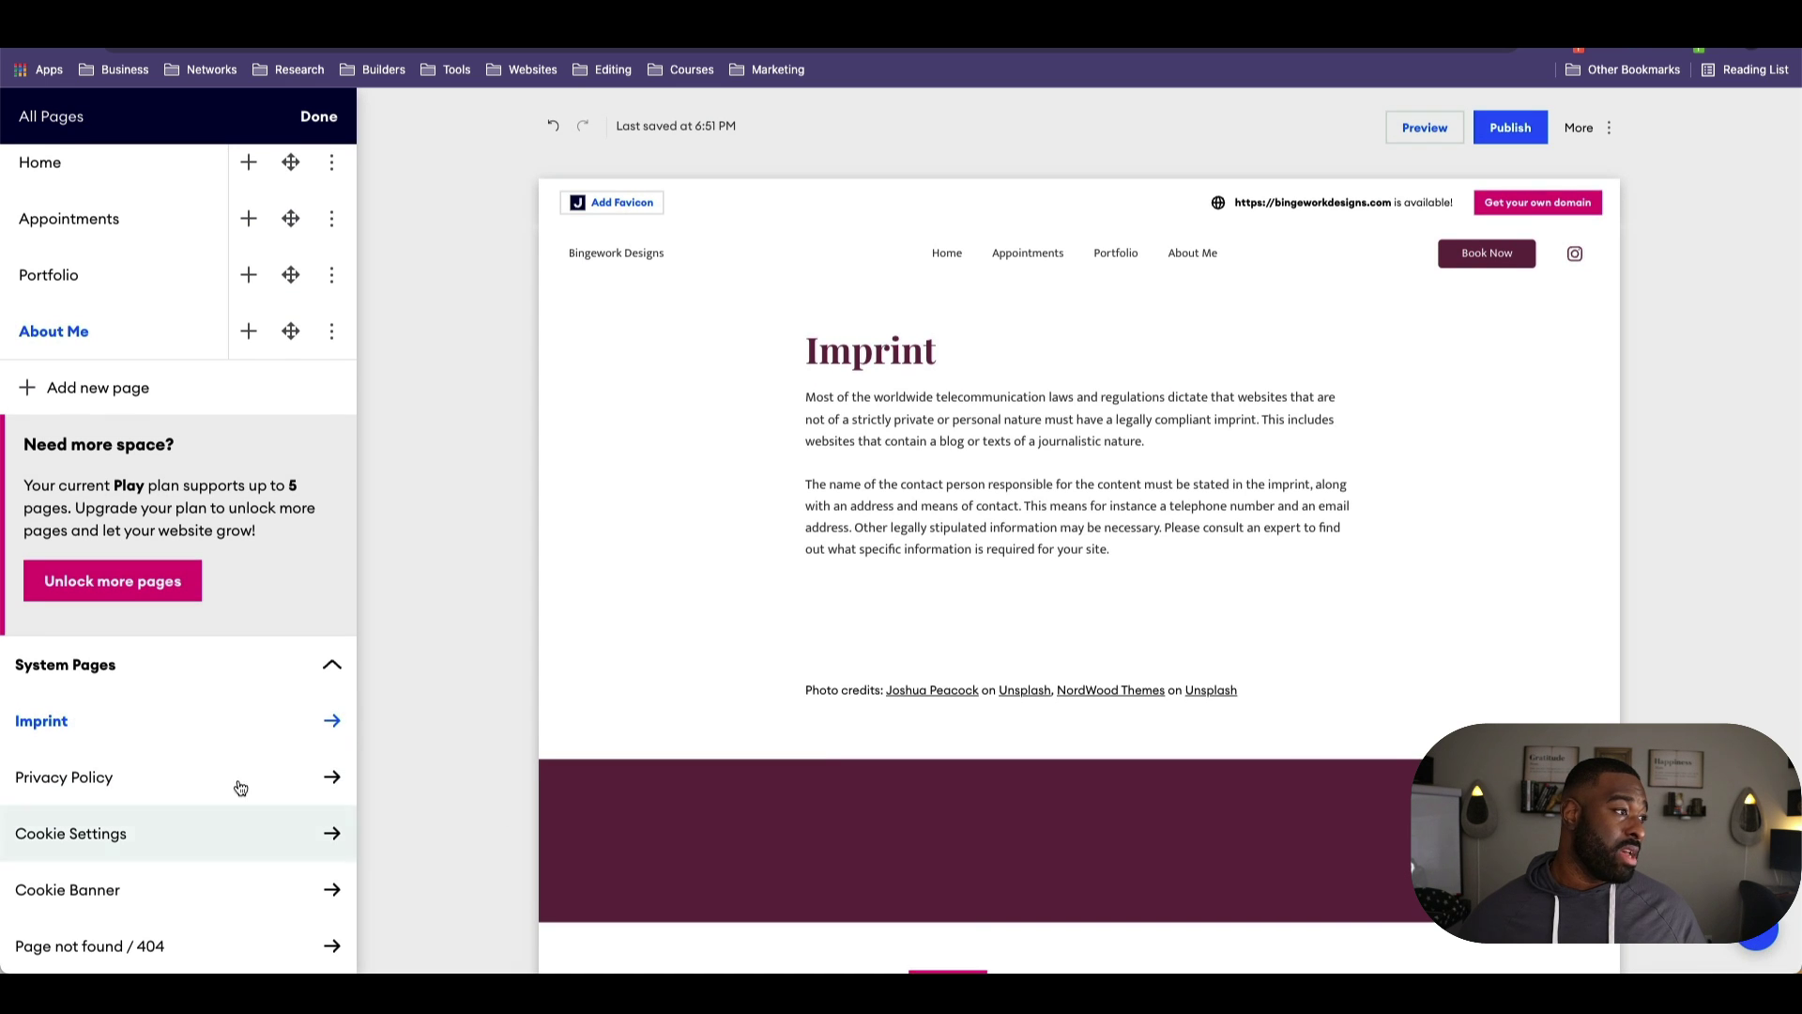
pyautogui.click(233, 775)
pyautogui.scroll(-10, 1116, 825)
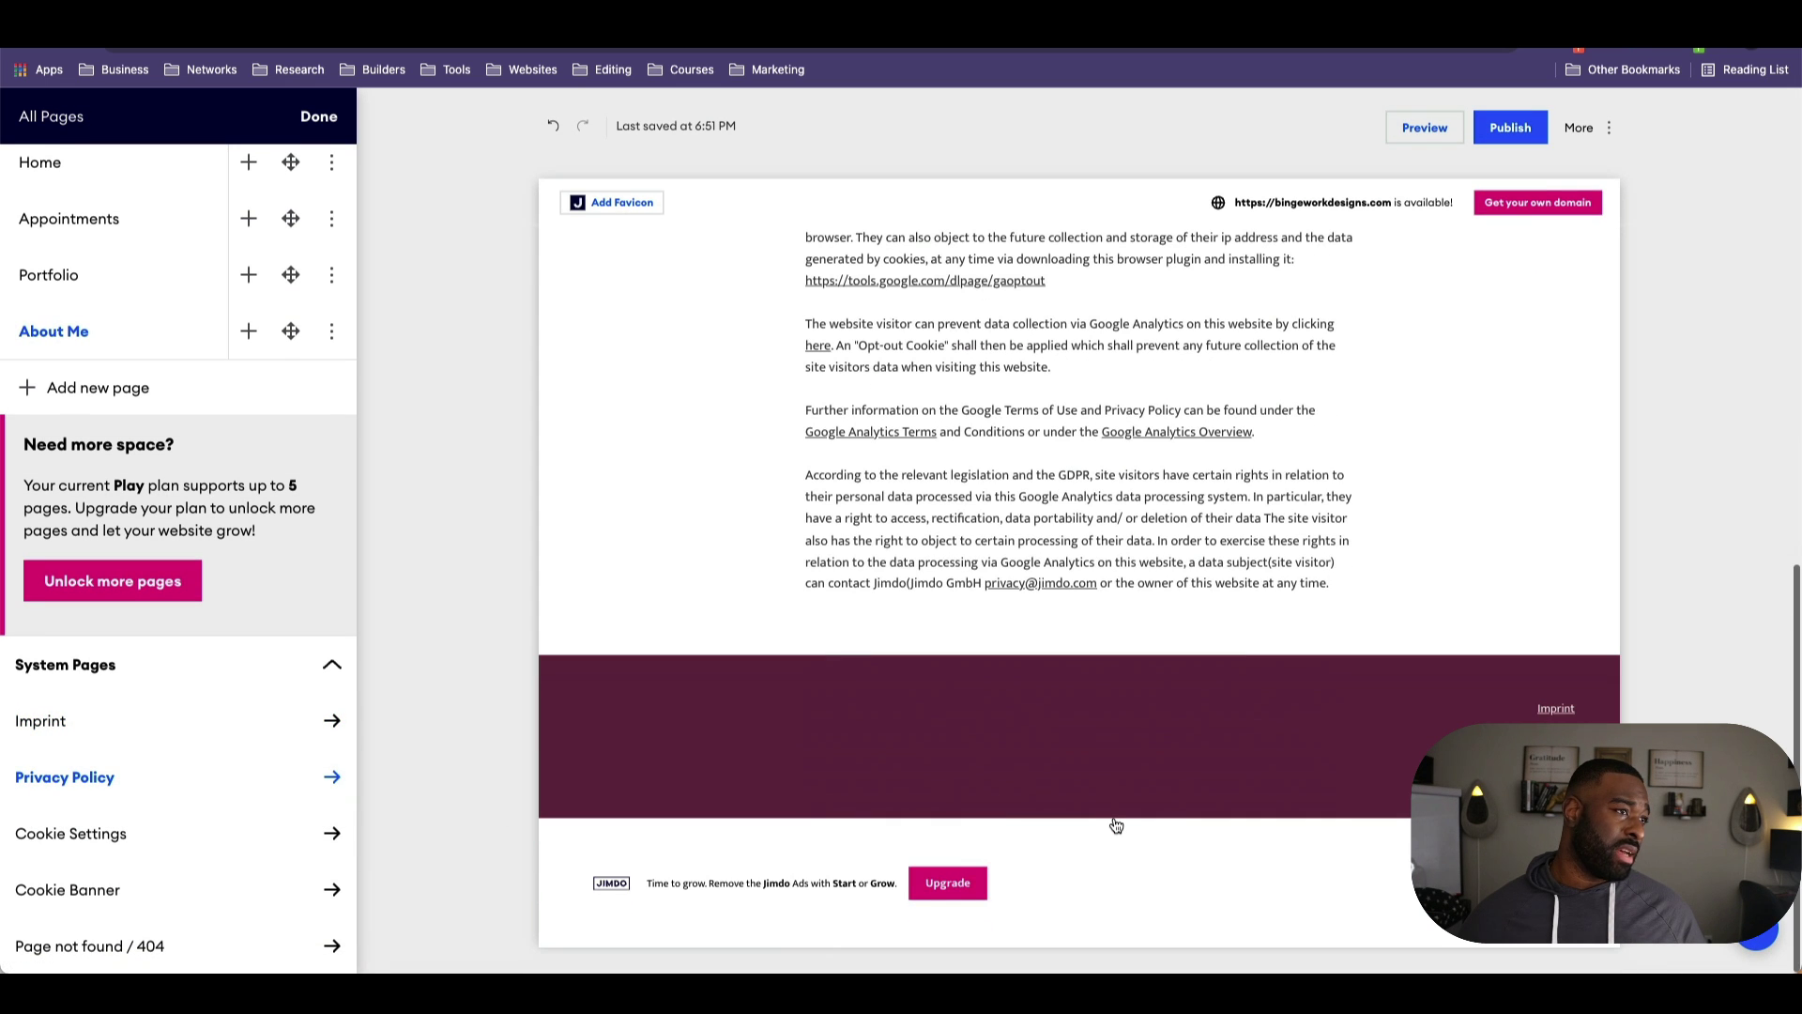